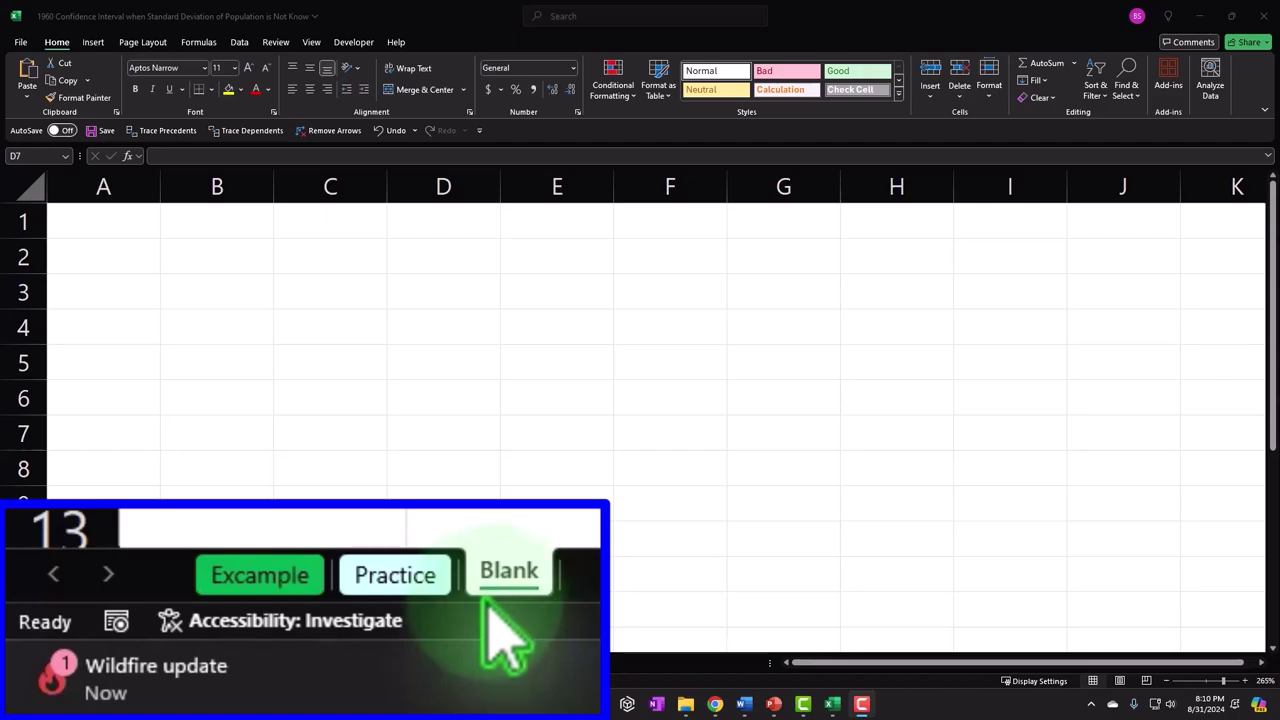
Open the Excample sheet and scroll right to the t-distribution curve chart in columns T–AH.
{"action": "left_click", "coordinate": [287, 588]}
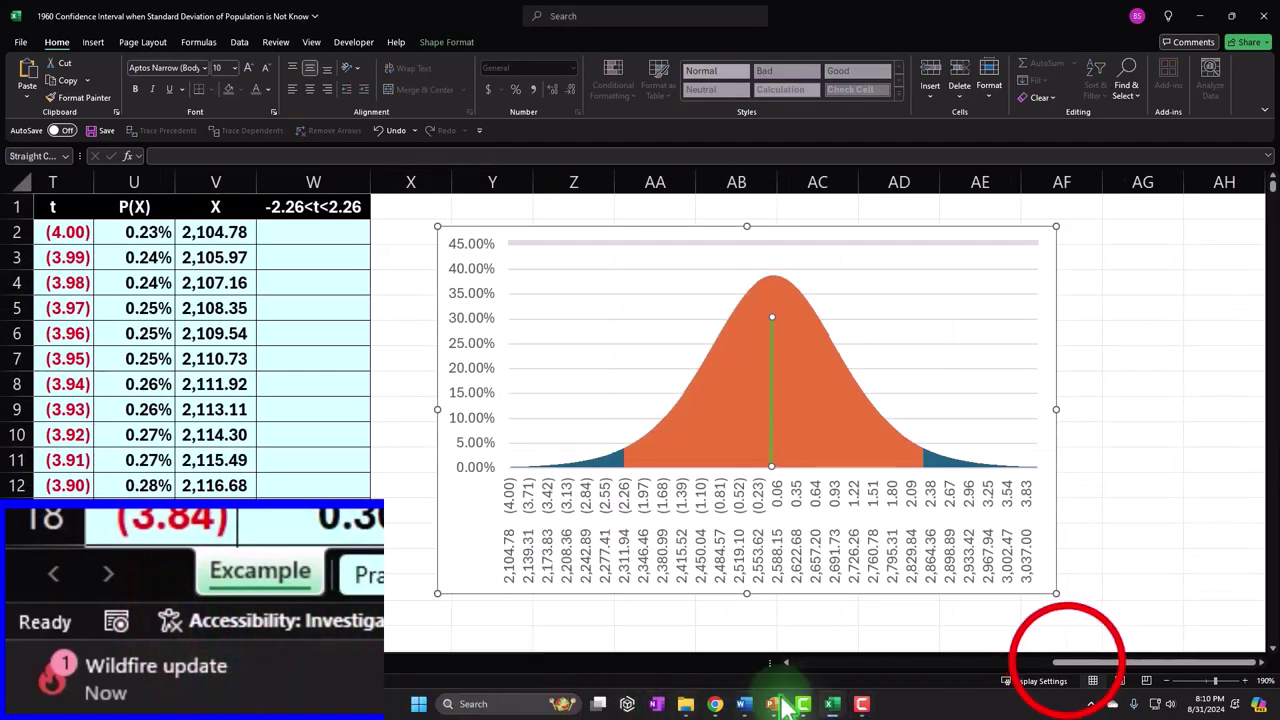
{"action": "mouse_move", "coordinate": [1068, 664]}
{"action": "left_mouse_down"}
{"action": "mouse_move", "coordinate": [900, 665]}
{"action": "mouse_move", "coordinate": [695, 697]}
{"action": "left_mouse_up"}
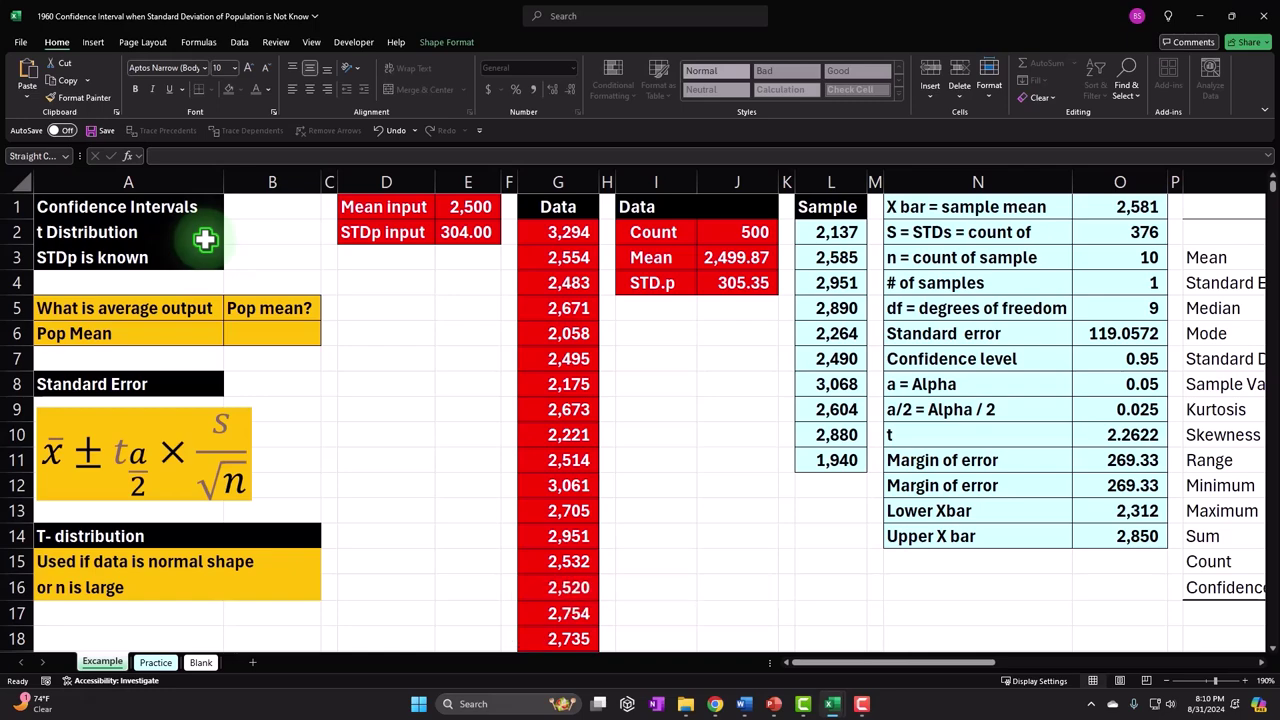
{"action": "left_click_drag", "start_coordinate": [820, 662], "coordinate": [1128, 686]}
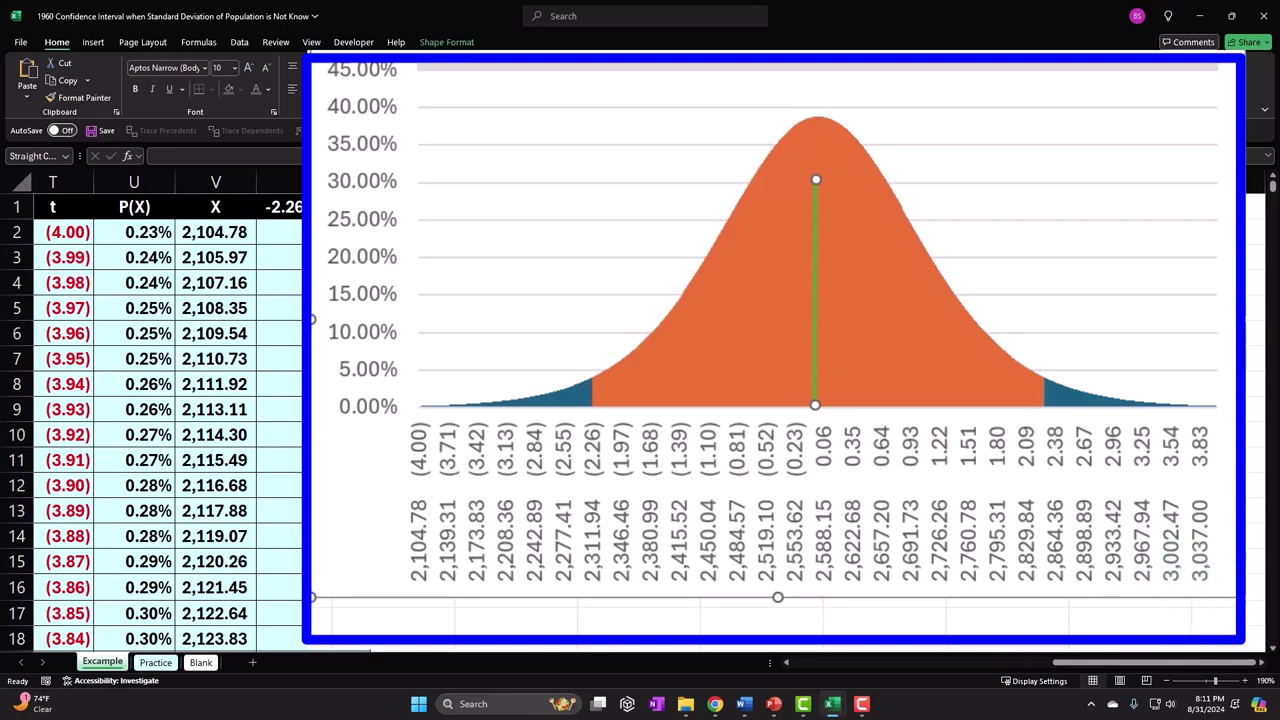
Slide the green marker line along the curve, leaving it at the far left near t = -4.00.
{"action": "mouse_move", "coordinate": [815, 290]}
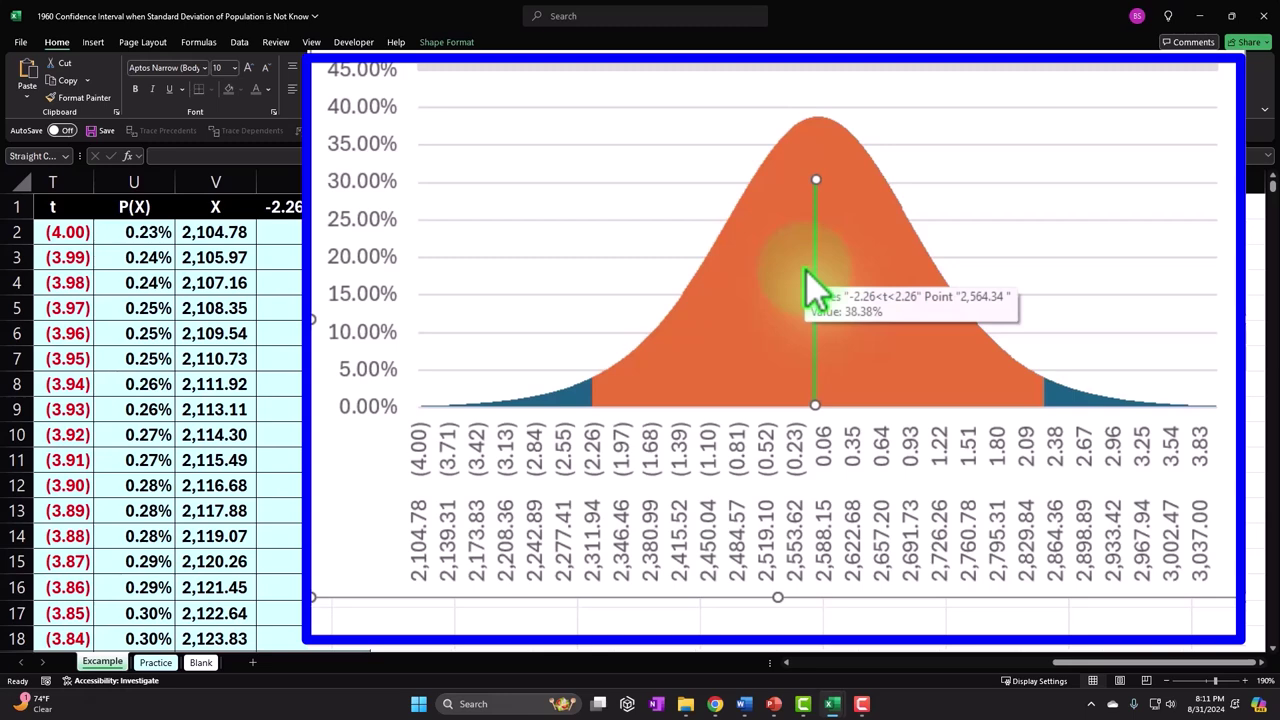
{"action": "left_click_drag", "start_coordinate": [816, 288], "coordinate": [1087, 266]}
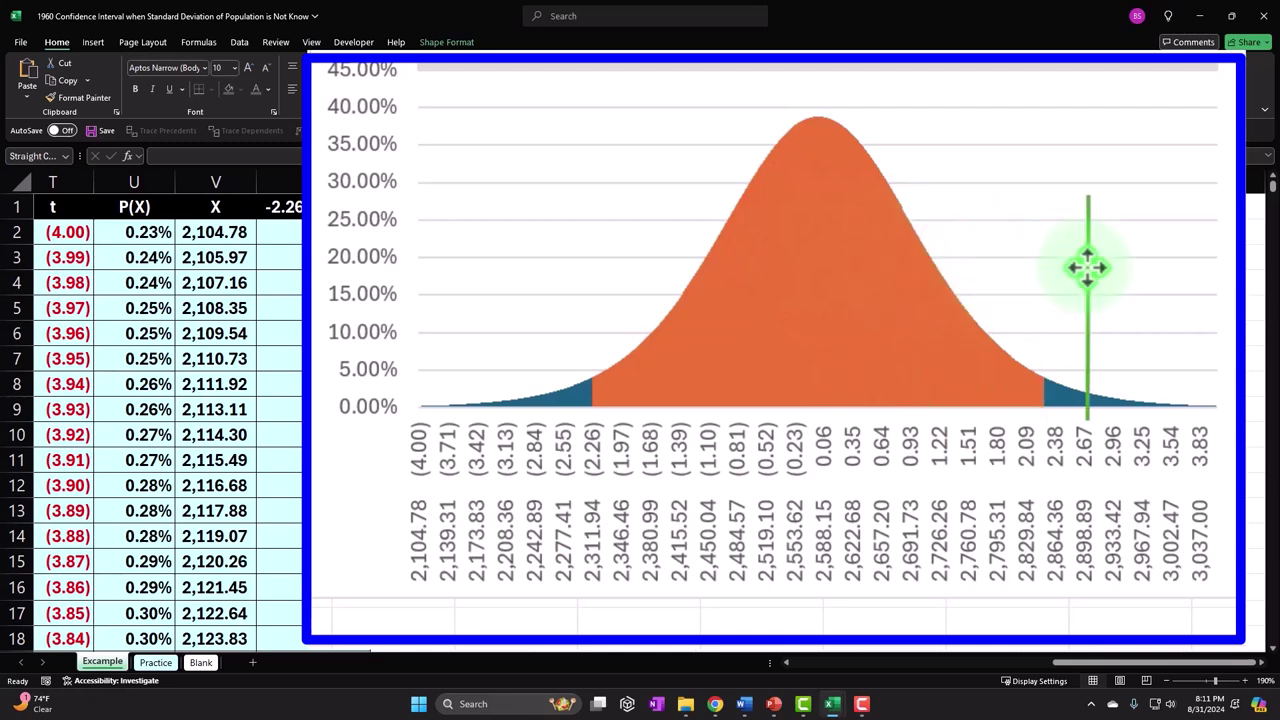
{"action": "left_click_drag", "start_coordinate": [1087, 266], "coordinate": [814, 251]}
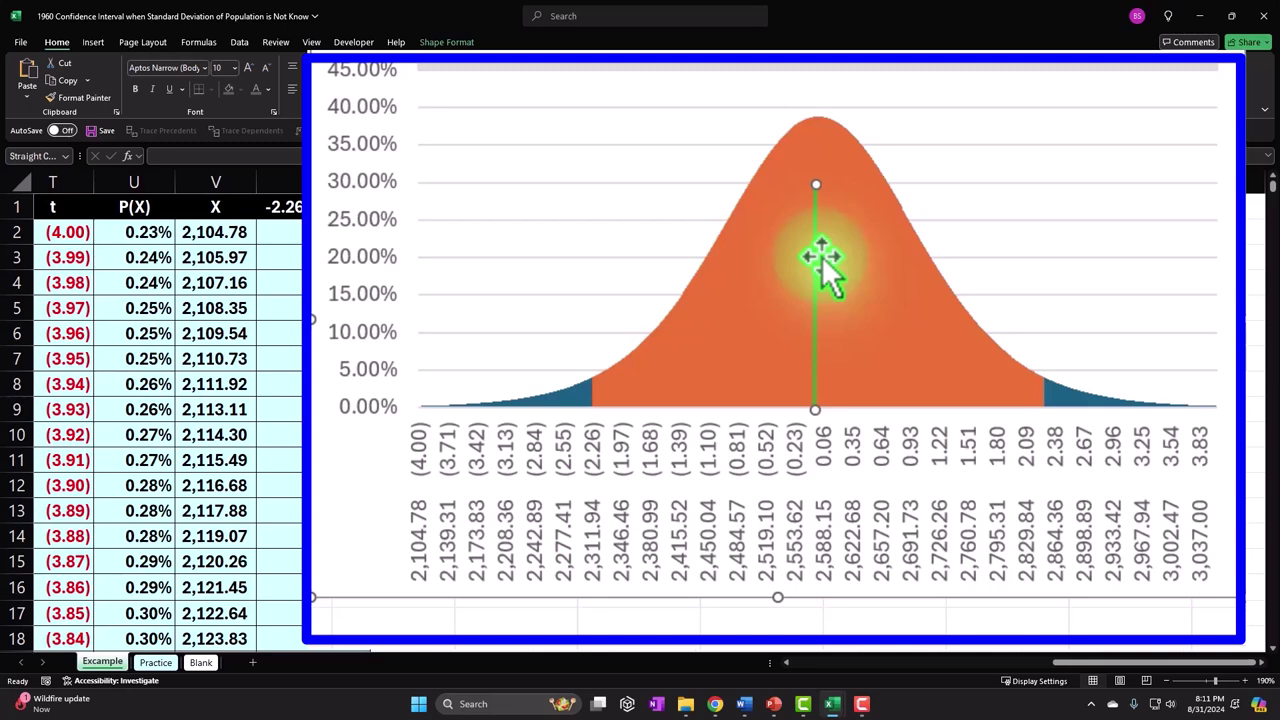
{"action": "left_click_drag", "start_coordinate": [821, 257], "coordinate": [807, 289]}
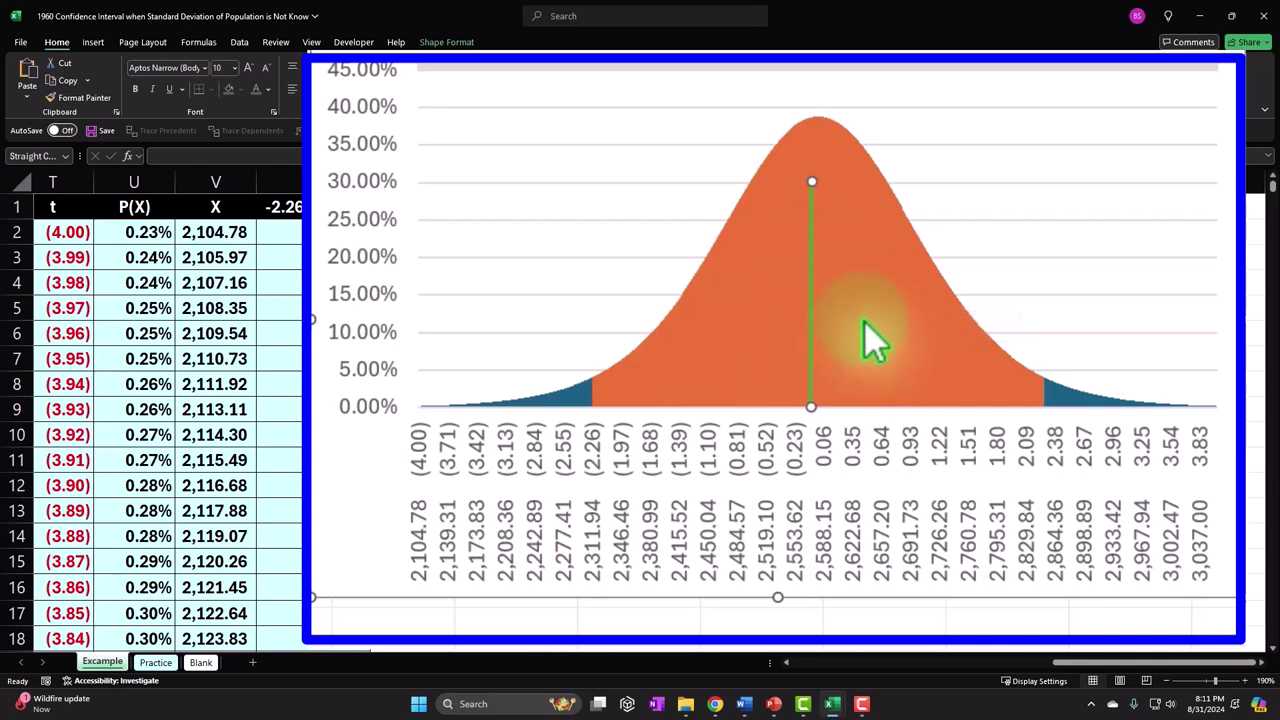
{"action": "left_click_drag", "start_coordinate": [811, 302], "coordinate": [433, 318]}
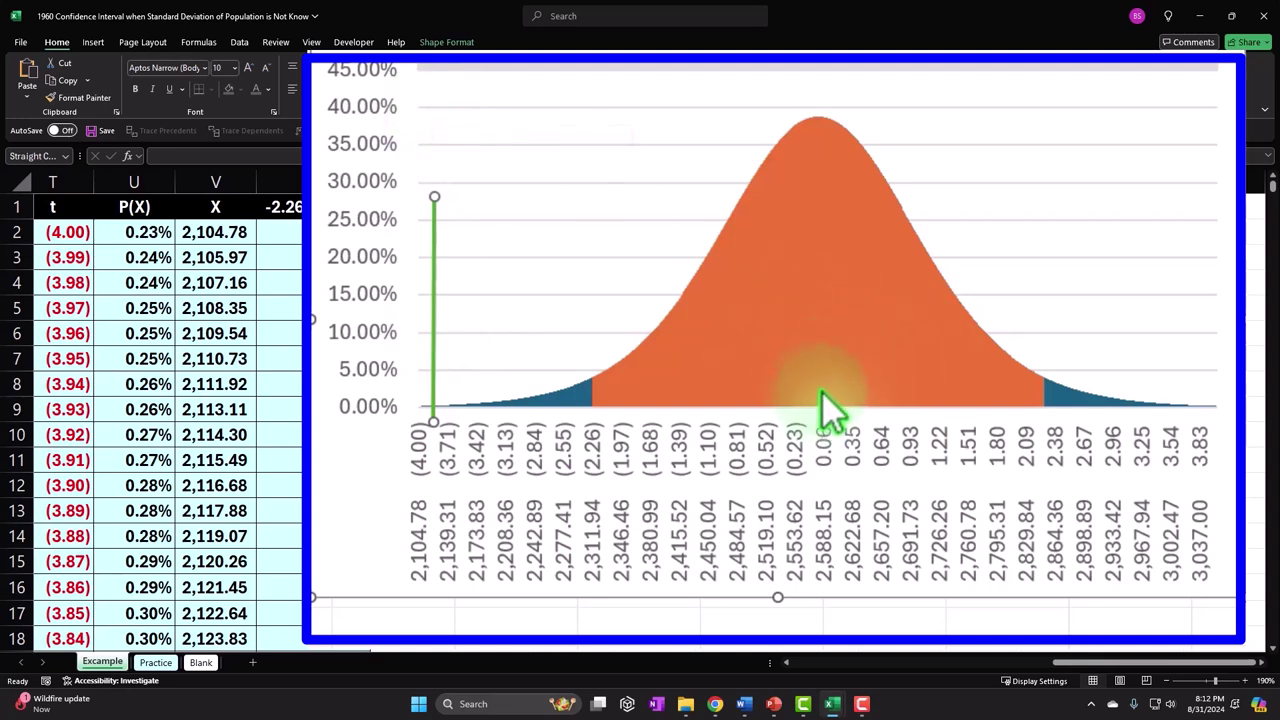
Drag the green marker line from the left end to the curve's peak at t = 0.06, X = 2,588.15.
{"action": "mouse_move", "coordinate": [821, 398]}
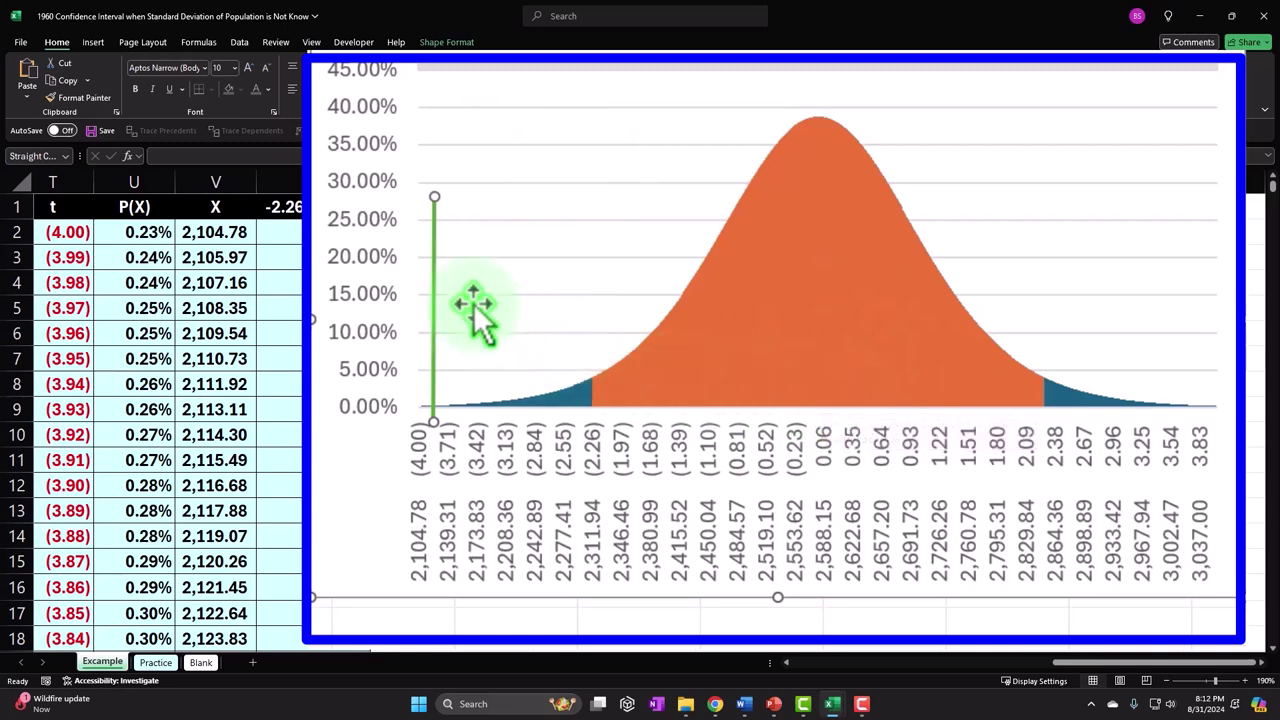
{"action": "left_click", "coordinate": [434, 281]}
{"action": "left_click_drag", "start_coordinate": [434, 281], "coordinate": [463, 271]}
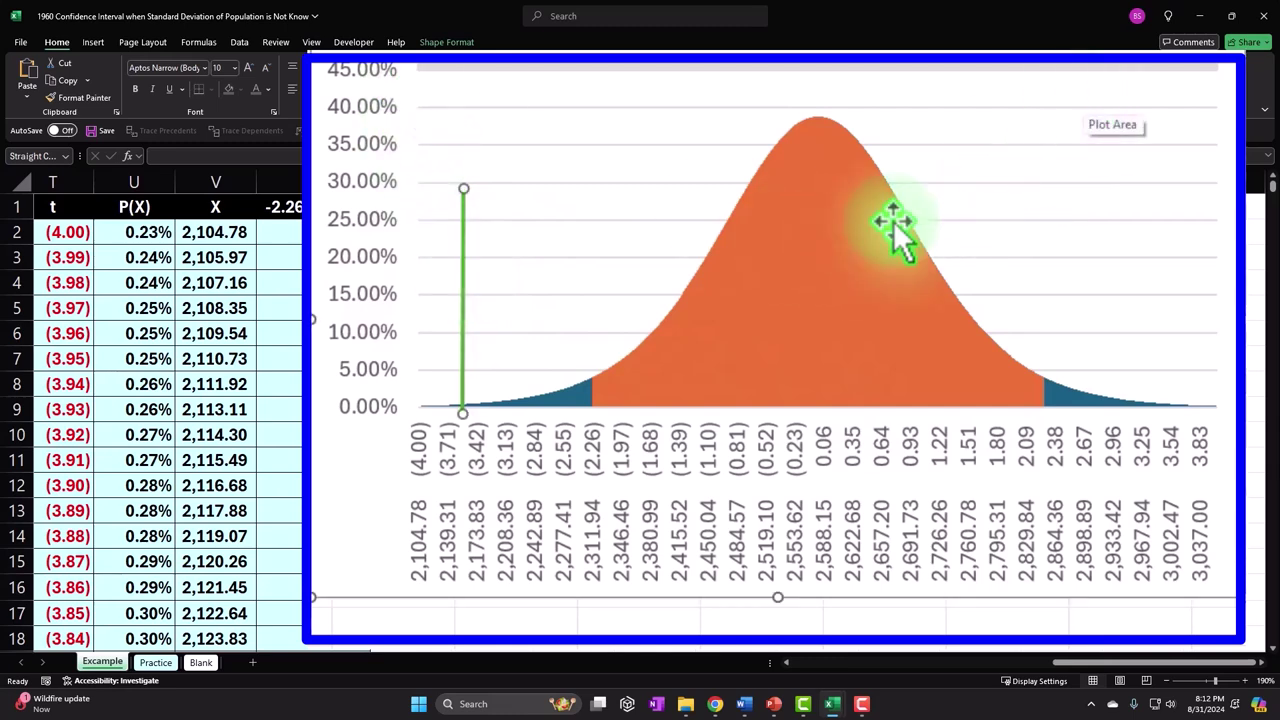
{"action": "left_click", "coordinate": [464, 290]}
{"action": "left_click_drag", "start_coordinate": [464, 290], "coordinate": [816, 272]}
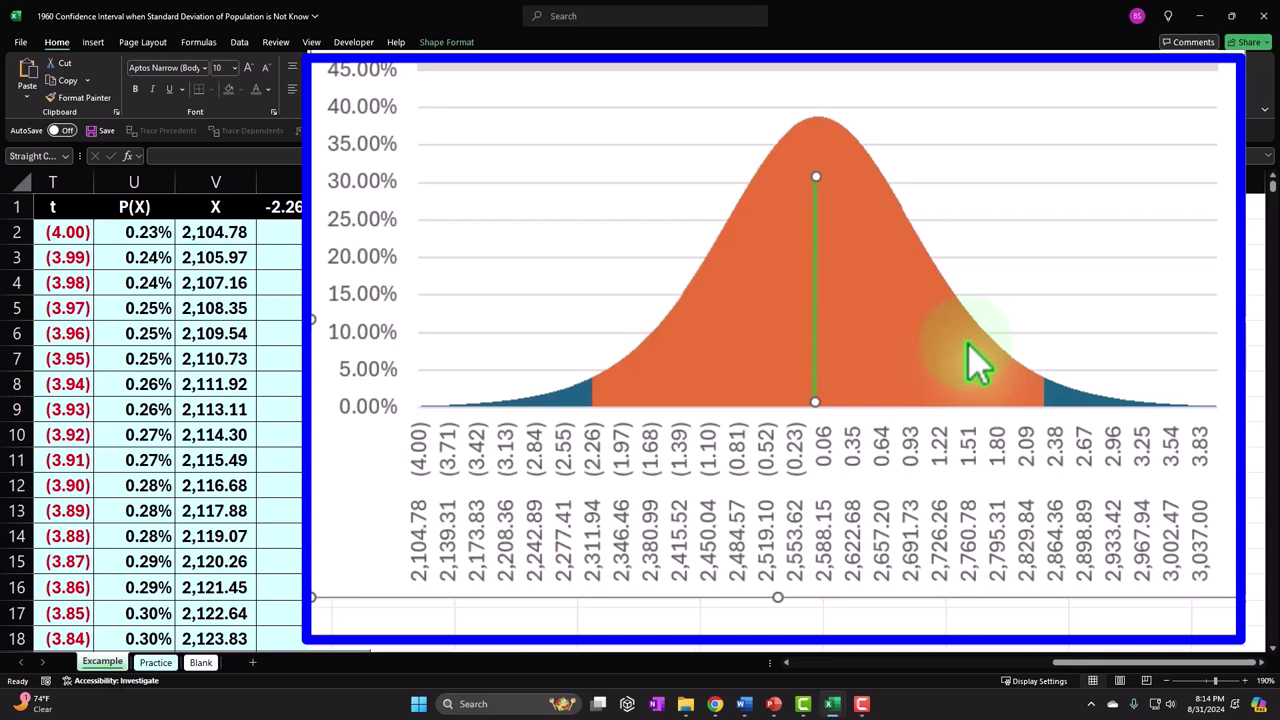
{"action": "mouse_move", "coordinate": [967, 345]}
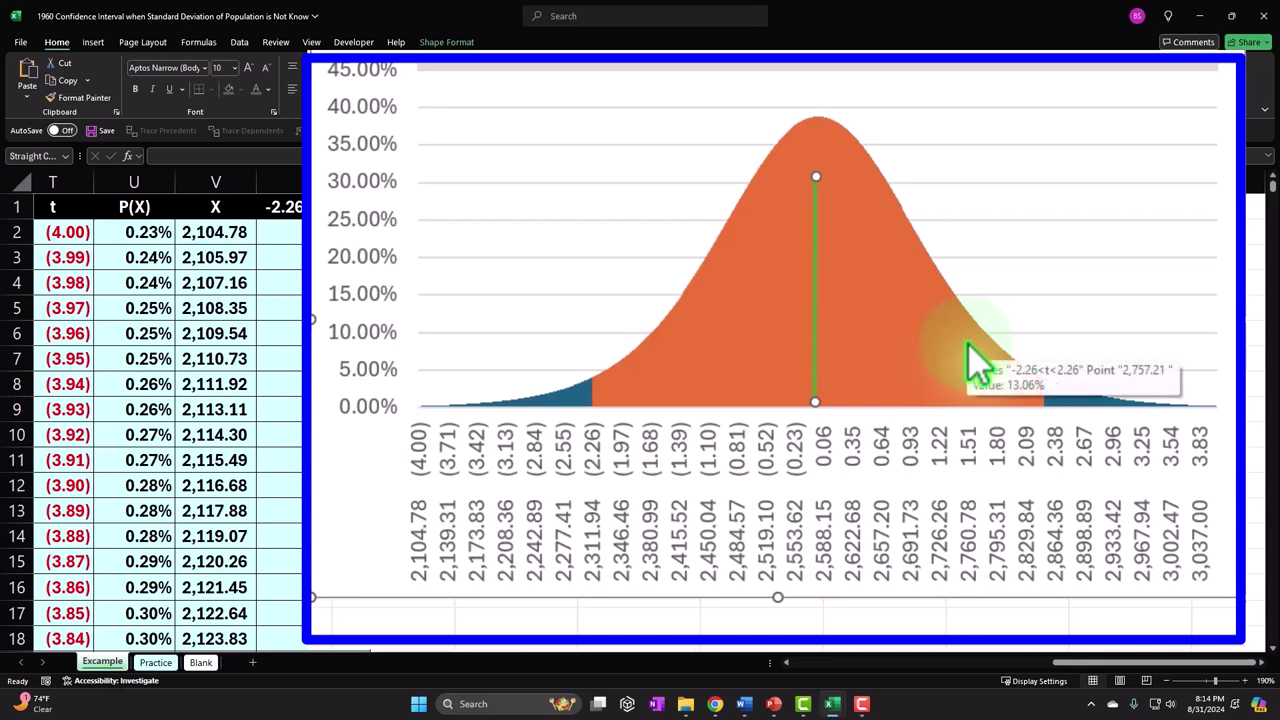
{"action": "left_click", "coordinate": [338, 507]}
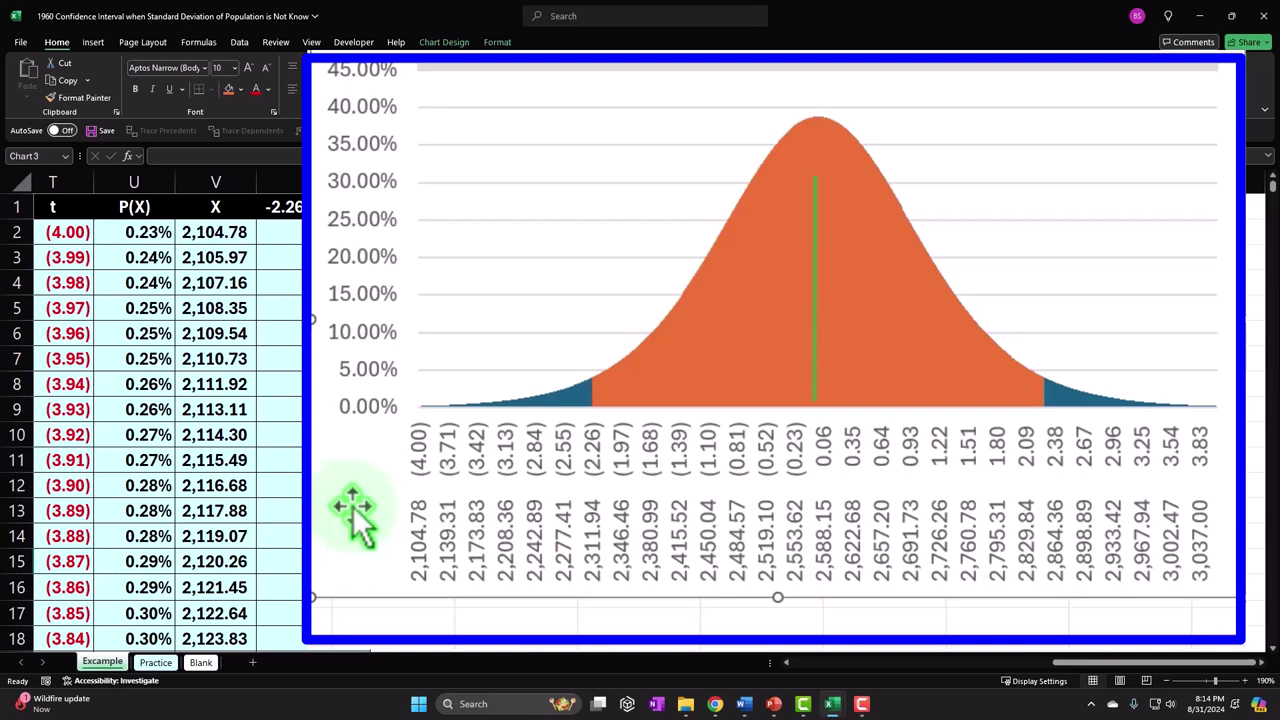
{"action": "left_click", "coordinate": [706, 614]}
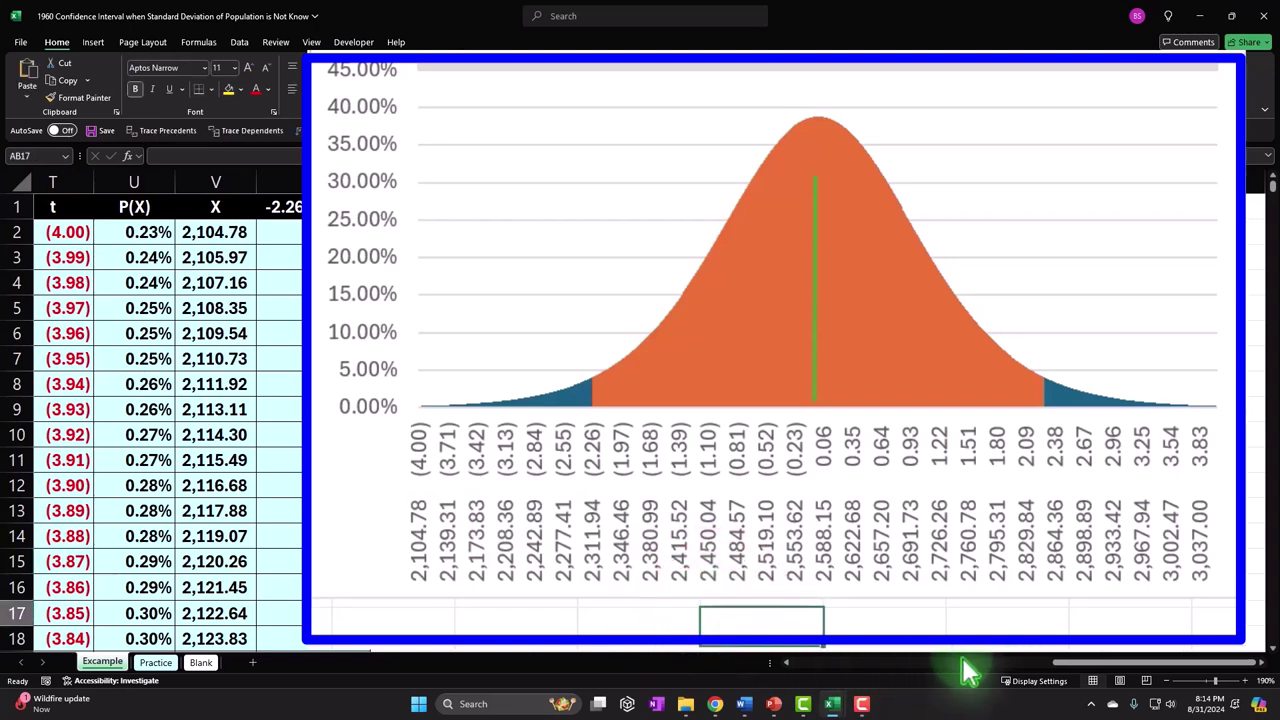
{"action": "left_click", "coordinate": [1065, 668]}
{"action": "left_click_drag", "start_coordinate": [1065, 668], "coordinate": [657, 670]}
Go via the Practice sheet to the empty Blank sheet.
{"action": "left_click", "coordinate": [446, 576]}
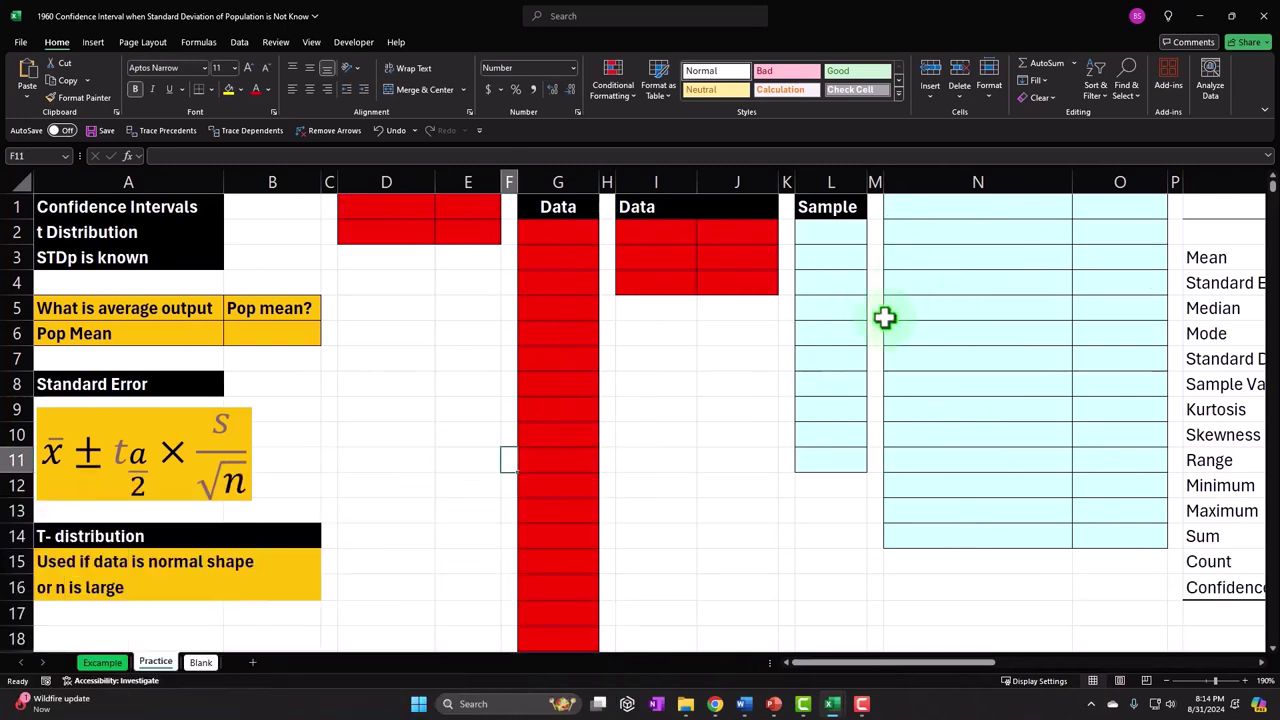
{"action": "left_click", "coordinate": [200, 663]}
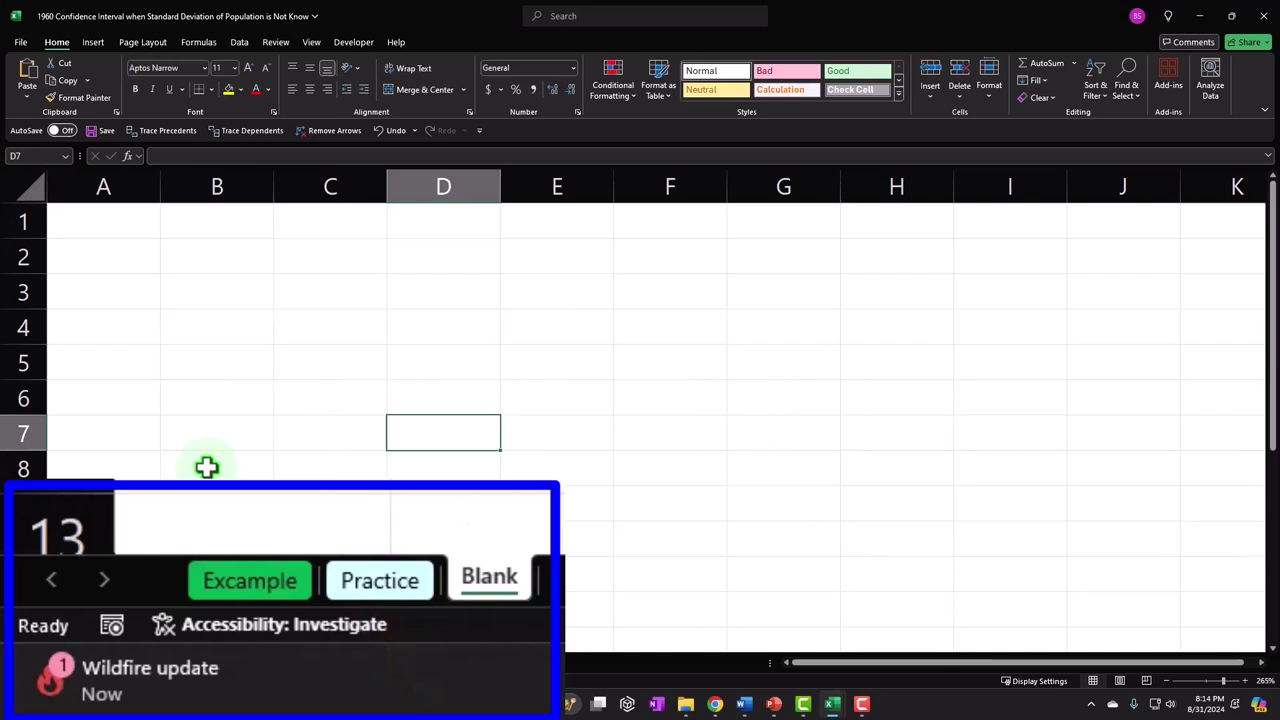
Format all cells as Currency with symbol None, 0 decimals and red bracketed negatives.
{"action": "left_click", "coordinate": [26, 185]}
{"action": "right_click", "coordinate": [397, 282]}
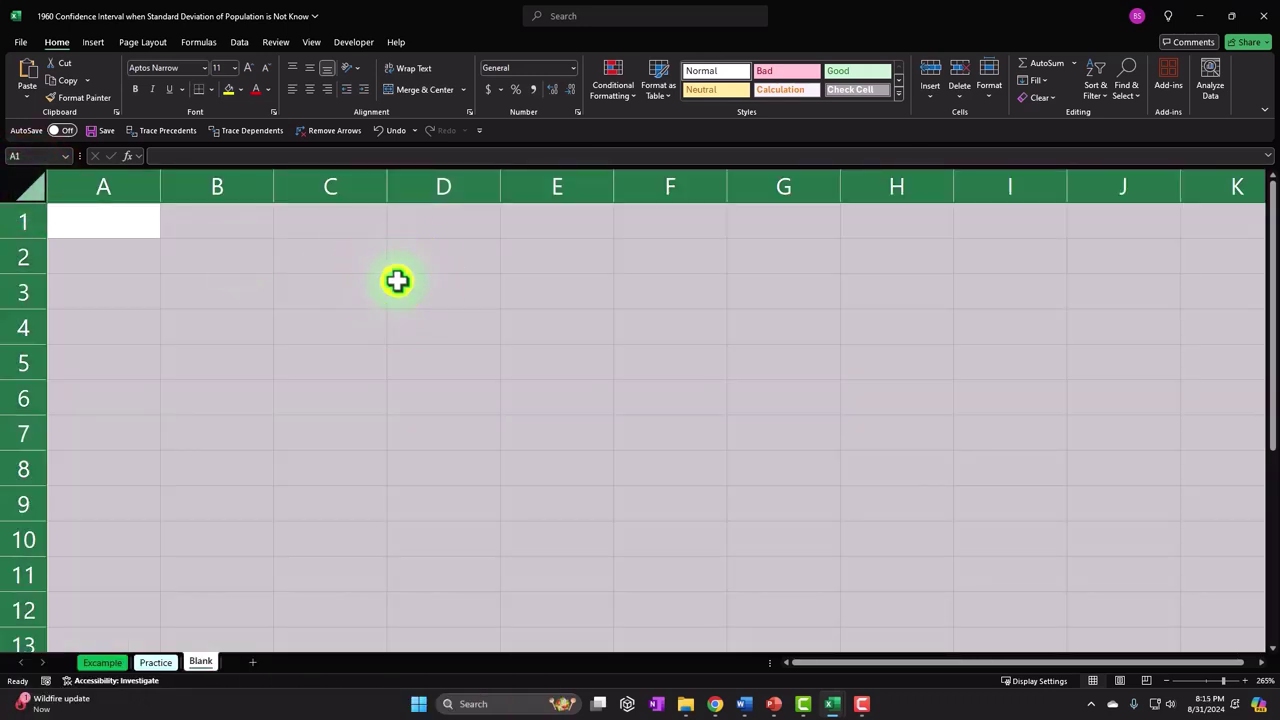
{"action": "left_click", "coordinate": [475, 485]}
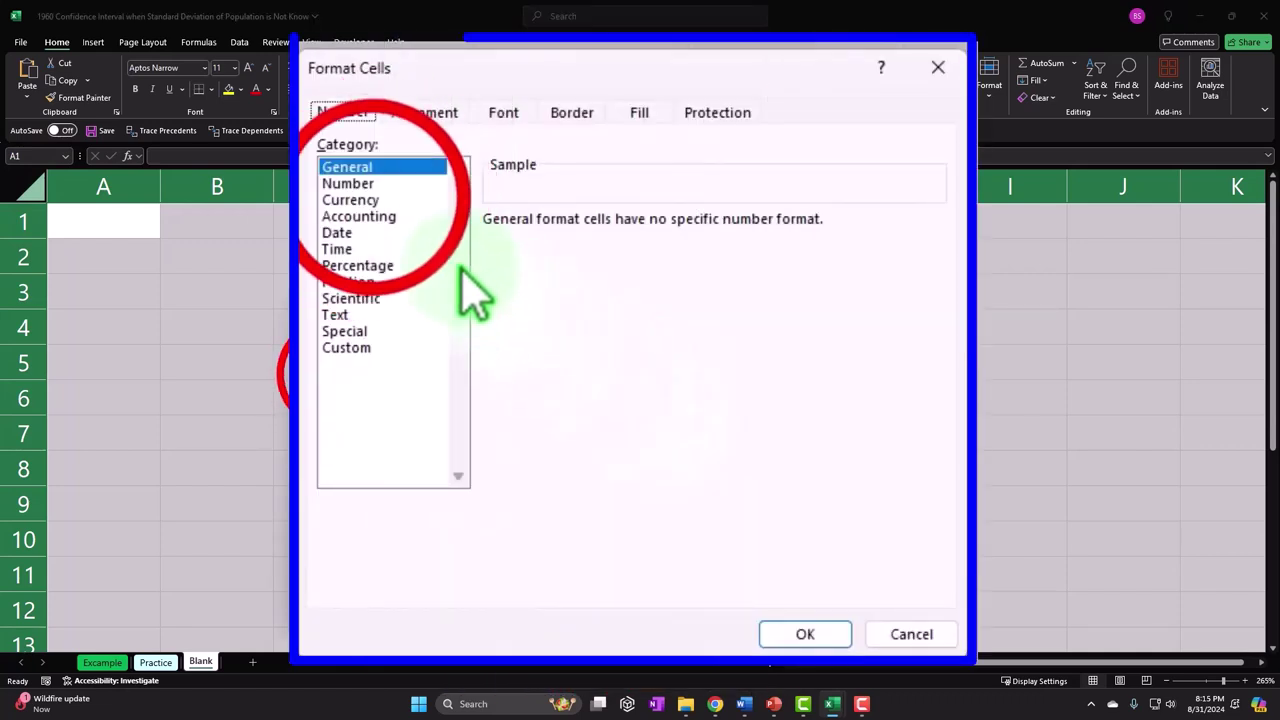
{"action": "left_click", "coordinate": [372, 204]}
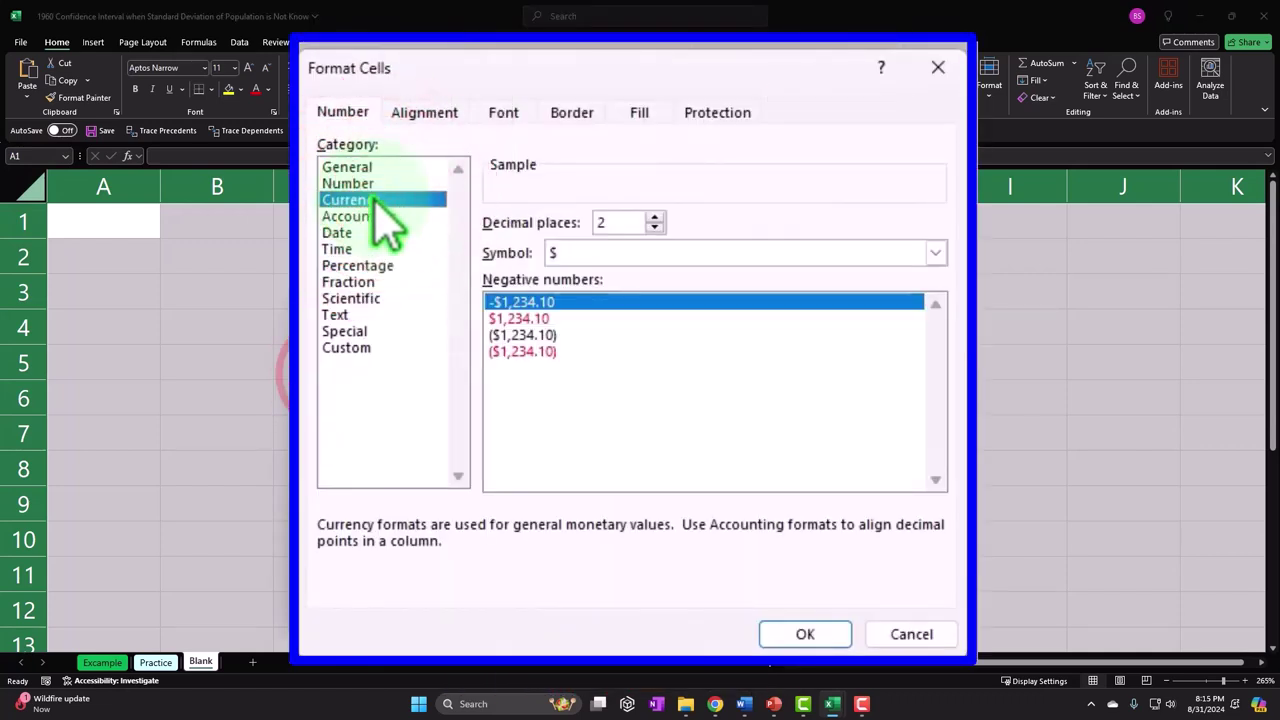
{"action": "left_click", "coordinate": [530, 352]}
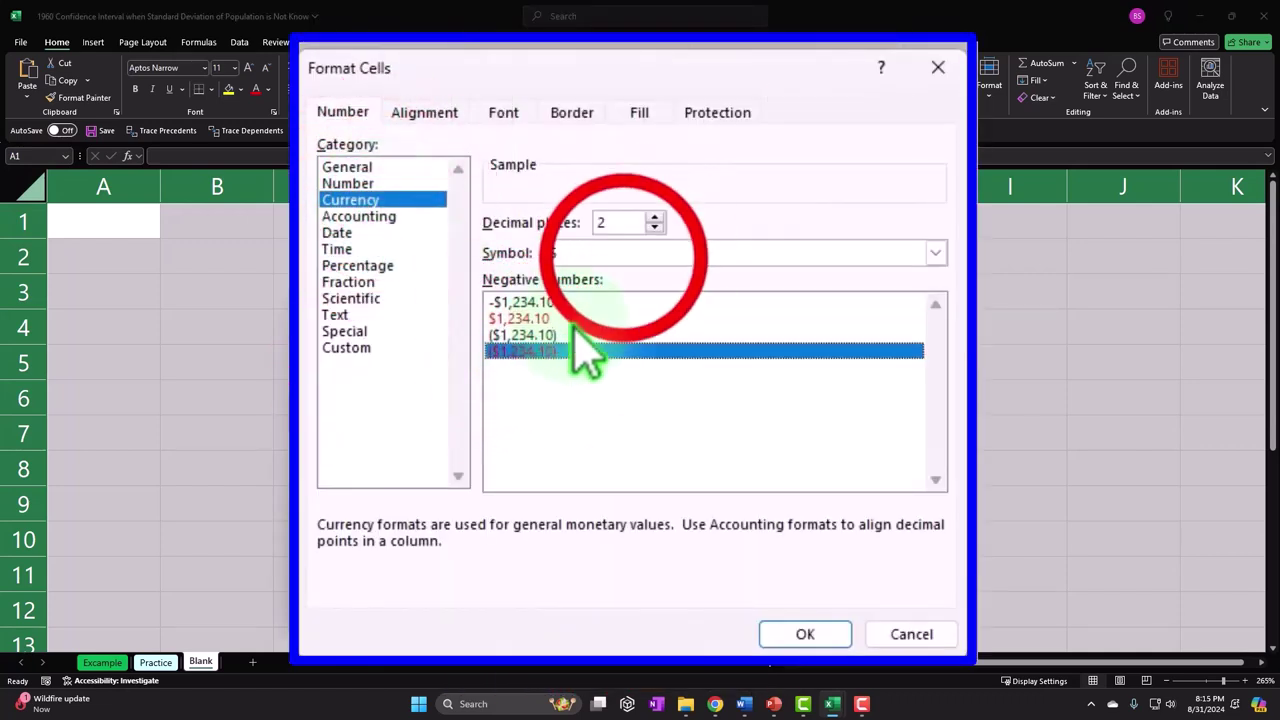
{"action": "left_click", "coordinate": [625, 253]}
{"action": "left_click", "coordinate": [628, 276]}
{"action": "left_click", "coordinate": [654, 228]}
{"action": "left_click", "coordinate": [654, 228]}
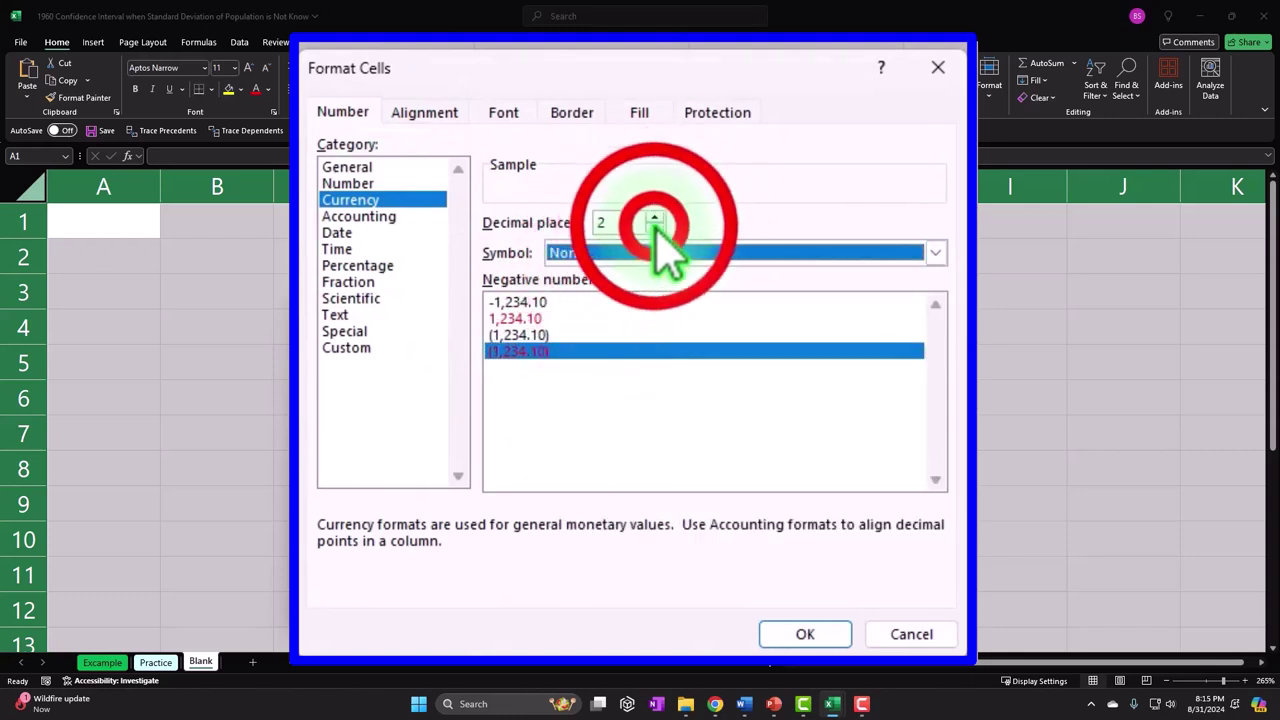
{"action": "left_click", "coordinate": [812, 634]}
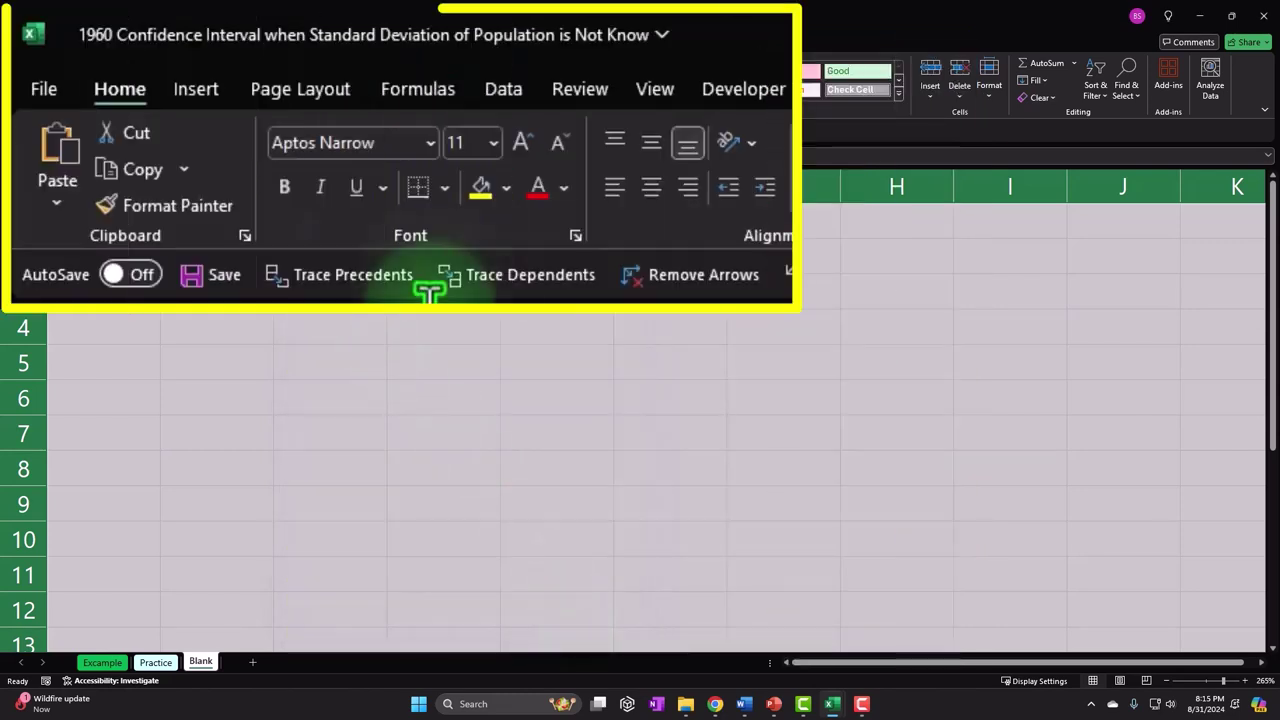
Enter bold titles 'Confidence Intervals', 't Distribution' and 'STDp is not known' in A1:A3.
{"action": "left_click", "coordinate": [285, 188]}
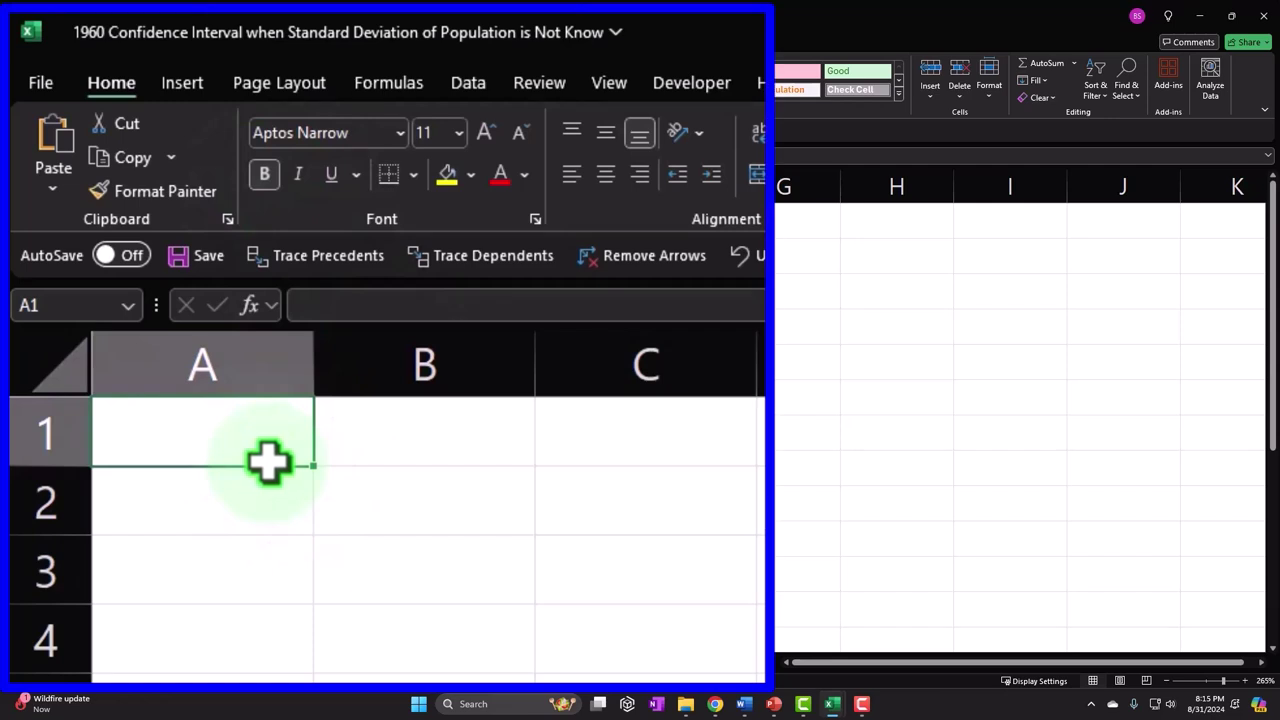
{"action": "type", "text": "Confidence Intervals"}
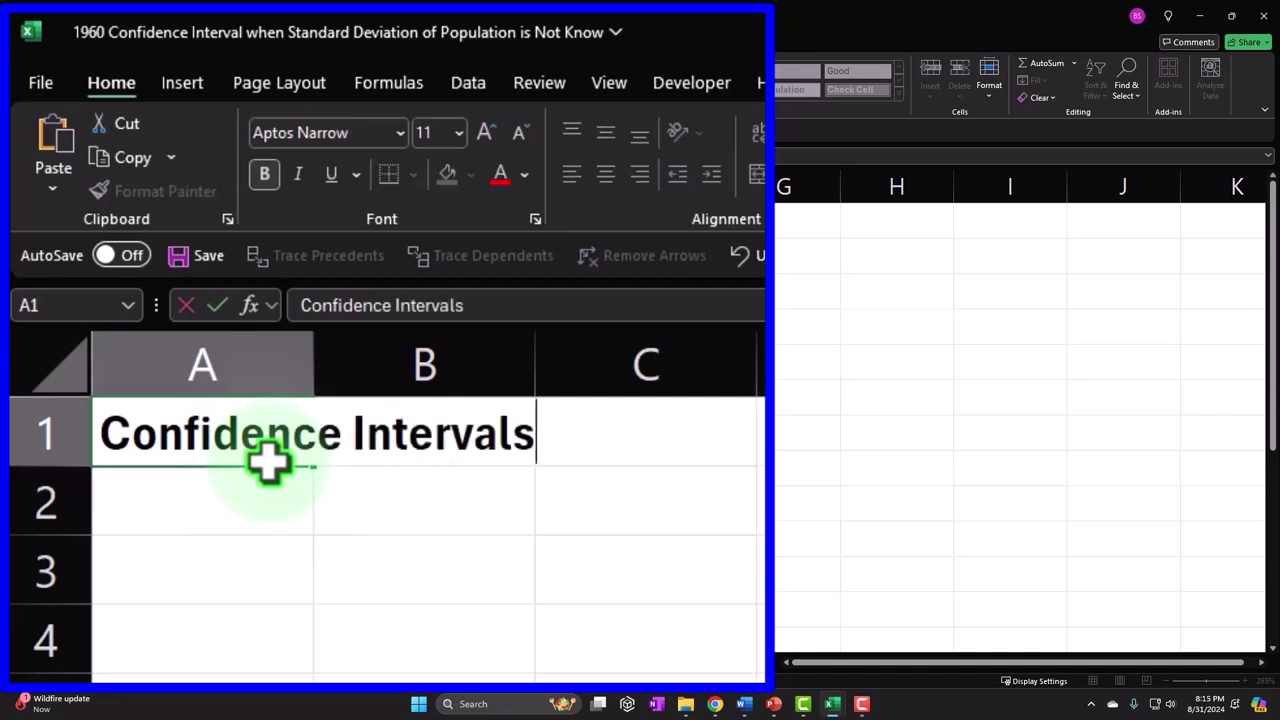
{"action": "key", "text": "Return"}
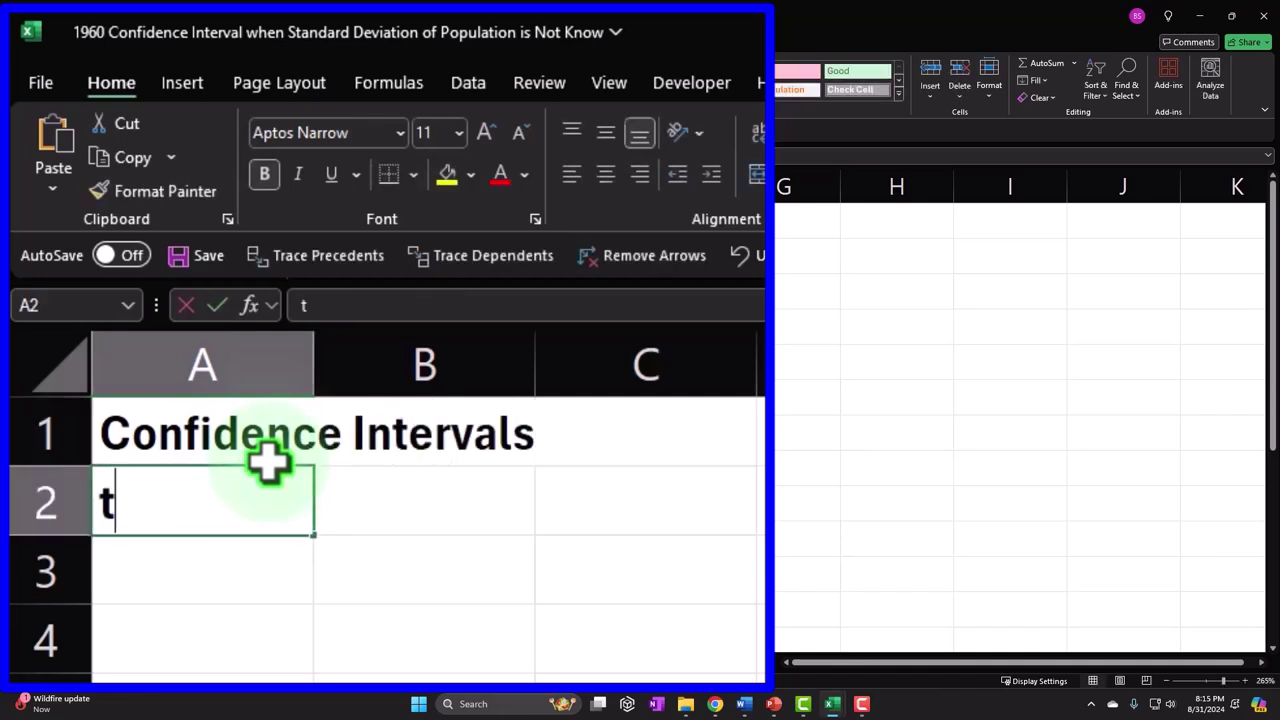
{"action": "type", "text": "t Distr"}
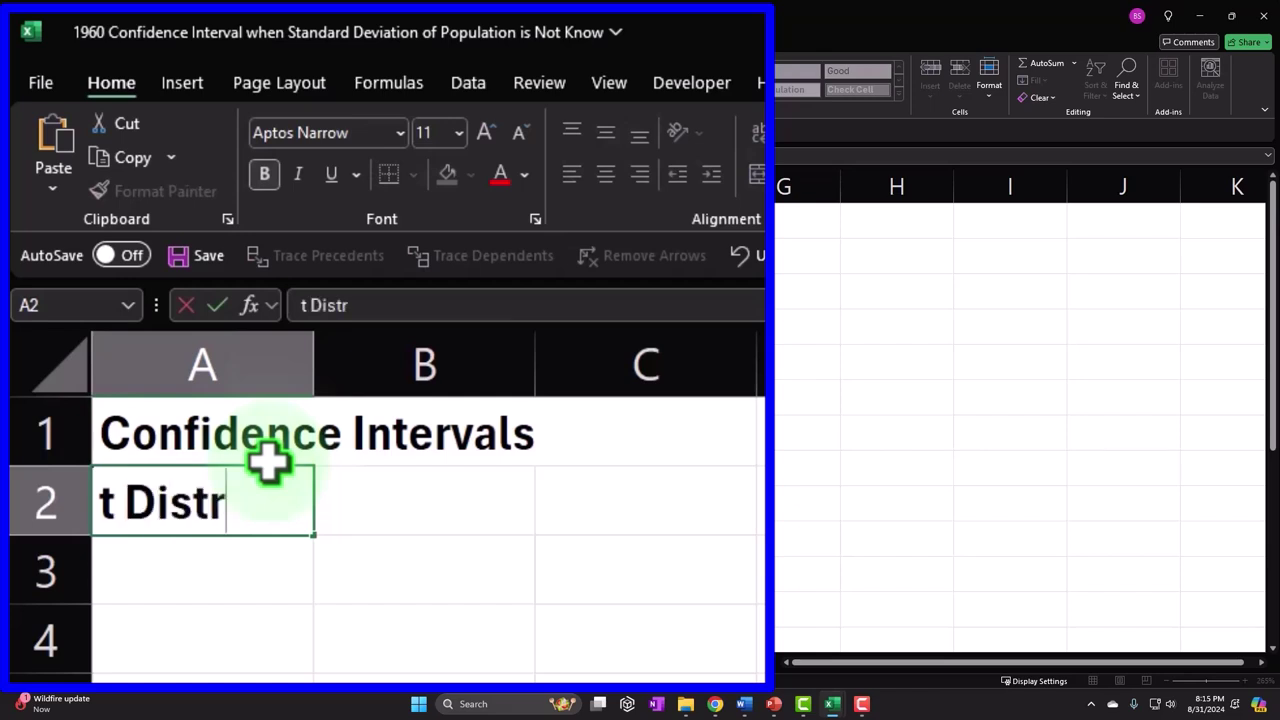
{"action": "type", "text": "ibution"}
{"action": "key", "text": "Return"}
{"action": "type", "text": "S"}
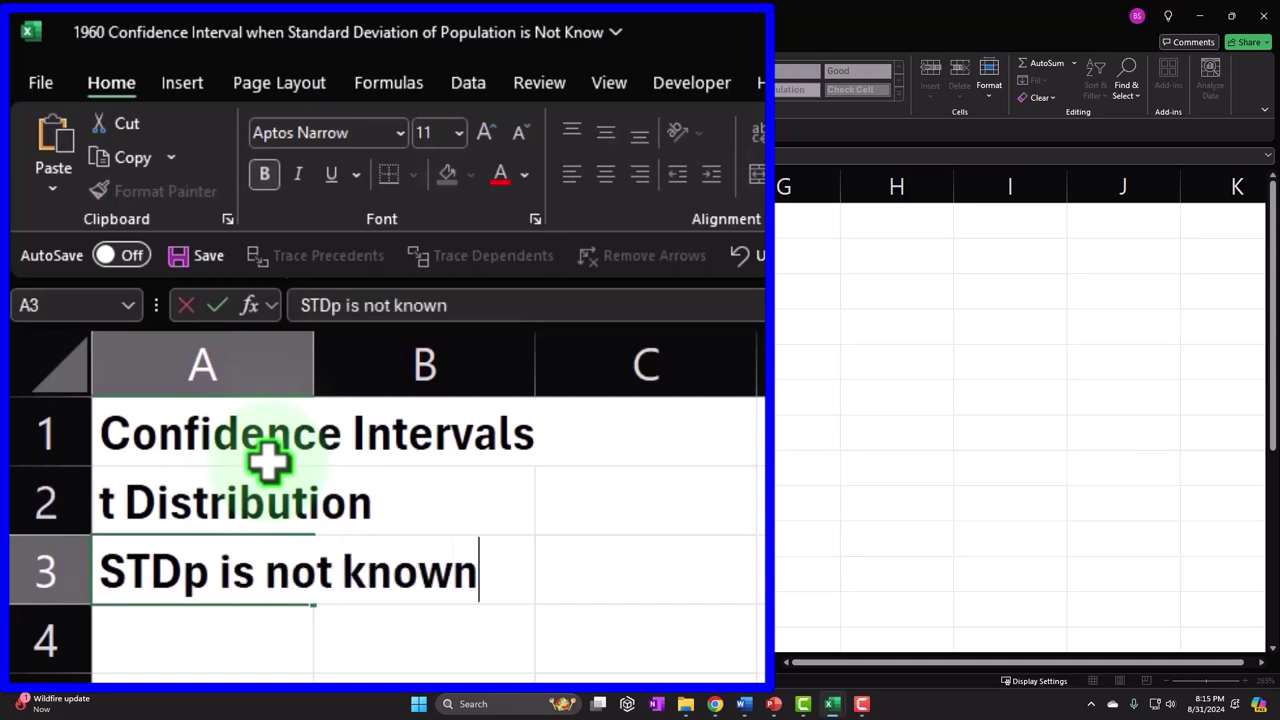
{"action": "type", "text": "TDp is not known"}
{"action": "key", "text": "Return"}
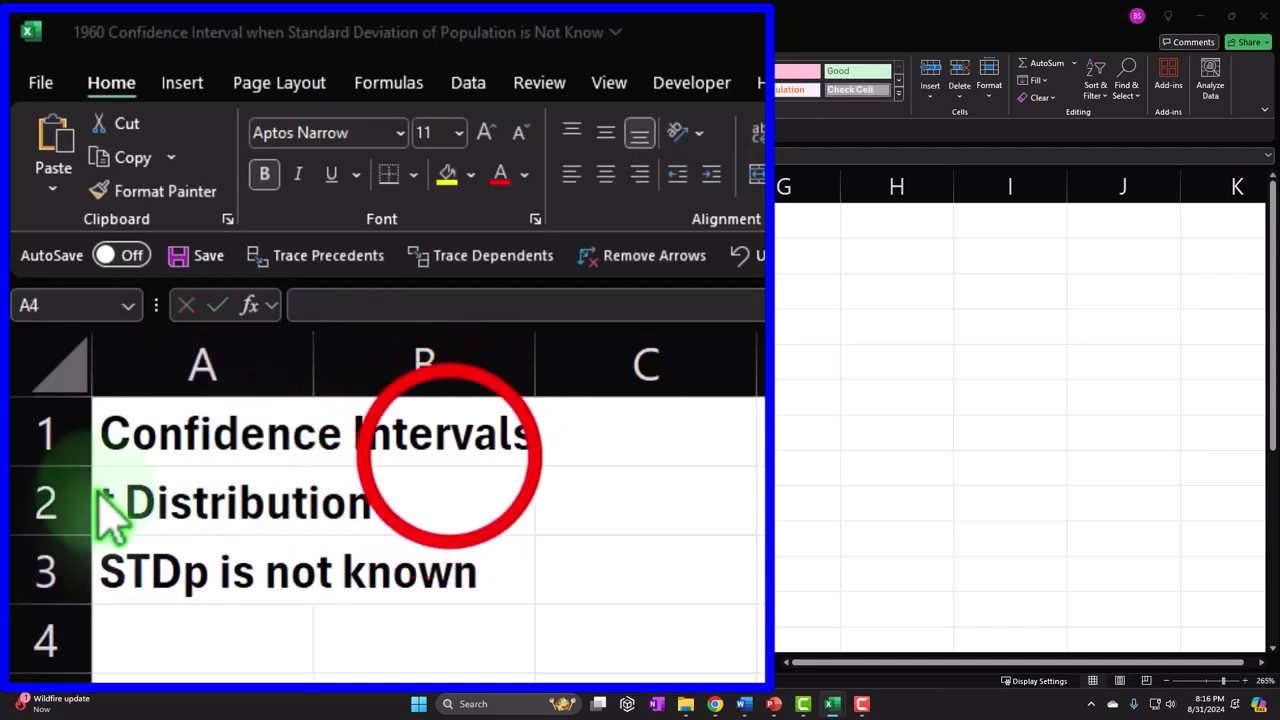
Widen column A and give A1:A3 a black fill with white text.
{"action": "left_click_drag", "start_coordinate": [310, 352], "coordinate": [544, 363]}
{"action": "left_click_drag", "start_coordinate": [505, 435], "coordinate": [460, 577]}
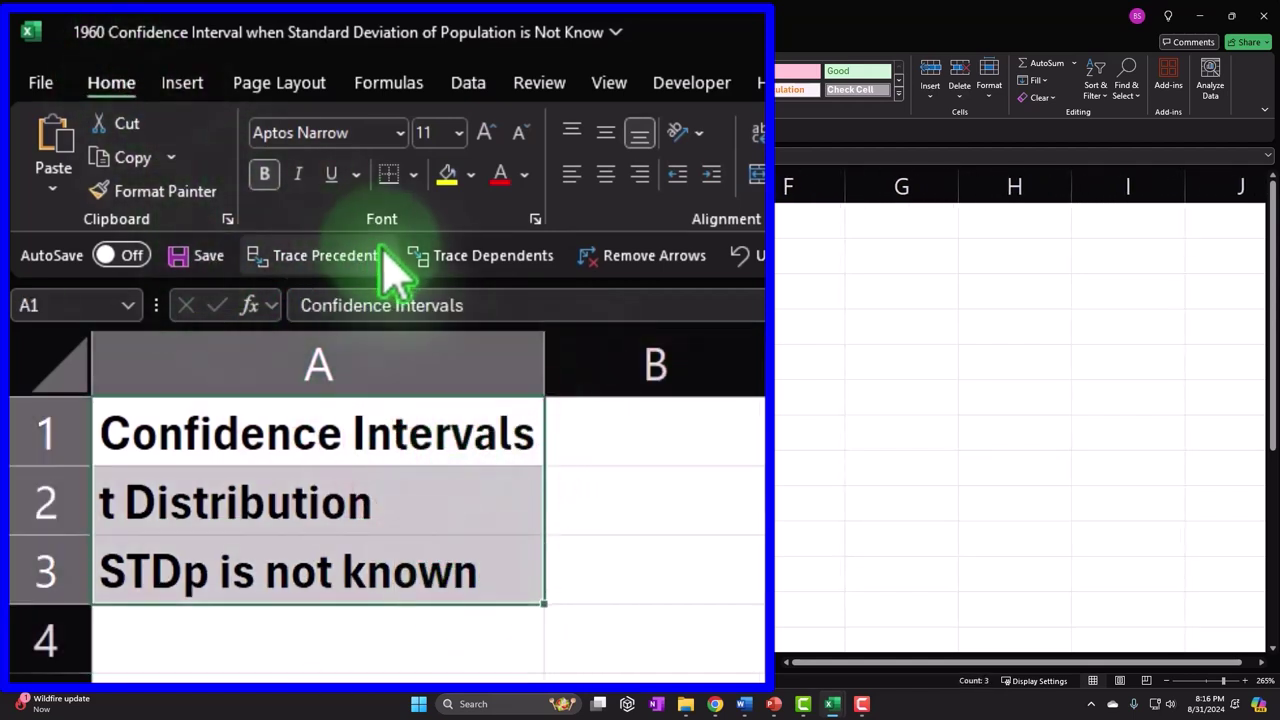
{"action": "left_click", "coordinate": [472, 175]}
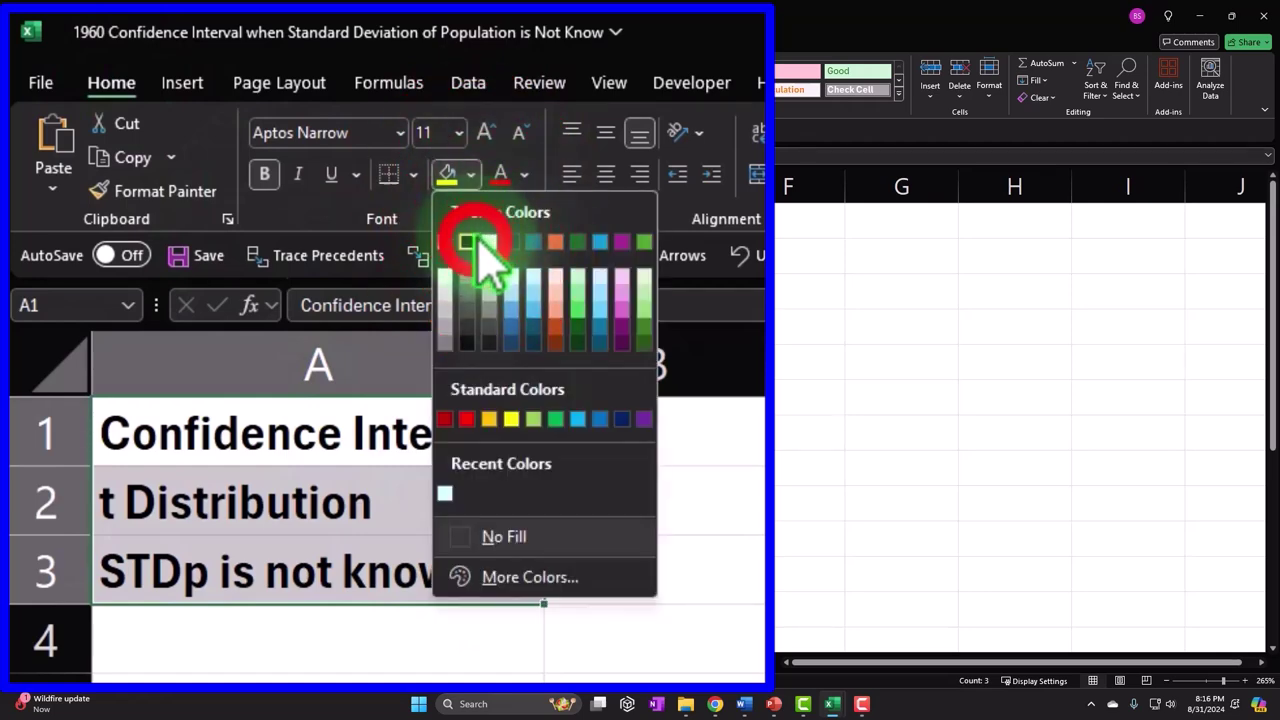
{"action": "left_click", "coordinate": [467, 242]}
{"action": "left_click", "coordinate": [505, 178]}
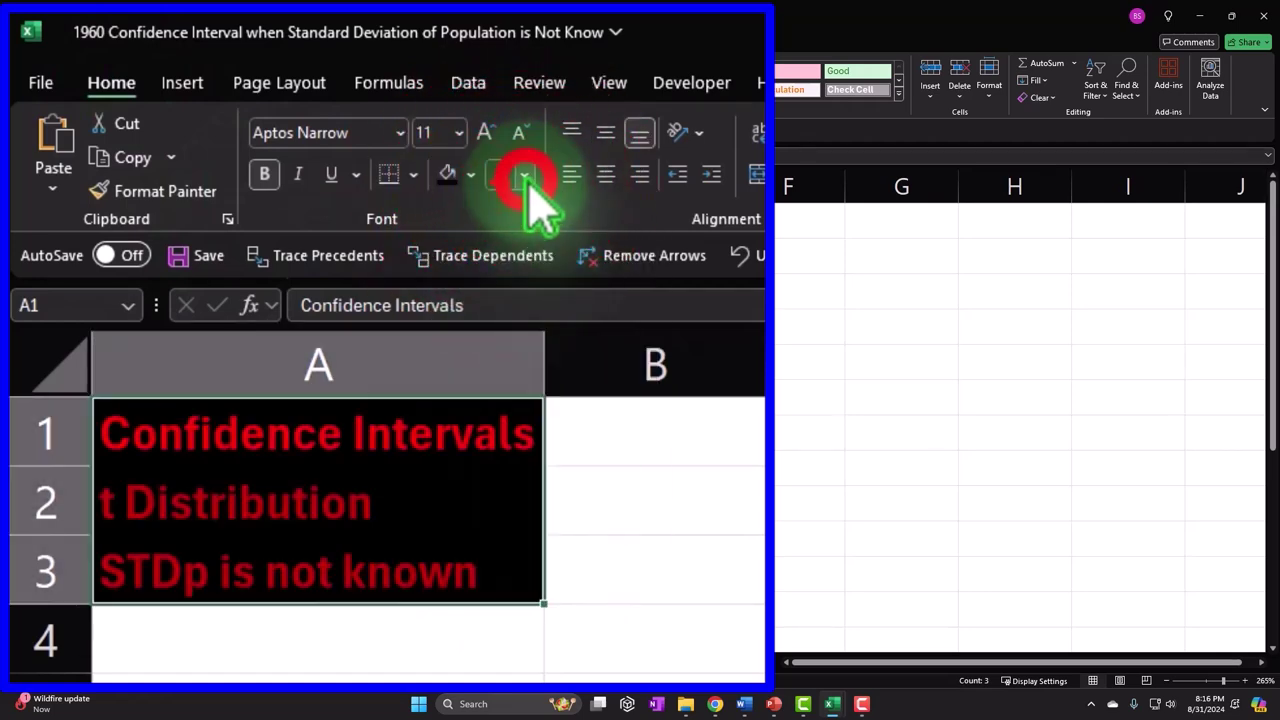
{"action": "left_click", "coordinate": [524, 176]}
{"action": "left_click", "coordinate": [498, 283]}
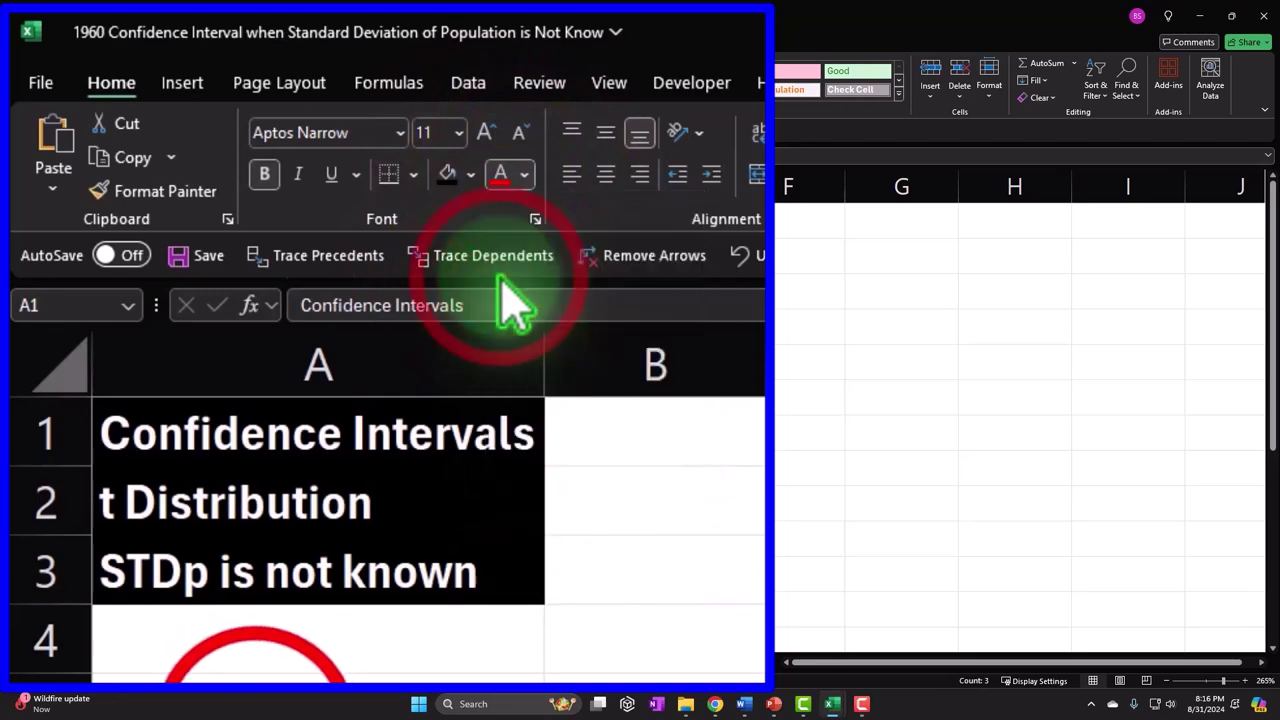
{"action": "left_click", "coordinate": [272, 688]}
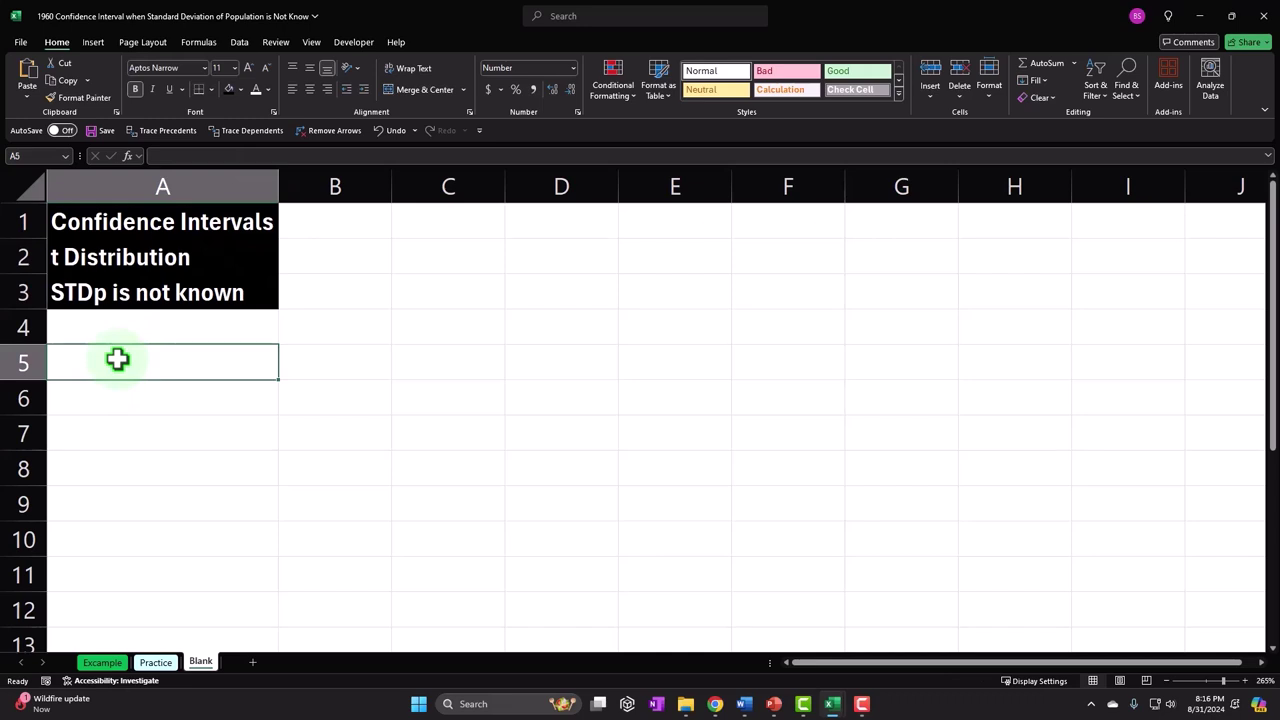
Enter 'What is average output' in A5 and 'Pop mean' in B5, widening column A.
{"action": "type", "text": "Wa"}
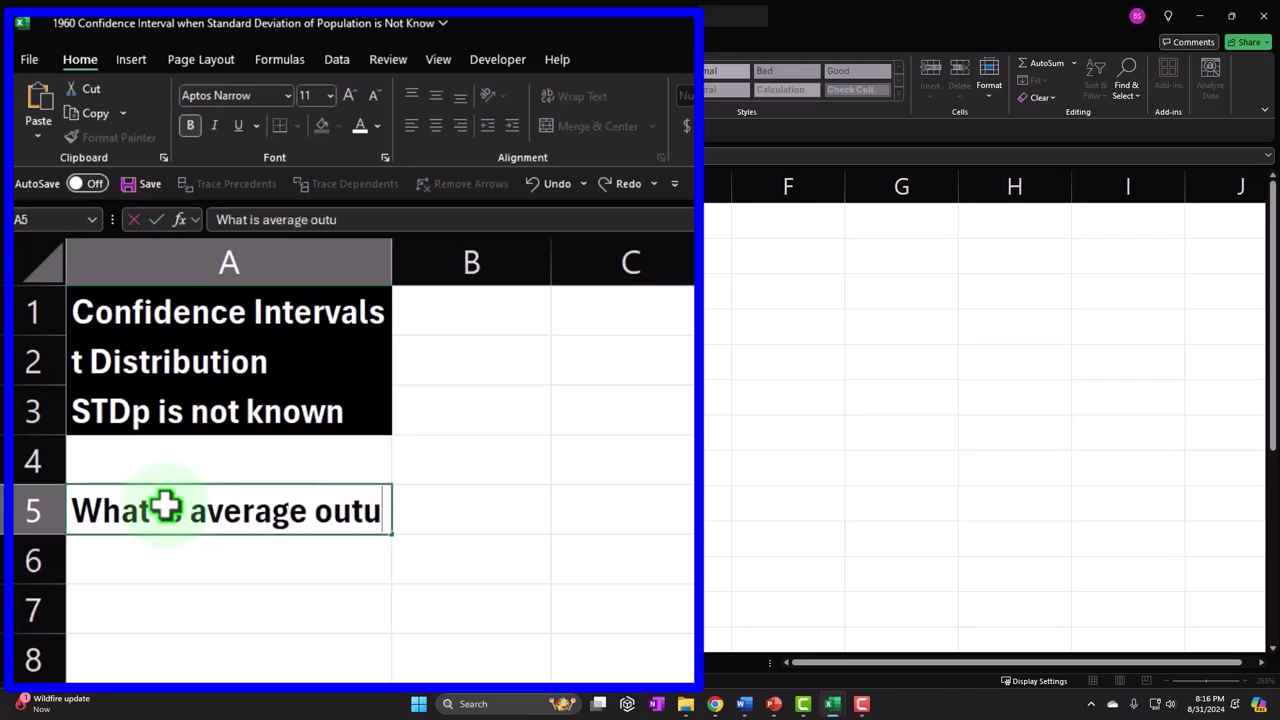
{"action": "key", "text": "Tab"}
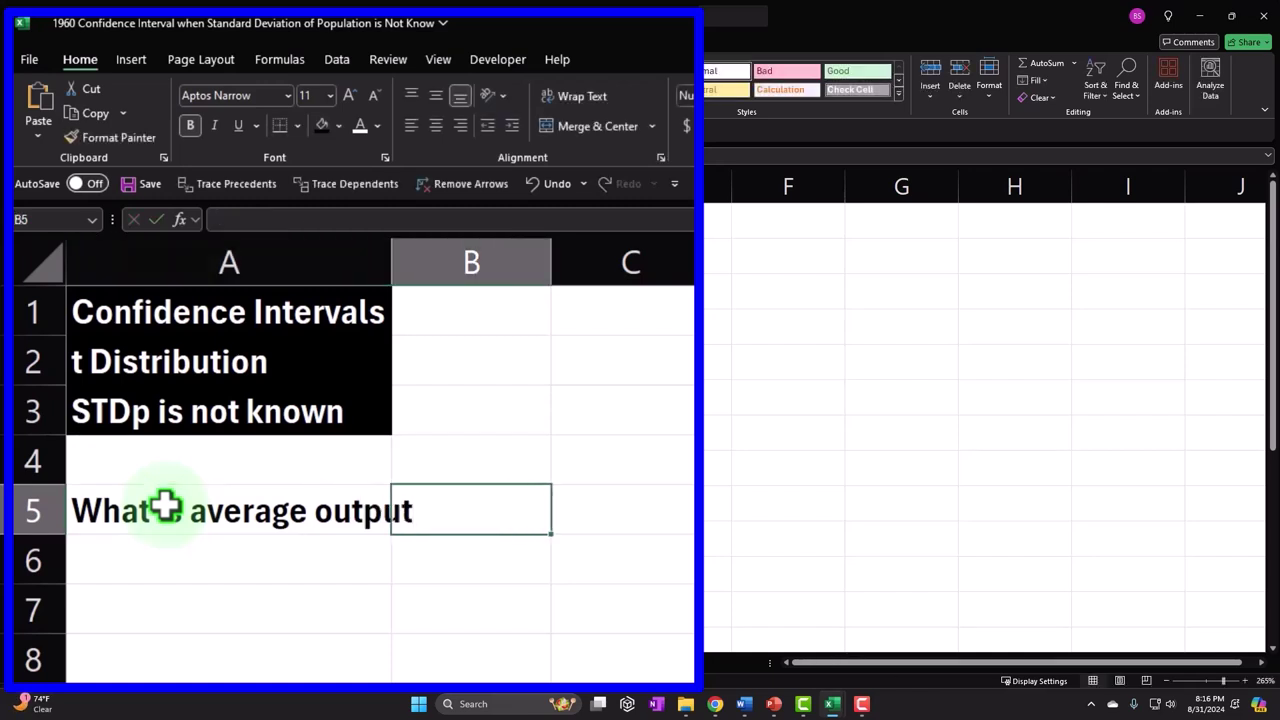
{"action": "left_click_drag", "start_coordinate": [389, 257], "coordinate": [425, 257]}
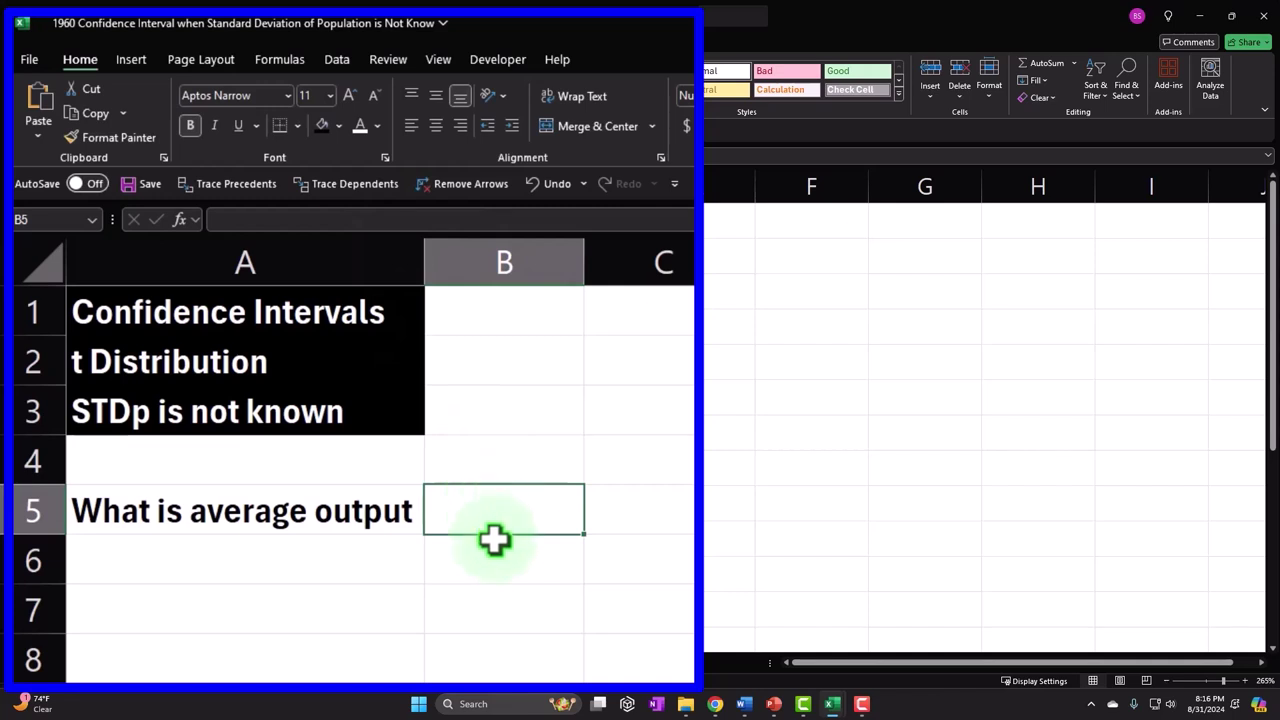
{"action": "type", "text": "Pop mean"}
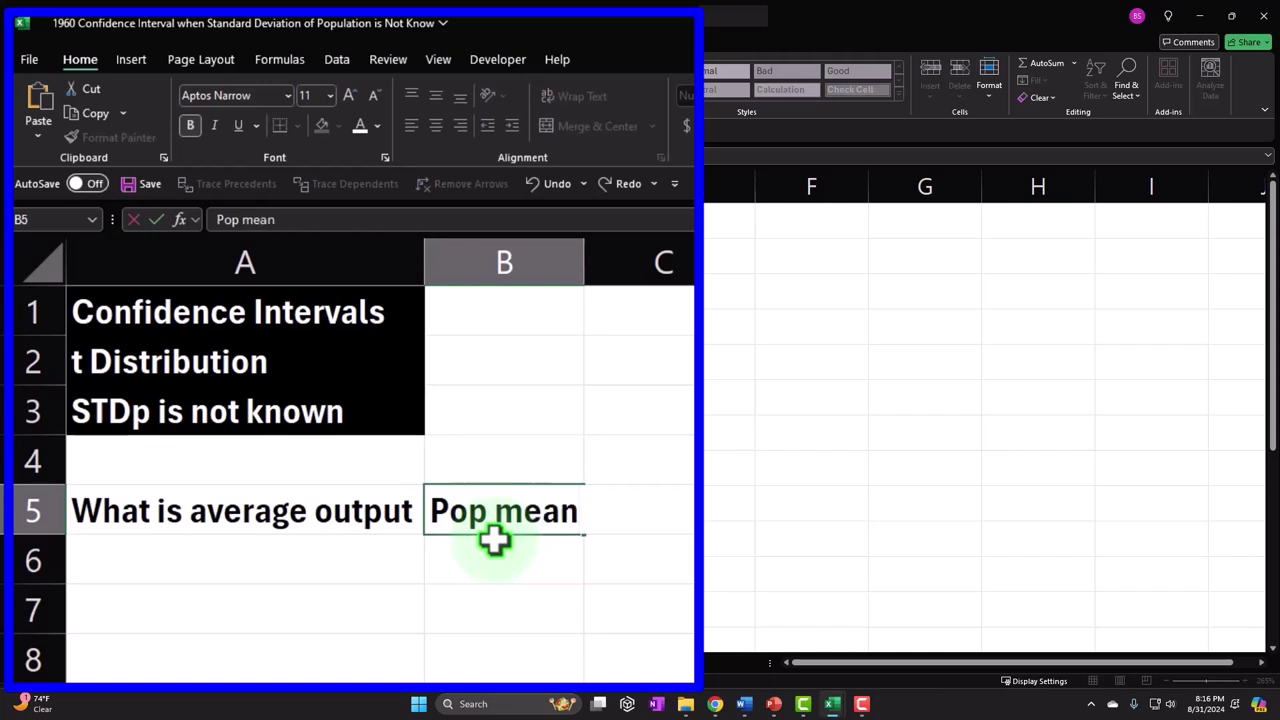
{"action": "key", "text": "Return"}
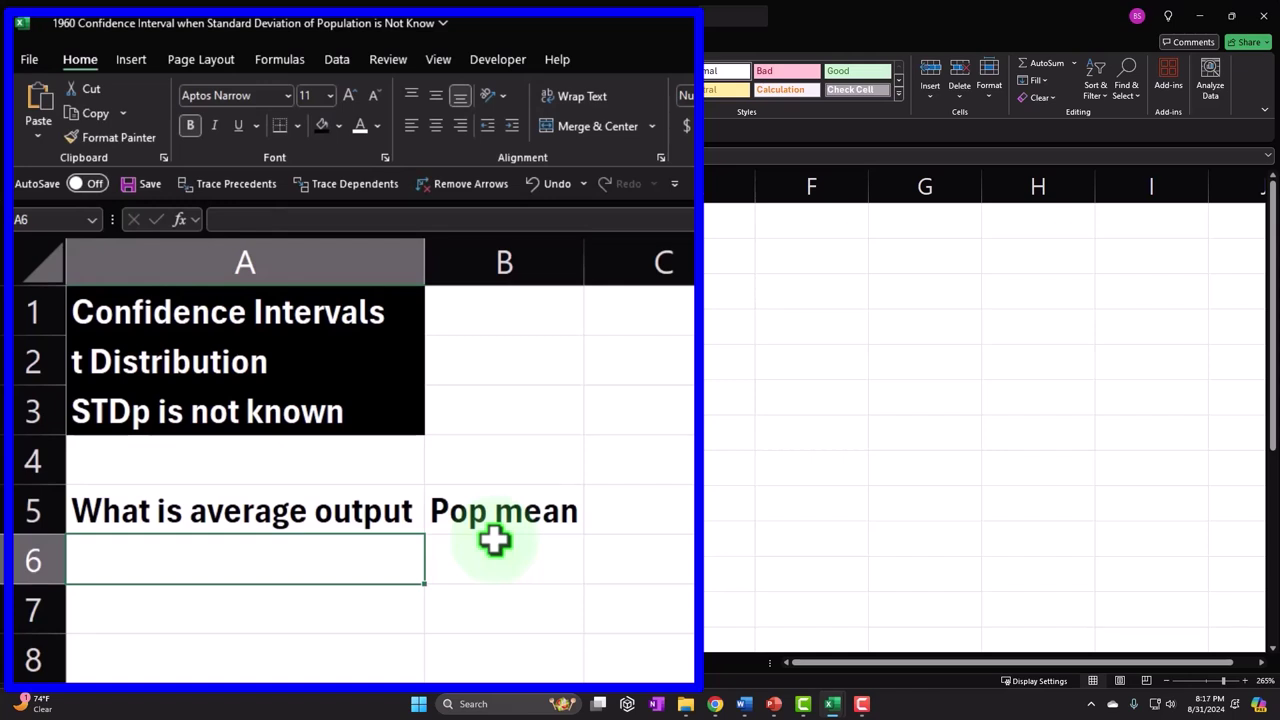
Type 'Standard Error' in A7 and grab the formula box from the Excample sheet.
{"action": "key", "text": "Down"}
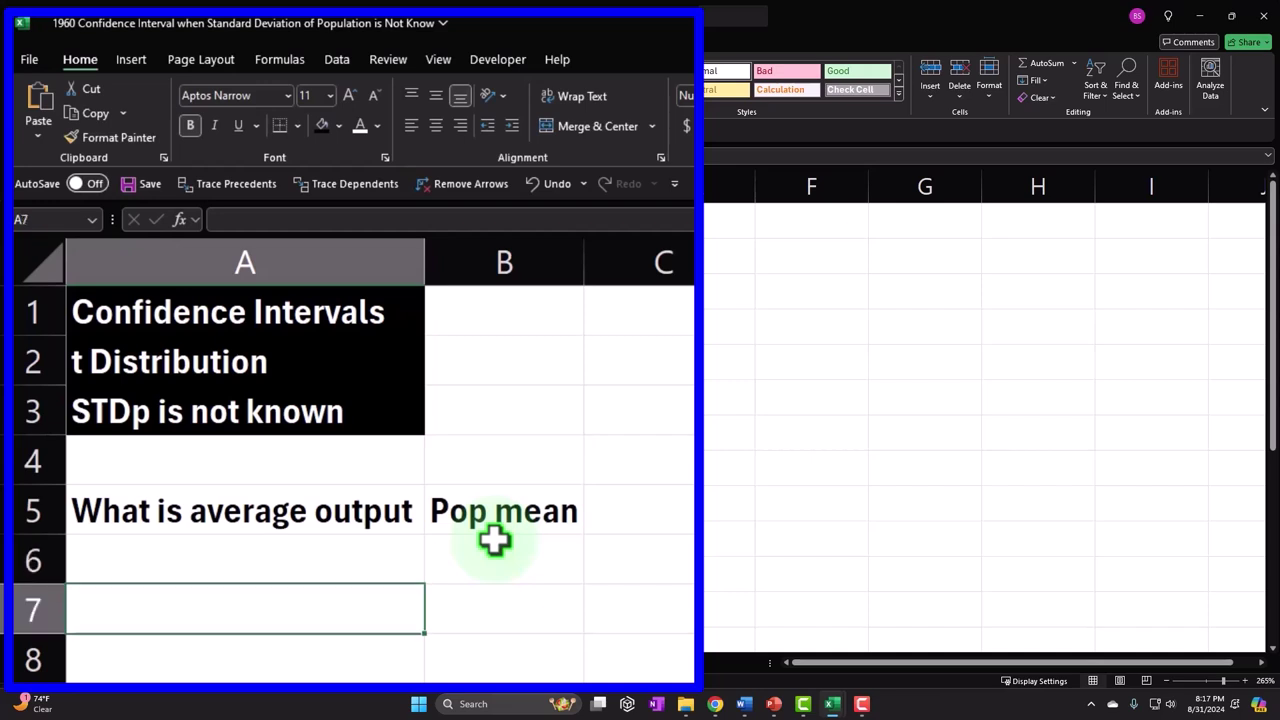
{"action": "type", "text": "Standard Error"}
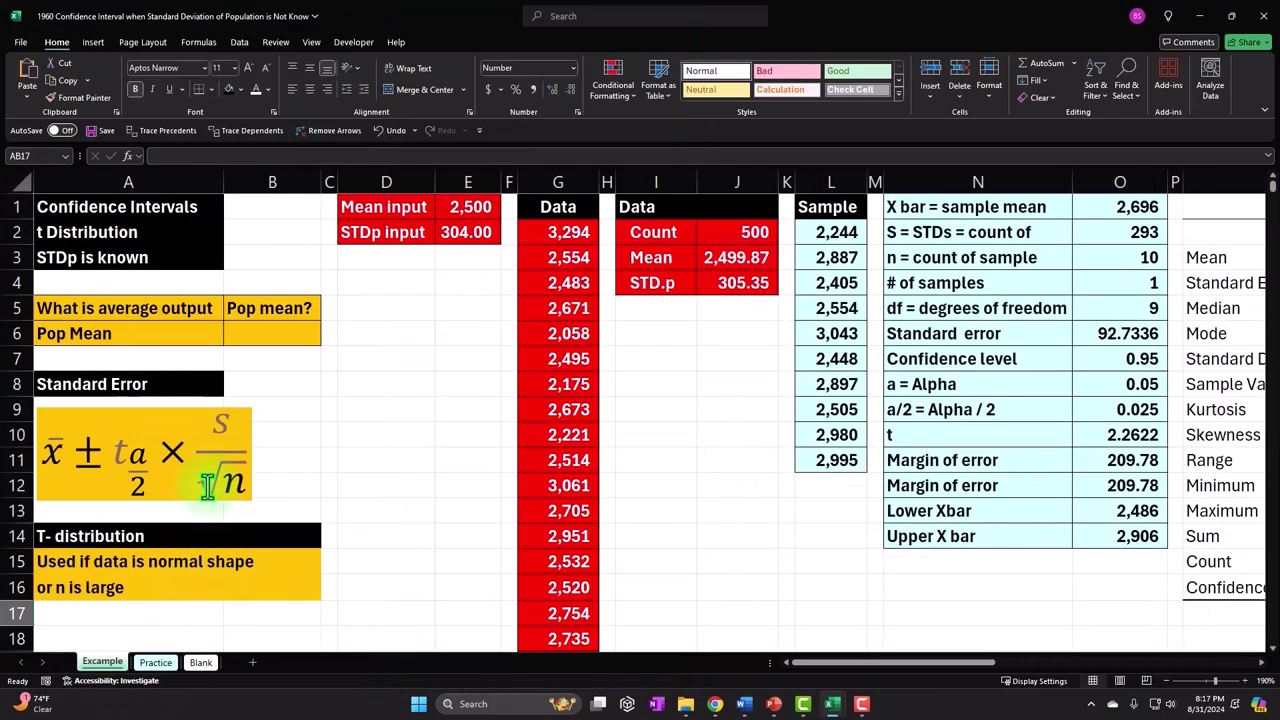
{"action": "left_click", "coordinate": [249, 416]}
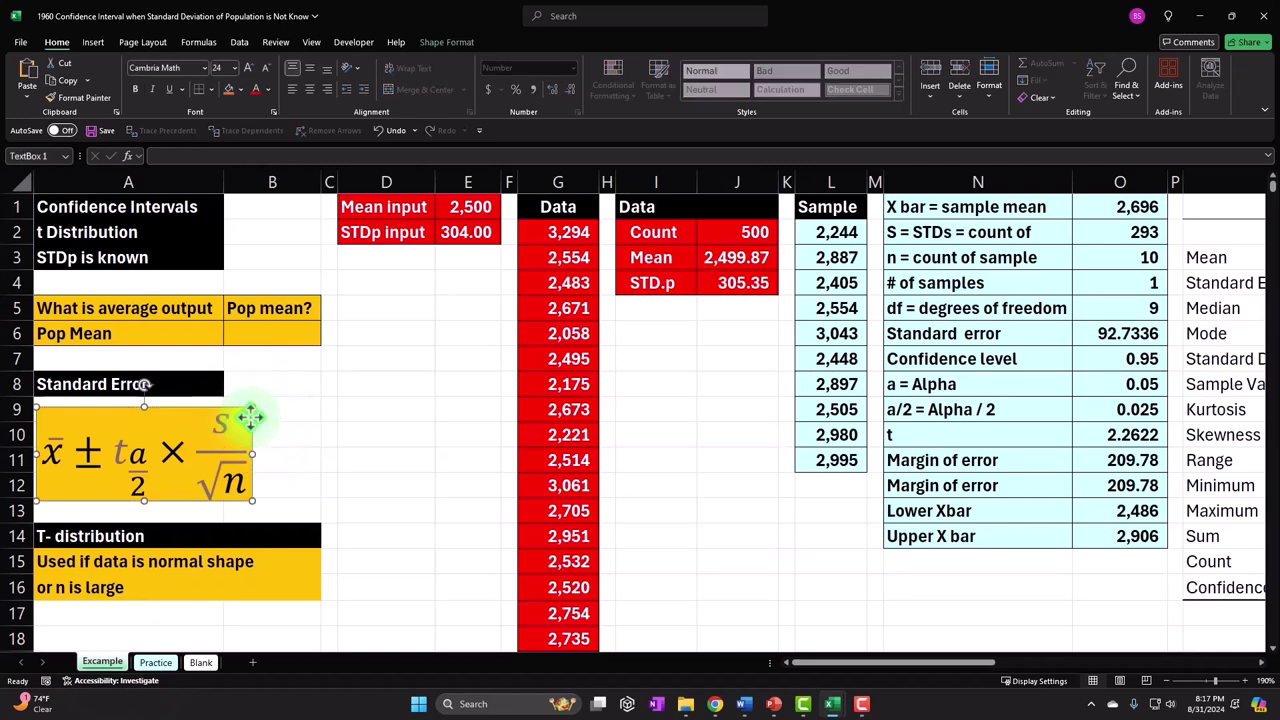
{"action": "left_click", "coordinate": [200, 662]}
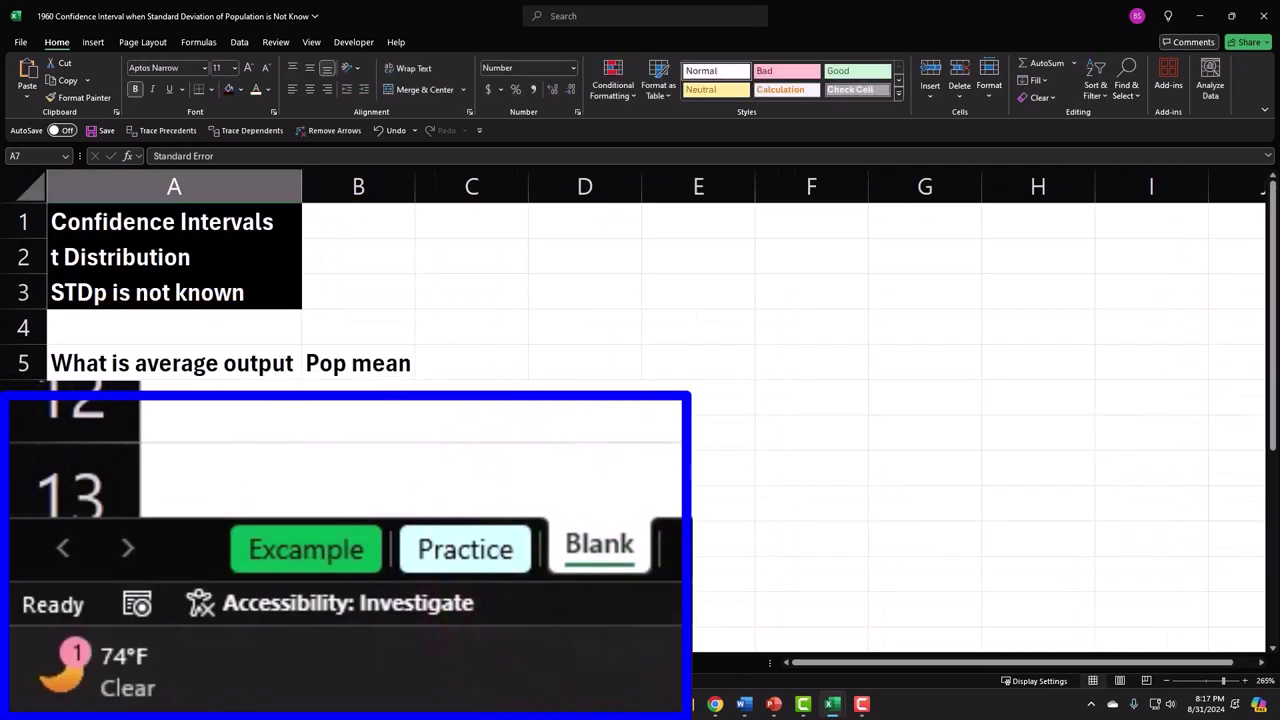
Paste the formula box onto Blank and start handwriting x̄ in an Ink Equation.
{"action": "key", "text": "ctrl+v"}
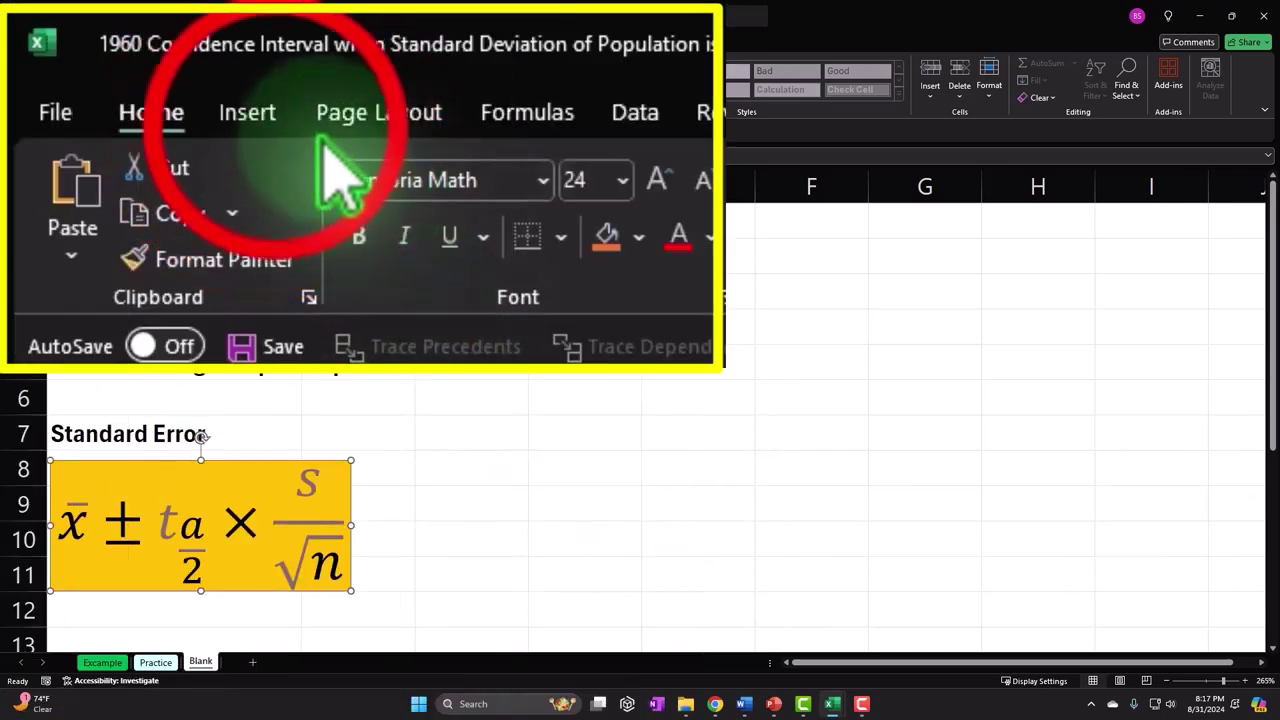
{"action": "left_click", "coordinate": [93, 42]}
{"action": "left_click", "coordinate": [1048, 92]}
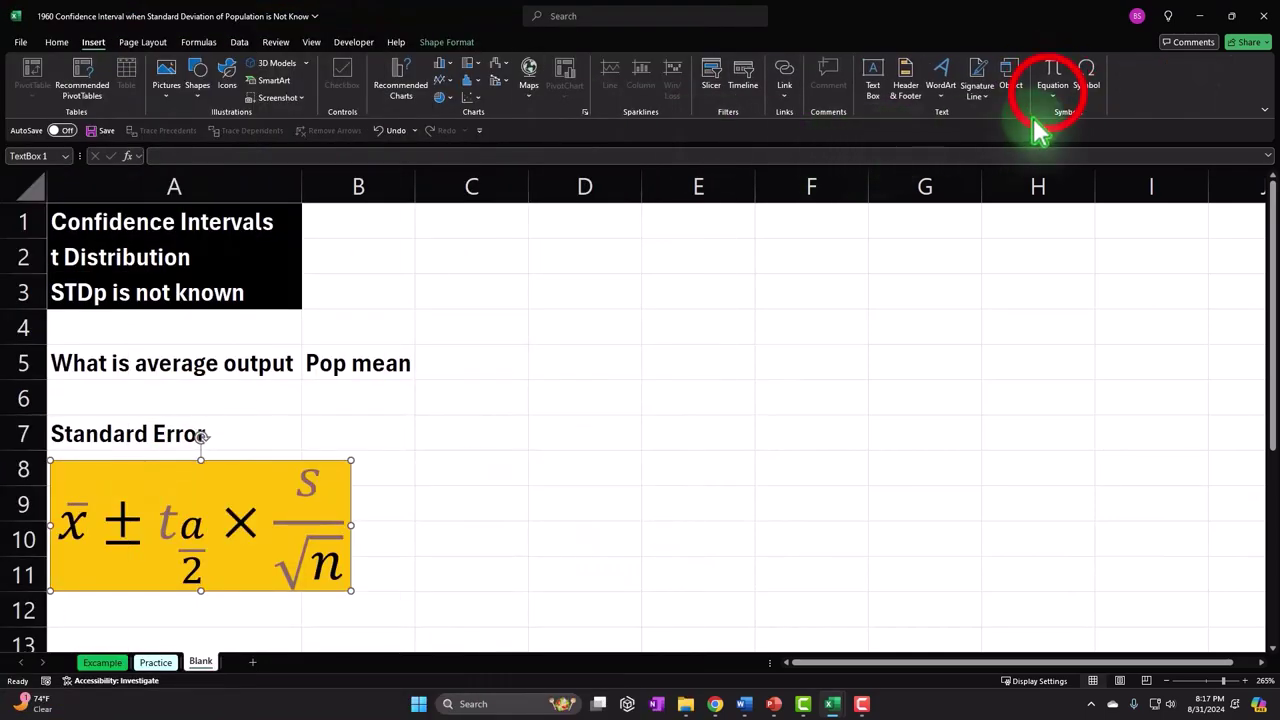
{"action": "left_click", "coordinate": [1040, 682]}
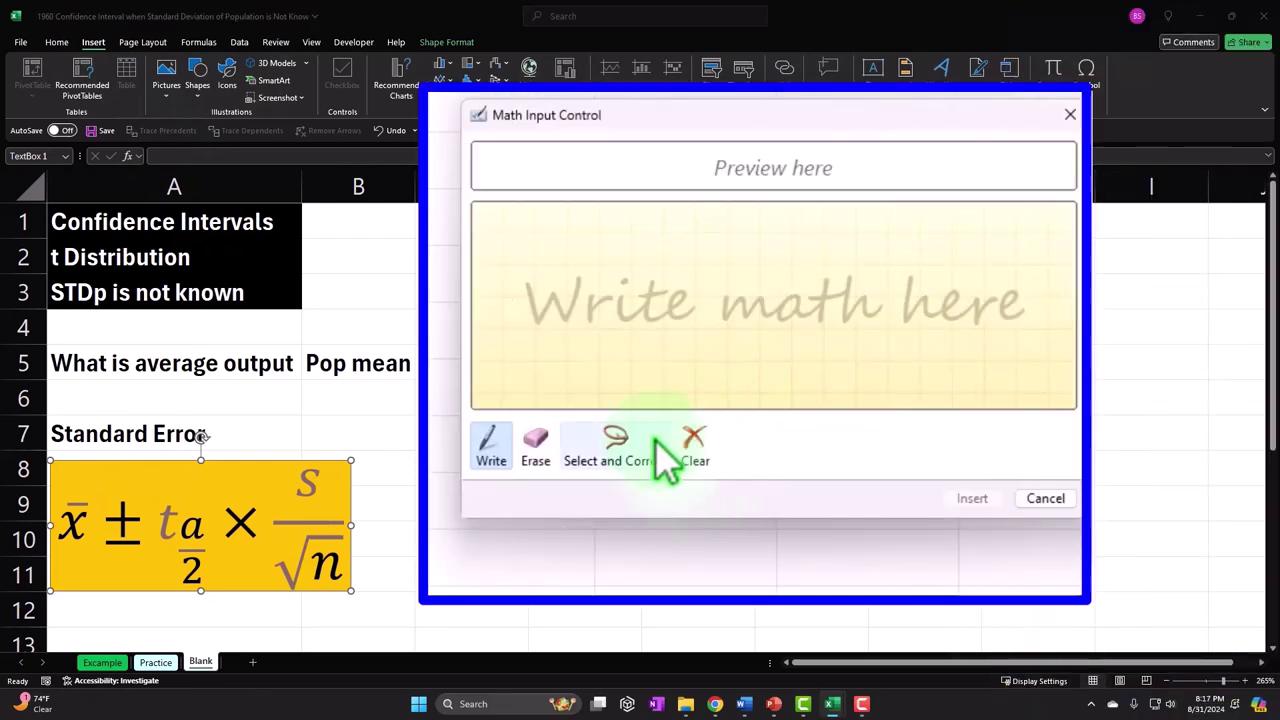
{"action": "left_click", "coordinate": [483, 408]}
{"action": "mouse_move", "coordinate": [521, 300]}
{"action": "left_mouse_down"}
{"action": "mouse_move", "coordinate": [563, 309]}
{"action": "mouse_move", "coordinate": [562, 281]}
{"action": "mouse_move", "coordinate": [541, 312]}
{"action": "left_mouse_up"}
{"action": "mouse_move", "coordinate": [522, 250]}
{"action": "left_mouse_down"}
{"action": "mouse_move", "coordinate": [558, 248]}
{"action": "mouse_move", "coordinate": [665, 319]}
{"action": "left_mouse_up"}
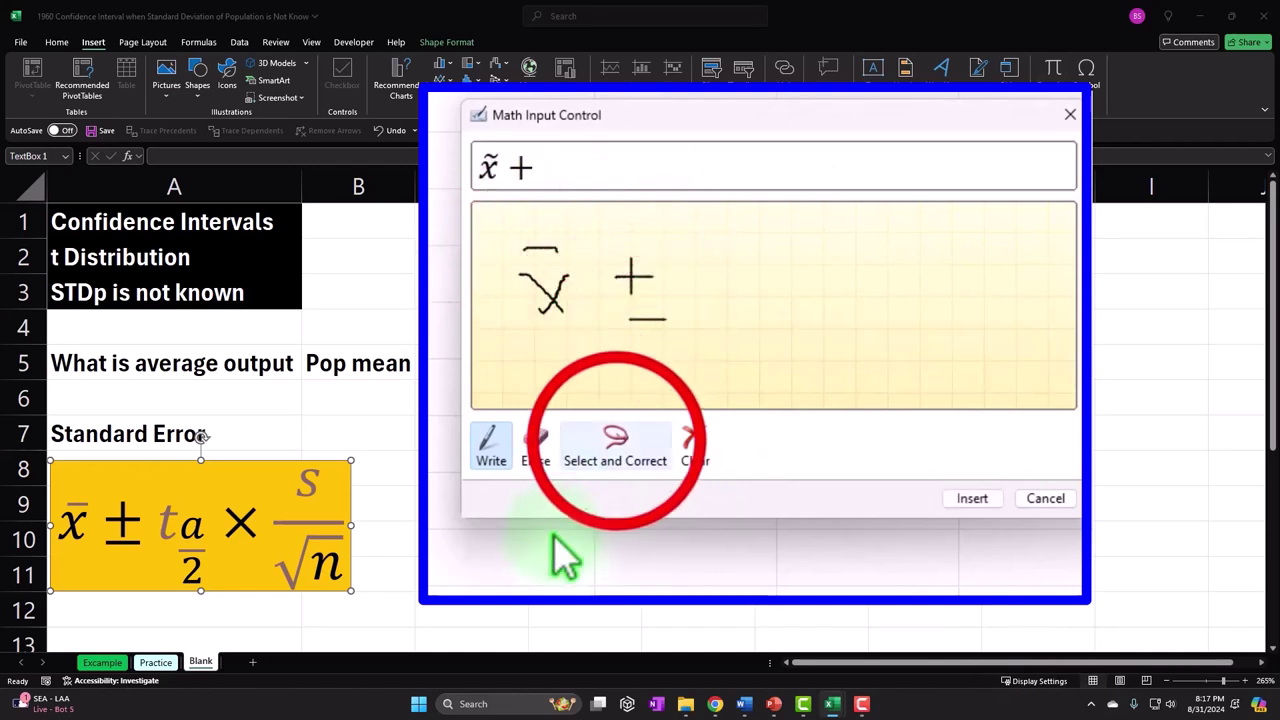
Abandon the Ink Equation without inserting and stretch the formula box across columns A and B.
{"action": "left_click", "coordinate": [623, 450]}
{"action": "mouse_move", "coordinate": [540, 216]}
{"action": "left_mouse_down"}
{"action": "mouse_move", "coordinate": [529, 229]}
{"action": "mouse_move", "coordinate": [565, 365]}
{"action": "mouse_move", "coordinate": [562, 248]}
{"action": "mouse_move", "coordinate": [545, 240]}
{"action": "left_mouse_up"}
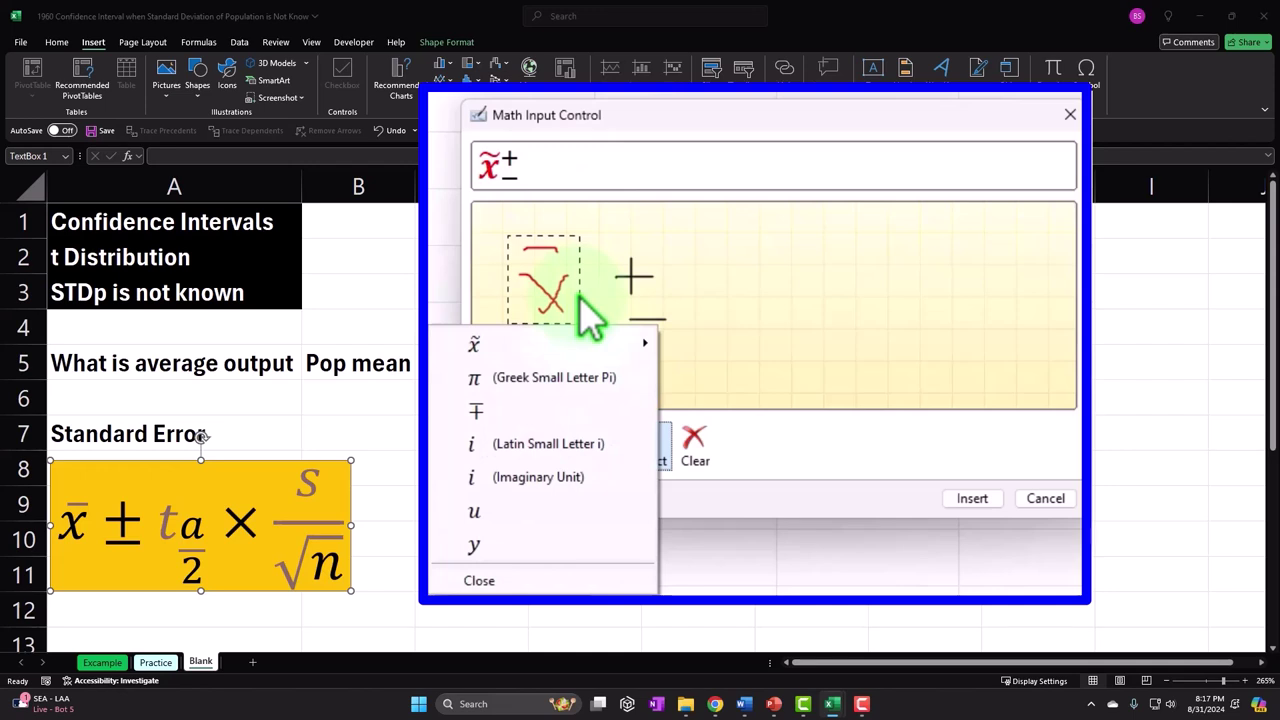
{"action": "mouse_move", "coordinate": [520, 377]}
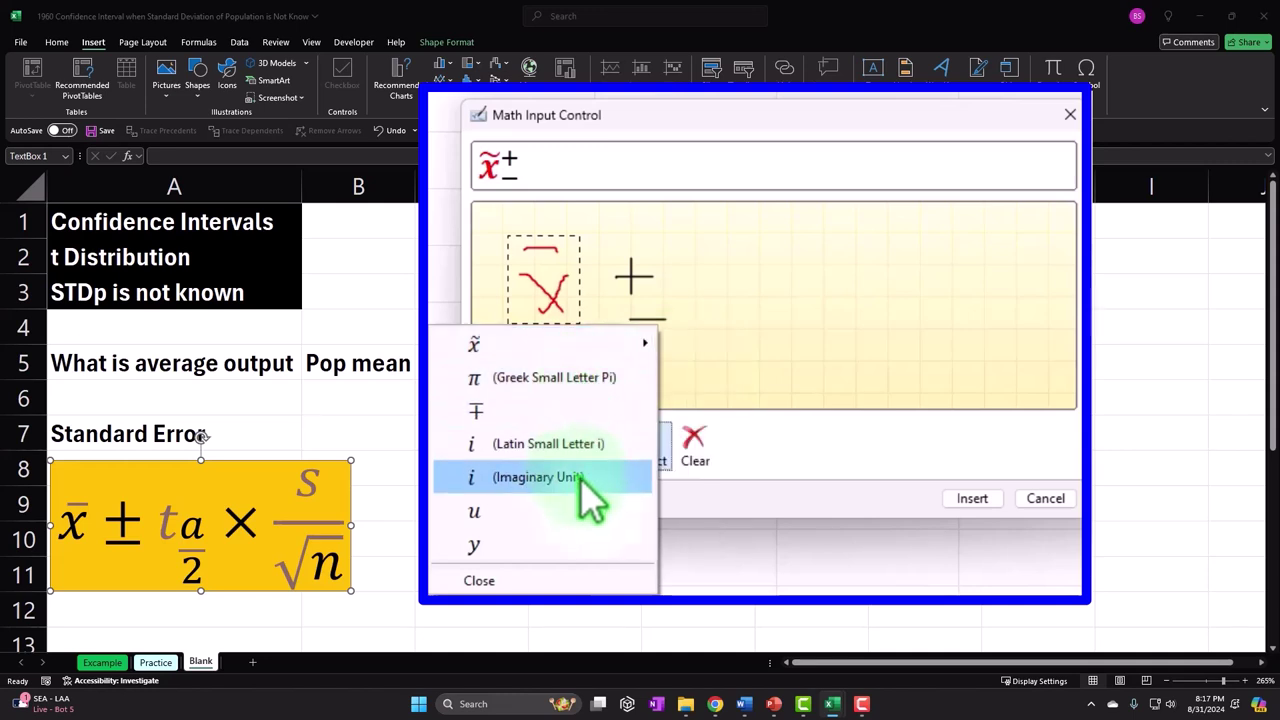
{"action": "left_click", "coordinate": [476, 584]}
{"action": "left_click", "coordinate": [1068, 115]}
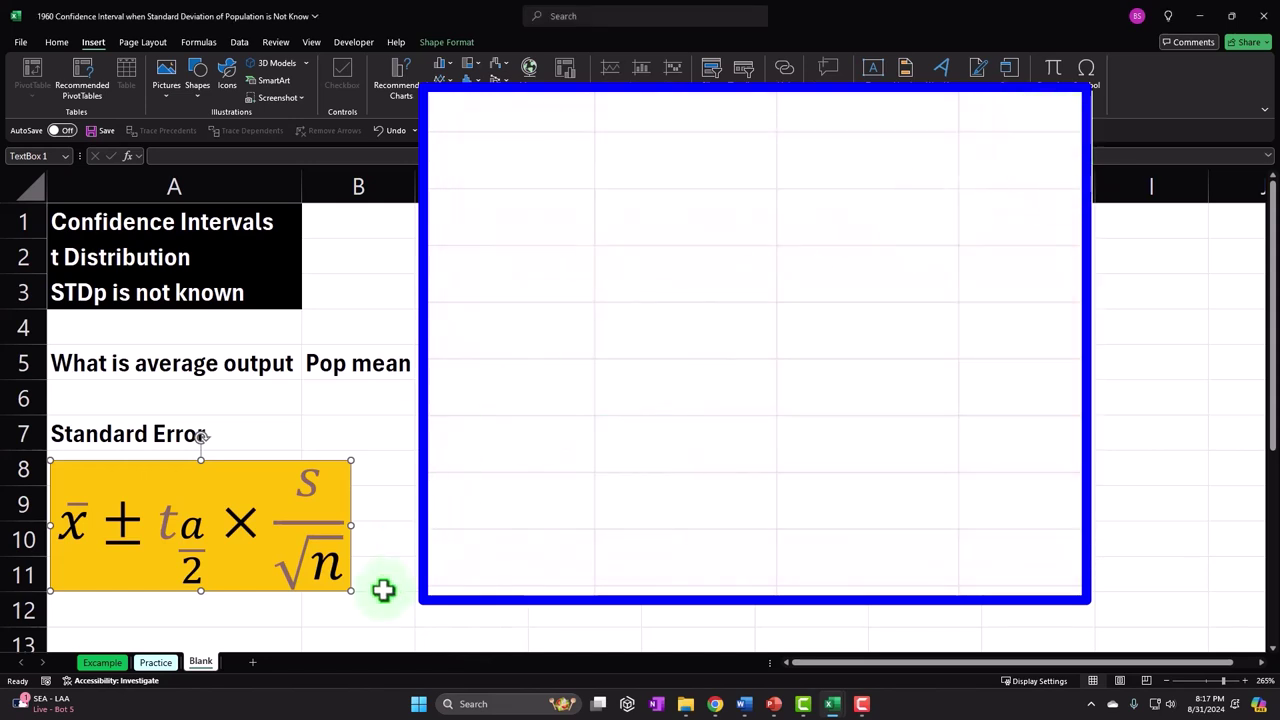
{"action": "left_click_drag", "start_coordinate": [352, 593], "coordinate": [385, 596]}
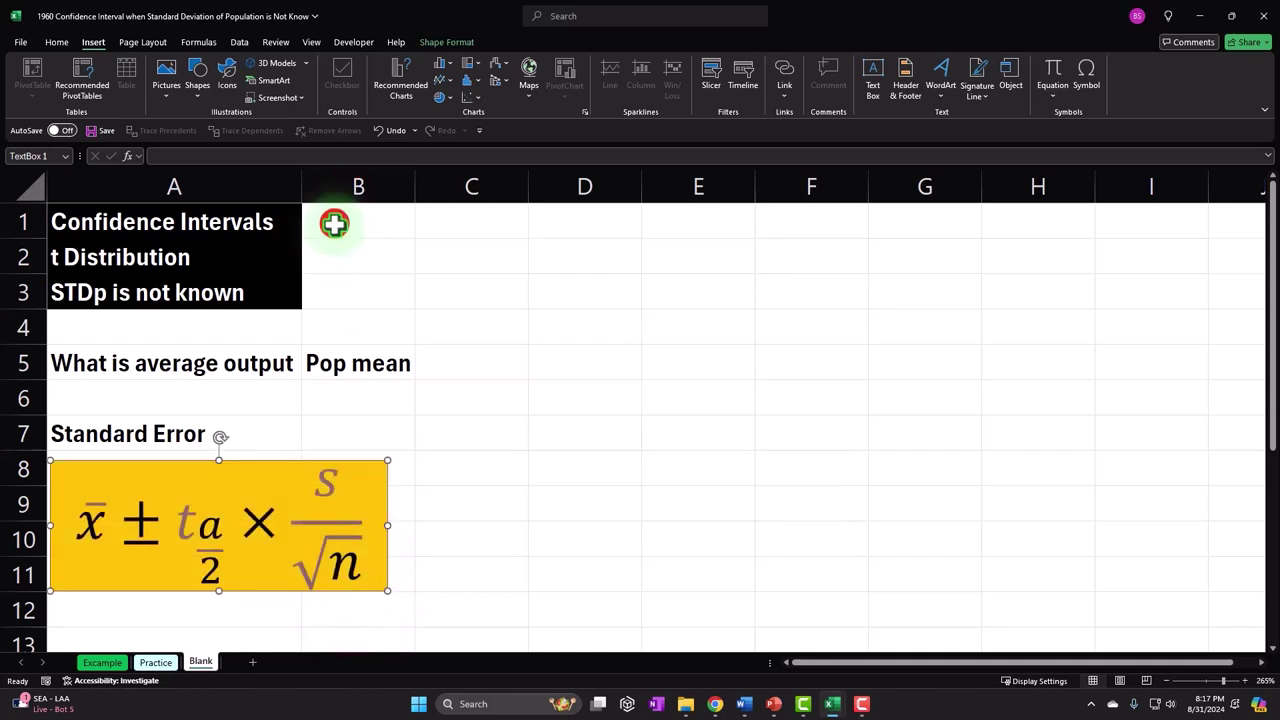
{"action": "left_click_drag", "start_coordinate": [334, 223], "coordinate": [334, 294]}
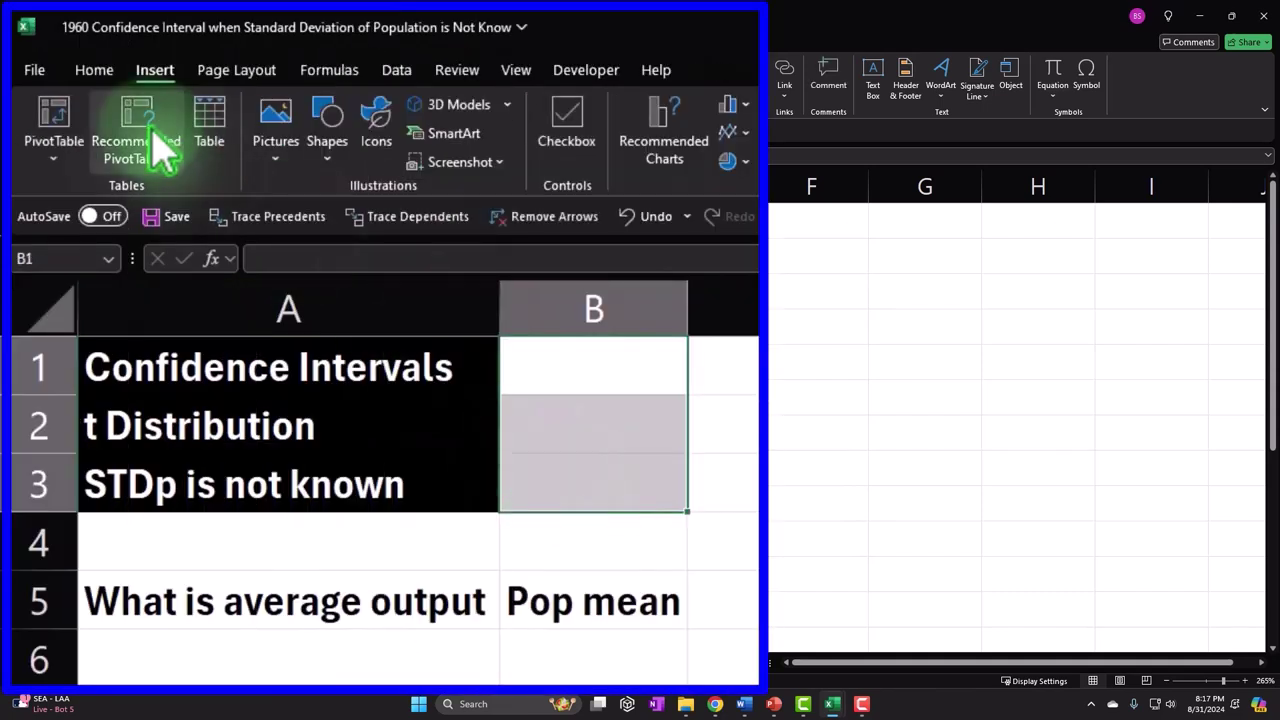
Fill B1:B3 black with white text to extend the title band.
{"action": "left_click", "coordinate": [97, 72]}
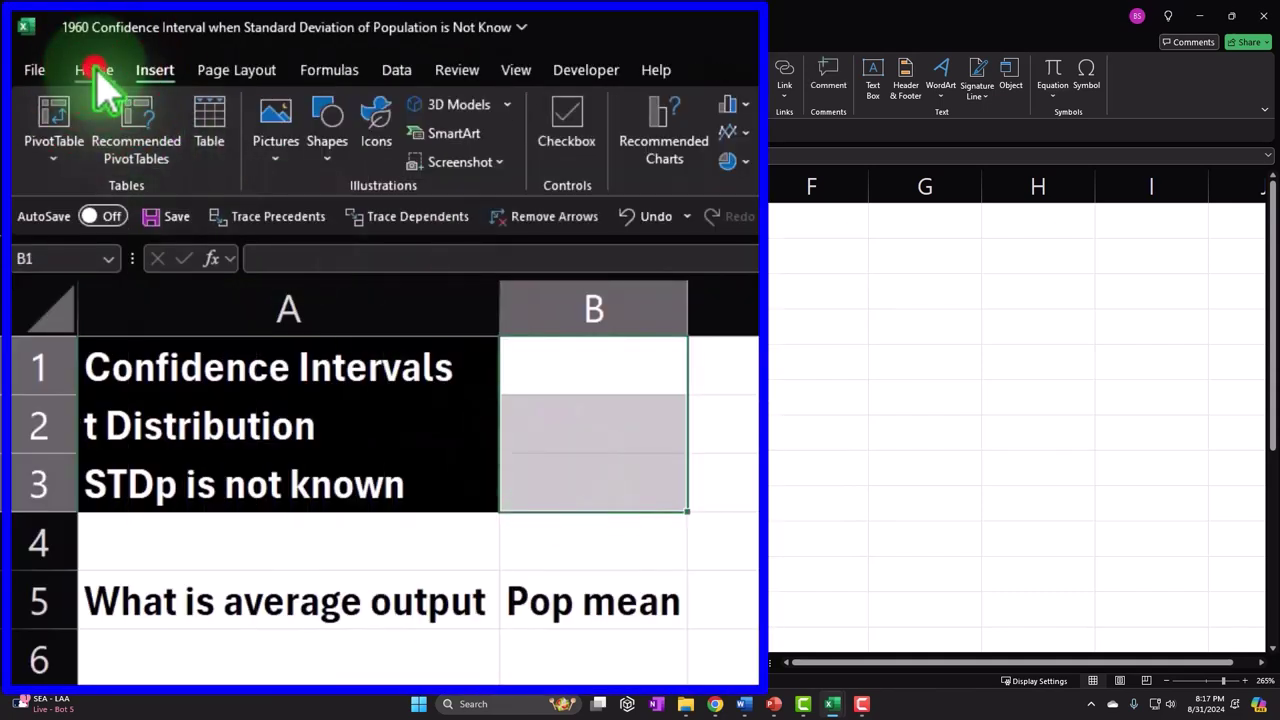
{"action": "left_click", "coordinate": [379, 150]}
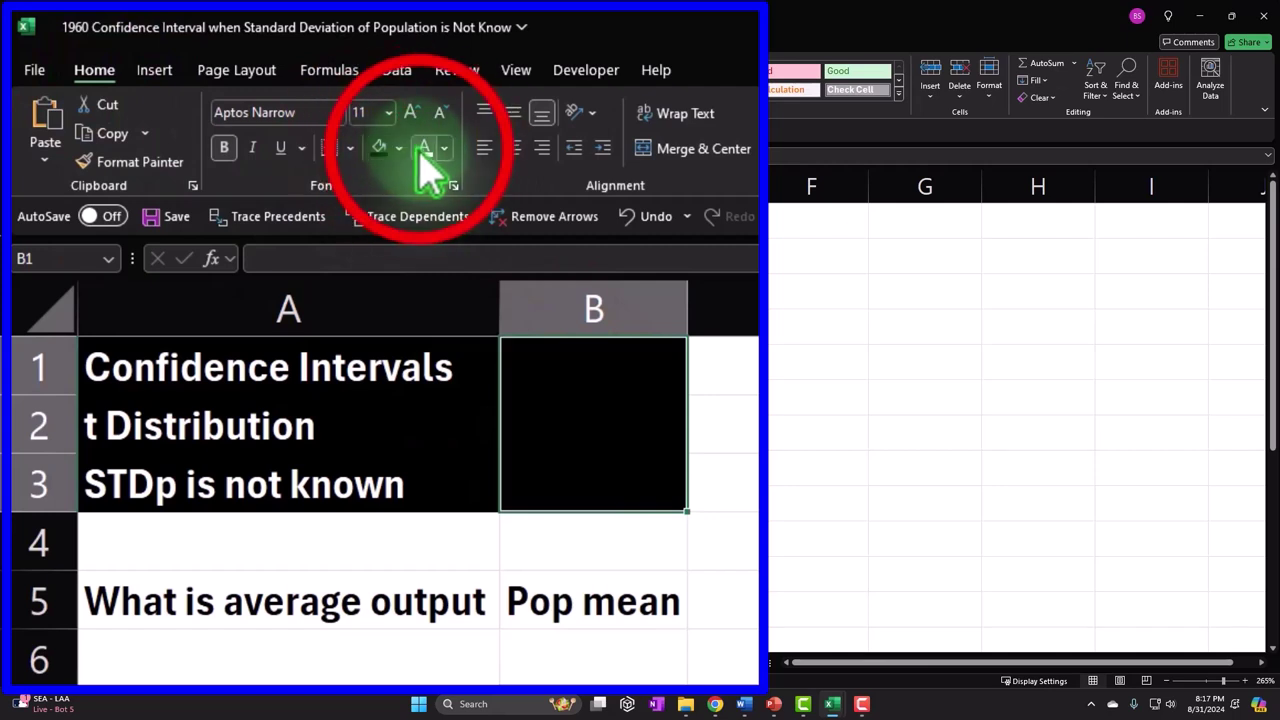
{"action": "left_click", "coordinate": [424, 148]}
Shade A5:B5 gold and put All Borders around the cells.
{"action": "left_click", "coordinate": [394, 578]}
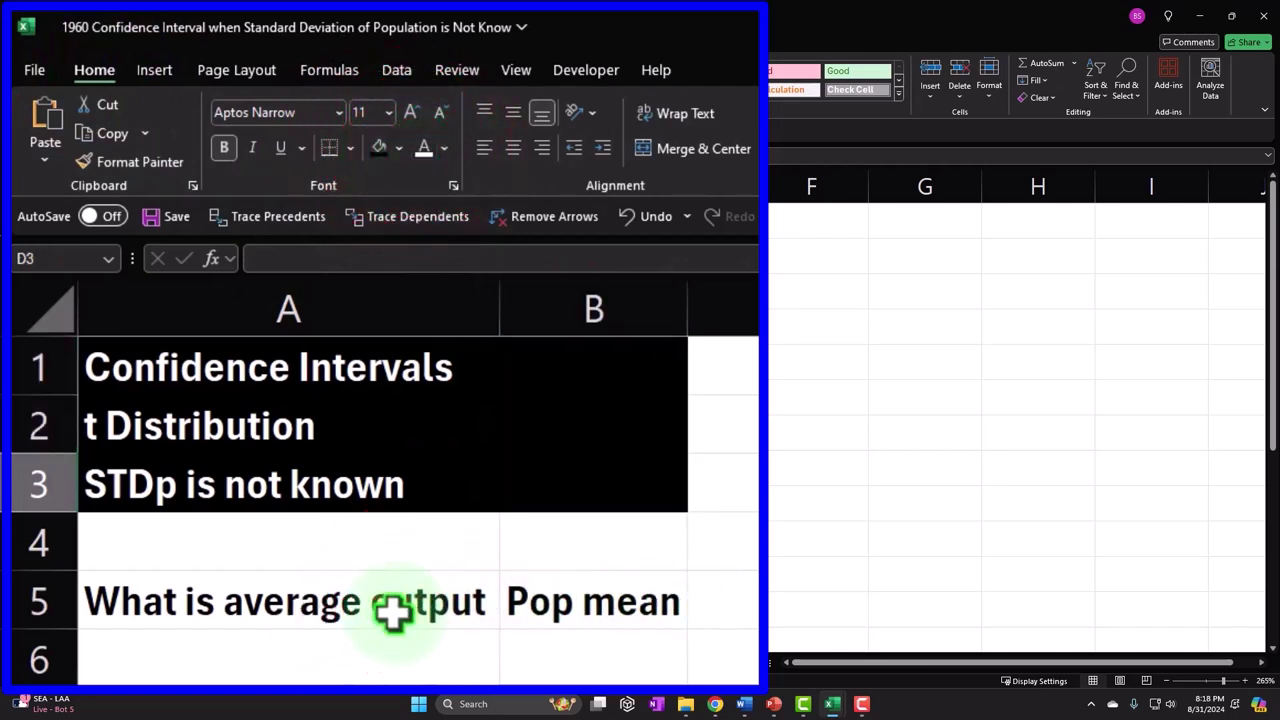
{"action": "left_click_drag", "start_coordinate": [394, 608], "coordinate": [551, 600]}
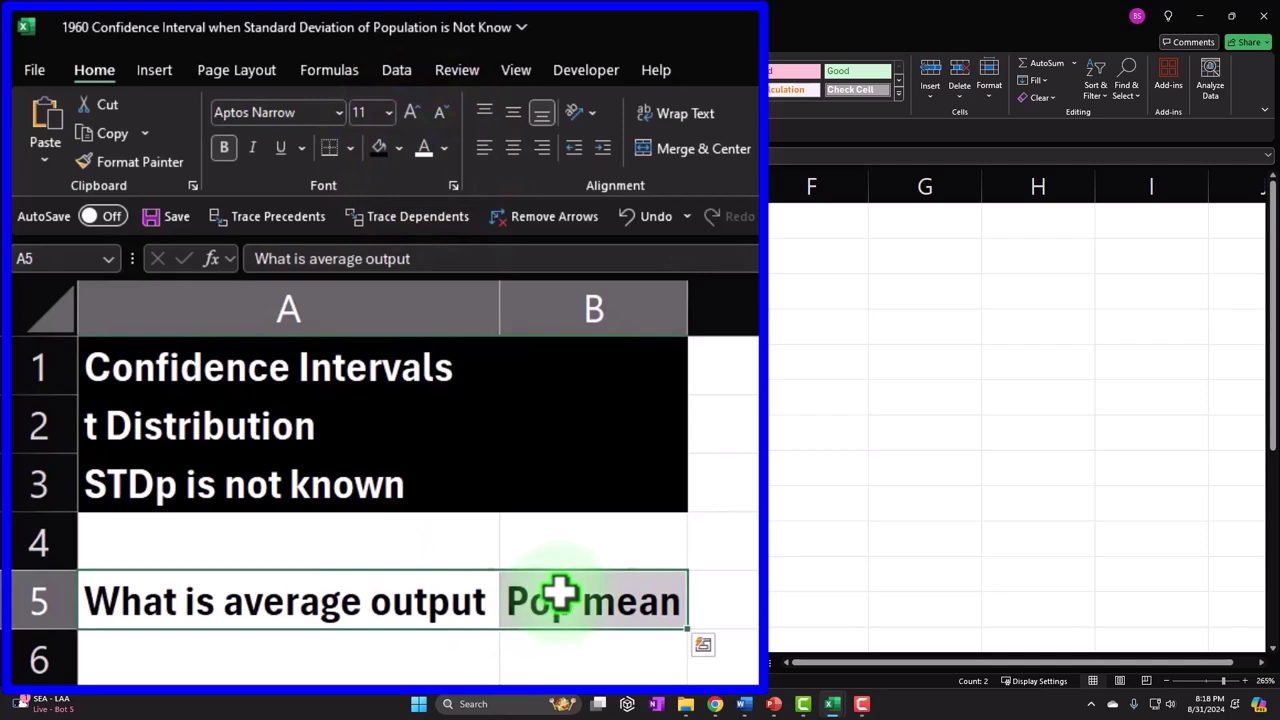
{"action": "left_click", "coordinate": [399, 148]}
{"action": "left_click", "coordinate": [414, 352]}
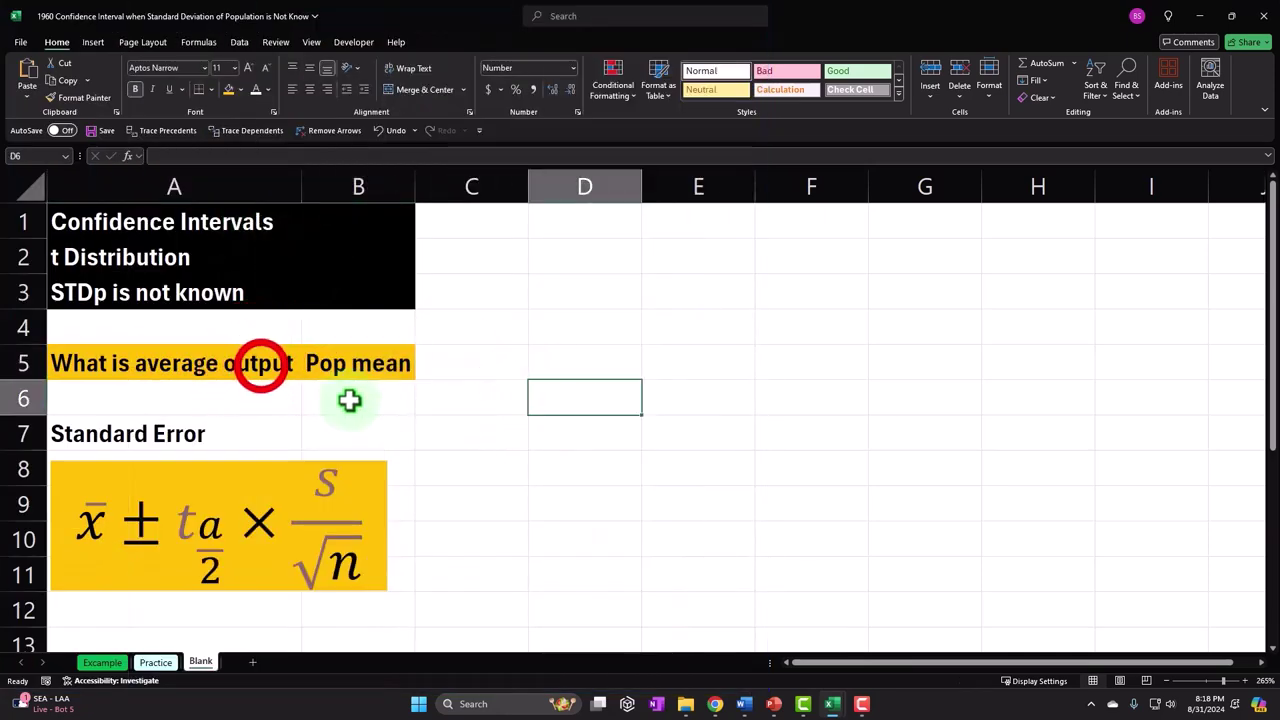
{"action": "left_click", "coordinate": [208, 89]}
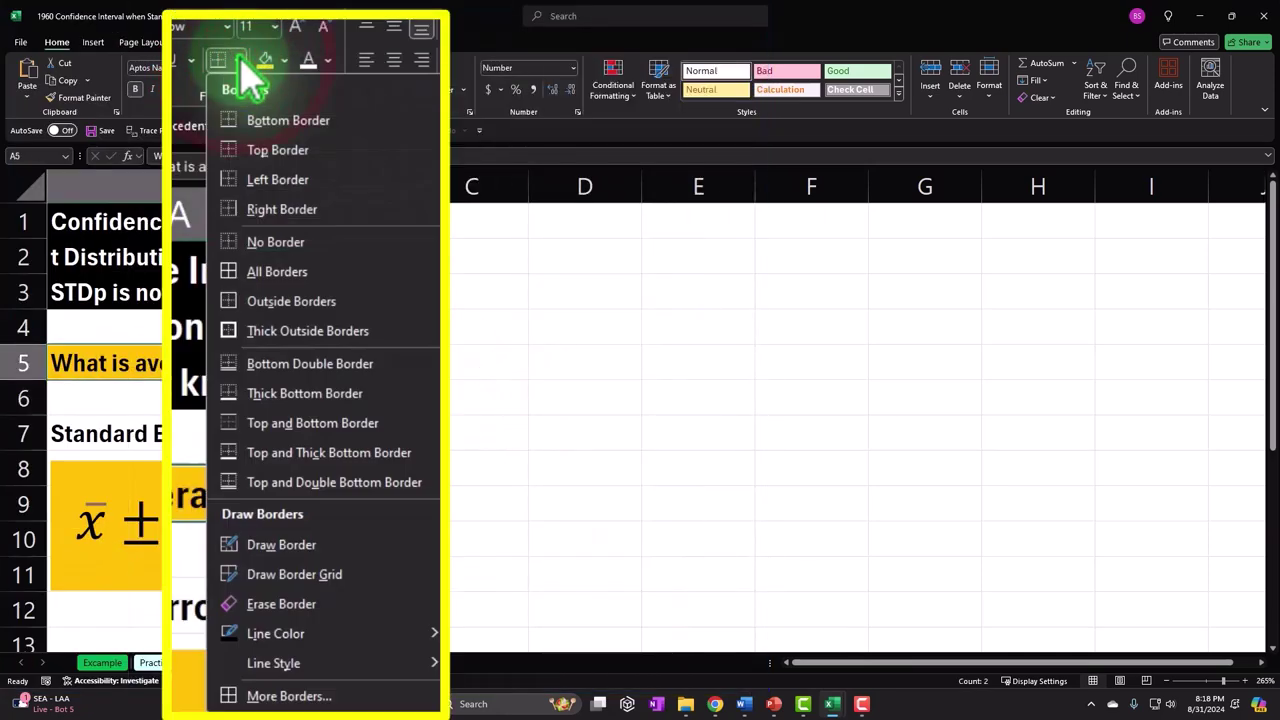
{"action": "left_click", "coordinate": [262, 272]}
{"action": "left_click", "coordinate": [510, 385]}
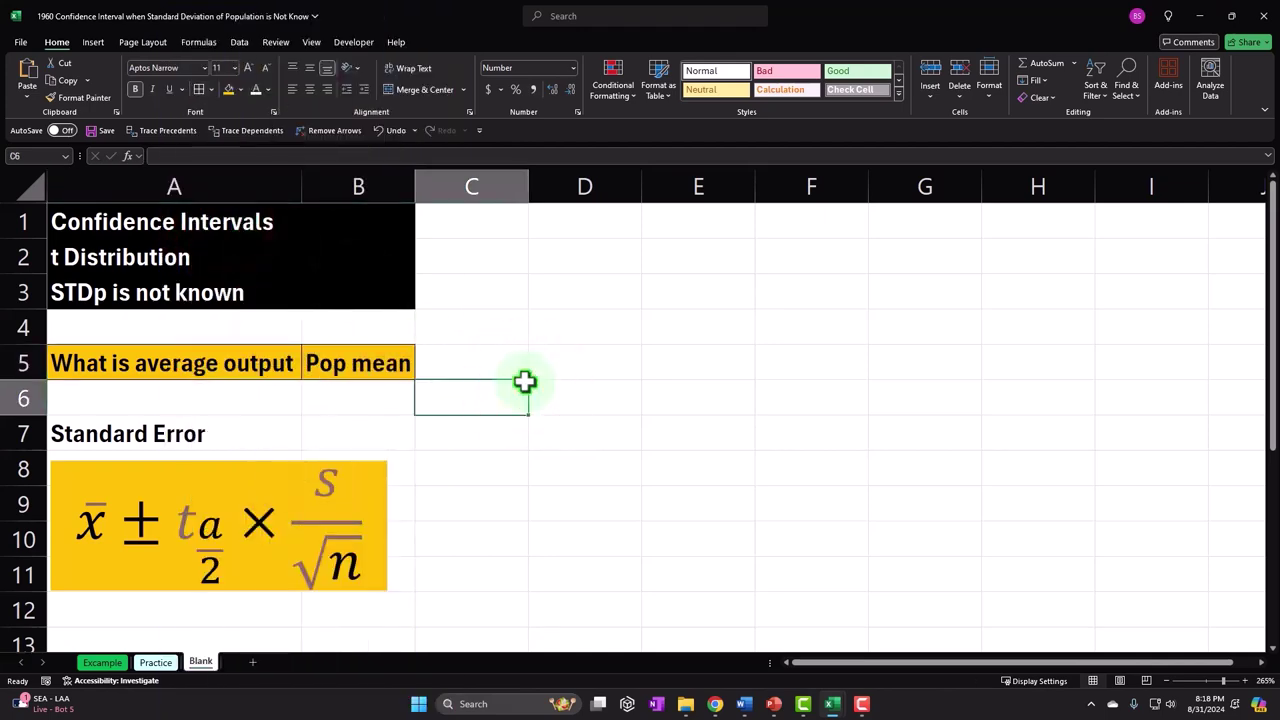
Make the Standard Error label in A7 white text on black fill.
{"action": "left_click", "coordinate": [270, 428]}
{"action": "mouse_move", "coordinate": [455, 652]}
{"action": "left_mouse_down"}
{"action": "mouse_move", "coordinate": [523, 649]}
{"action": "mouse_move", "coordinate": [443, 654]}
{"action": "left_mouse_up"}
{"action": "left_click", "coordinate": [383, 142]}
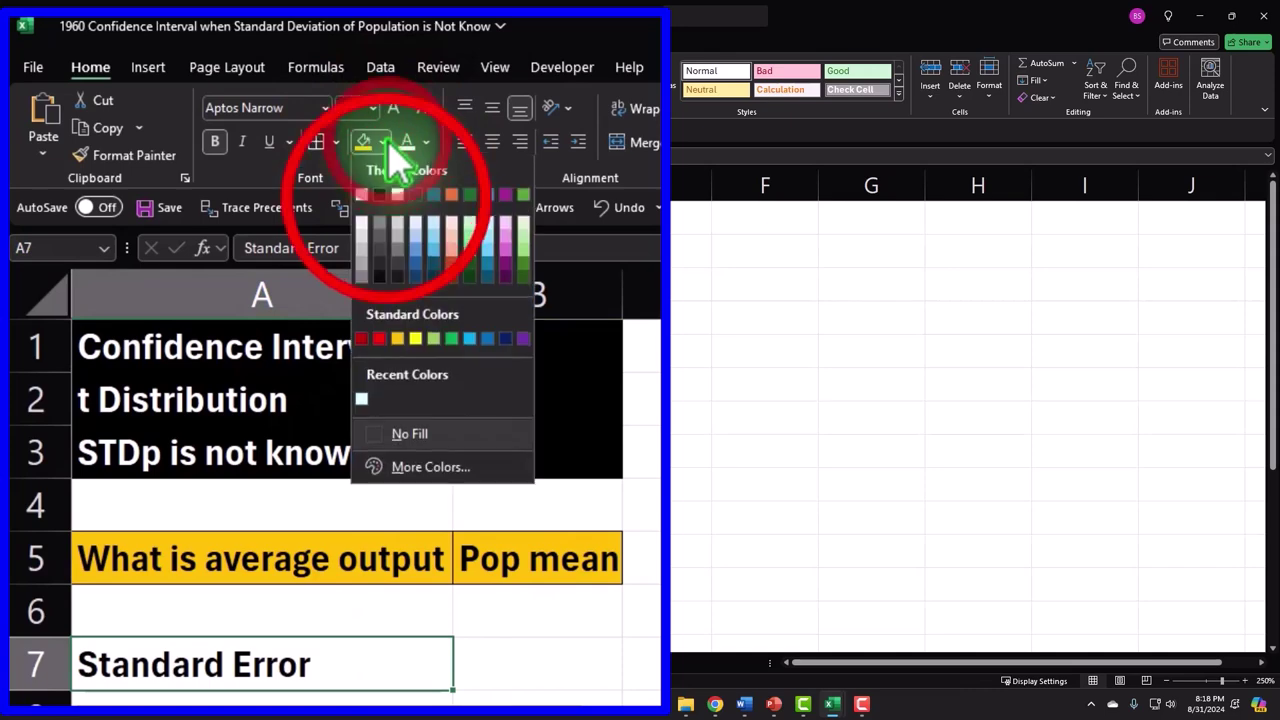
{"action": "left_click", "coordinate": [386, 194]}
{"action": "left_click", "coordinate": [405, 142]}
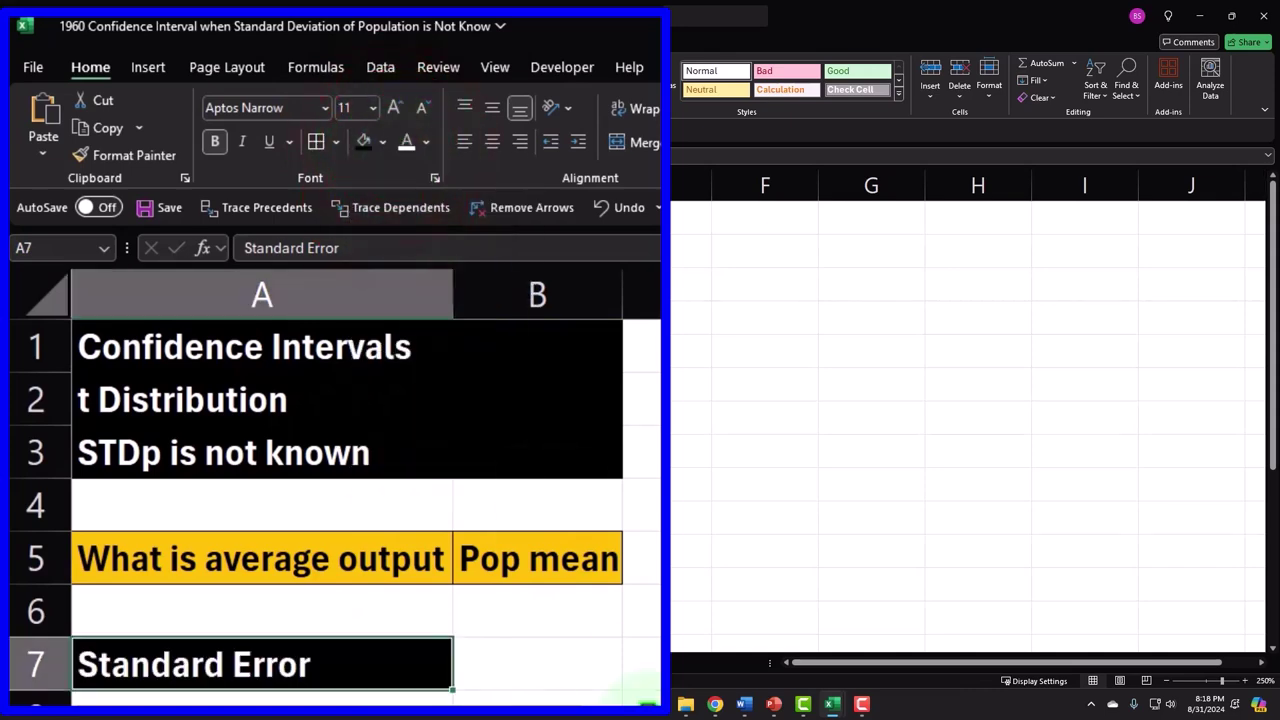
{"action": "left_click", "coordinate": [172, 604]}
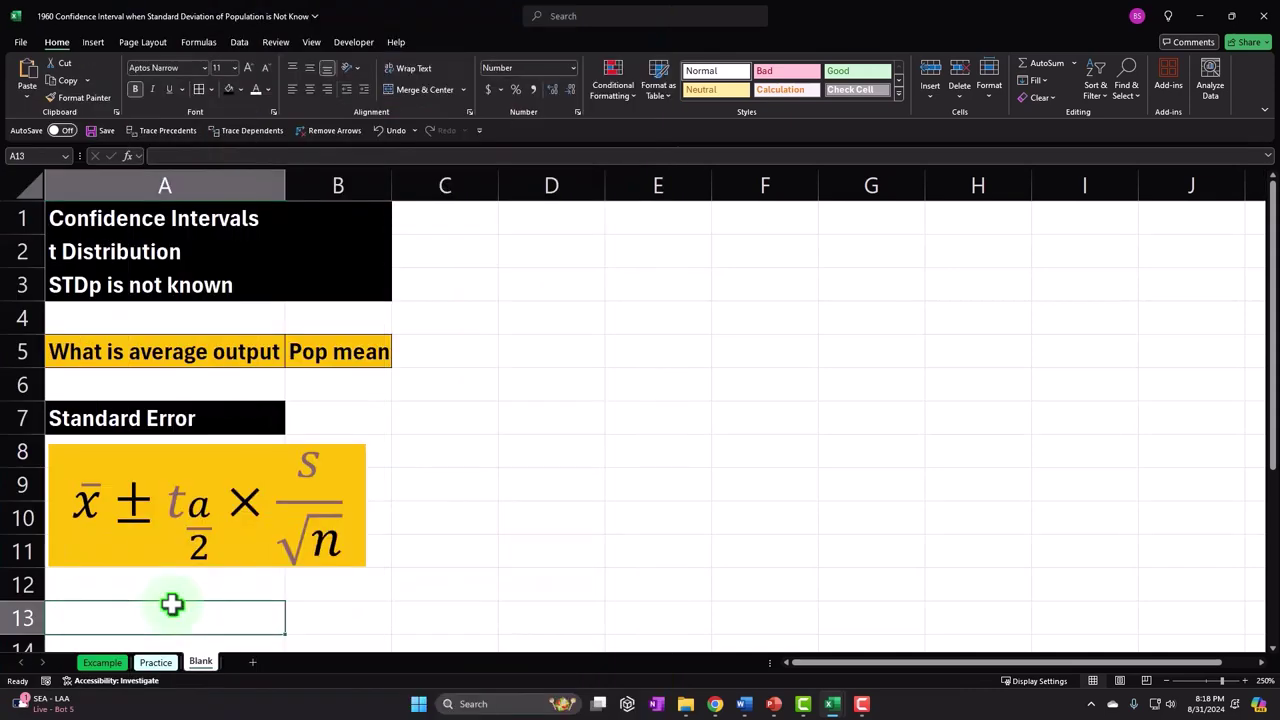
Type 'T-distribution', 'Used if data is normal shape' and 'or n is large' into A13, A14 and A15.
{"action": "type", "text": "T-"}
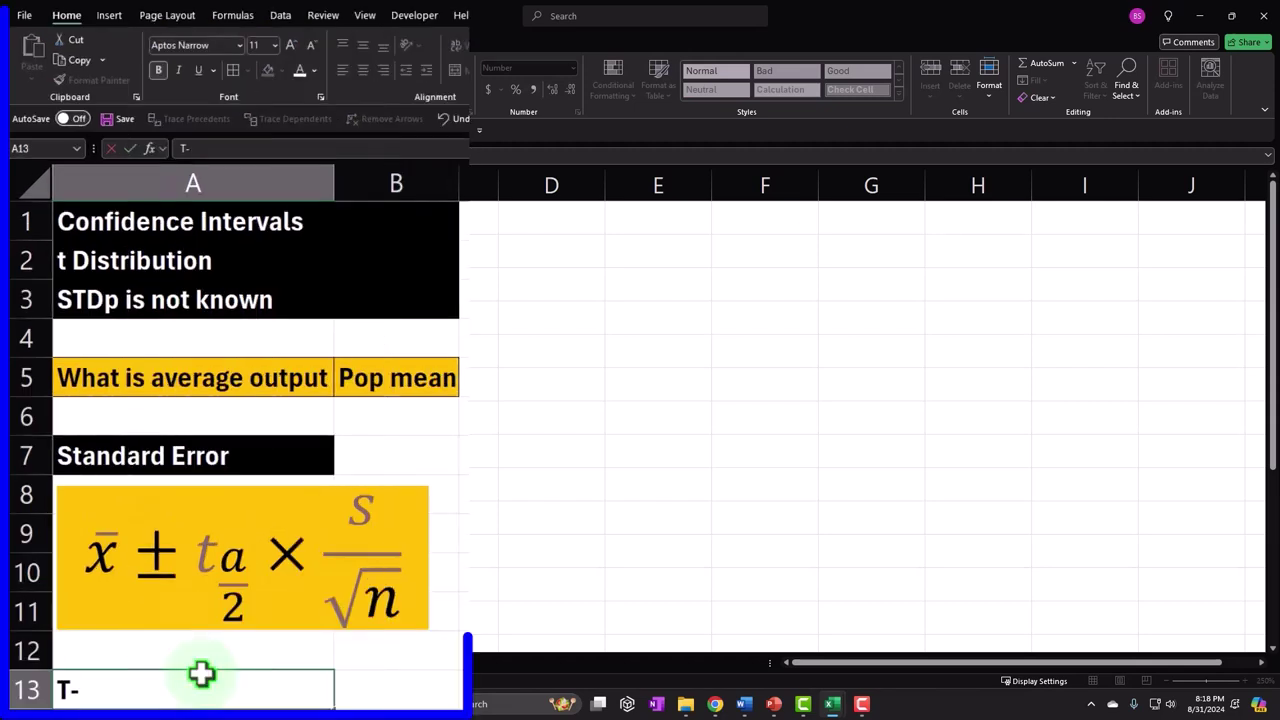
{"action": "type", "text": "distribu"}
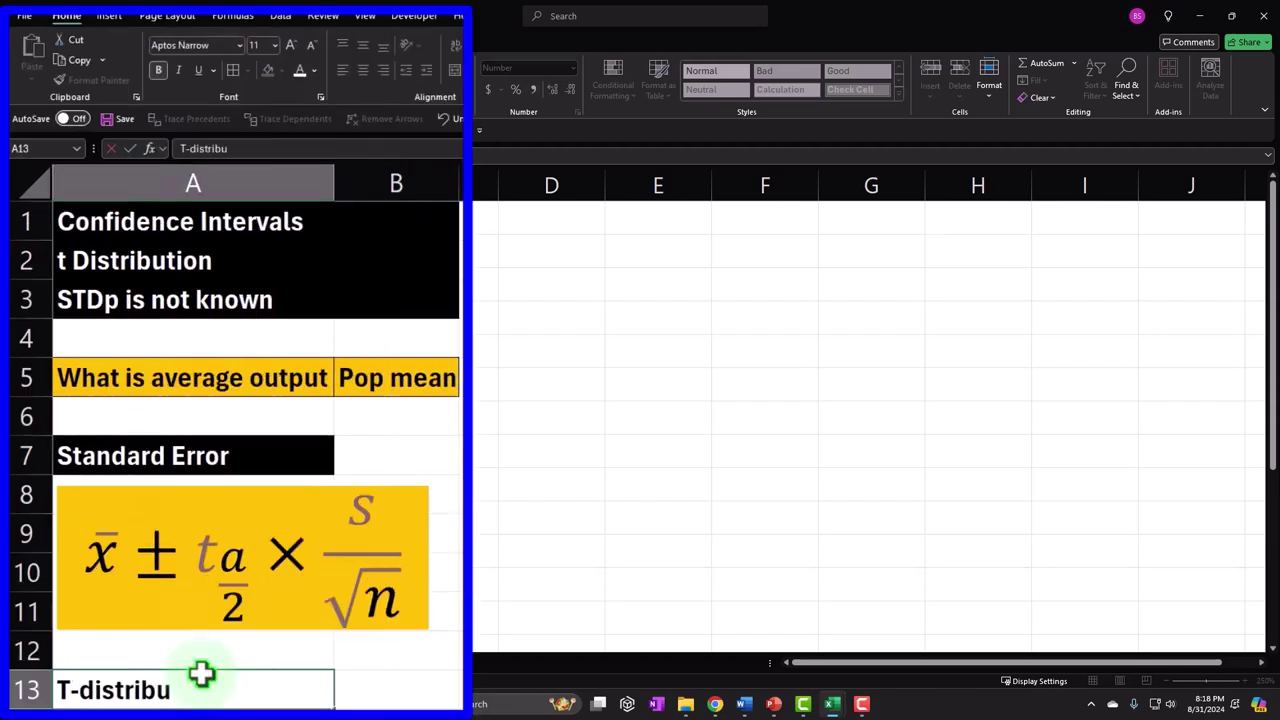
{"action": "type", "text": "tion"}
{"action": "key", "text": "Return"}
{"action": "type", "text": "Usu"}
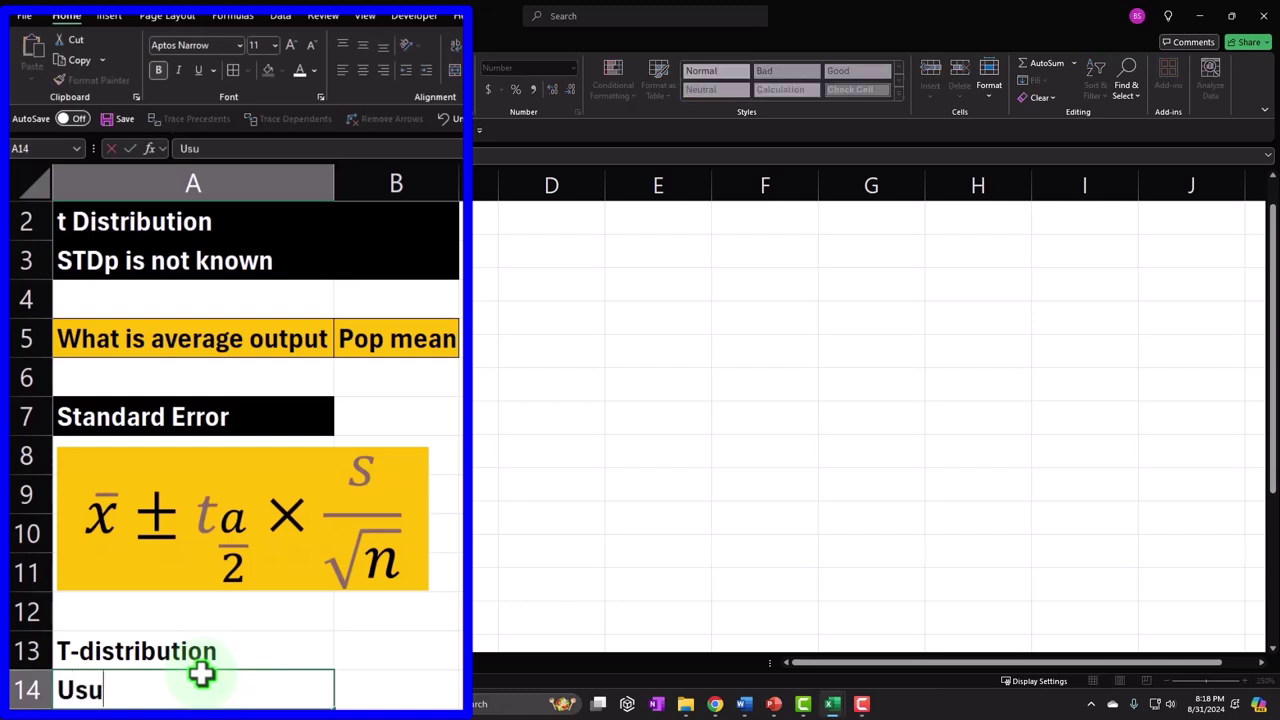
{"action": "key", "text": "BackSpace"}
{"action": "key", "text": "BackSpace"}
{"action": "key", "text": "BackSpace"}
{"action": "type", "text": "sed if data is"}
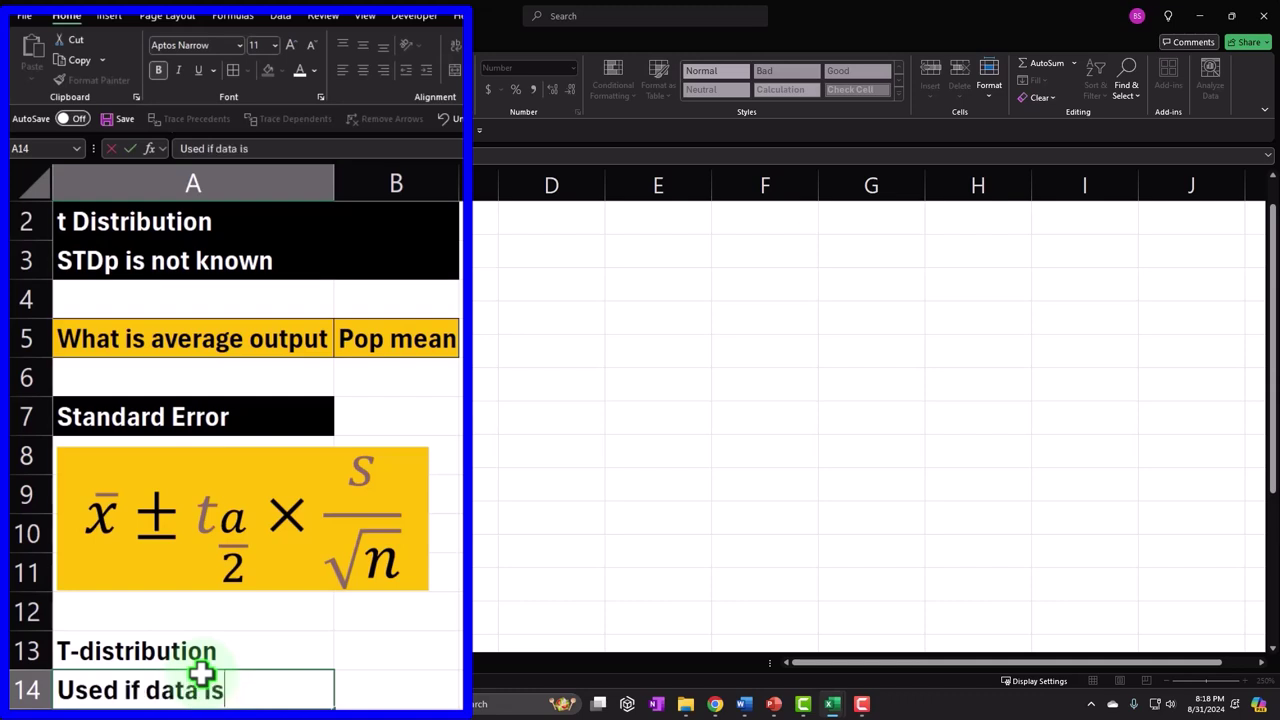
{"action": "type", "text": " normal s"}
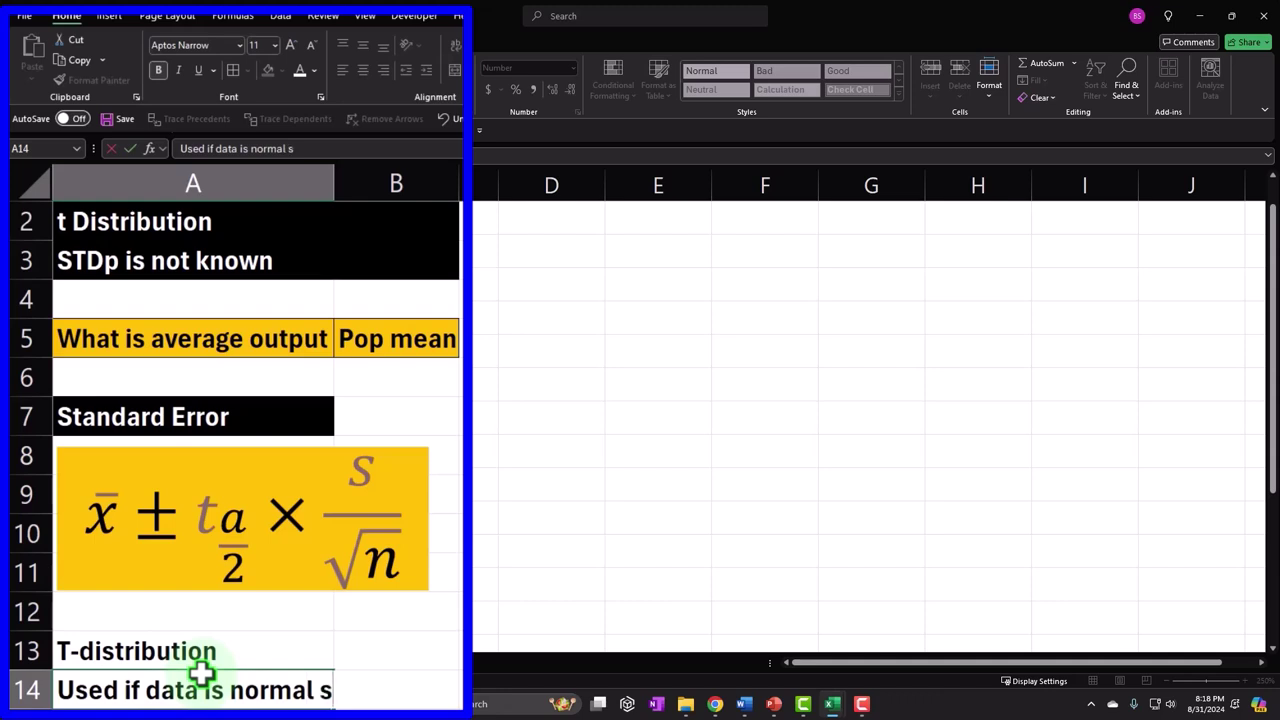
{"action": "type", "text": "hape"}
{"action": "key", "text": "Return"}
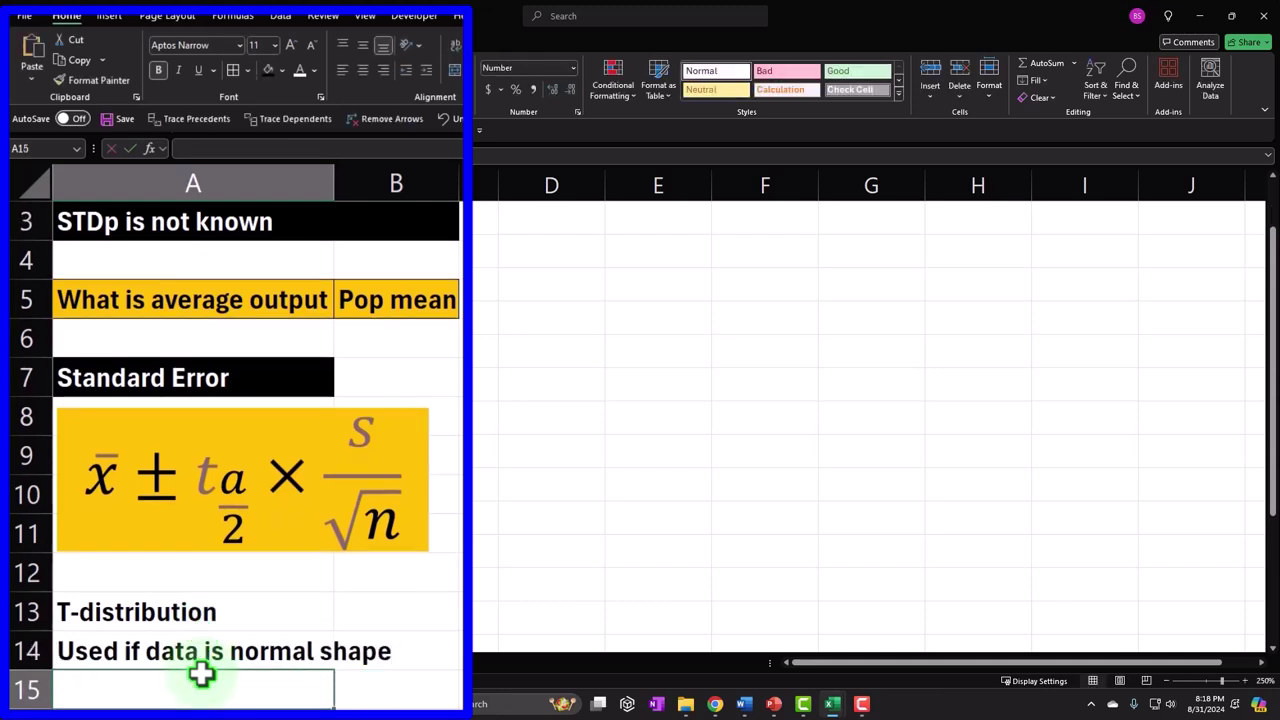
{"action": "type", "text": "or n "}
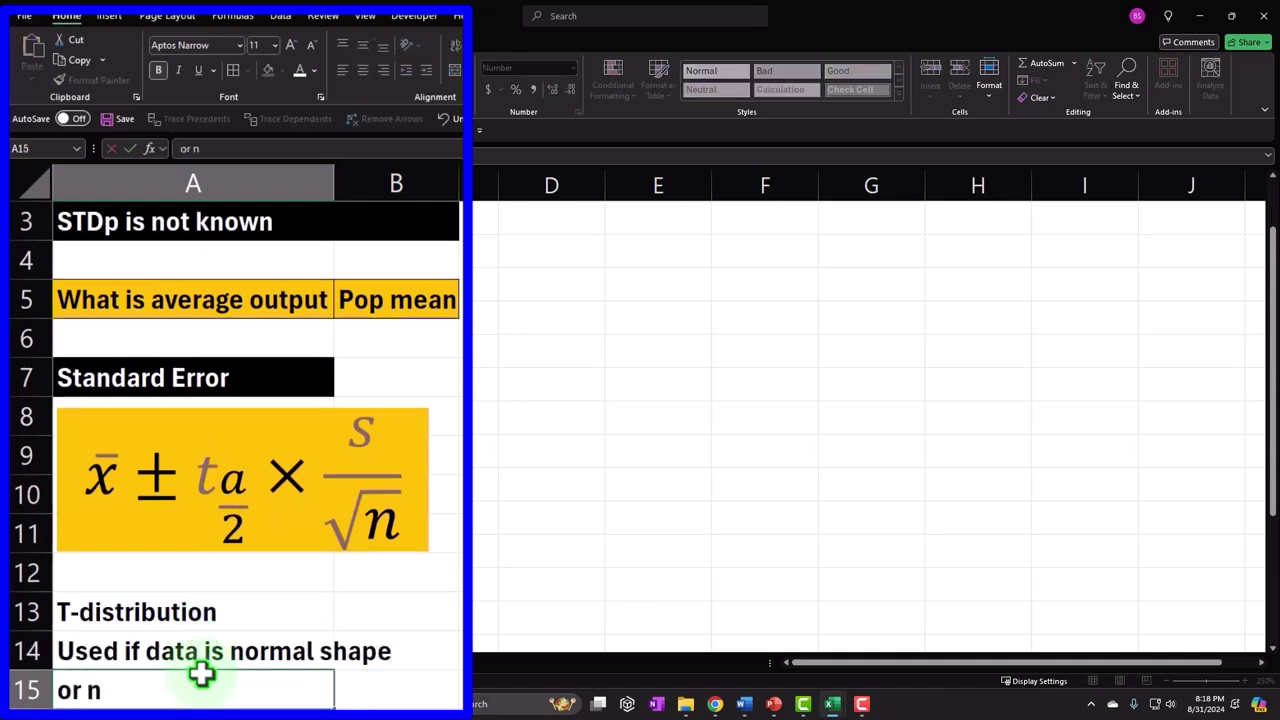
{"action": "type", "text": "is large"}
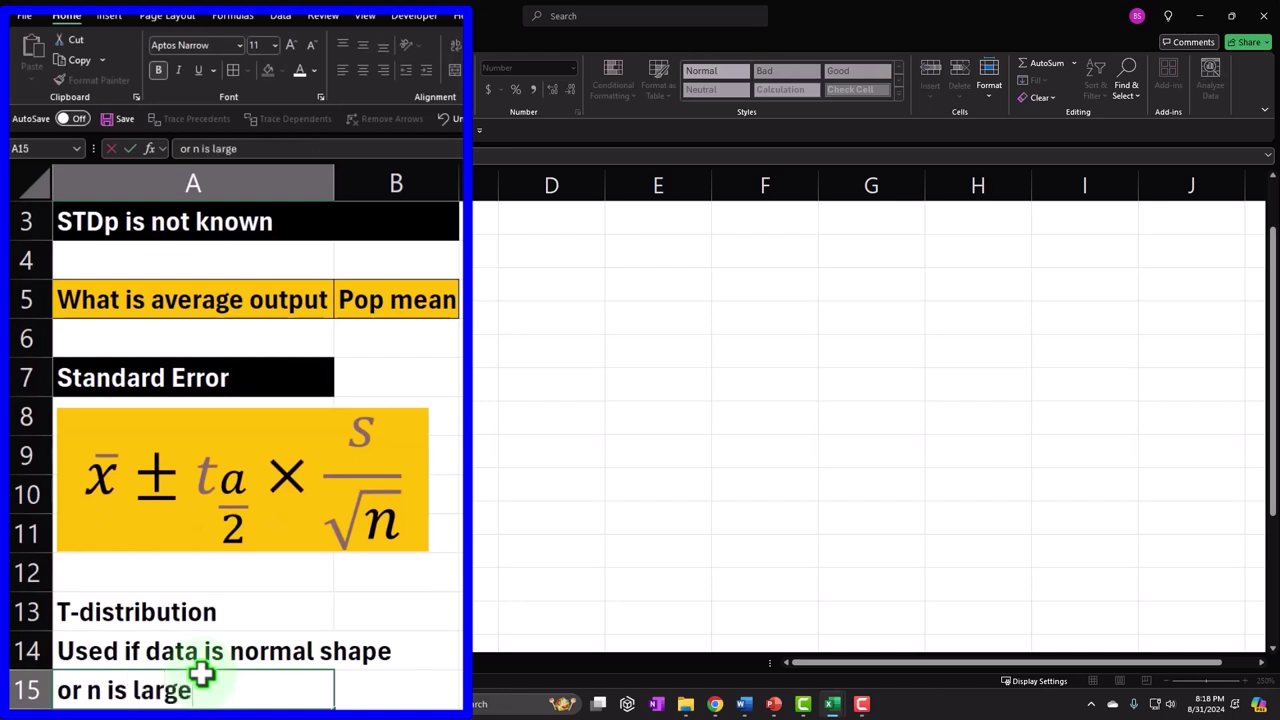
{"action": "key", "text": "Return"}
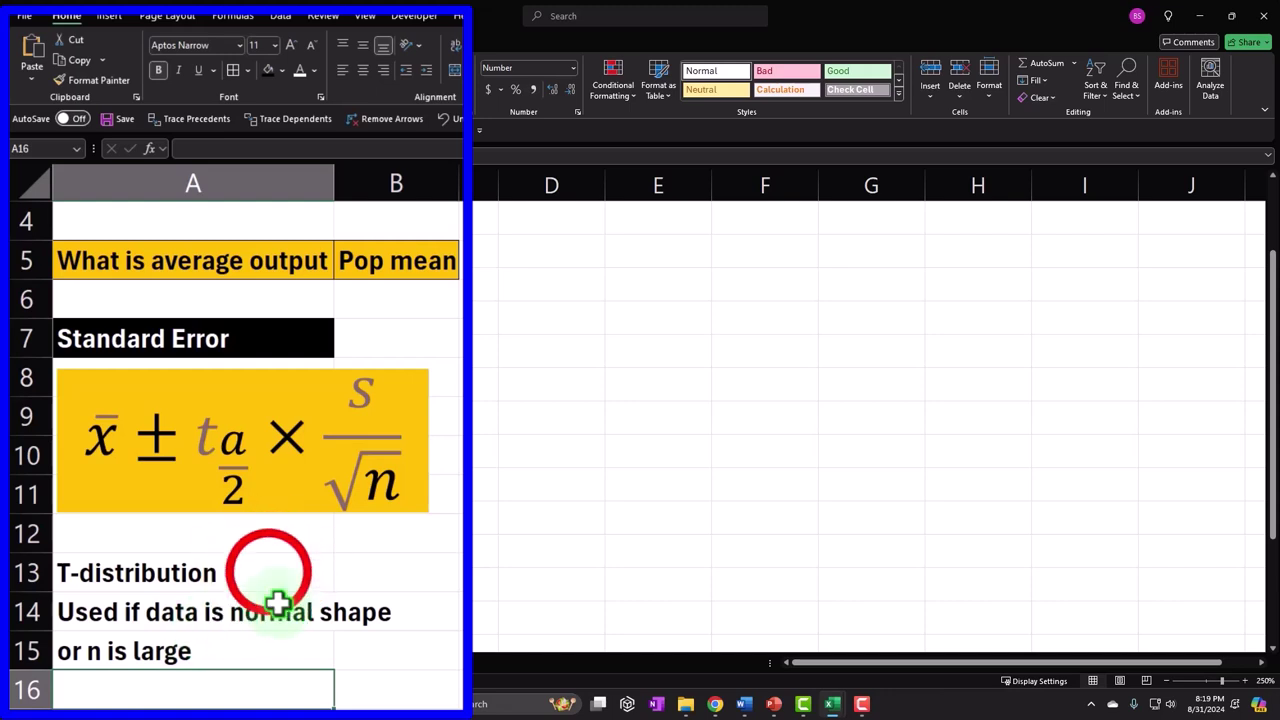
Give the T-distribution heading in A13:B13 a black fill with white text.
{"action": "left_click", "coordinate": [270, 571]}
{"action": "left_click_drag", "start_coordinate": [333, 572], "coordinate": [360, 580]}
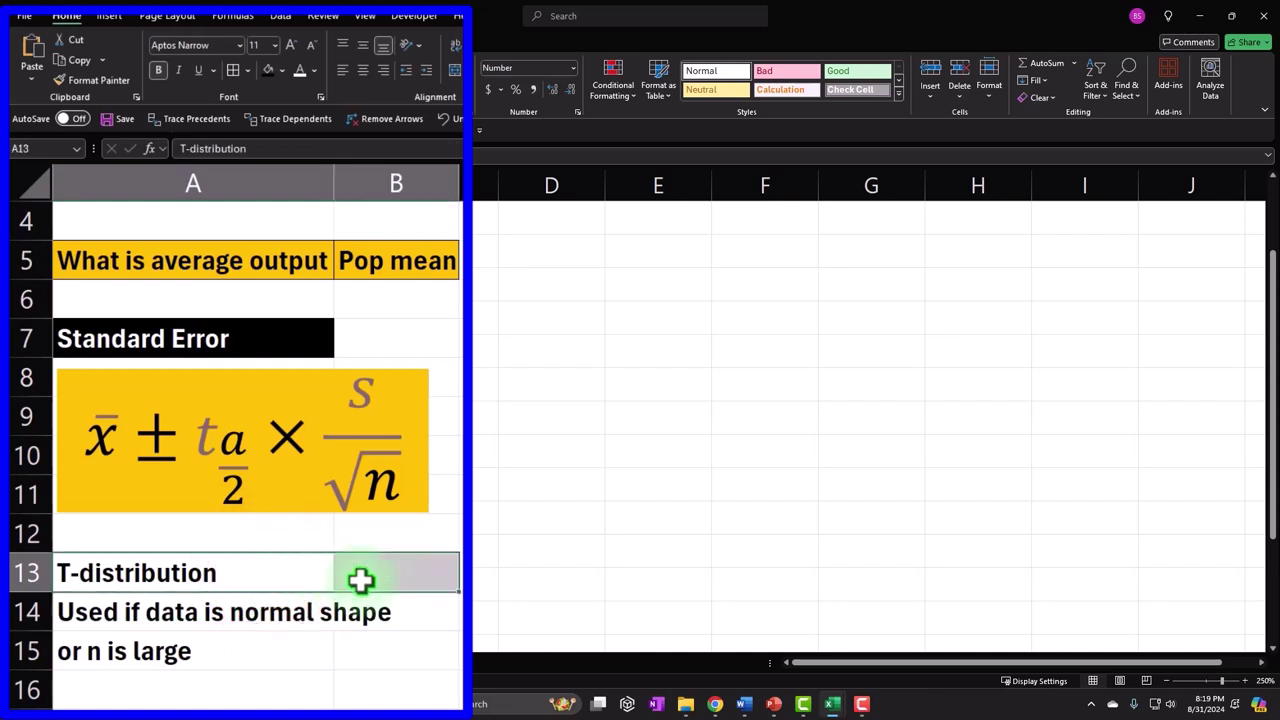
{"action": "left_click", "coordinate": [267, 72]}
{"action": "left_click", "coordinate": [300, 72]}
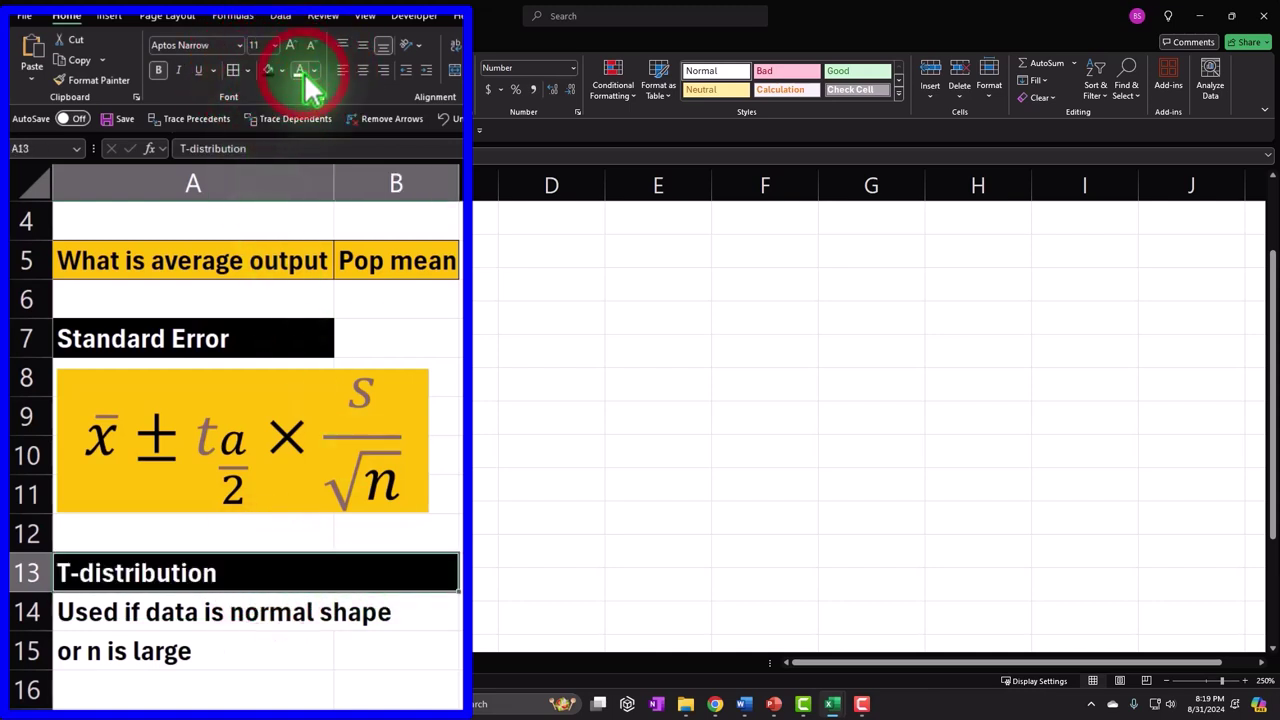
Fill the two notes in A14:B15 gold and narrow column C into a thin spacer.
{"action": "left_click_drag", "start_coordinate": [196, 612], "coordinate": [357, 645]}
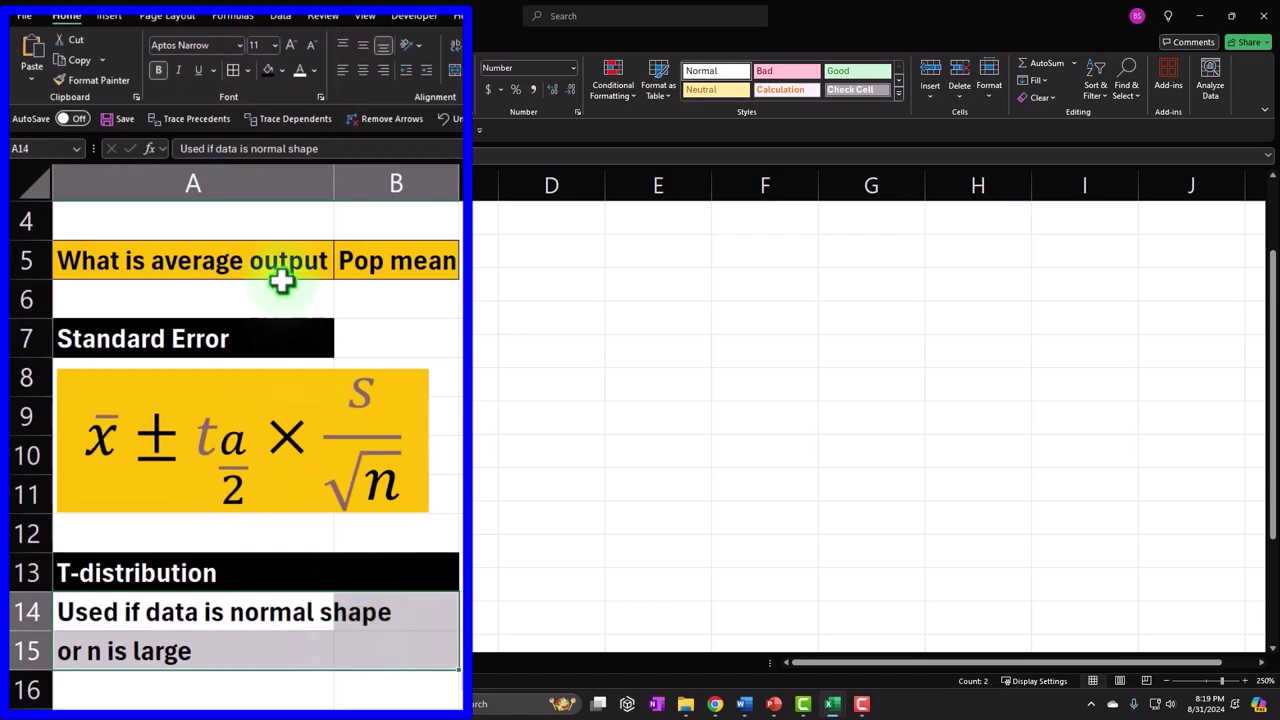
{"action": "left_click", "coordinate": [282, 70]}
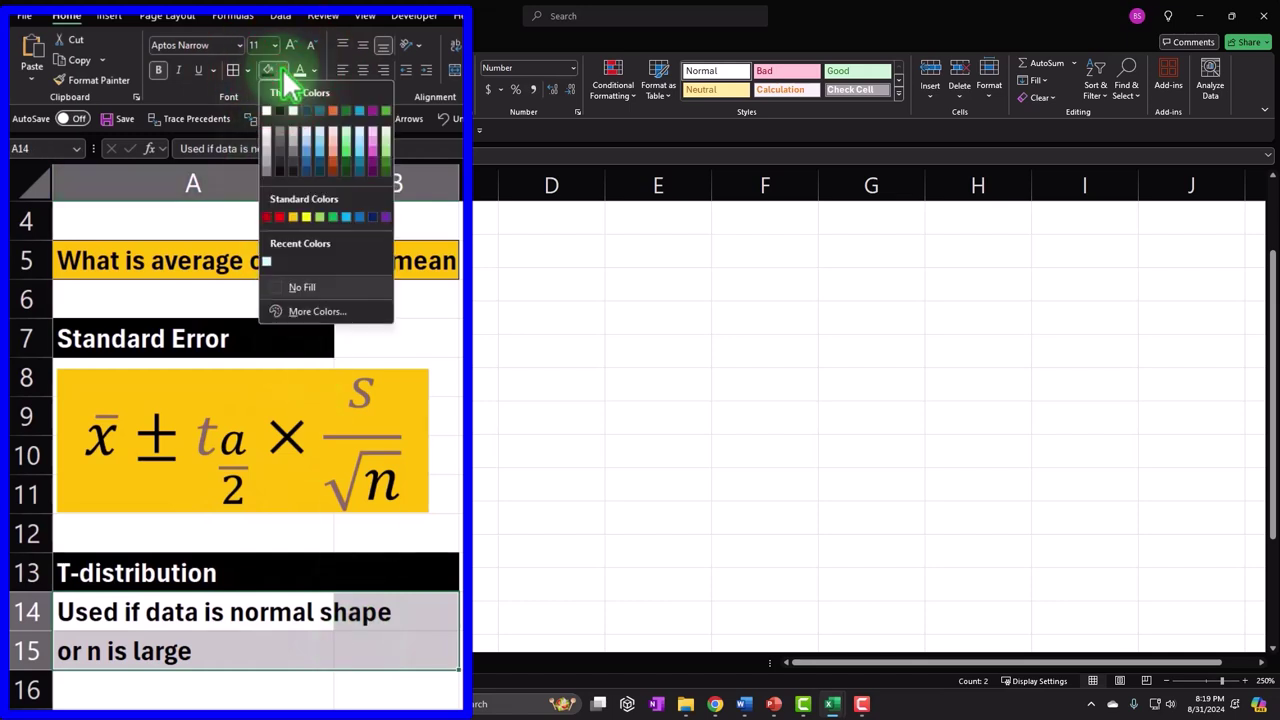
{"action": "left_click", "coordinate": [287, 216]}
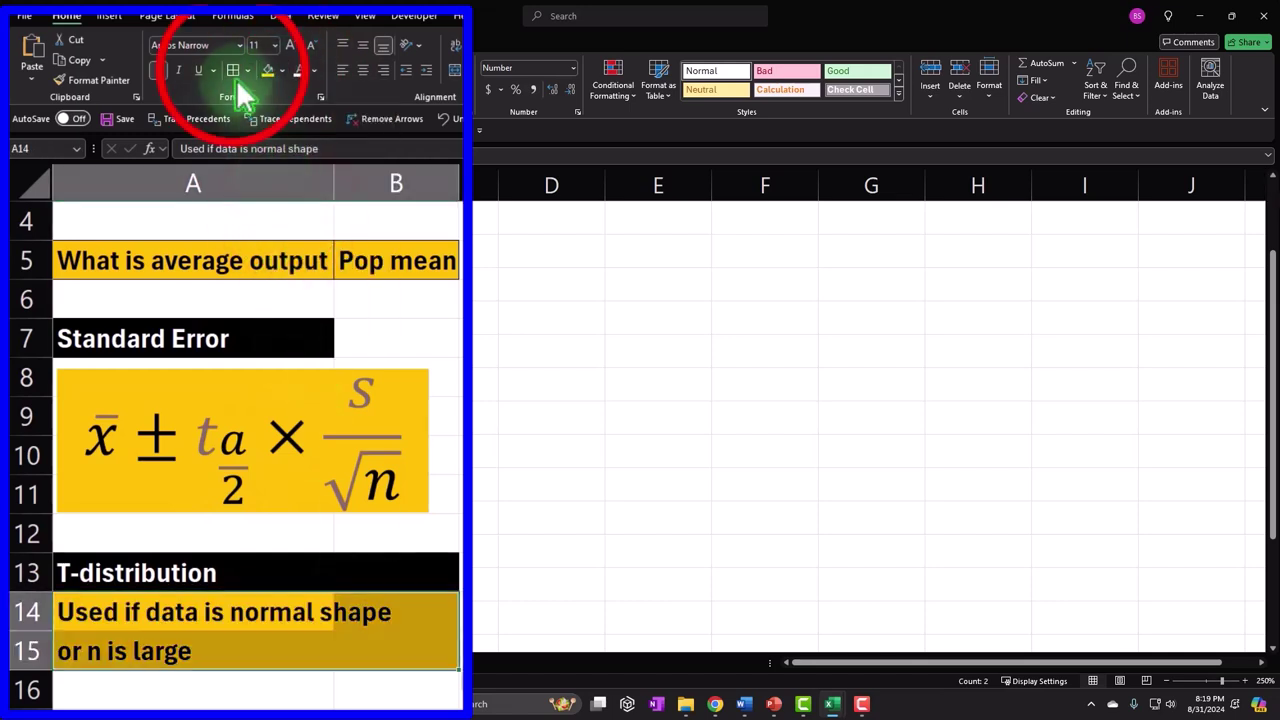
{"action": "left_click", "coordinate": [470, 330]}
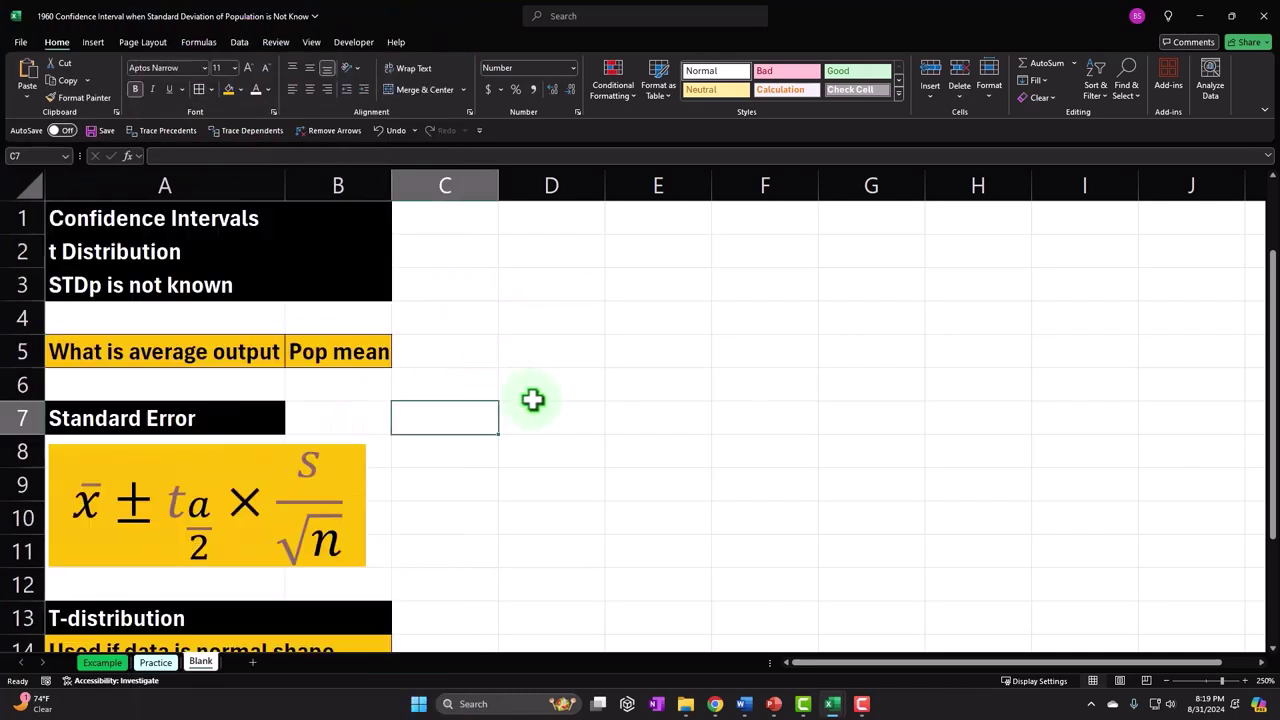
{"action": "left_click_drag", "start_coordinate": [499, 188], "coordinate": [402, 190]}
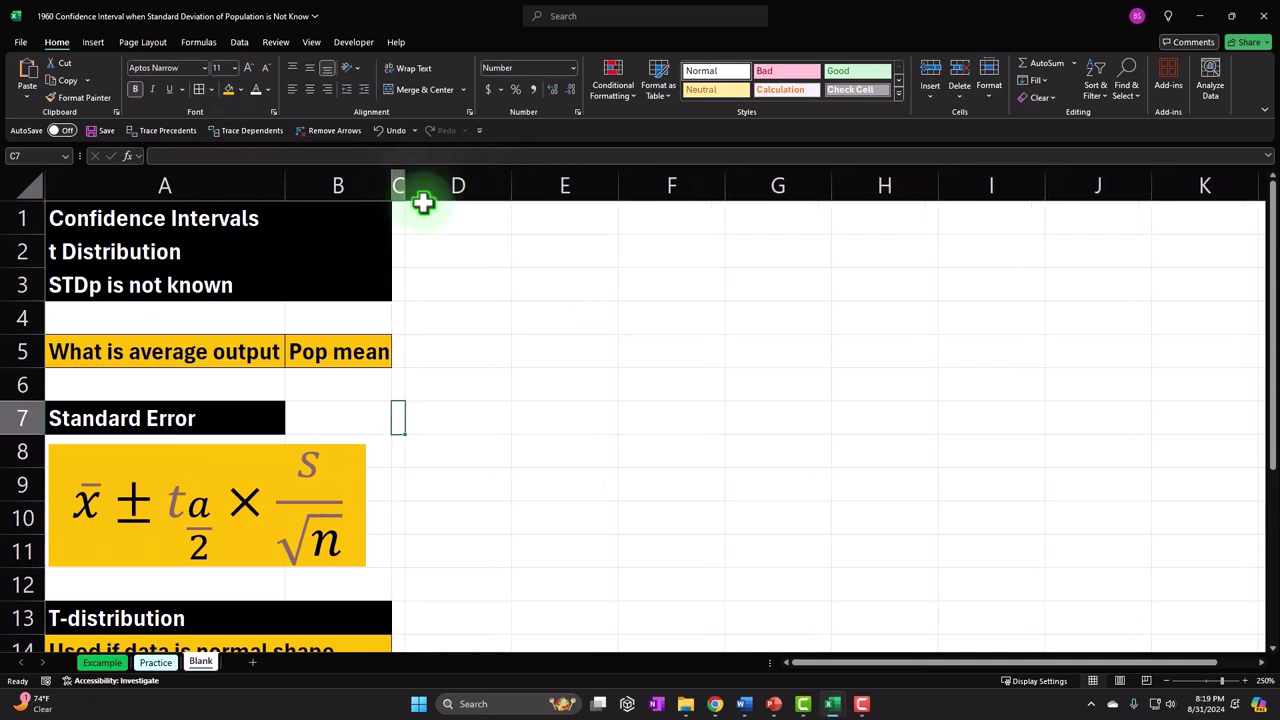
Enter Mean 2500 in D1:E1 and STDp 304 in D2:E2, then select D1:E2.
{"action": "left_click", "coordinate": [491, 220]}
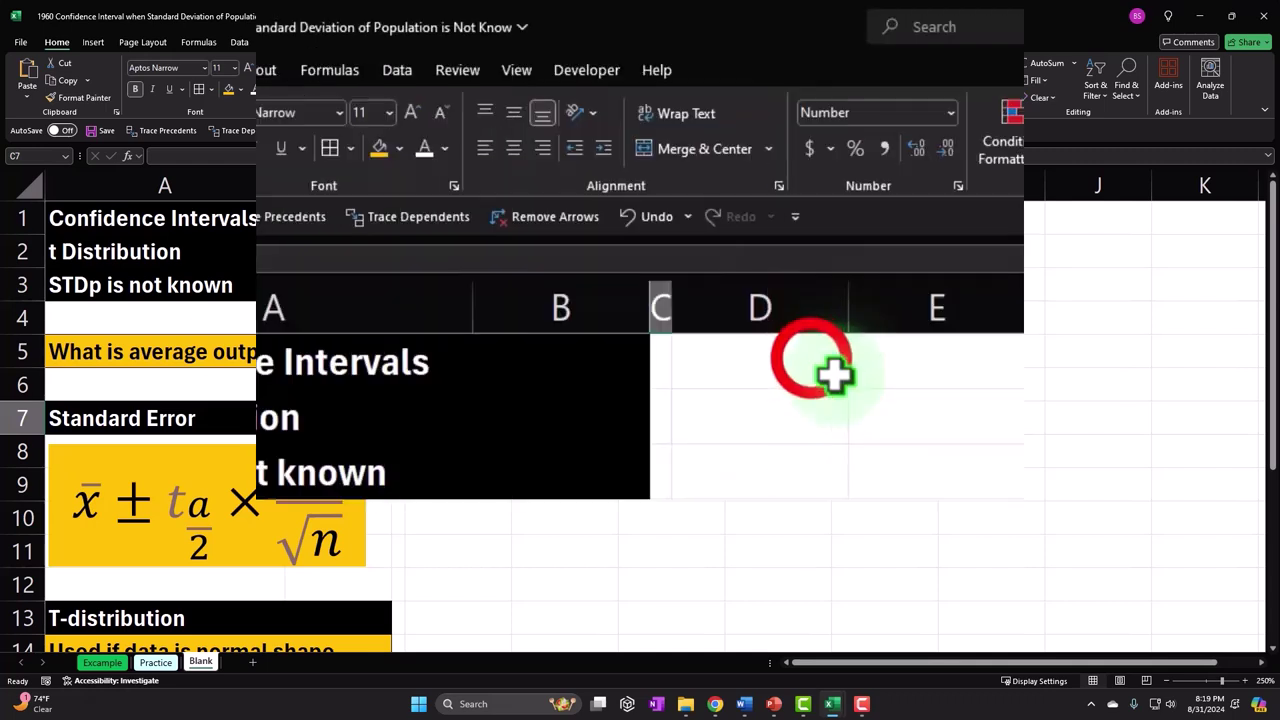
{"action": "type", "text": "Mean"}
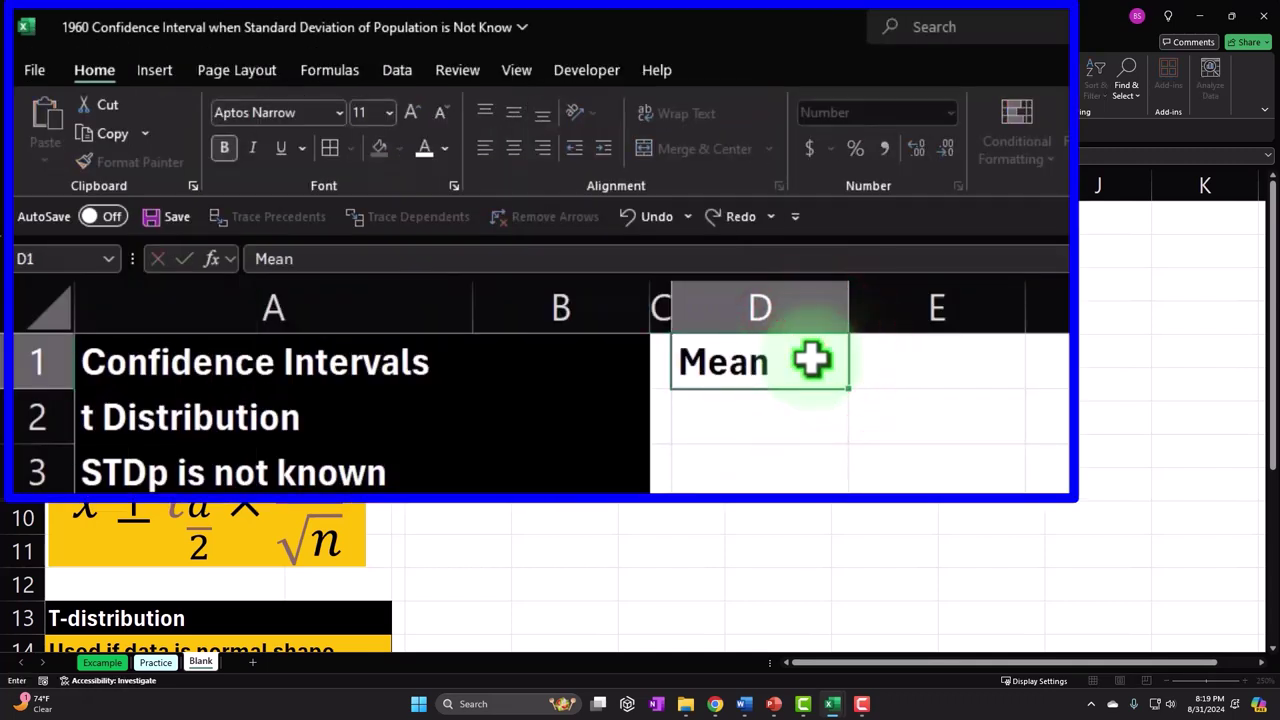
{"action": "key", "text": "Tab"}
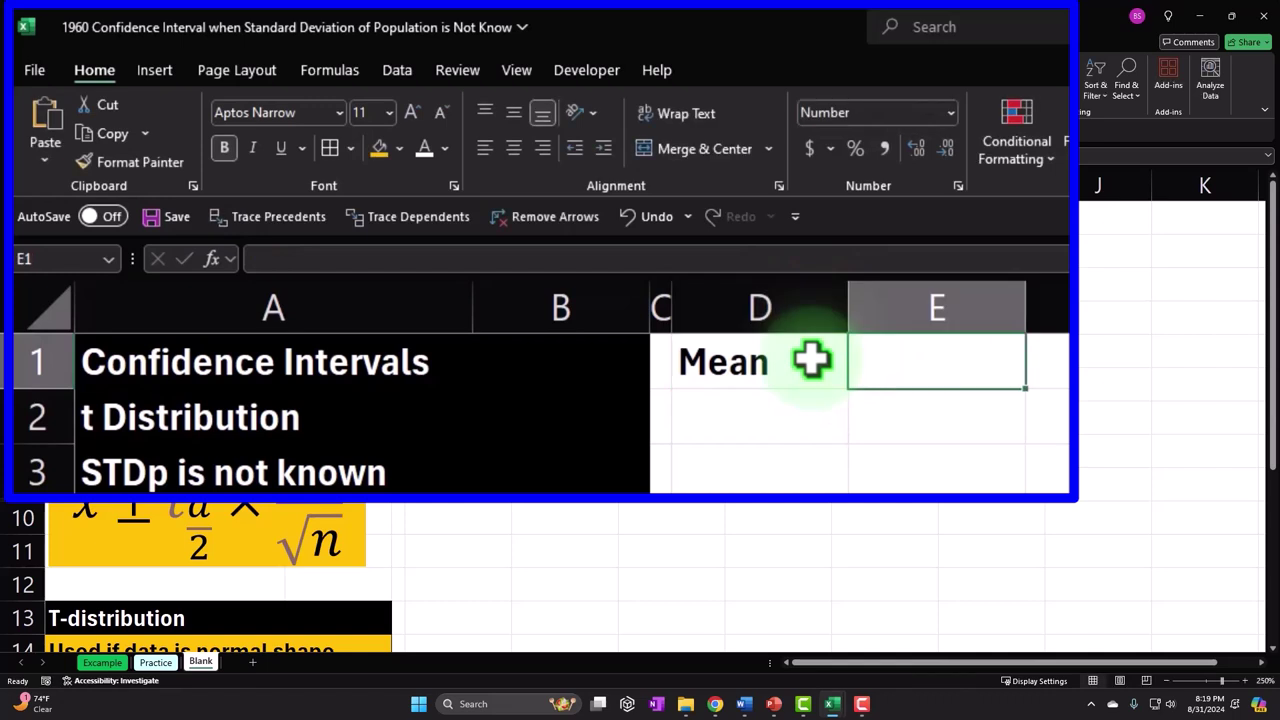
{"action": "type", "text": "2500"}
{"action": "key", "text": "Return"}
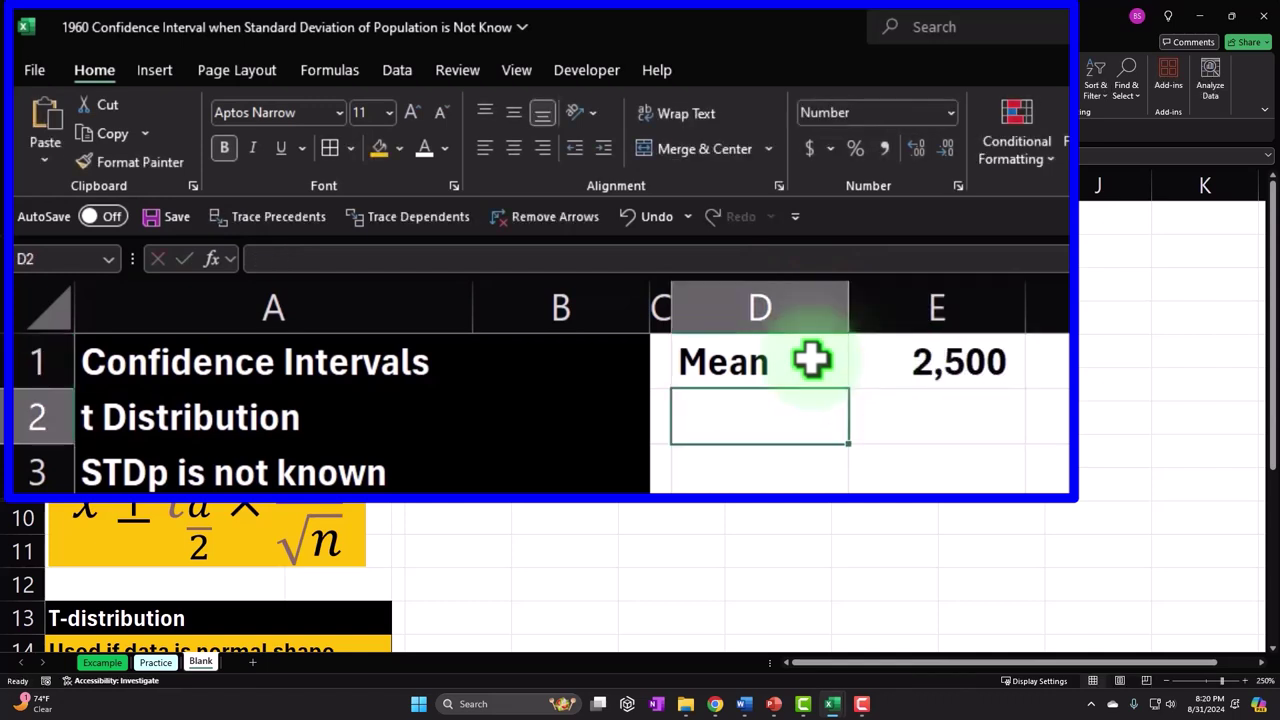
{"action": "type", "text": "STD"}
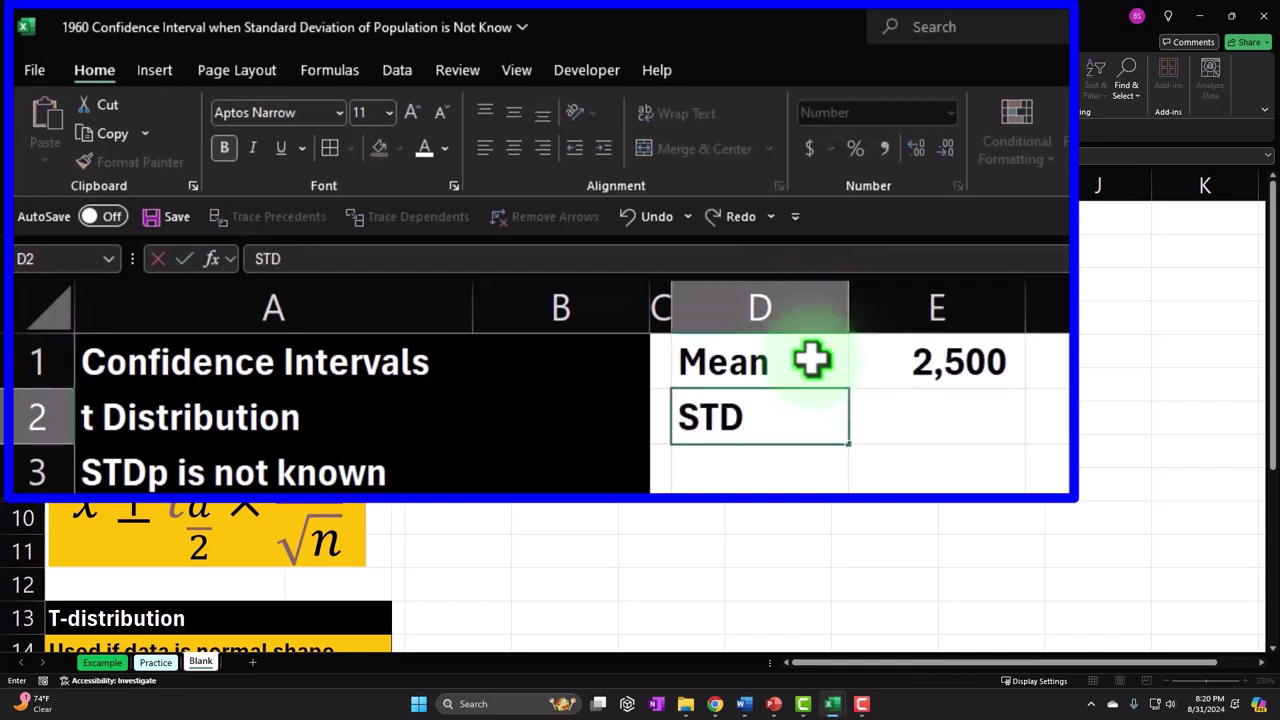
{"action": "type", "text": "p"}
{"action": "key", "text": "Tab"}
{"action": "type", "text": "3"}
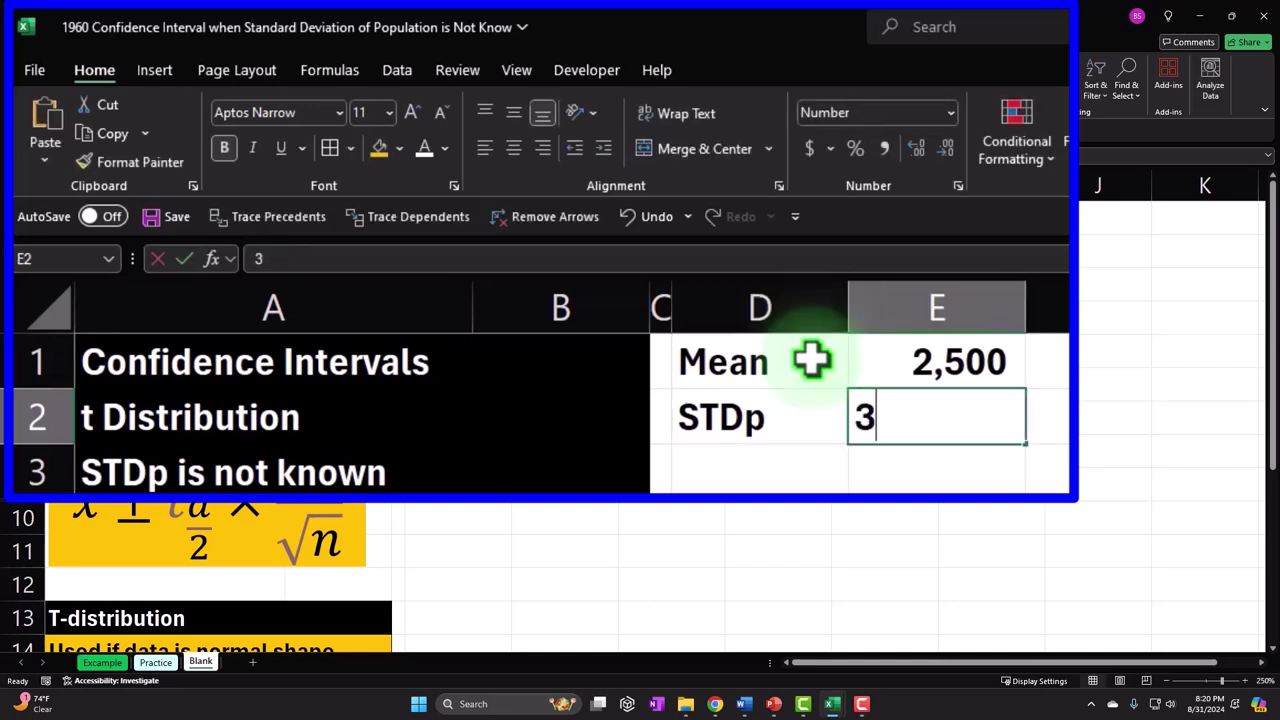
{"action": "type", "text": "04"}
{"action": "key", "text": "Return"}
{"action": "left_click", "coordinate": [812, 360]}
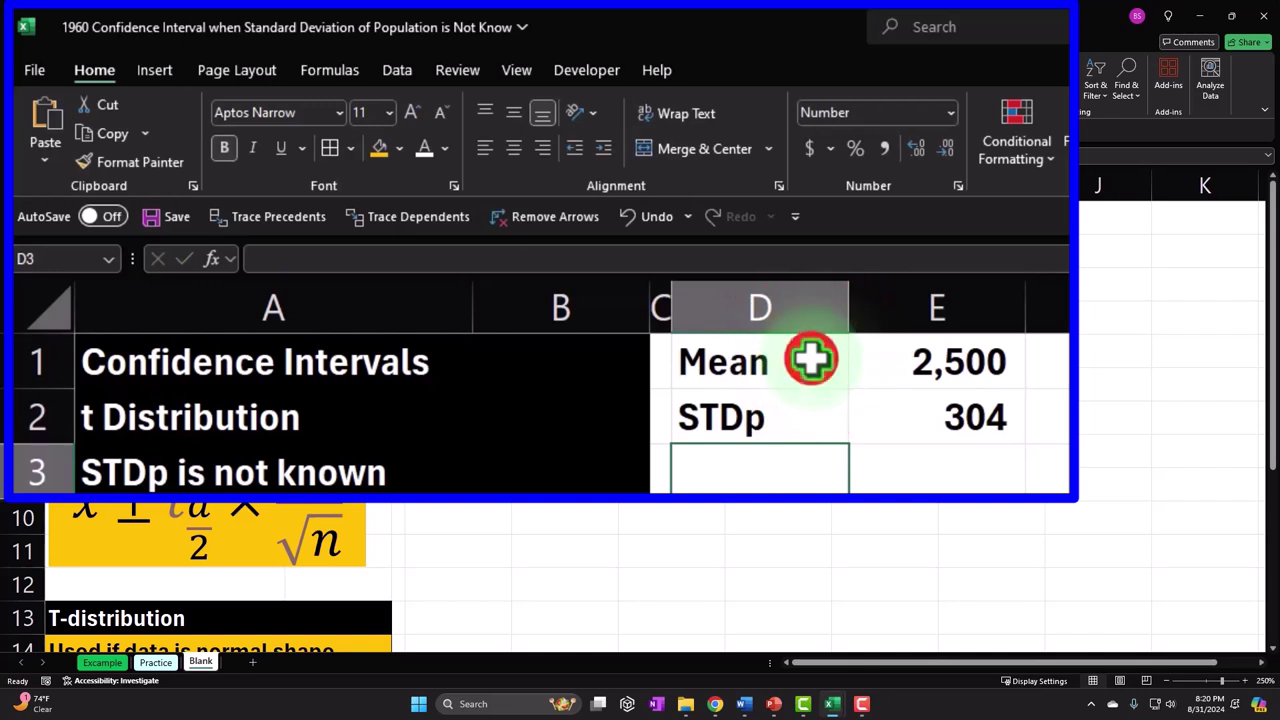
{"action": "left_click_drag", "start_coordinate": [812, 360], "coordinate": [880, 410]}
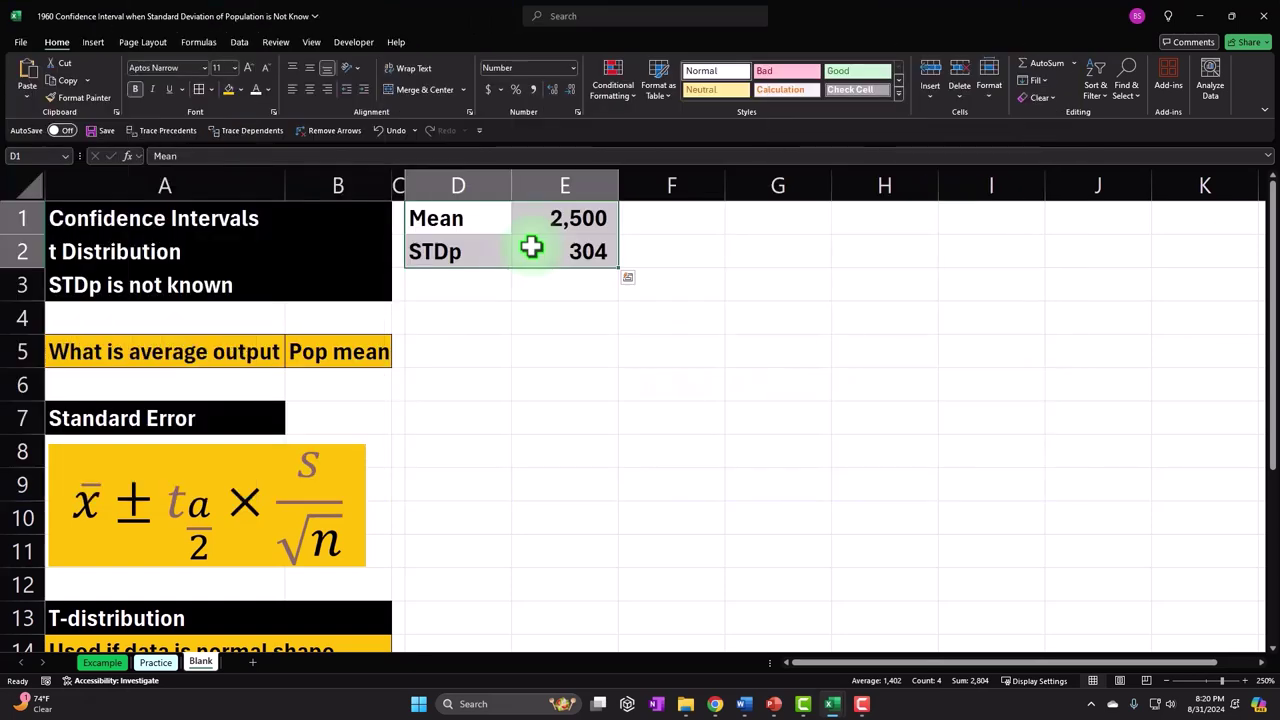
Fill the Mean/STDp table D1:E2 red and add cell borders.
{"action": "left_click", "coordinate": [238, 89]}
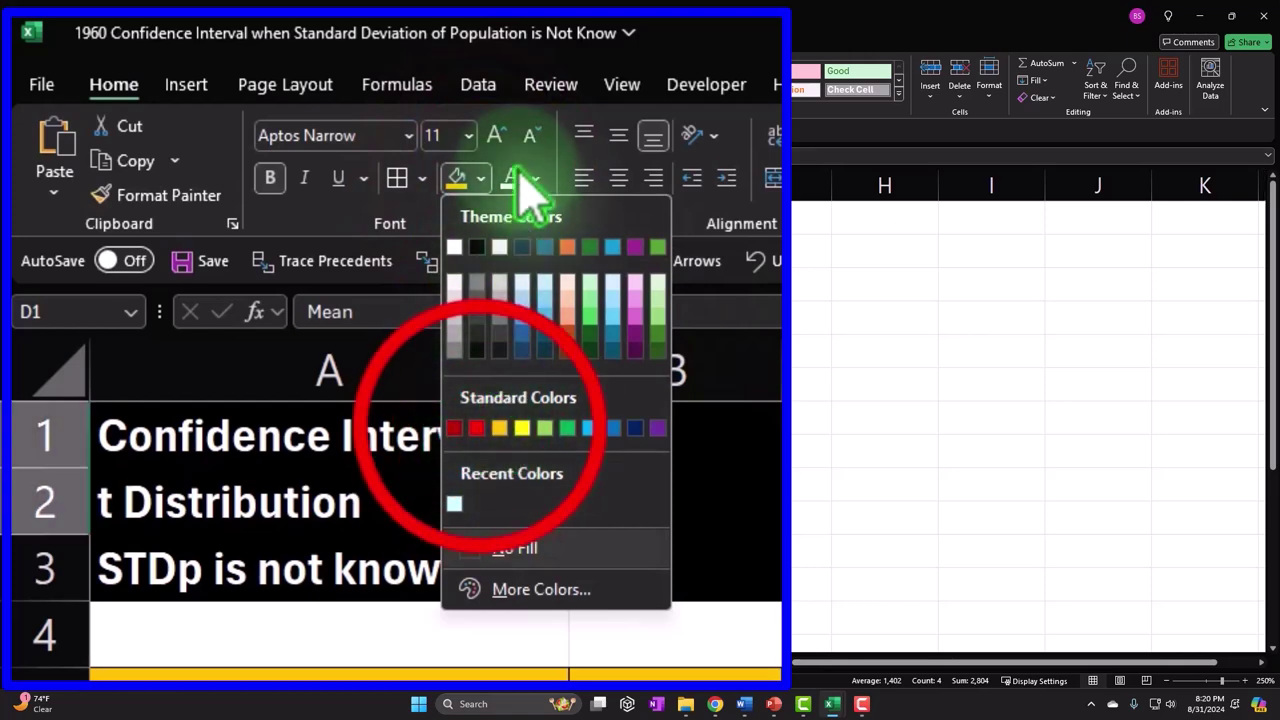
{"action": "left_click", "coordinate": [477, 428]}
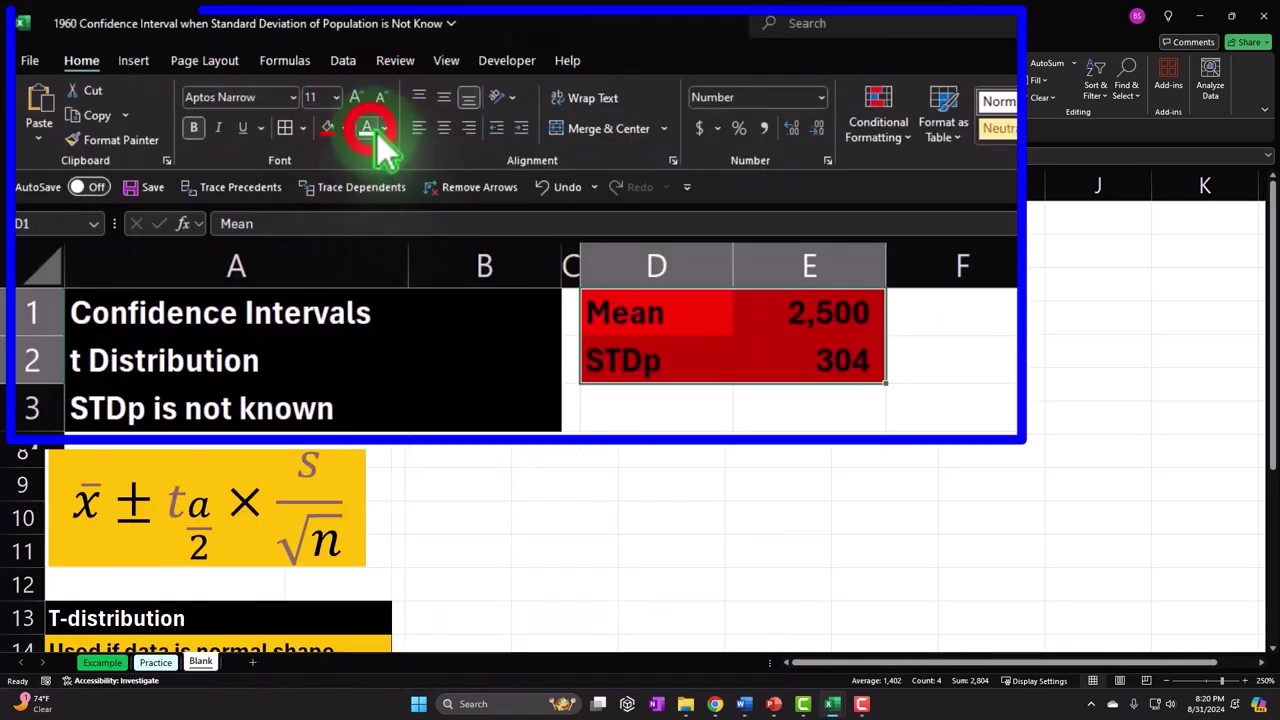
{"action": "left_click", "coordinate": [455, 222]}
{"action": "left_click_drag", "start_coordinate": [660, 325], "coordinate": [763, 357]}
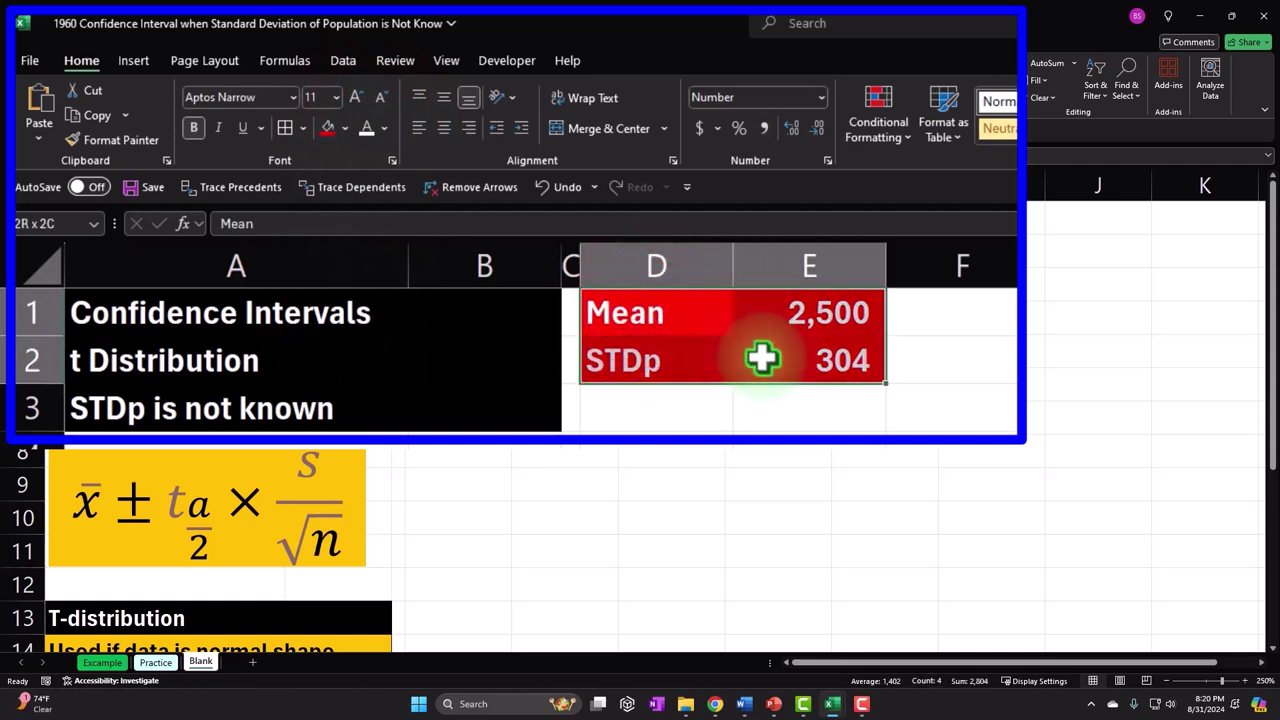
{"action": "left_click", "coordinate": [286, 128]}
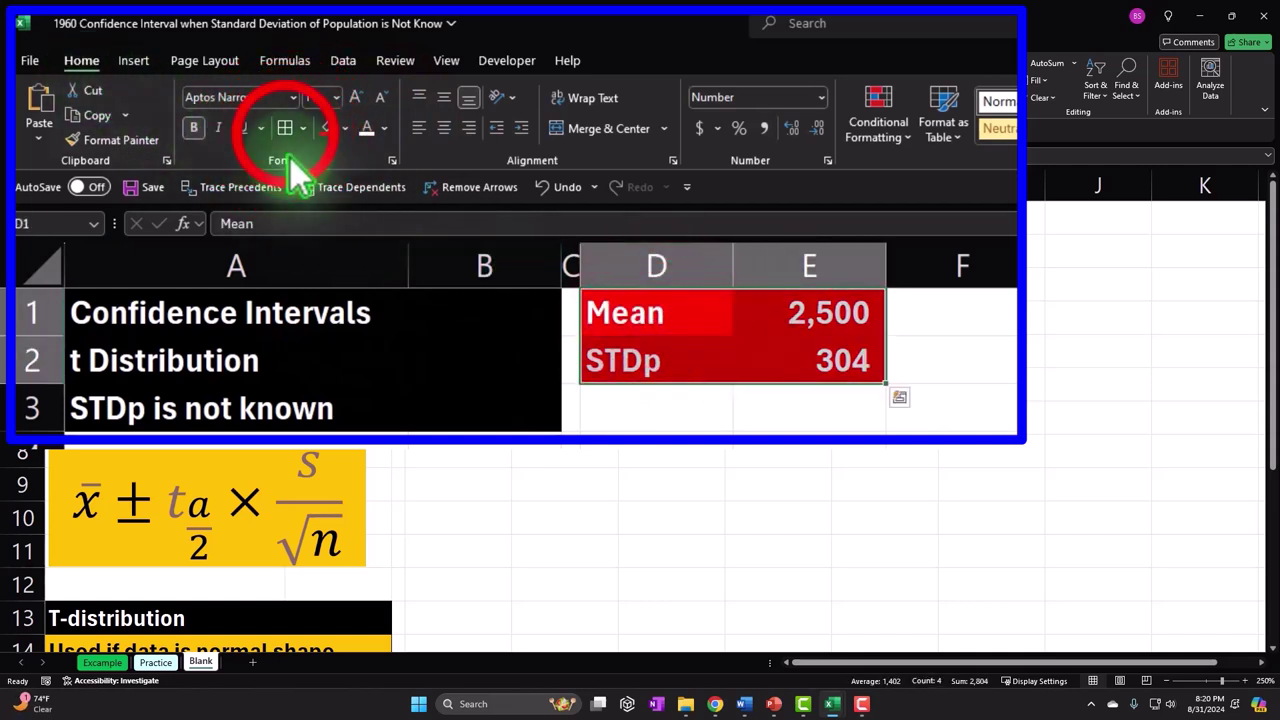
{"action": "left_click", "coordinate": [815, 430]}
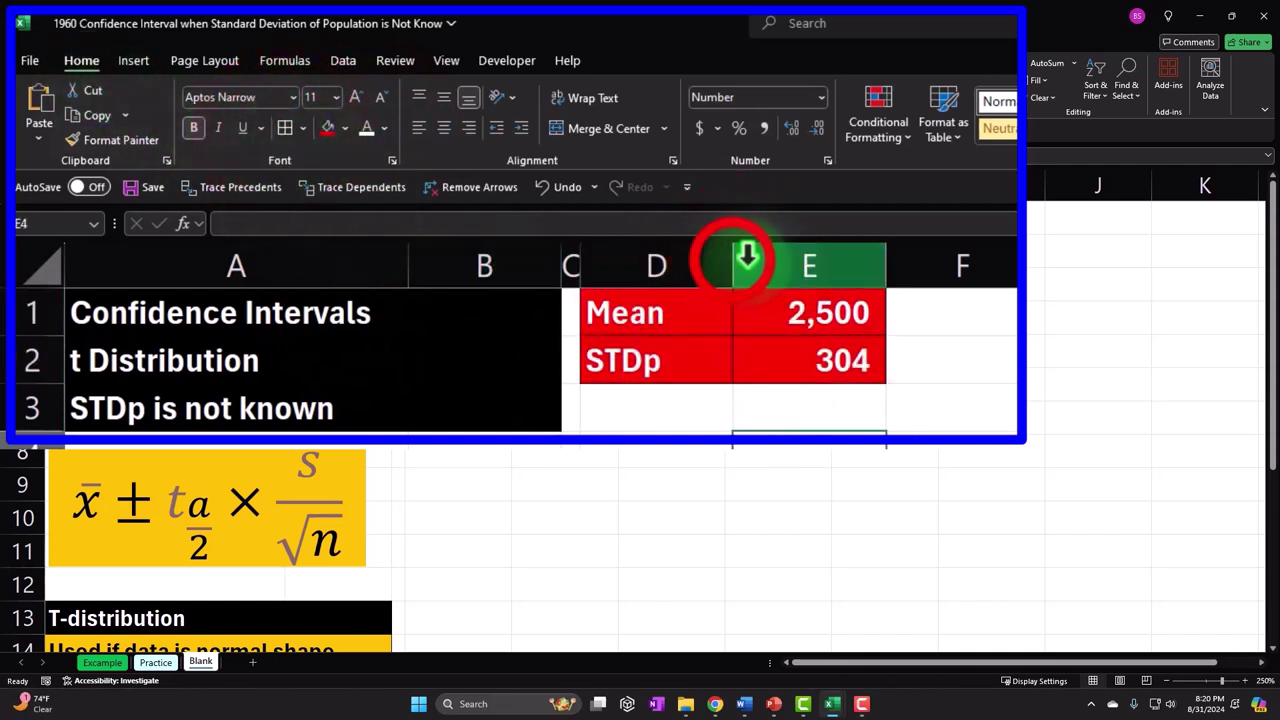
Narrow column D to its labels and Format Paint column C's narrow width onto column F.
{"action": "left_click_drag", "start_coordinate": [735, 262], "coordinate": [689, 269]}
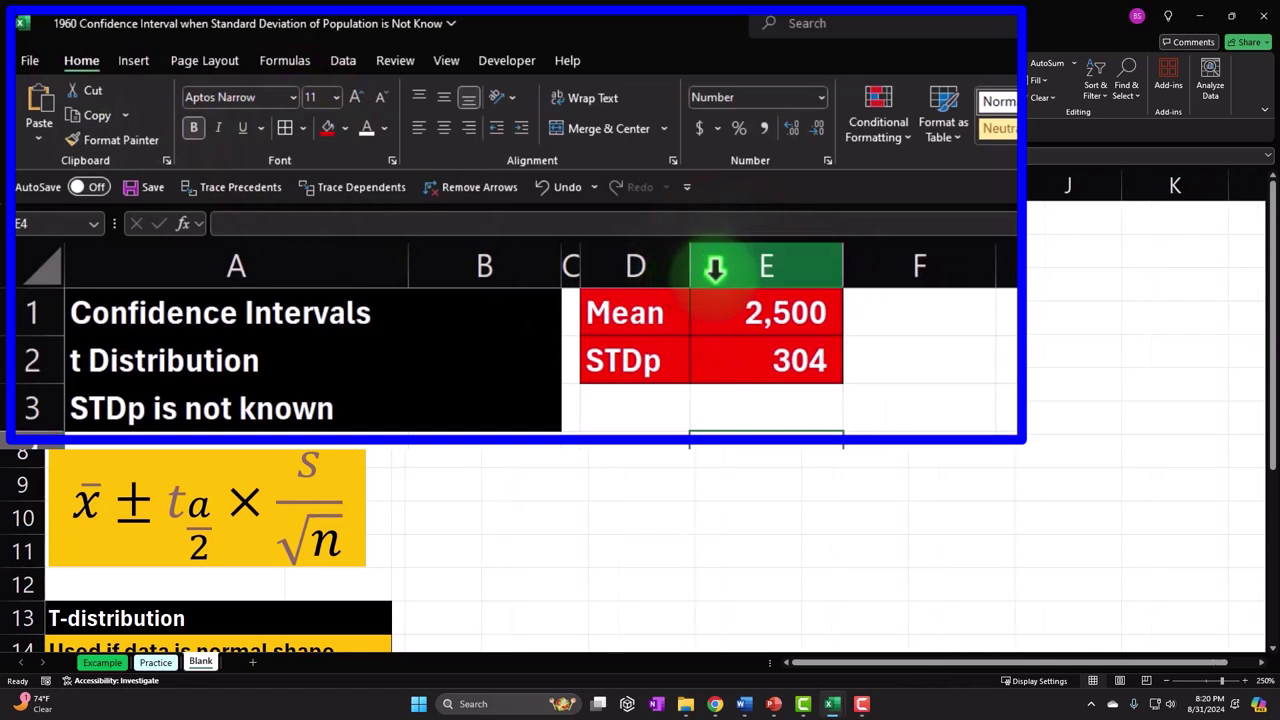
{"action": "left_click", "coordinate": [571, 262]}
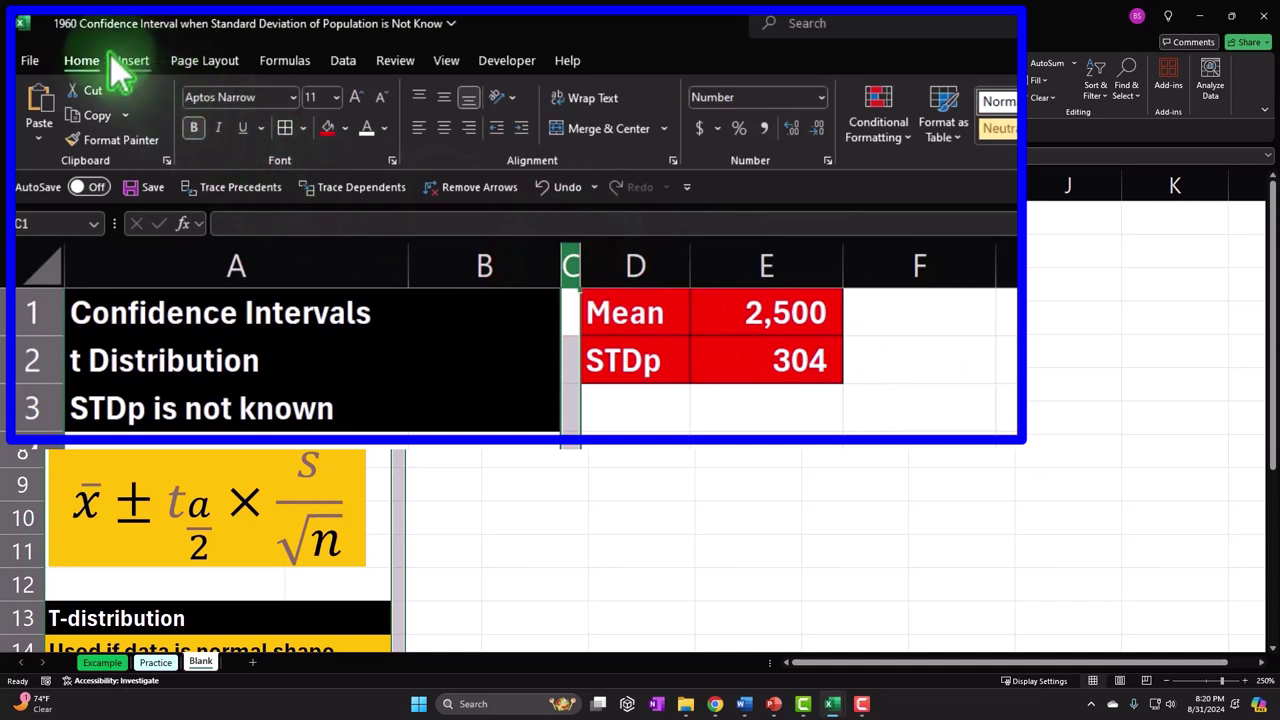
{"action": "left_click", "coordinate": [135, 140]}
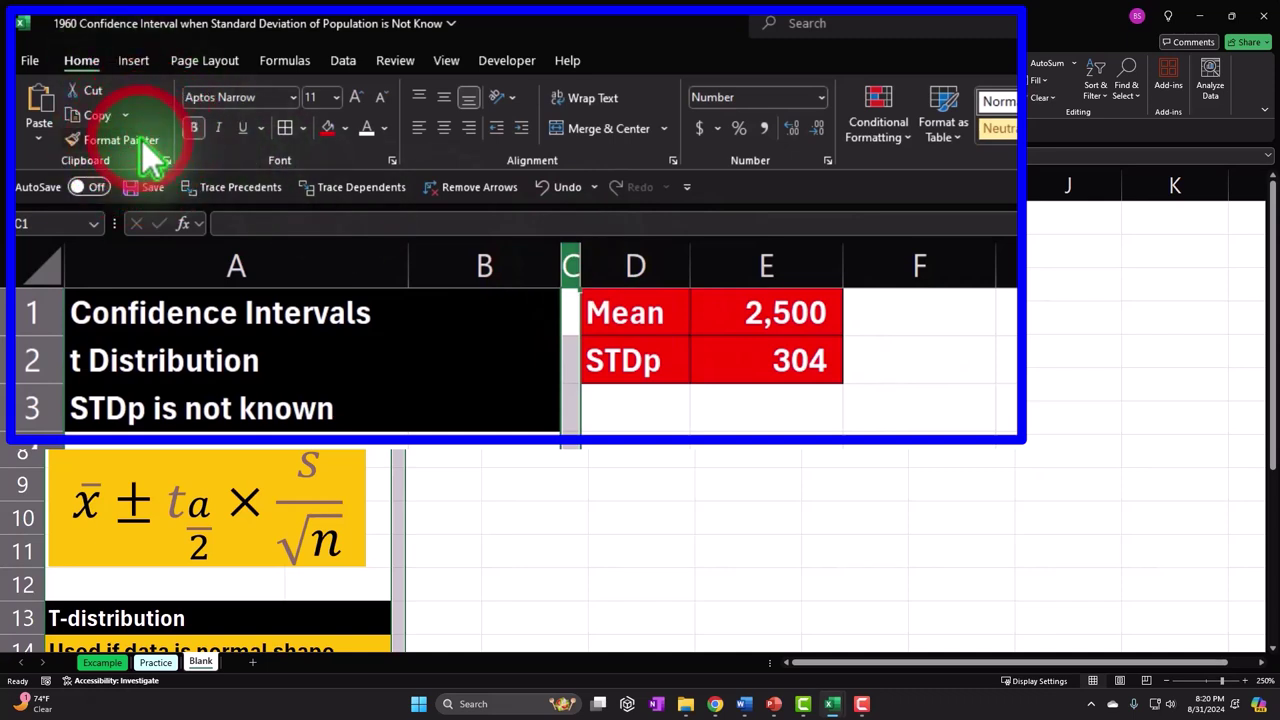
{"action": "left_click", "coordinate": [888, 258]}
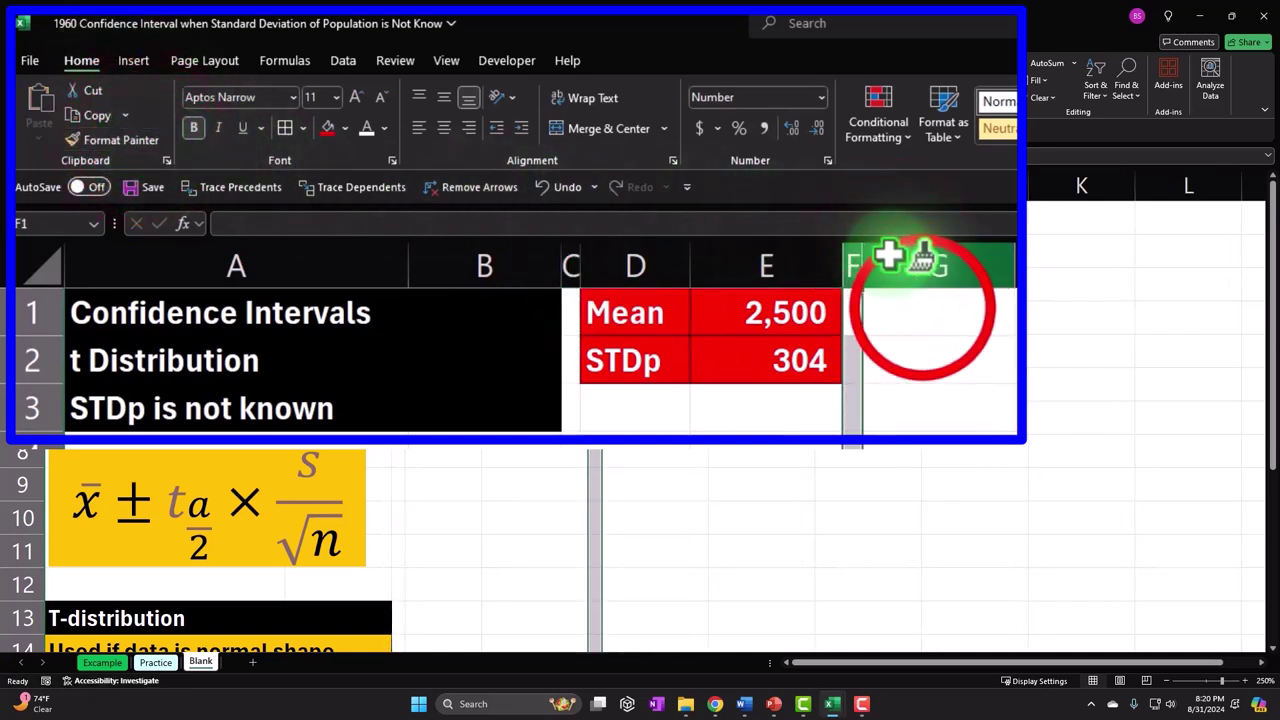
{"action": "left_click", "coordinate": [645, 216]}
Enter a 'Data' heading in G1, fill it black and centre it.
{"action": "type", "text": "D"}
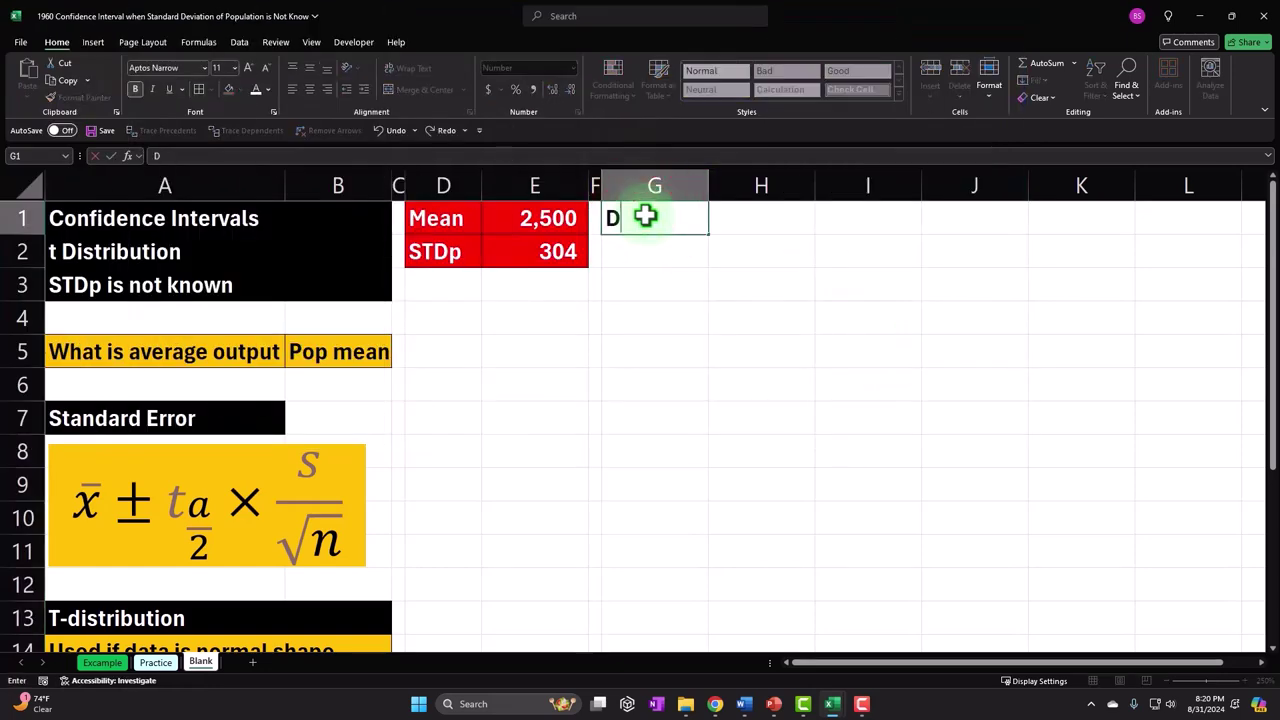
{"action": "type", "text": "ata"}
{"action": "key", "text": "ctrl+Return"}
{"action": "key", "text": "super+plus"}
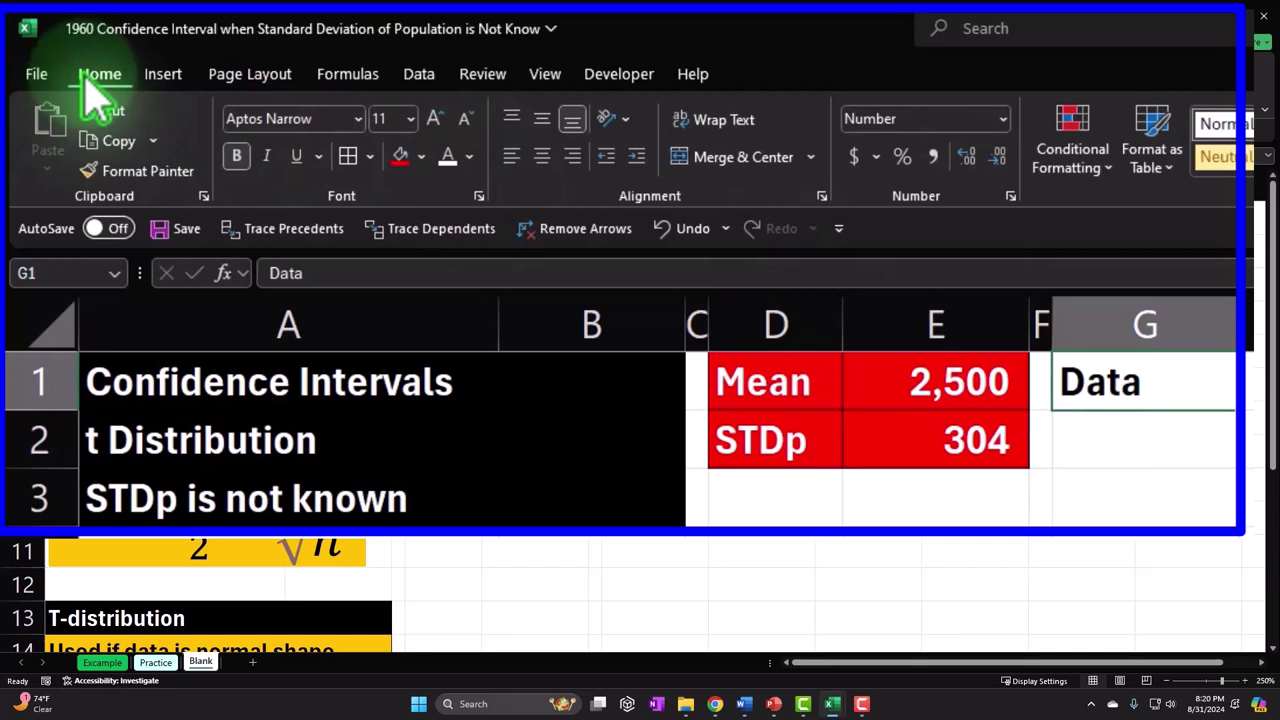
{"action": "left_click", "coordinate": [420, 157]}
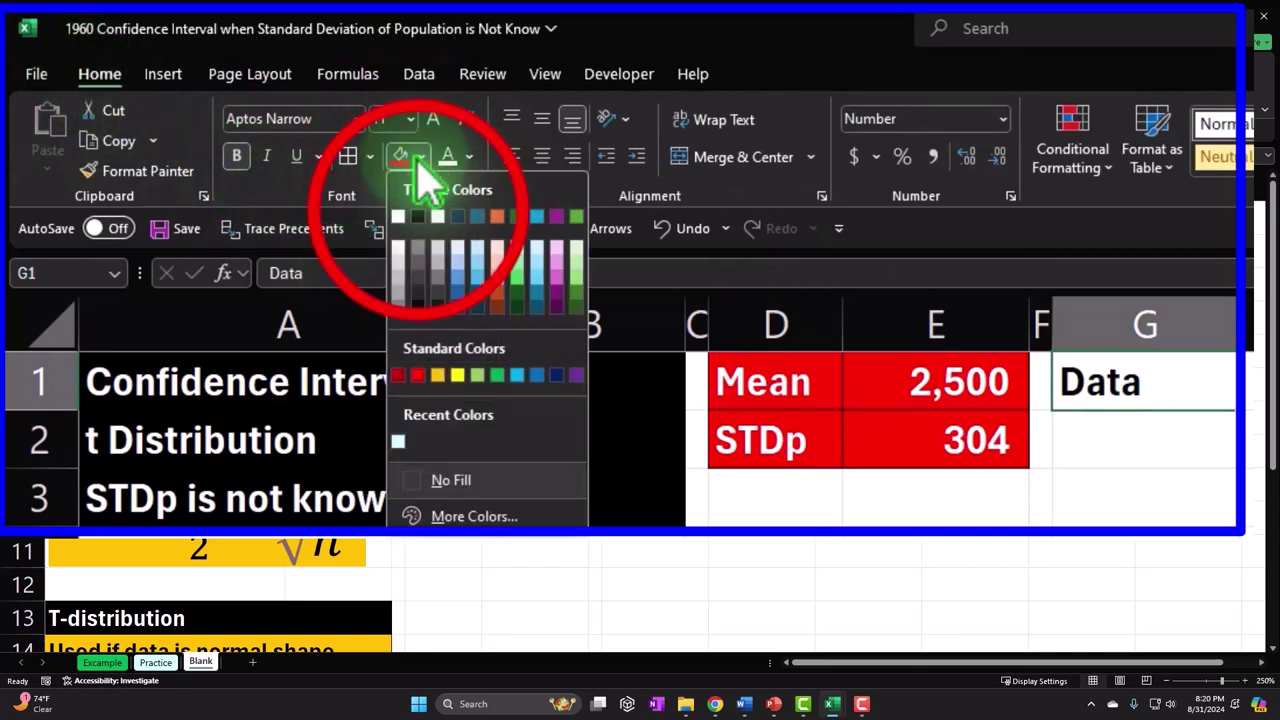
{"action": "left_click", "coordinate": [418, 216]}
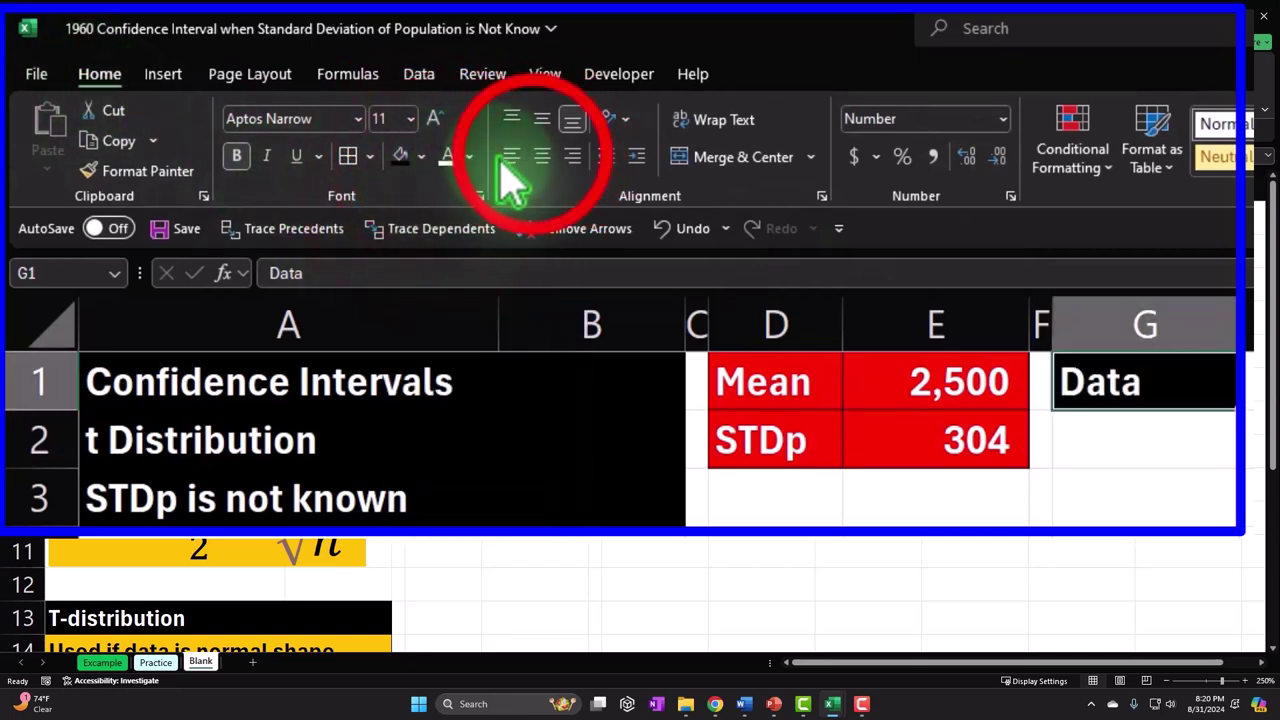
{"action": "left_click", "coordinate": [541, 157]}
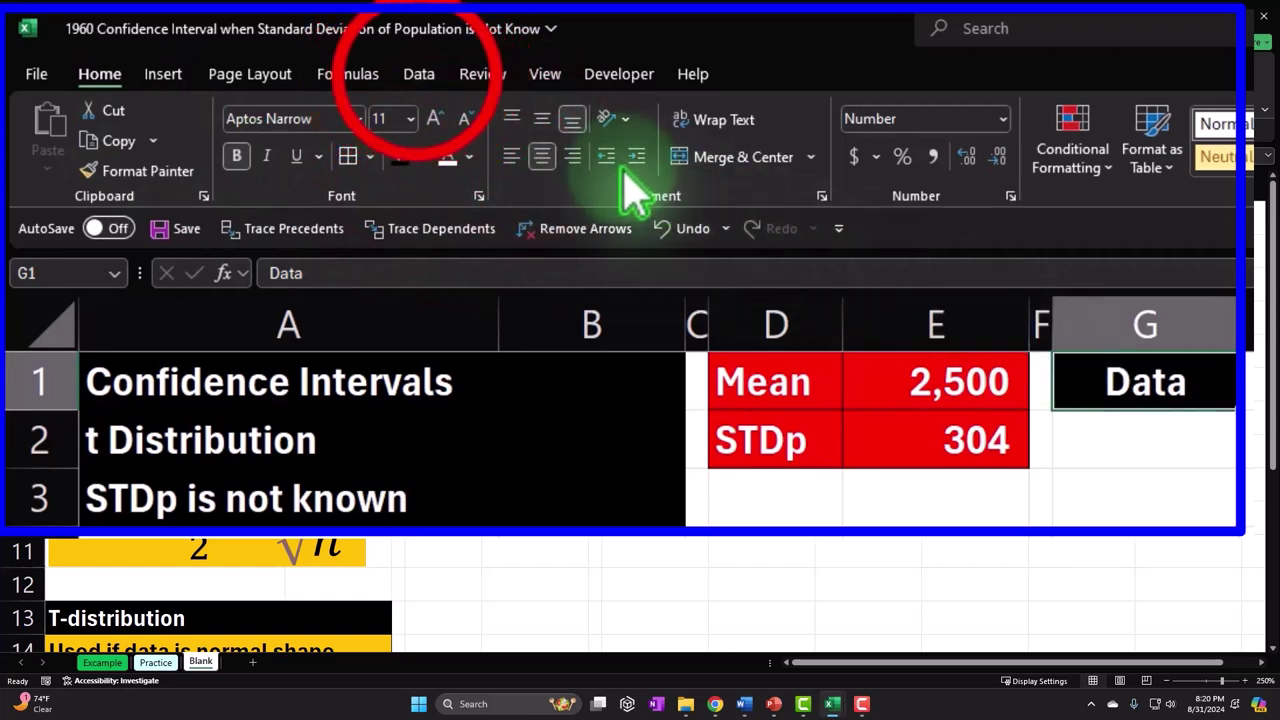
{"action": "left_click", "coordinate": [418, 74]}
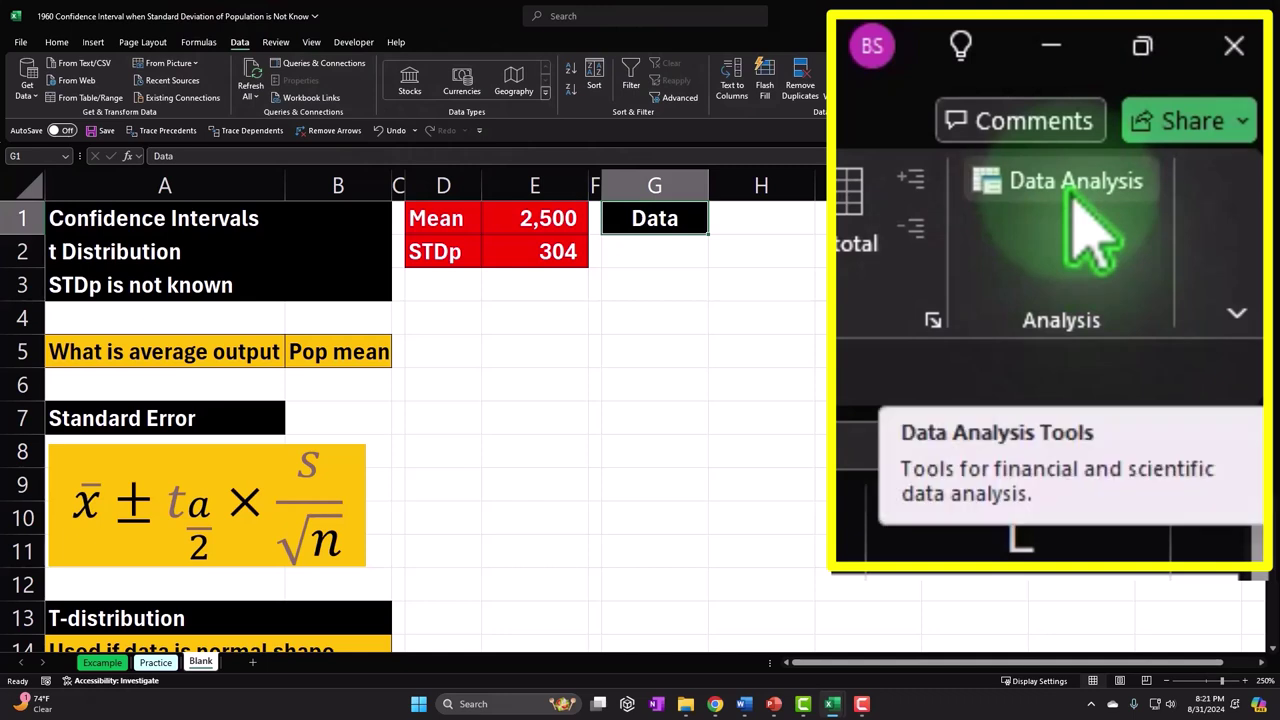
Open Data Analysis and select Random Number Generation from the tool list.
{"action": "left_click", "coordinate": [1208, 64]}
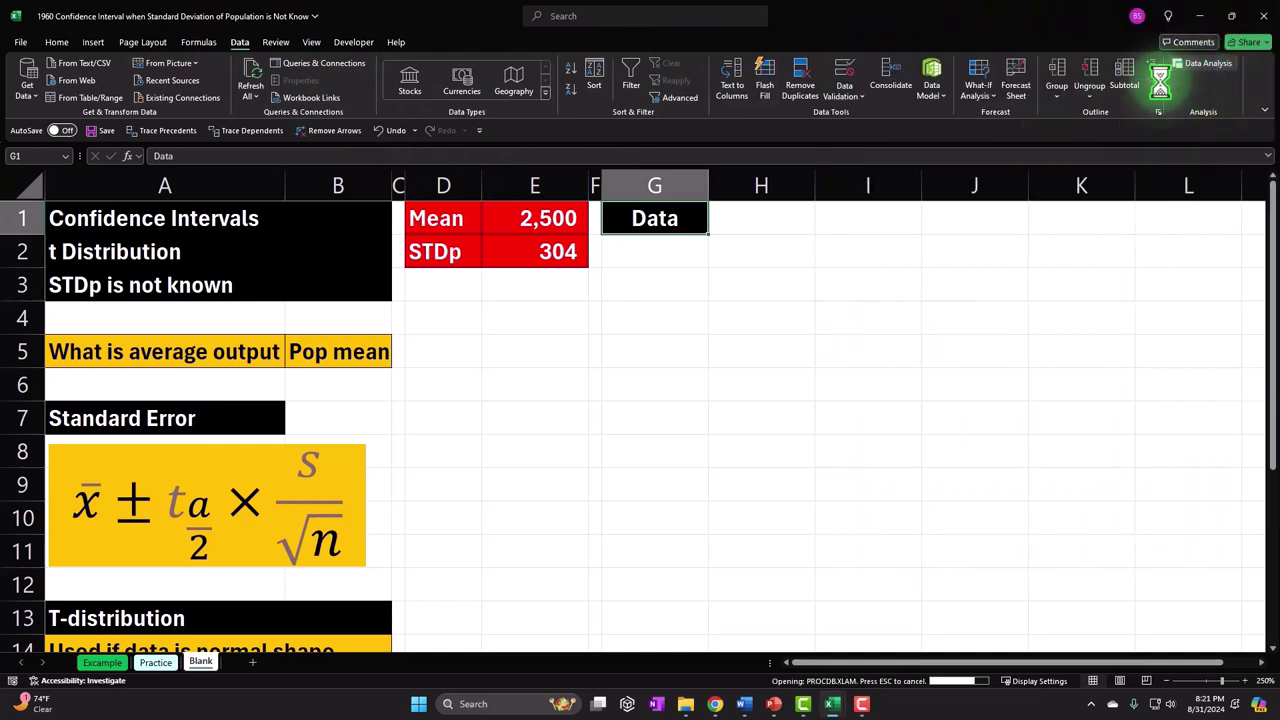
{"action": "left_click_drag", "start_coordinate": [940, 240], "coordinate": [918, 238]}
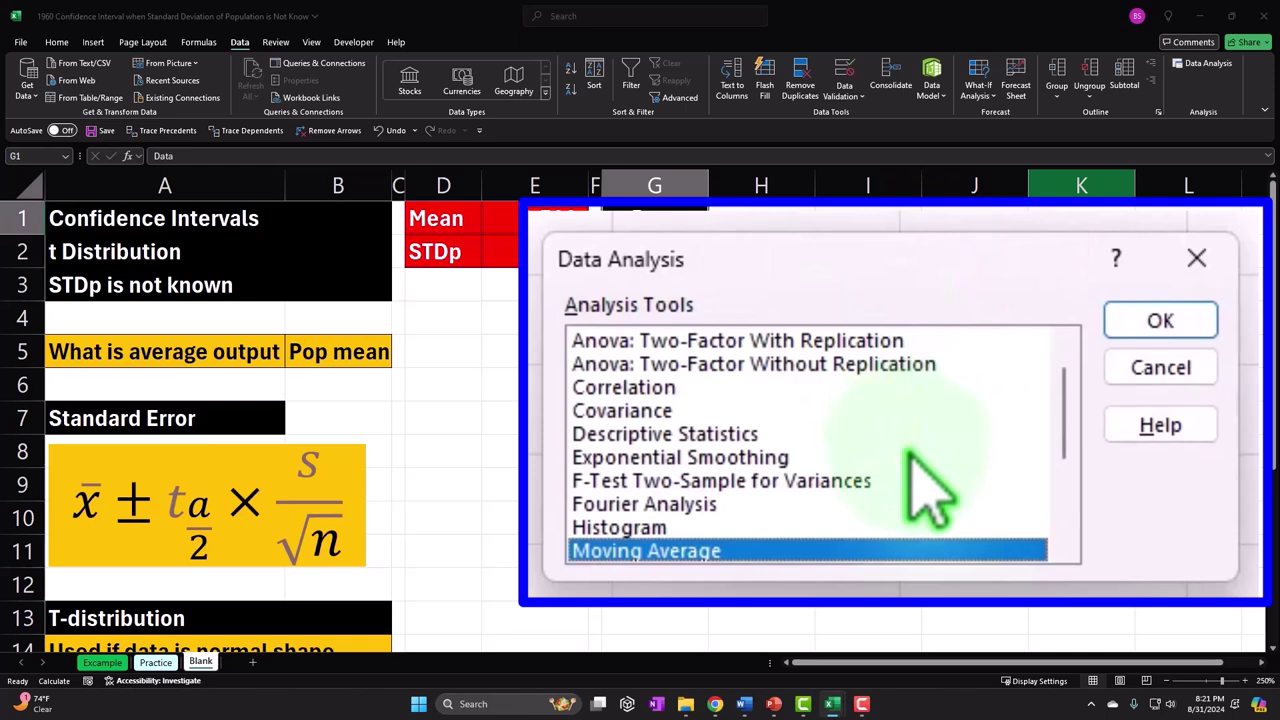
{"action": "scroll", "coordinate": [915, 508], "scroll_direction": "up", "scroll_amount": 1}
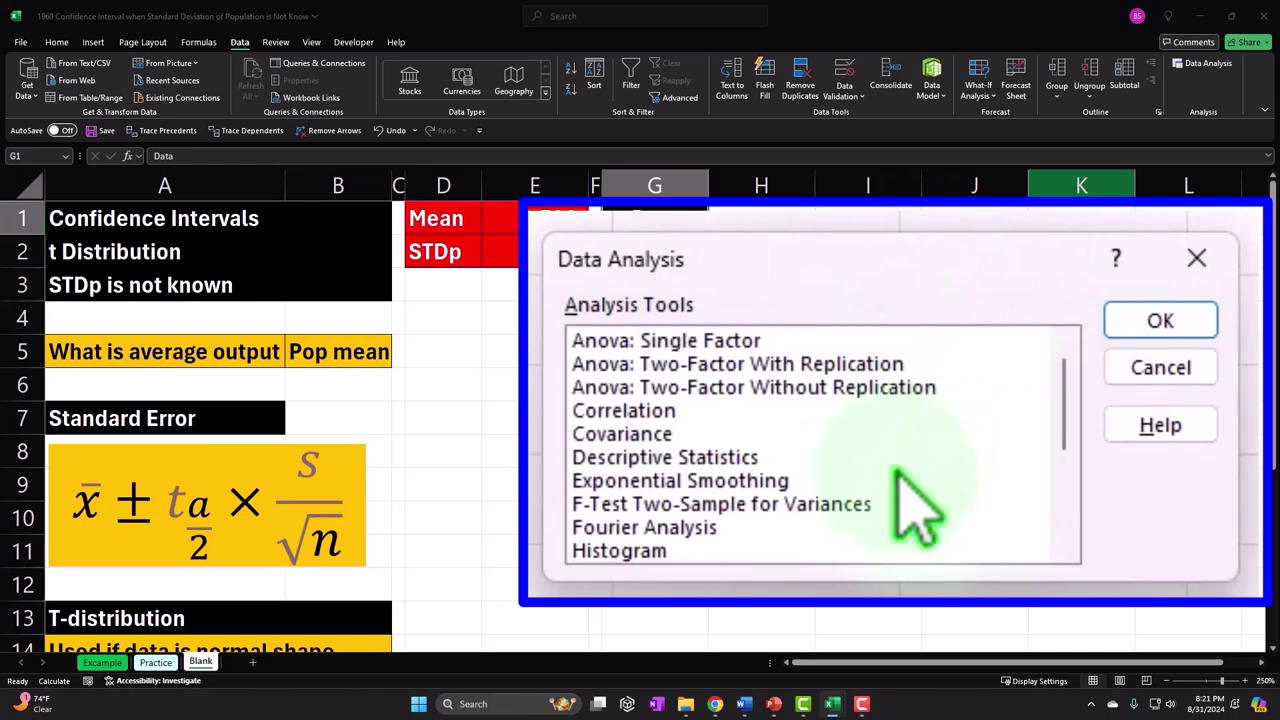
{"action": "scroll", "coordinate": [896, 470], "scroll_direction": "down", "scroll_amount": 3}
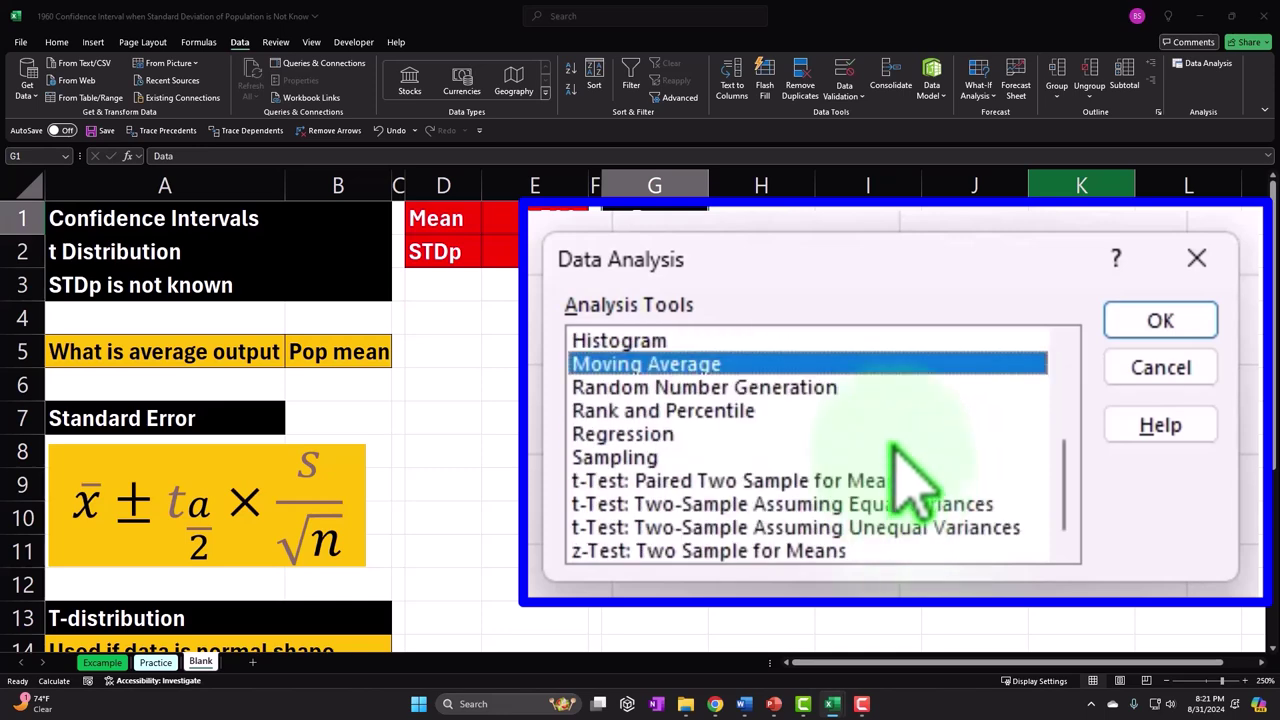
{"action": "left_click", "coordinate": [852, 387]}
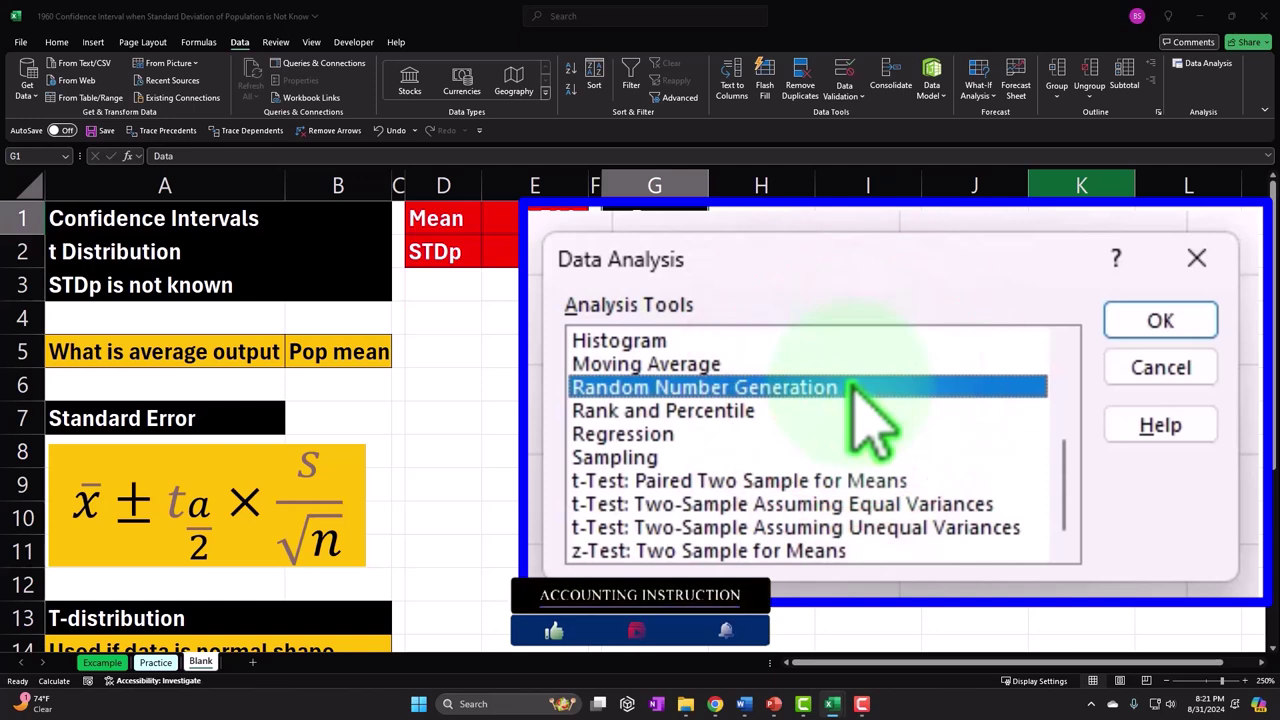
Set Random Number Generation to 1 variable, 500 numbers and a Normal distribution.
{"action": "left_click", "coordinate": [1160, 320]}
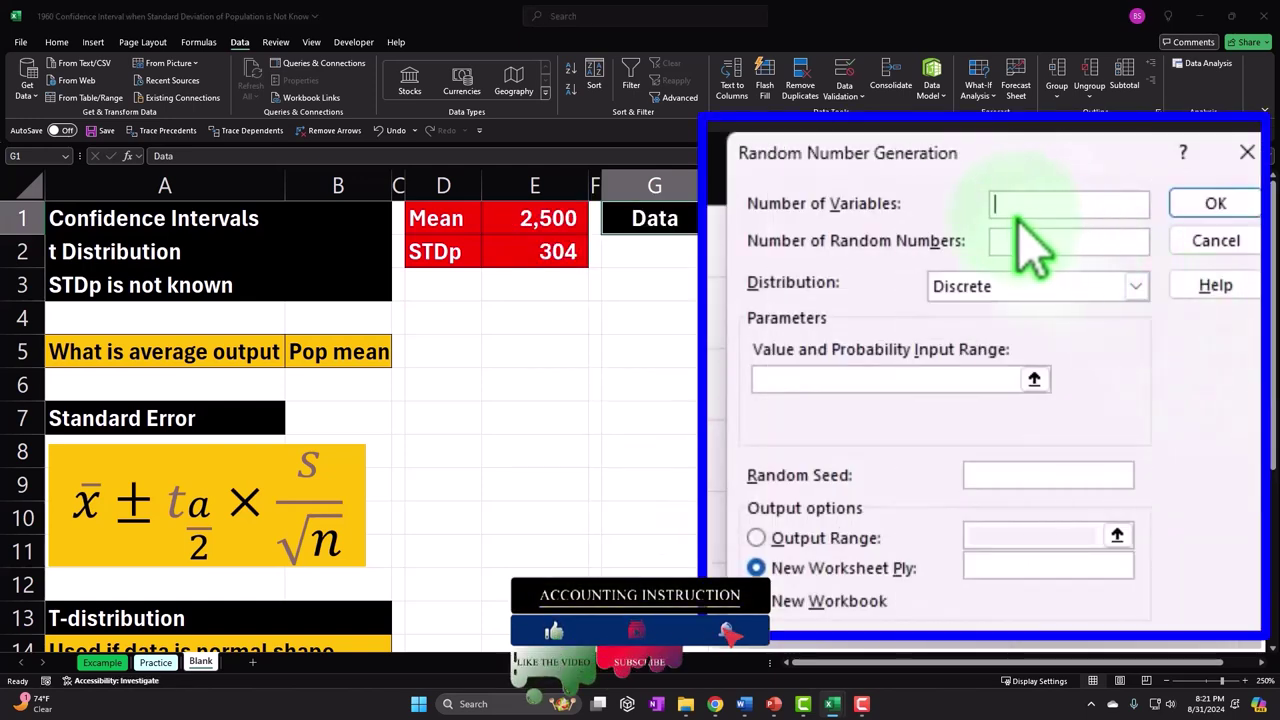
{"action": "type", "text": "1"}
{"action": "key", "text": "Tab"}
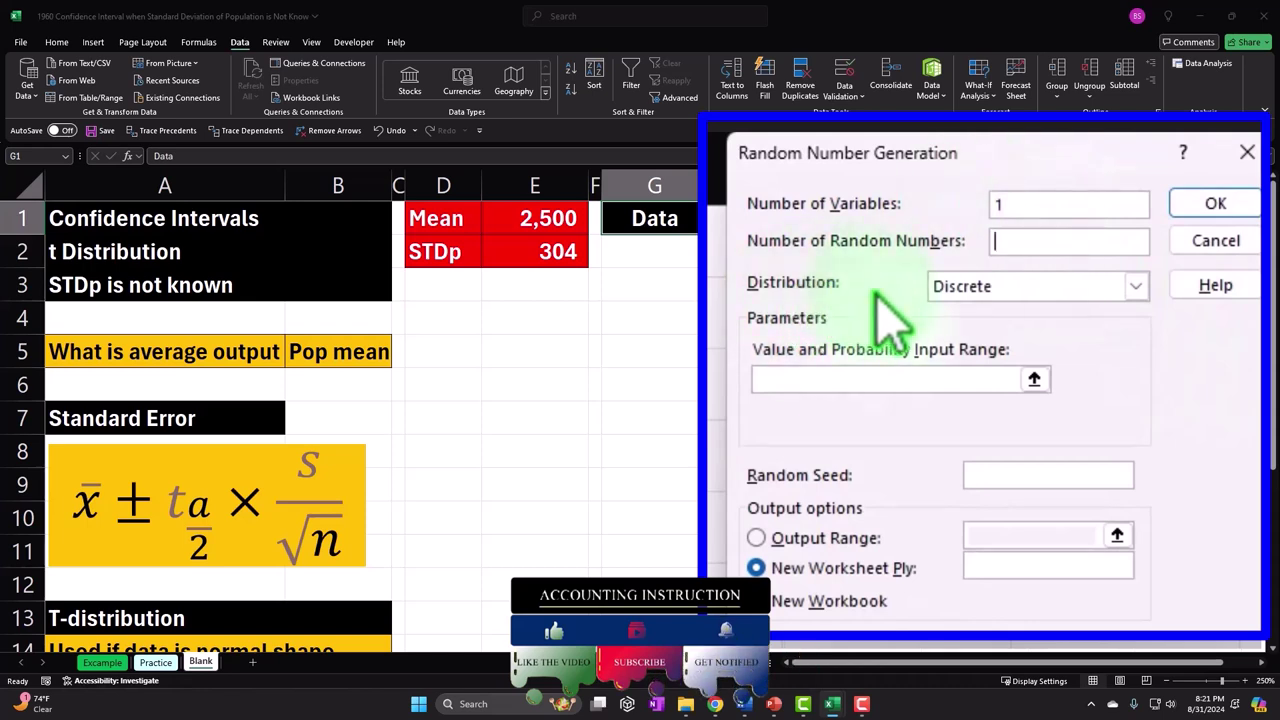
{"action": "type", "text": "50"}
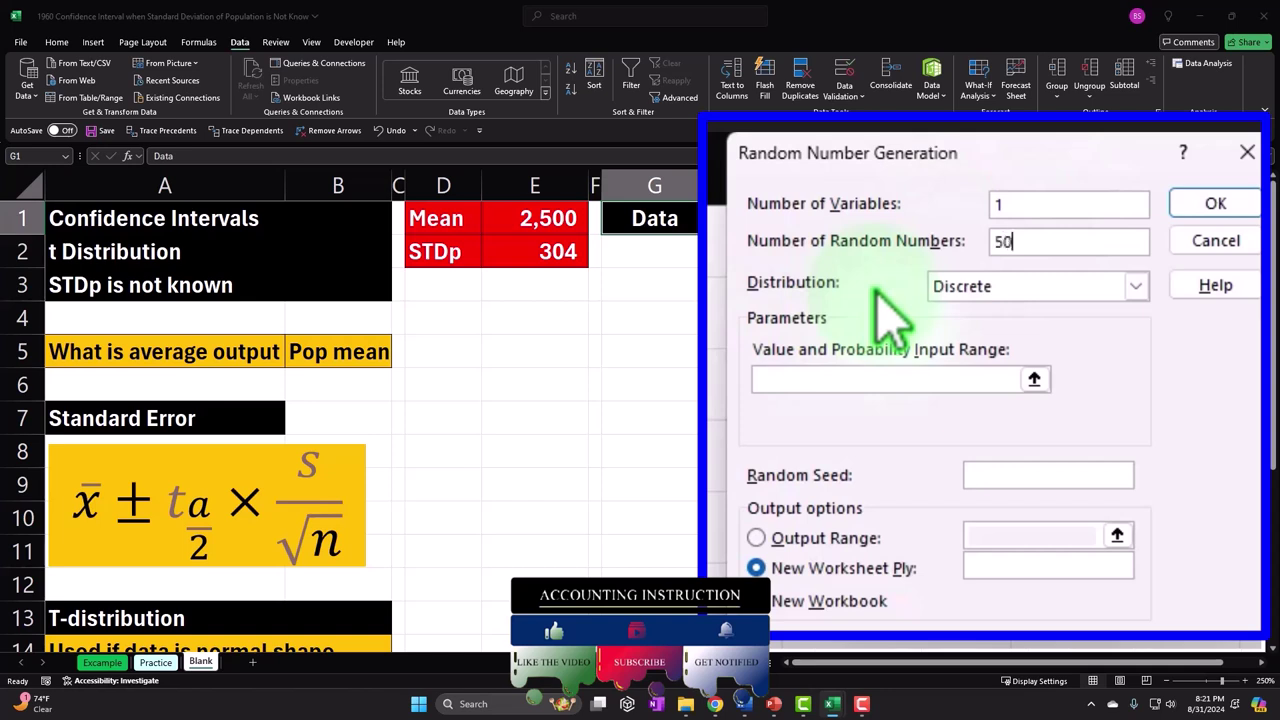
{"action": "type", "text": "0"}
{"action": "key", "text": "Tab"}
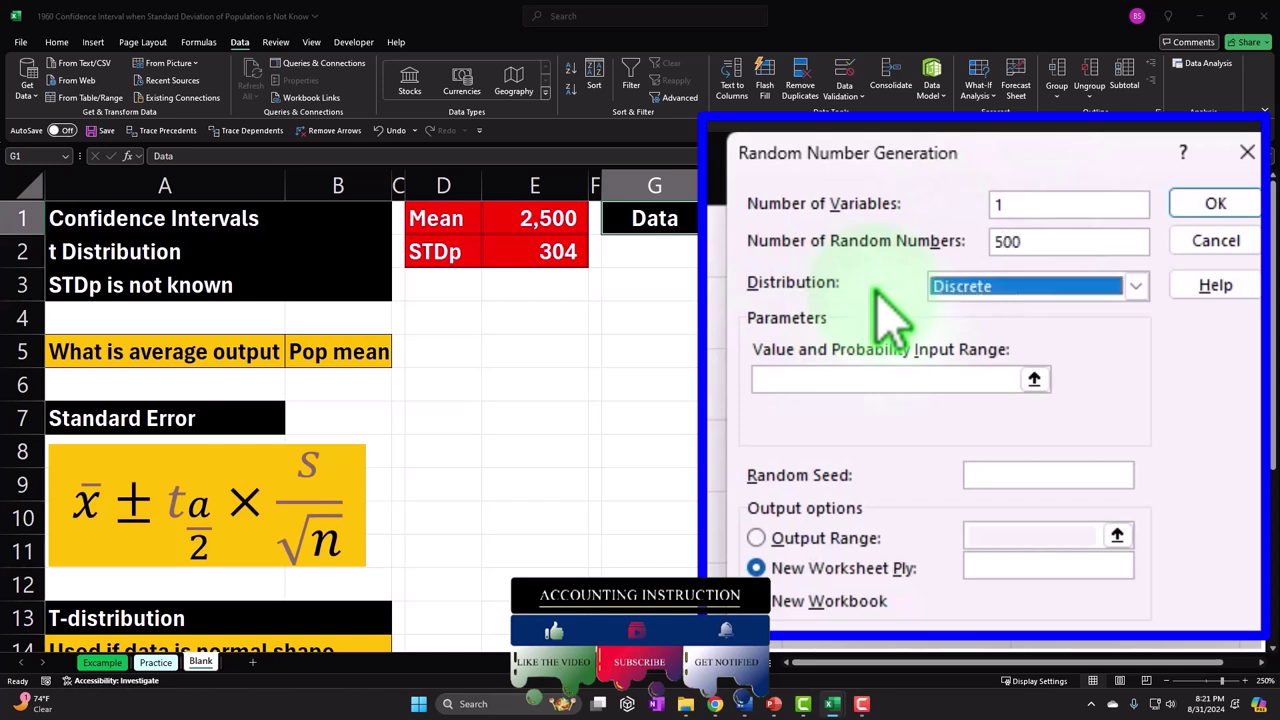
{"action": "left_click", "coordinate": [1136, 287]}
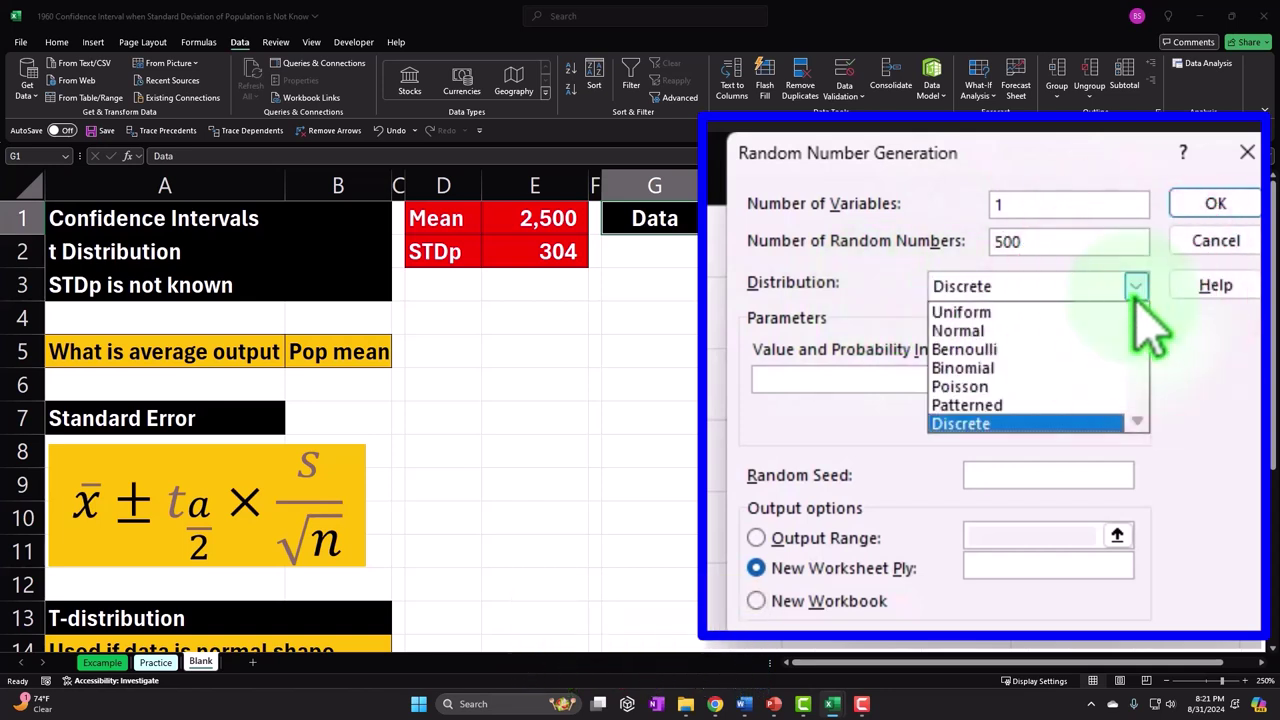
{"action": "left_click_drag", "start_coordinate": [1134, 310], "coordinate": [1093, 332]}
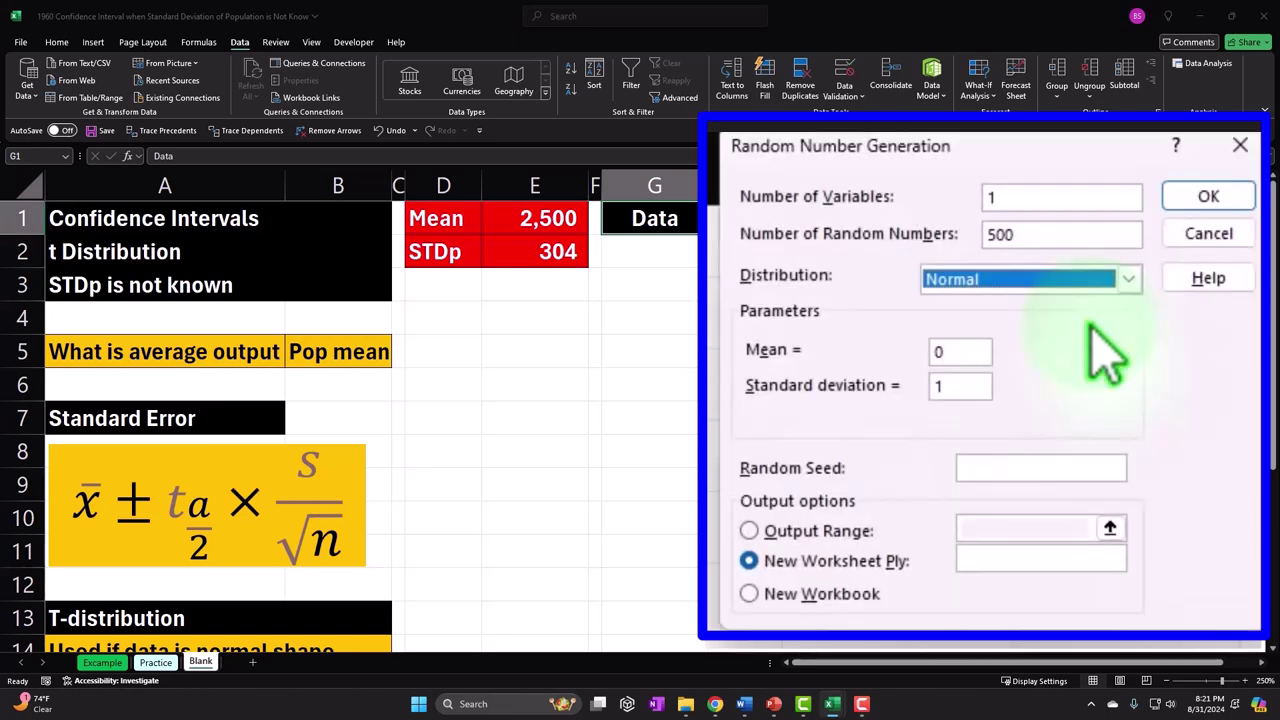
Use mean 2500 and standard deviation 304, output to G2, and generate the values.
{"action": "left_click", "coordinate": [968, 352]}
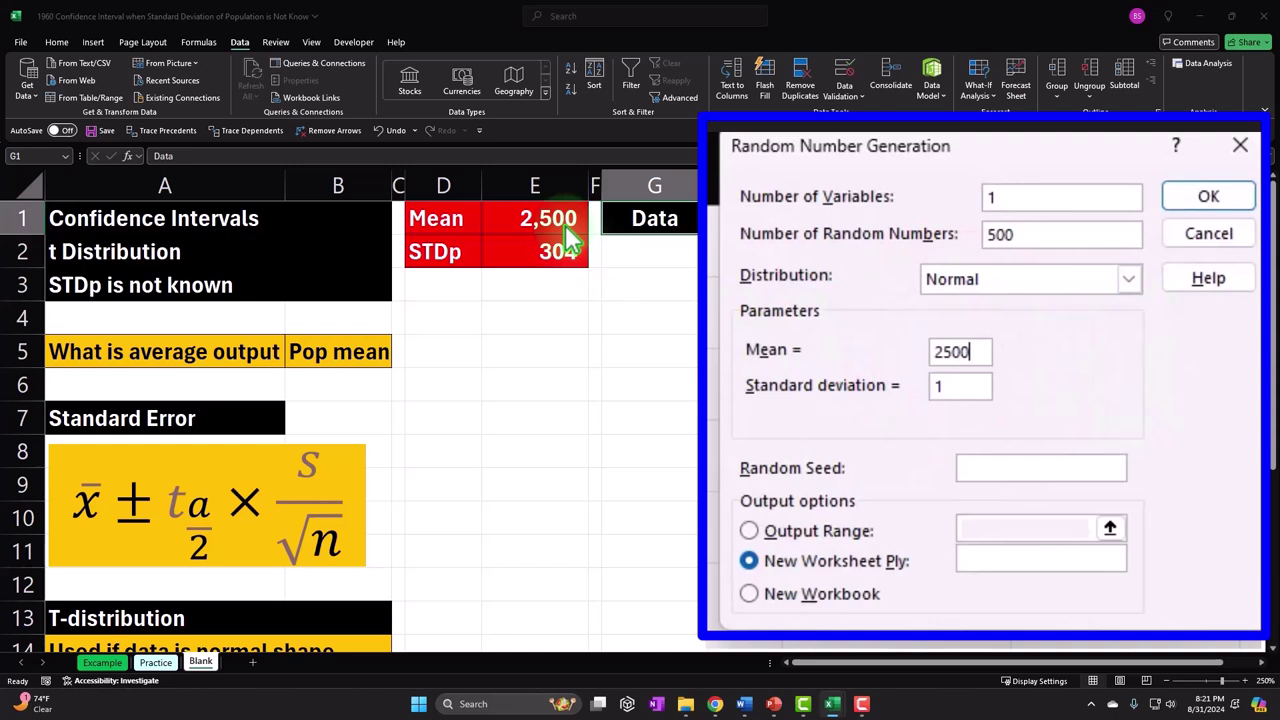
{"action": "left_click", "coordinate": [955, 386]}
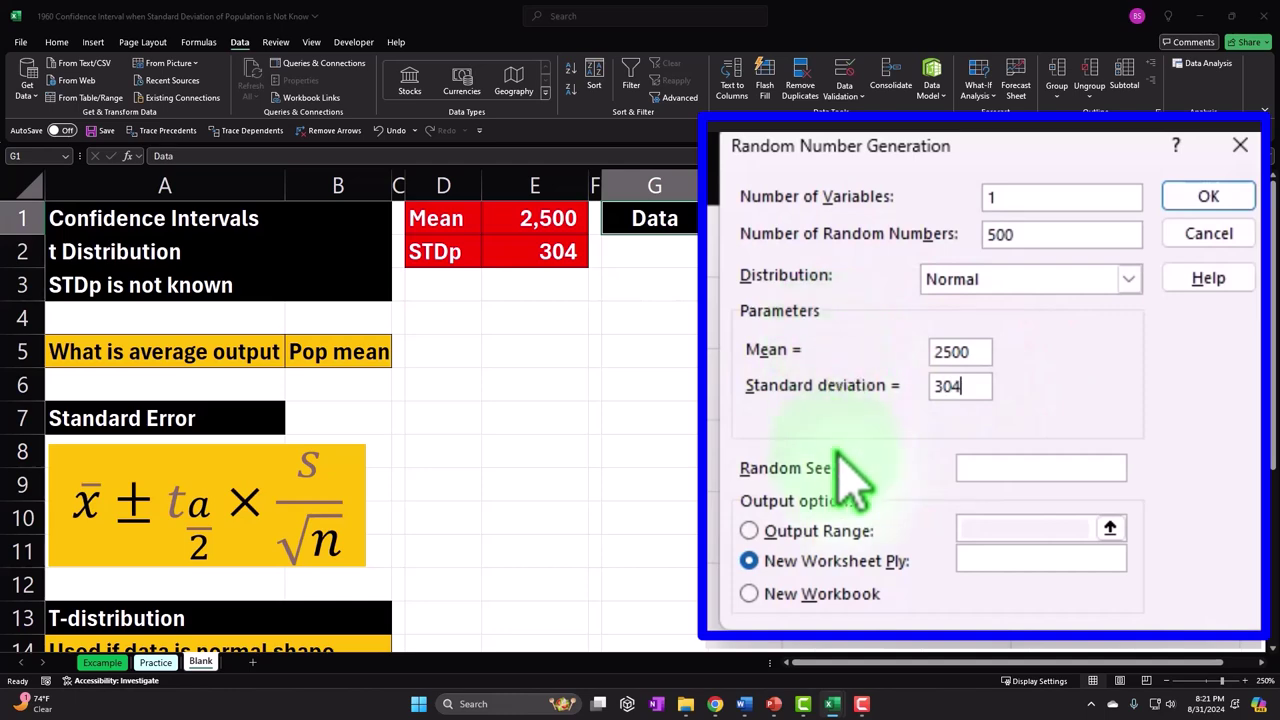
{"action": "left_click", "coordinate": [749, 531]}
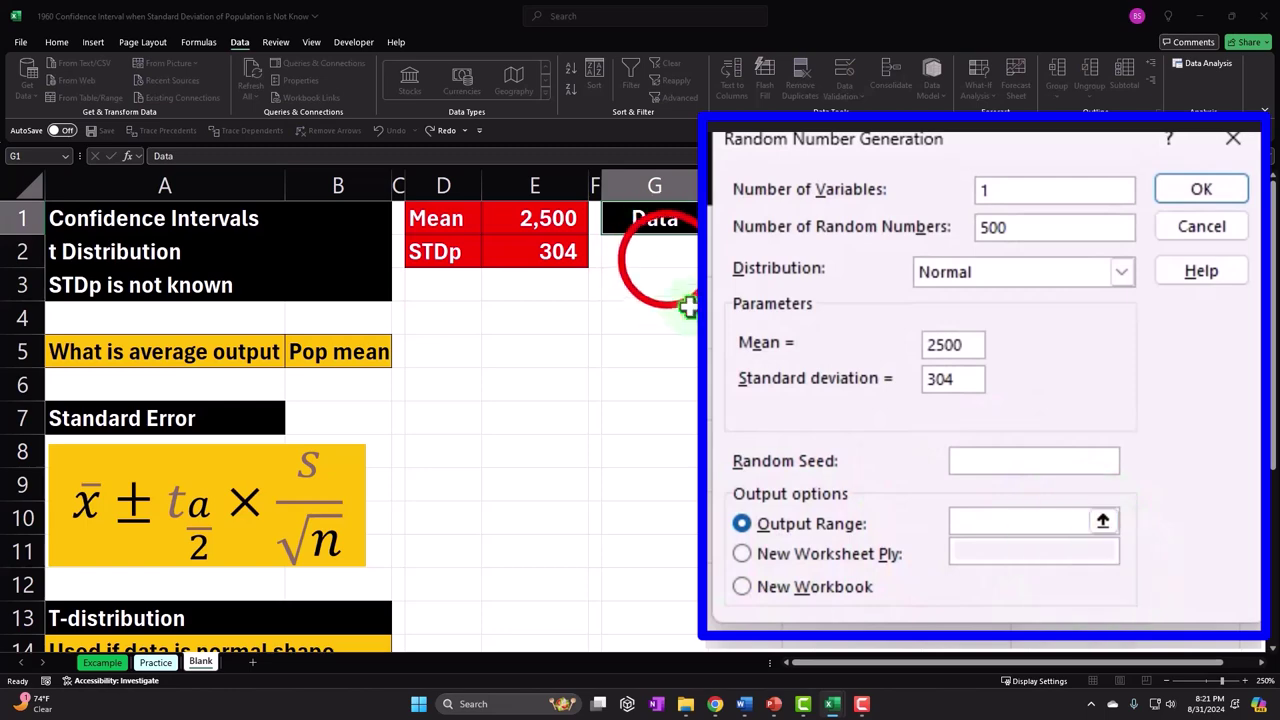
{"action": "left_click", "coordinate": [664, 257]}
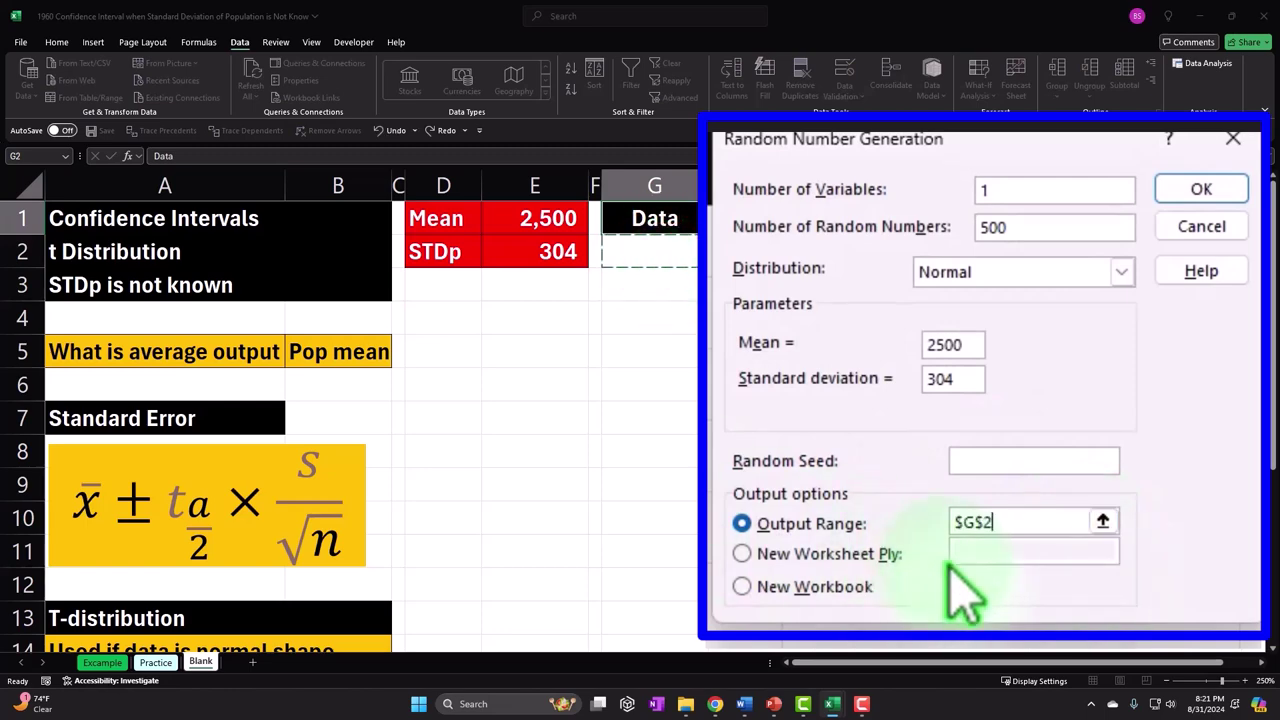
{"action": "left_click", "coordinate": [1201, 189]}
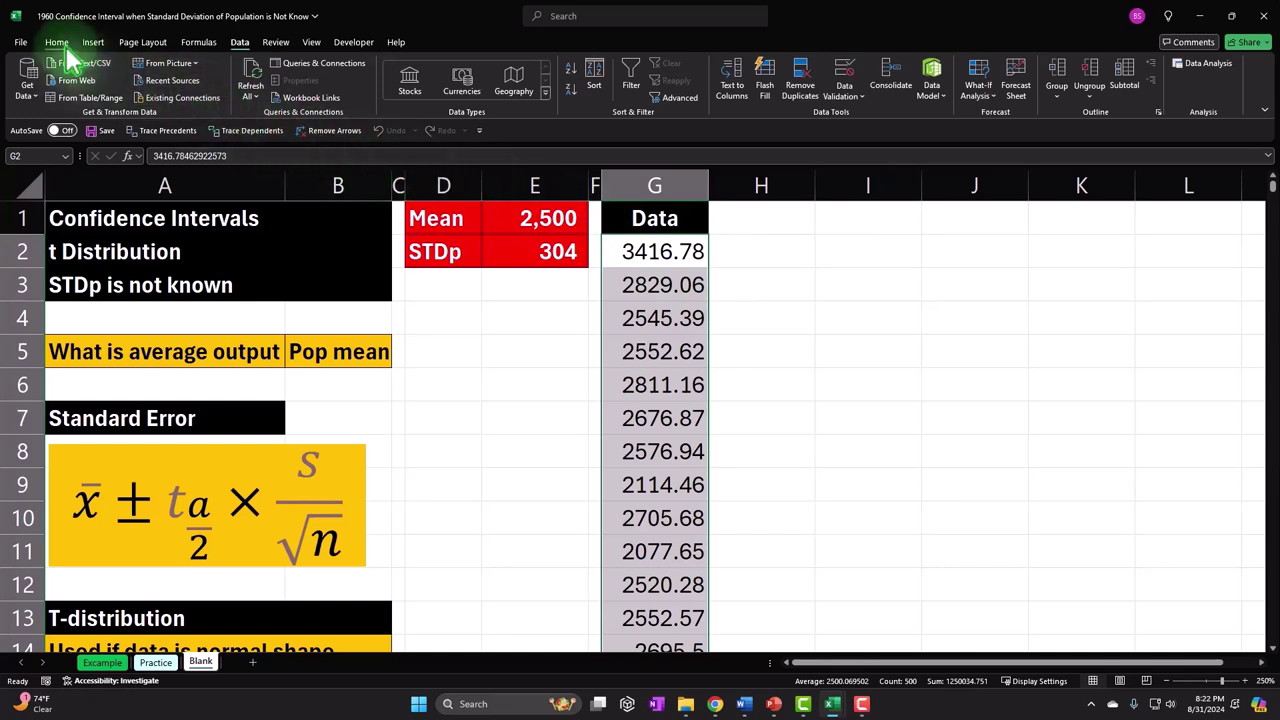
Format the column G data as Currency with no symbol, 0 decimals, red bracketed negatives.
{"action": "right_click", "coordinate": [616, 262]}
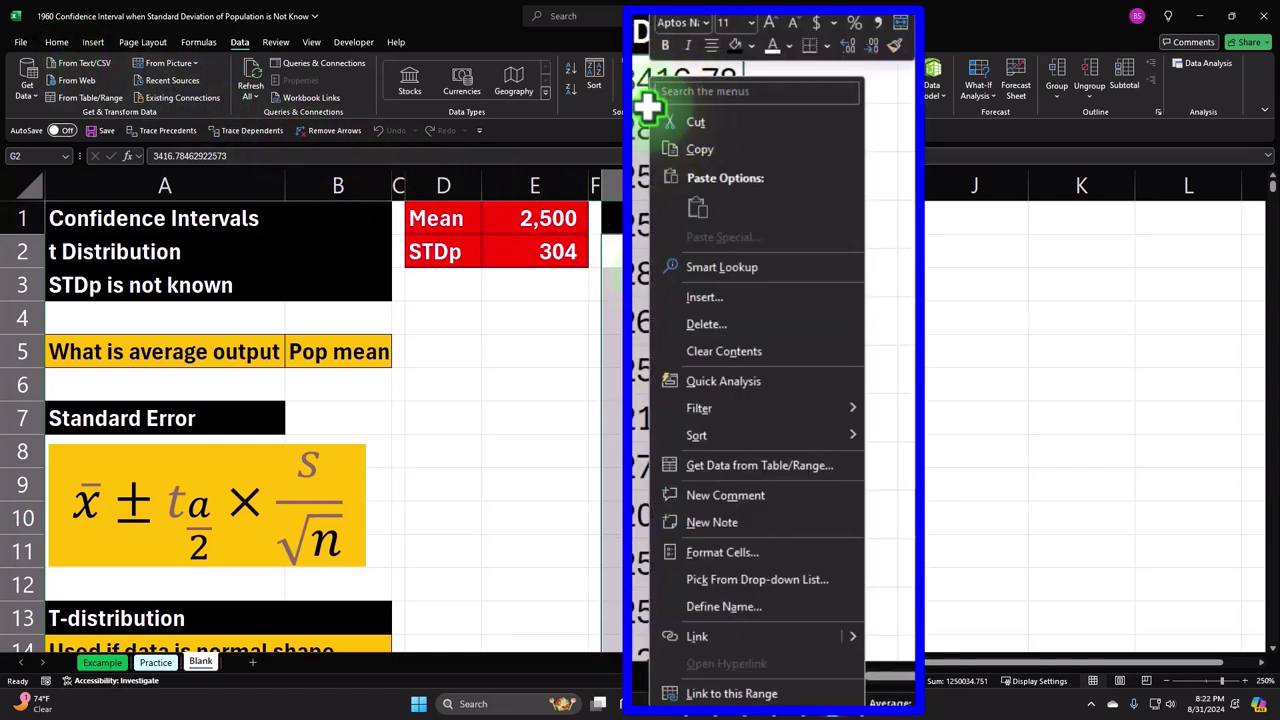
{"action": "left_click", "coordinate": [731, 553]}
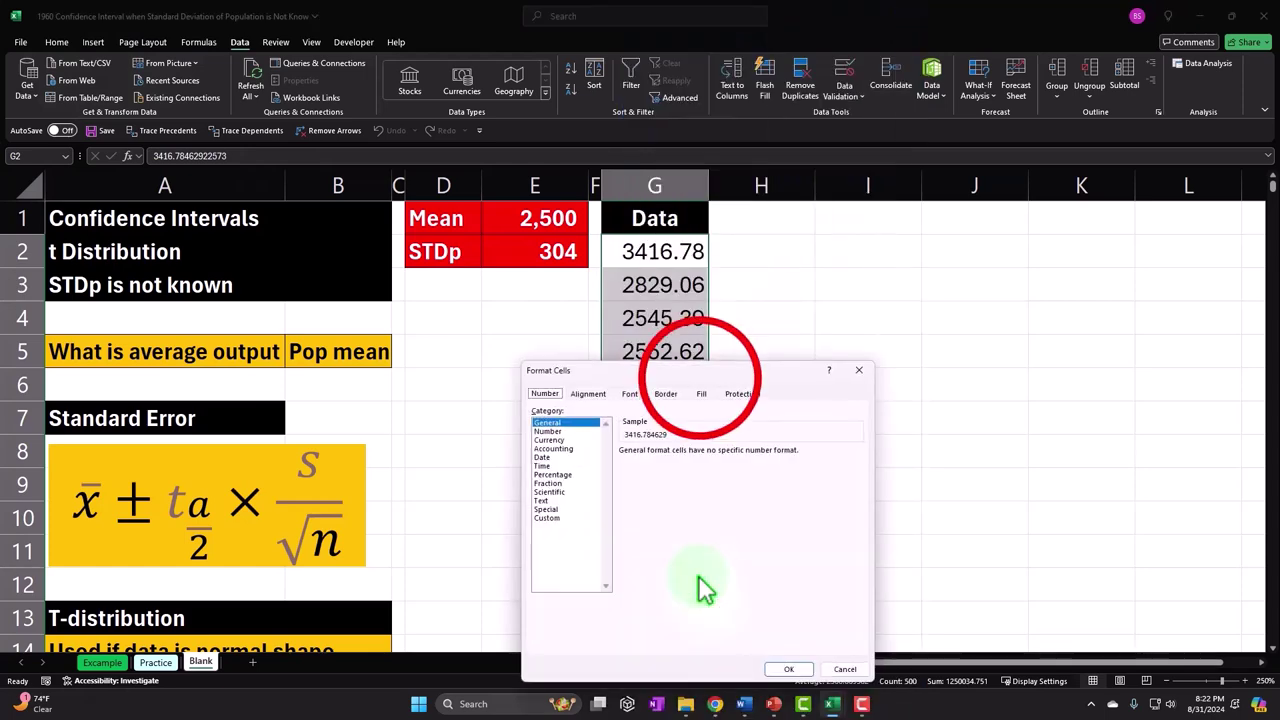
{"action": "left_click_drag", "start_coordinate": [701, 384], "coordinate": [928, 243]}
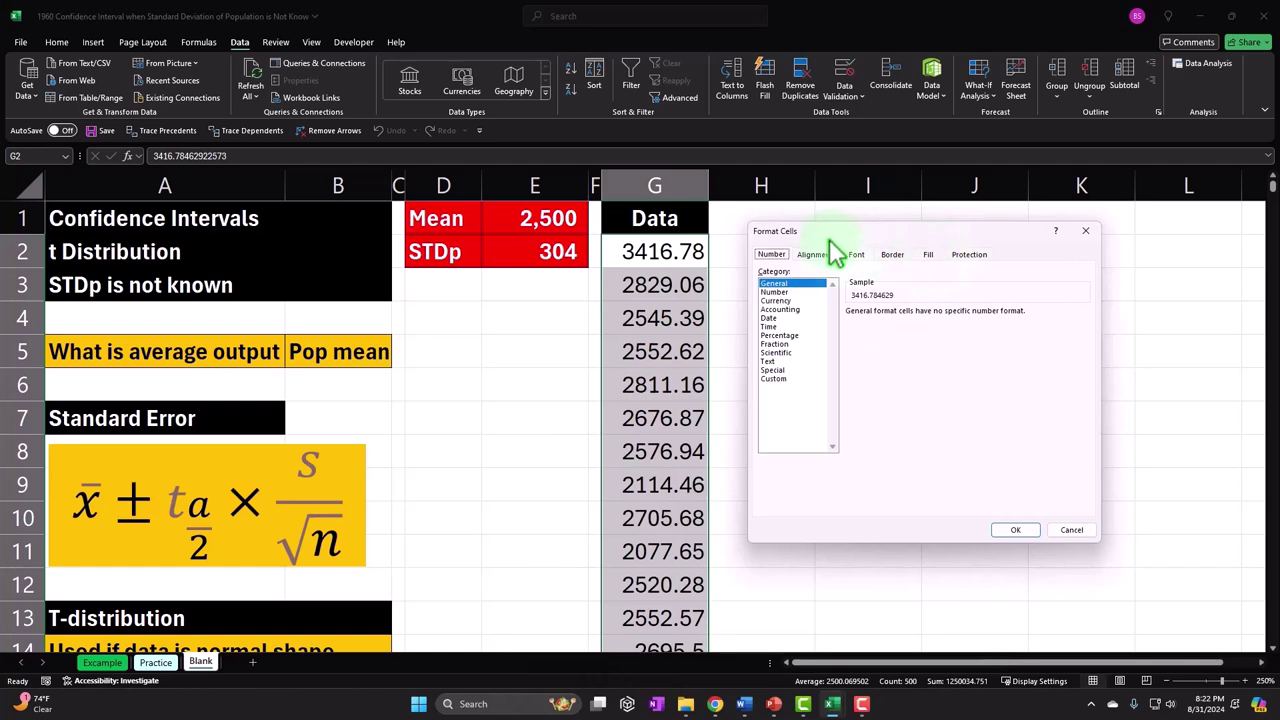
{"action": "left_click", "coordinate": [775, 300]}
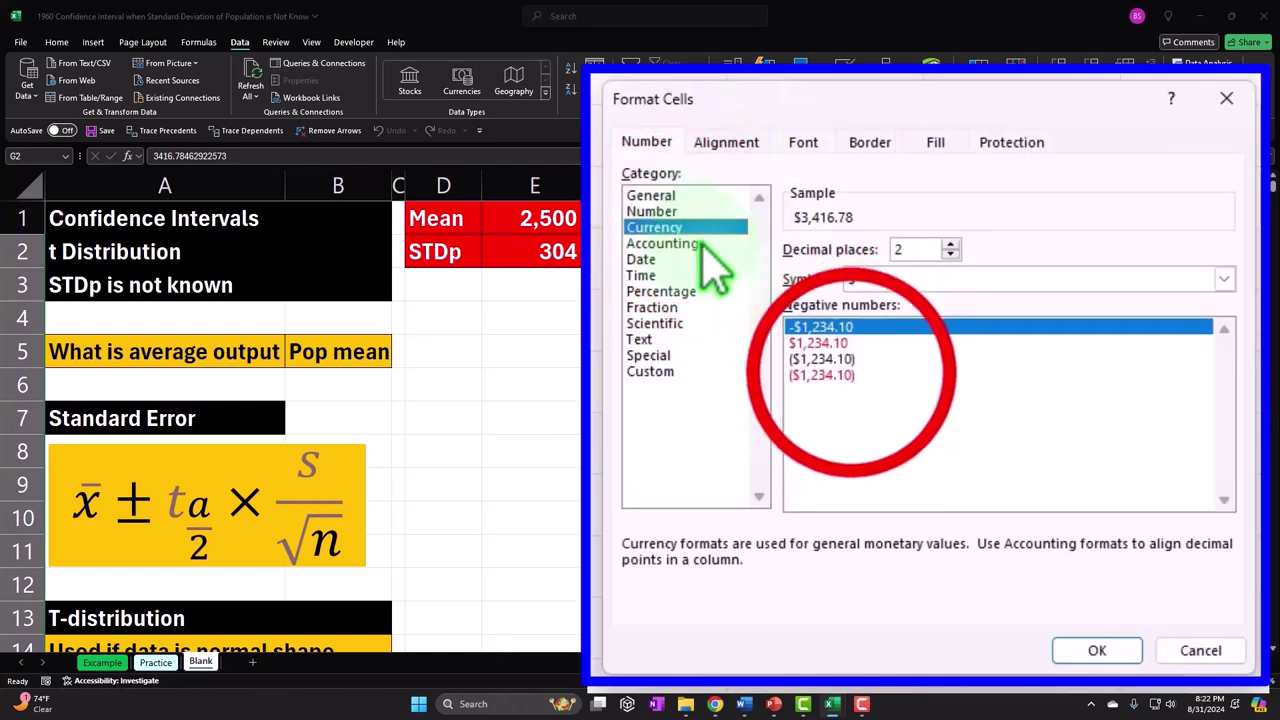
{"action": "left_click", "coordinate": [852, 374]}
{"action": "left_click", "coordinate": [888, 281]}
{"action": "left_click", "coordinate": [887, 306]}
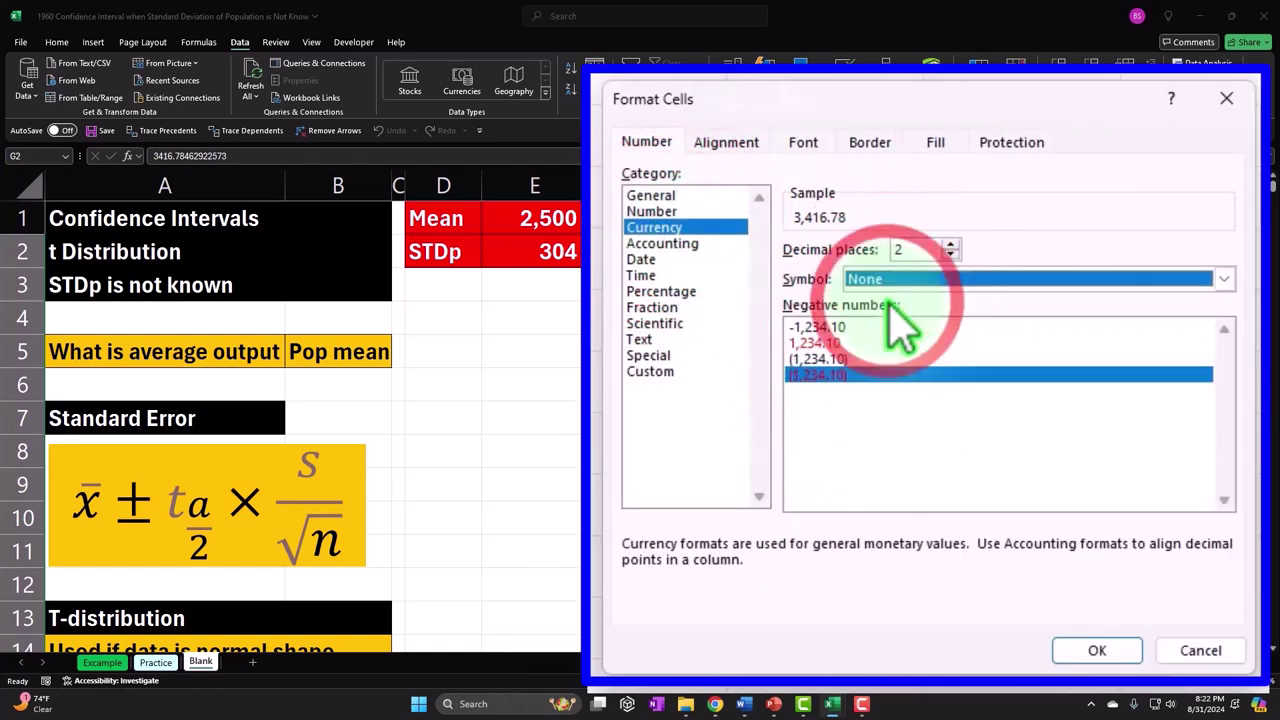
{"action": "left_click", "coordinate": [950, 255]}
{"action": "left_click", "coordinate": [950, 255]}
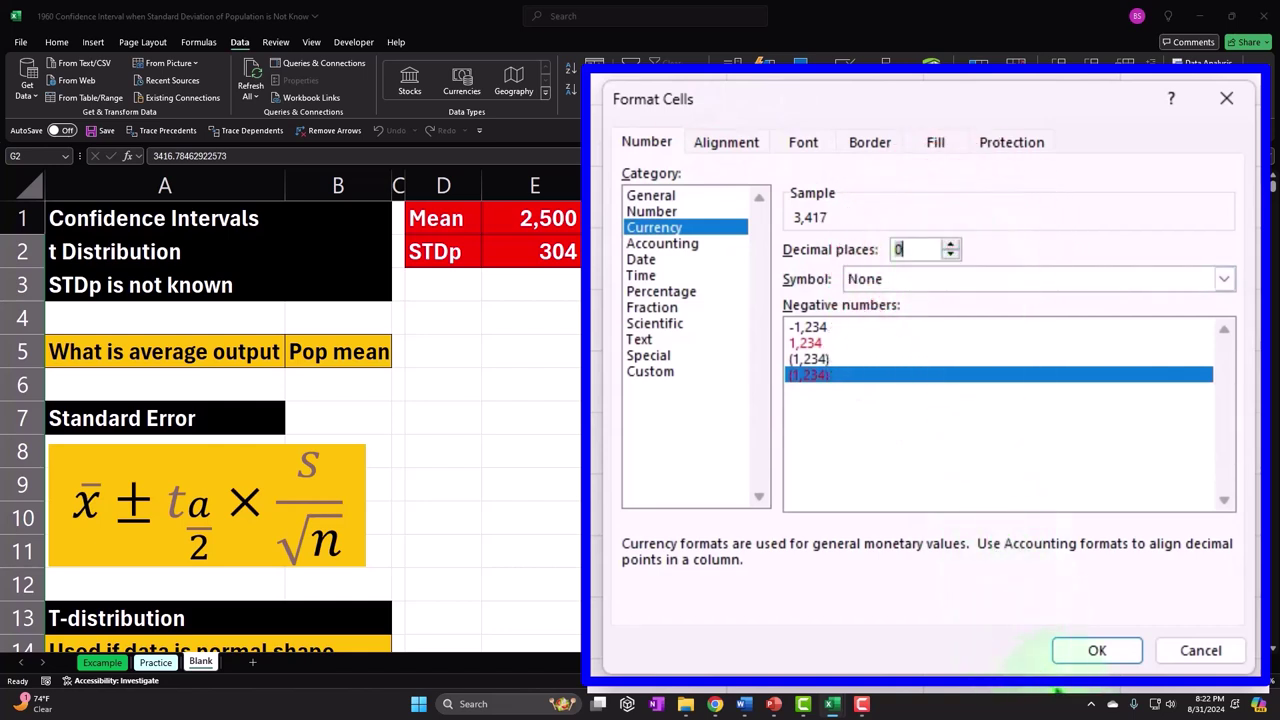
{"action": "left_click", "coordinate": [1095, 650]}
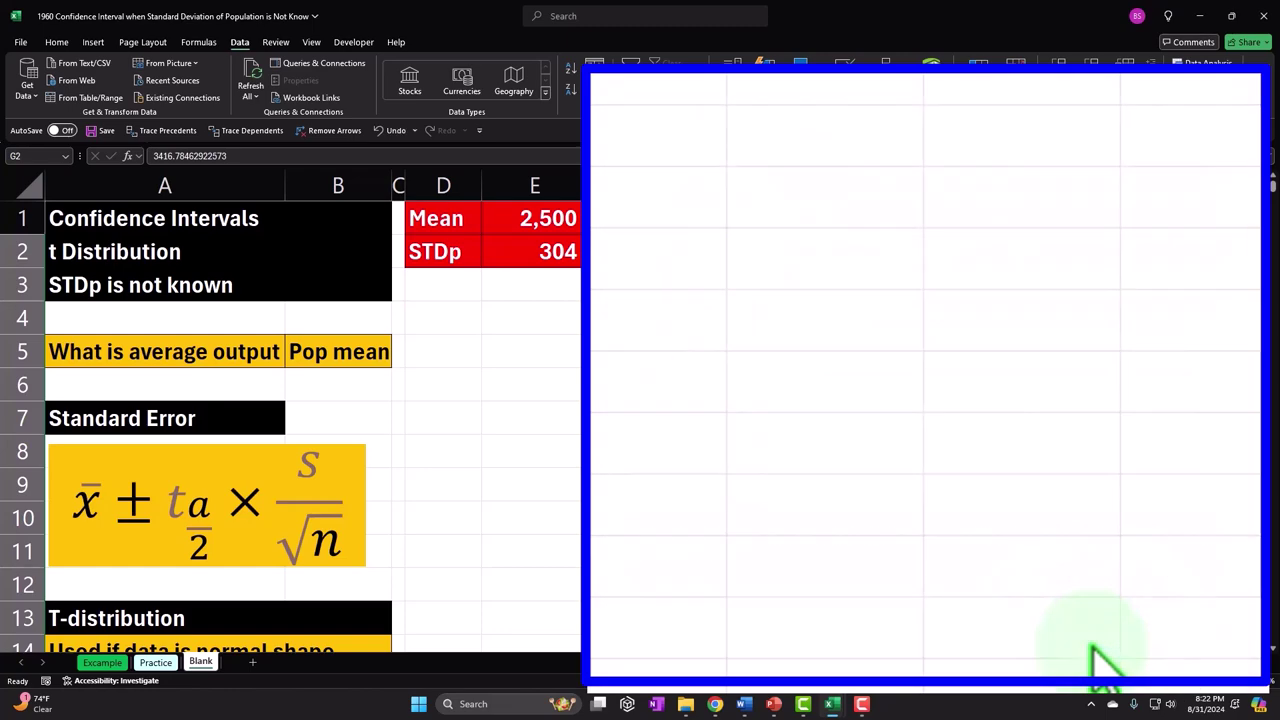
AutoFit column G's width to its whole-number Data values.
{"action": "left_click", "coordinate": [150, 110]}
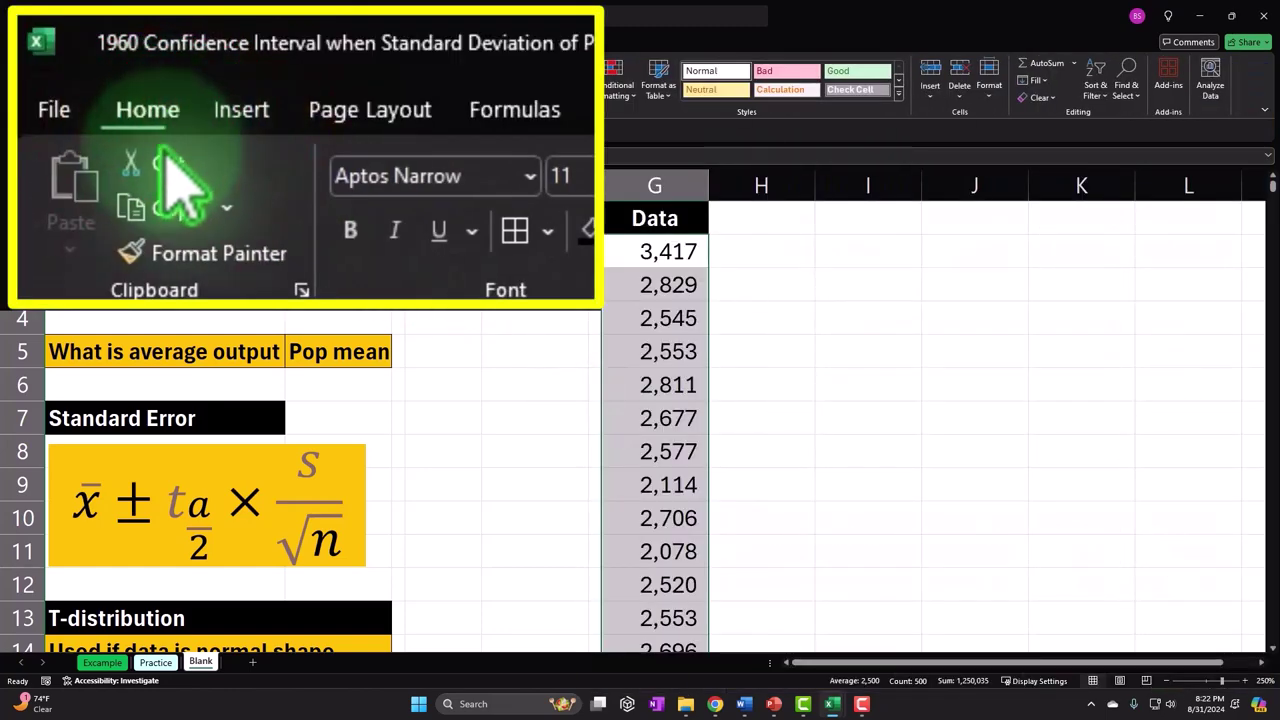
{"action": "left_click", "coordinate": [531, 290]}
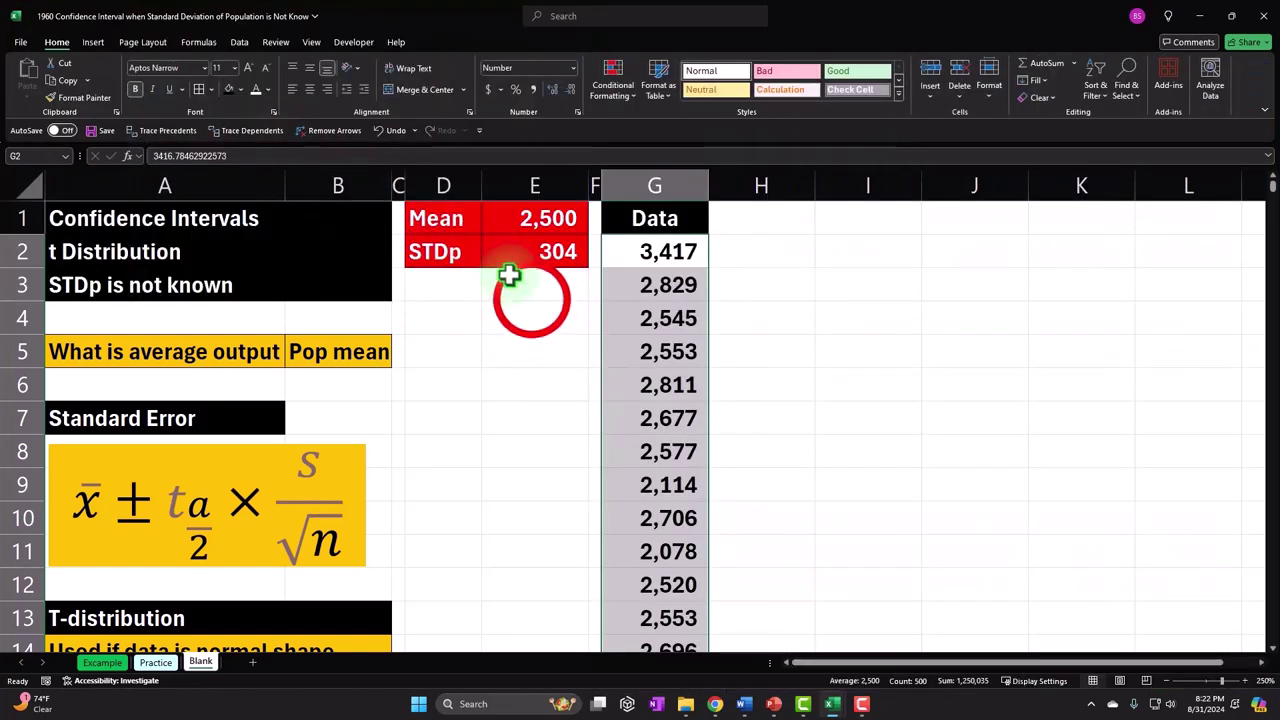
{"action": "double_click", "coordinate": [708, 189]}
{"action": "left_click", "coordinate": [648, 251]}
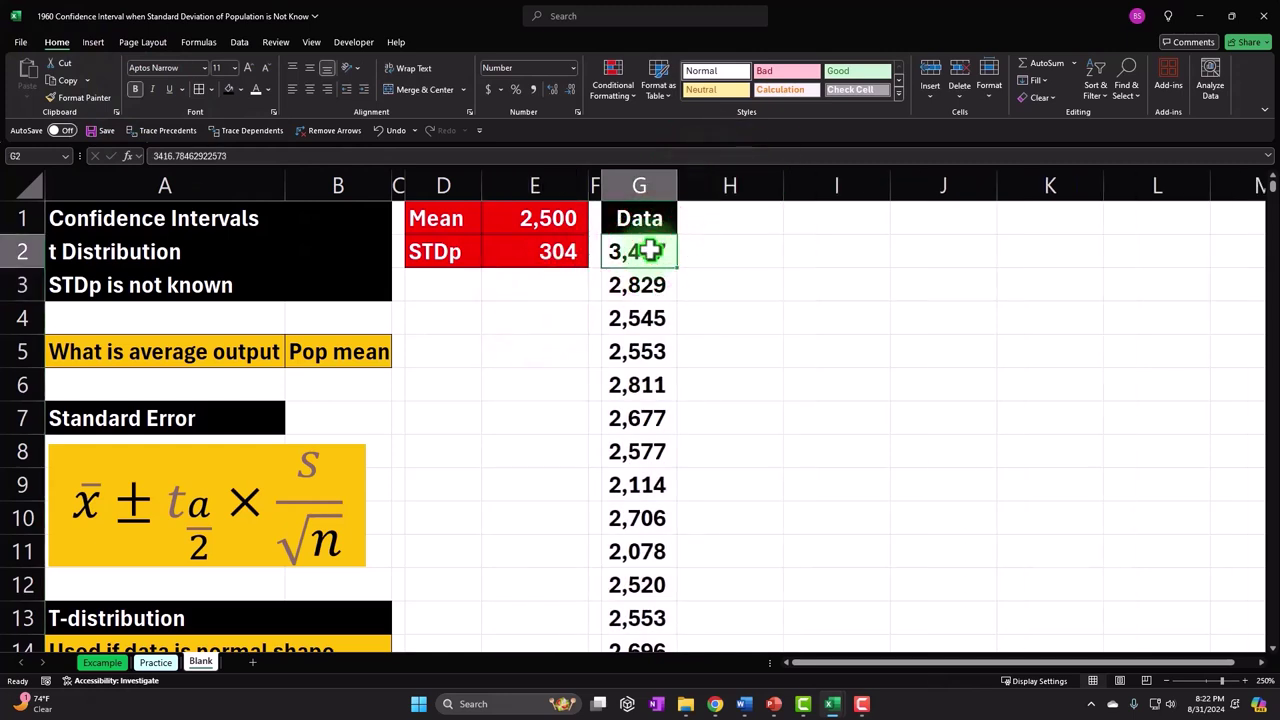
{"action": "key", "text": "ctrl+shift+Right"}
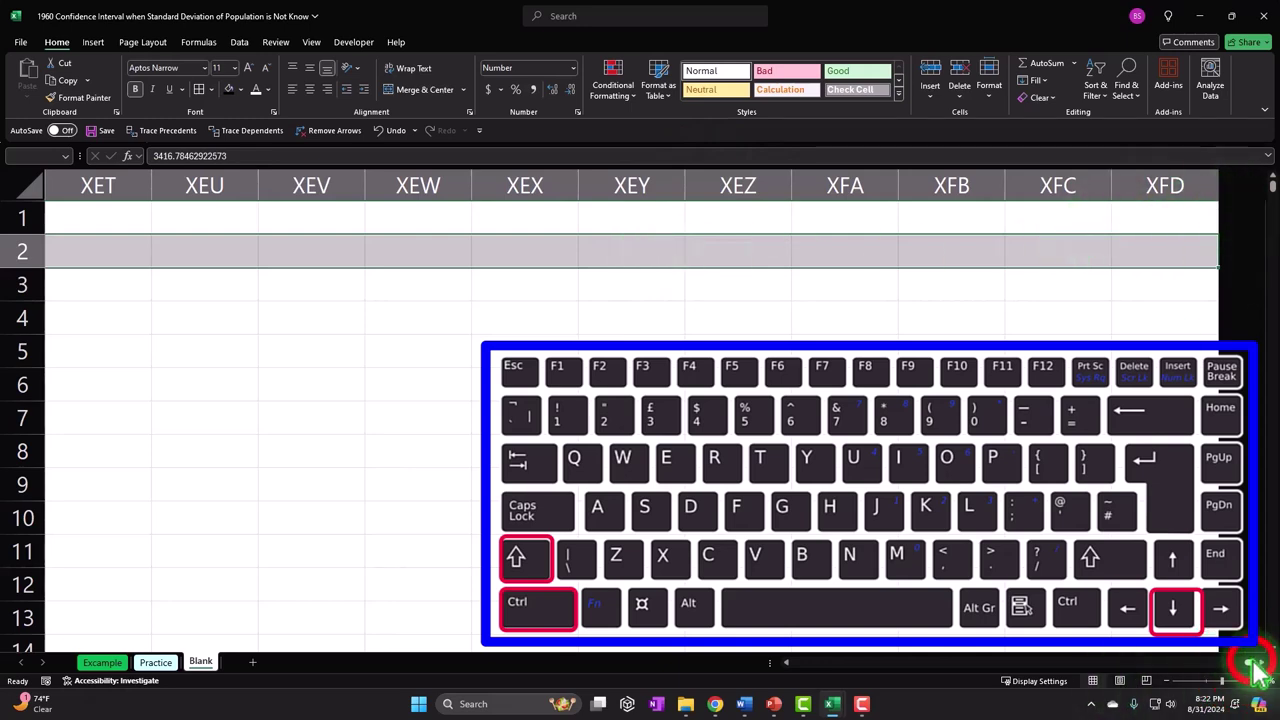
Select the Data values G2:G501 and give them a standard red fill.
{"action": "key", "text": "ctrl+BackSpace"}
{"action": "left_click", "coordinate": [650, 257]}
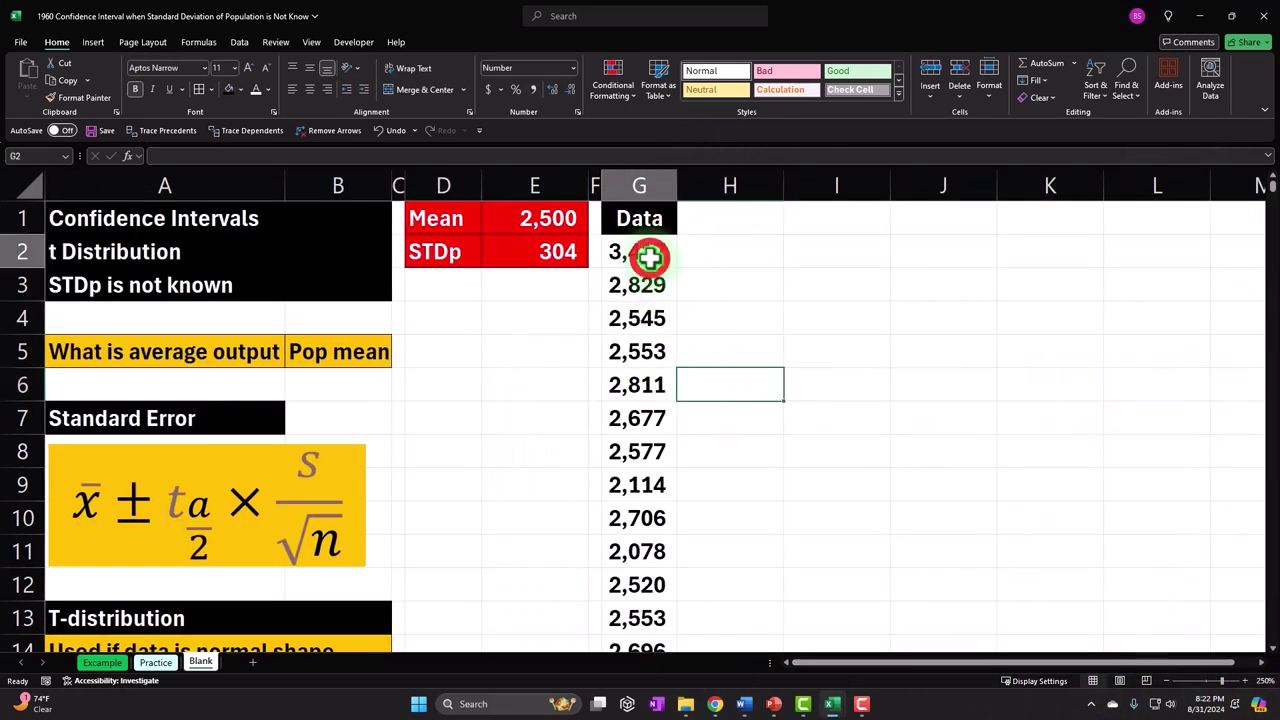
{"action": "key", "text": "ctrl+shift+Down"}
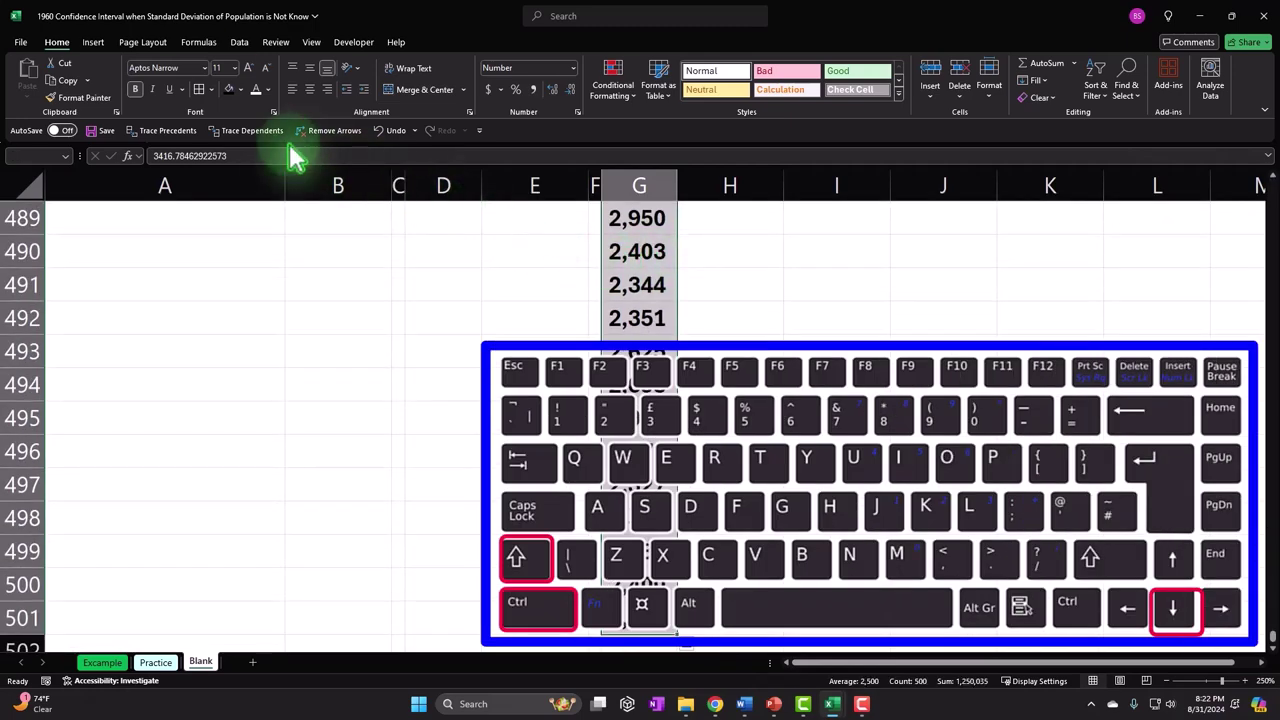
{"action": "key", "text": "ctrl+BackSpace"}
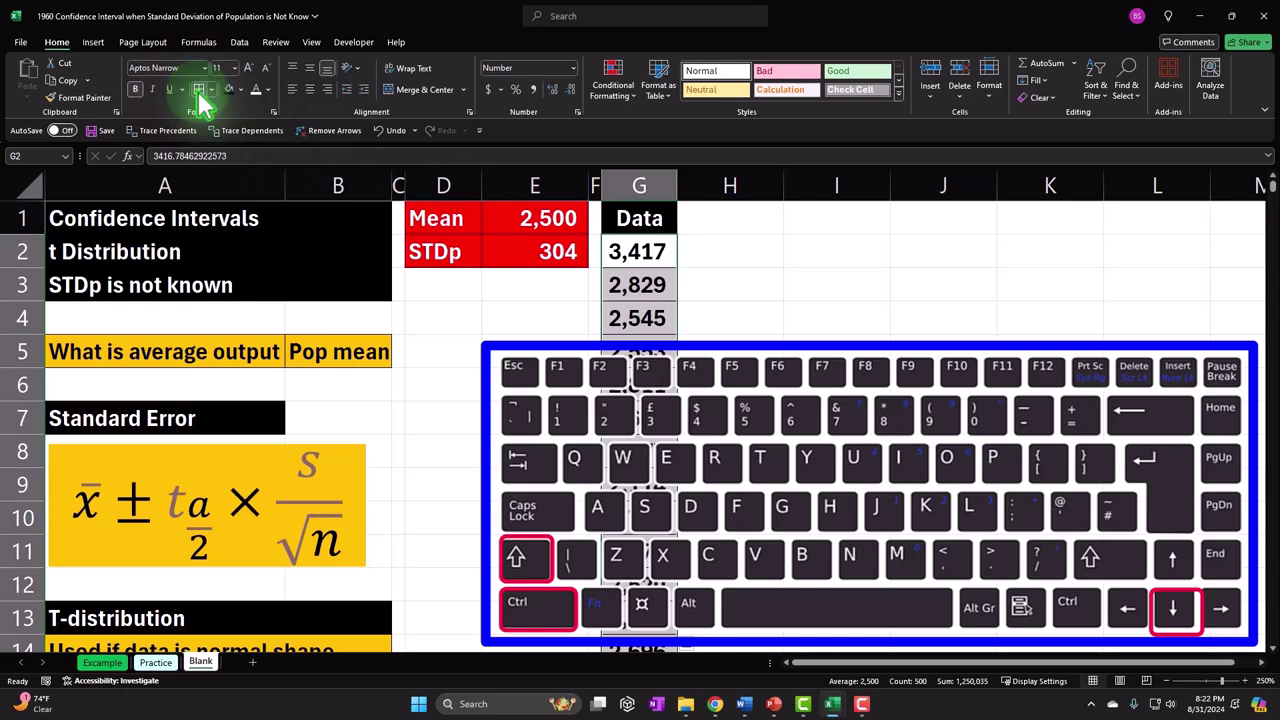
{"action": "left_click", "coordinate": [239, 89]}
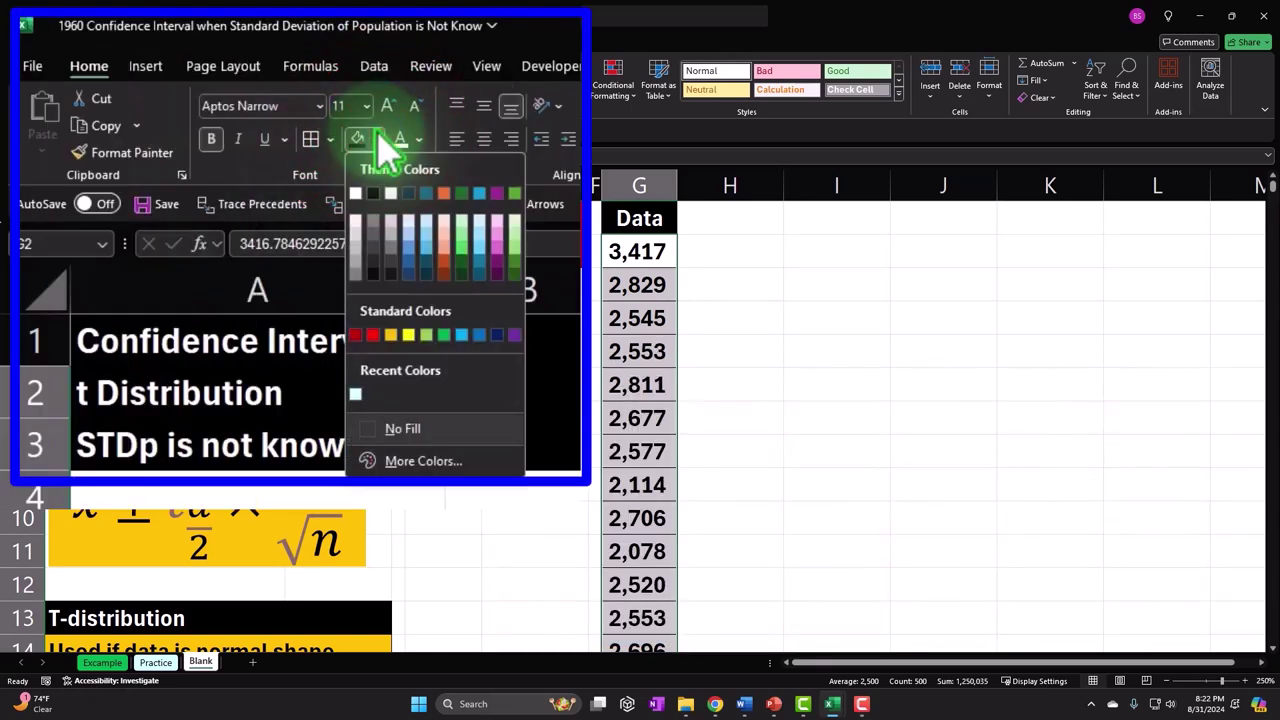
{"action": "left_click", "coordinate": [372, 335]}
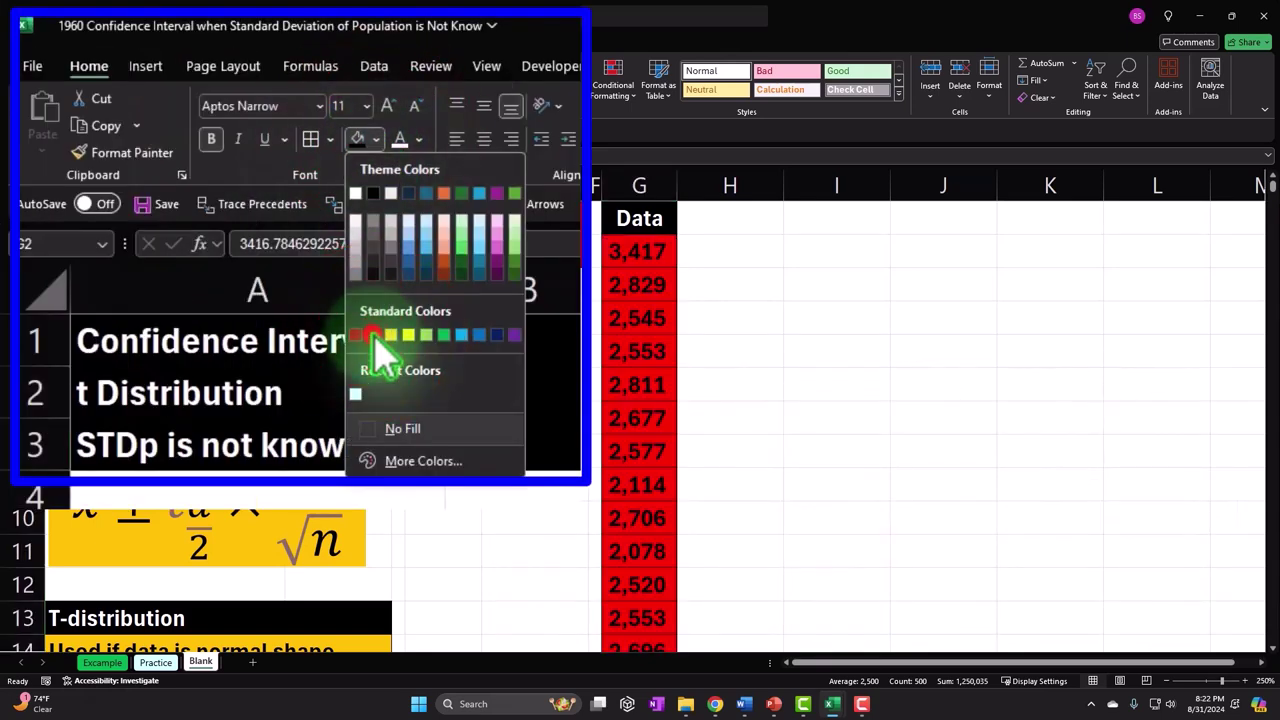
{"action": "left_click", "coordinate": [372, 335]}
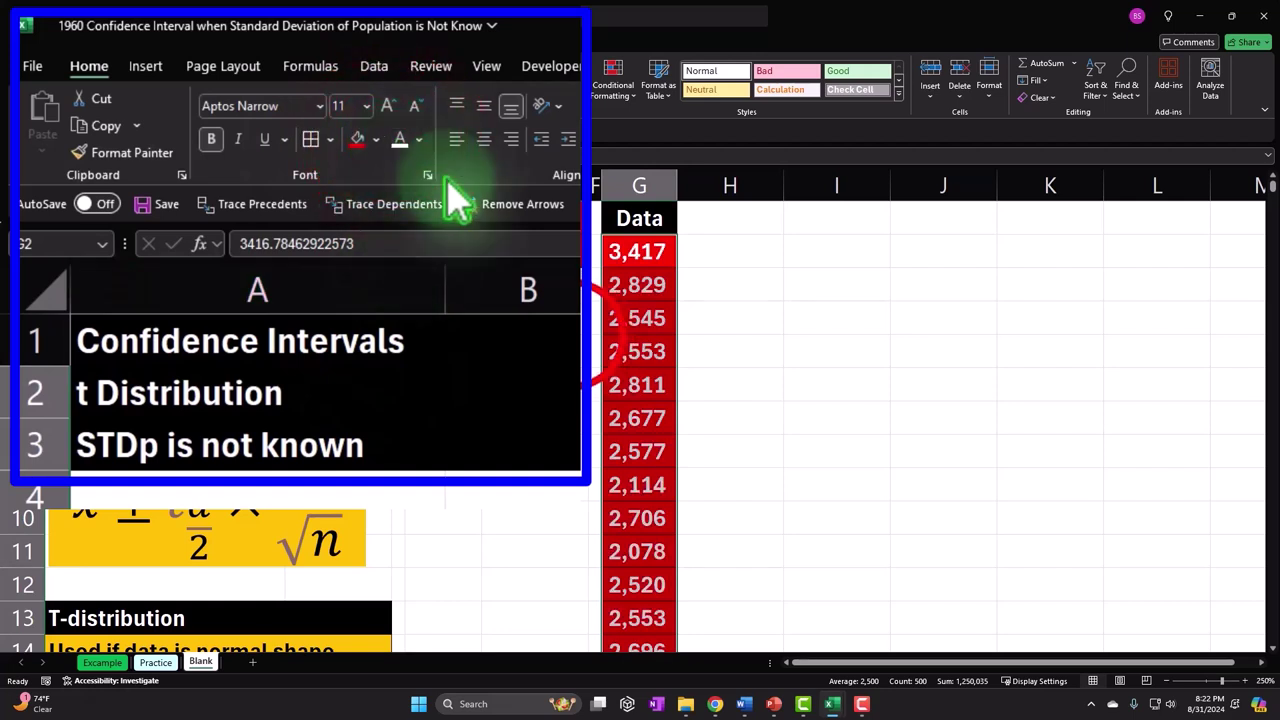
{"action": "left_click", "coordinate": [560, 351]}
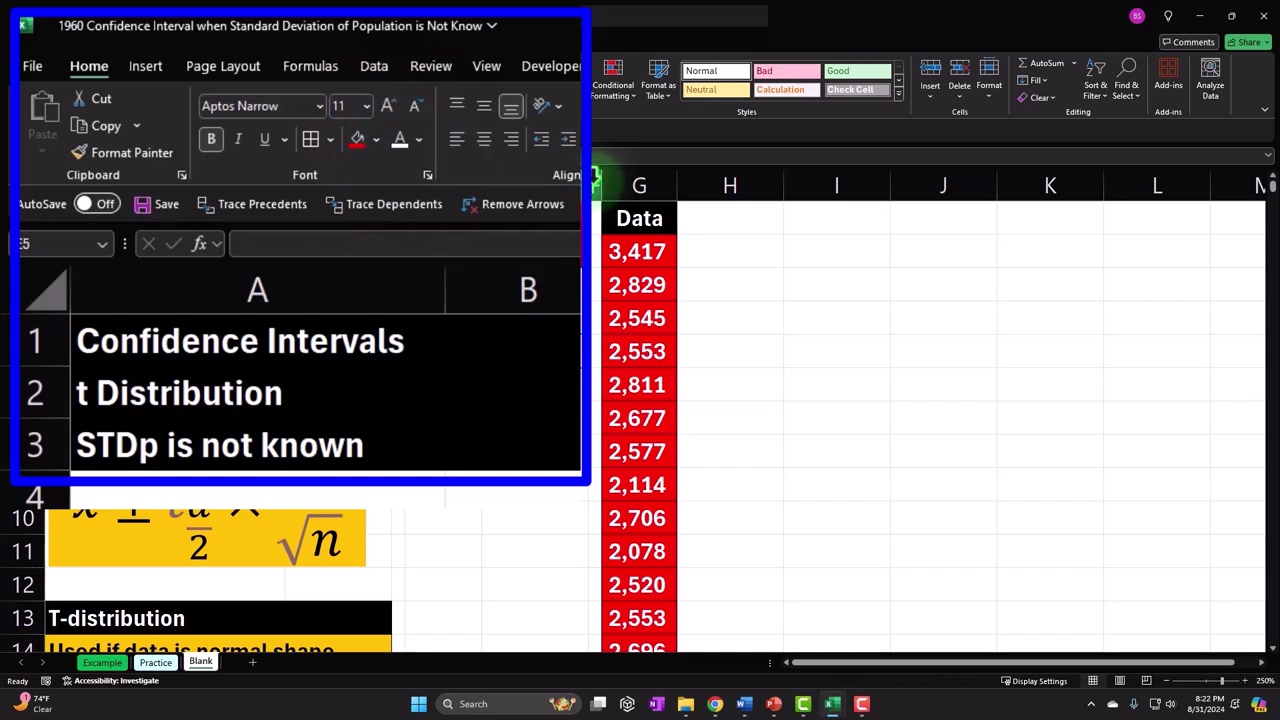
Format Paint column F's narrow spacer width onto column H.
{"action": "left_click_drag", "start_coordinate": [500, 218], "coordinate": [560, 251]}
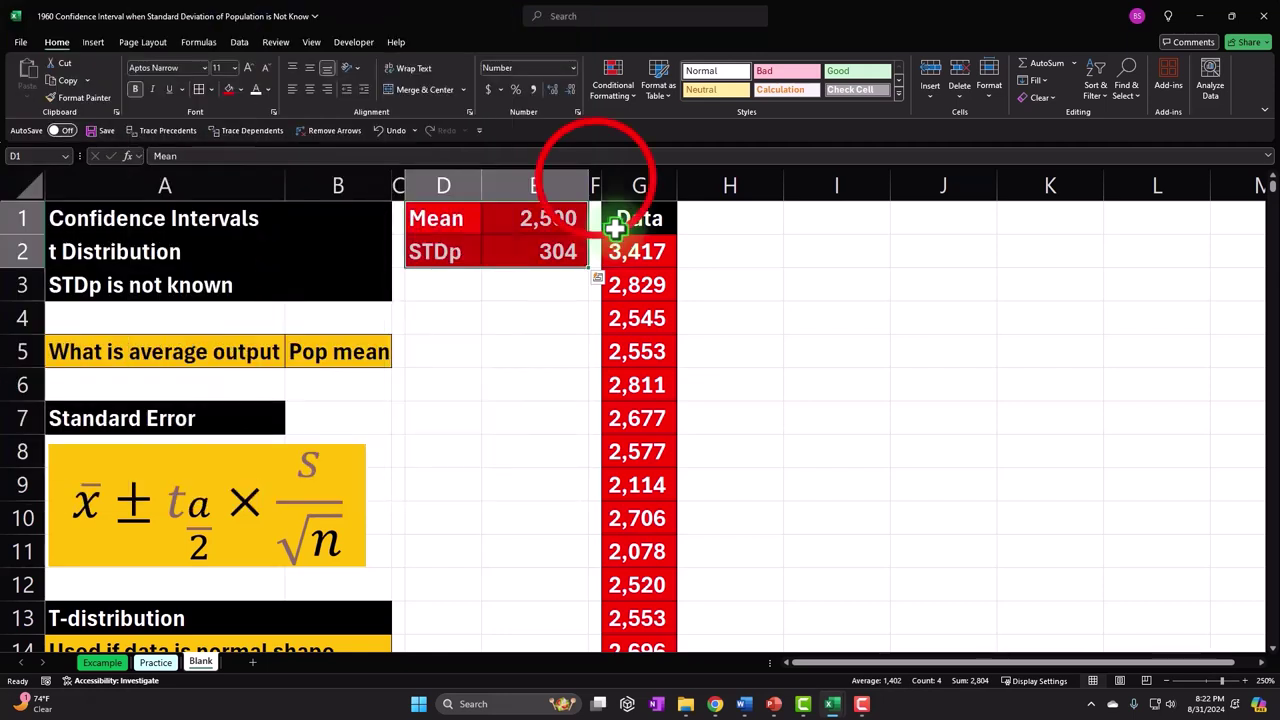
{"action": "left_click", "coordinate": [595, 182]}
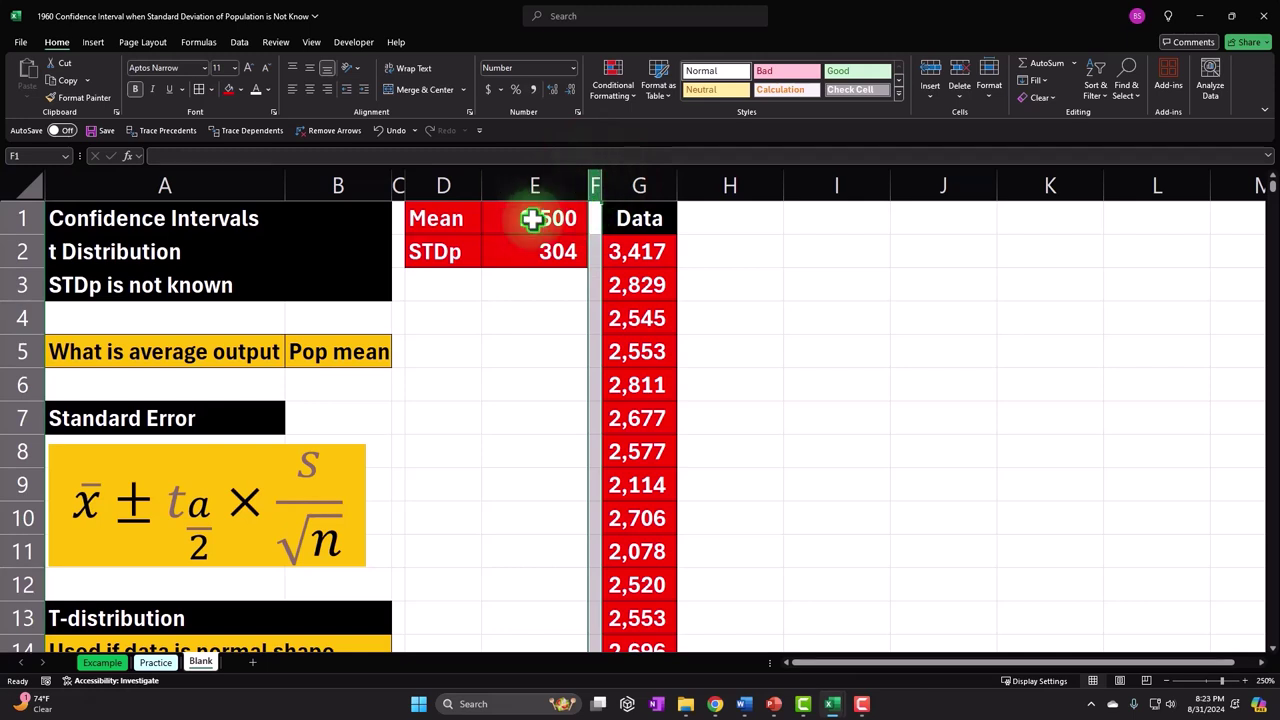
{"action": "left_click", "coordinate": [83, 97]}
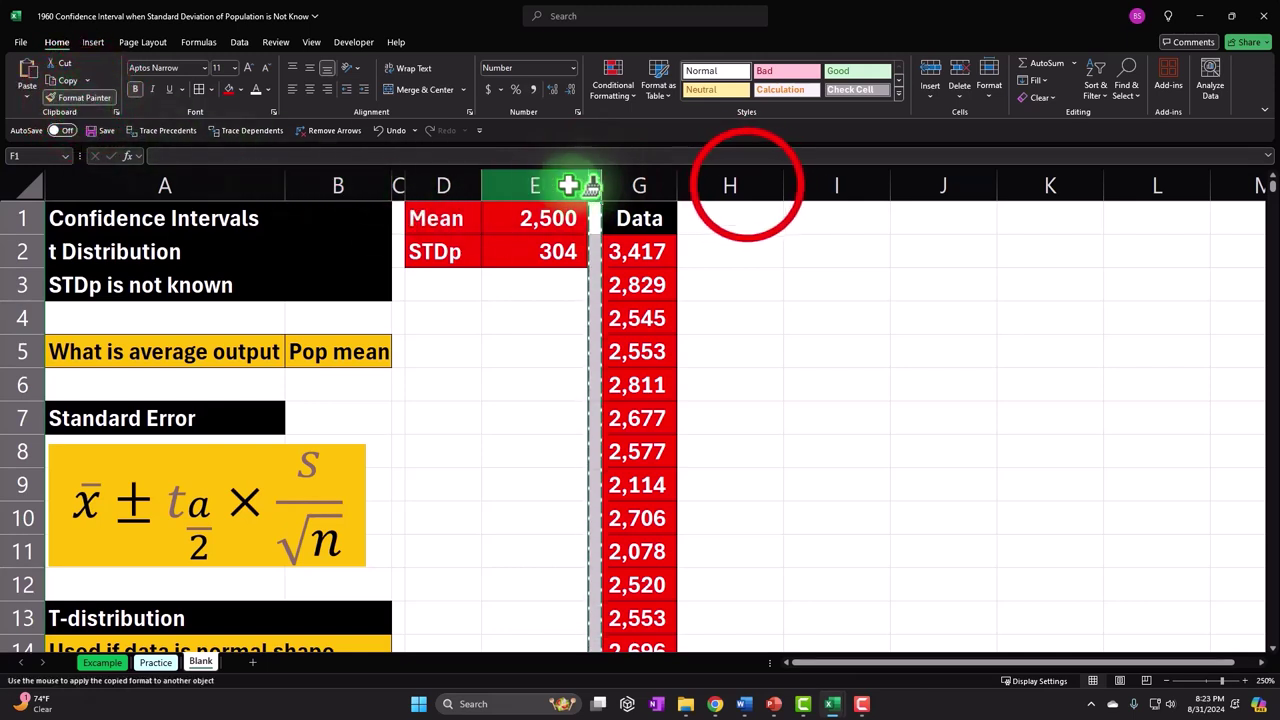
{"action": "left_click", "coordinate": [745, 186]}
Enter a 'Data Pop' header in I1 and give I1:J1 black fill with white text.
{"action": "left_click", "coordinate": [739, 219]}
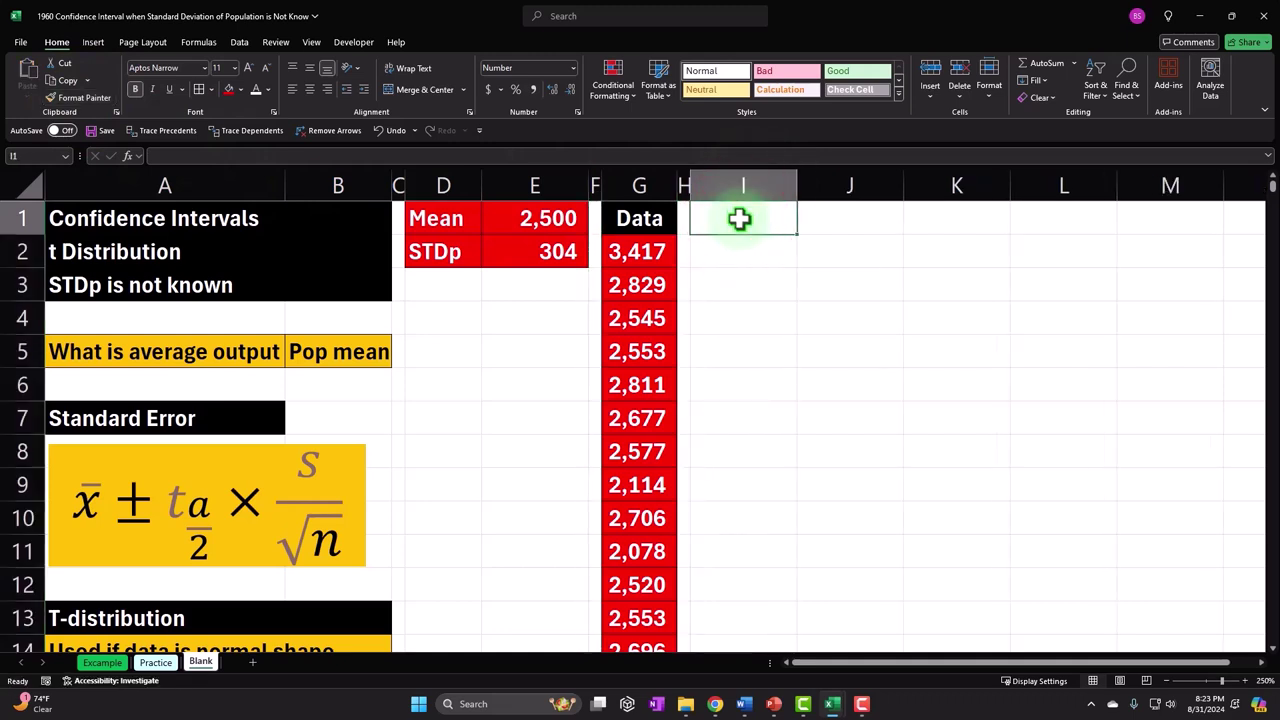
{"action": "type", "text": "Dat"}
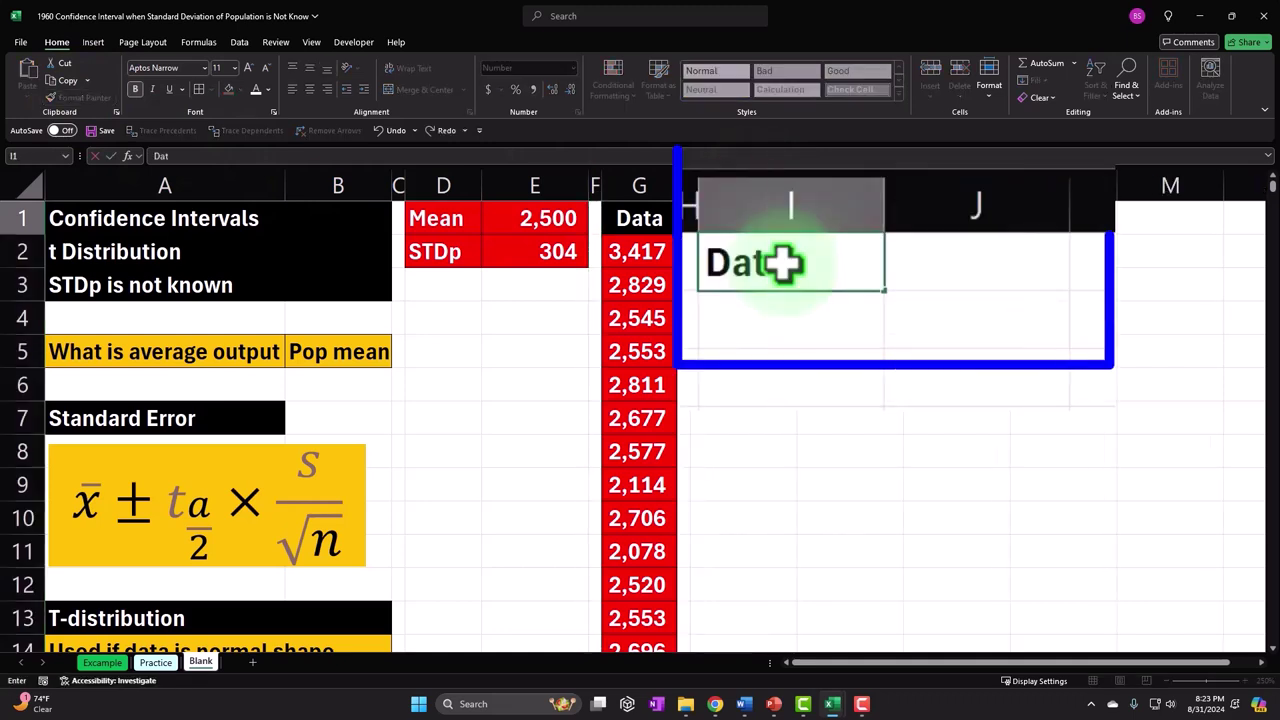
{"action": "type", "text": "a Pop"}
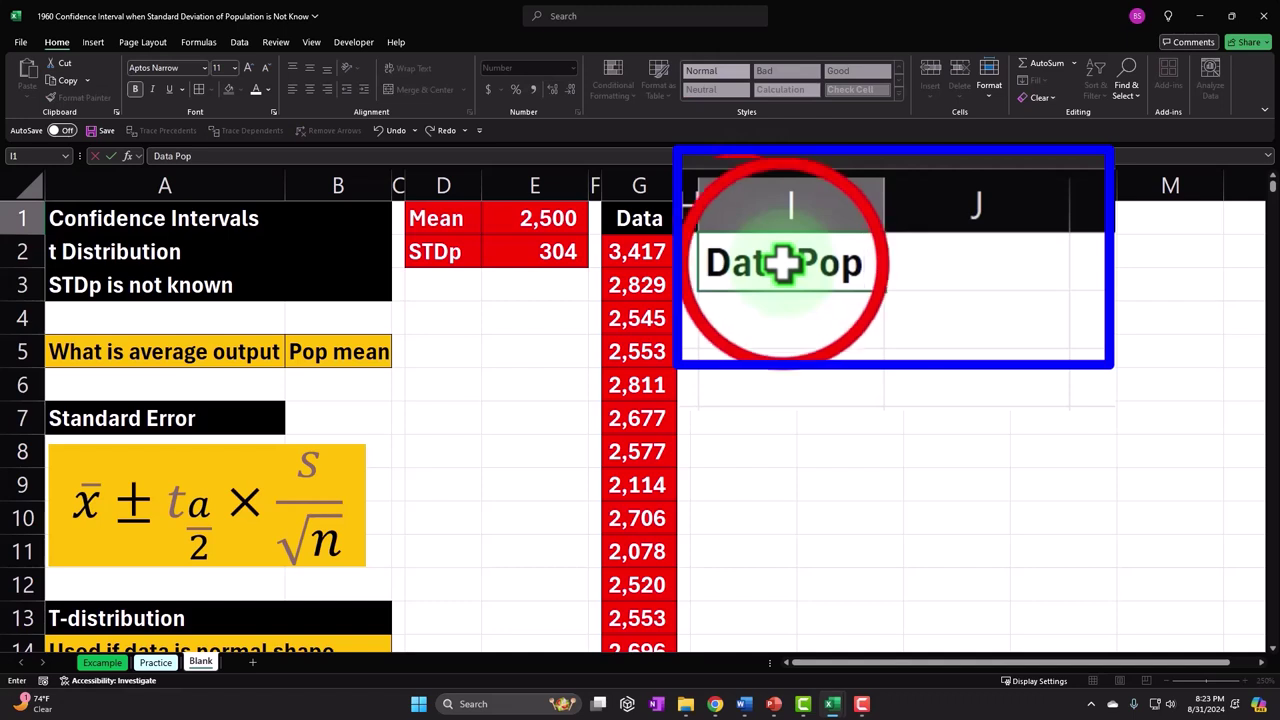
{"action": "key", "text": "Return"}
{"action": "left_click_drag", "start_coordinate": [771, 251], "coordinate": [932, 268]}
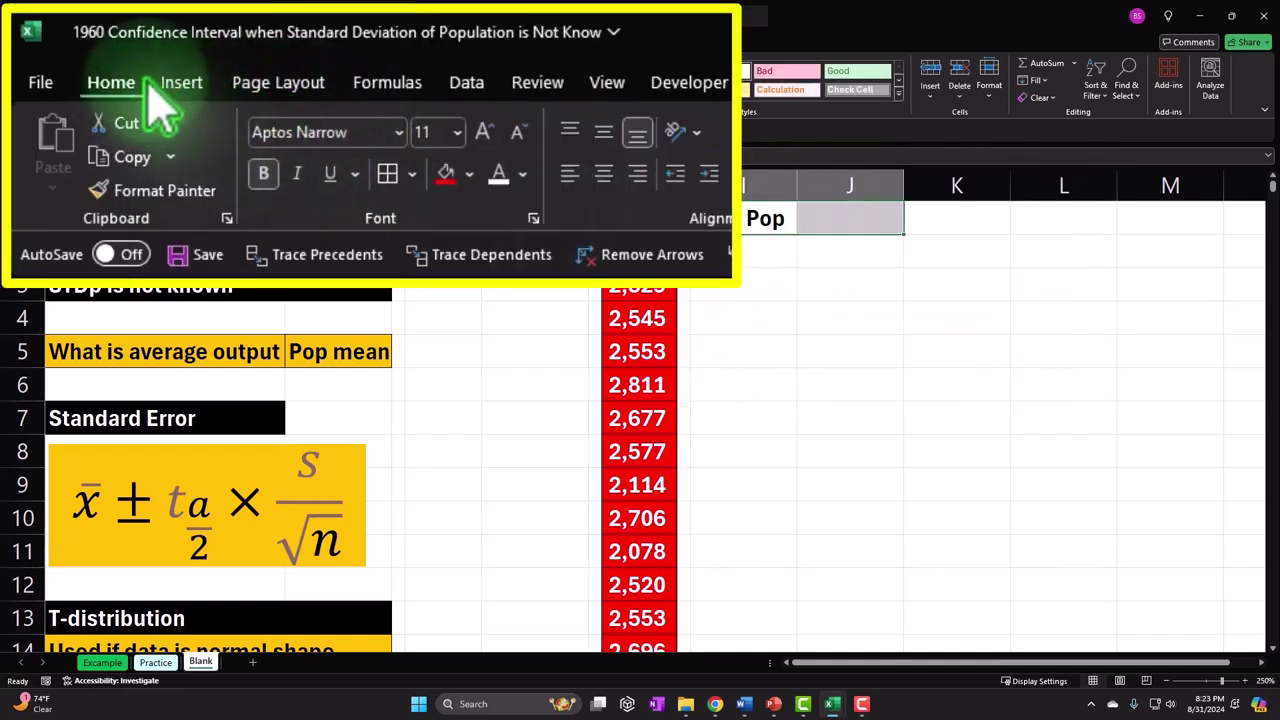
{"action": "left_click", "coordinate": [469, 174]}
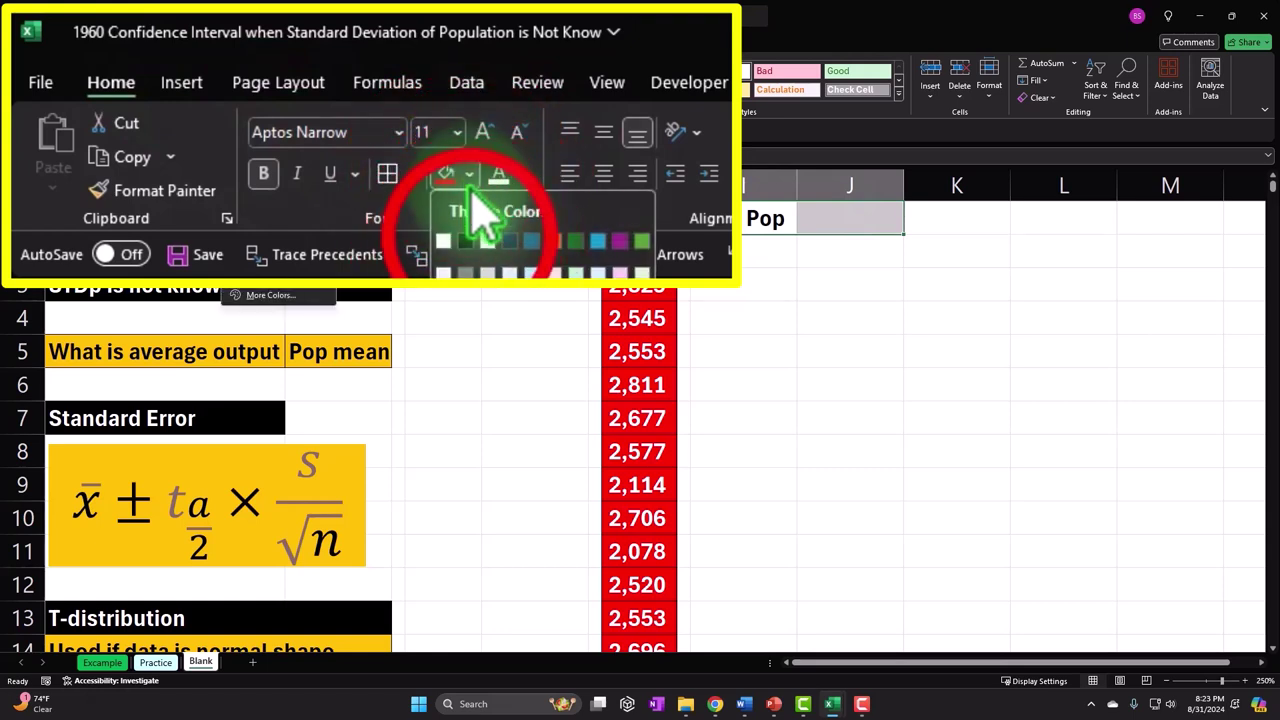
{"action": "left_click", "coordinate": [468, 241]}
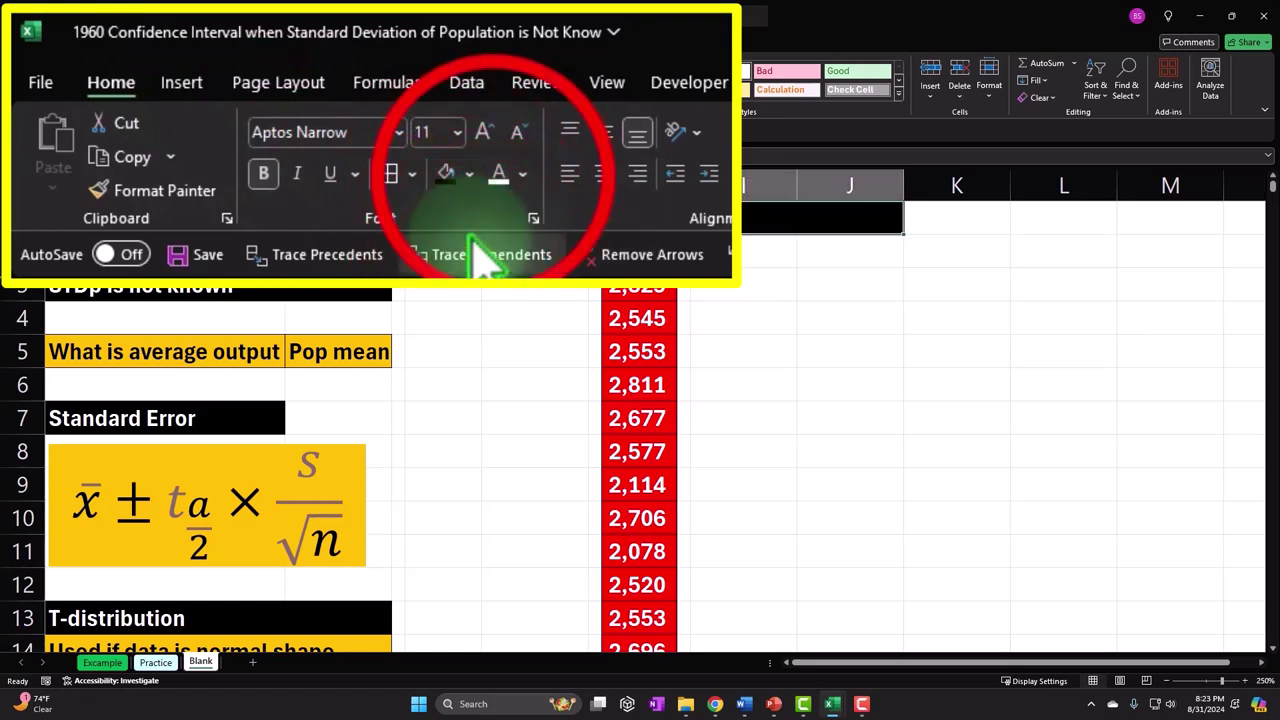
{"action": "left_click", "coordinate": [497, 176]}
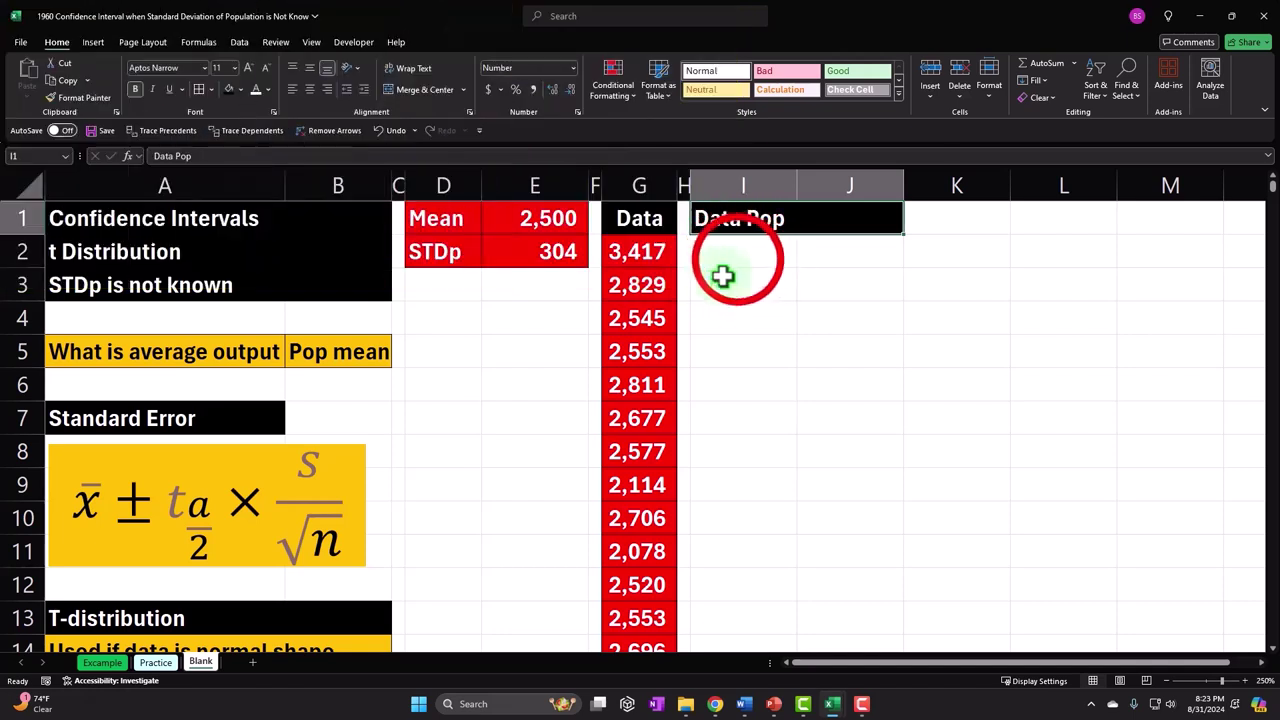
Label I2 'Count' and enter =COUNT(G2:G501) in J2, returning 500.
{"action": "left_click", "coordinate": [723, 276]}
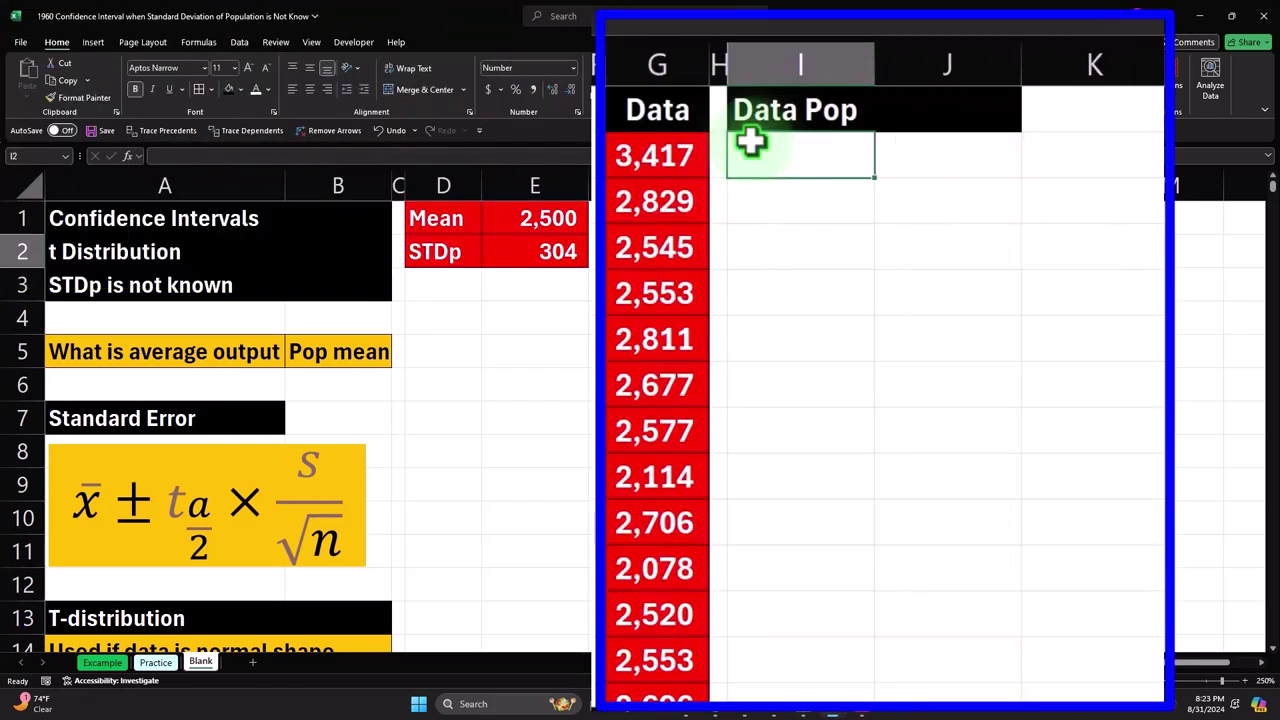
{"action": "type", "text": "Count"}
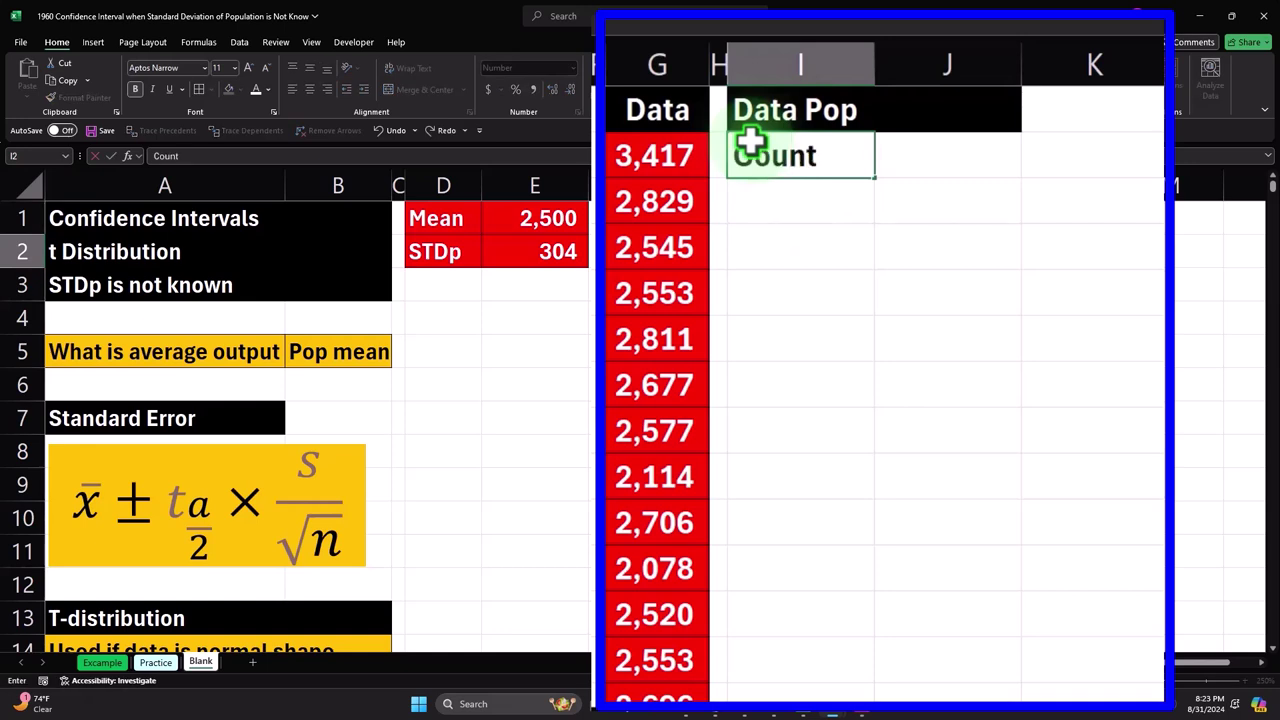
{"action": "key", "text": "Tab"}
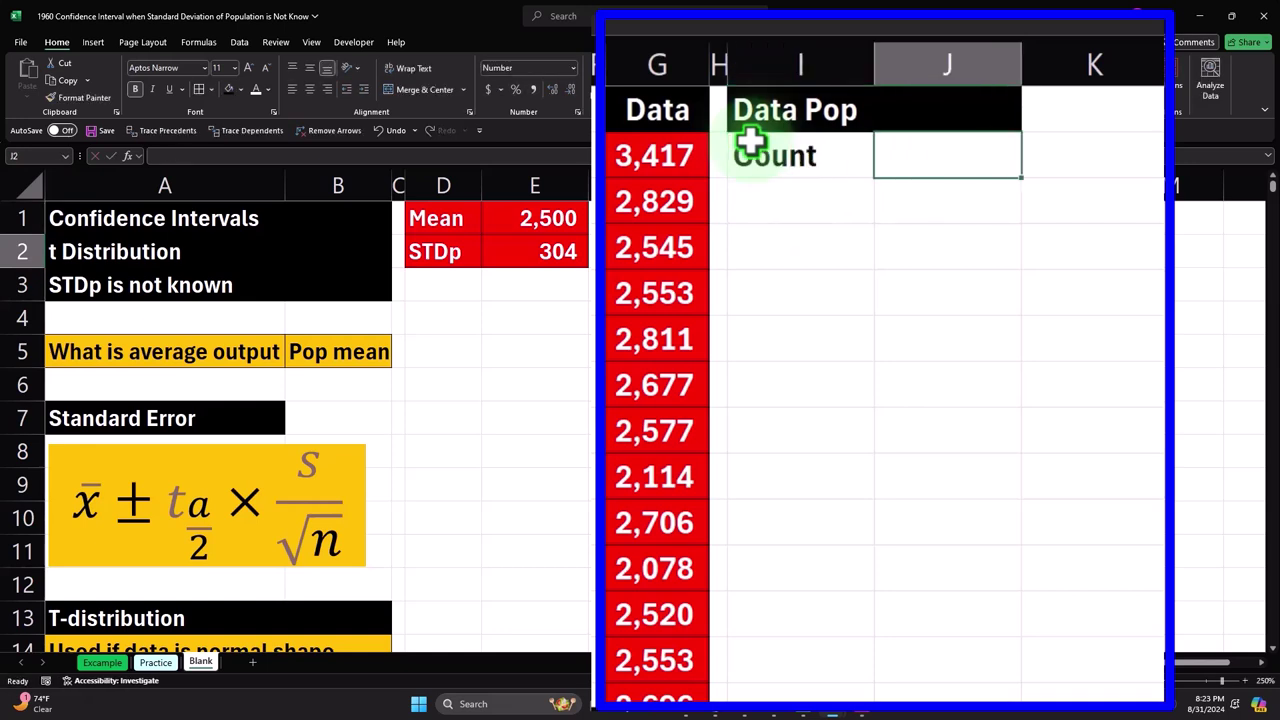
{"action": "type", "text": "="}
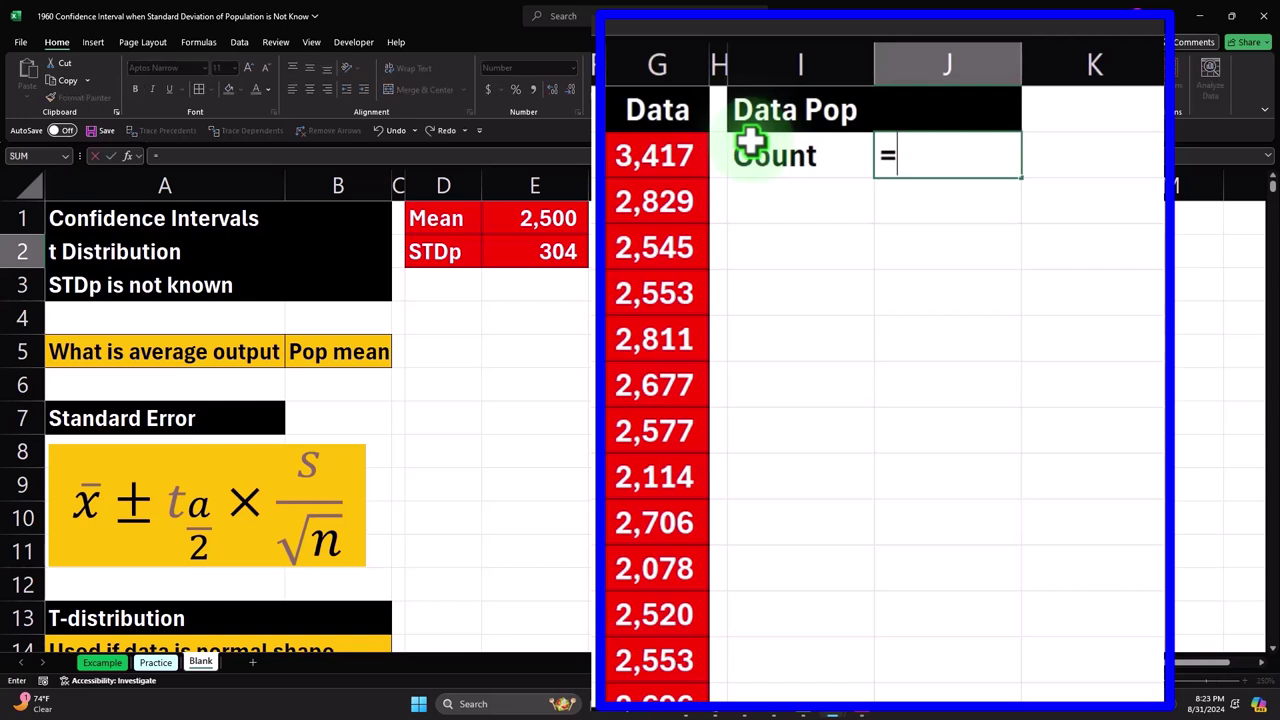
{"action": "type", "text": "coun"}
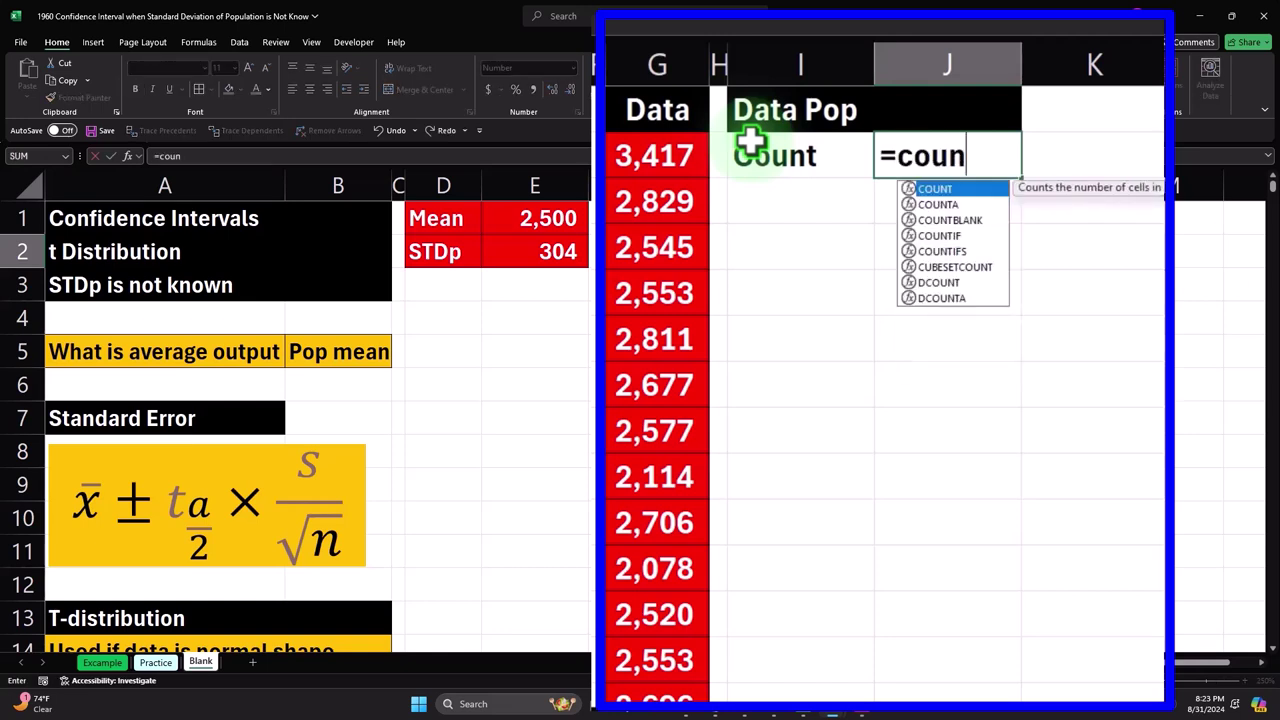
{"action": "key", "text": "Tab"}
{"action": "key", "text": "Left"}
{"action": "key", "text": "Left"}
{"action": "key", "text": "Left"}
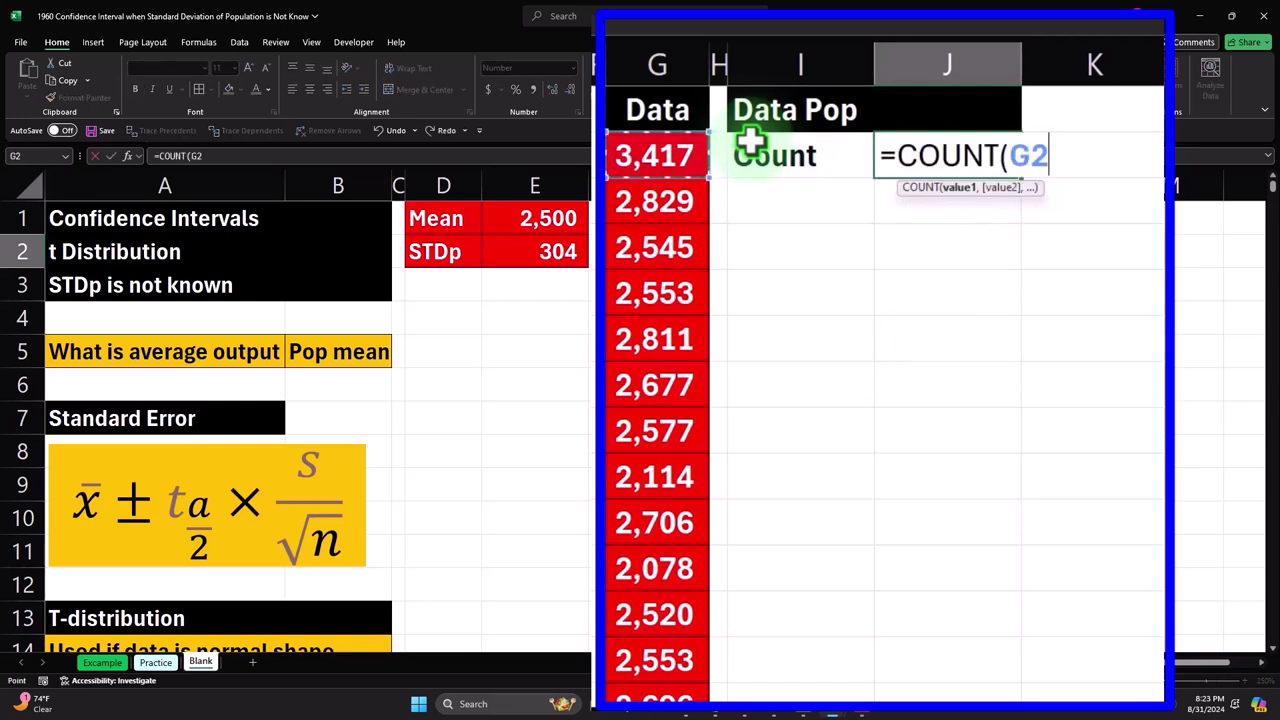
{"action": "key", "text": "ctrl+shift+Down"}
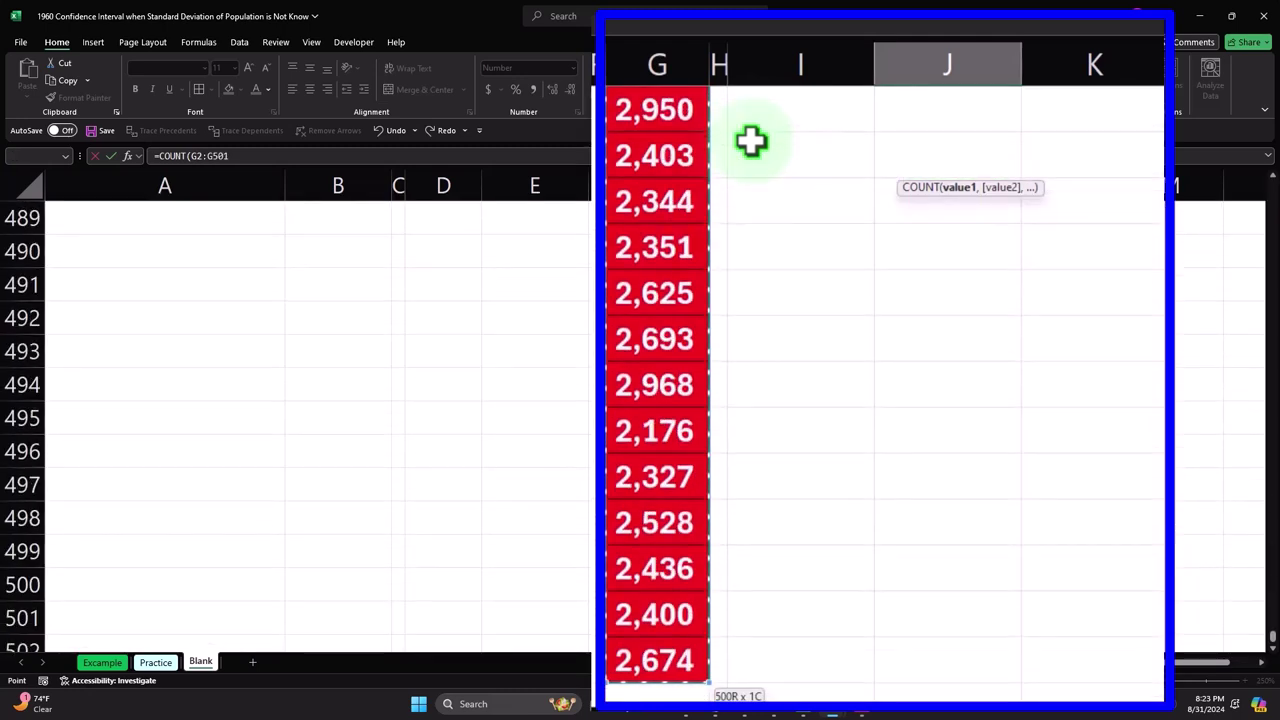
{"action": "key", "text": "Return"}
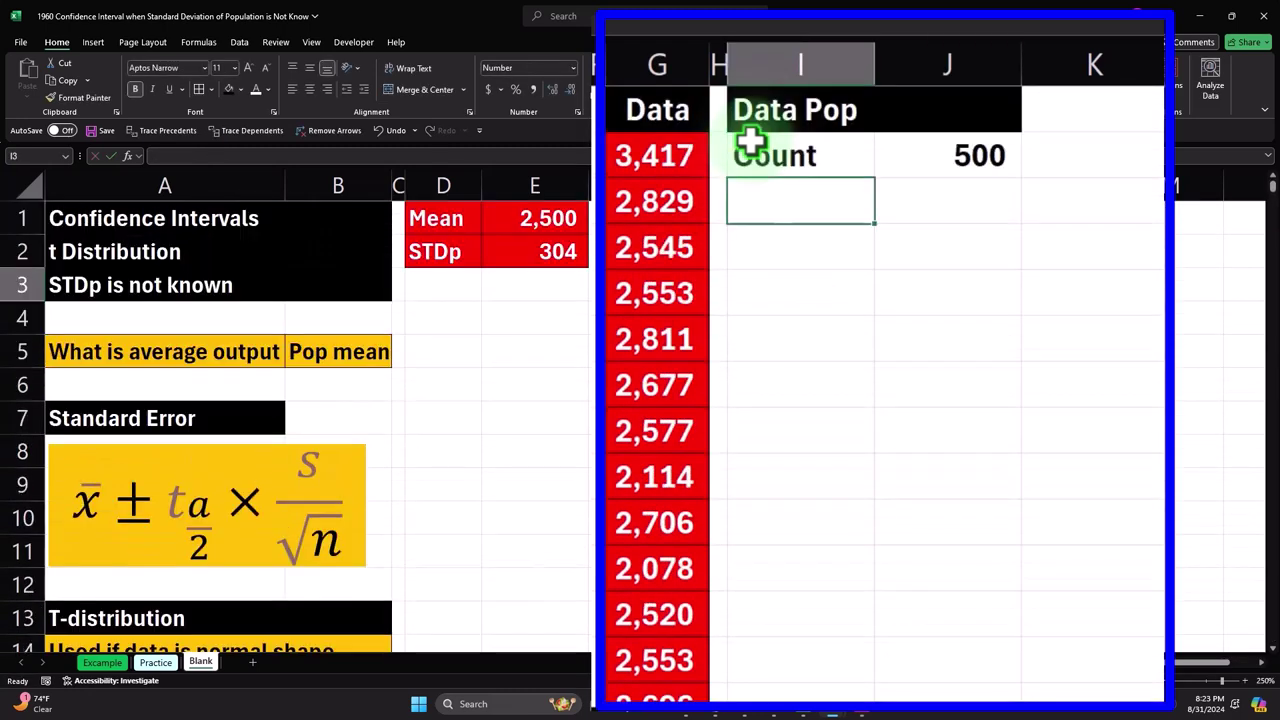
Label I3 'Mean' and enter =AVERAGE(G2:G501) in J3.
{"action": "type", "text": "Mean"}
{"action": "key", "text": "Tab"}
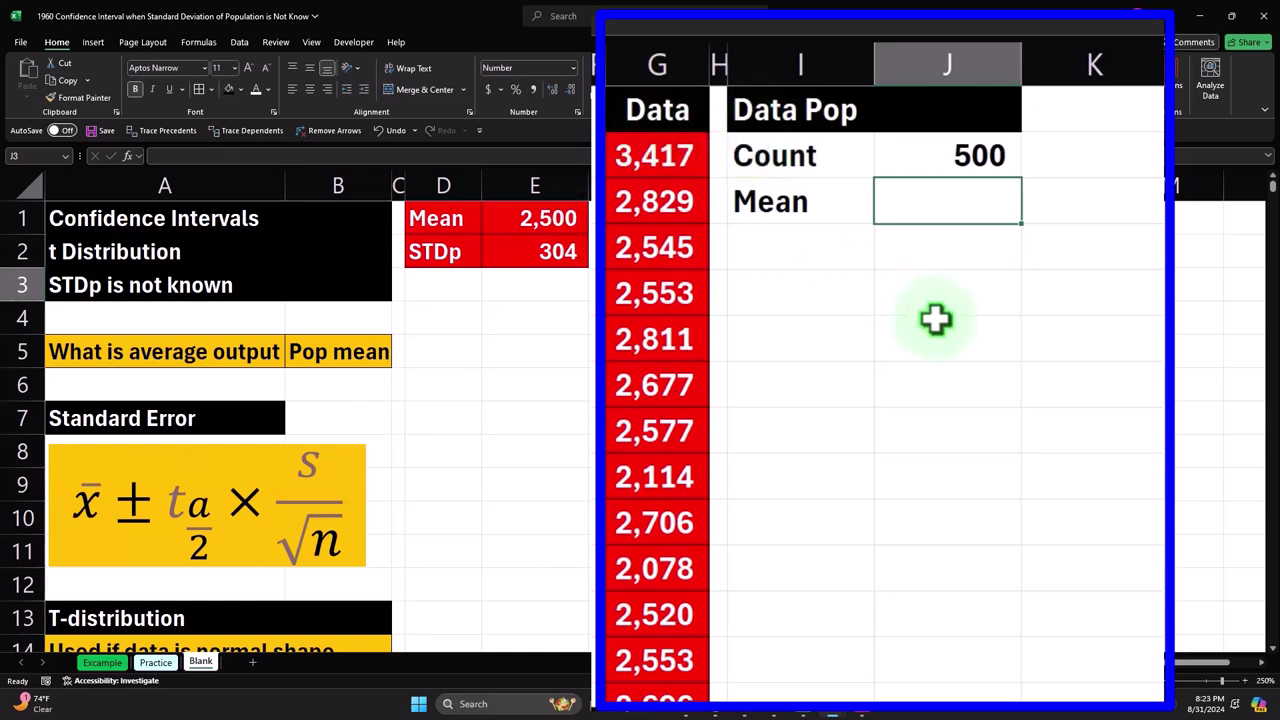
{"action": "type", "text": "=av"}
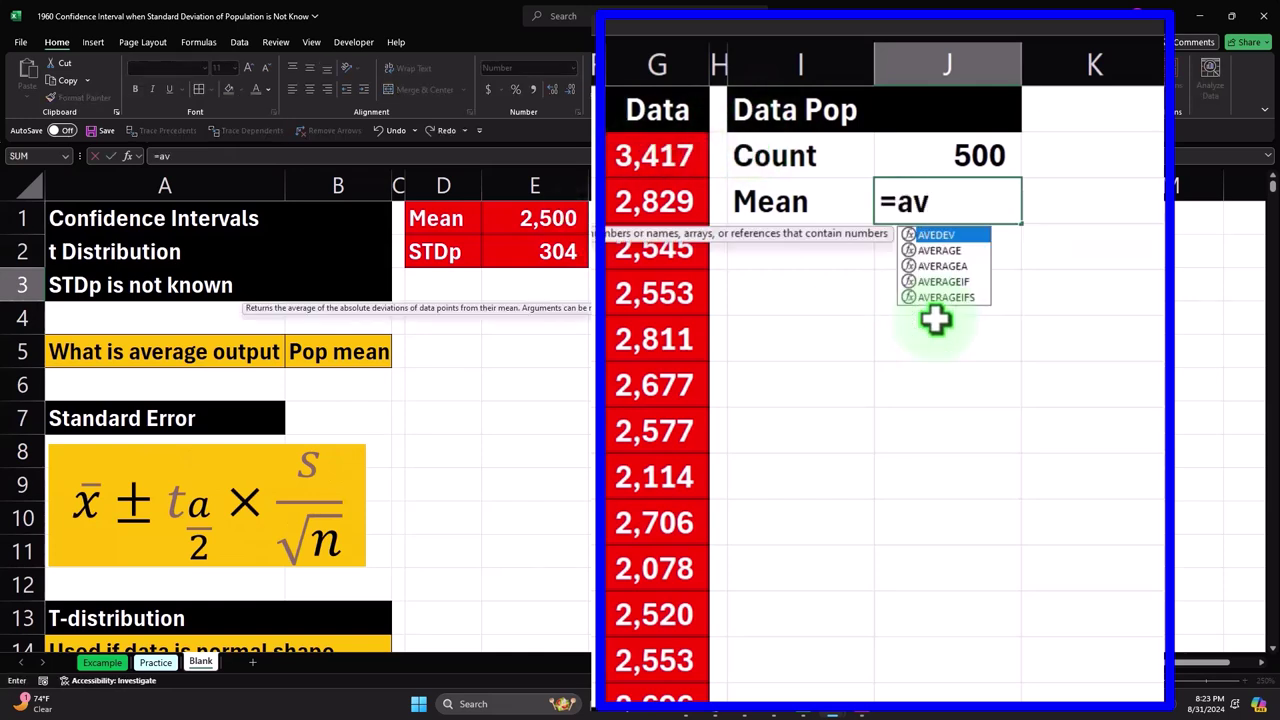
{"action": "type", "text": "e"}
{"action": "key", "text": "Down"}
{"action": "key", "text": "Tab"}
{"action": "key", "text": "Left"}
{"action": "key", "text": "Left"}
{"action": "key", "text": "Left"}
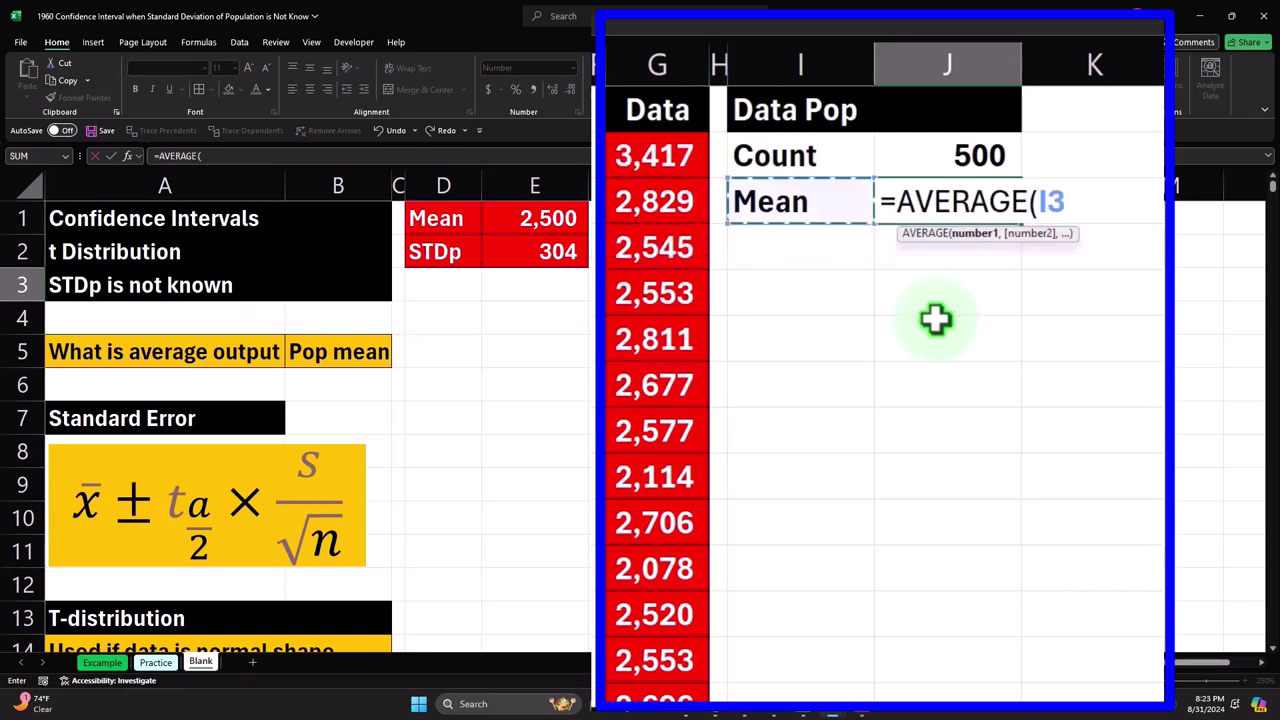
{"action": "key", "text": "Up"}
{"action": "key", "text": "ctrl+shift+Down"}
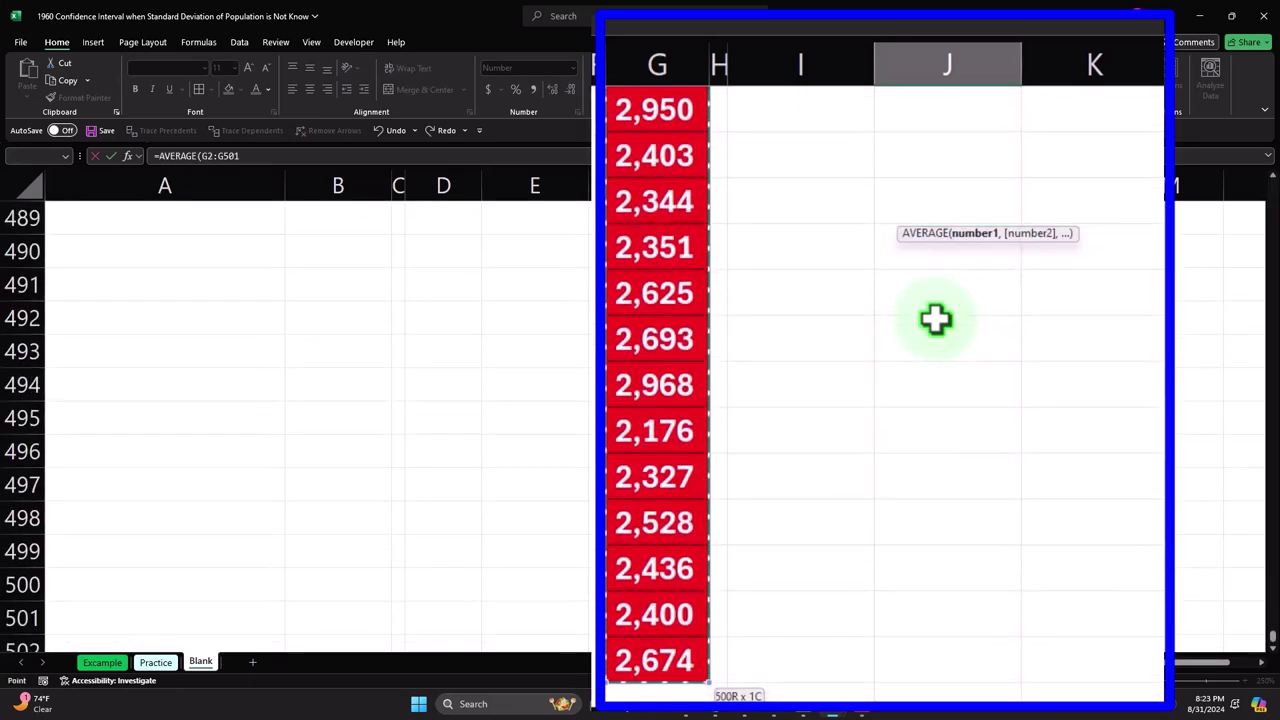
{"action": "key", "text": "Return"}
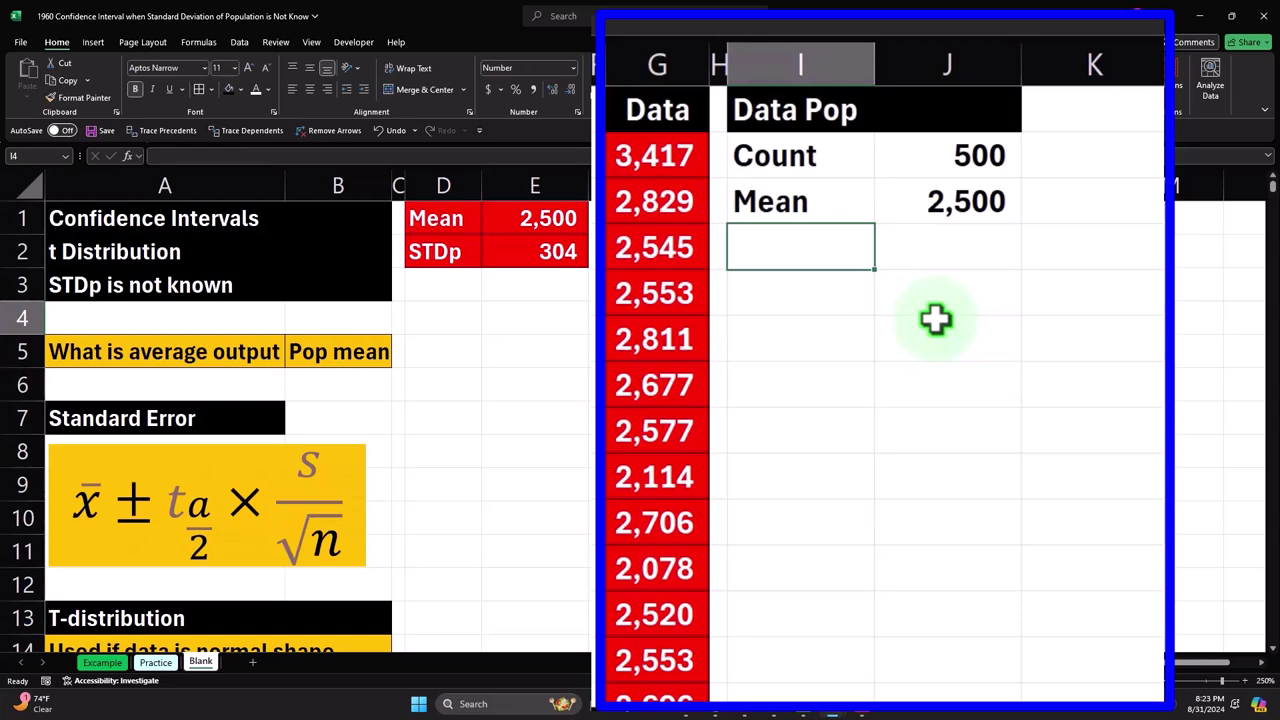
Adjust the Mean's decimal places so it displays as a whole 2,500.
{"action": "double_click", "coordinate": [986, 201]}
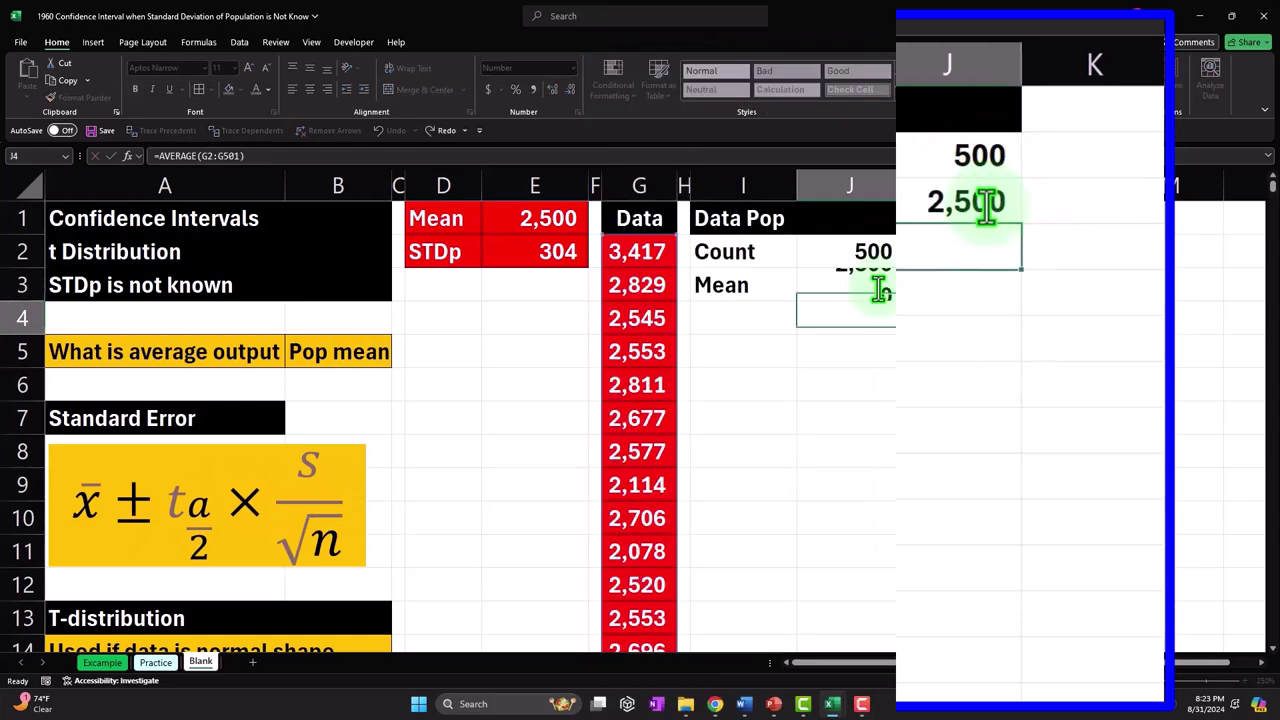
{"action": "left_click", "coordinate": [880, 287]}
{"action": "left_click", "coordinate": [550, 89]}
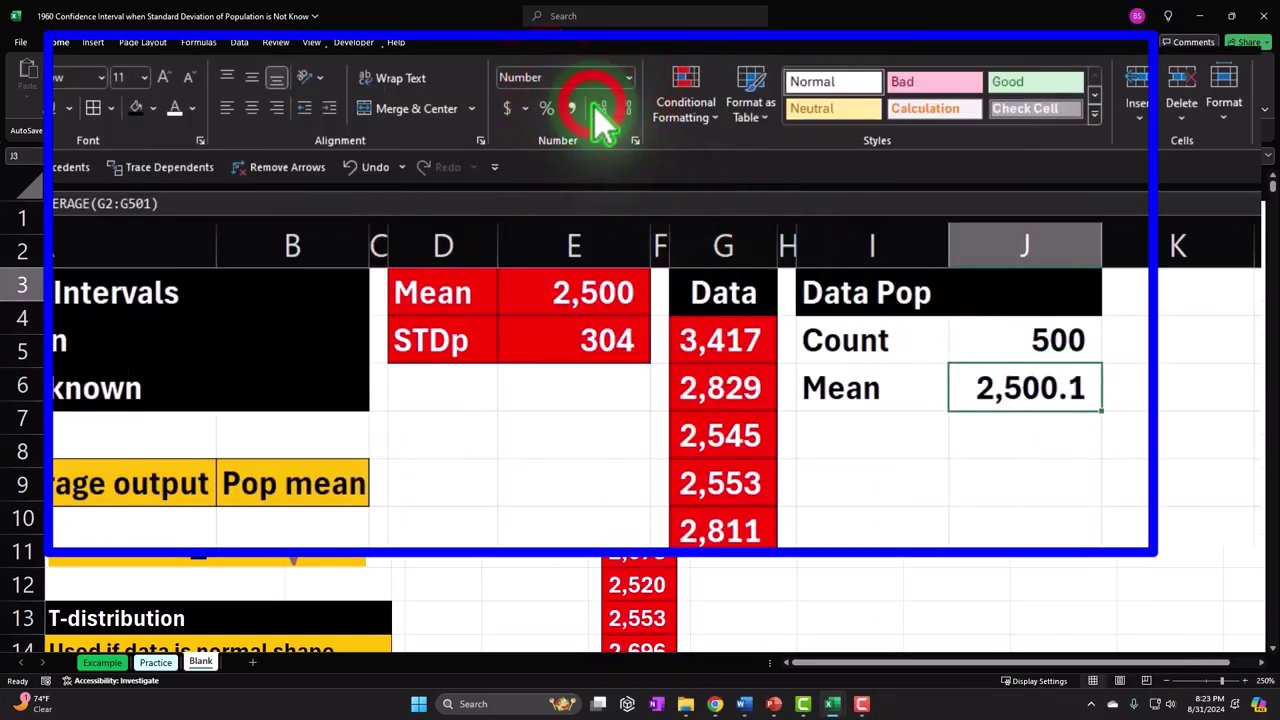
{"action": "left_click", "coordinate": [598, 110]}
{"action": "left_click", "coordinate": [626, 107]}
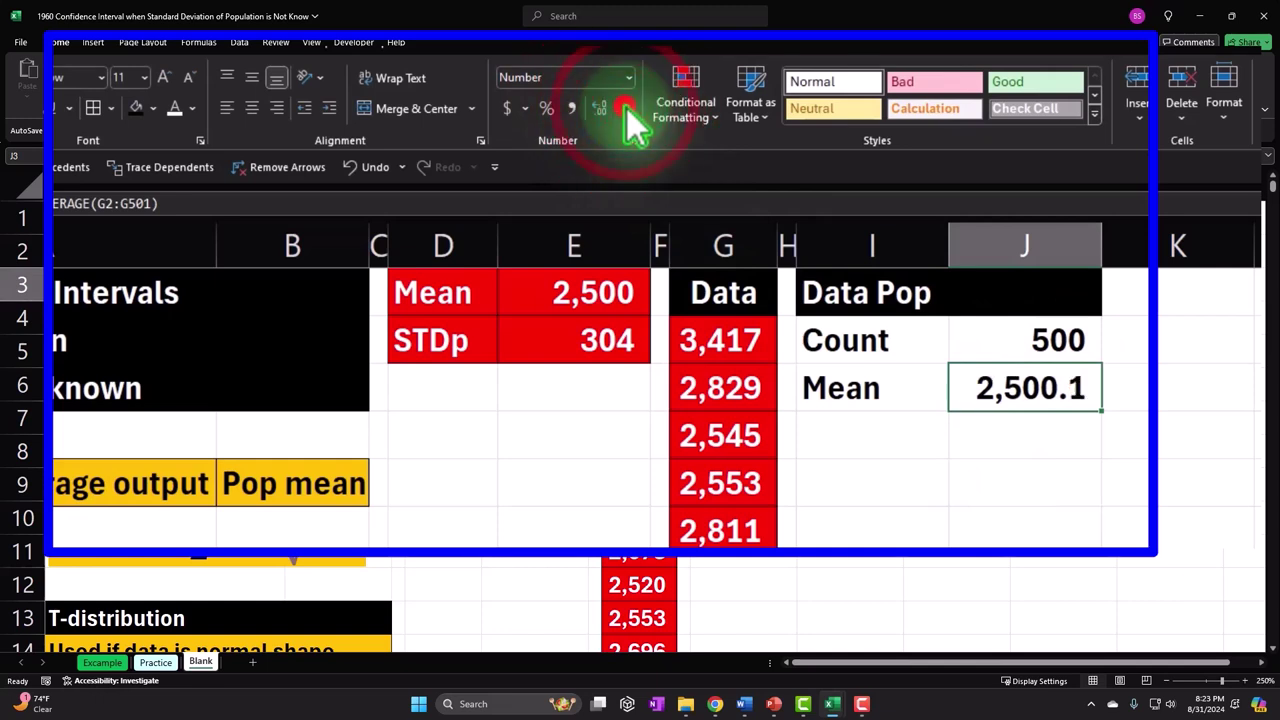
{"action": "left_click", "coordinate": [626, 107]}
{"action": "left_click", "coordinate": [900, 441]}
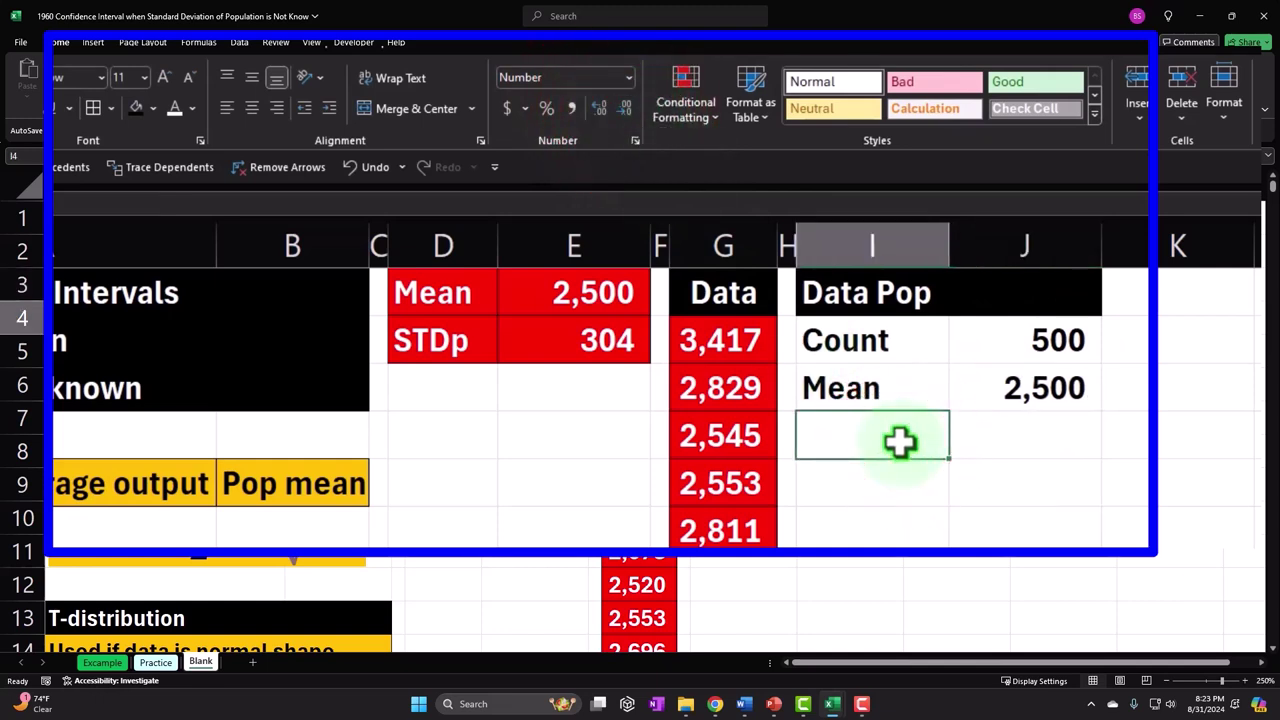
Enter =D2 in I4 so the new row is labelled STDp.
{"action": "type", "text": "="}
{"action": "key", "text": "Left"}
{"action": "key", "text": "Left"}
{"action": "key", "text": "Left"}
{"action": "key", "text": "Left"}
{"action": "key", "text": "Left"}
{"action": "key", "text": "Up"}
{"action": "key", "text": "Up"}
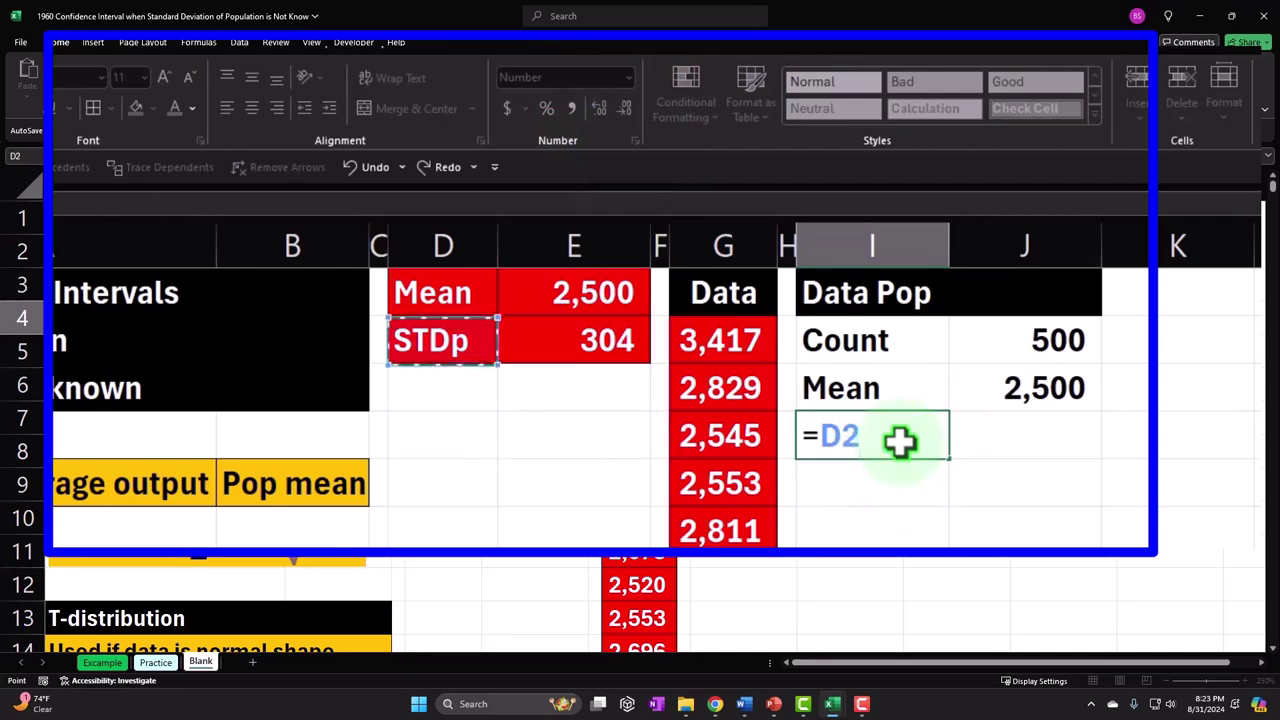
{"action": "key", "text": "Return"}
{"action": "key", "text": "Up"}
{"action": "key", "text": "Right"}
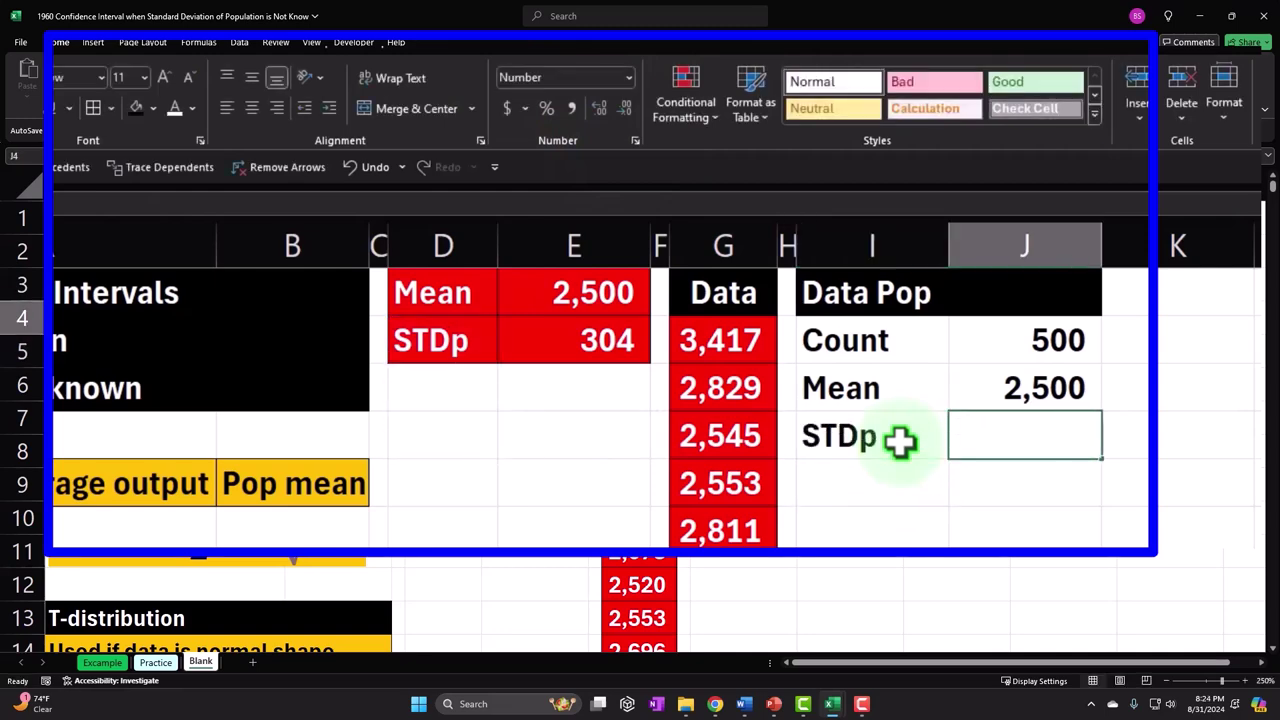
Enter =STDEV.P(G2:G501) in J4, returning 309.
{"action": "type", "text": "="}
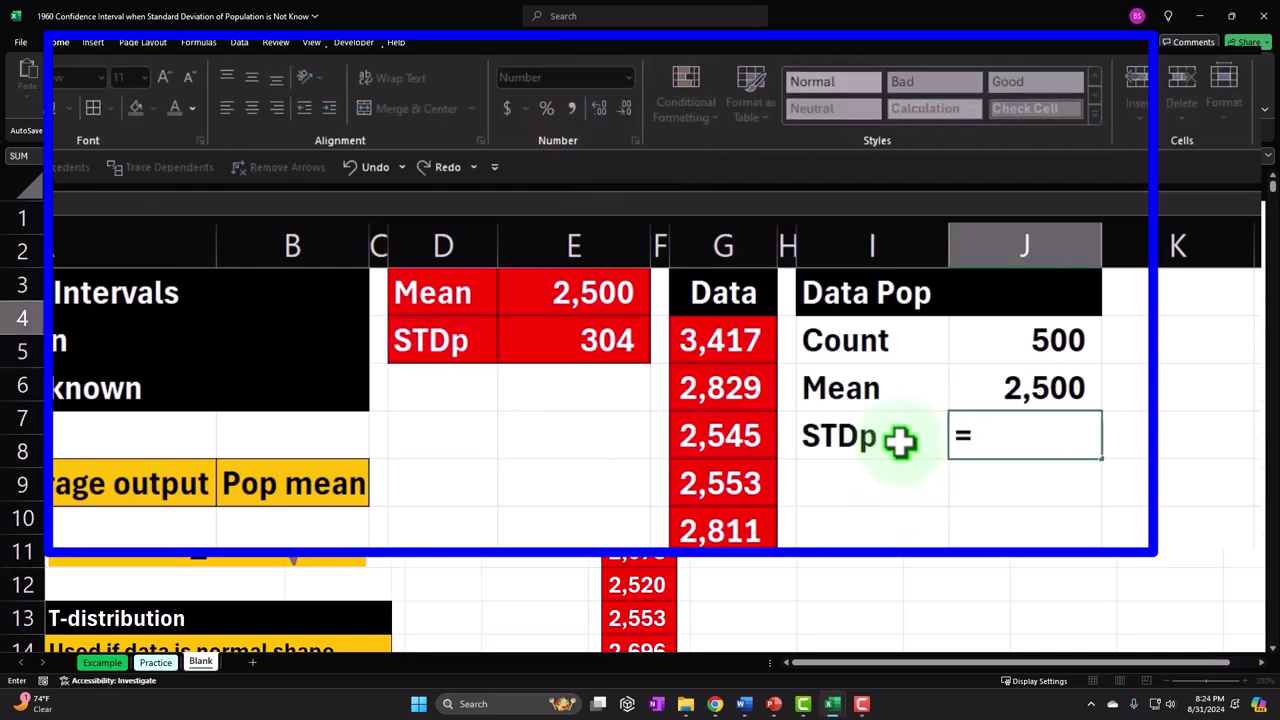
{"action": "type", "text": "st"}
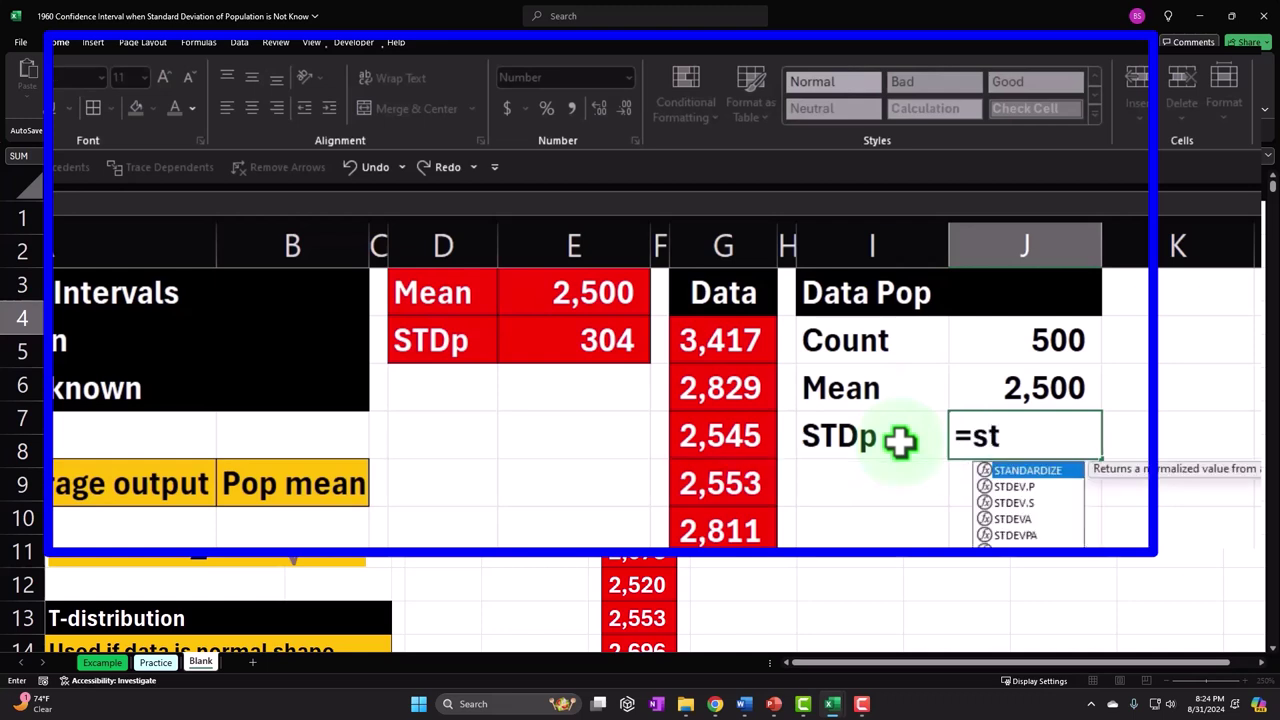
{"action": "type", "text": "d"}
{"action": "key", "text": "Down"}
{"action": "key", "text": "Tab"}
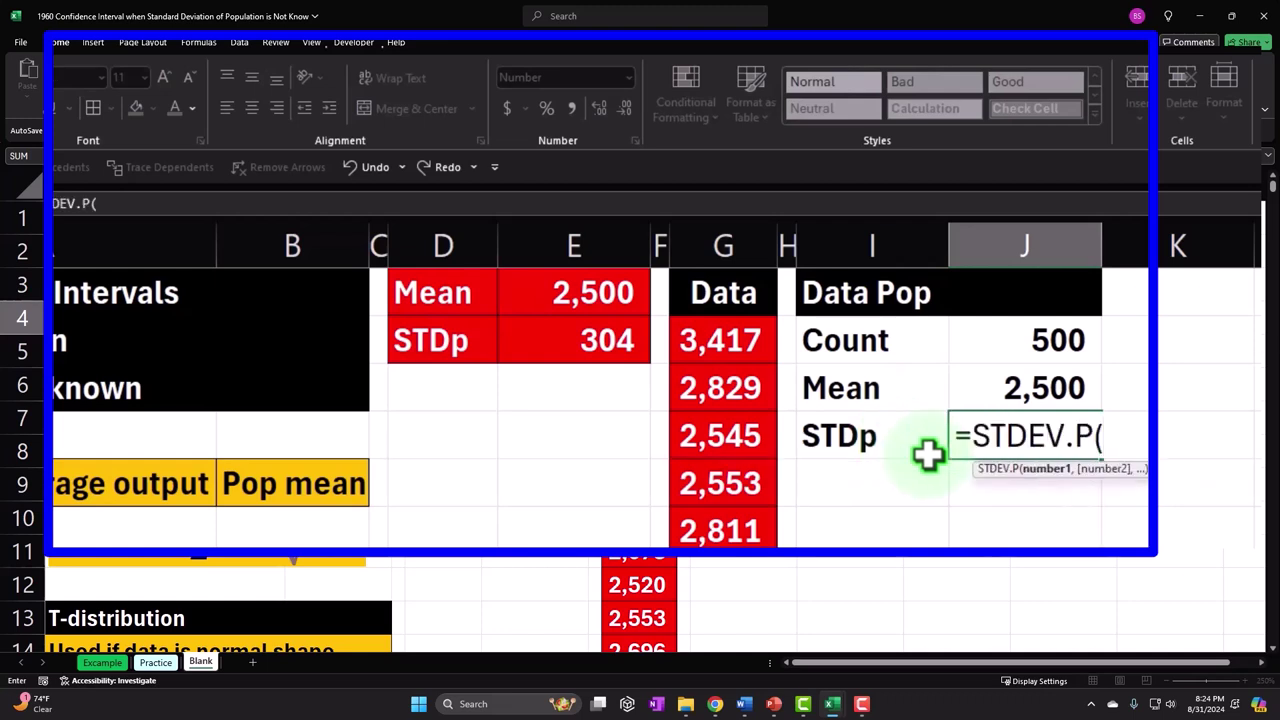
{"action": "key", "text": "Left"}
{"action": "key", "text": "Left"}
{"action": "key", "text": "Left"}
{"action": "key", "text": "Up"}
{"action": "key", "text": "Up"}
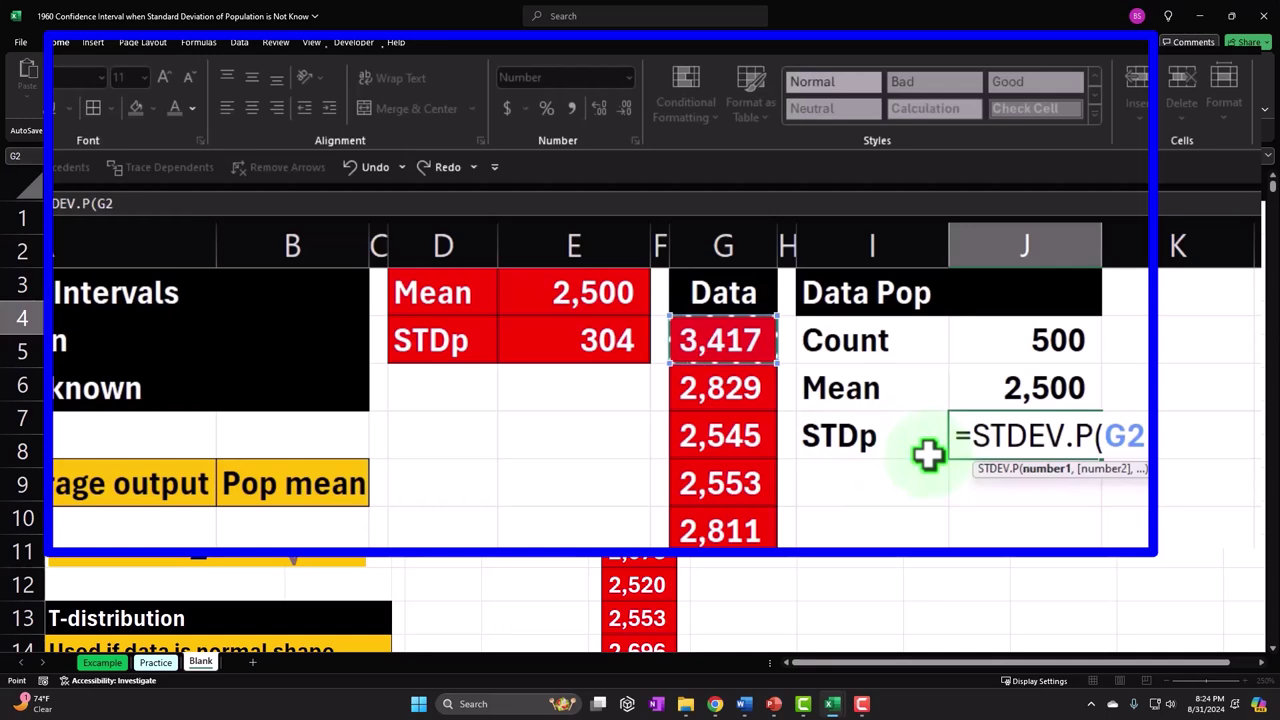
{"action": "key", "text": "ctrl+shift+Down"}
{"action": "key", "text": "ctrl+BackSpace"}
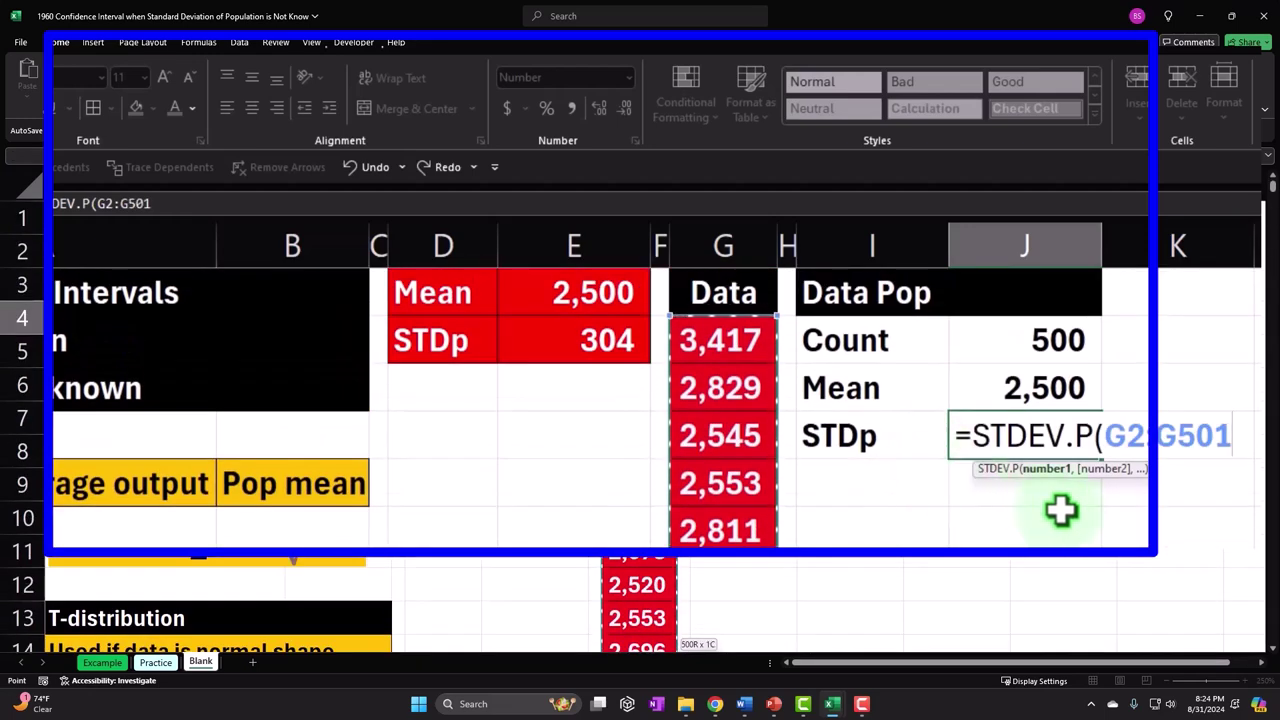
{"action": "key", "text": "Return"}
{"action": "key", "text": "Up"}
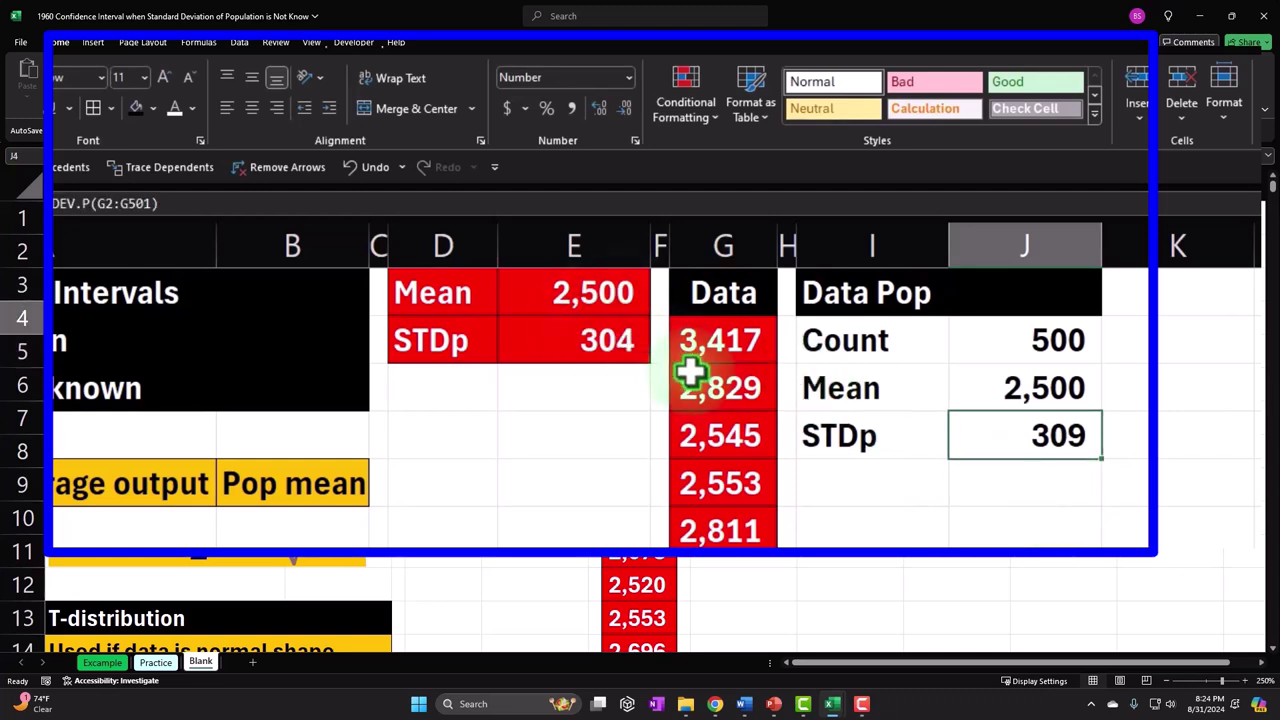
Give the Count, Mean and STDp cells I2:J4 all borders and a red fill.
{"action": "left_click_drag", "start_coordinate": [880, 349], "coordinate": [1017, 415]}
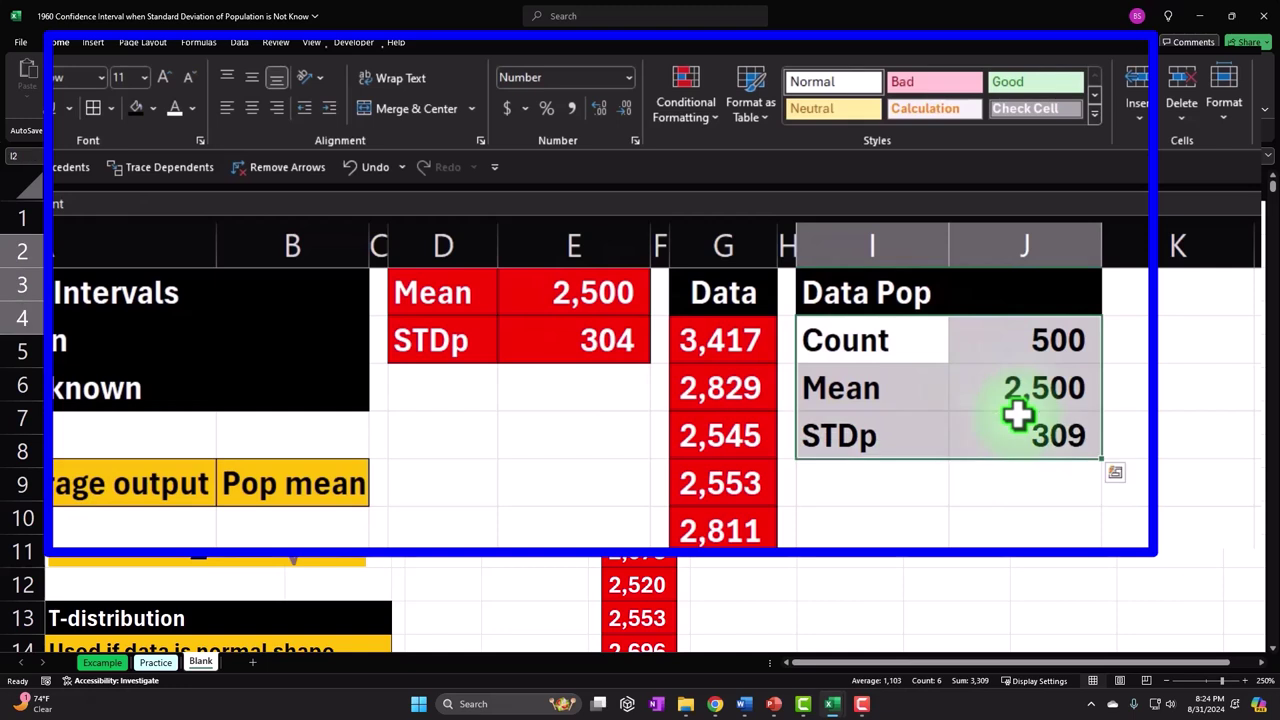
{"action": "left_click", "coordinate": [92, 108]}
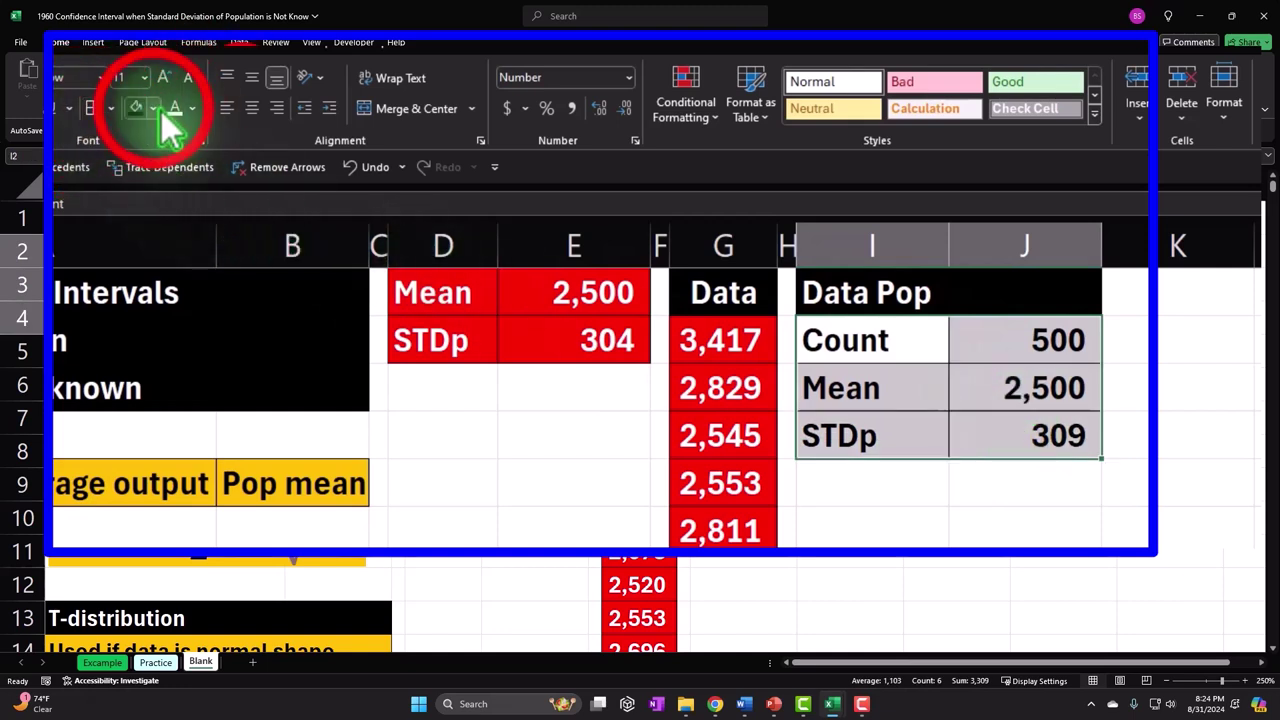
{"action": "left_click", "coordinate": [153, 108]}
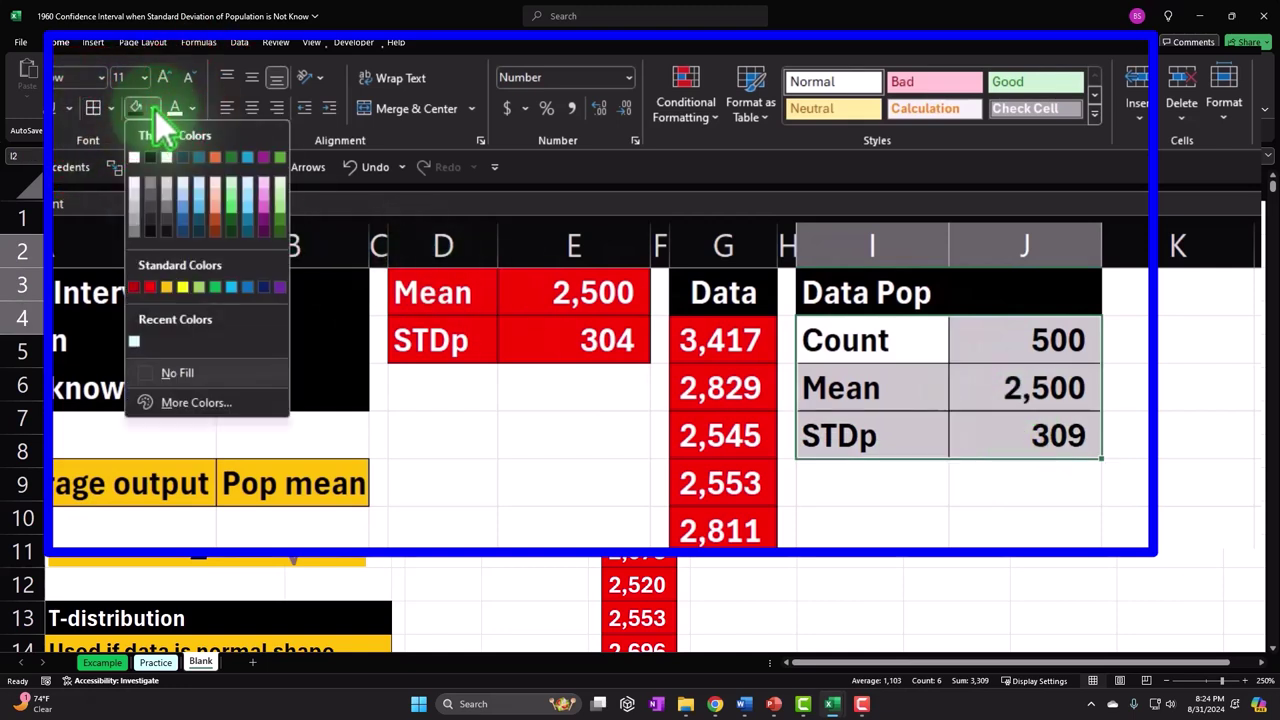
{"action": "left_click", "coordinate": [152, 286]}
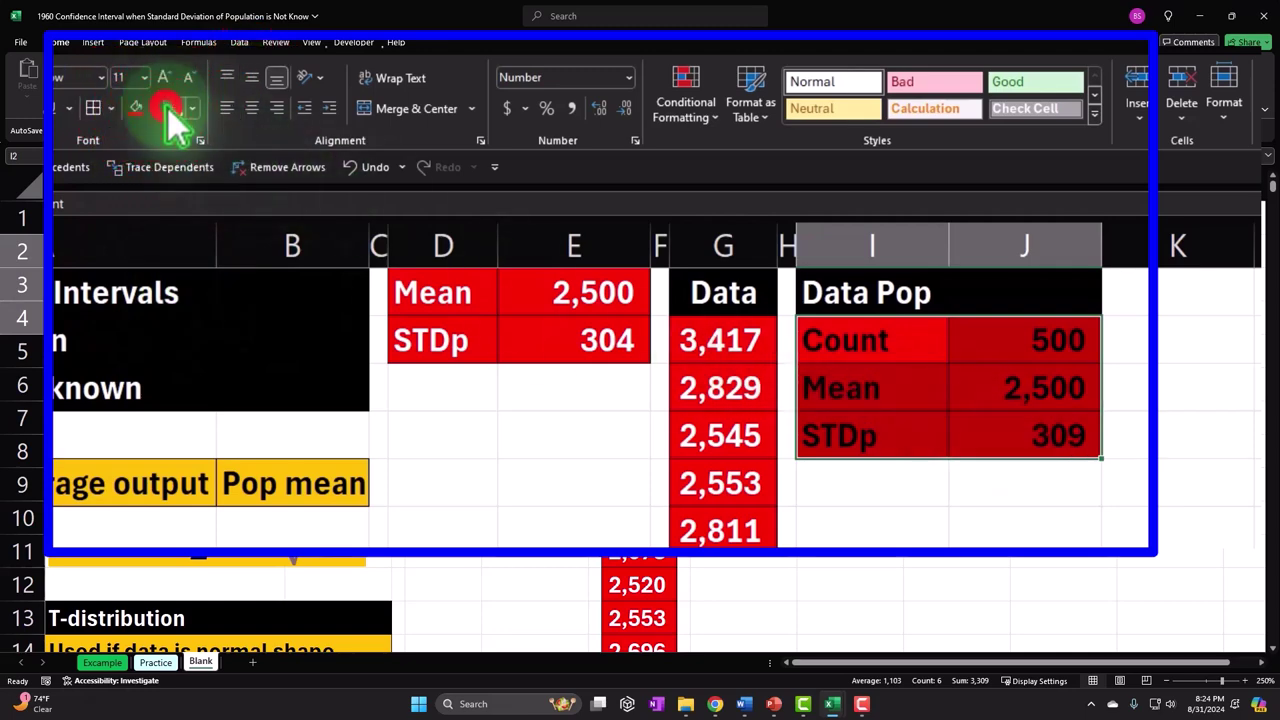
{"action": "left_click", "coordinate": [1024, 485]}
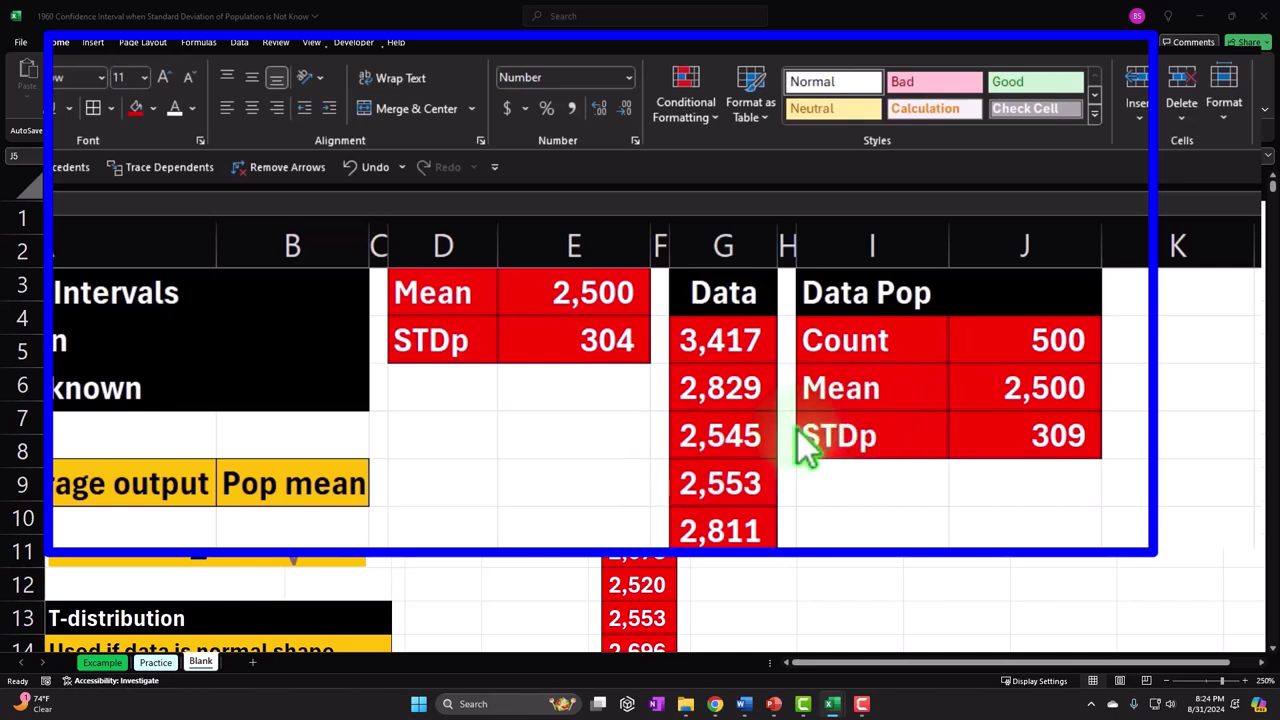
Select the 500 values in G2:G501, insert a Histogram chart, and drag it beside the Data column.
{"action": "left_click", "coordinate": [736, 341]}
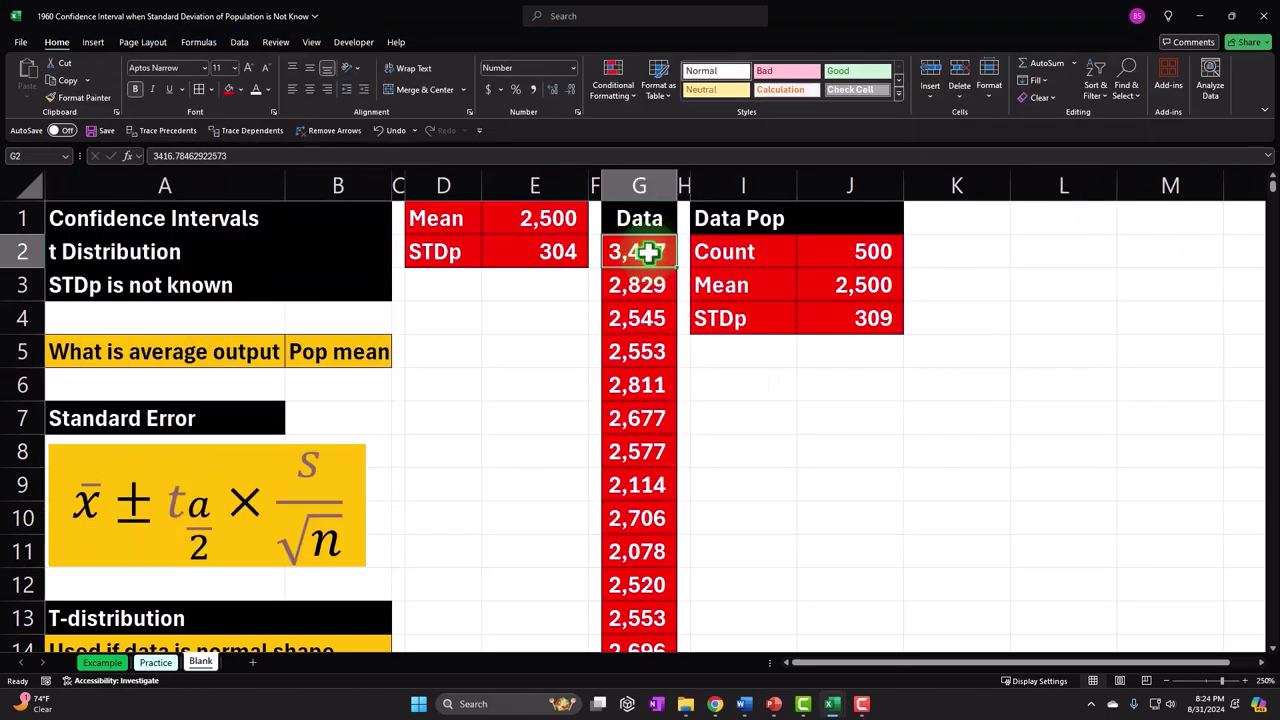
{"action": "key", "text": "ctrl+shift+Down"}
{"action": "key", "text": "ctrl+BackSpace"}
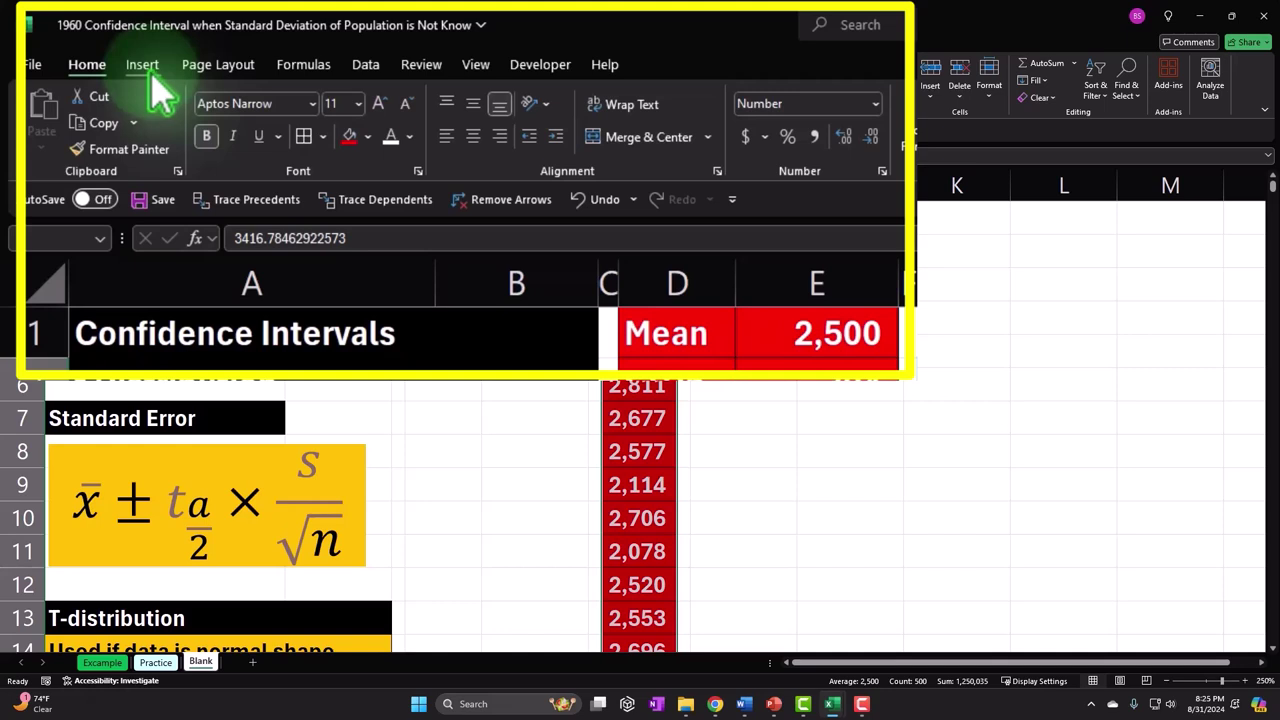
{"action": "left_click", "coordinate": [152, 72]}
{"action": "left_click", "coordinate": [145, 66]}
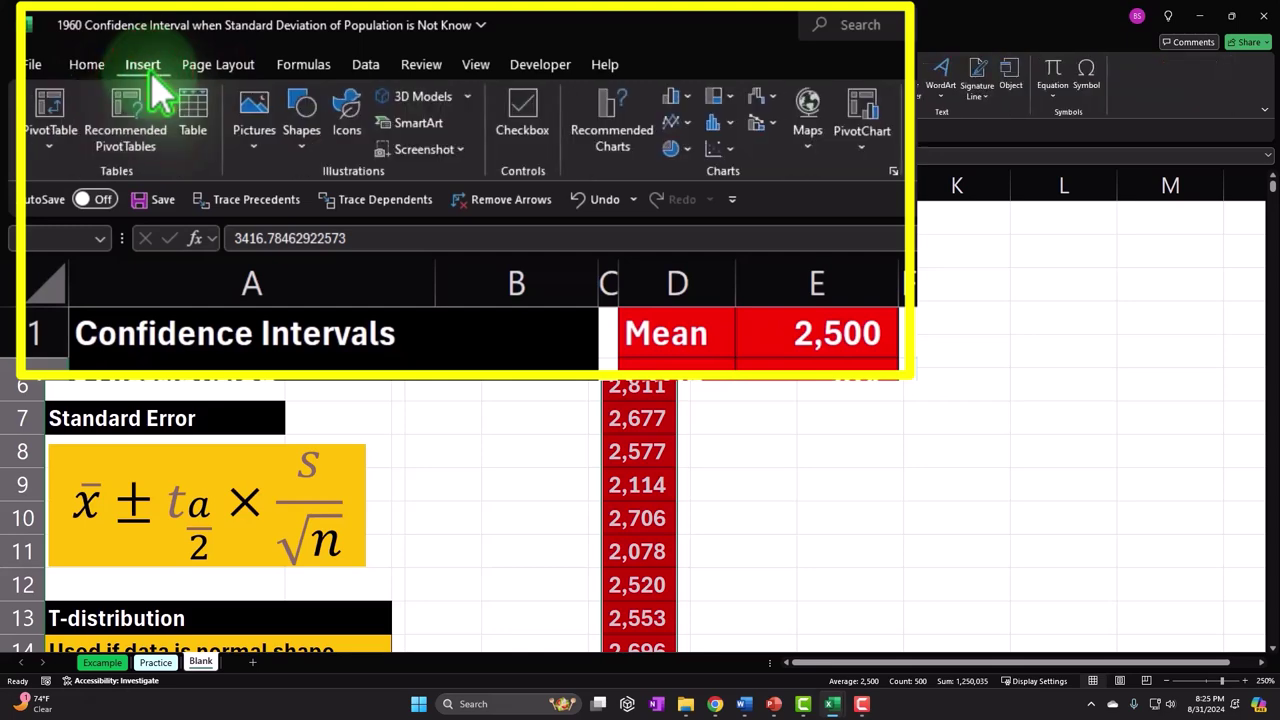
{"action": "left_click", "coordinate": [730, 122]}
{"action": "left_click", "coordinate": [723, 189]}
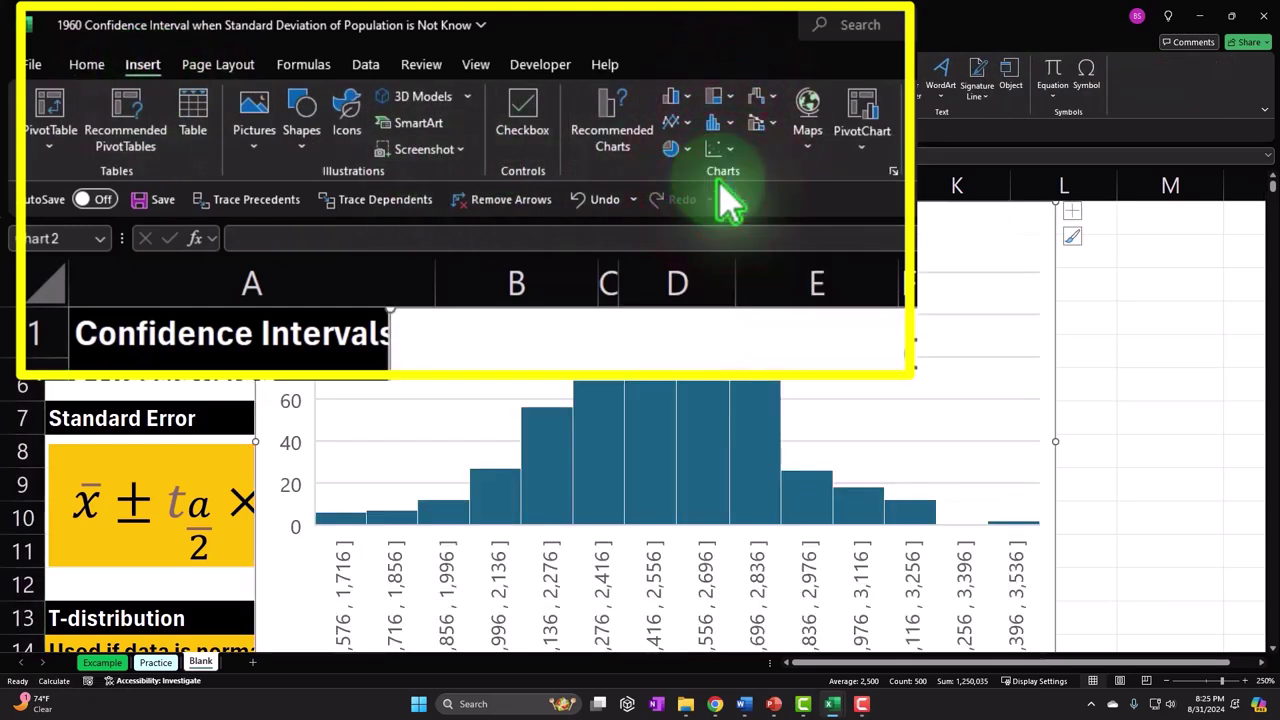
{"action": "left_click_drag", "start_coordinate": [400, 250], "coordinate": [828, 296]}
{"action": "left_click", "coordinate": [900, 625]}
Delete the histogram's chart title.
{"action": "scroll", "coordinate": [1000, 662], "scroll_direction": "right", "scroll_amount": 1}
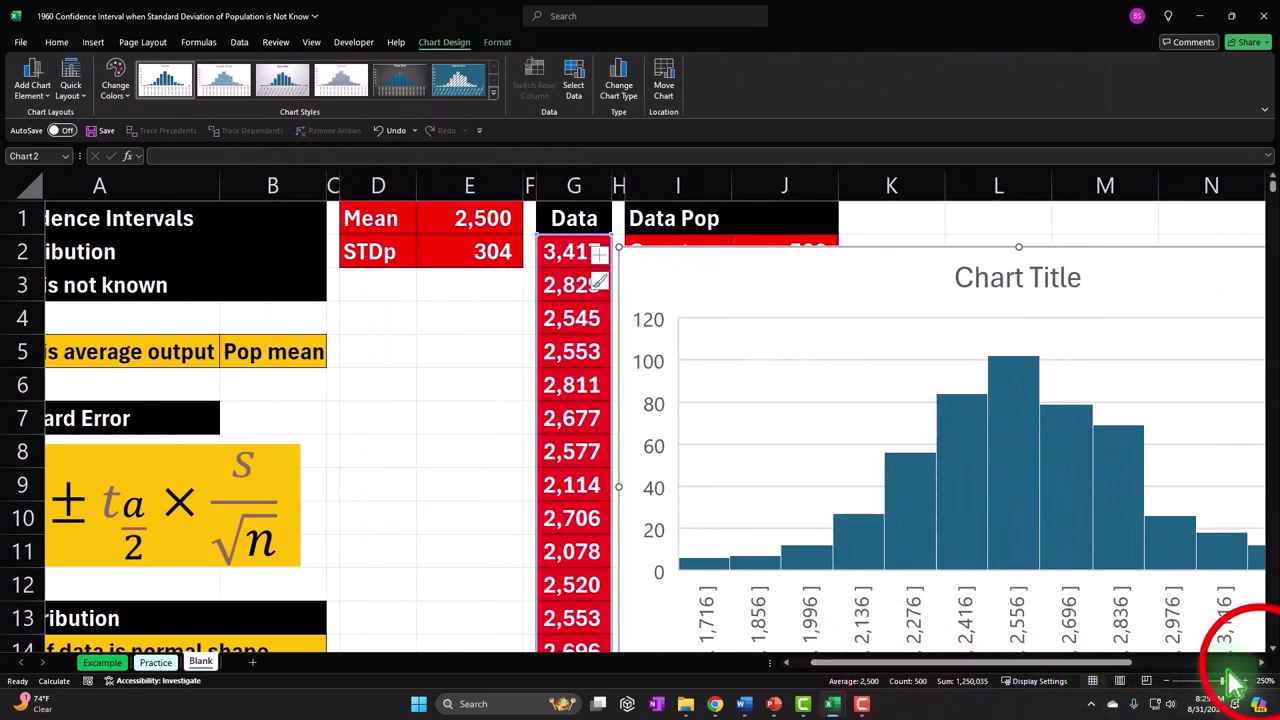
{"action": "left_click", "coordinate": [1260, 662]}
{"action": "left_click", "coordinate": [1260, 662]}
{"action": "left_click", "coordinate": [1260, 662]}
{"action": "left_click", "coordinate": [871, 215]}
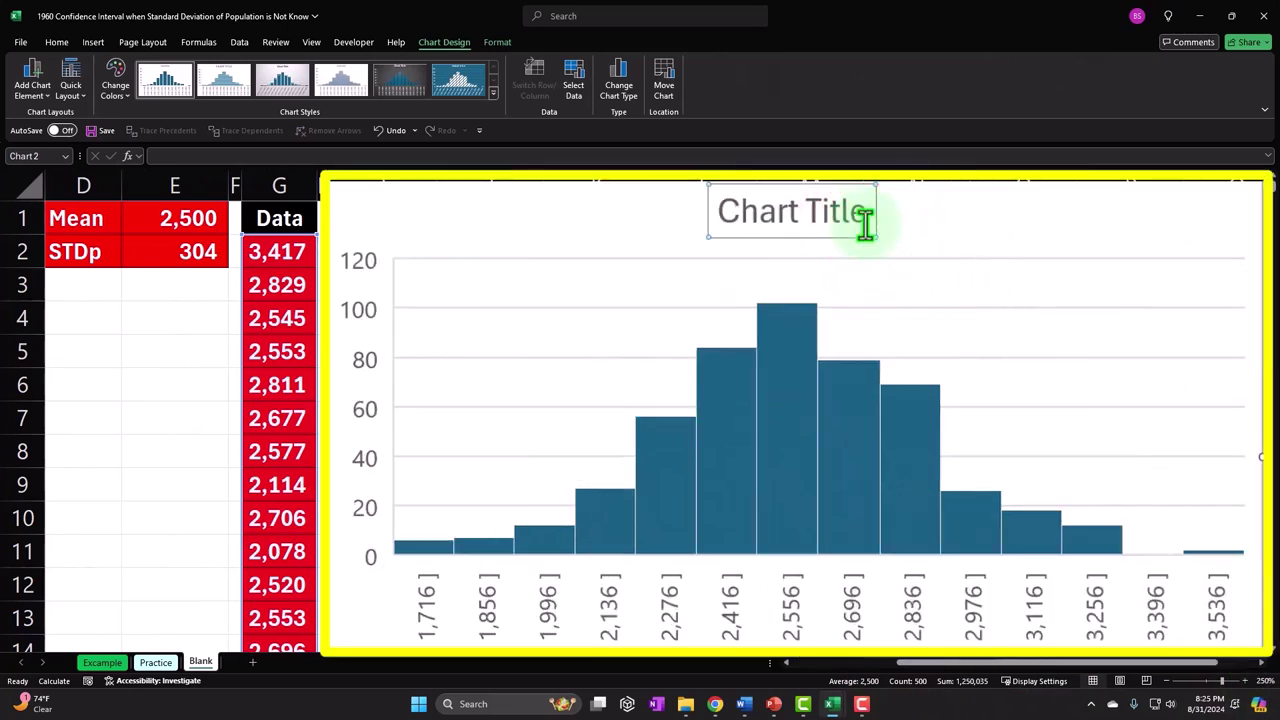
{"action": "key", "text": "Delete"}
Drag the histogram to a new position beside the Data column.
{"action": "scroll", "coordinate": [900, 250], "scroll_direction": "down", "scroll_amount": 1}
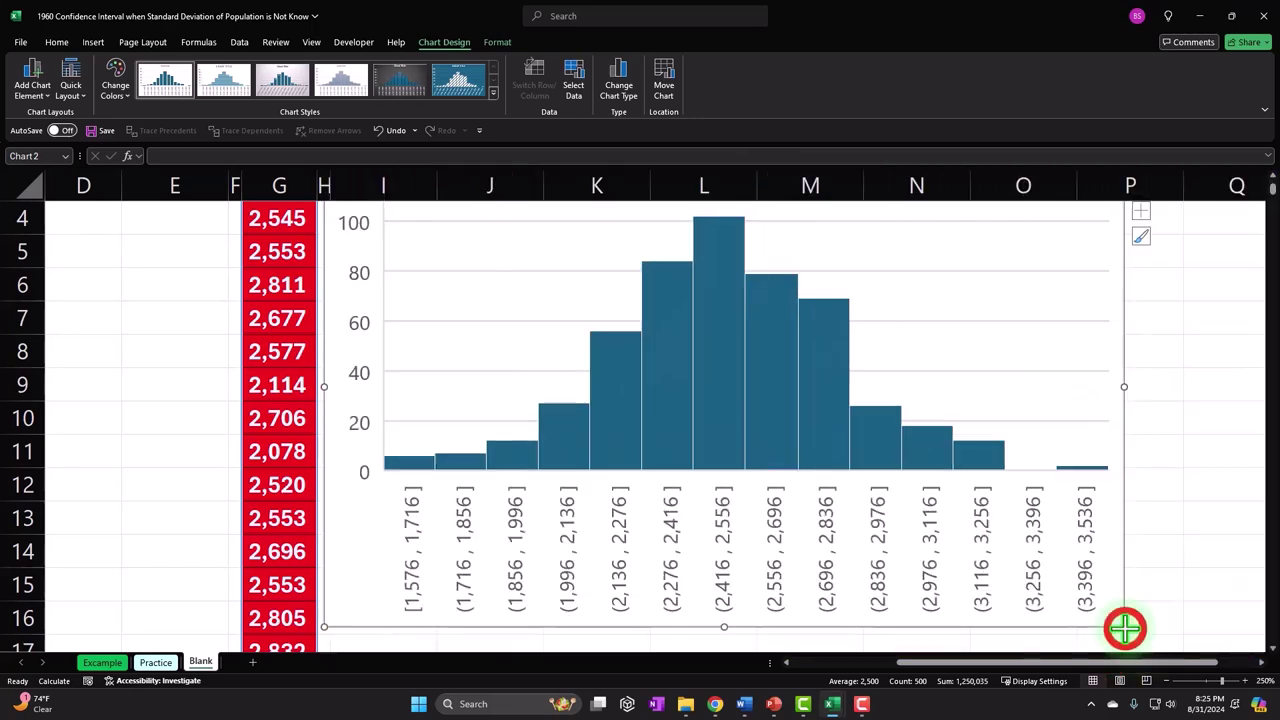
{"action": "scroll", "coordinate": [860, 450], "scroll_direction": "up", "scroll_amount": 1}
{"action": "left_click", "coordinate": [505, 250]}
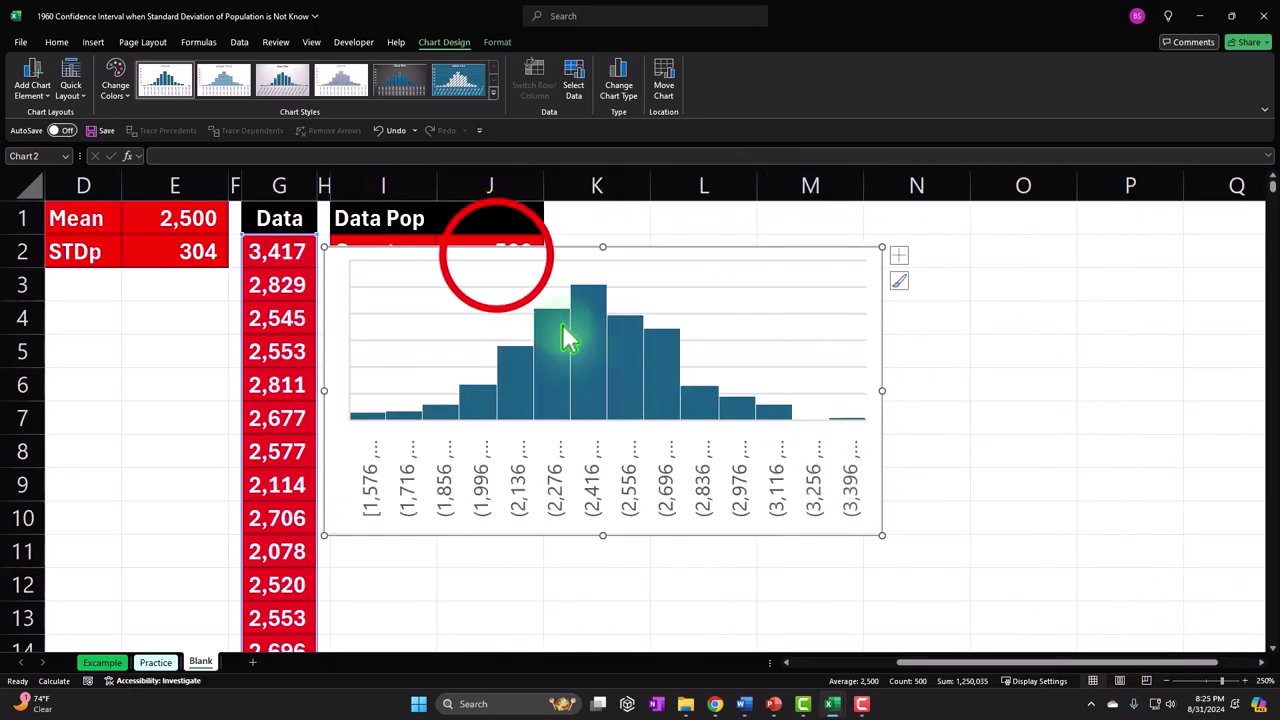
{"action": "left_click_drag", "start_coordinate": [503, 253], "coordinate": [222, 369]}
{"action": "left_click", "coordinate": [932, 662]}
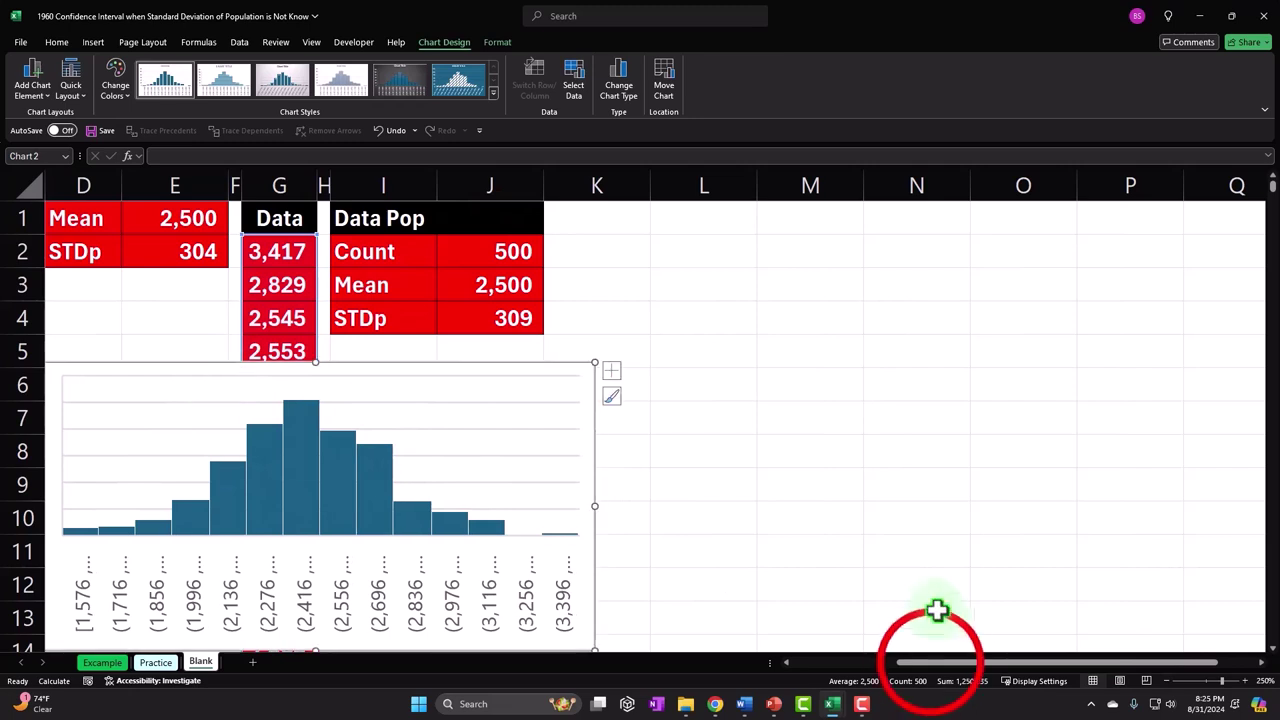
{"action": "left_click_drag", "start_coordinate": [932, 662], "coordinate": [820, 662]}
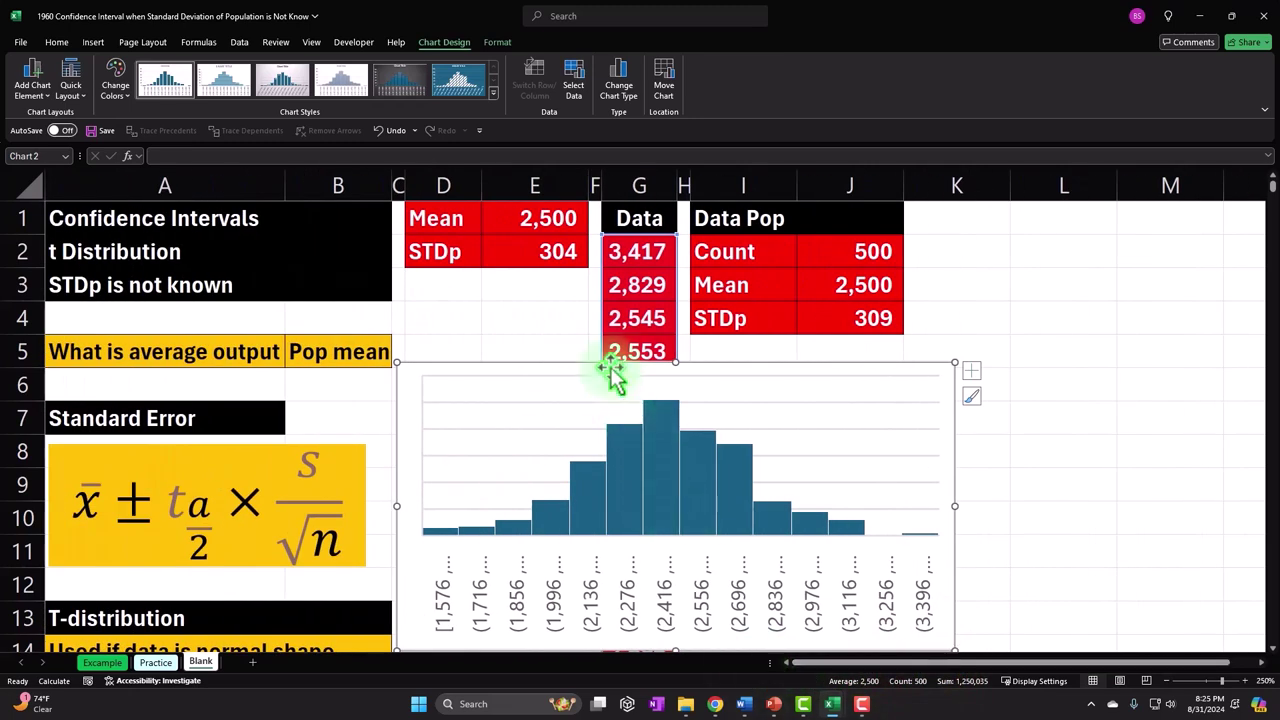
{"action": "left_click", "coordinate": [640, 380]}
{"action": "left_click", "coordinate": [515, 367]}
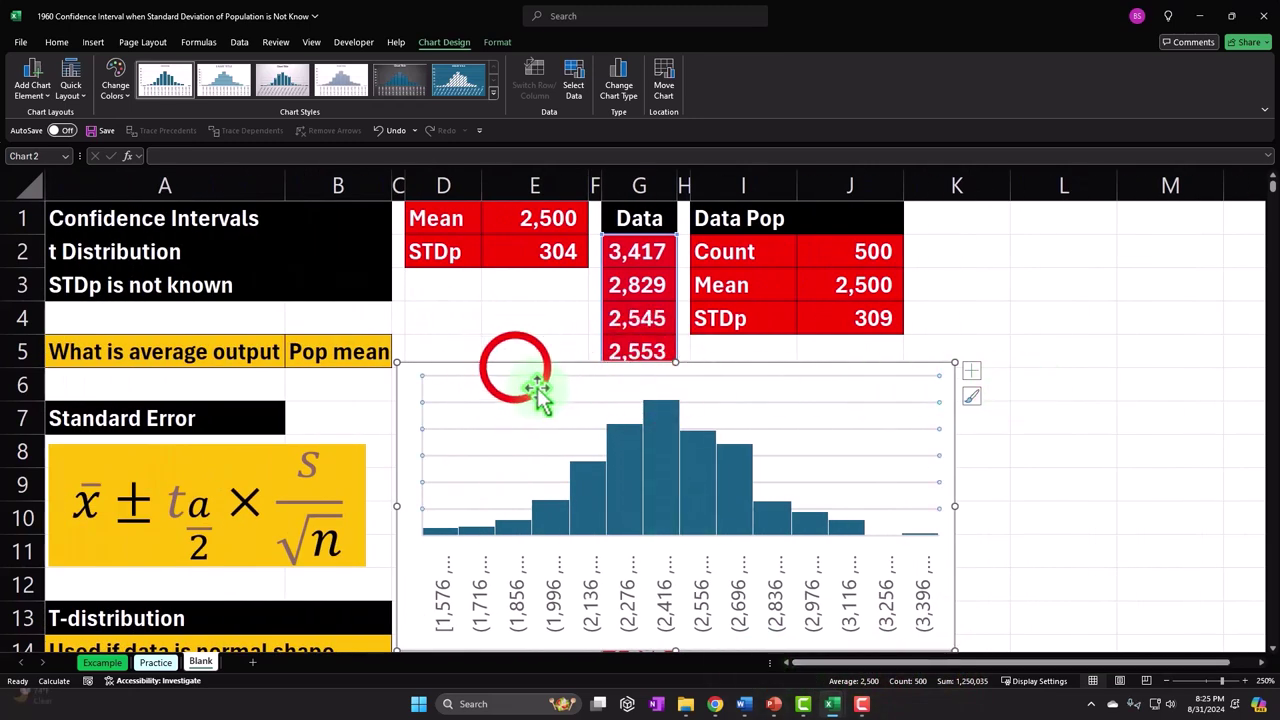
{"action": "left_click_drag", "start_coordinate": [515, 367], "coordinate": [811, 380]}
{"action": "scroll", "coordinate": [811, 371], "scroll_direction": "down", "scroll_amount": 1}
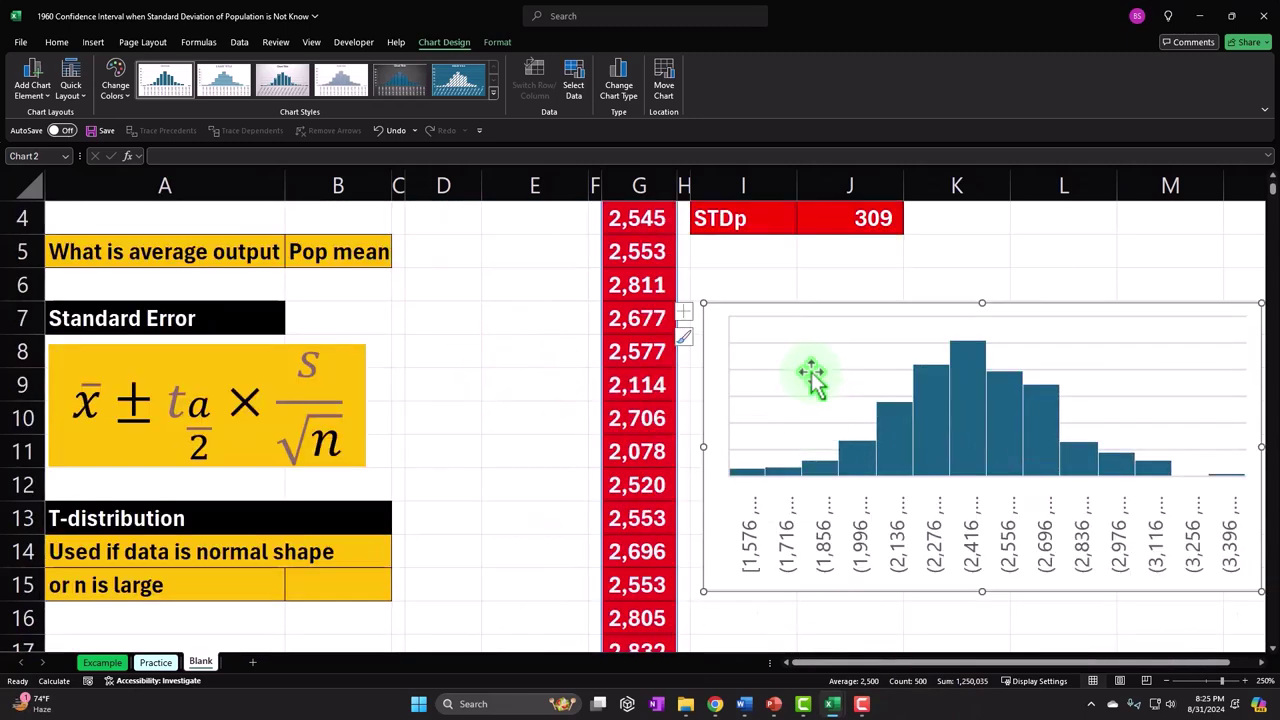
{"action": "left_click", "coordinate": [840, 636]}
{"action": "left_click_drag", "start_coordinate": [843, 660], "coordinate": [862, 660]}
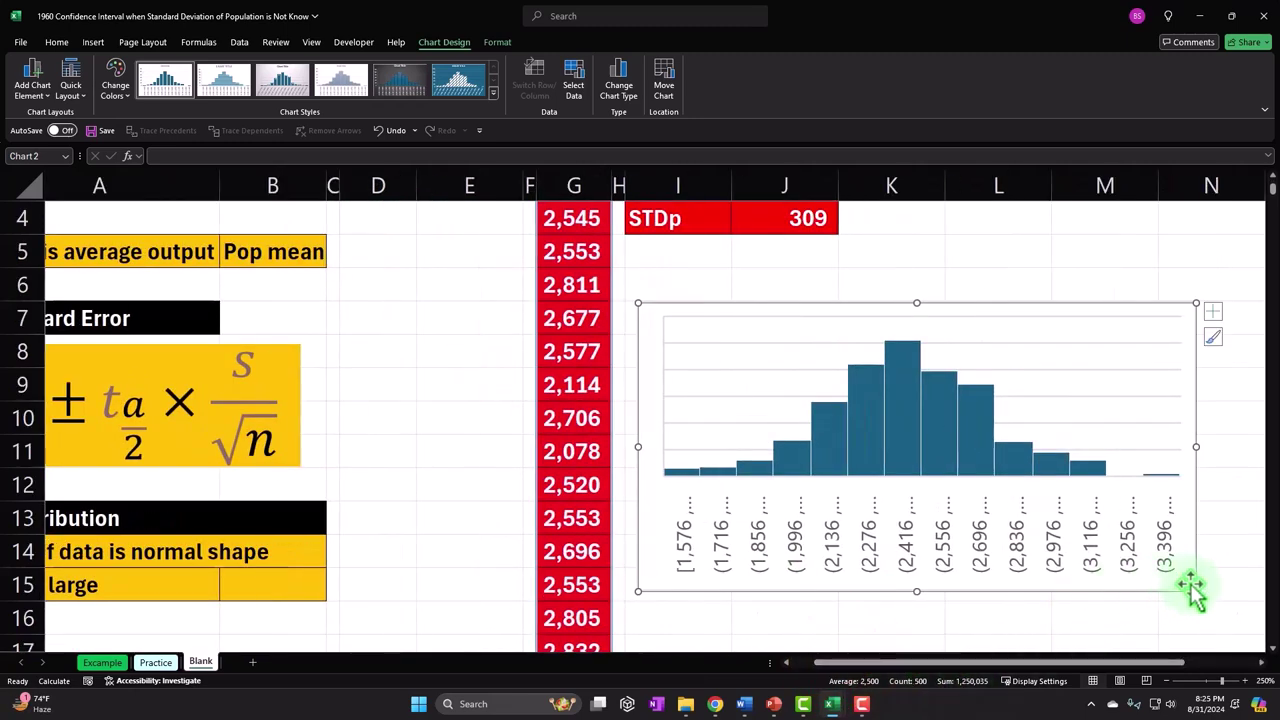
Resize the histogram and move it down to start around row 18 beside the data.
{"action": "left_click_drag", "start_coordinate": [1196, 591], "coordinate": [1166, 617]}
{"action": "left_click", "coordinate": [836, 314]}
{"action": "left_click_drag", "start_coordinate": [838, 316], "coordinate": [829, 346]}
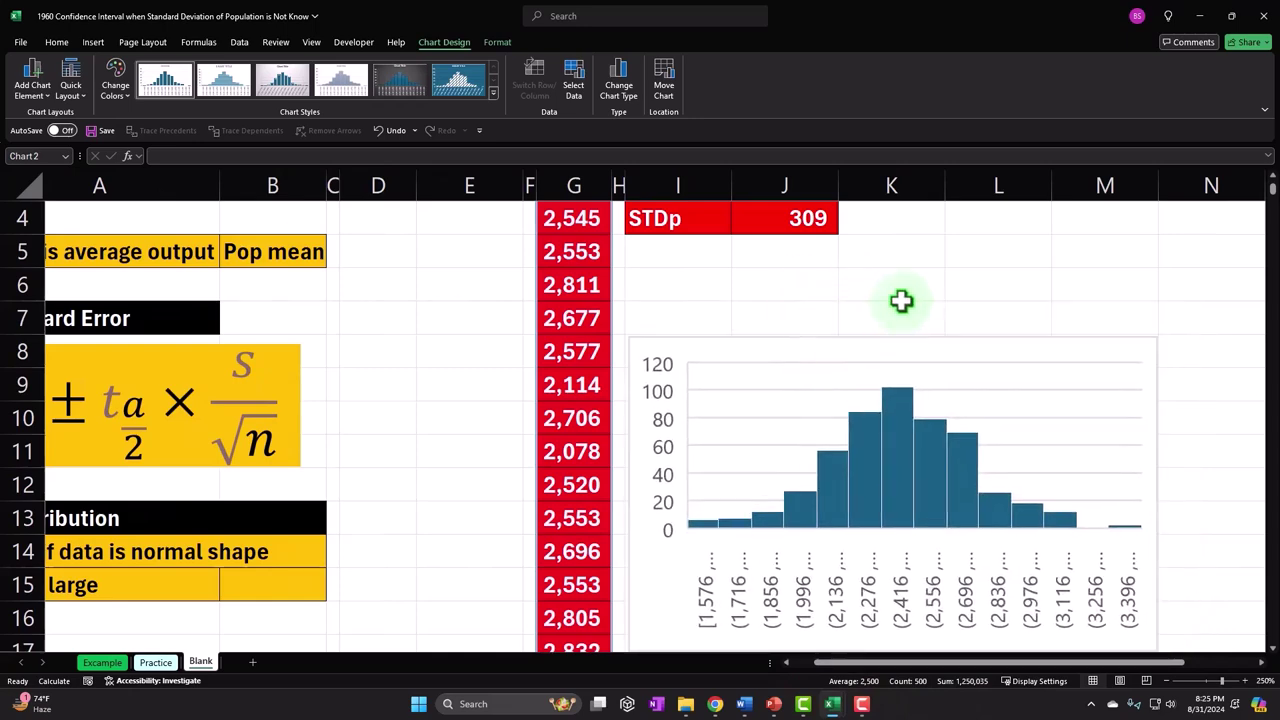
{"action": "scroll", "coordinate": [909, 293], "scroll_direction": "up", "scroll_amount": 1}
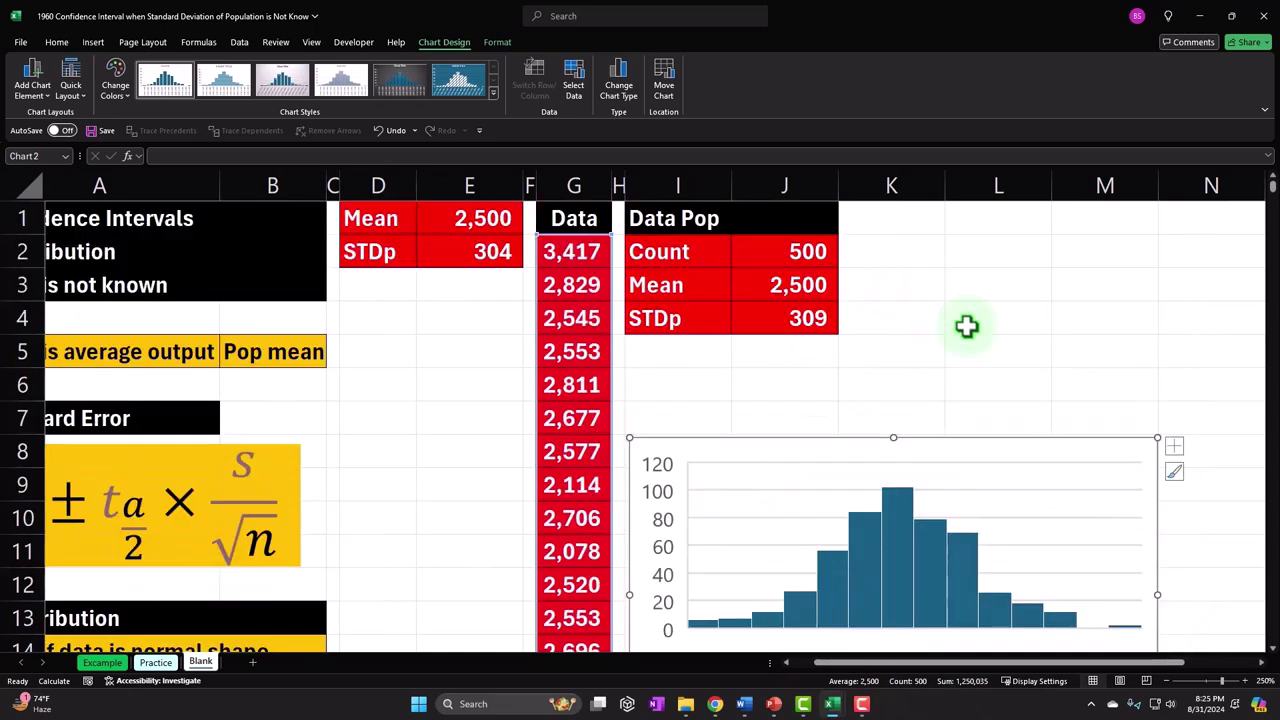
{"action": "left_click_drag", "start_coordinate": [1157, 437], "coordinate": [935, 452]}
{"action": "left_click_drag", "start_coordinate": [857, 457], "coordinate": [849, 509]}
{"action": "scroll", "coordinate": [840, 410], "scroll_direction": "down", "scroll_amount": 3}
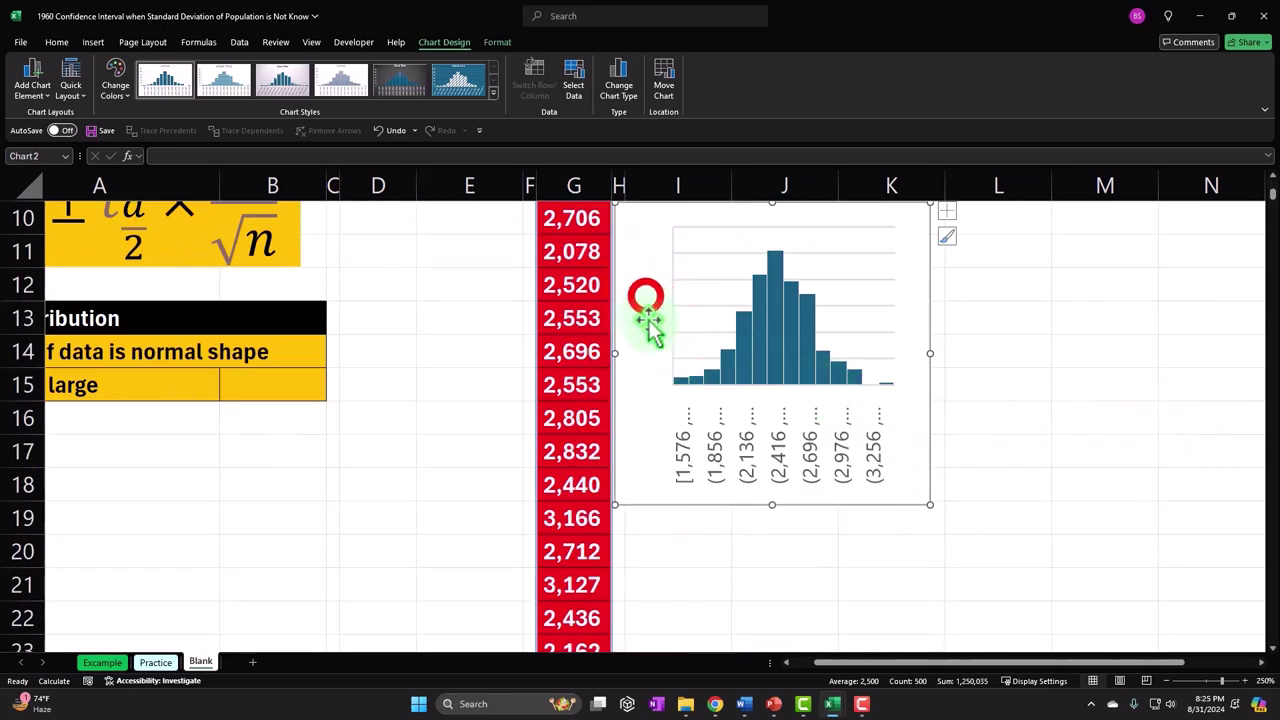
{"action": "left_click_drag", "start_coordinate": [648, 322], "coordinate": [660, 449]}
{"action": "scroll", "coordinate": [657, 394], "scroll_direction": "down", "scroll_amount": 3}
{"action": "left_click_drag", "start_coordinate": [657, 394], "coordinate": [657, 454]}
{"action": "scroll", "coordinate": [680, 435], "scroll_direction": "down", "scroll_amount": 3}
{"action": "left_click_drag", "start_coordinate": [943, 374], "coordinate": [1054, 466]}
{"action": "scroll", "coordinate": [1051, 503], "scroll_direction": "up", "scroll_amount": 4}
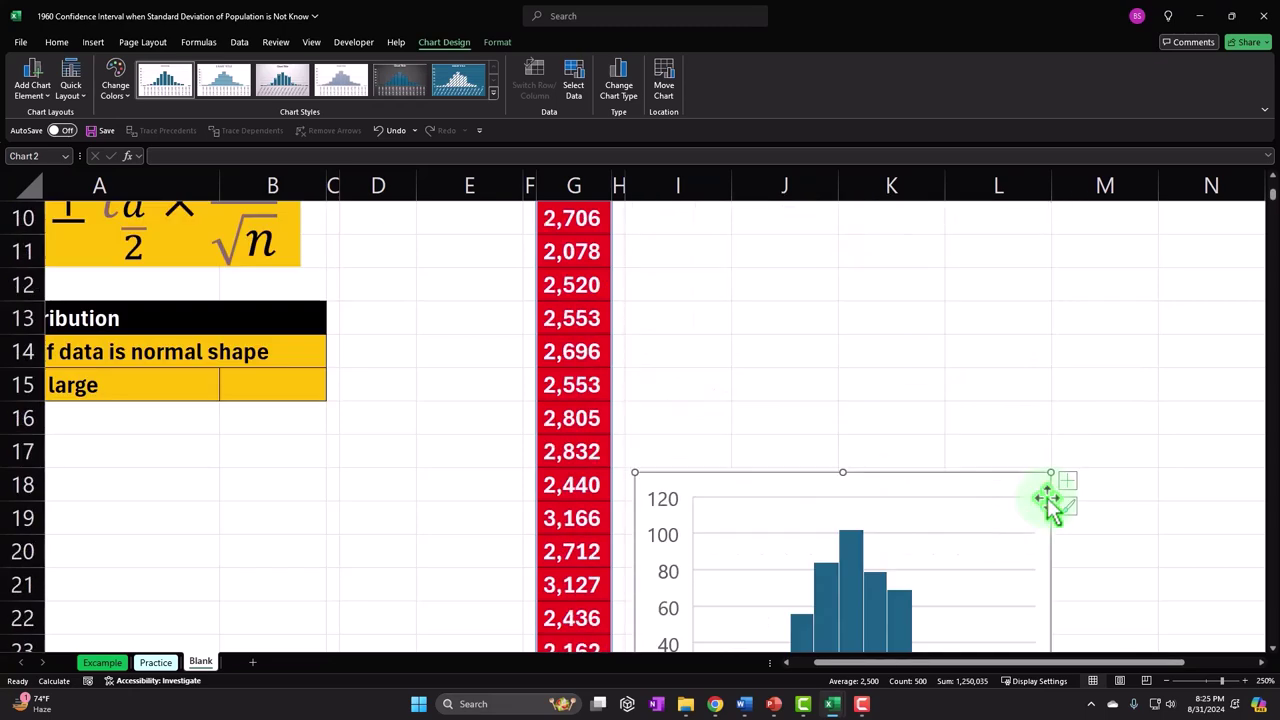
{"action": "scroll", "coordinate": [1048, 505], "scroll_direction": "up", "scroll_amount": 3}
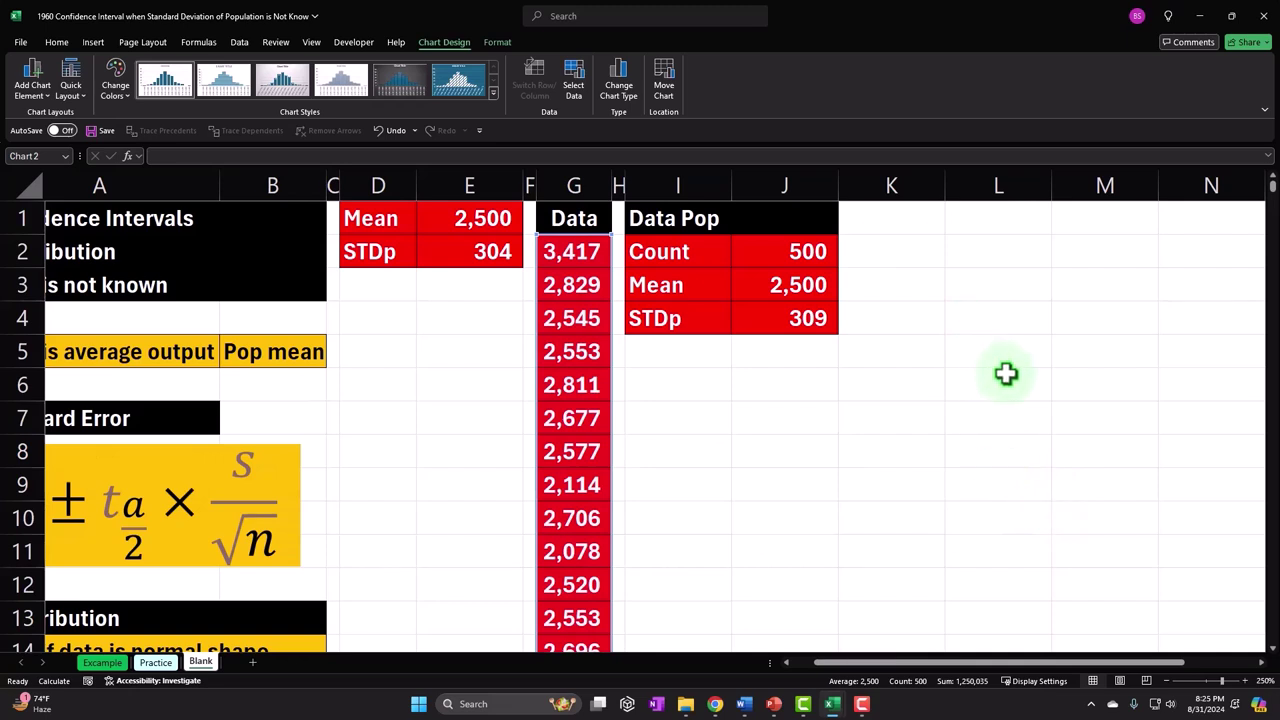
Copy column H's narrow grey spacer formatting onto column K with Format Painter.
{"action": "left_click", "coordinate": [618, 180]}
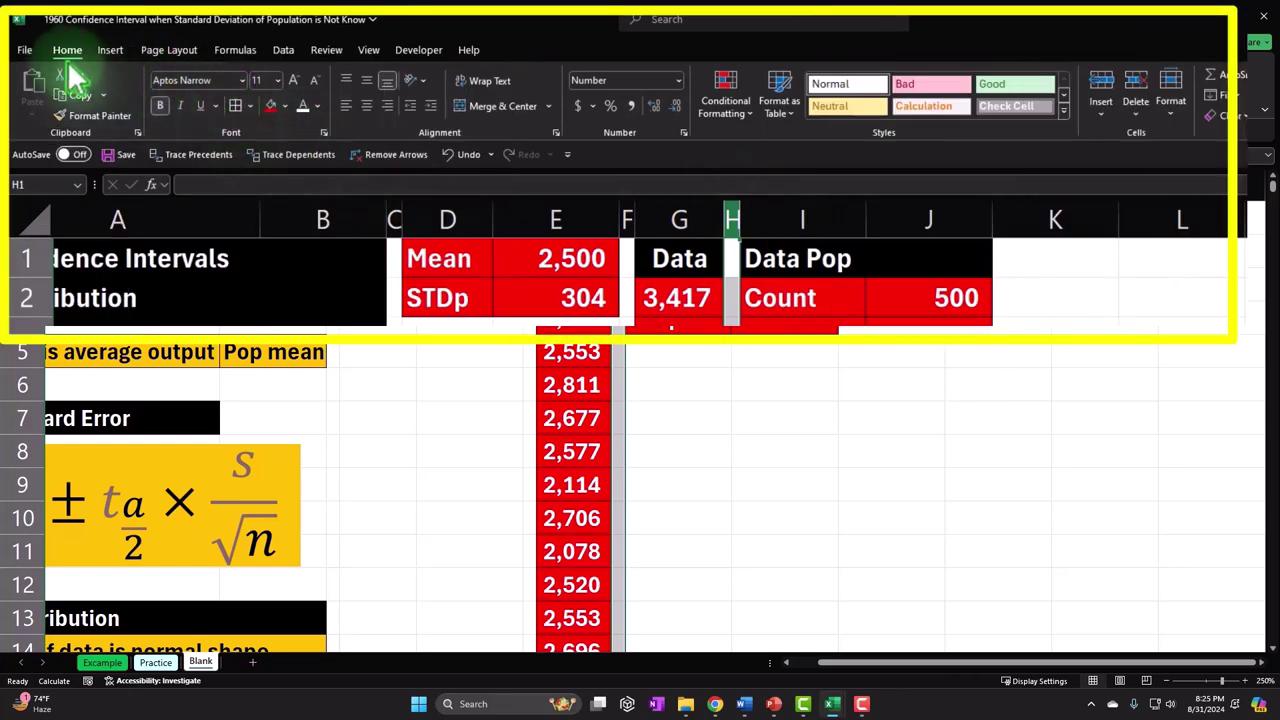
{"action": "left_click", "coordinate": [85, 118]}
{"action": "left_click", "coordinate": [893, 183]}
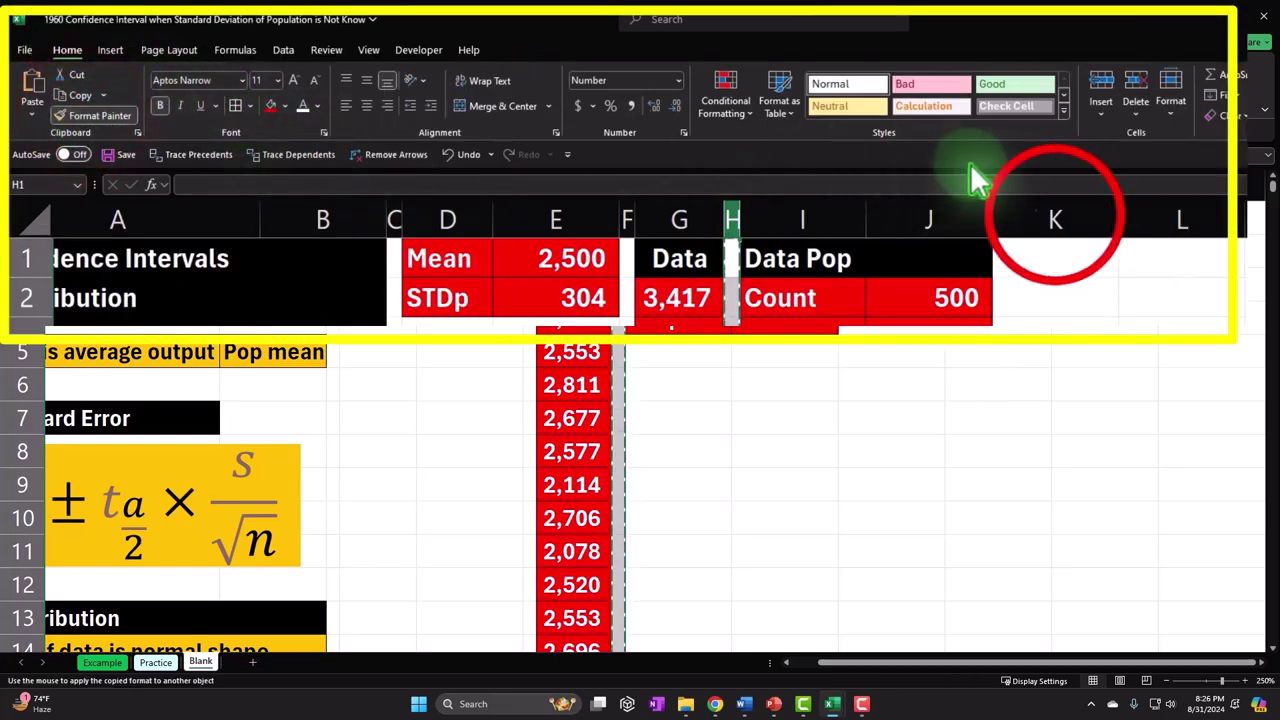
Add a 'Sample' header in L1 with black fill and centred text.
{"action": "left_click", "coordinate": [916, 222]}
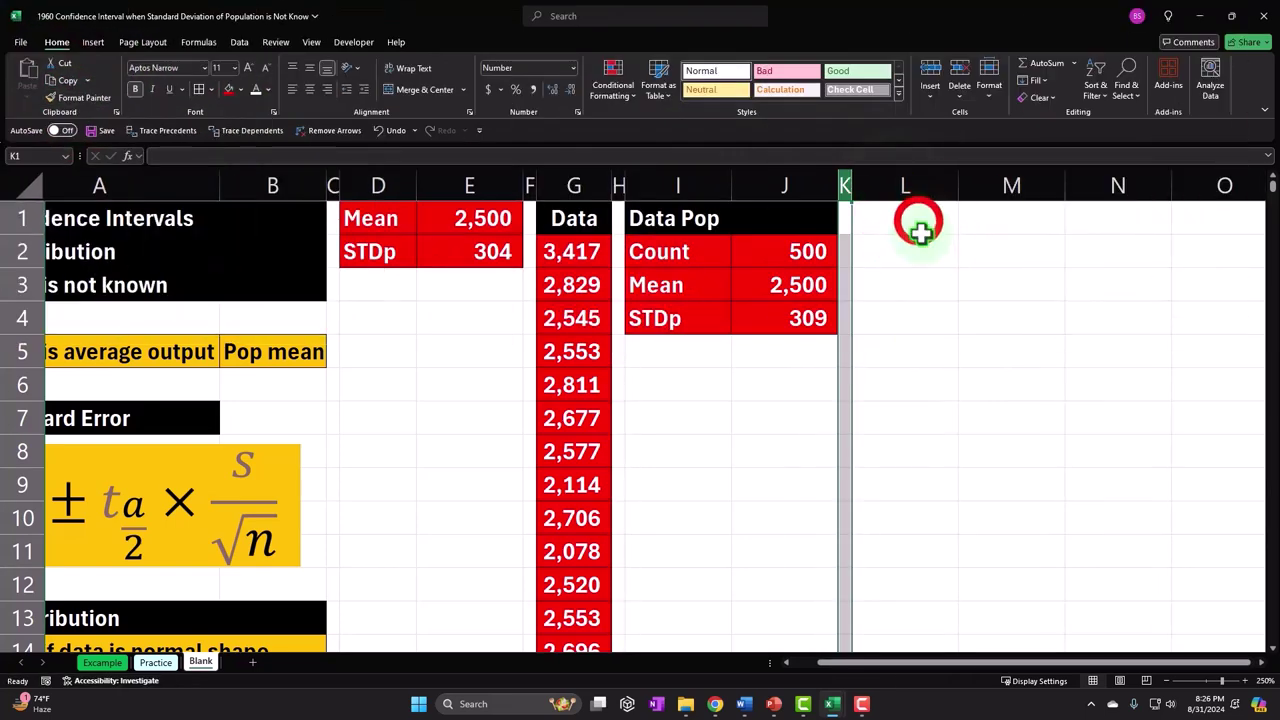
{"action": "type", "text": "Sas"}
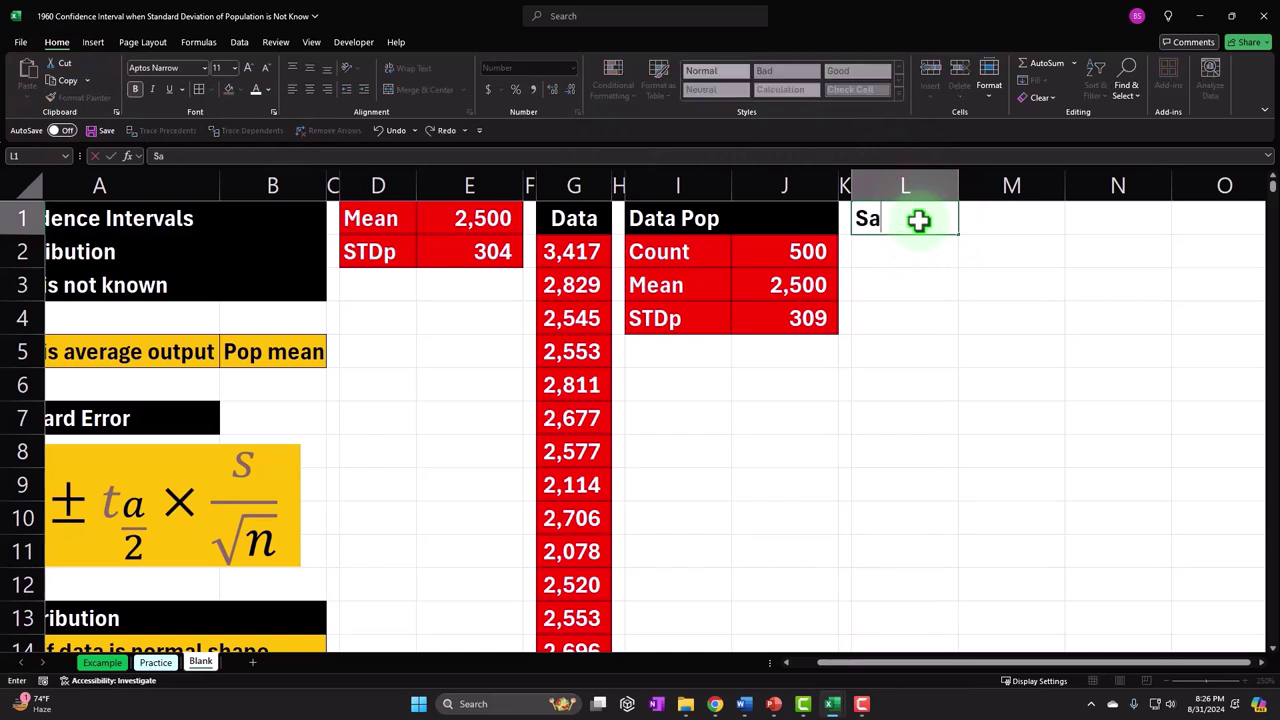
{"action": "key", "text": "Return"}
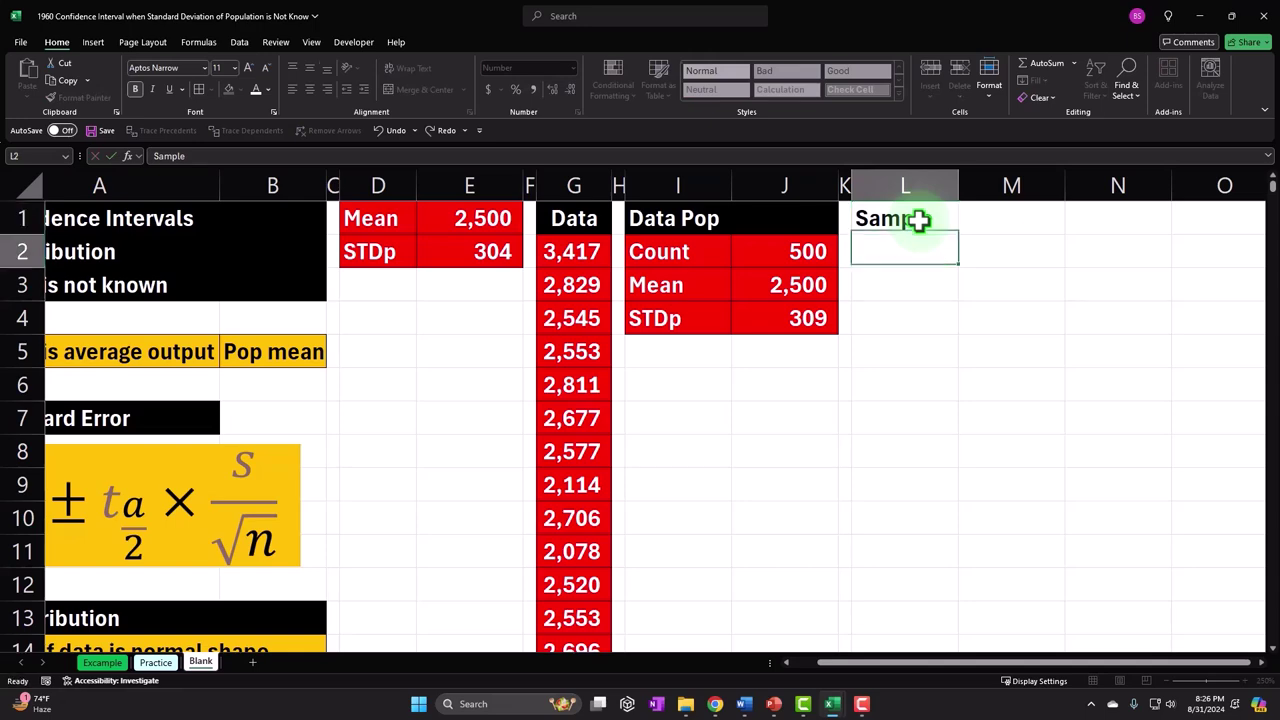
{"action": "left_click", "coordinate": [916, 220]}
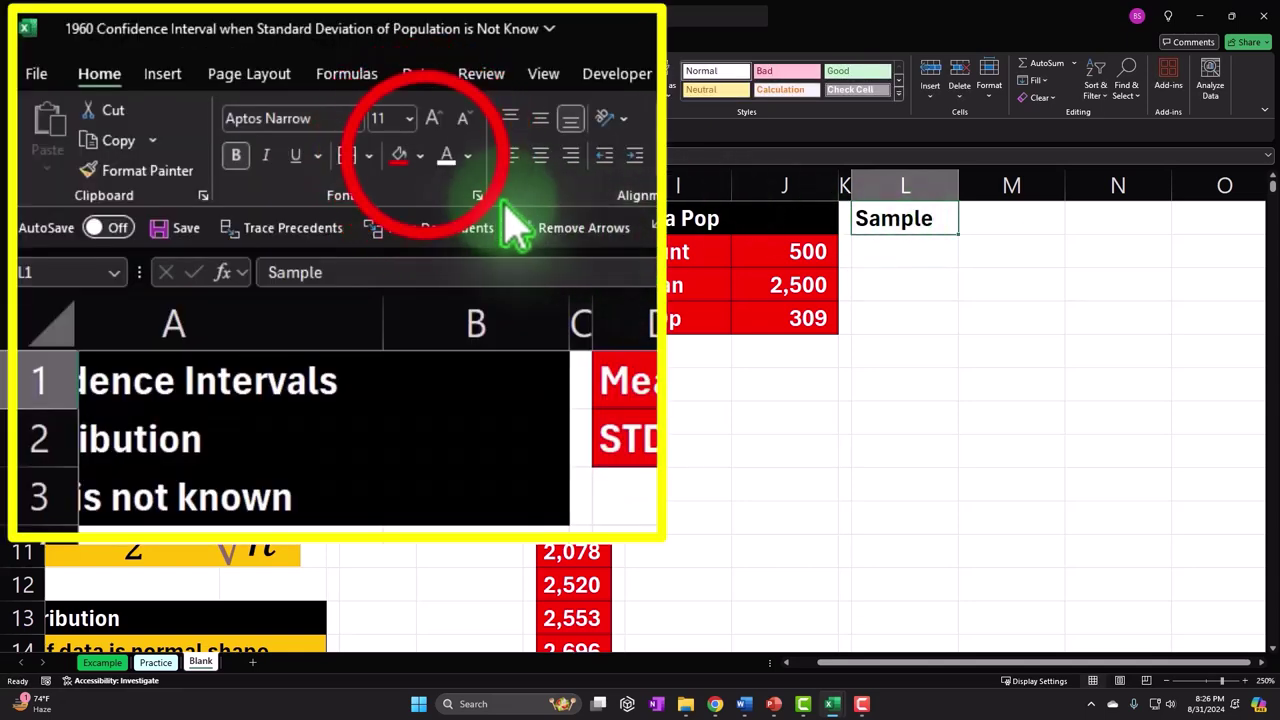
{"action": "left_click", "coordinate": [420, 155]}
{"action": "left_click", "coordinate": [428, 245]}
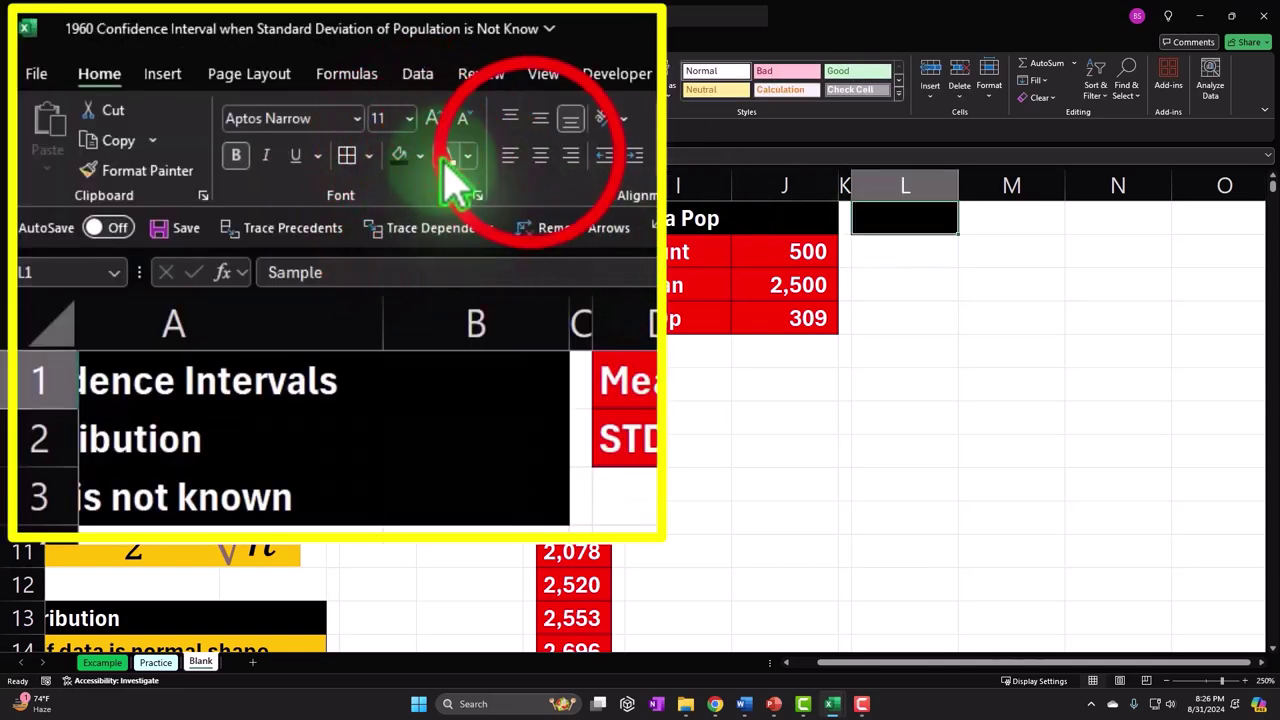
{"action": "left_click", "coordinate": [540, 155]}
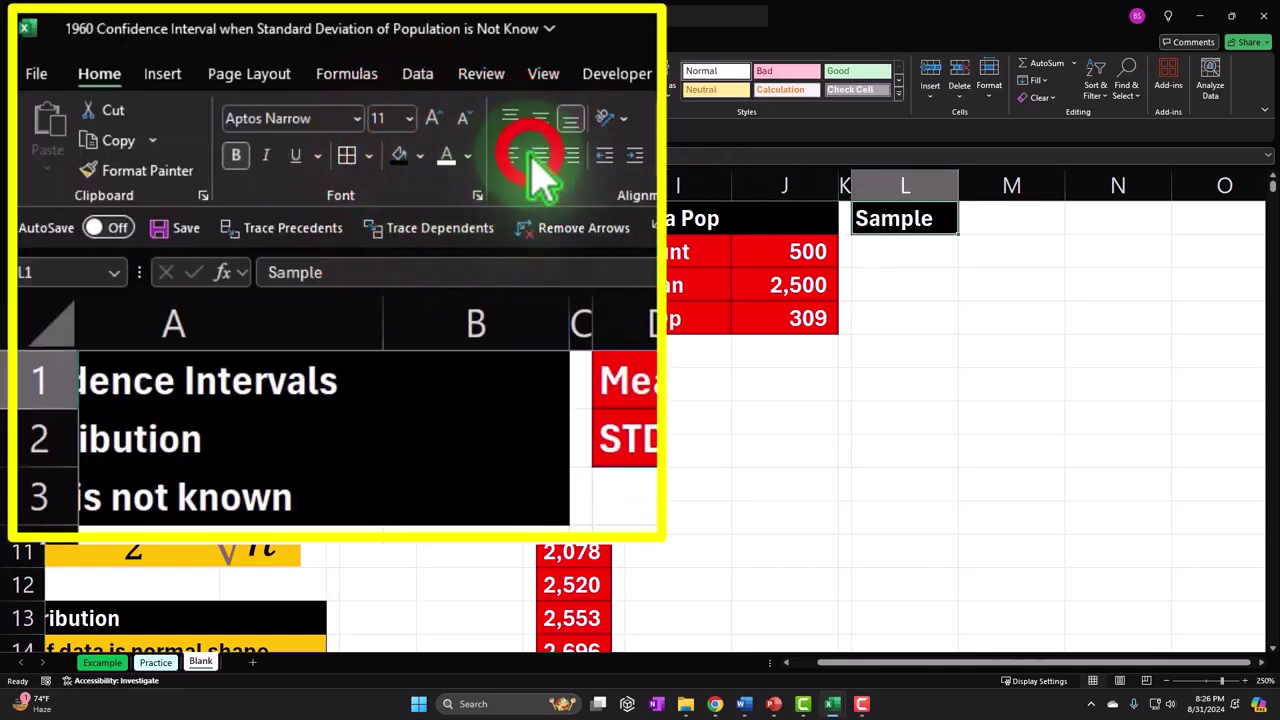
{"action": "left_click", "coordinate": [898, 248]}
{"action": "left_click", "coordinate": [465, 251]}
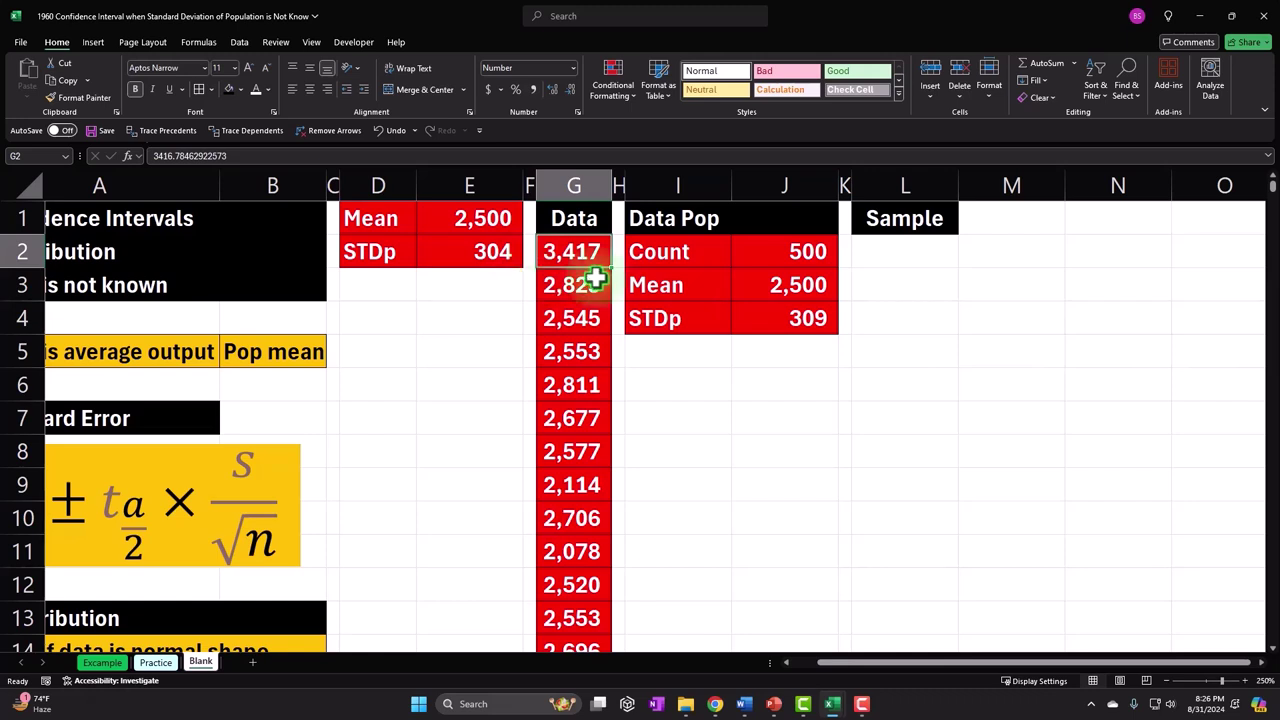
Enter =INDEX(G2:G501,RANDBETWEEN(1,500)) in L2 to pick a random Data value.
{"action": "left_click", "coordinate": [939, 251]}
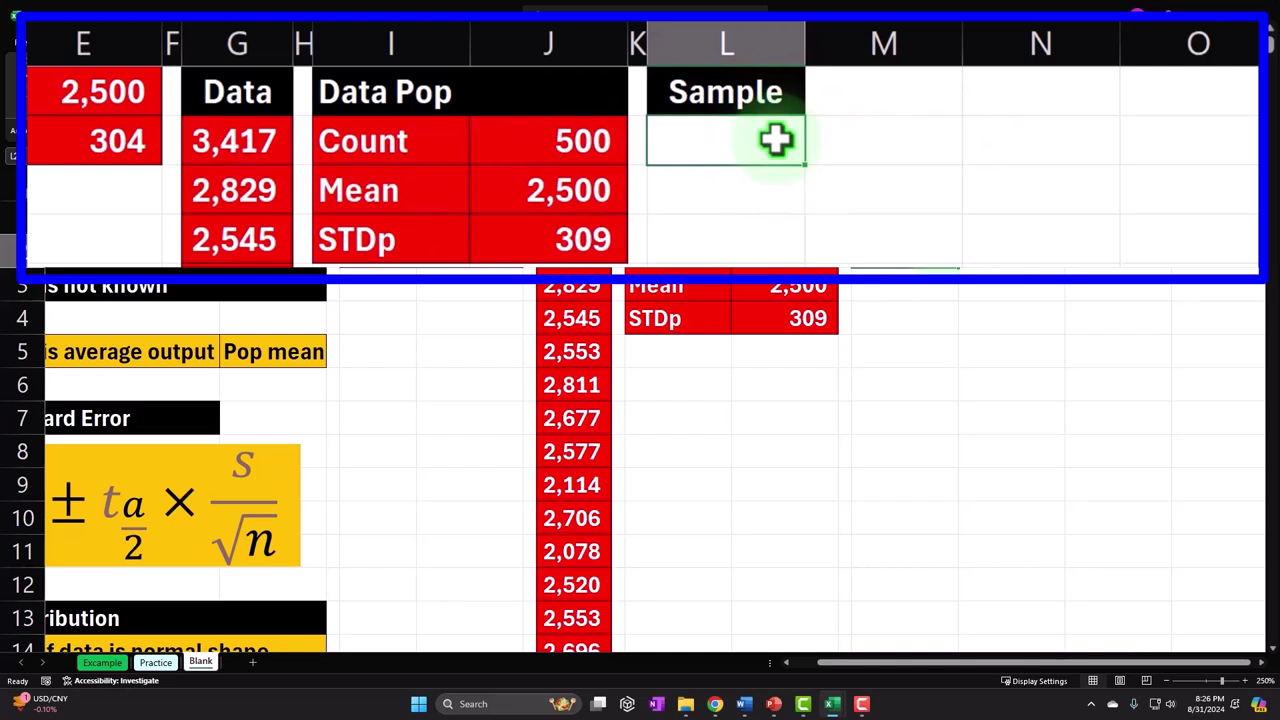
{"action": "type", "text": "=ind"}
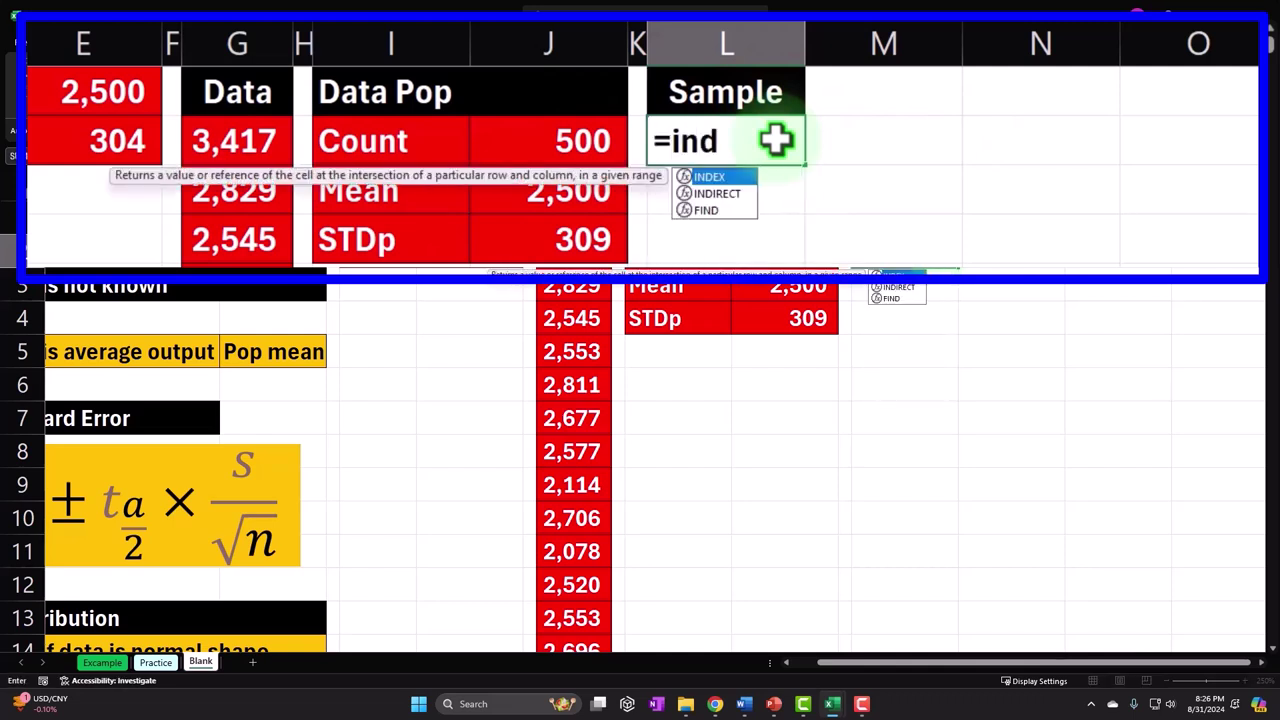
{"action": "key", "text": "Tab"}
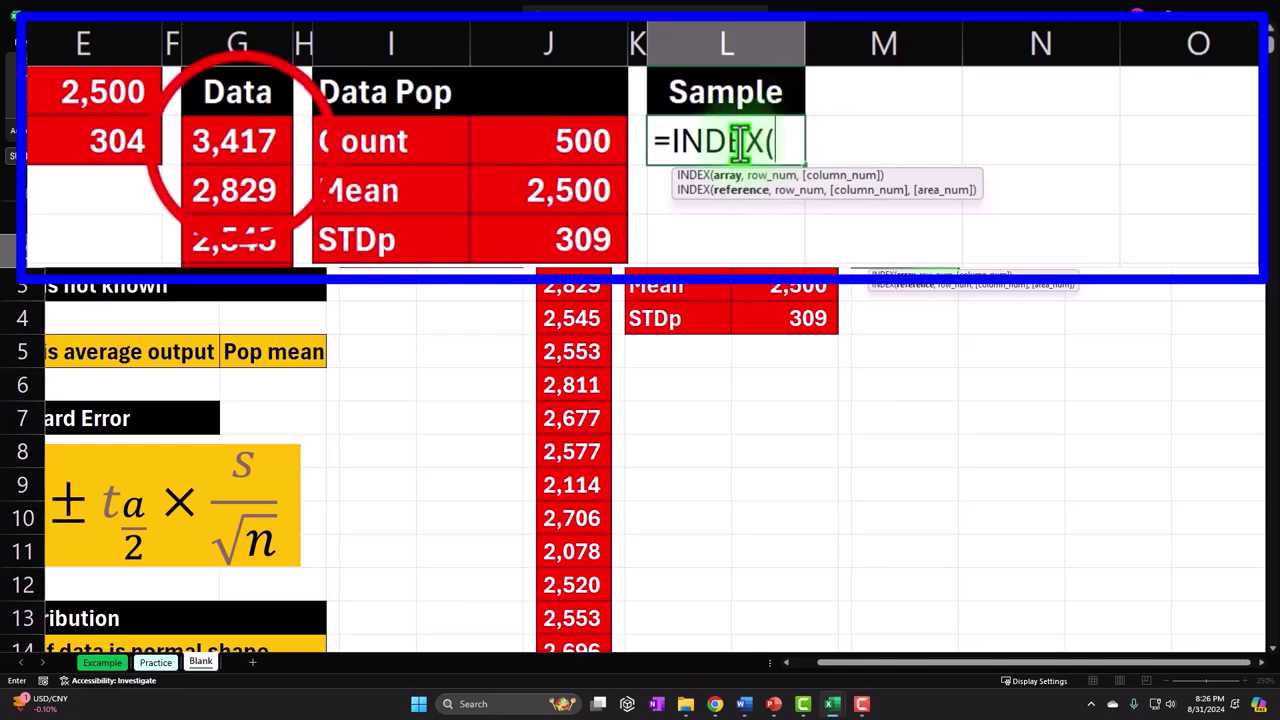
{"action": "left_click", "coordinate": [240, 145]}
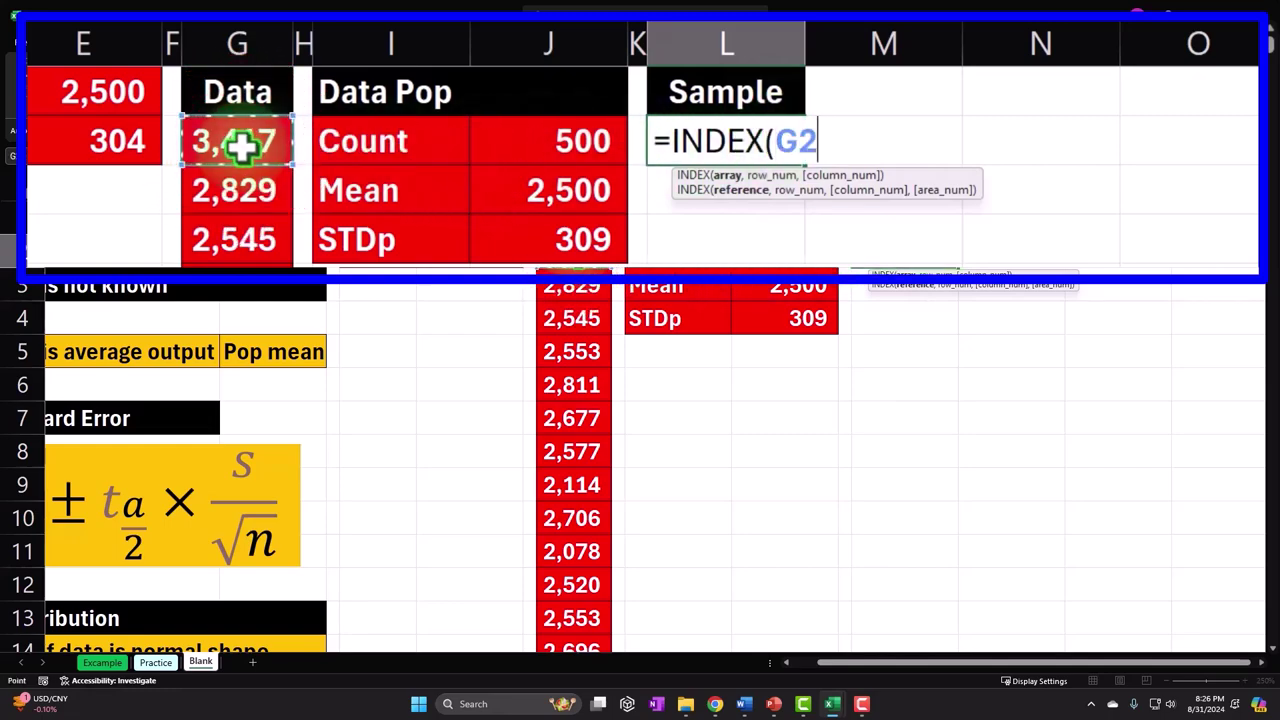
{"action": "key", "text": "ctrl+shift+Down"}
{"action": "key", "text": "ctrl+BackSpace"}
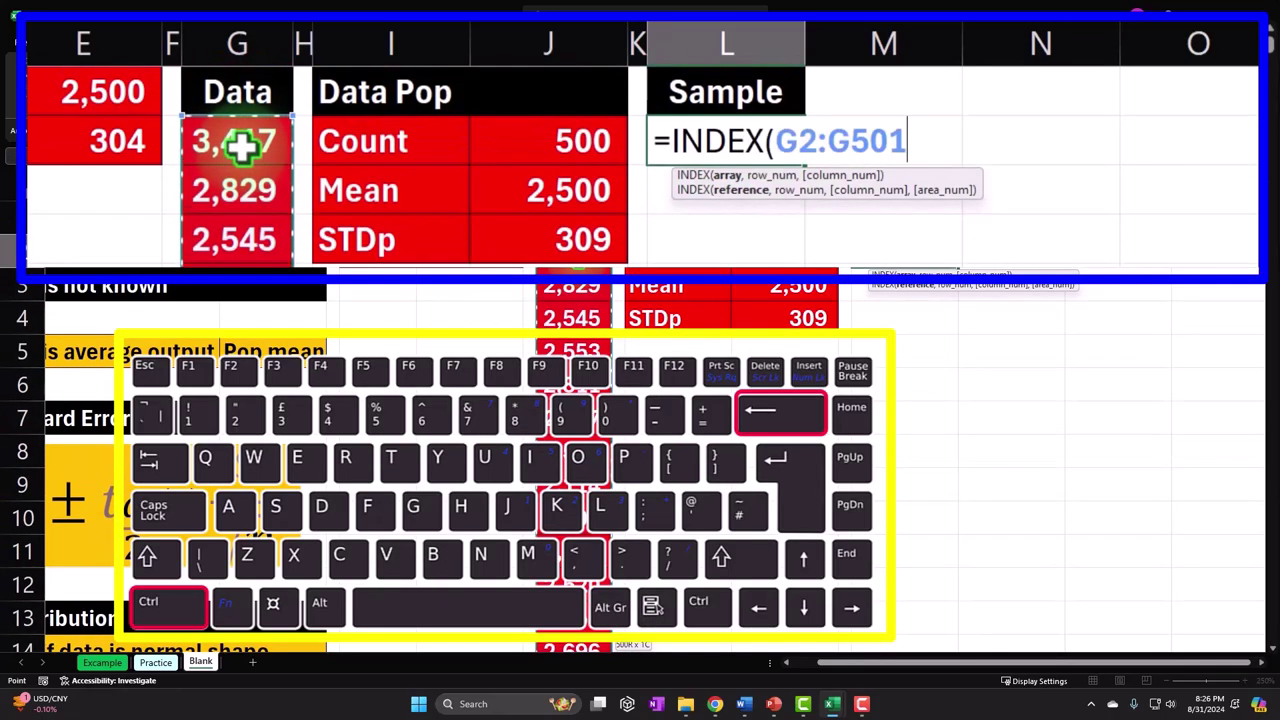
{"action": "type", "text": ","}
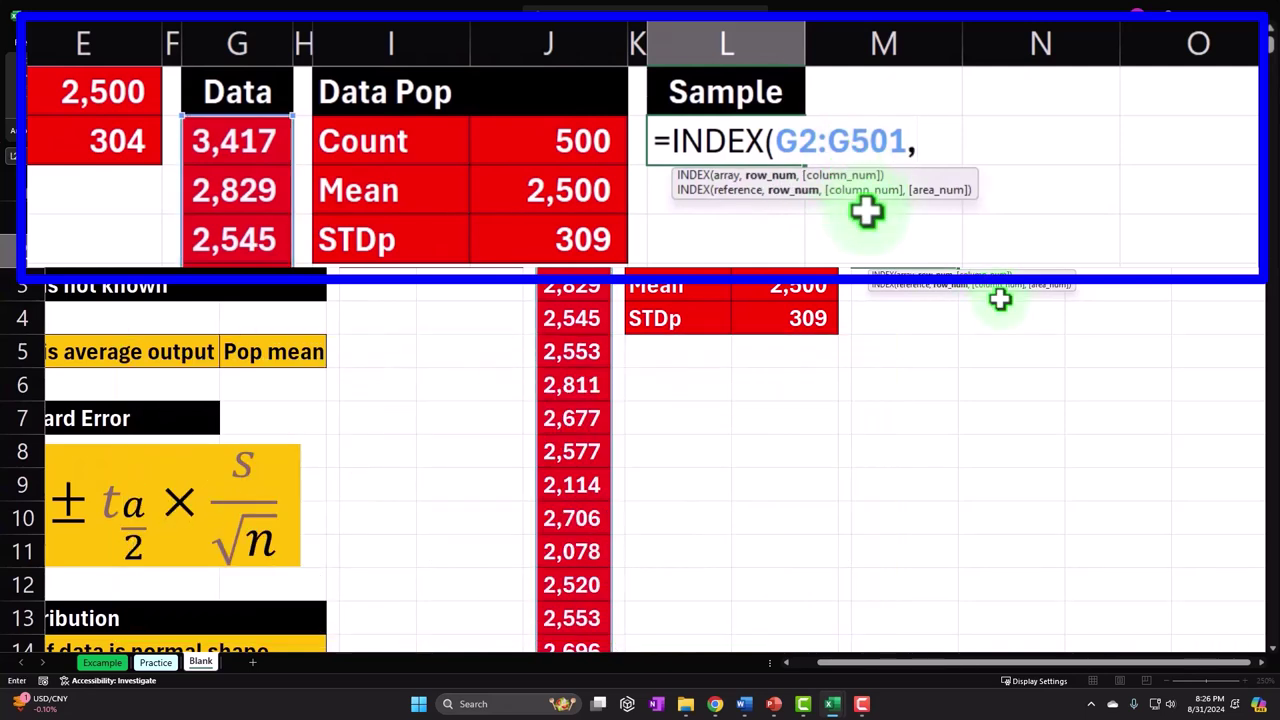
{"action": "type", "text": "rand"}
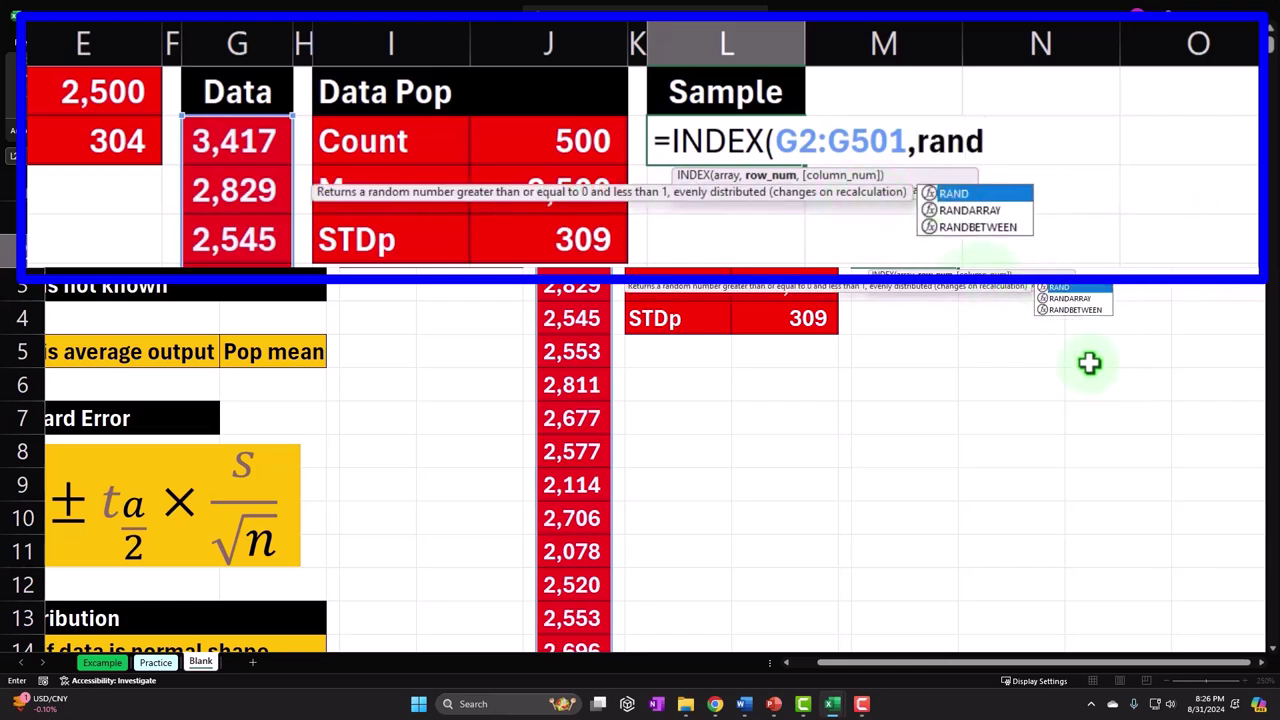
{"action": "left_click", "coordinate": [963, 227]}
{"action": "double_click", "coordinate": [963, 227]}
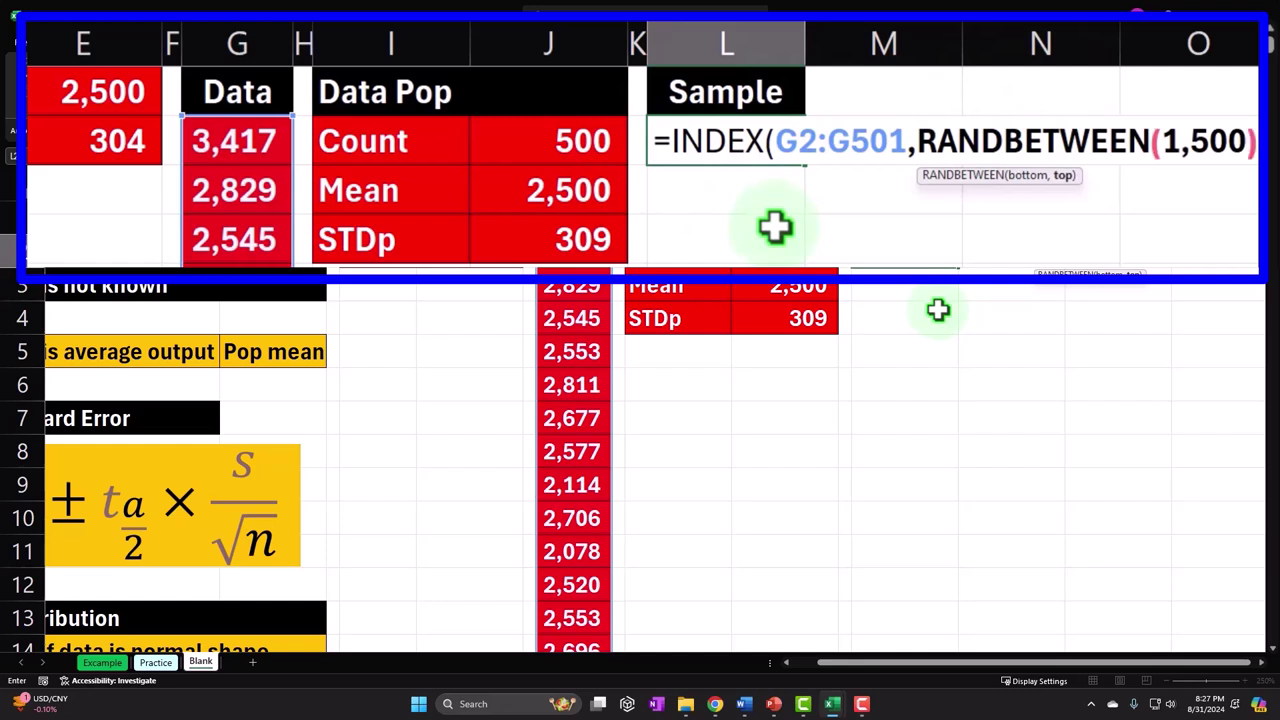
{"action": "type", "text": ")"}
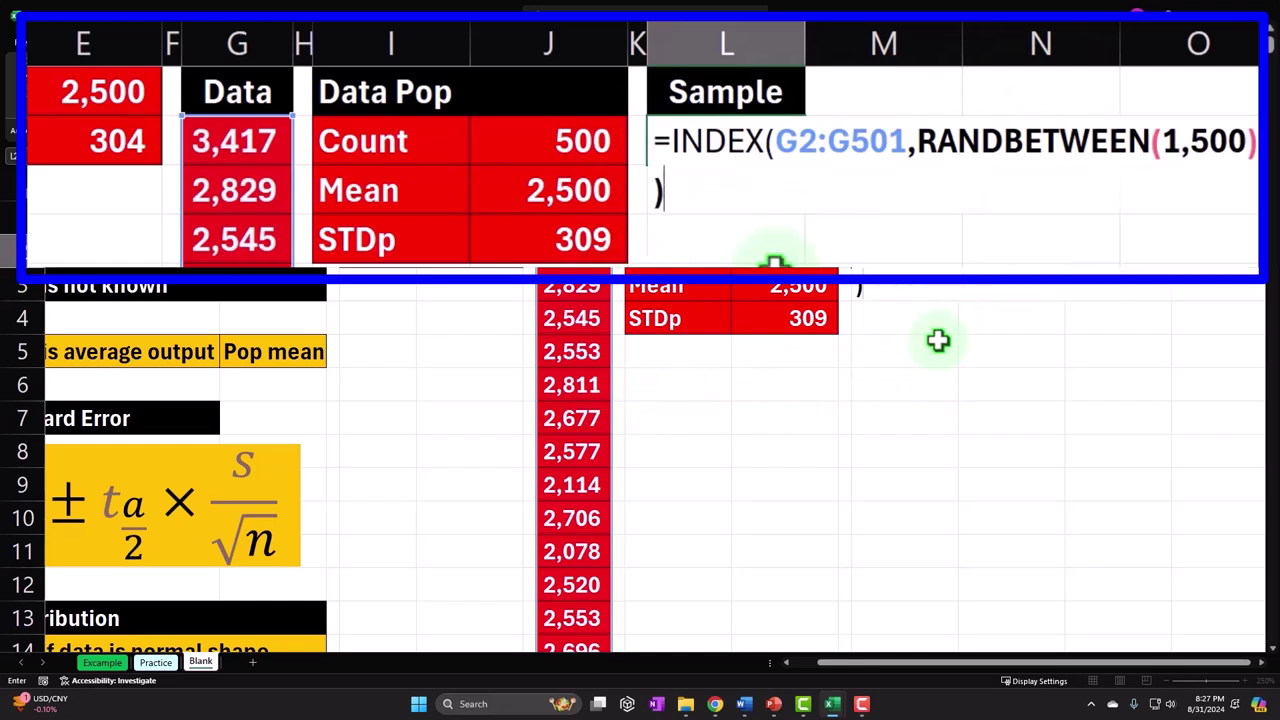
{"action": "key", "text": "Return"}
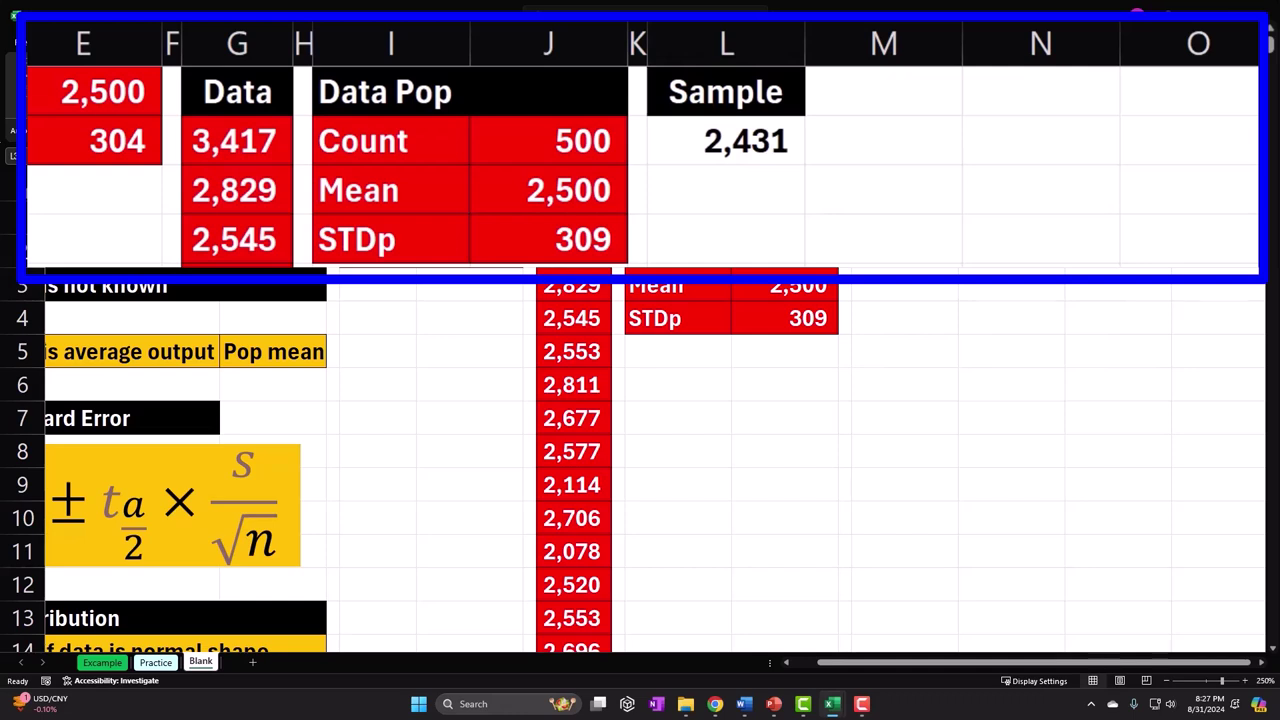
Make the L2 formula's range absolute as $G$2:$G$501 using F4.
{"action": "left_click", "coordinate": [920, 286]}
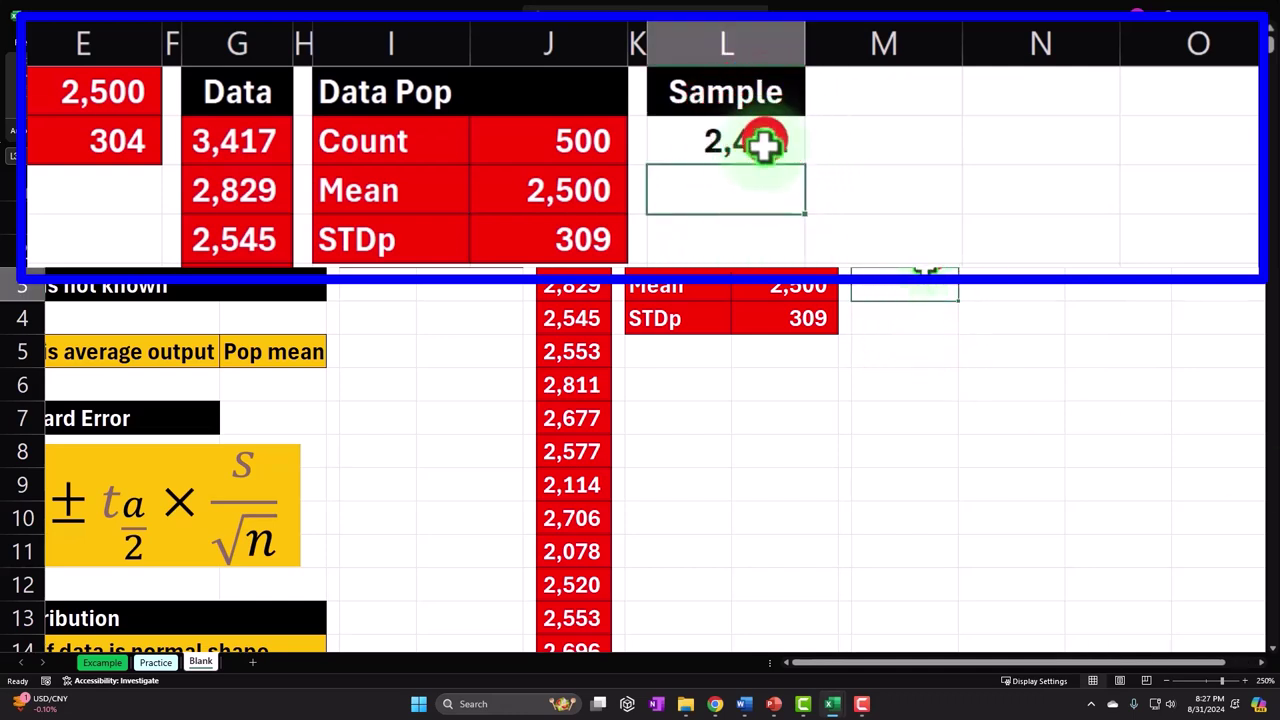
{"action": "left_click", "coordinate": [932, 255]}
{"action": "left_click", "coordinate": [939, 256]}
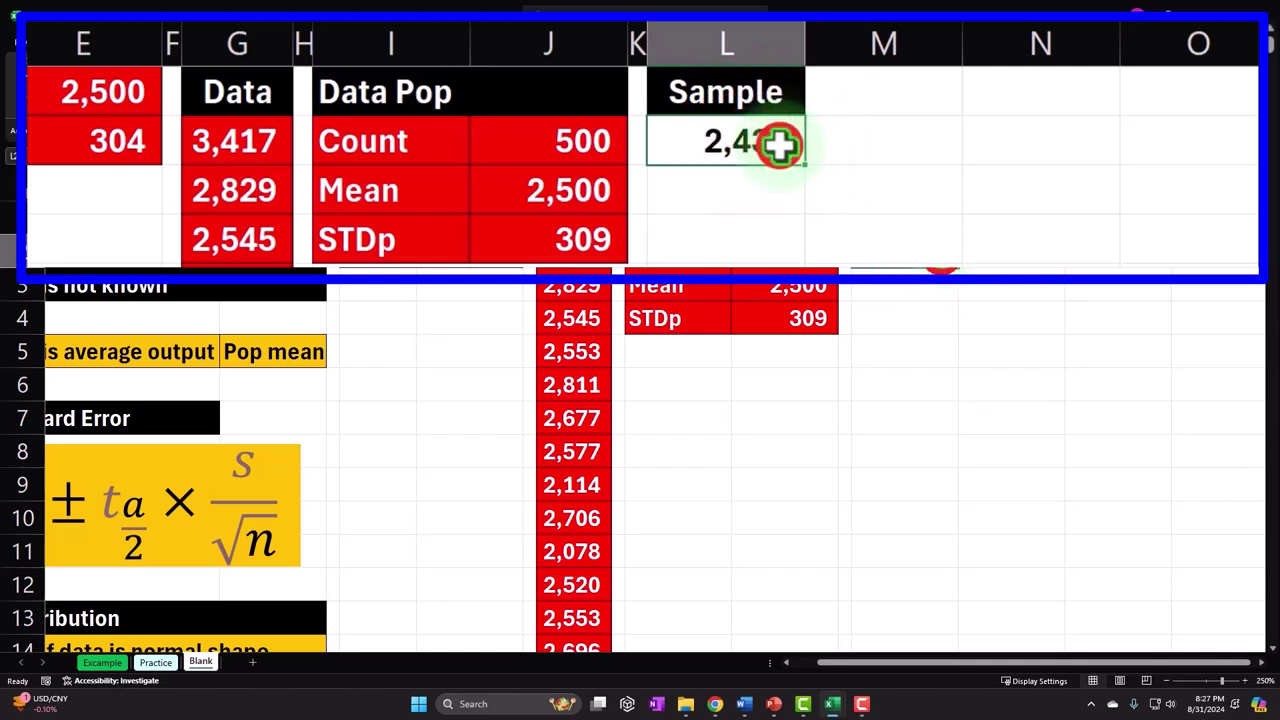
{"action": "double_click", "coordinate": [780, 145]}
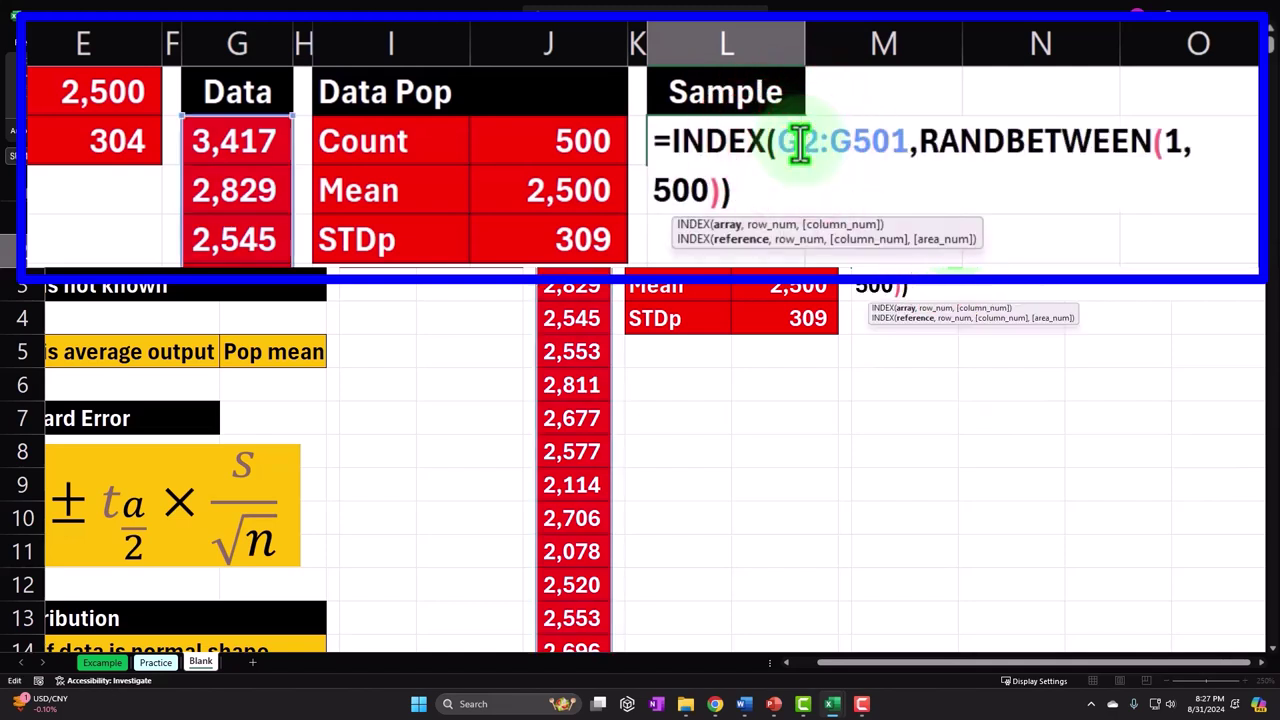
{"action": "key", "text": "F4"}
{"action": "left_click", "coordinate": [920, 143]}
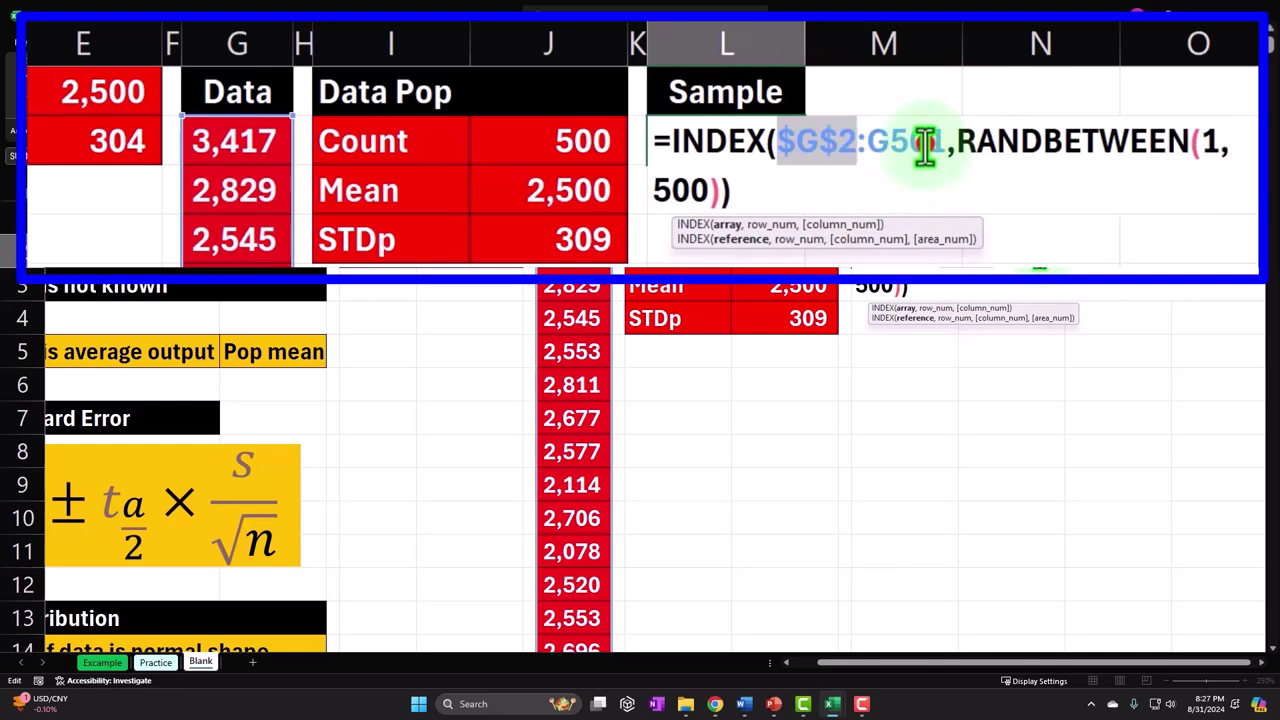
{"action": "key", "text": "F4"}
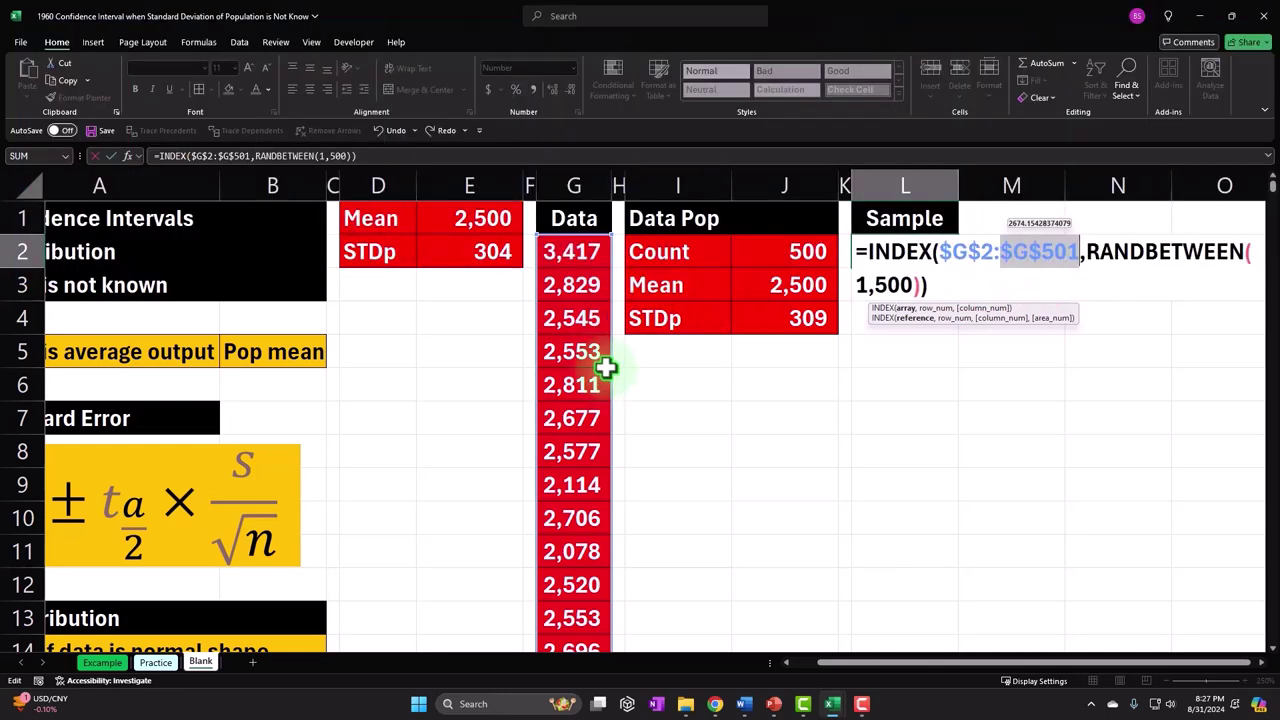
{"action": "key", "text": "Return"}
{"action": "left_click", "coordinate": [950, 258]}
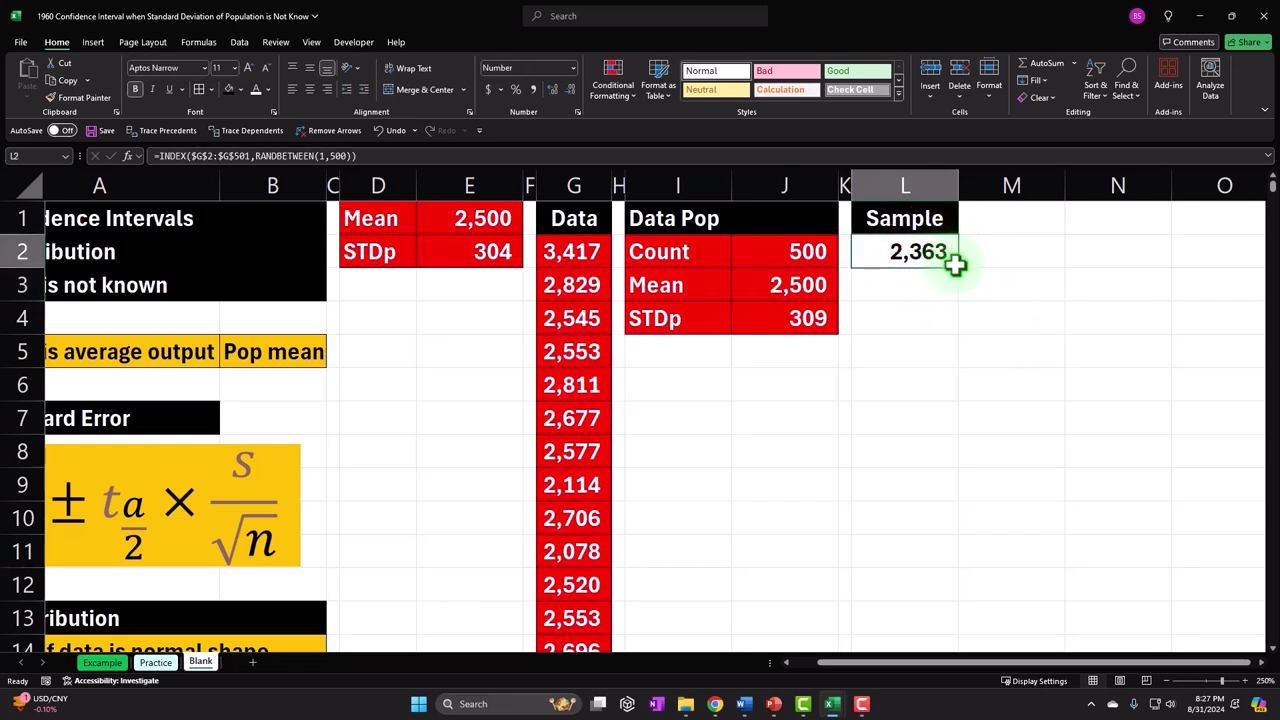
Fill the sampling formula from L2 down to L11 and select the ten Sample cells.
{"action": "left_click_drag", "start_coordinate": [963, 268], "coordinate": [955, 292]}
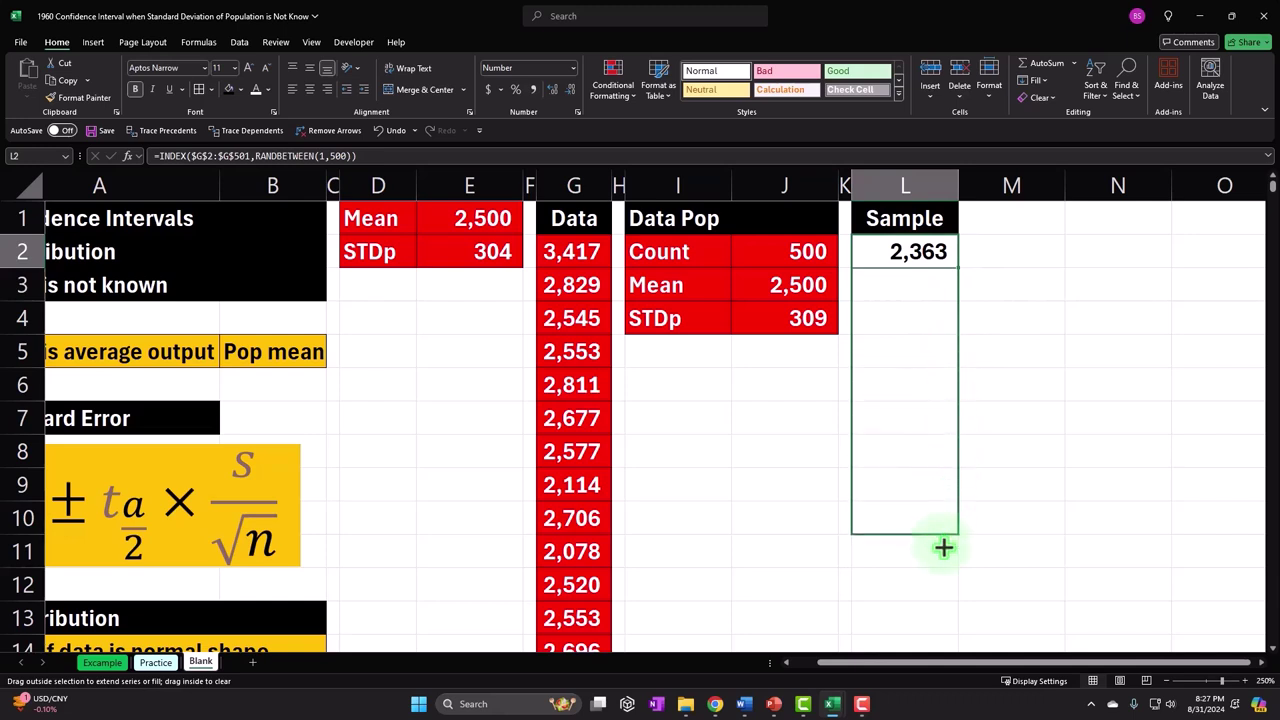
{"action": "left_click_drag", "start_coordinate": [944, 547], "coordinate": [944, 547]}
{"action": "left_click", "coordinate": [922, 250]}
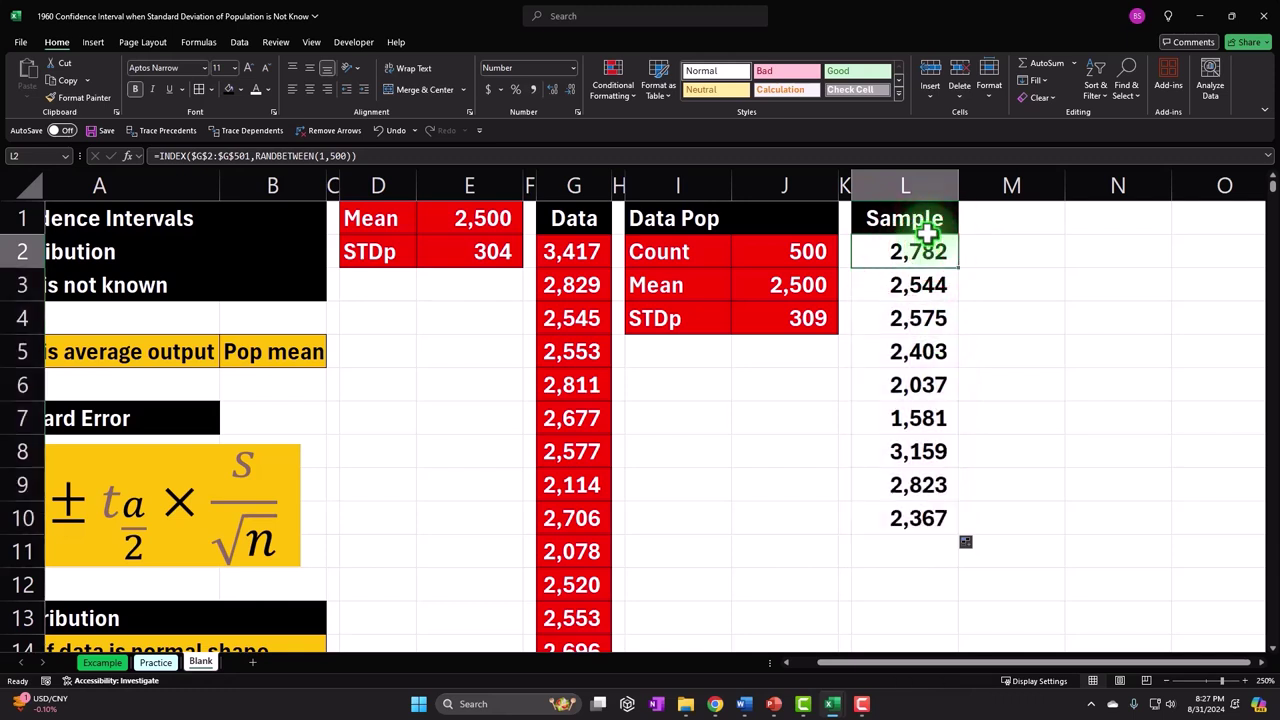
{"action": "key", "text": "Down"}
{"action": "key", "text": "Down"}
{"action": "key", "text": "Down"}
{"action": "key", "text": "Down"}
{"action": "key", "text": "Down"}
{"action": "key", "text": "Down"}
{"action": "key", "text": "Down"}
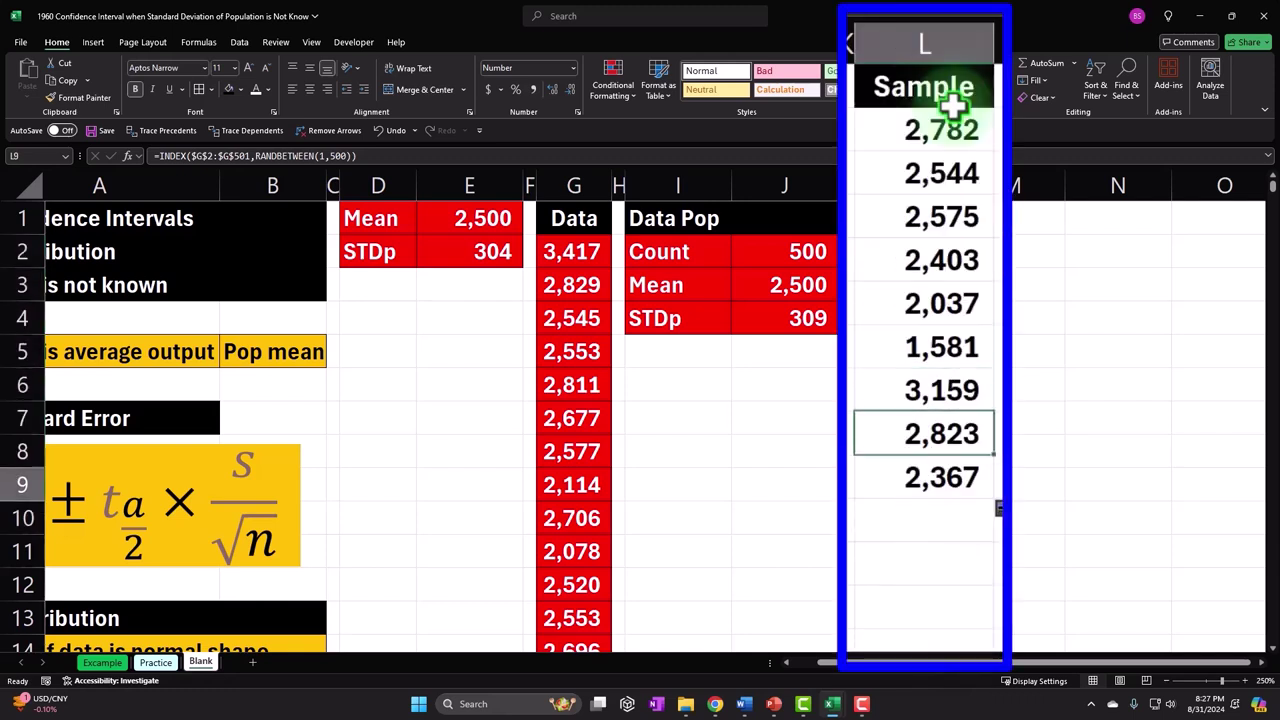
{"action": "key", "text": "Down"}
{"action": "left_click", "coordinate": [992, 498]}
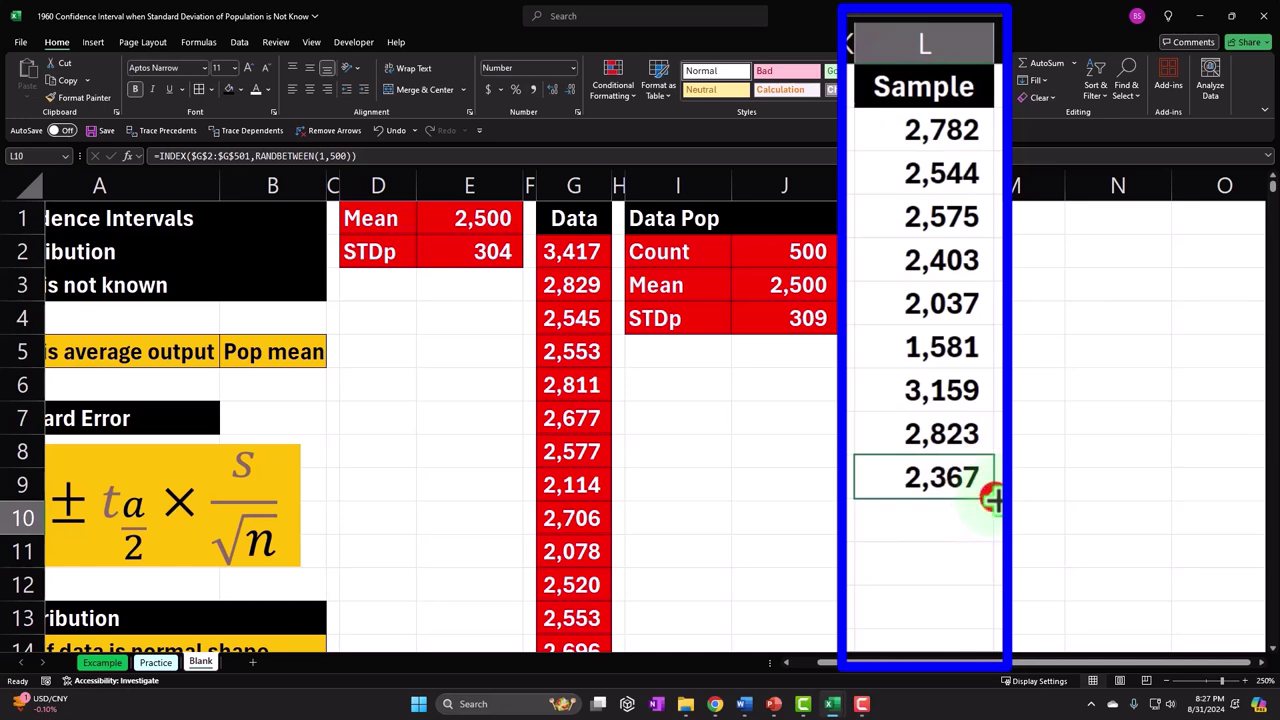
{"action": "left_click_drag", "start_coordinate": [992, 498], "coordinate": [995, 535]}
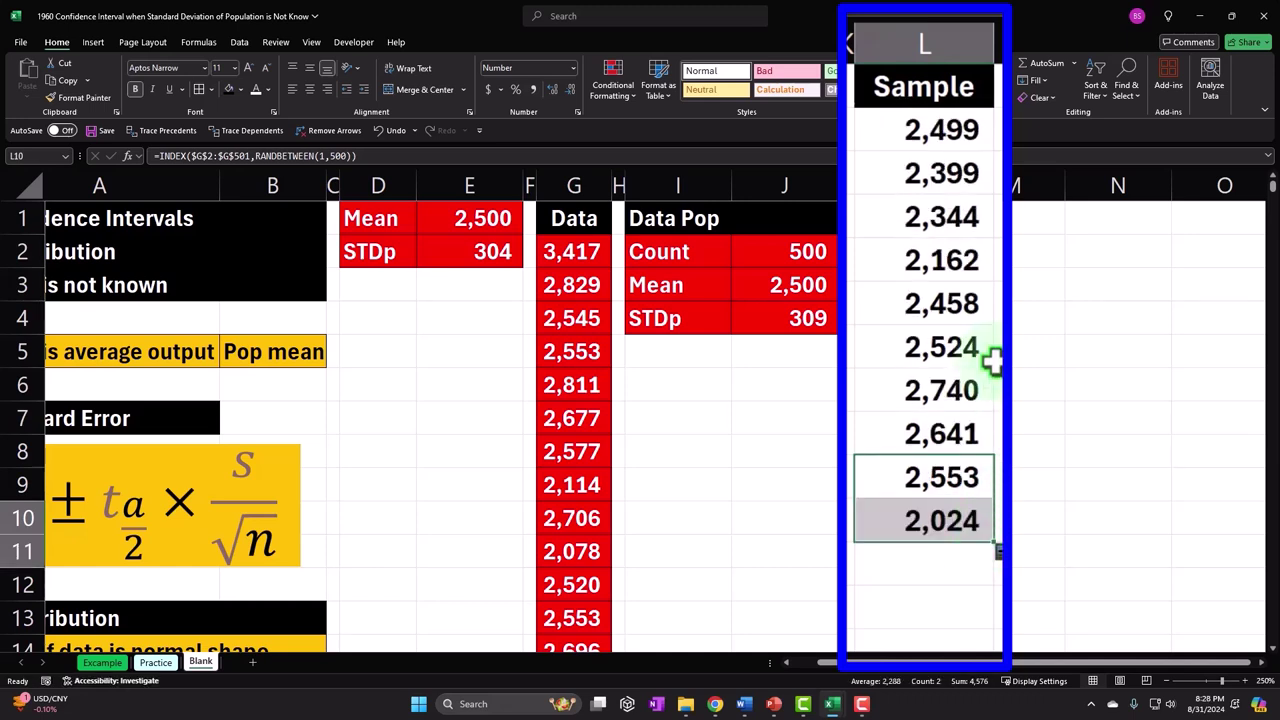
{"action": "left_click", "coordinate": [948, 138]}
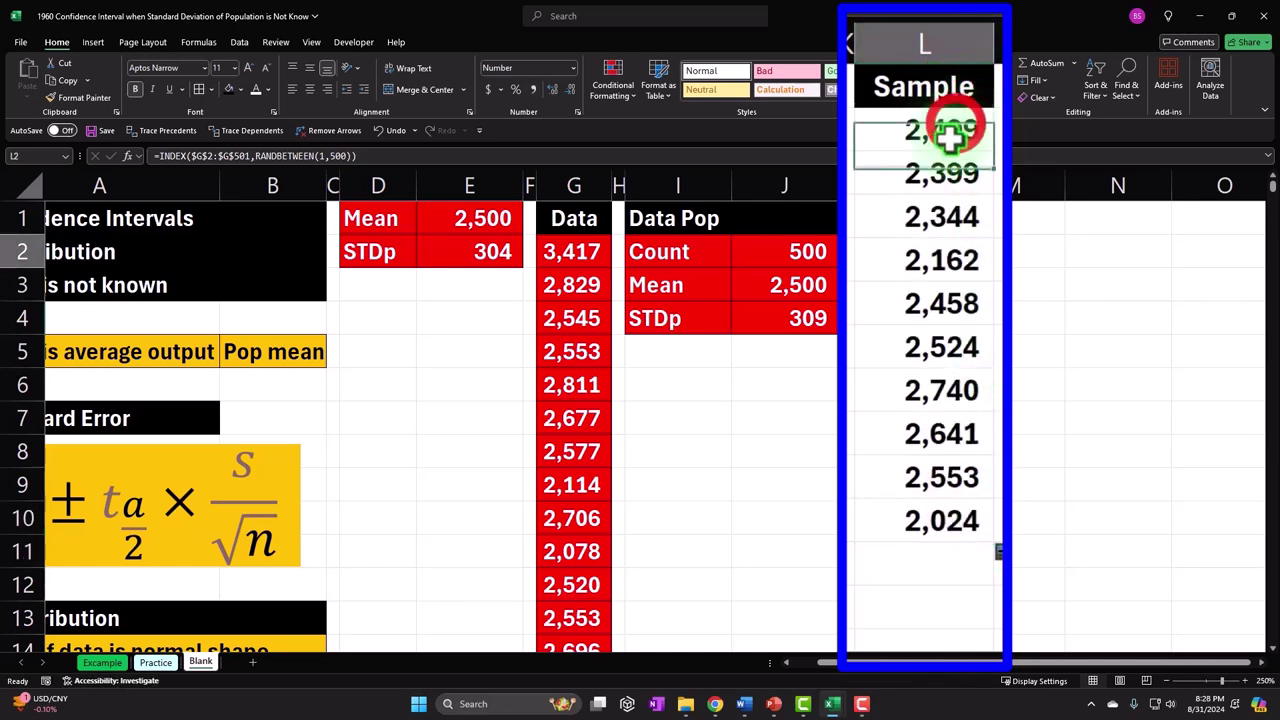
{"action": "left_click_drag", "start_coordinate": [948, 138], "coordinate": [913, 514]}
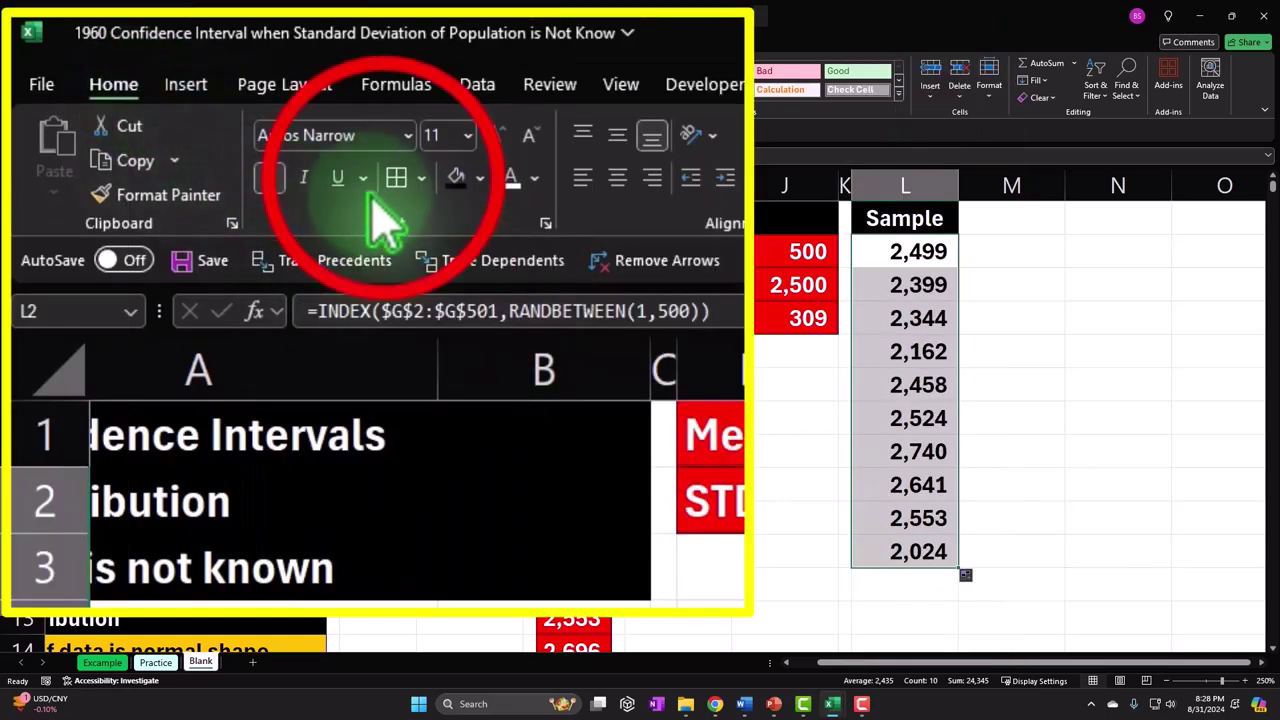
Fill the ten selected Sample cells with a light cyan colour from More Colors.
{"action": "left_click", "coordinate": [477, 178]}
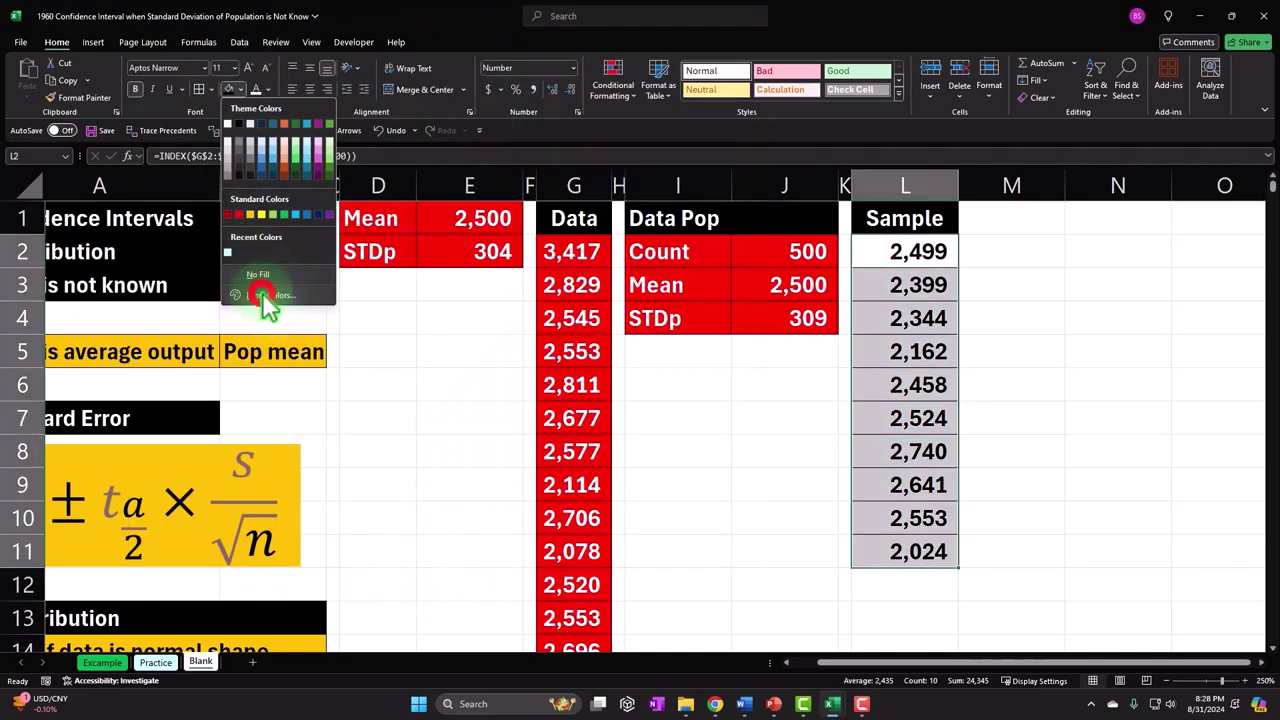
{"action": "left_click", "coordinate": [262, 292]}
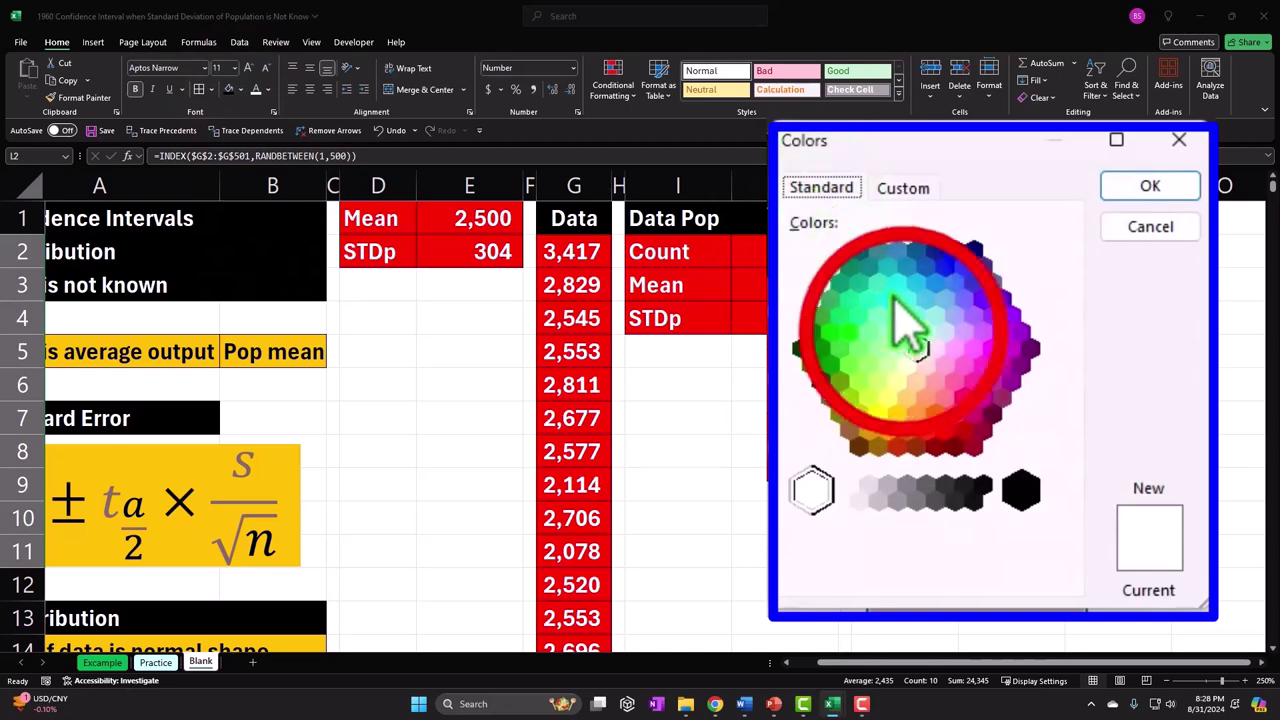
{"action": "left_click", "coordinate": [906, 333]}
{"action": "left_click", "coordinate": [1140, 192]}
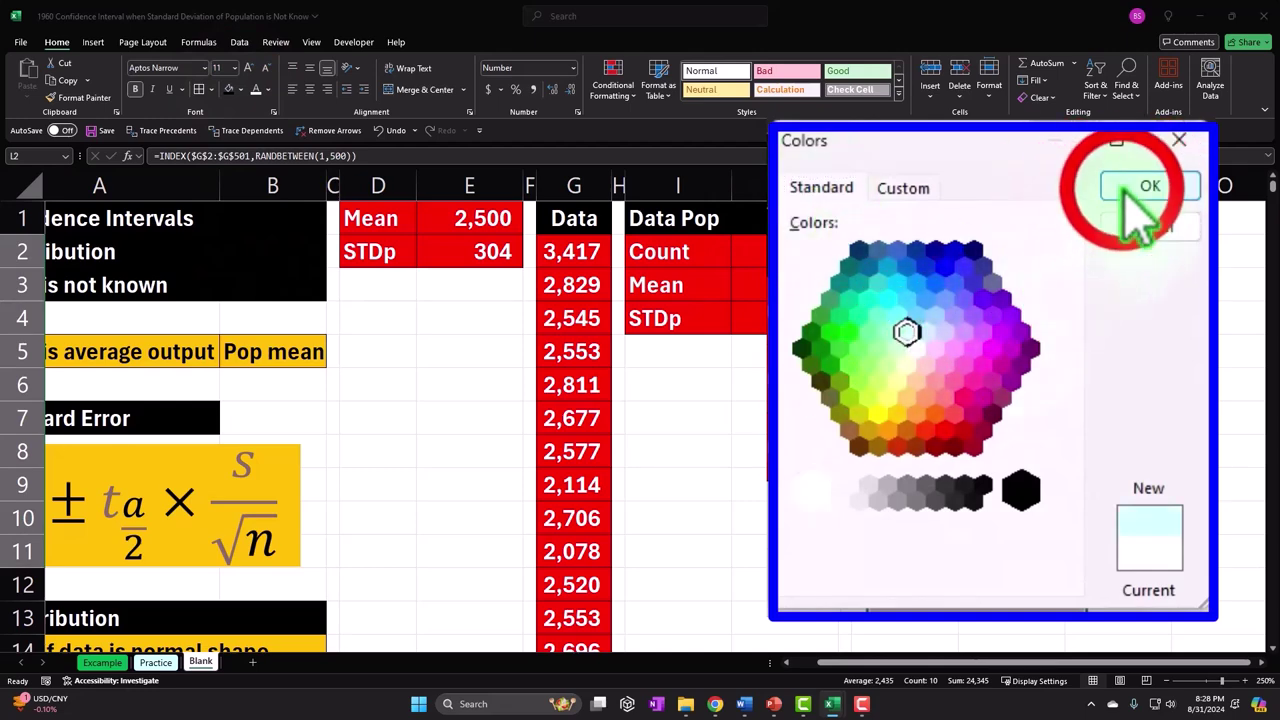
Auto-fit columns L and K to their contents.
{"action": "left_click", "coordinate": [957, 185]}
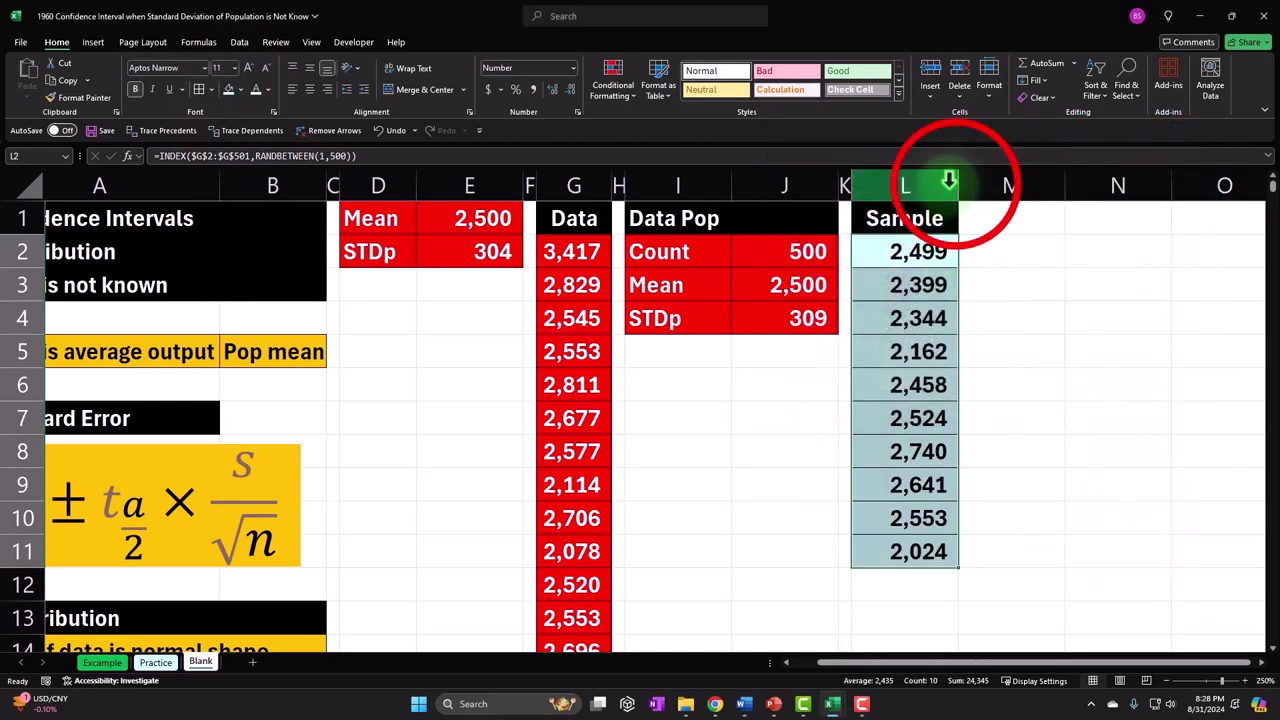
{"action": "double_click", "coordinate": [957, 185]}
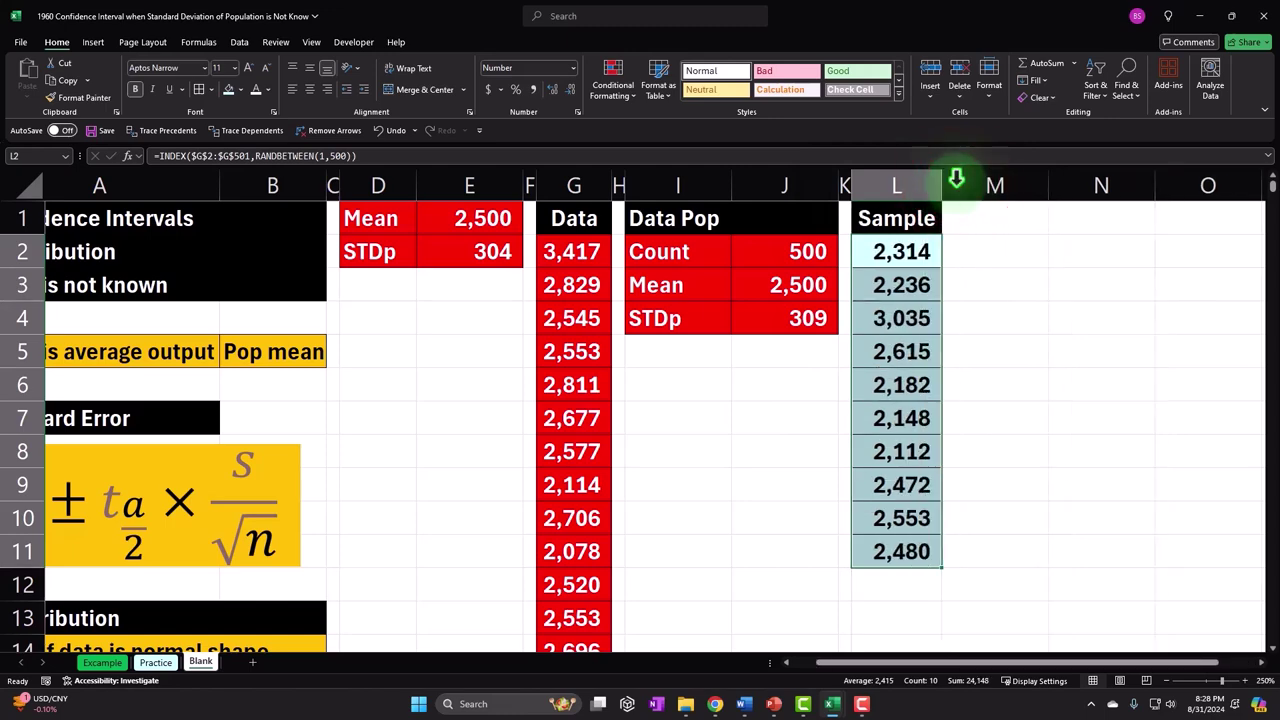
{"action": "left_click", "coordinate": [840, 184]}
{"action": "double_click", "coordinate": [843, 180]}
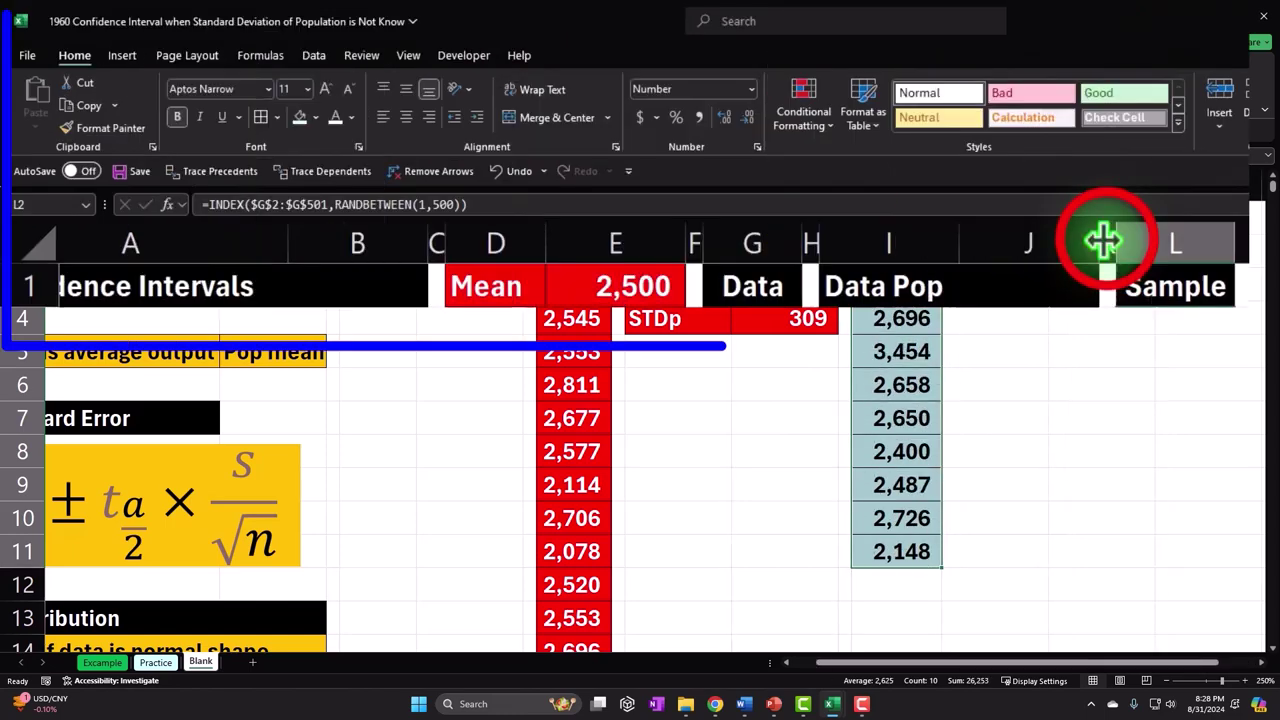
Copy column K's narrow width onto column M with Format Painter, then move to O1.
{"action": "left_click", "coordinate": [1108, 237]}
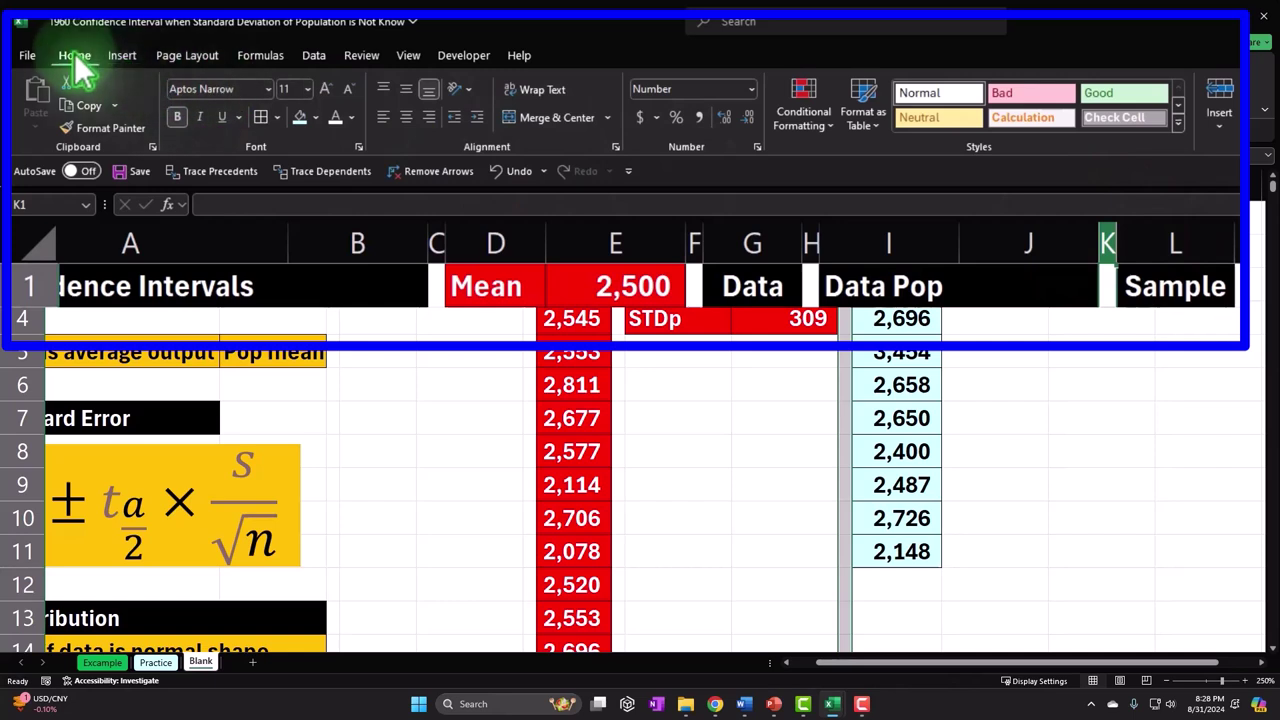
{"action": "left_click", "coordinate": [100, 128]}
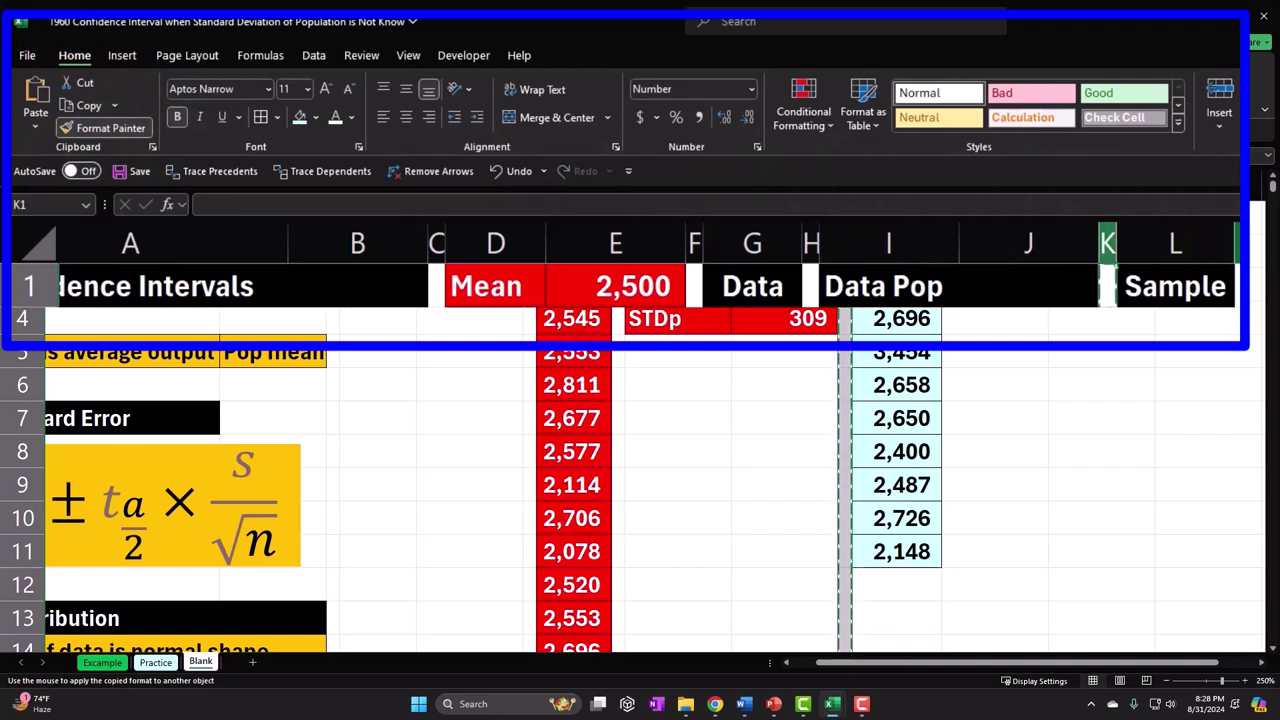
{"action": "left_click", "coordinate": [1238, 244]}
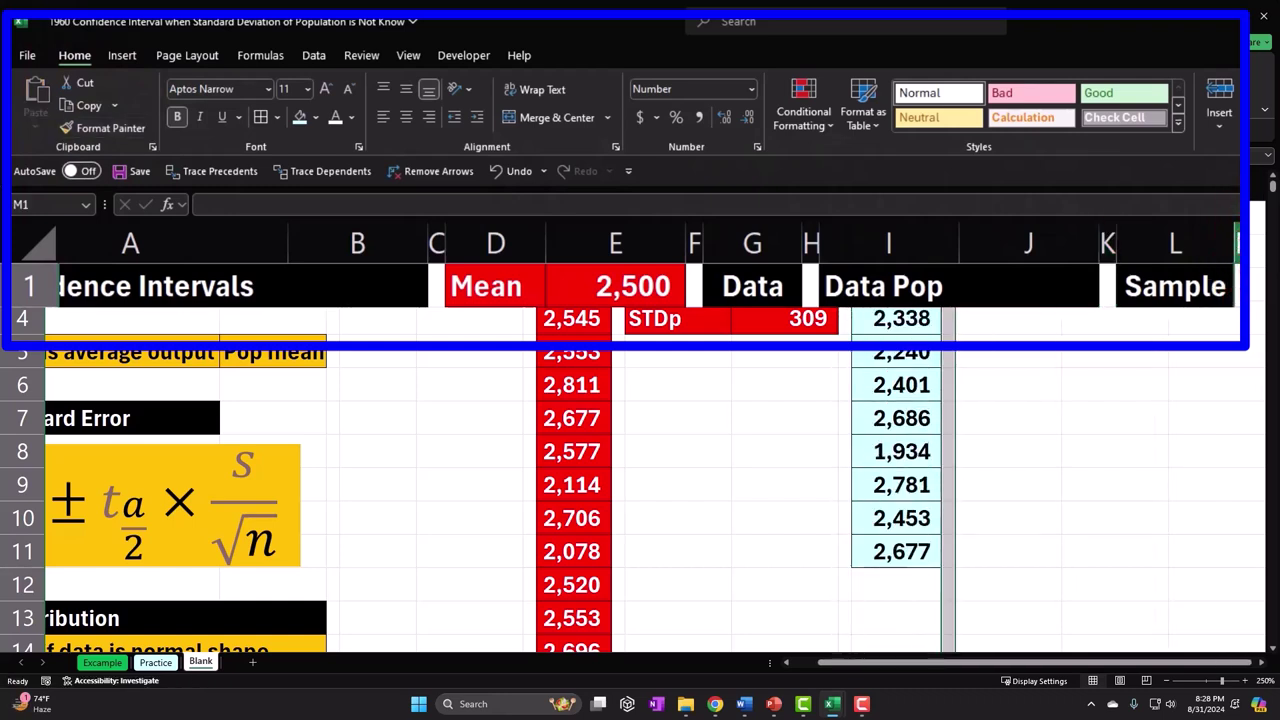
{"action": "key", "text": "Right"}
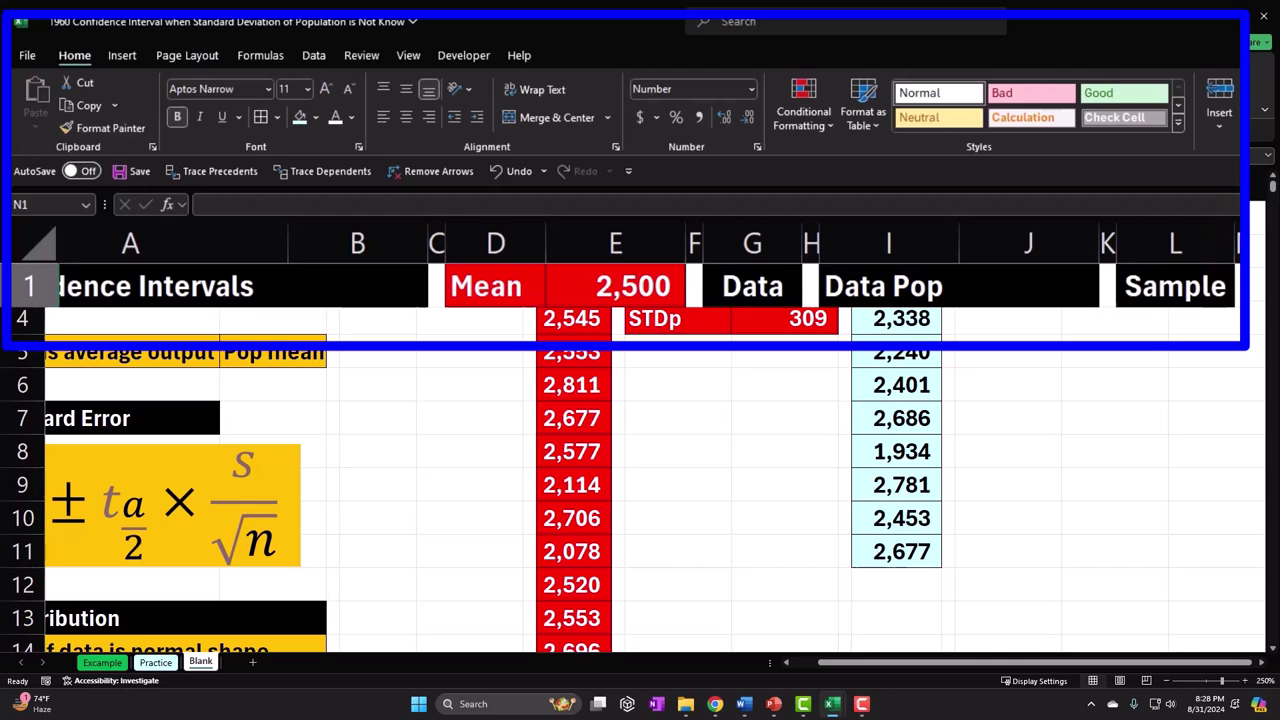
{"action": "key", "text": "Right"}
{"action": "key", "text": "Right"}
{"action": "key", "text": "Right"}
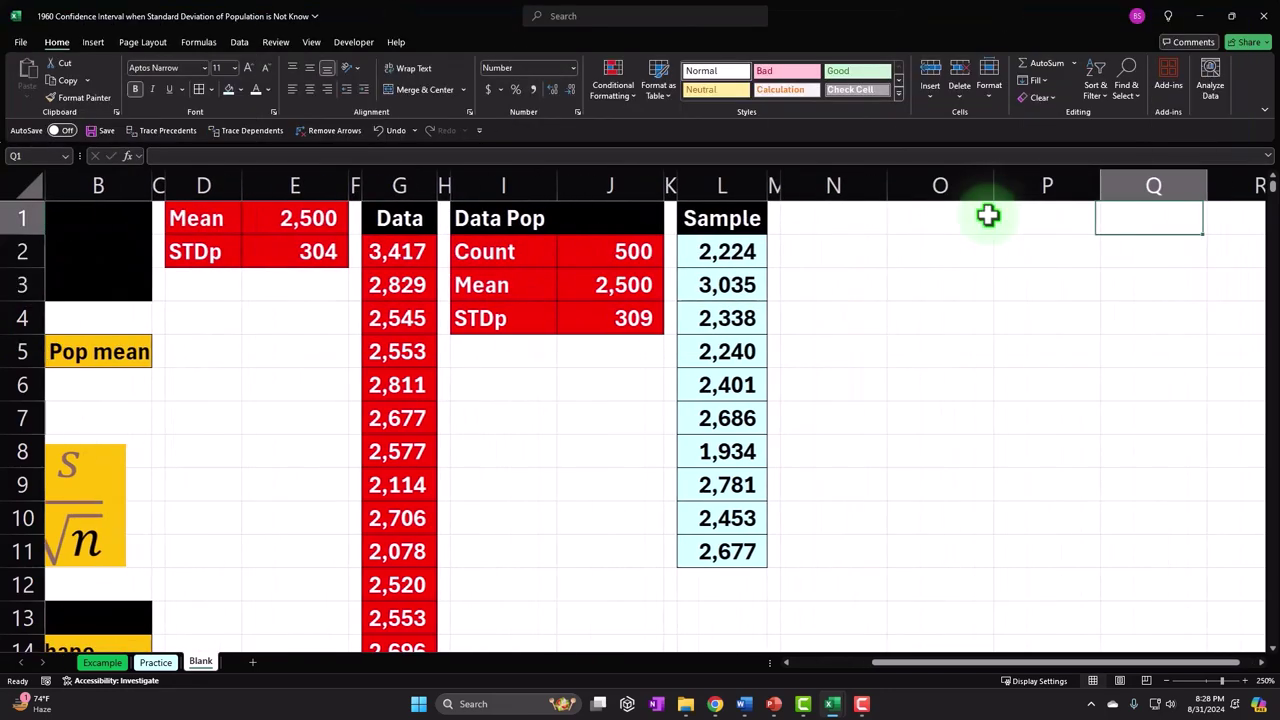
{"action": "key", "text": "Left"}
{"action": "key", "text": "Left"}
{"action": "key", "text": "Left"}
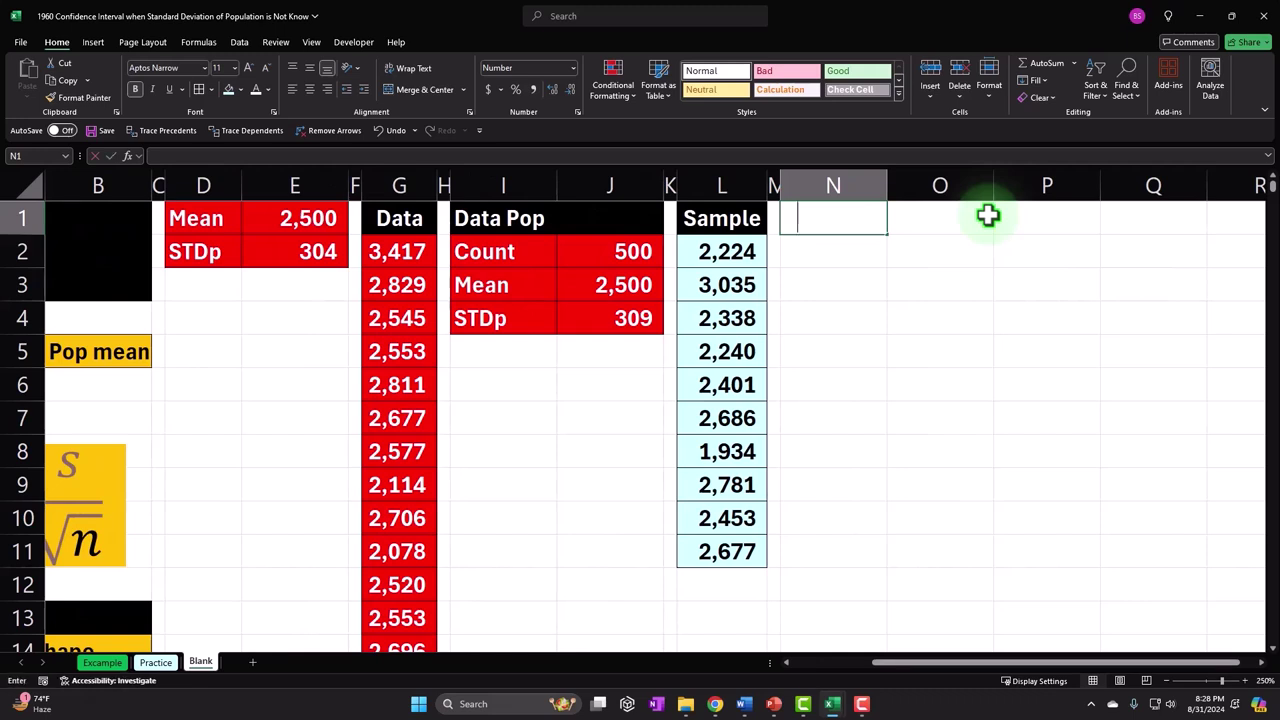
{"action": "type", "text": "X"}
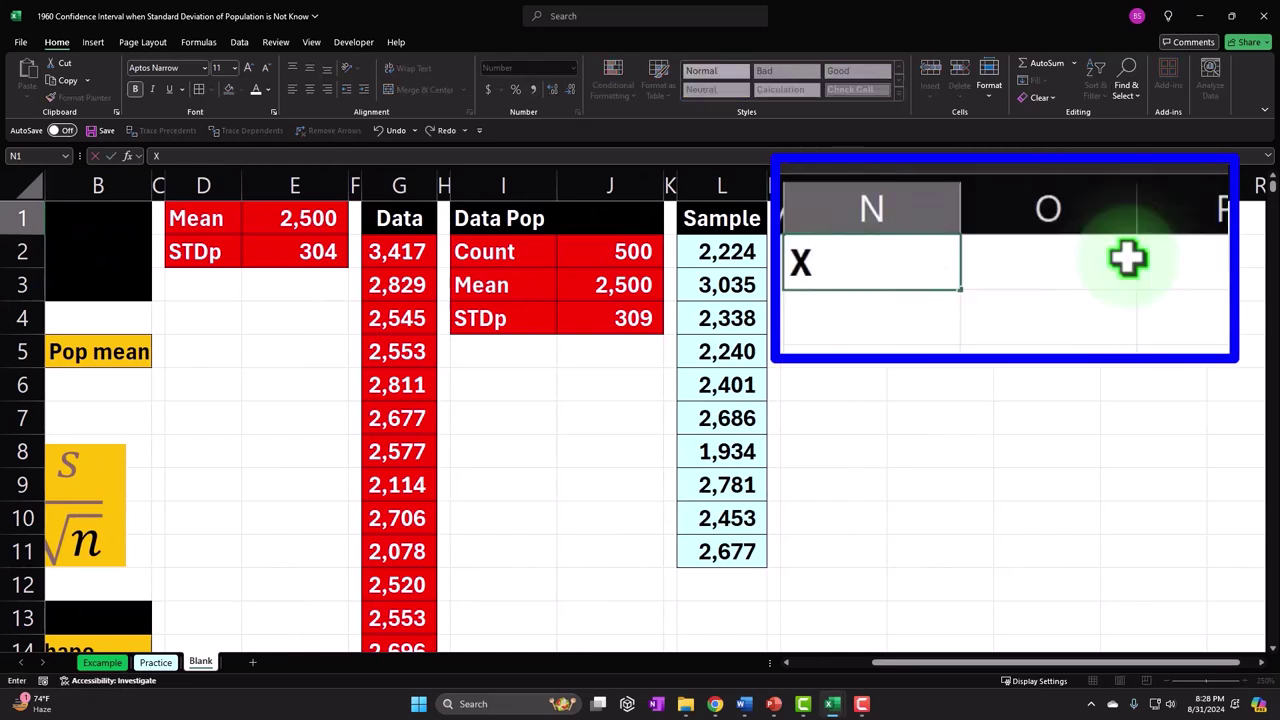
{"action": "type", "text": " bar = "}
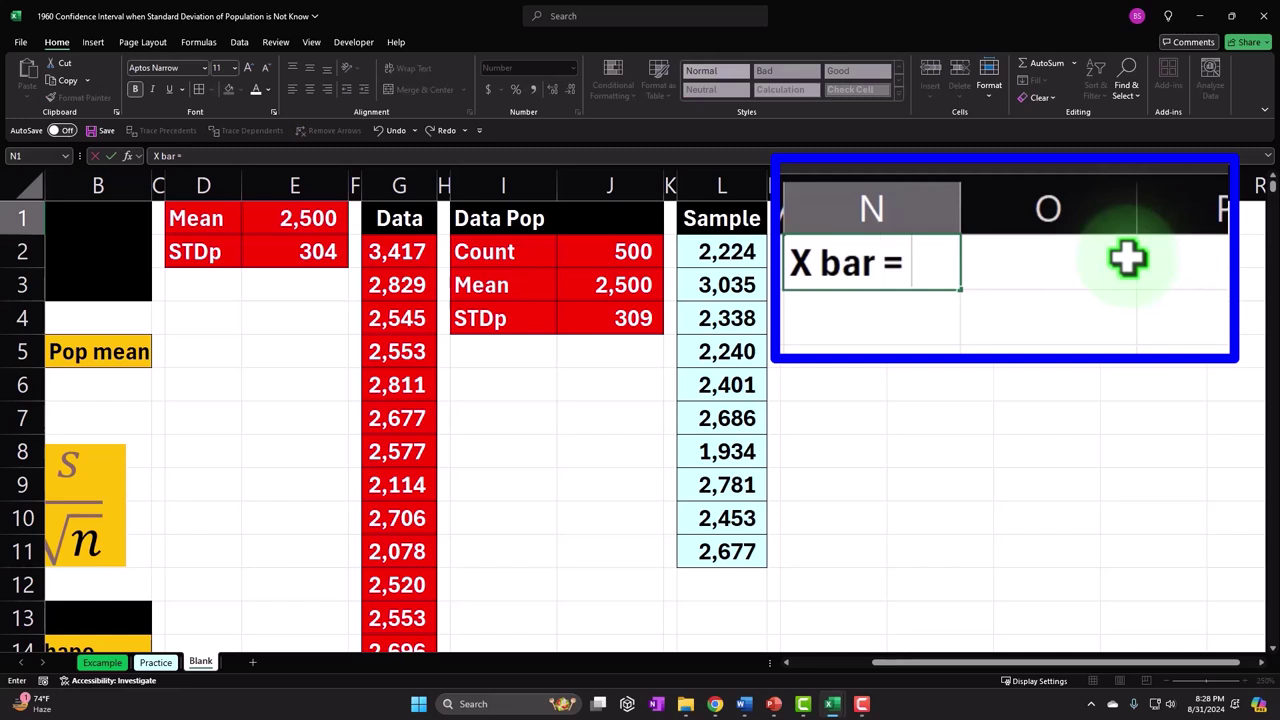
{"action": "type", "text": "sample mean"}
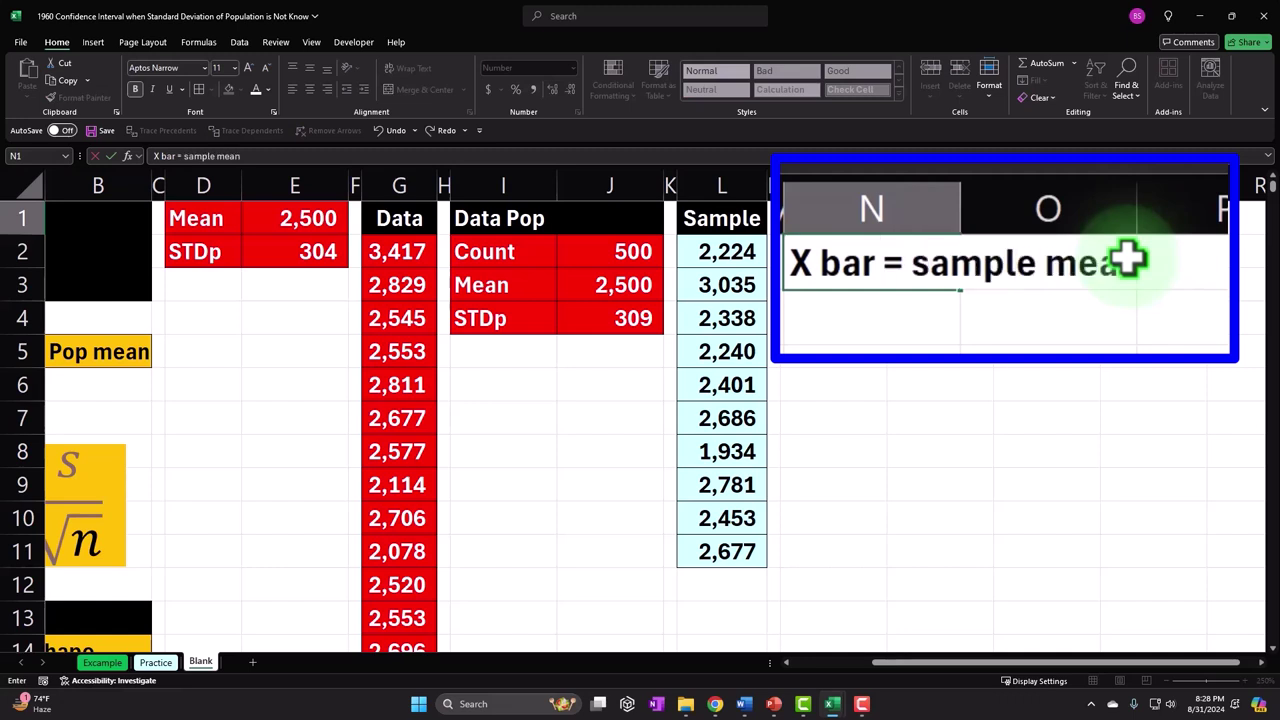
{"action": "key", "text": "Return"}
{"action": "left_click_drag", "start_coordinate": [951, 200], "coordinate": [1143, 196]}
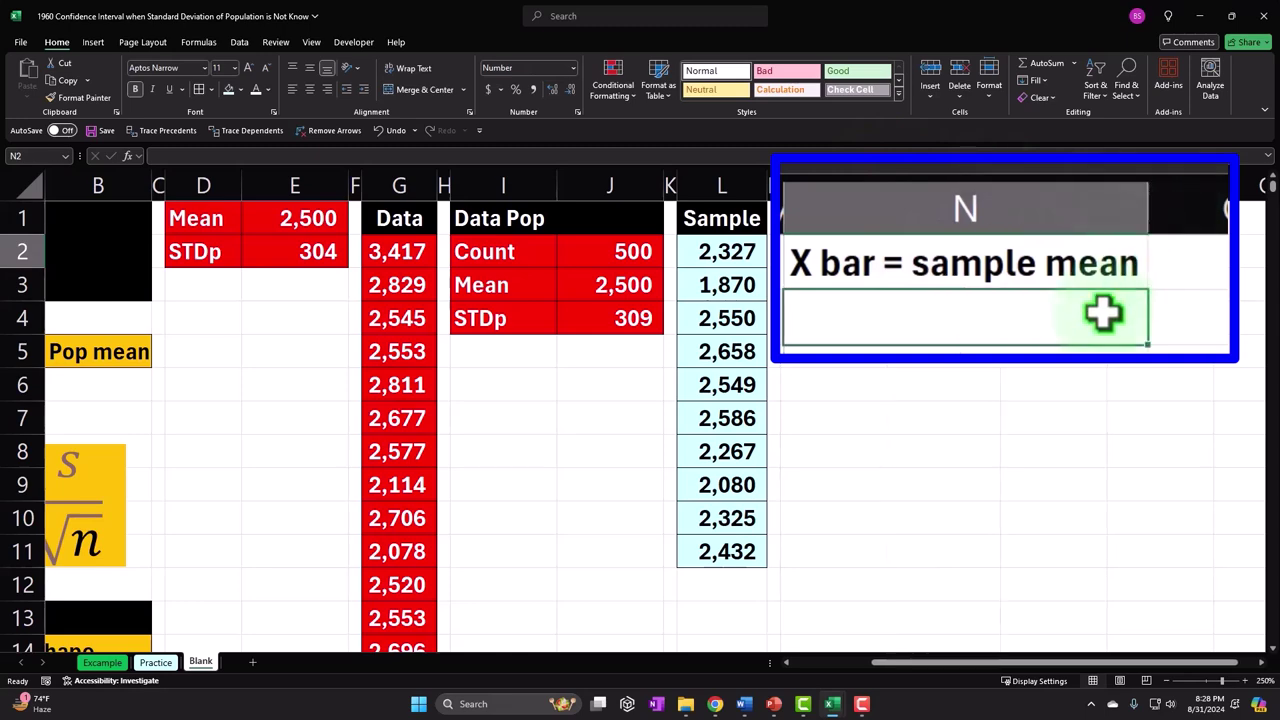
{"action": "left_click_drag", "start_coordinate": [1022, 663], "coordinate": [873, 673]}
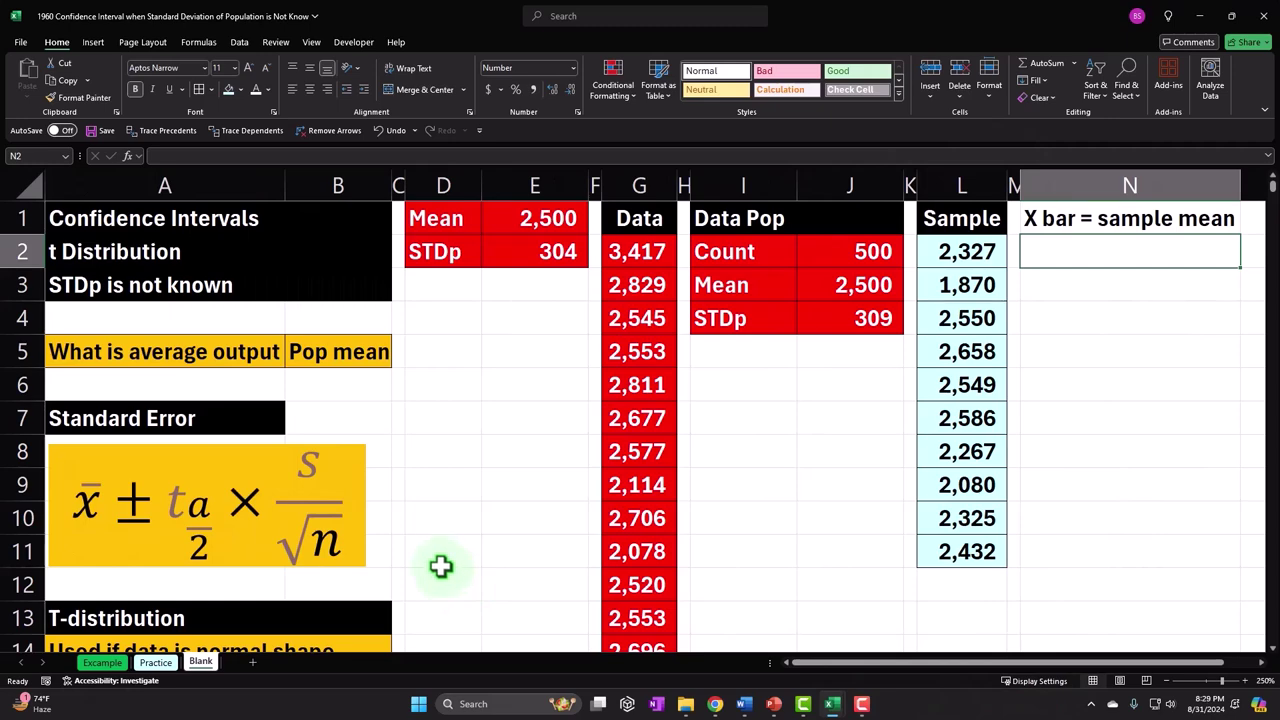
{"action": "left_click", "coordinate": [637, 318]}
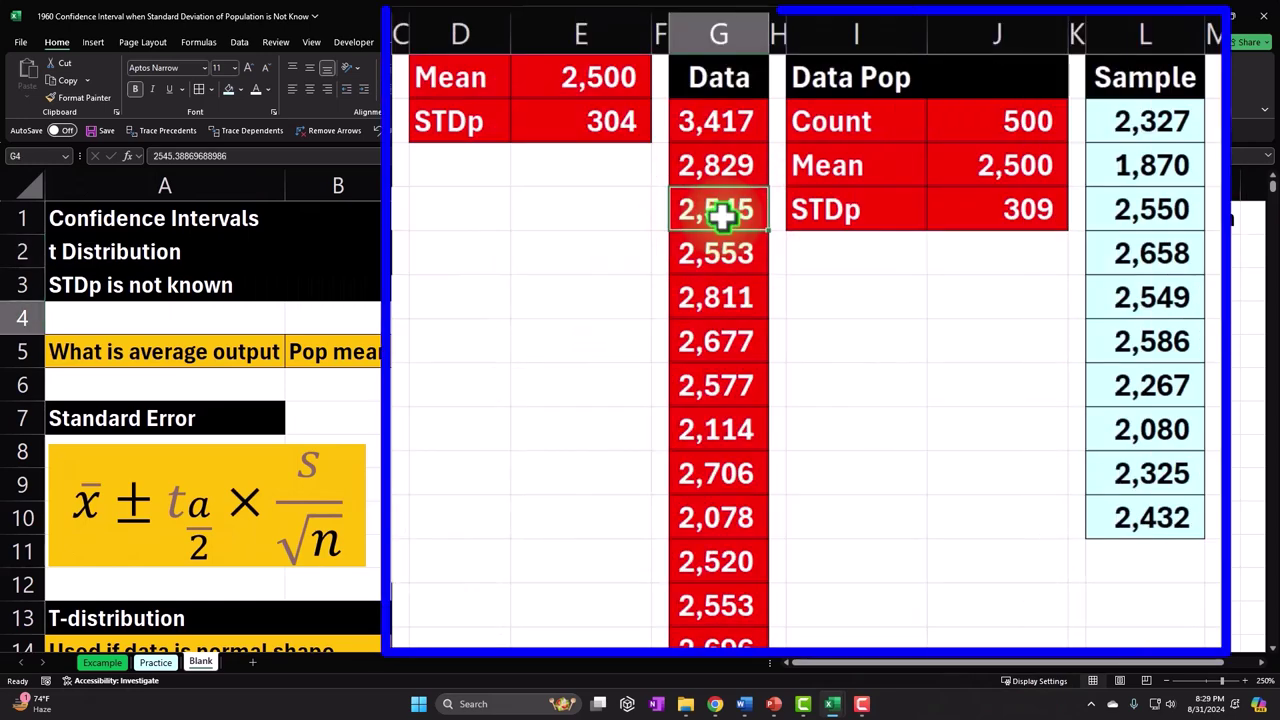
{"action": "left_click", "coordinate": [615, 88]}
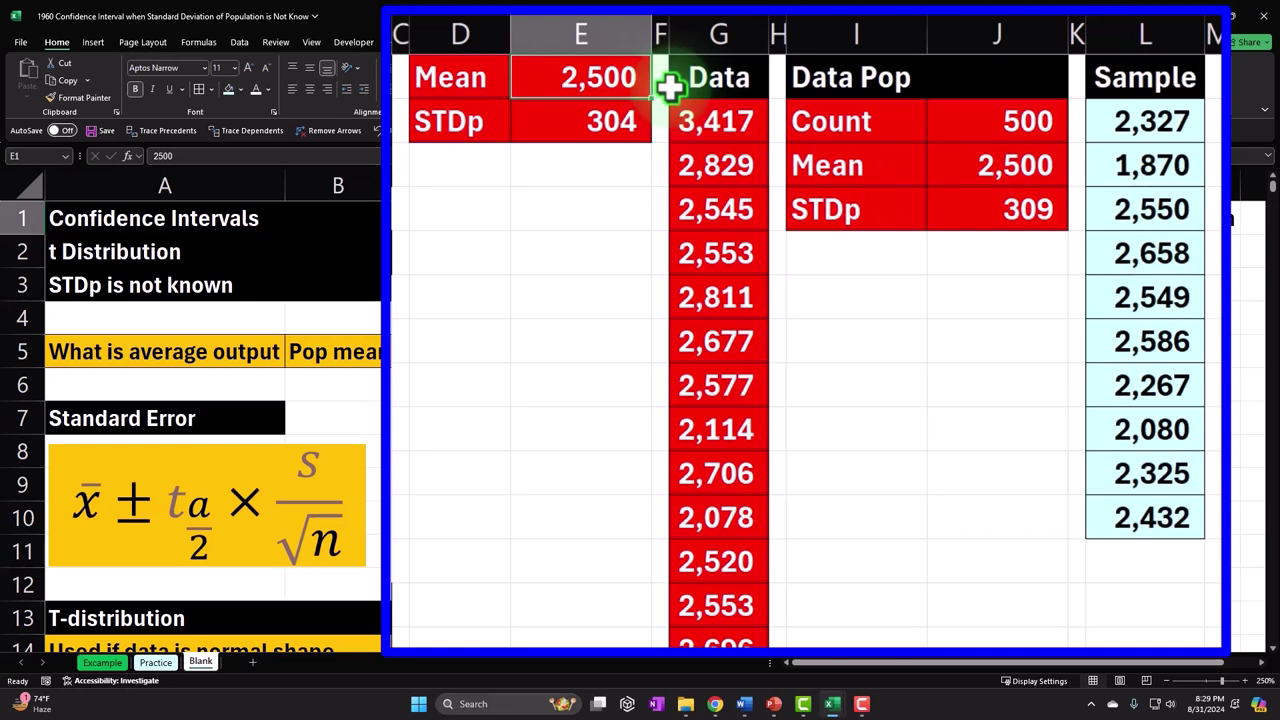
Enter =AVERAGE(L2:L11) in O1 for the sample mean.
{"action": "left_click", "coordinate": [690, 165]}
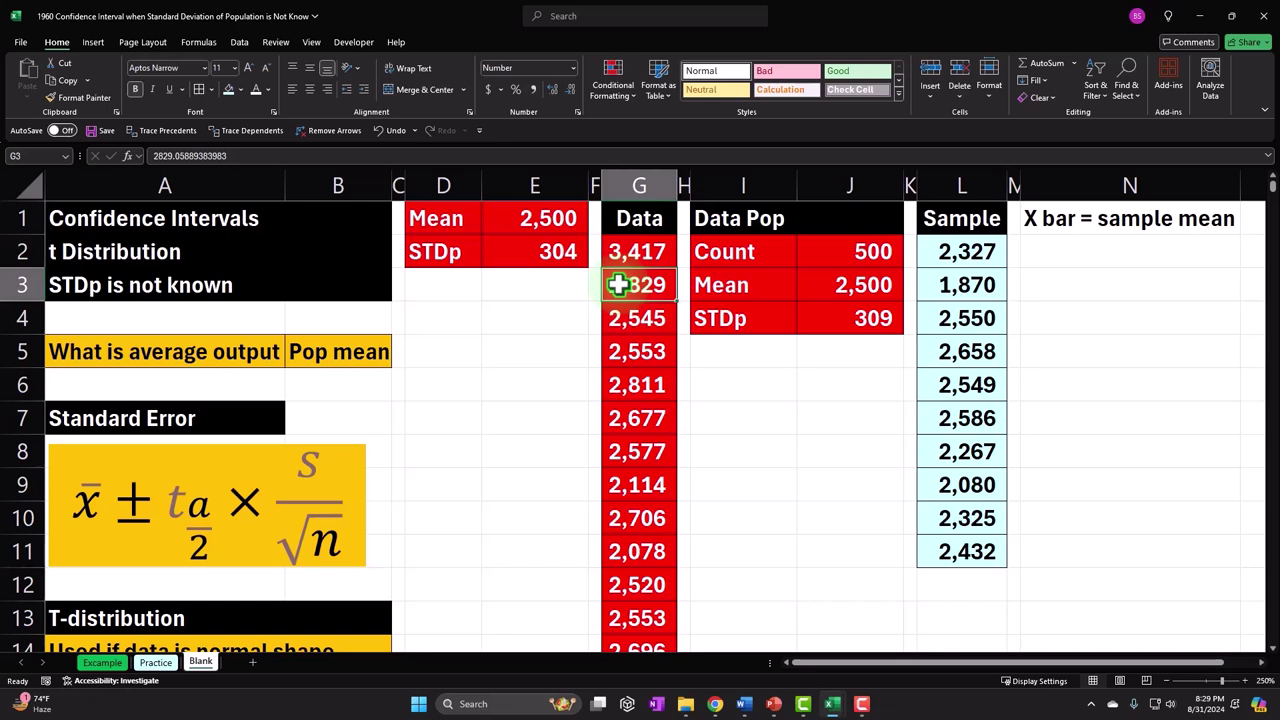
{"action": "key", "text": "Right"}
{"action": "key", "text": "Right"}
{"action": "key", "text": "Right"}
{"action": "key", "text": "Right"}
{"action": "key", "text": "Right"}
{"action": "key", "text": "Right"}
{"action": "key", "text": "Right"}
{"action": "key", "text": "Right"}
{"action": "key", "text": "Right"}
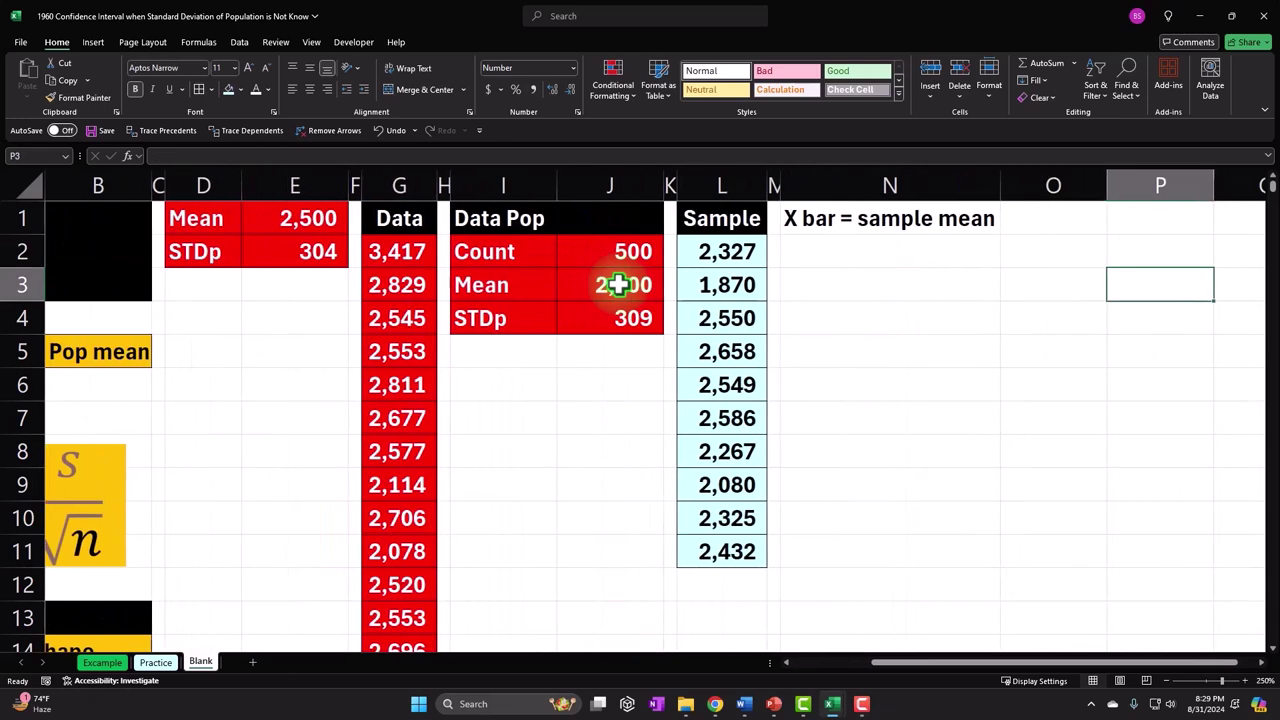
{"action": "key", "text": "Up"}
{"action": "key", "text": "Up"}
{"action": "key", "text": "Left"}
{"action": "type", "text": "=ave"}
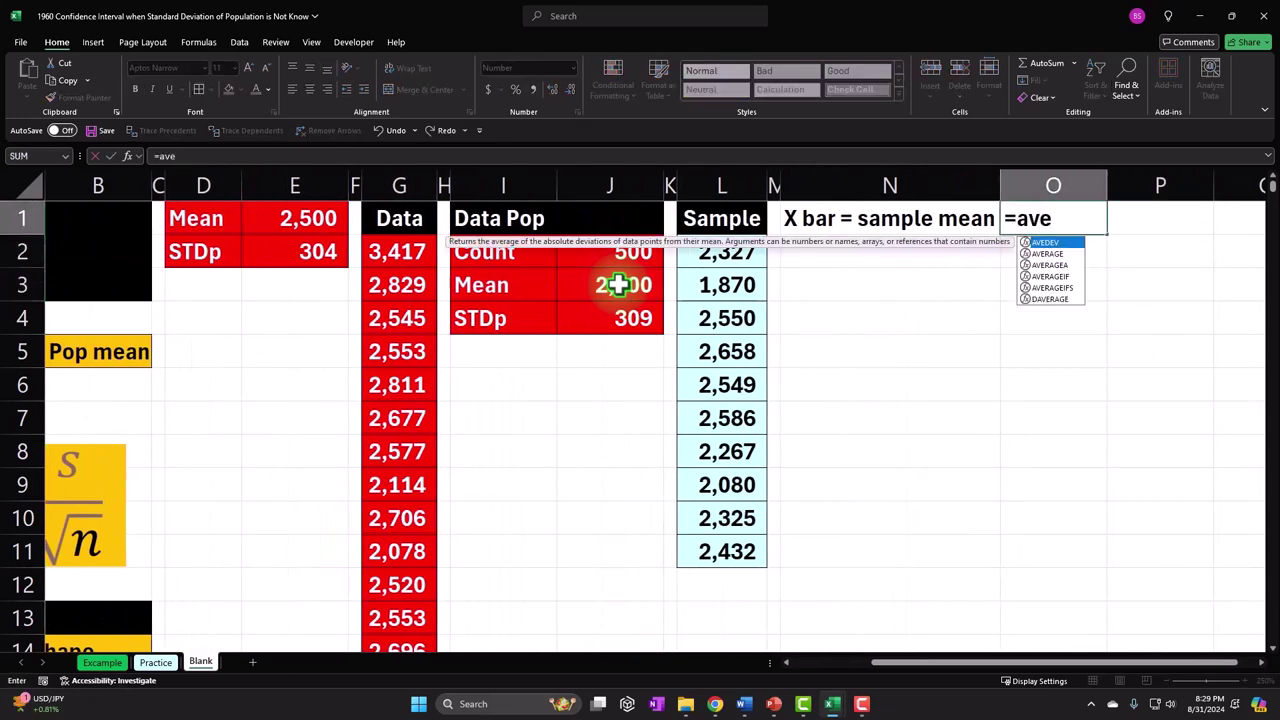
{"action": "type", "text": "r"}
{"action": "key", "text": "Tab"}
{"action": "key", "text": "Left"}
{"action": "key", "text": "Left"}
{"action": "key", "text": "Left"}
{"action": "key", "text": "Down"}
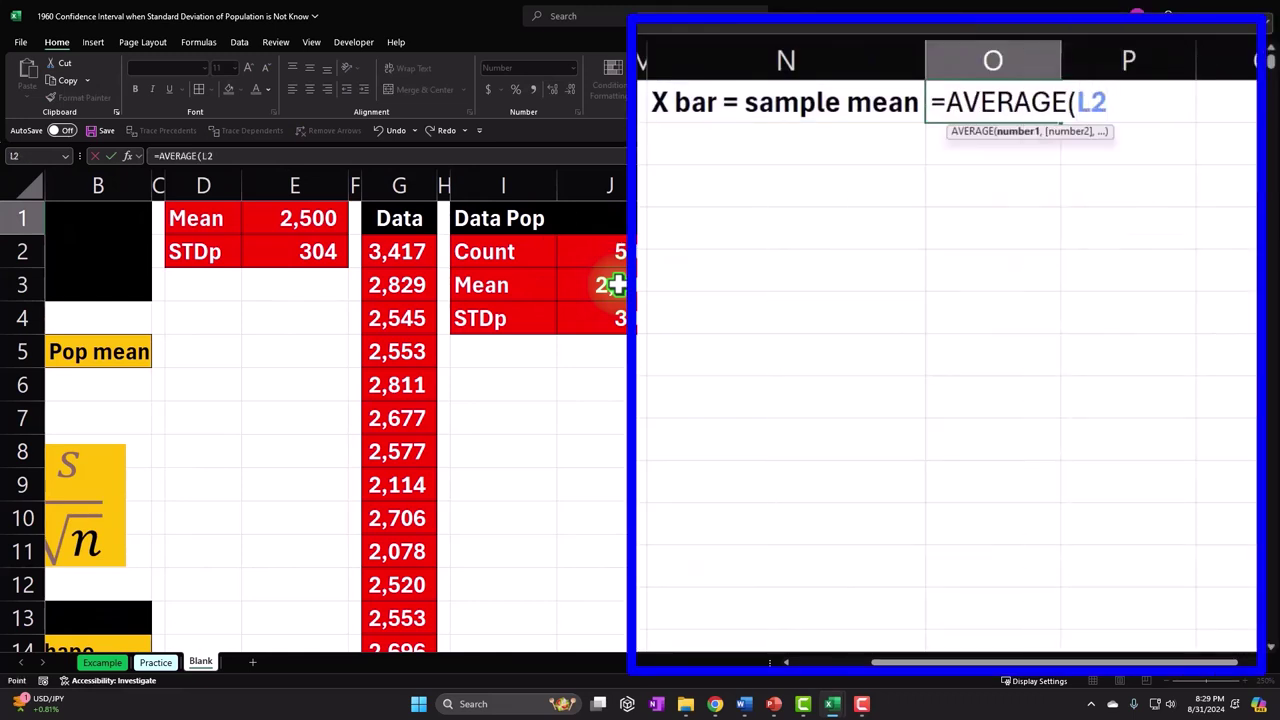
{"action": "key", "text": "ctrl+shift+Down"}
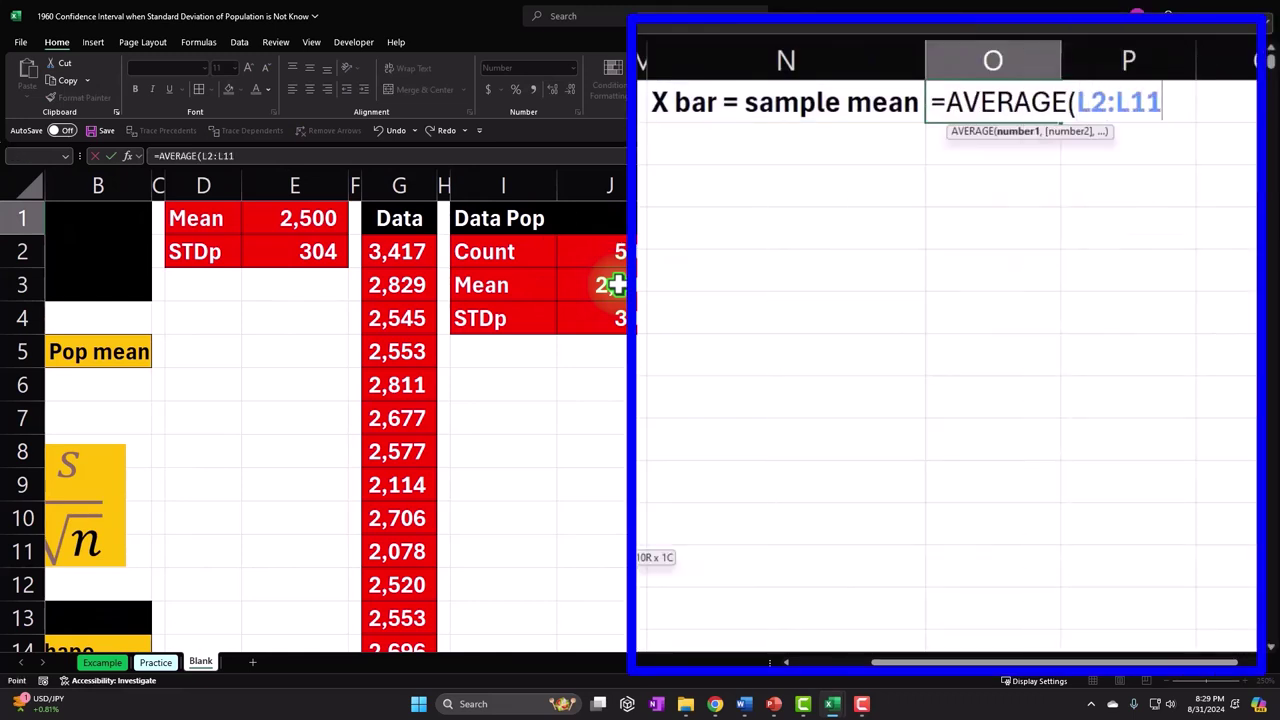
{"action": "key", "text": "Return"}
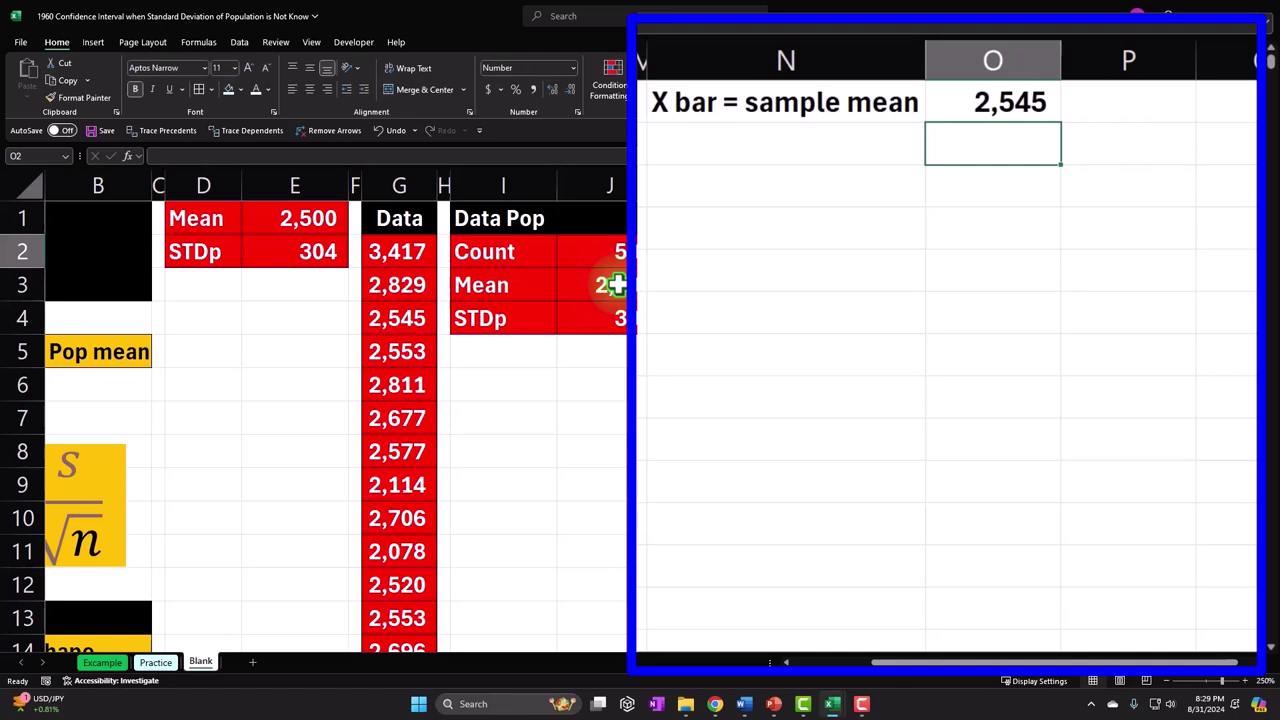
Add the label 'S=STDs' in N2 below the X bar label.
{"action": "key", "text": "Left"}
{"action": "type", "text": "S"}
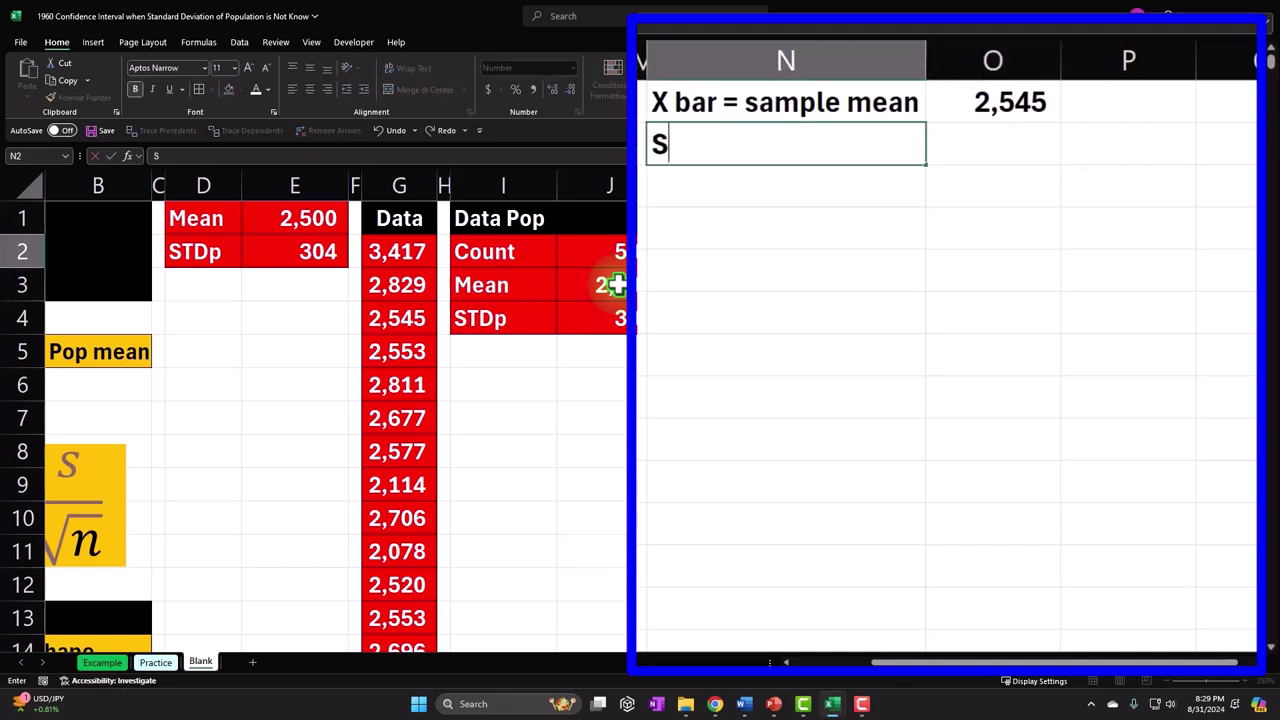
{"action": "type", "text": "=STDs"}
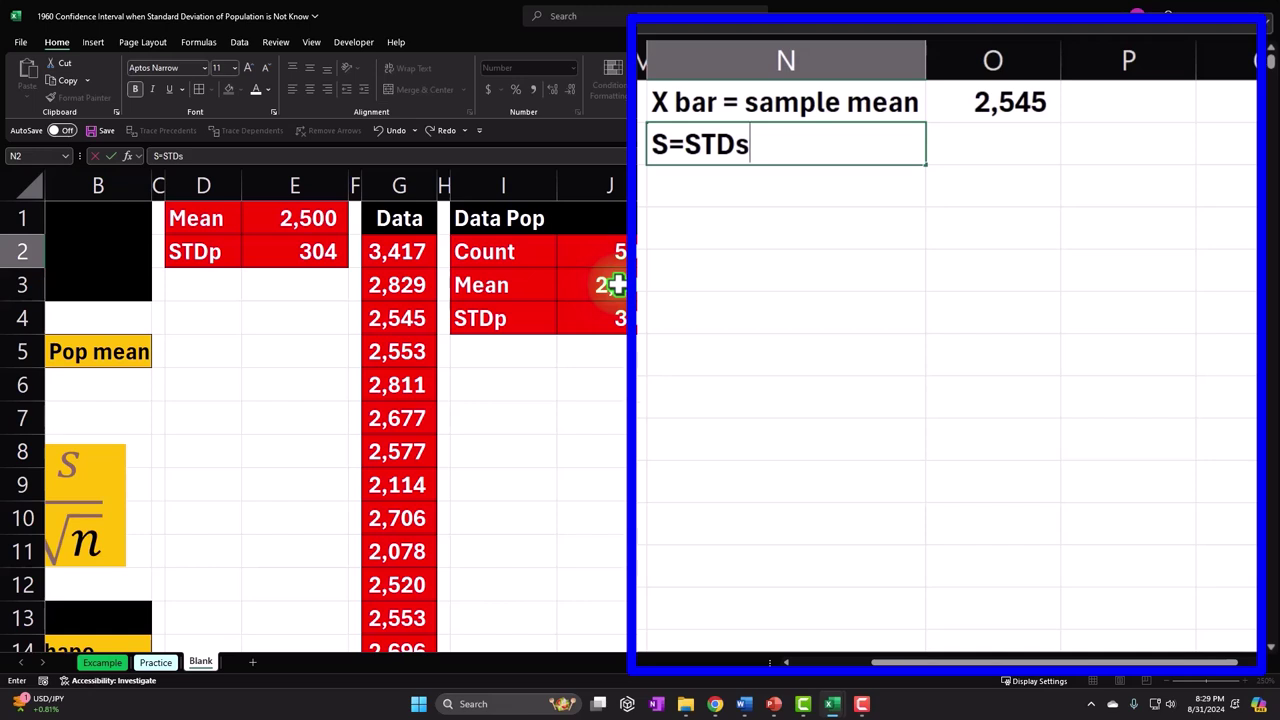
{"action": "key", "text": "Return"}
Enter =STDEV.S(L2:L11) in O2 for the sample standard deviation.
{"action": "left_click", "coordinate": [716, 190]}
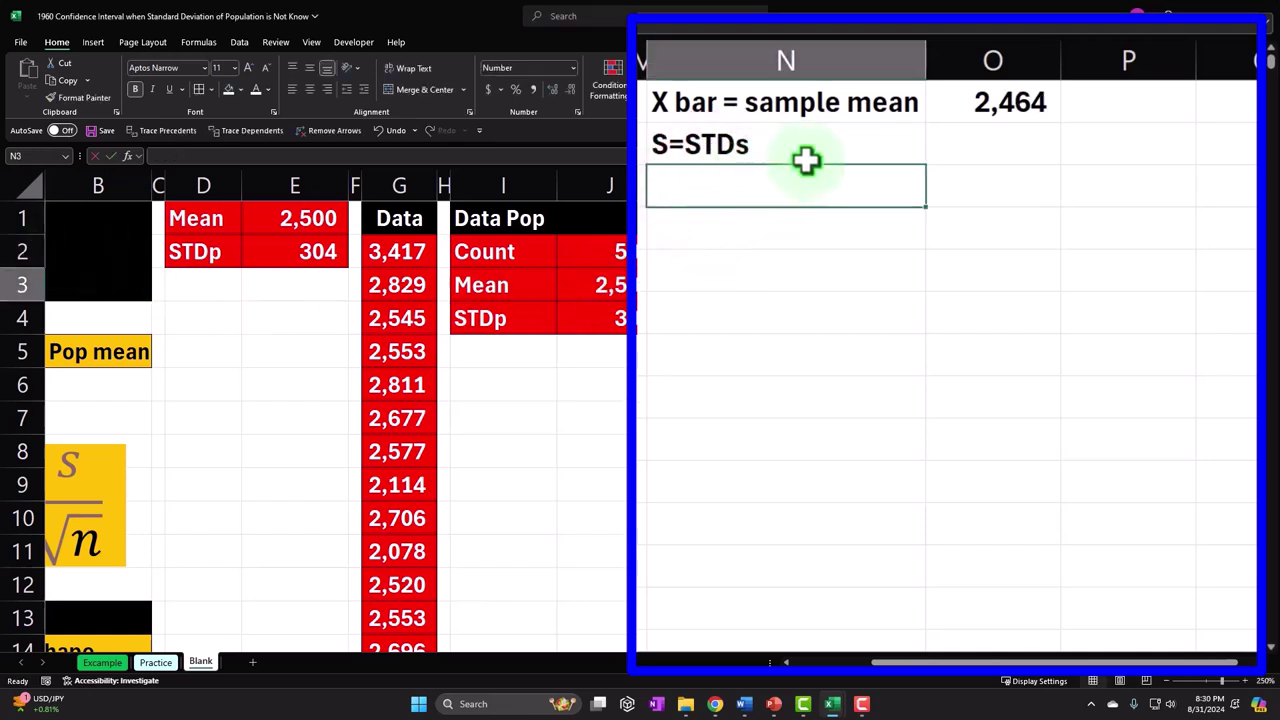
{"action": "left_click", "coordinate": [1007, 146]}
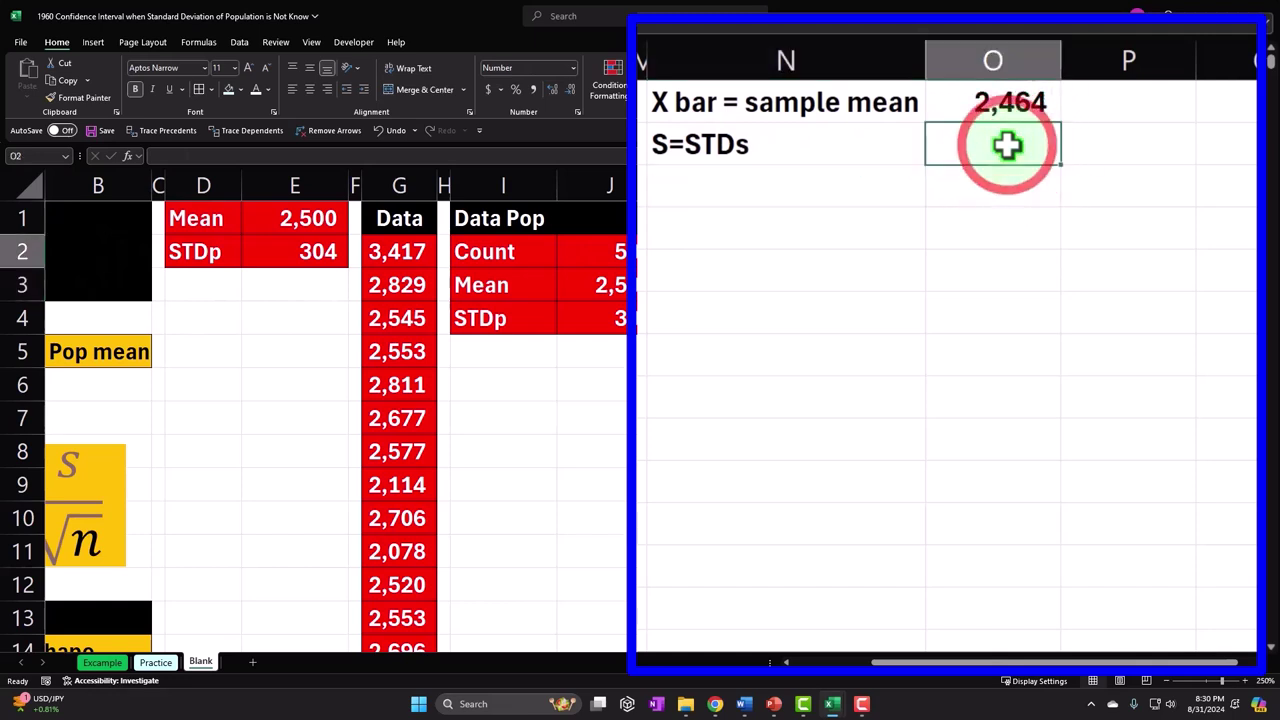
{"action": "type", "text": "=st"}
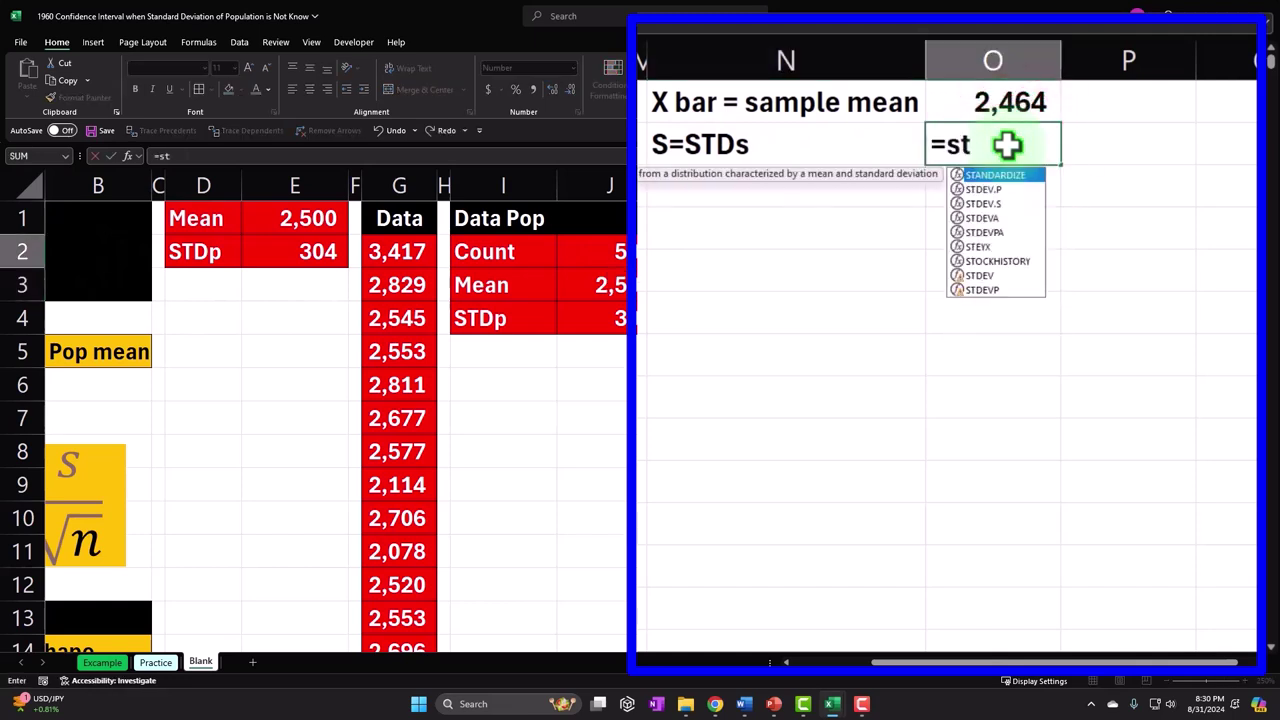
{"action": "key", "text": "BackSpace"}
{"action": "type", "text": "td"}
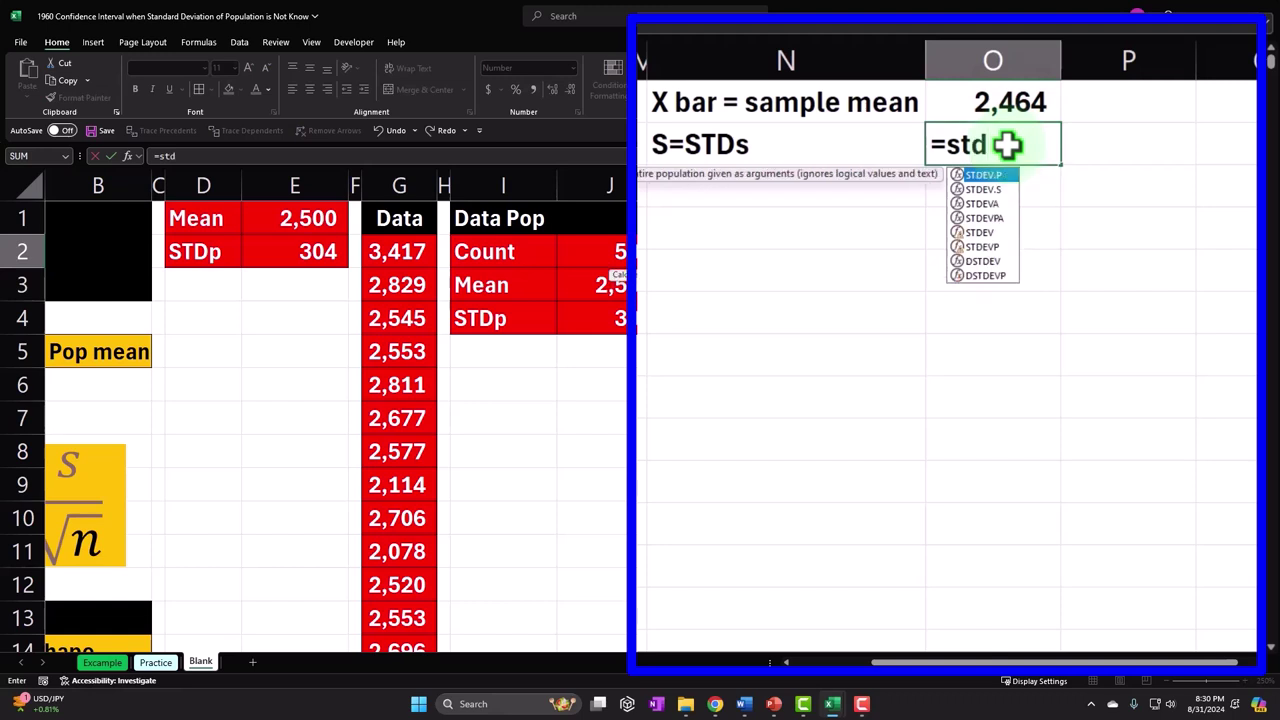
{"action": "key", "text": "Down"}
{"action": "key", "text": "Tab"}
{"action": "key", "text": "Left"}
{"action": "key", "text": "Left"}
{"action": "key", "text": "Left"}
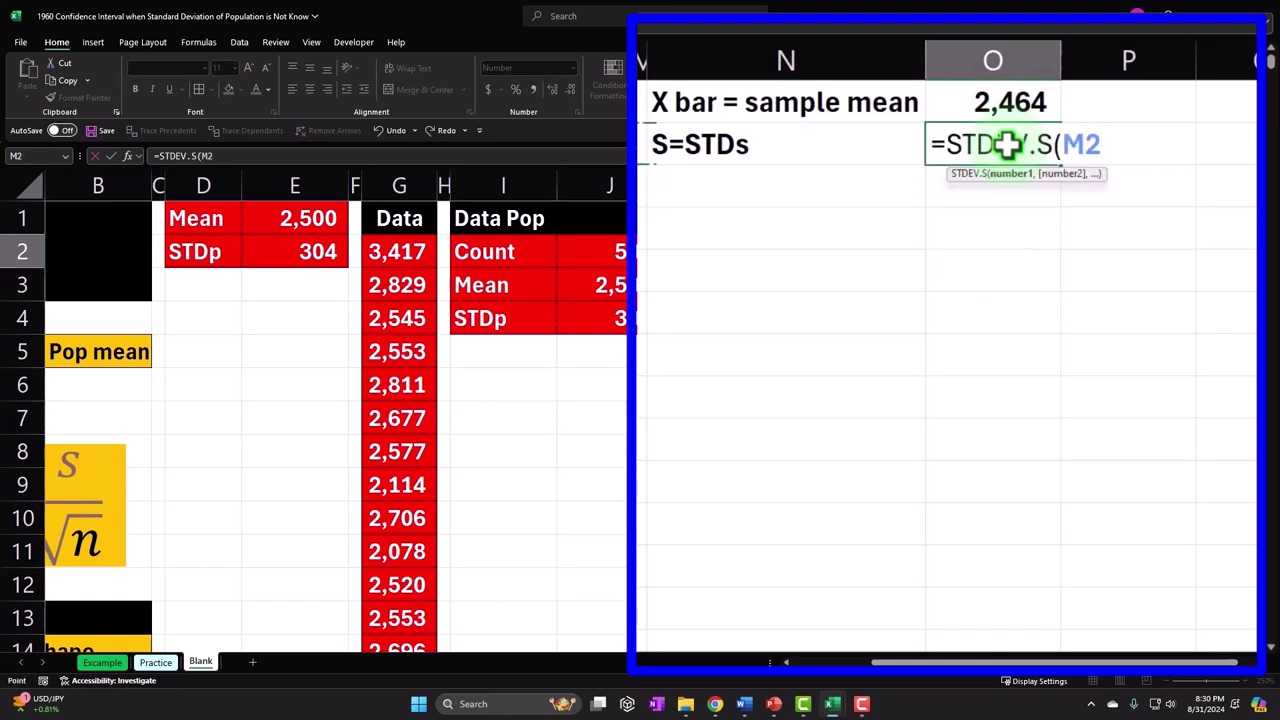
{"action": "key", "text": "ctrl+shift+Down"}
{"action": "key", "text": "Return"}
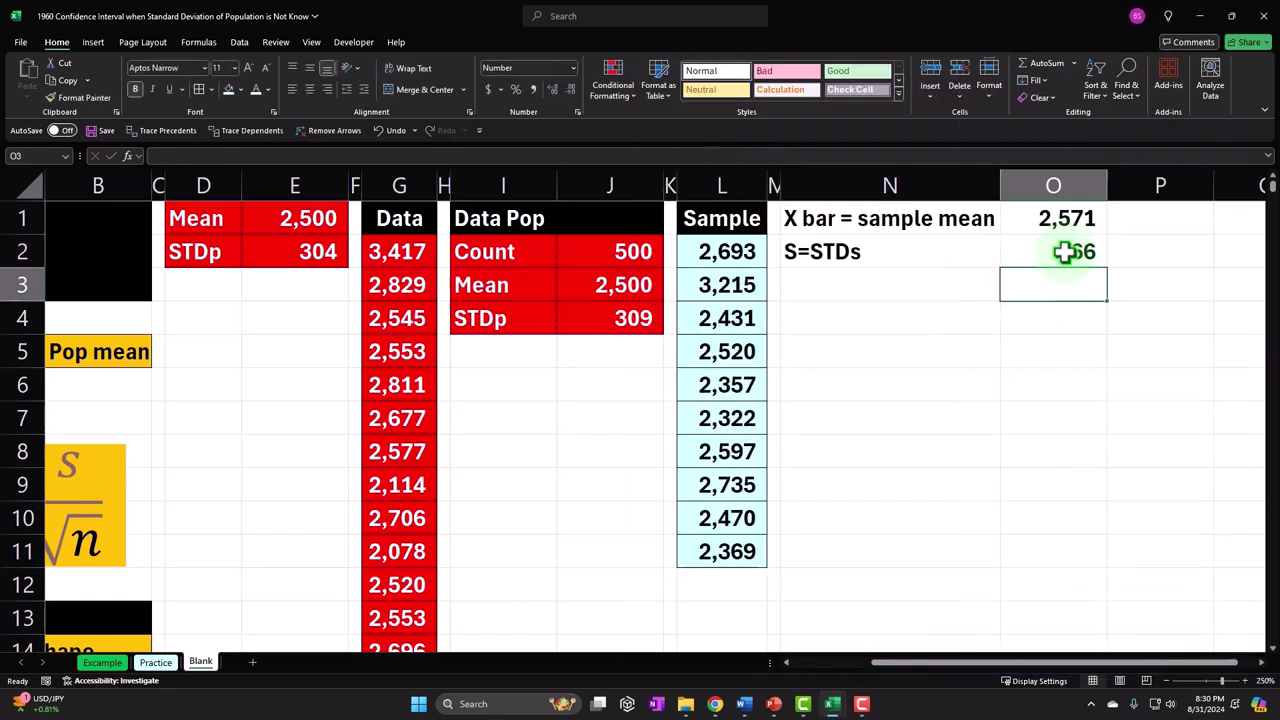
{"action": "key", "text": "Left"}
{"action": "key", "text": "Left"}
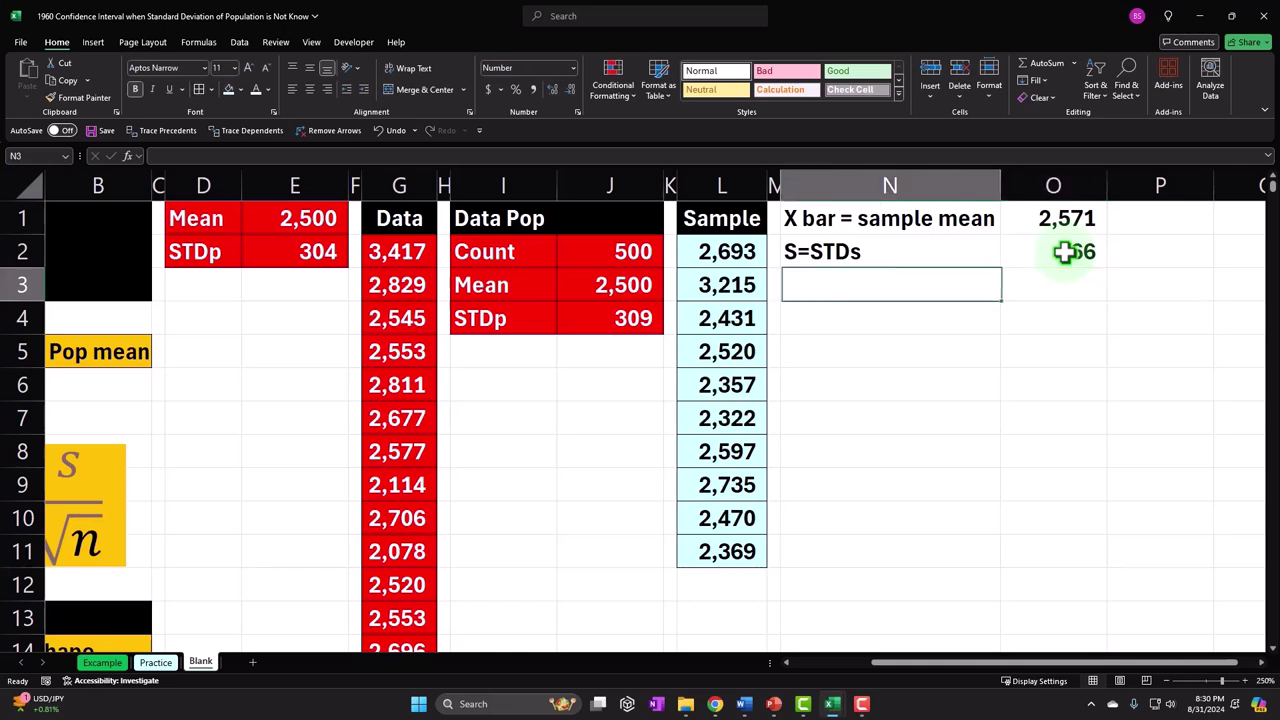
{"action": "key", "text": "Home"}
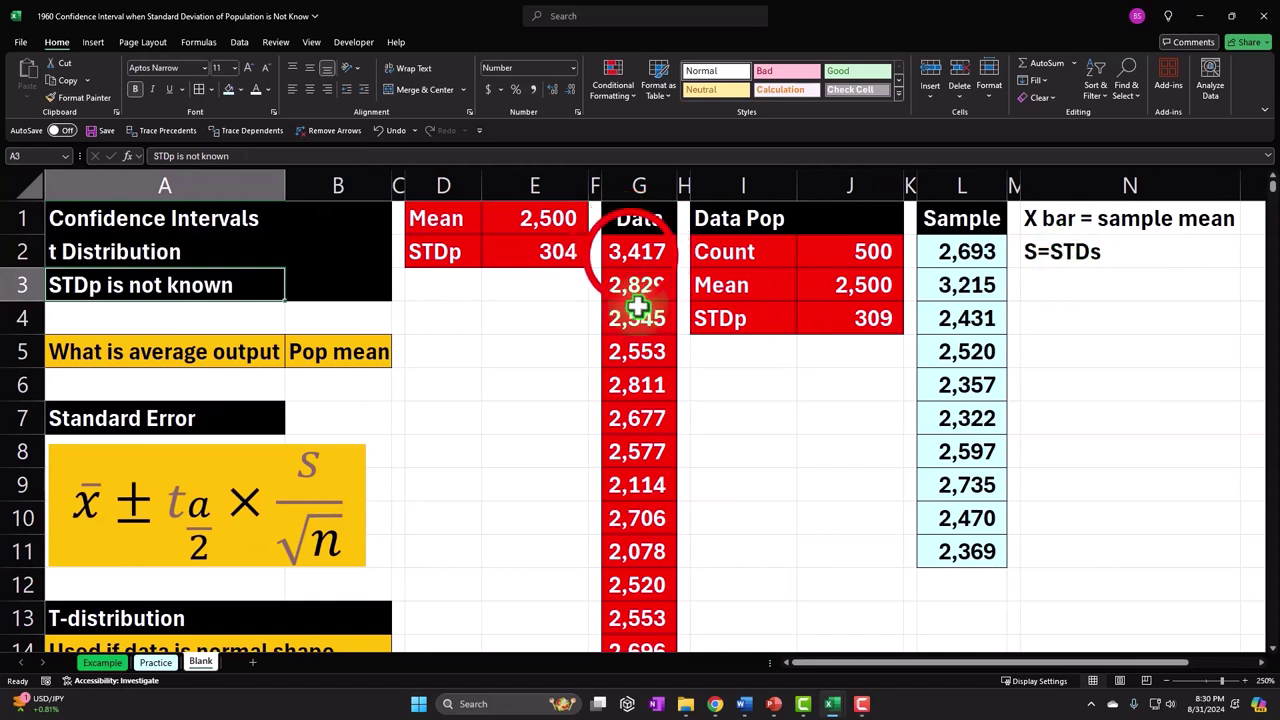
{"action": "left_click_drag", "start_coordinate": [634, 250], "coordinate": [632, 458]}
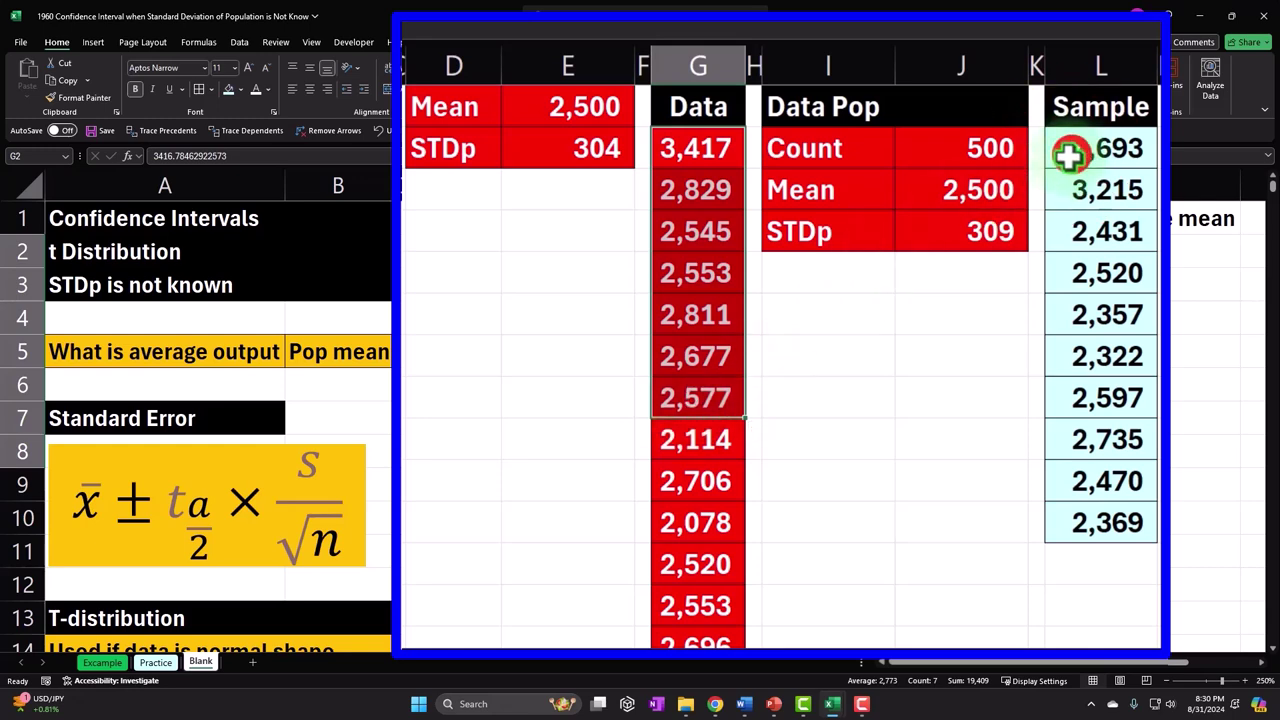
{"action": "left_click_drag", "start_coordinate": [1069, 149], "coordinate": [1080, 503]}
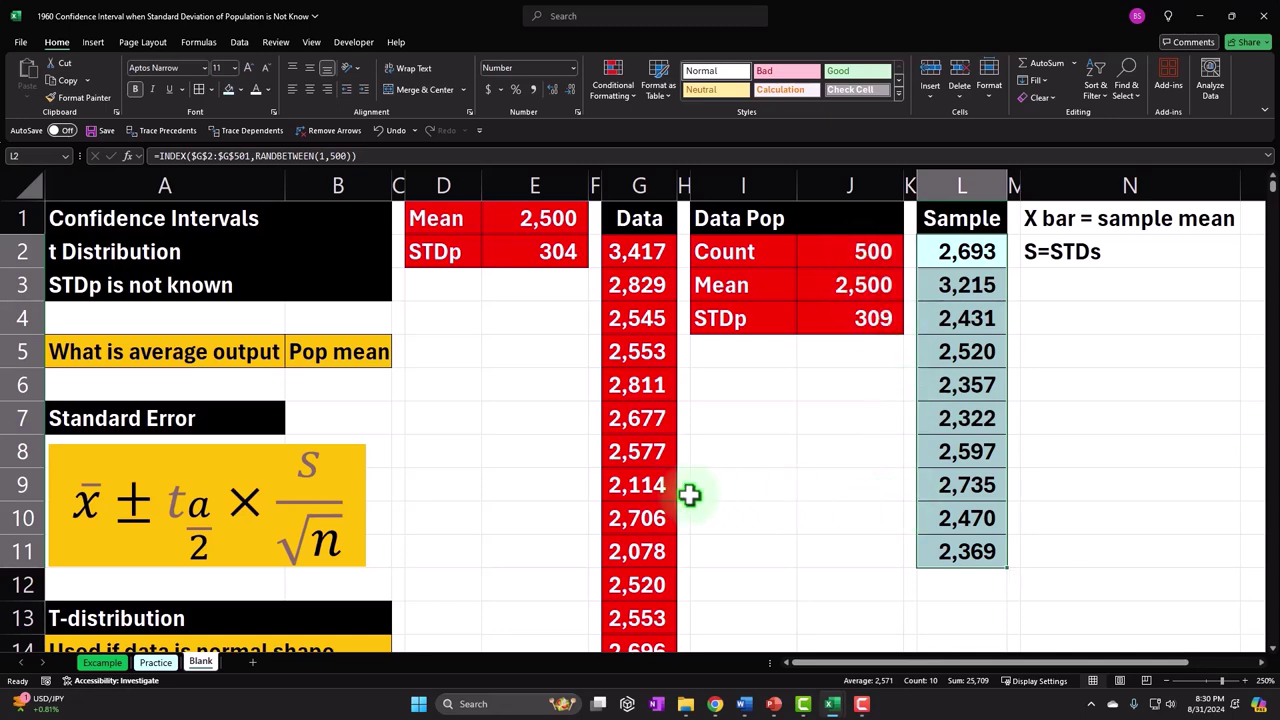
{"action": "scroll", "coordinate": [535, 463], "scroll_direction": "down", "scroll_amount": 1}
{"action": "scroll", "coordinate": [531, 460], "scroll_direction": "up", "scroll_amount": 1}
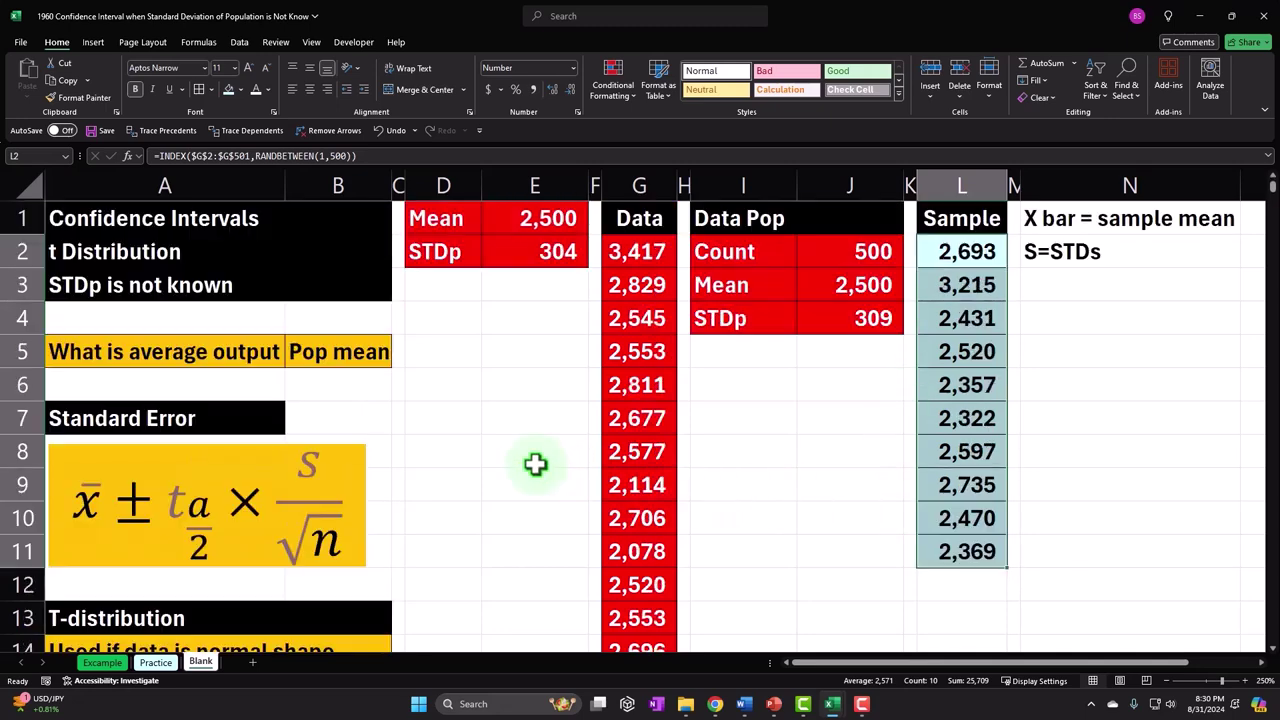
{"action": "left_click_drag", "start_coordinate": [893, 662], "coordinate": [986, 680]}
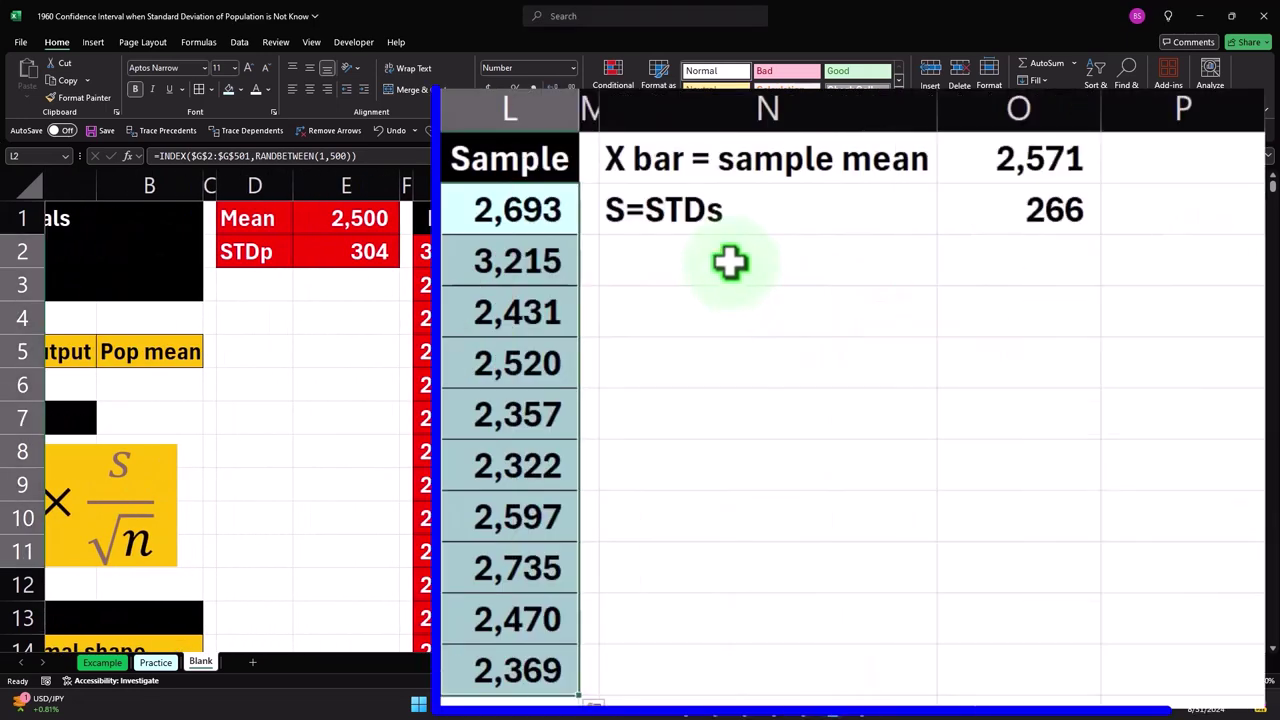
Add an 'n=count of sample' row with =COUNT(L2:L11), giving 10.
{"action": "left_click", "coordinate": [917, 286]}
{"action": "type", "text": "n"}
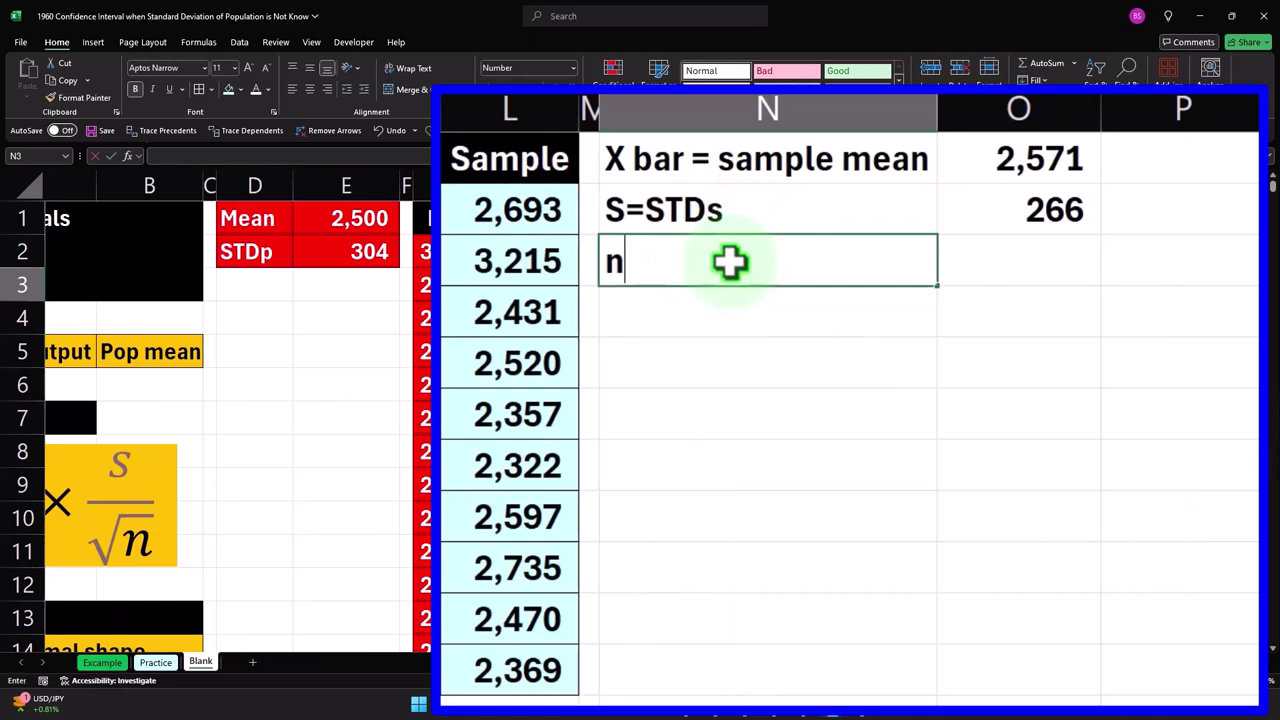
{"action": "type", "text": "="}
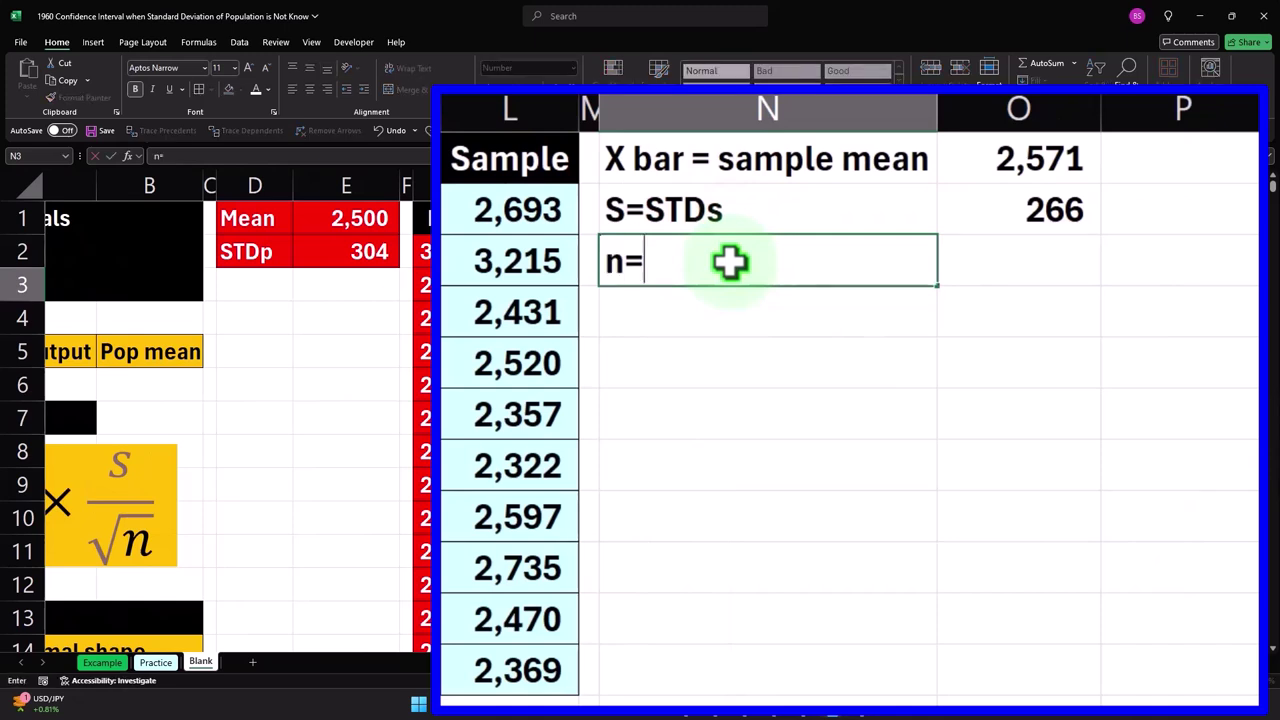
{"action": "type", "text": "count of sample"}
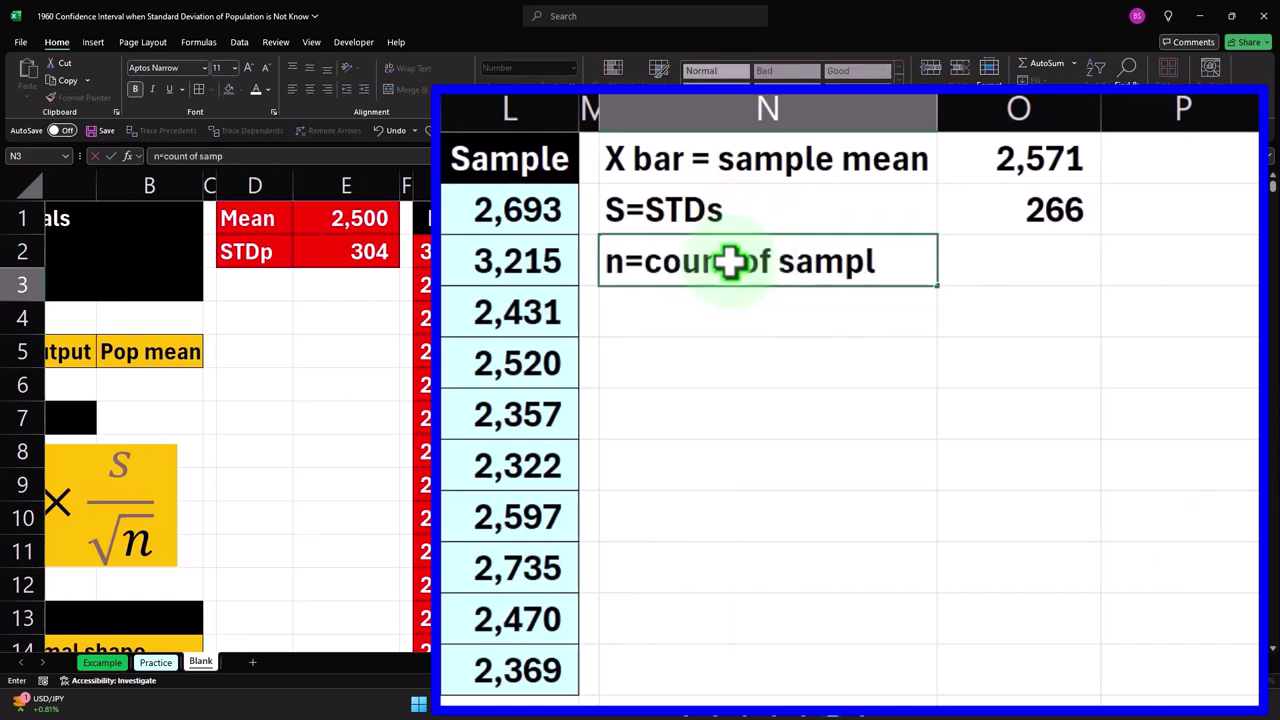
{"action": "key", "text": "Tab"}
{"action": "type", "text": "="}
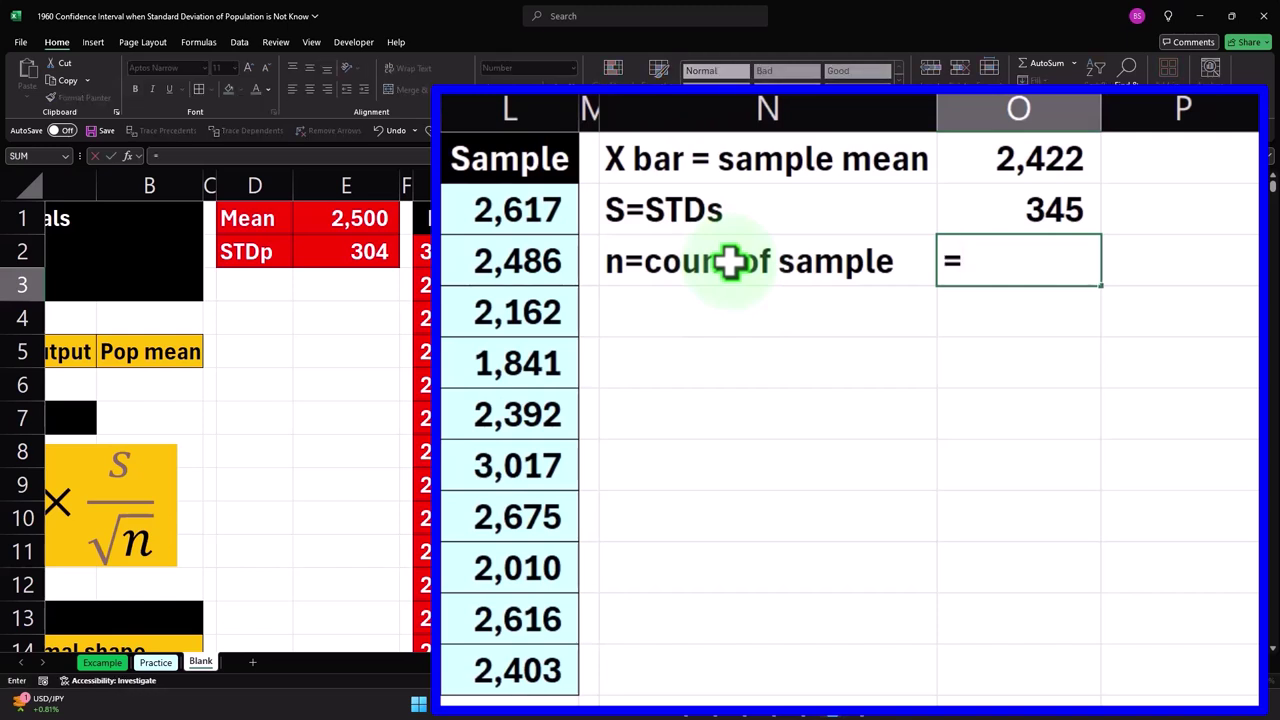
{"action": "type", "text": "count"}
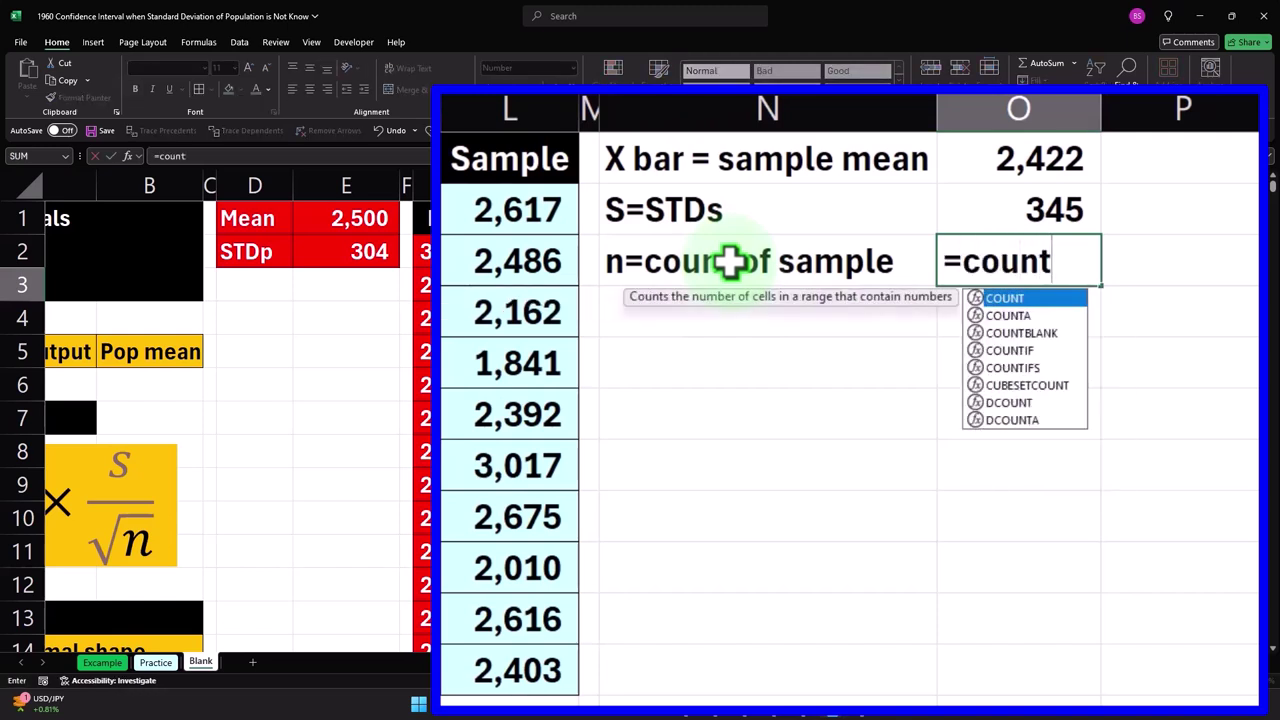
{"action": "type", "text": "("}
{"action": "key", "text": "Left"}
{"action": "key", "text": "Left"}
{"action": "key", "text": "Left"}
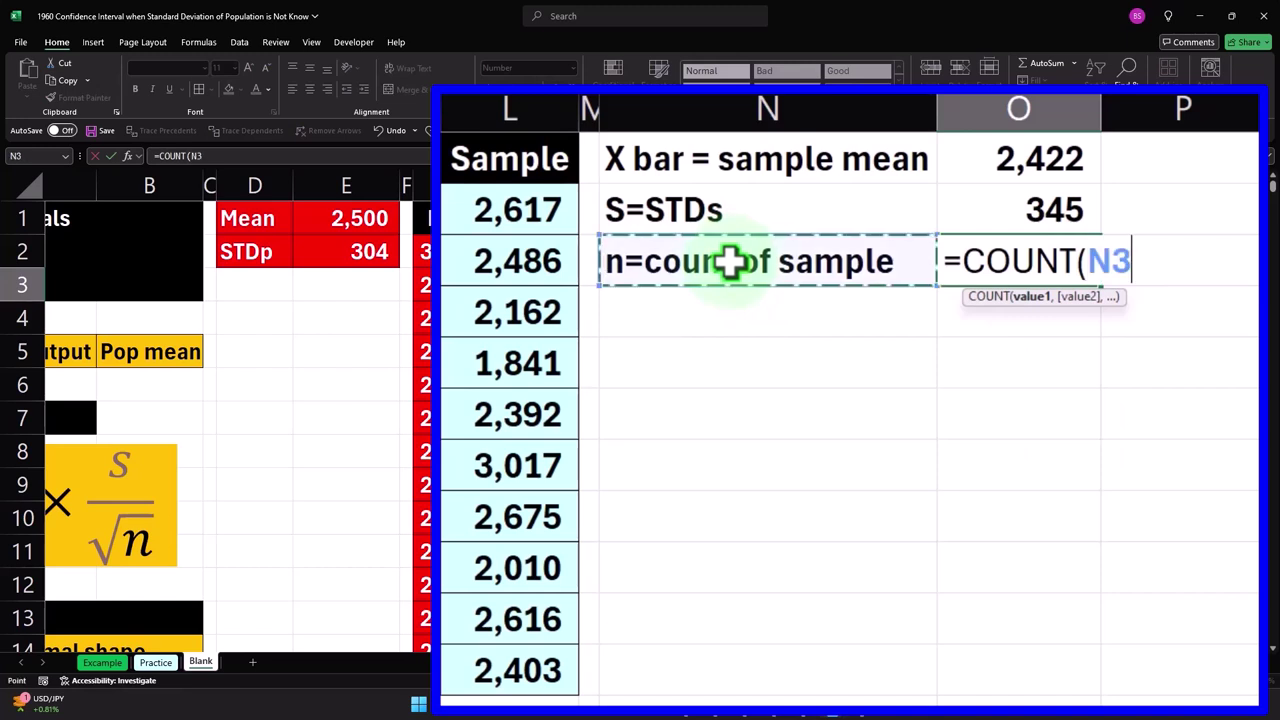
{"action": "key", "text": "Up"}
{"action": "key", "text": "ctrl+shift+Down"}
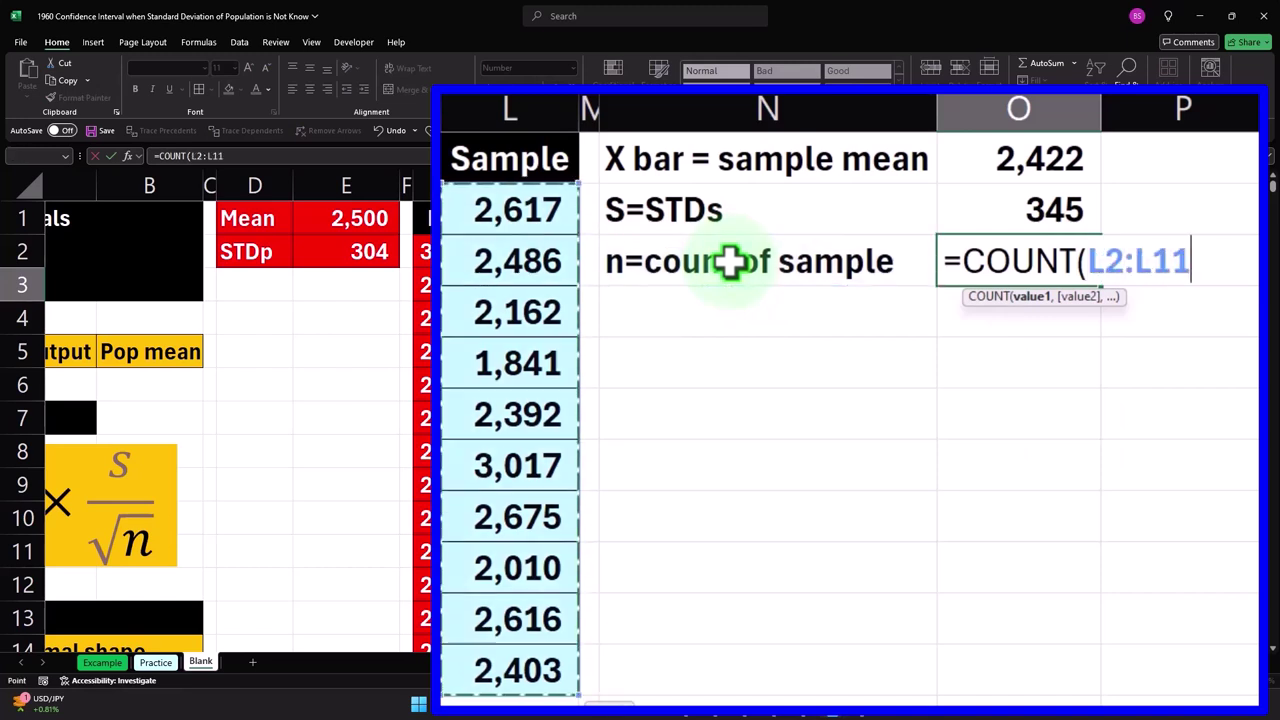
{"action": "key", "text": "Return"}
{"action": "key", "text": "Left"}
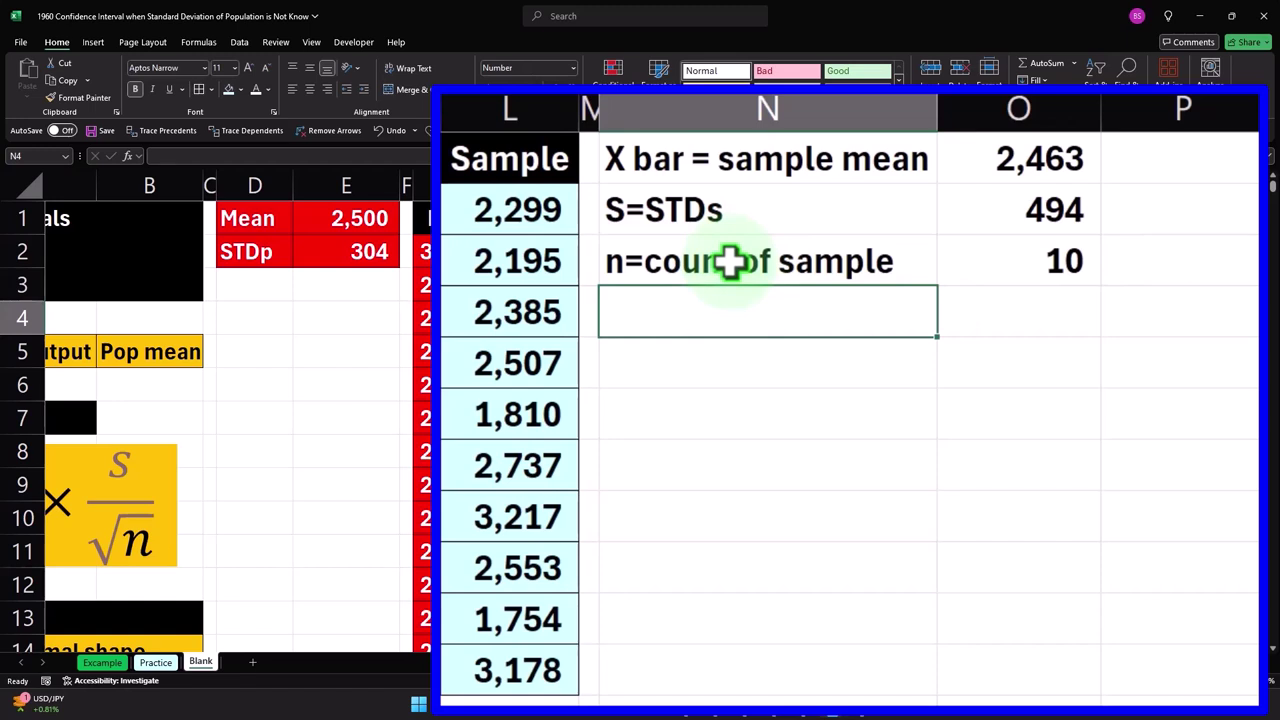
Add a '# of samples' row with the value 1.
{"action": "type", "text": "#1"}
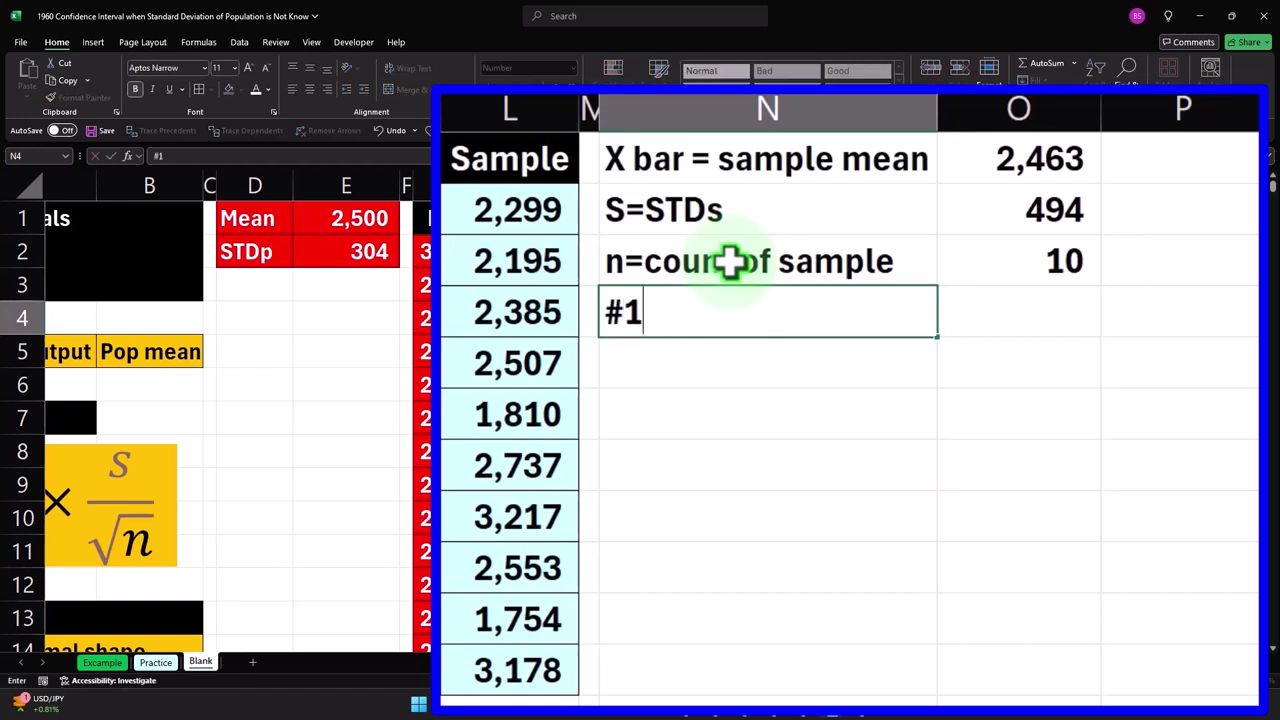
{"action": "key", "text": "BackSpace"}
{"action": "type", "text": "of samples"}
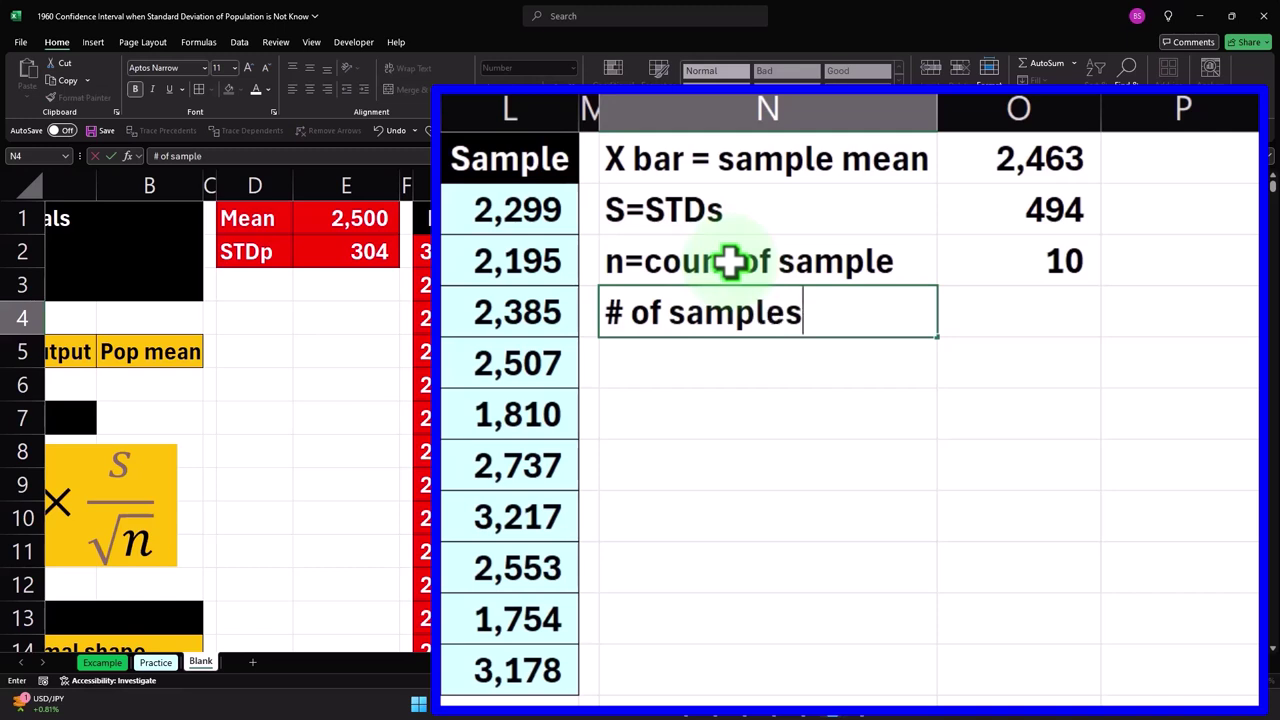
{"action": "key", "text": "Tab"}
{"action": "type", "text": "1"}
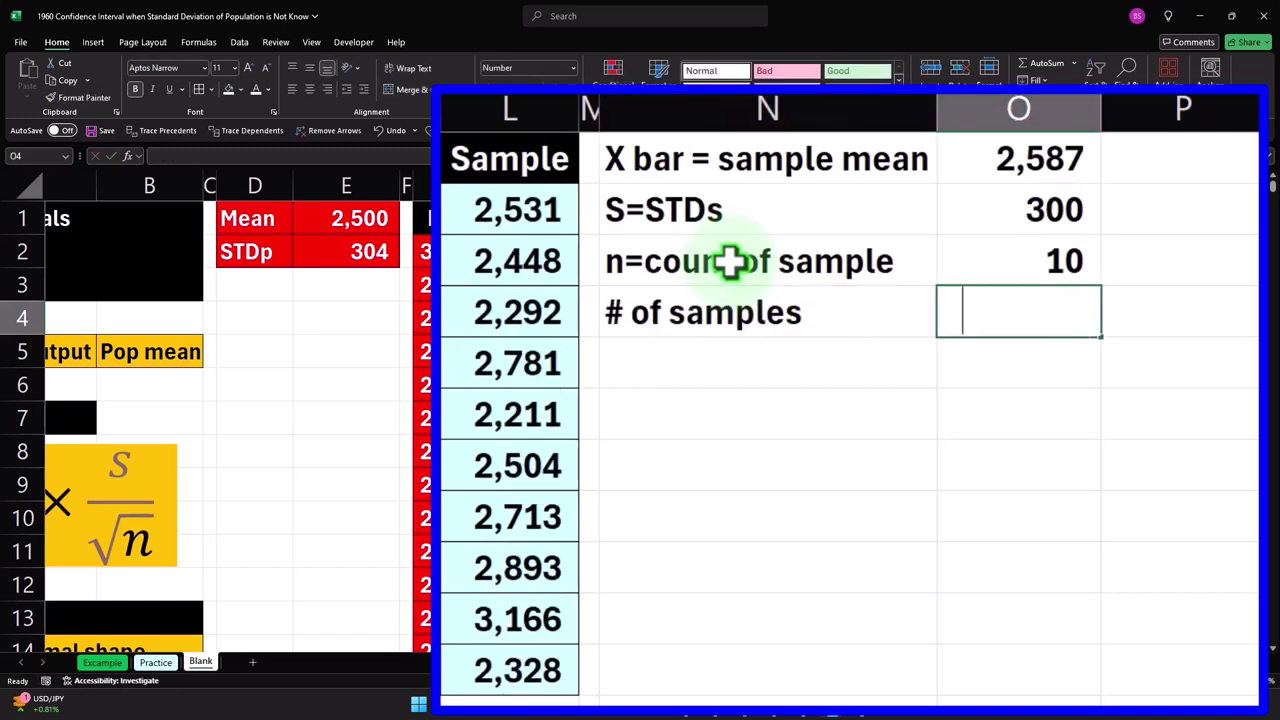
{"action": "key", "text": "Return"}
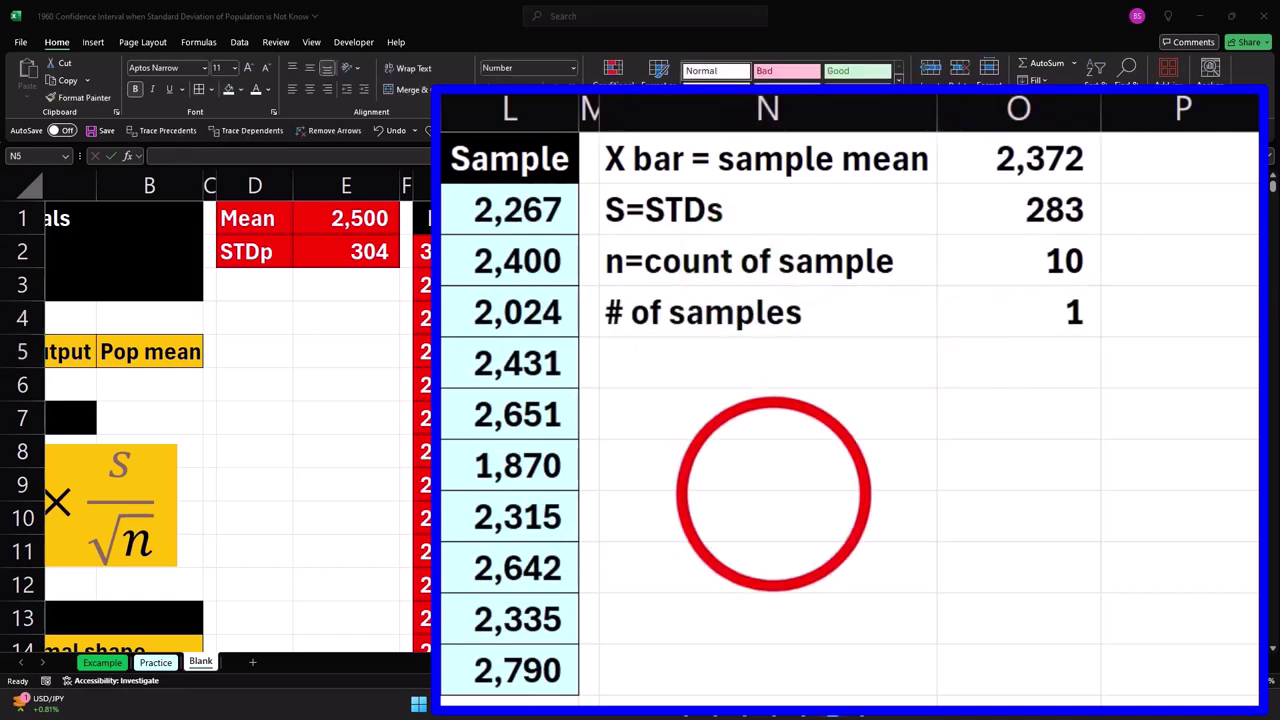
Label N5 'df=degrees of freedom', widen column N, and enter =O3-O4 in O5 showing 9.
{"action": "left_click", "coordinate": [677, 360]}
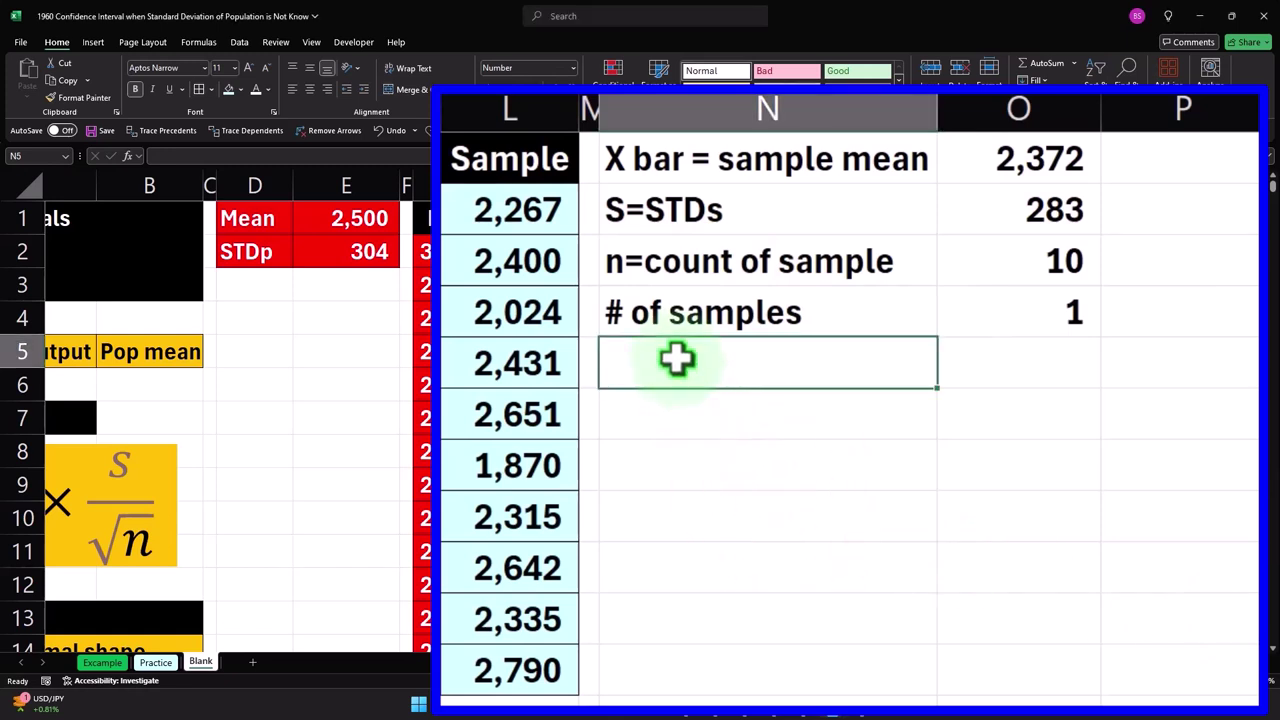
{"action": "type", "text": "df"}
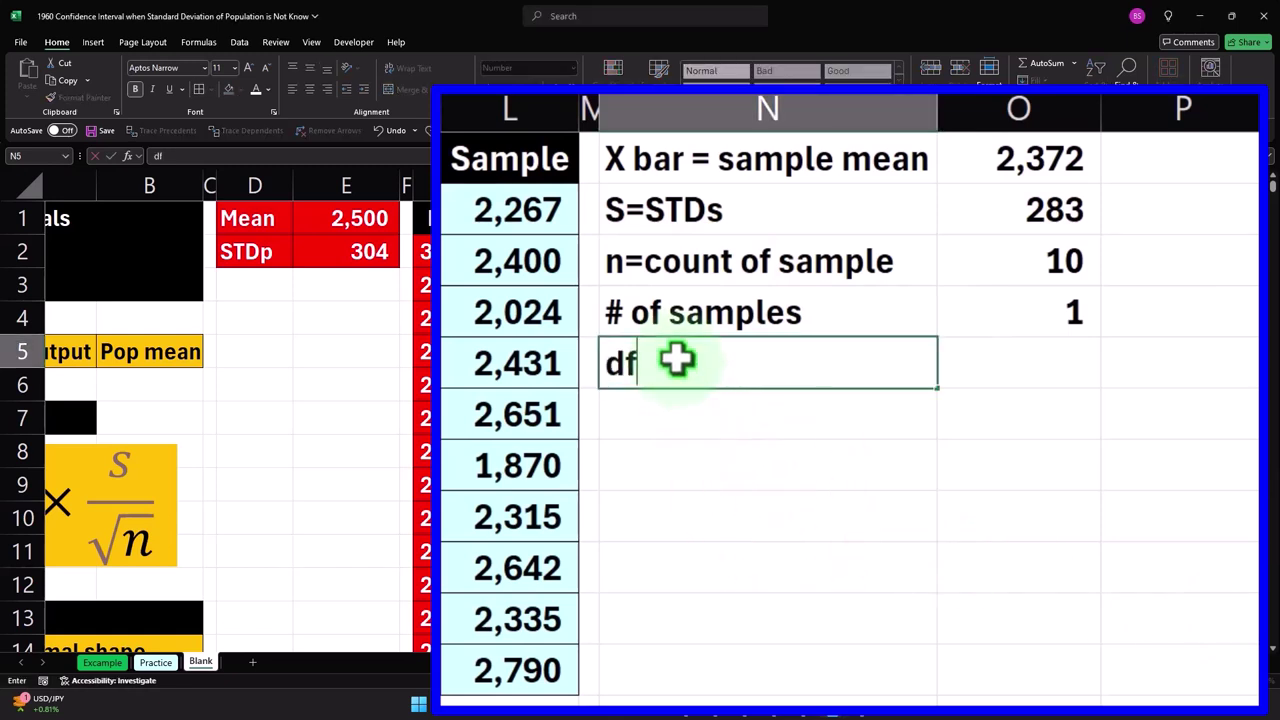
{"action": "type", "text": "=degr"}
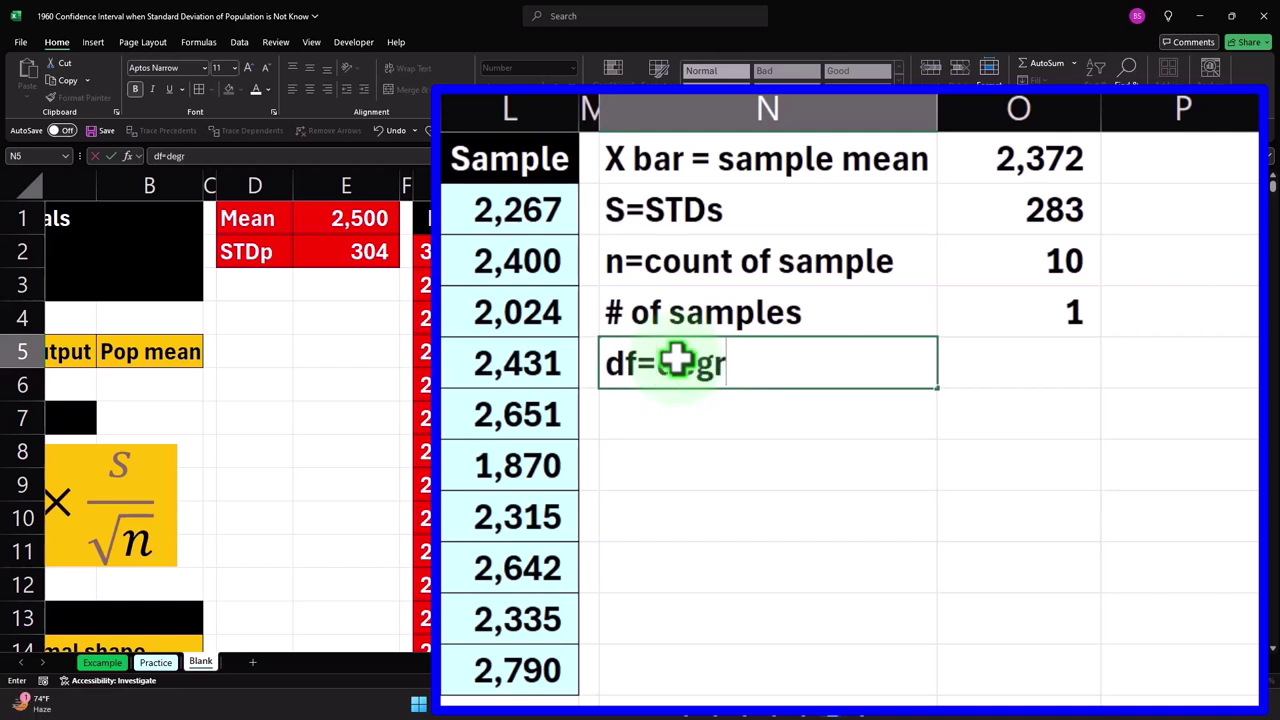
{"action": "type", "text": "ees of"}
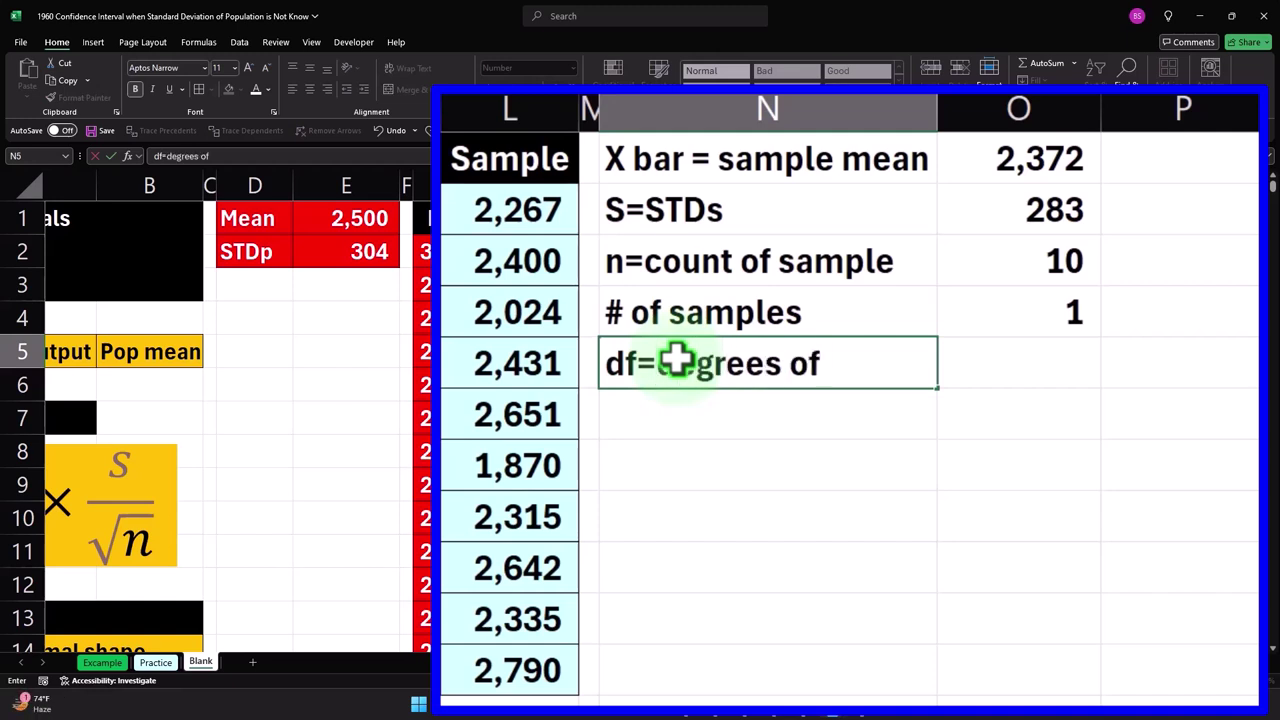
{"action": "type", "text": " free"}
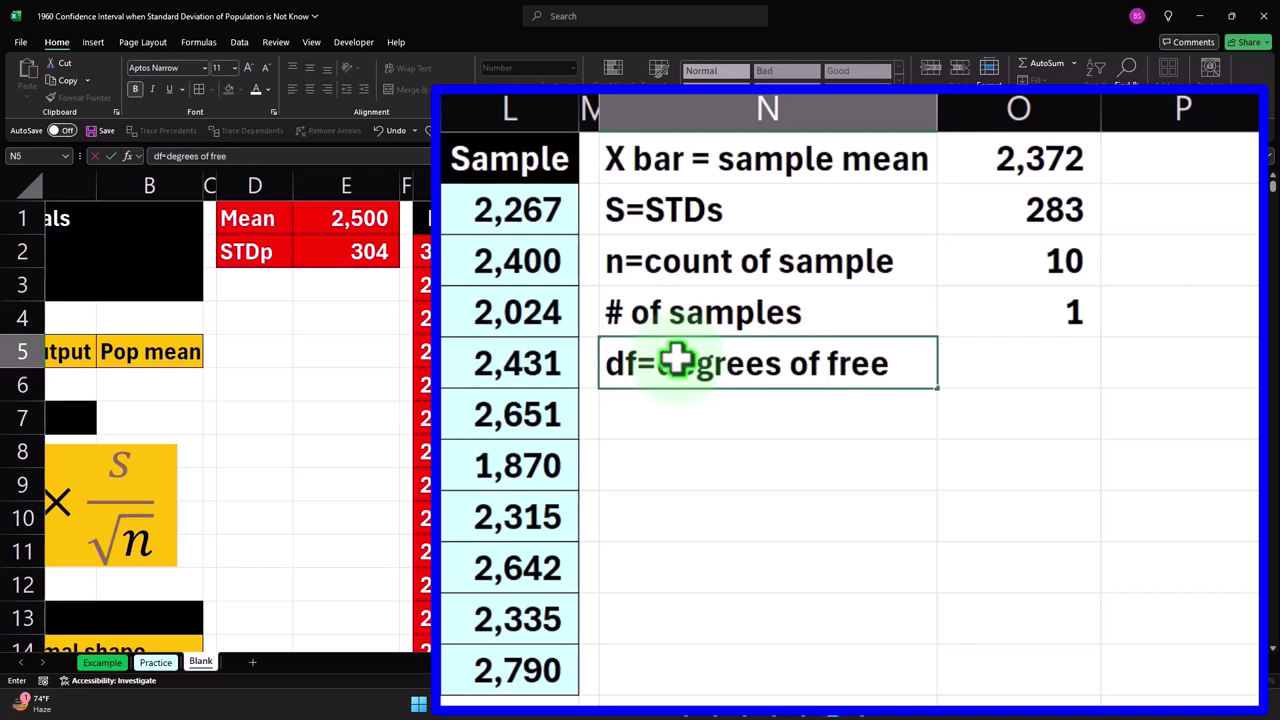
{"action": "type", "text": "do"}
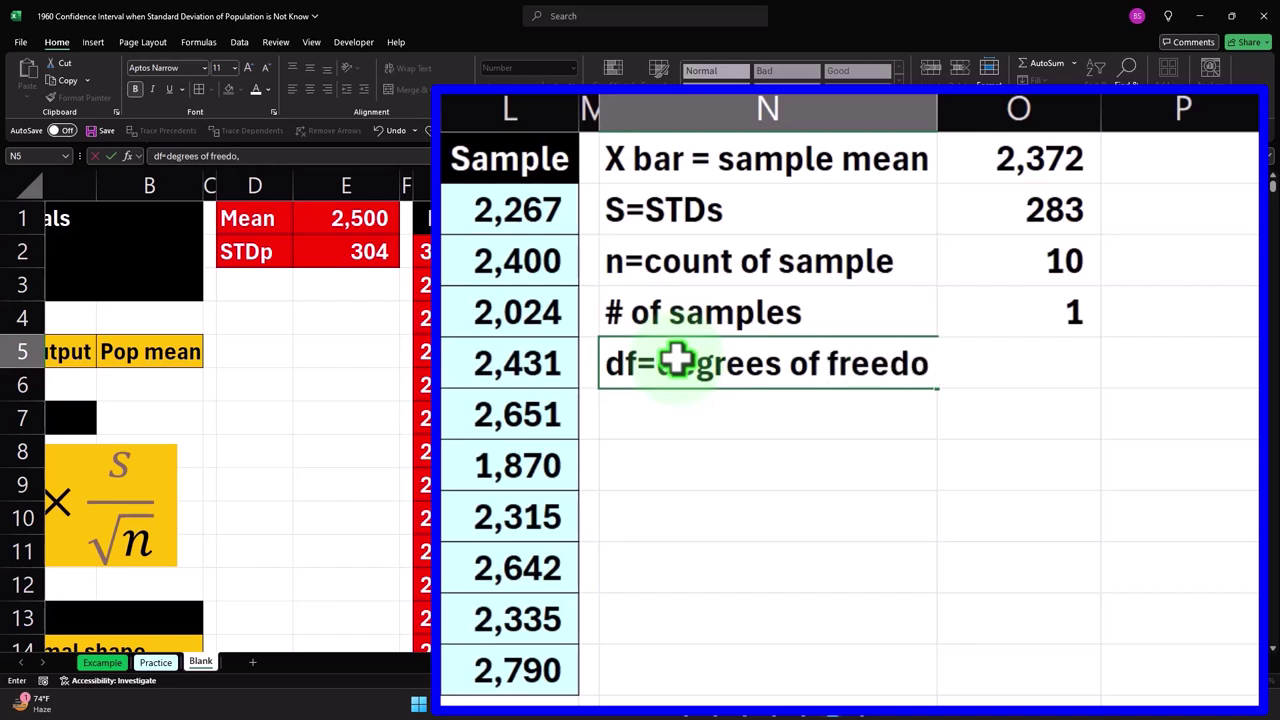
{"action": "type", "text": "m"}
{"action": "key", "text": "Tab"}
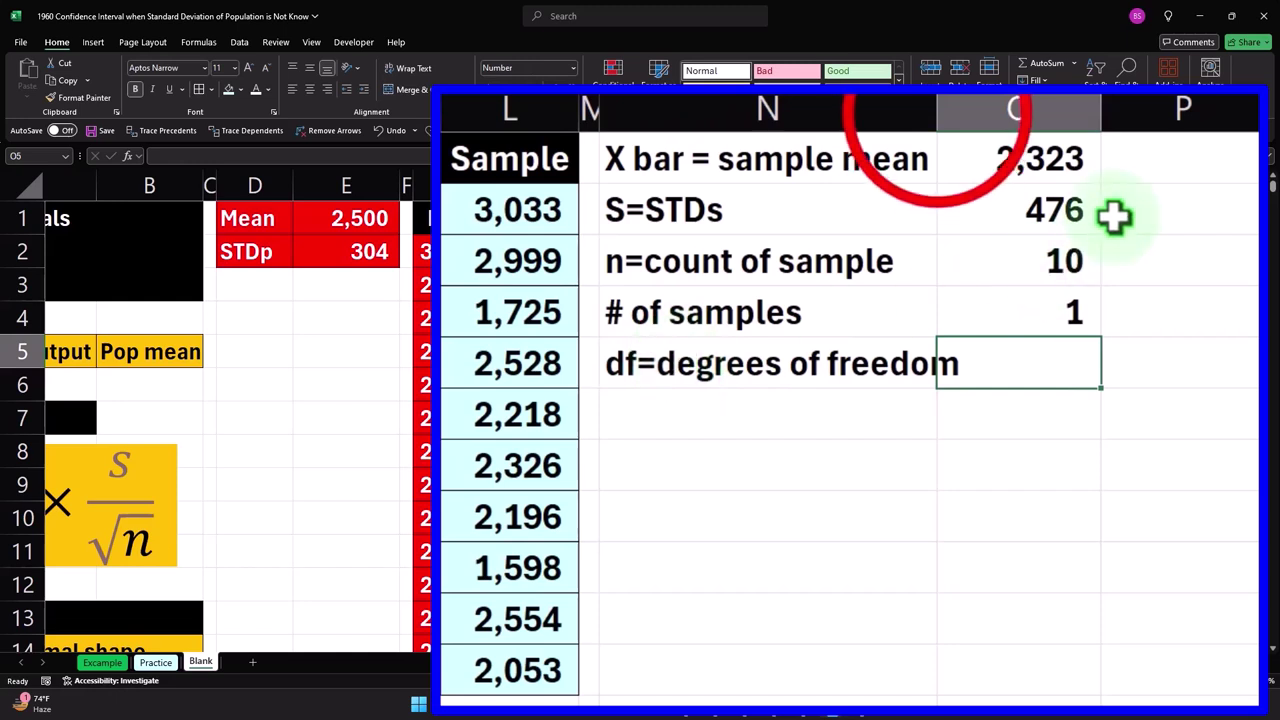
{"action": "left_click_drag", "start_coordinate": [937, 110], "coordinate": [962, 110]}
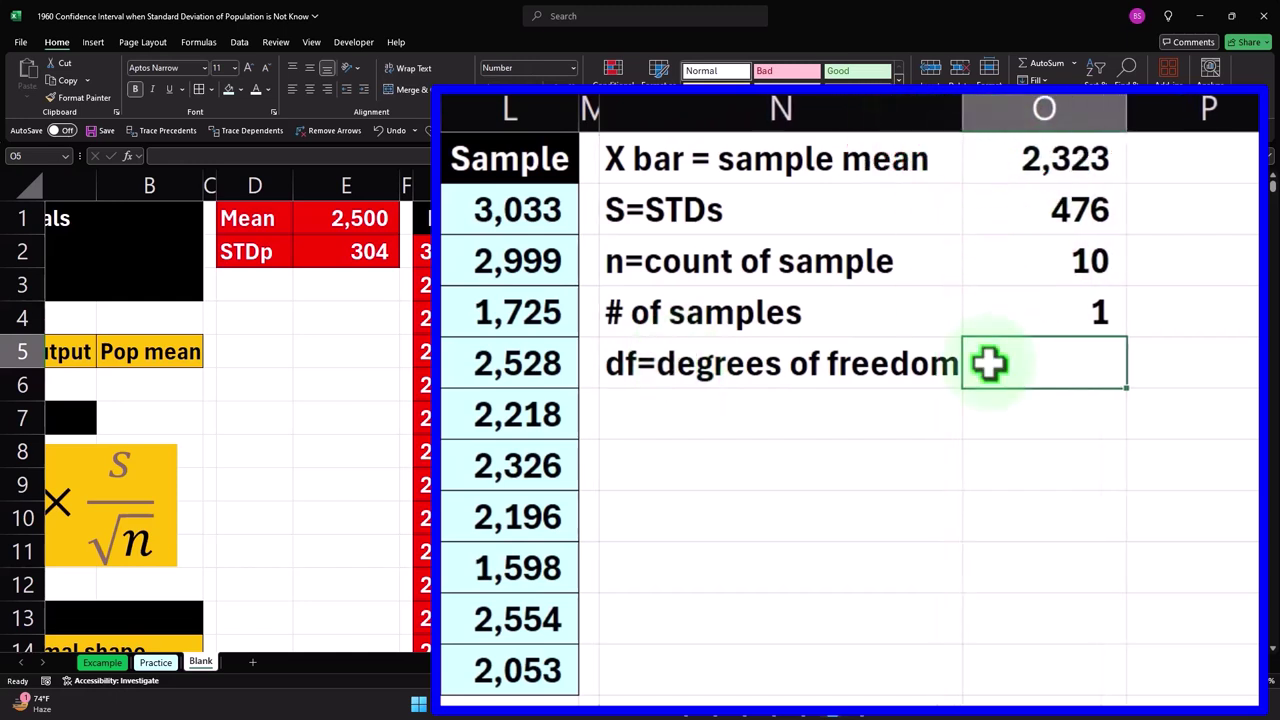
{"action": "type", "text": "="}
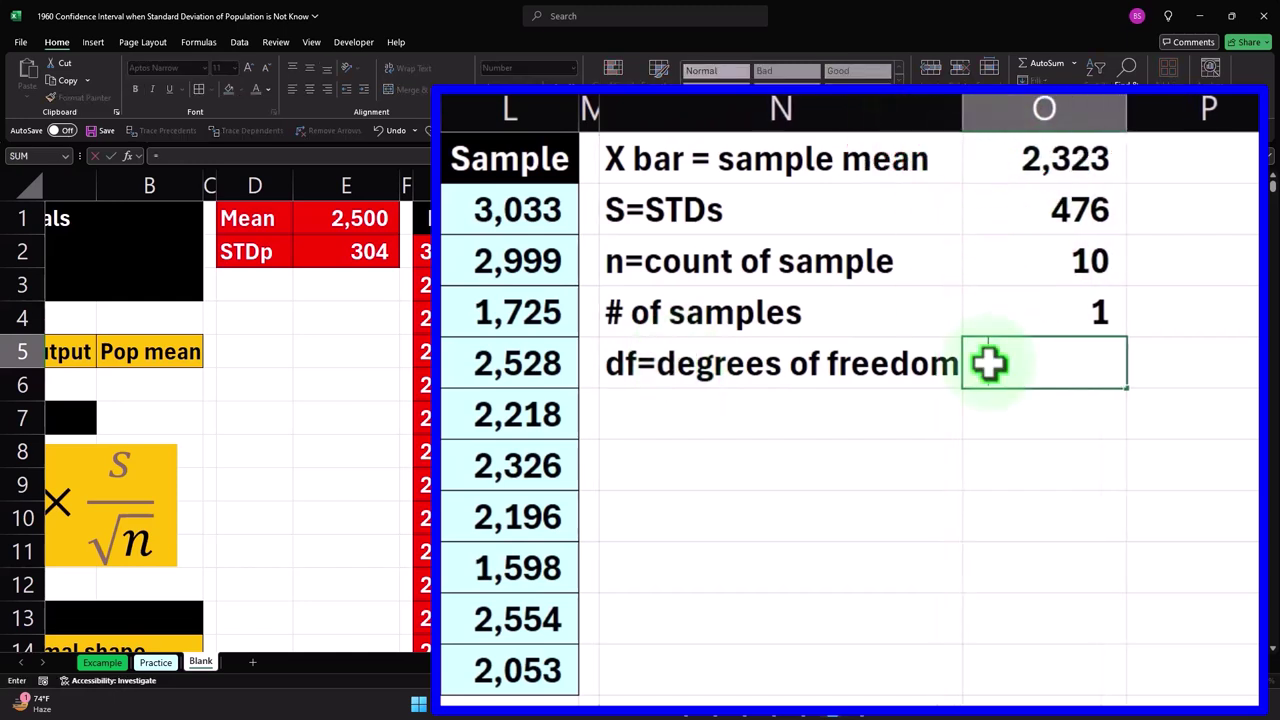
{"action": "key", "text": "Up"}
{"action": "key", "text": "Up"}
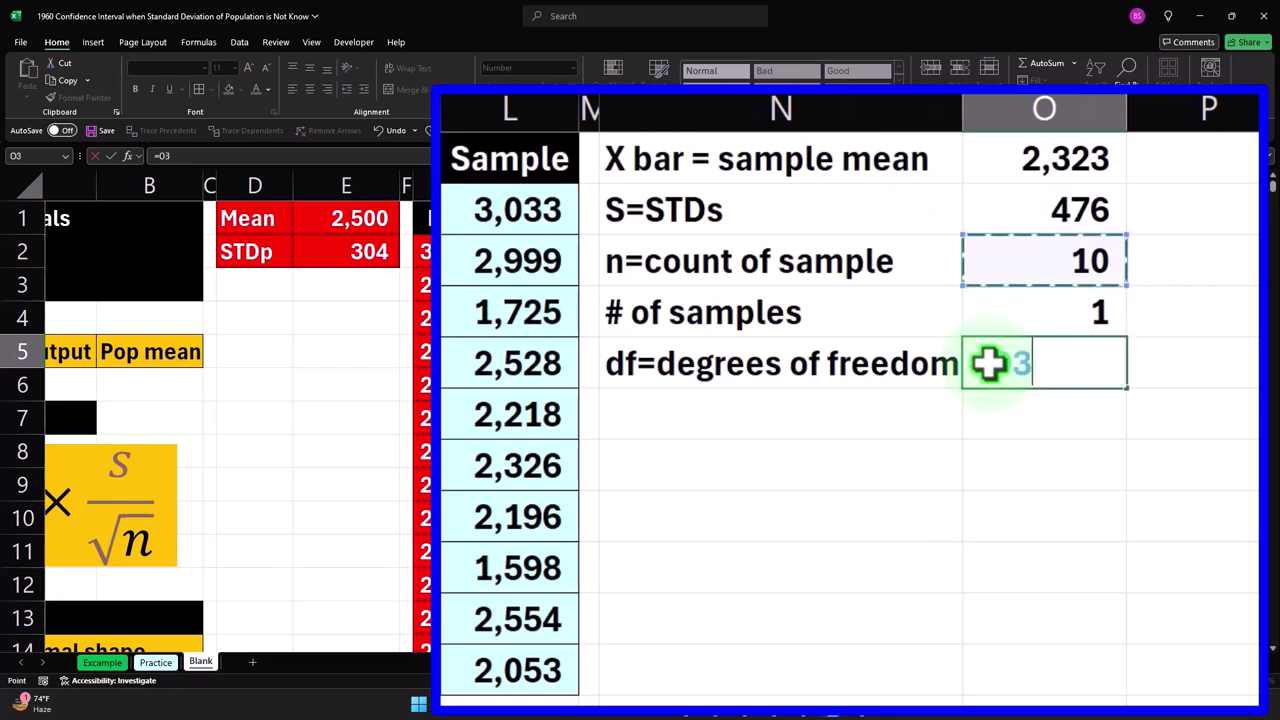
{"action": "type", "text": "-"}
{"action": "key", "text": "Up"}
{"action": "key", "text": "Return"}
{"action": "key", "text": "Left"}
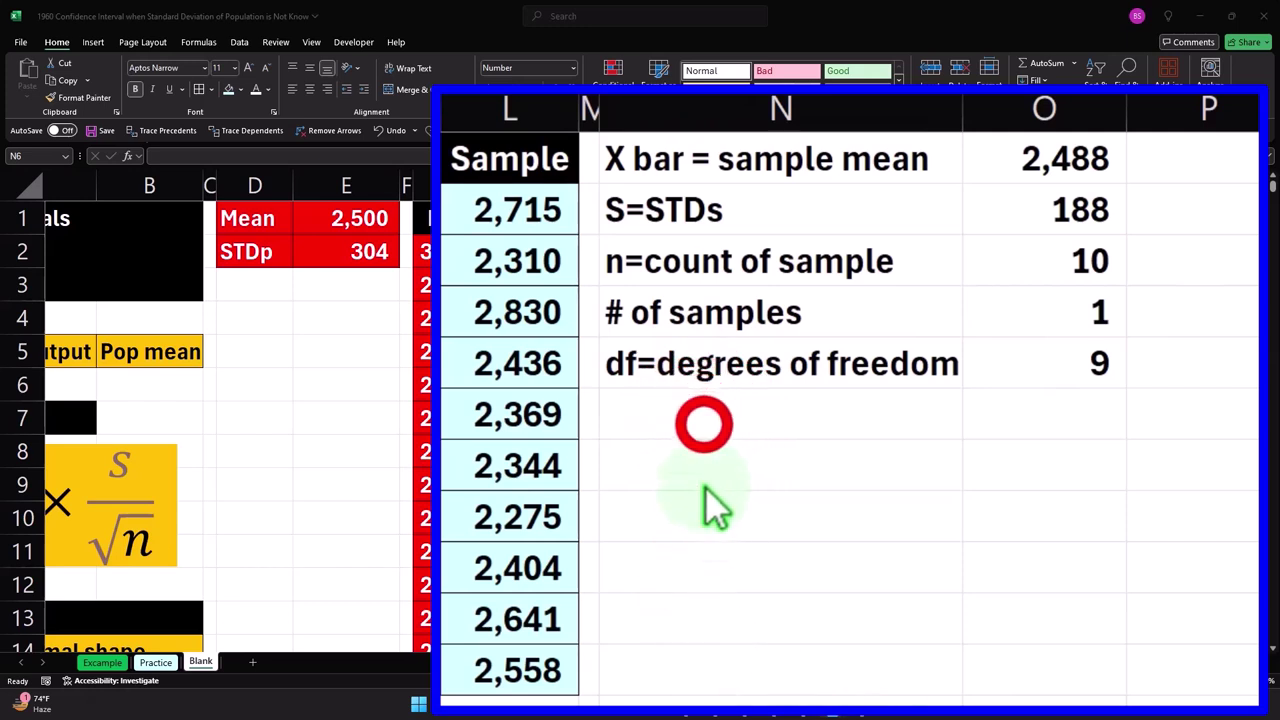
Enter the label 'Standard error' in N6 below the df row.
{"action": "left_click", "coordinate": [677, 407]}
{"action": "type", "text": "Standard error"}
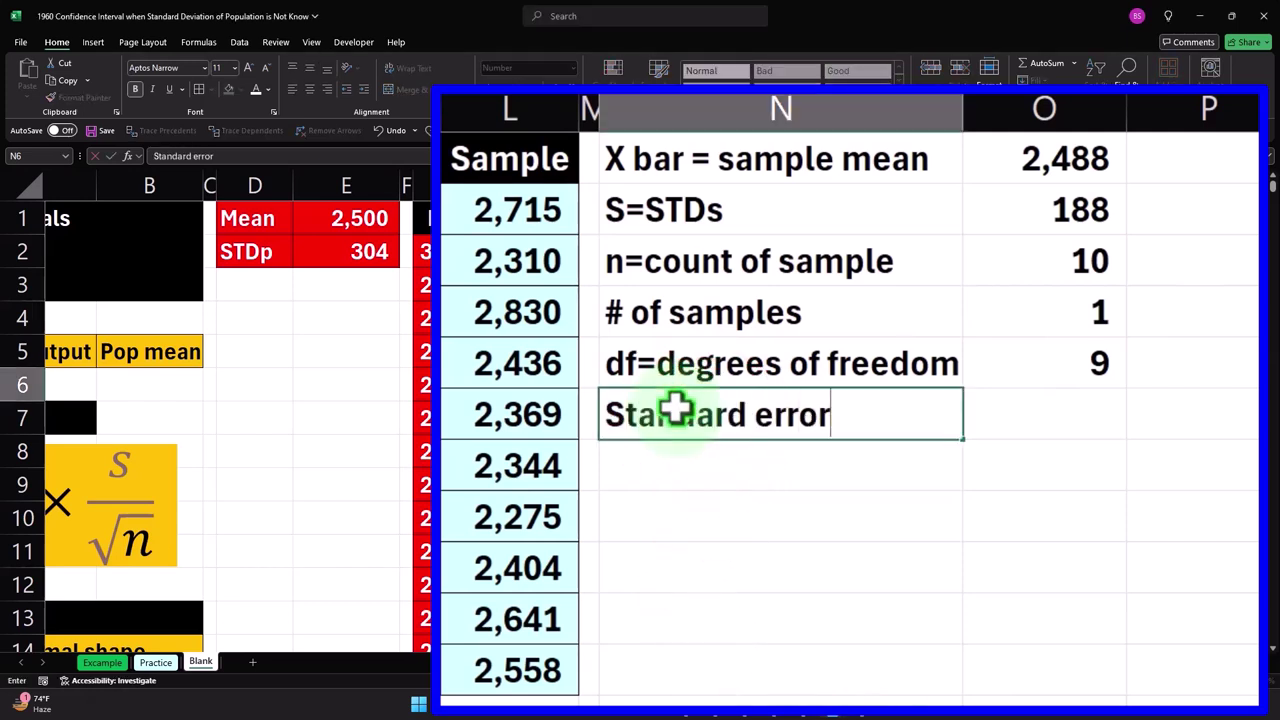
{"action": "key", "text": "Return"}
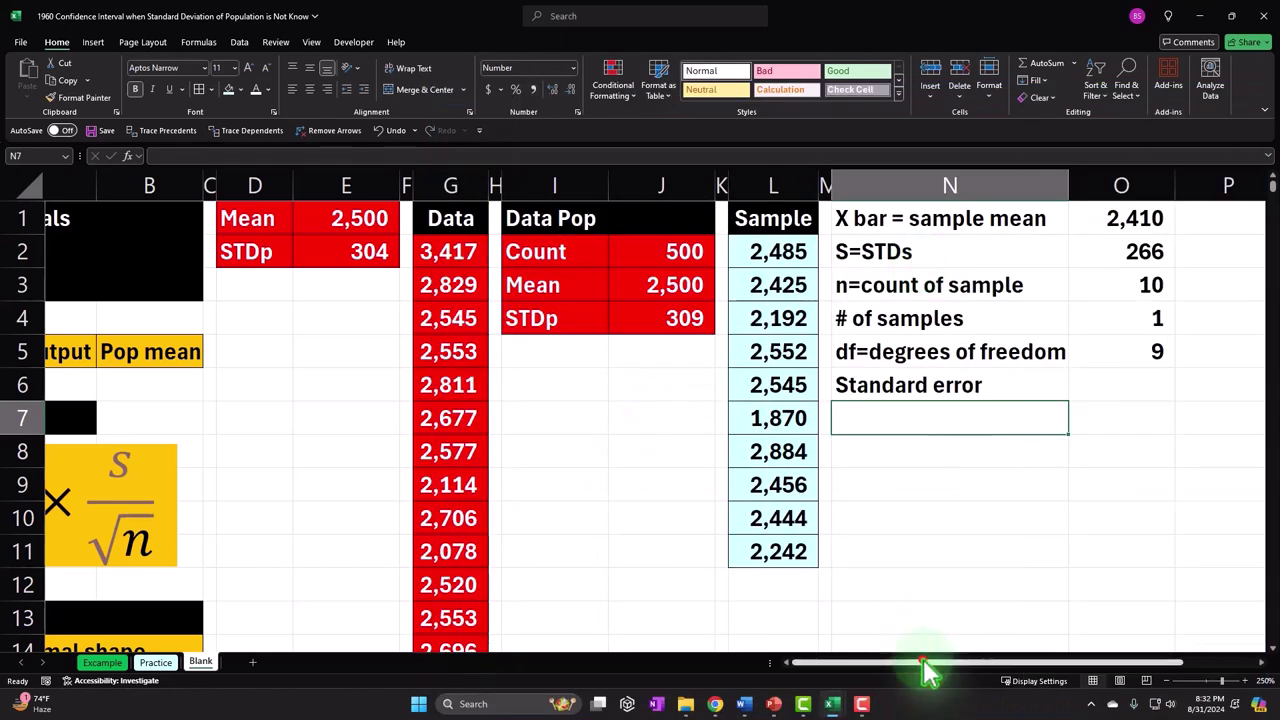
Scroll the sheet horizontally and select O2 to review its STDEV.S formula.
{"action": "scroll", "coordinate": [929, 662], "scroll_direction": "left", "scroll_amount": 3}
{"action": "left_click", "coordinate": [963, 660]}
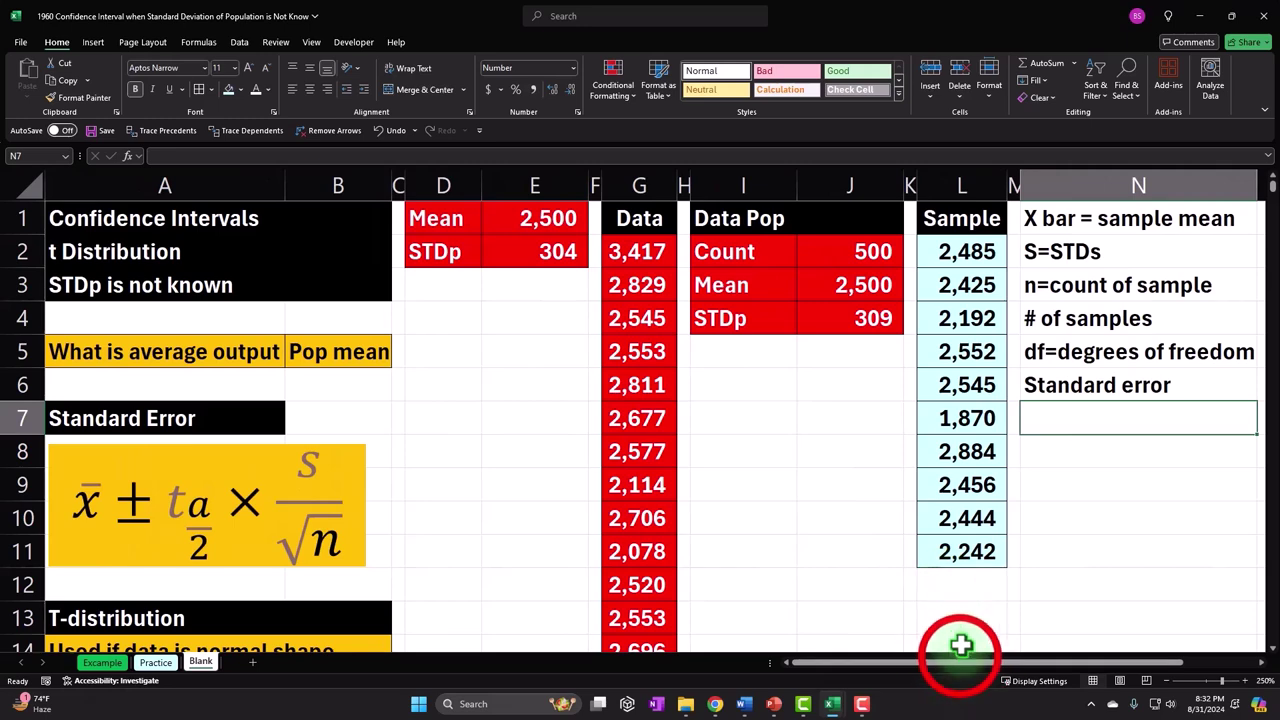
{"action": "left_click", "coordinate": [1010, 650]}
{"action": "left_click_drag", "start_coordinate": [1006, 662], "coordinate": [1046, 662]}
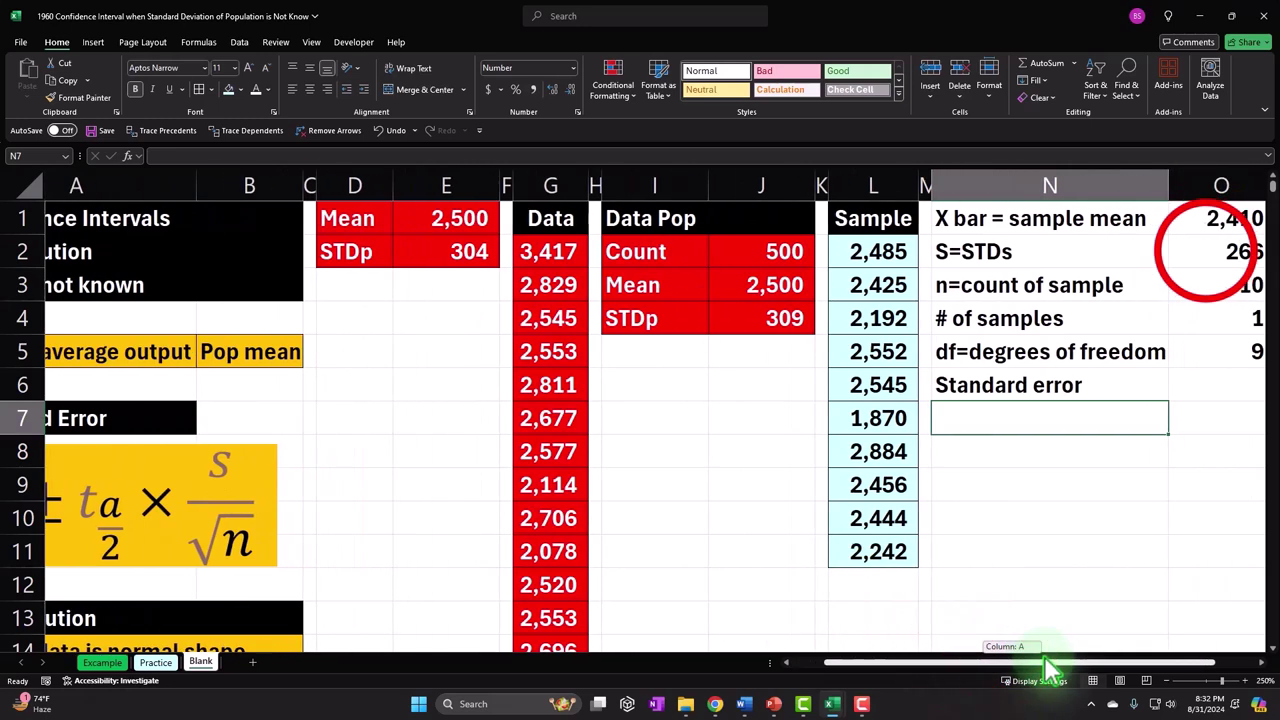
{"action": "left_click", "coordinate": [1207, 251]}
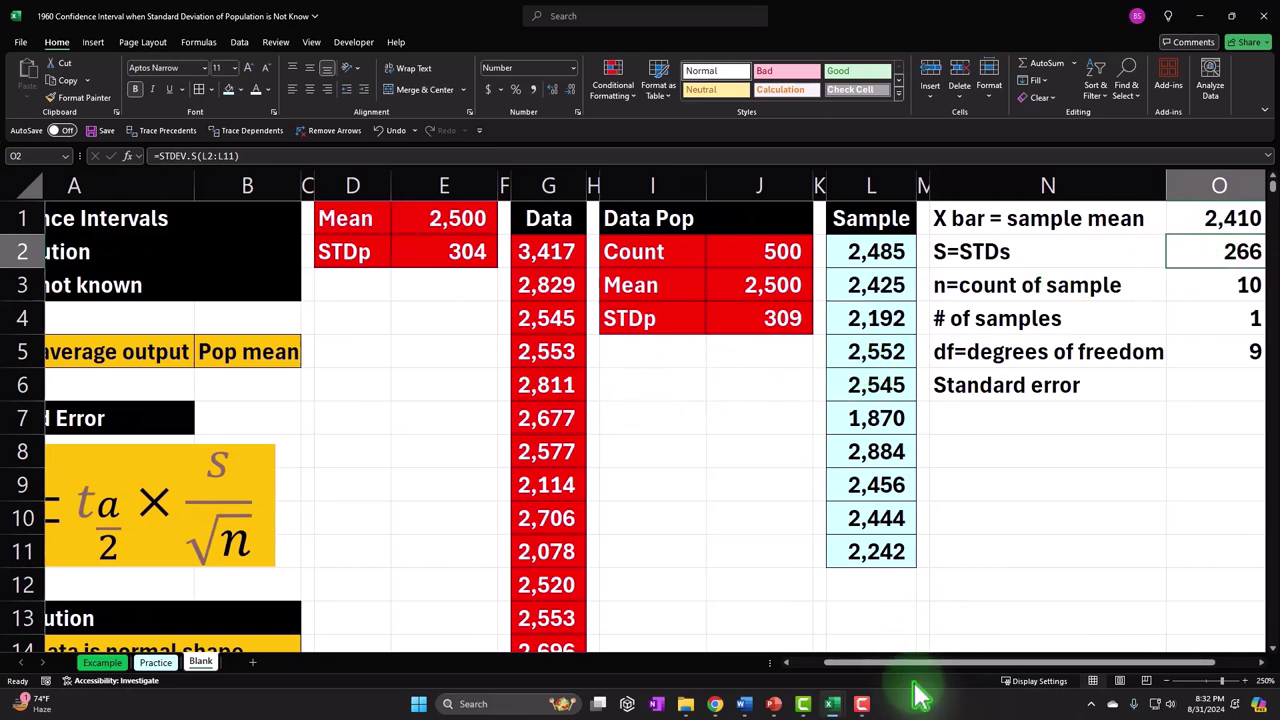
{"action": "left_click_drag", "start_coordinate": [905, 668], "coordinate": [866, 680]}
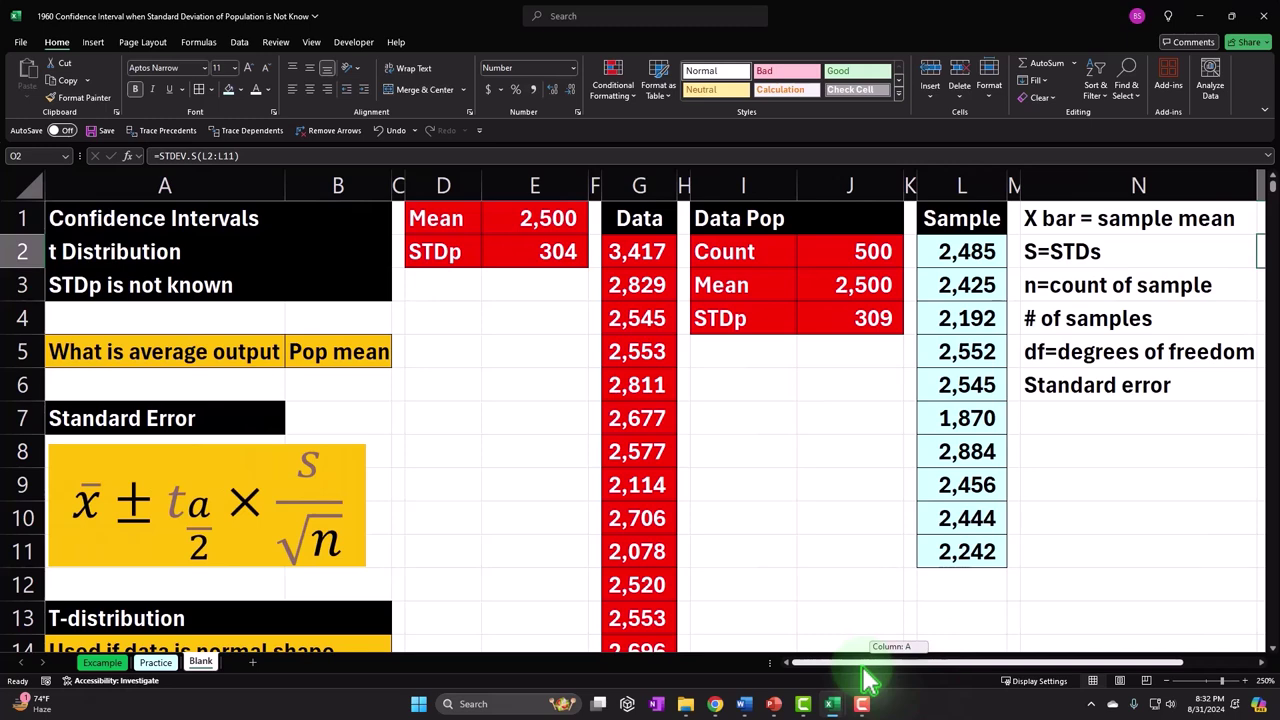
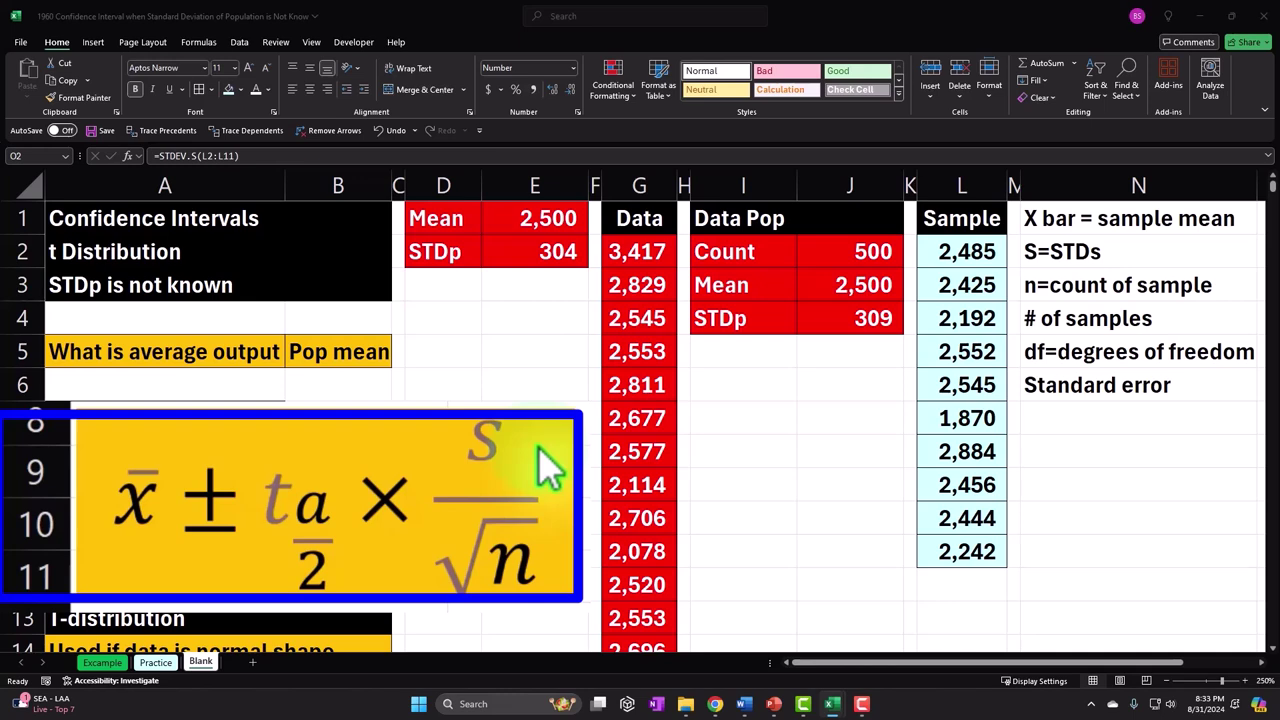
Enter =O2/SQRT(O3) in O6 as the standard error, accepting Excel's formula correction.
{"action": "left_click_drag", "start_coordinate": [816, 668], "coordinate": [883, 668]}
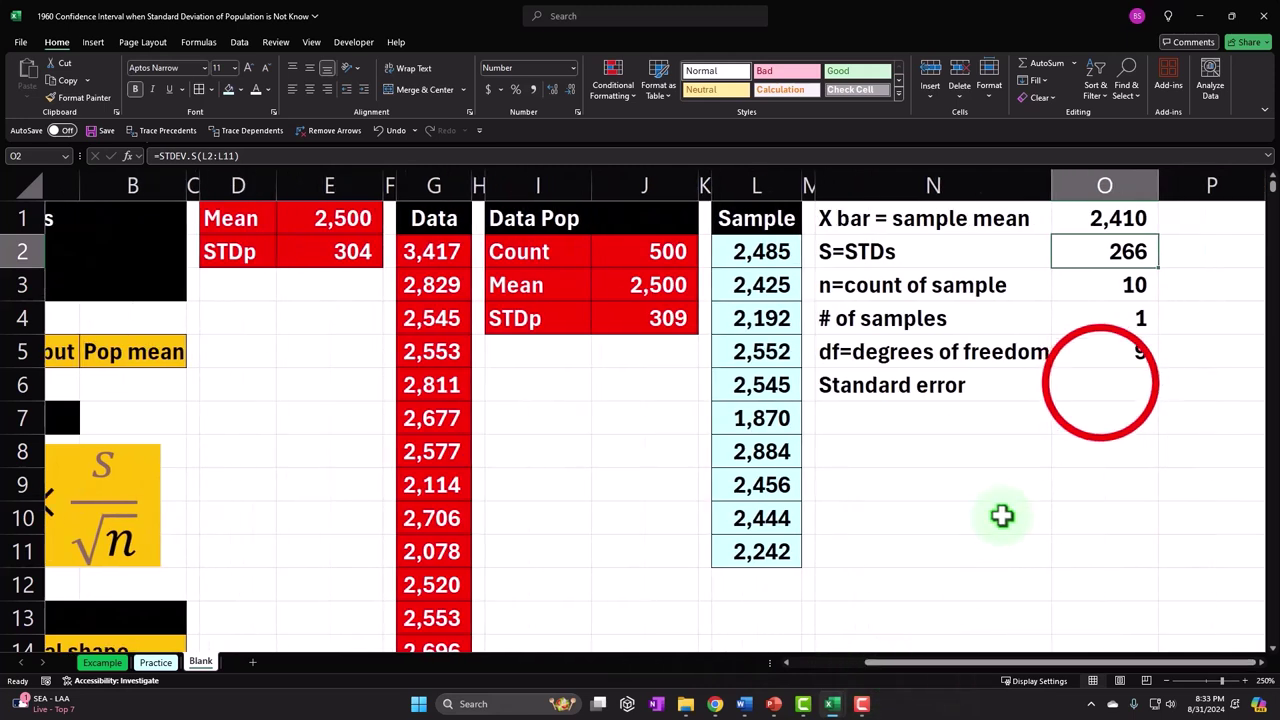
{"action": "left_click", "coordinate": [1101, 385]}
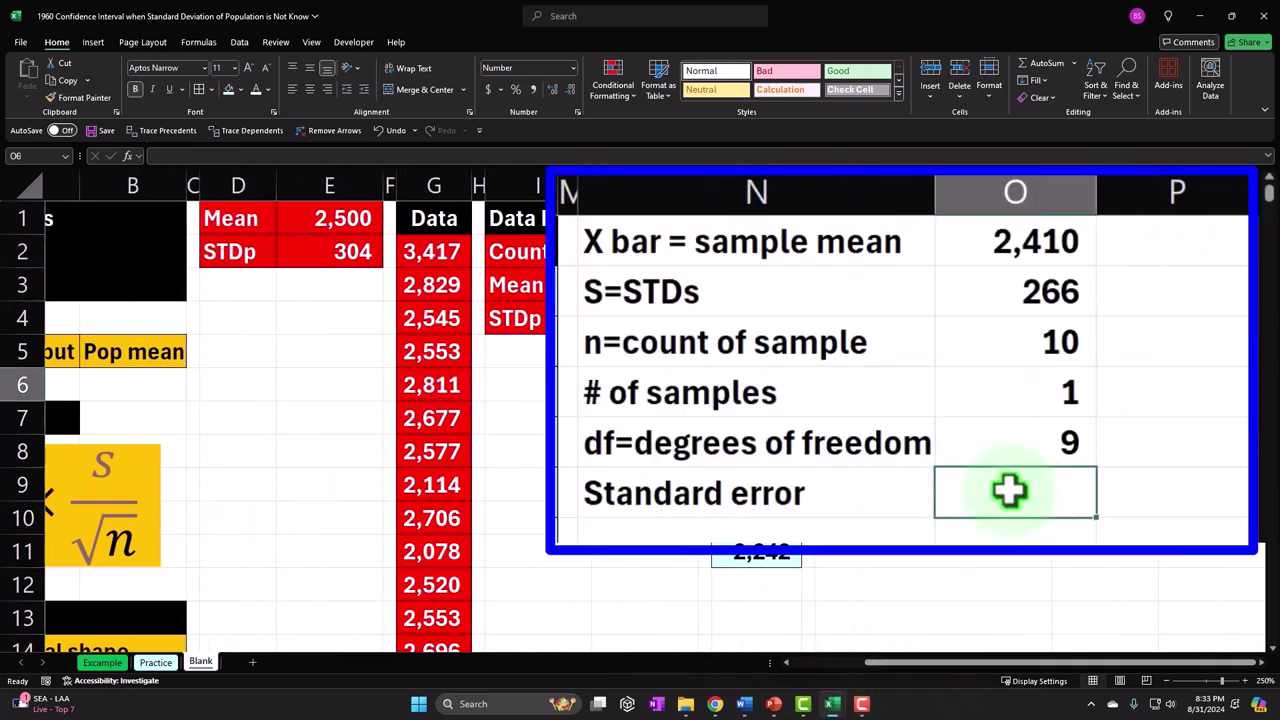
{"action": "type", "text": "="}
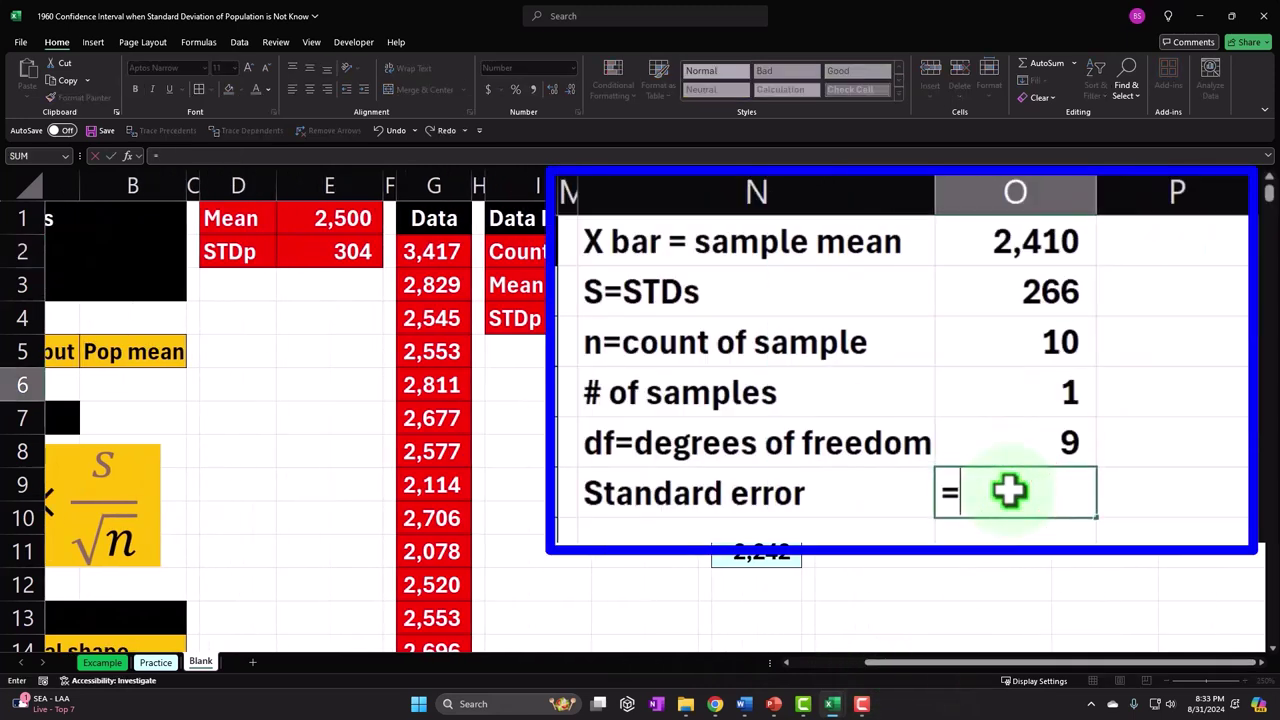
{"action": "key", "text": "Up"}
{"action": "key", "text": "Up"}
{"action": "key", "text": "Up"}
{"action": "key", "text": "Up"}
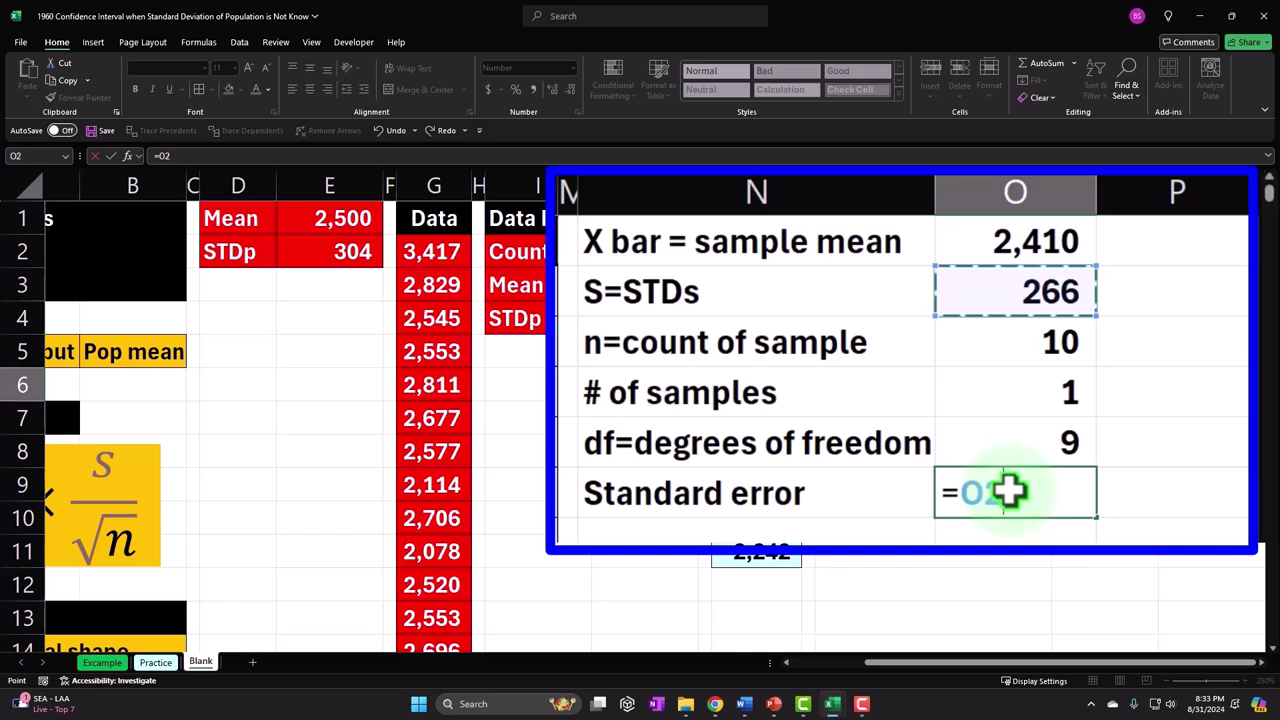
{"action": "type", "text": "/"}
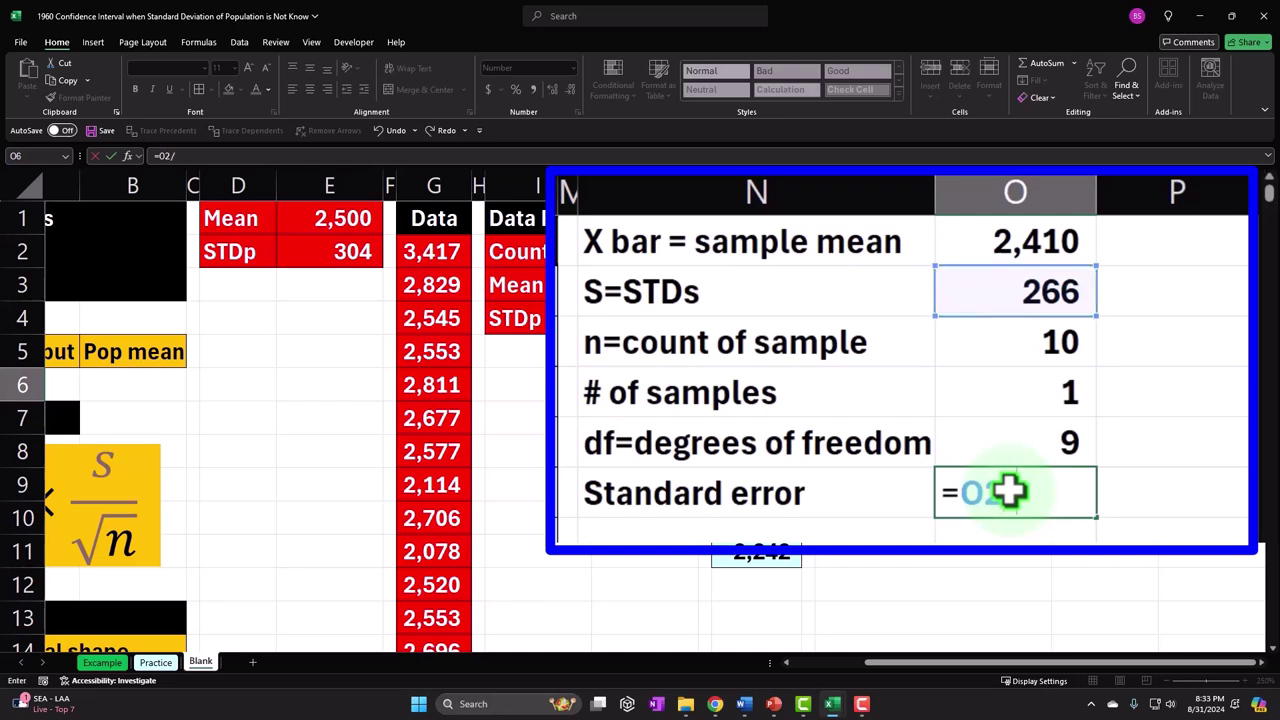
{"action": "type", "text": "sq"}
{"action": "key", "text": "BackSpace"}
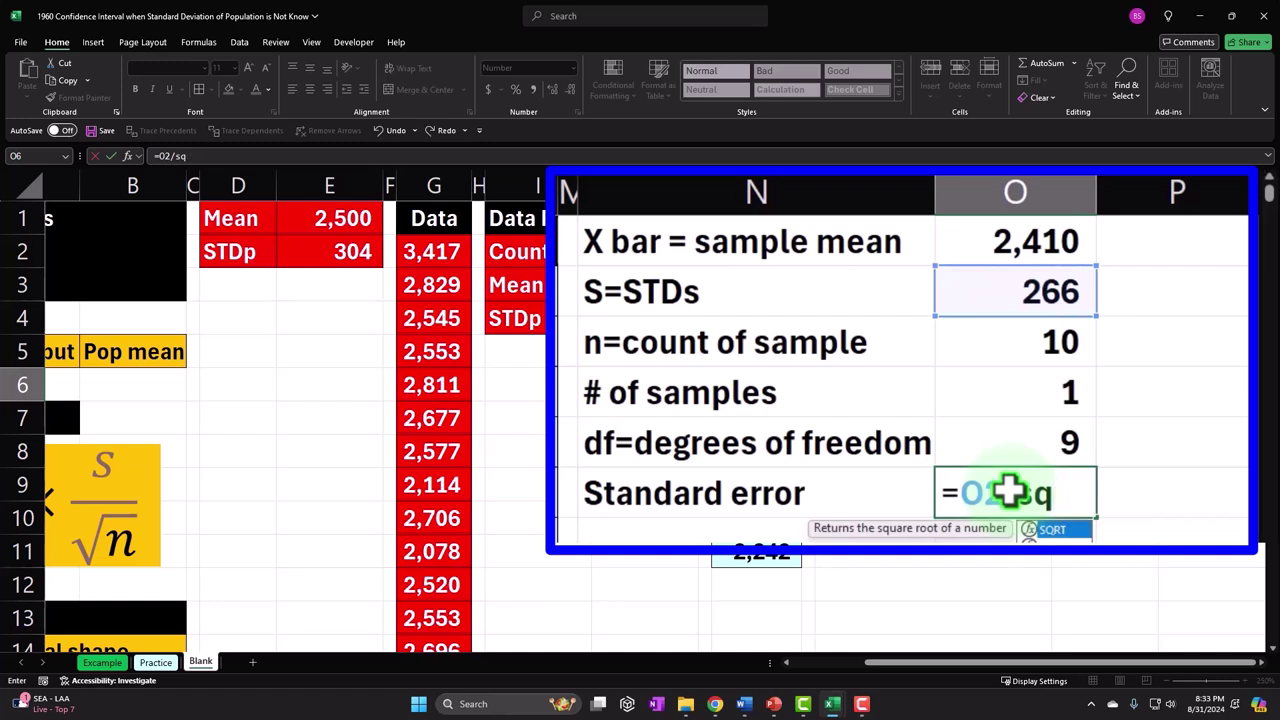
{"action": "key", "text": "Tab"}
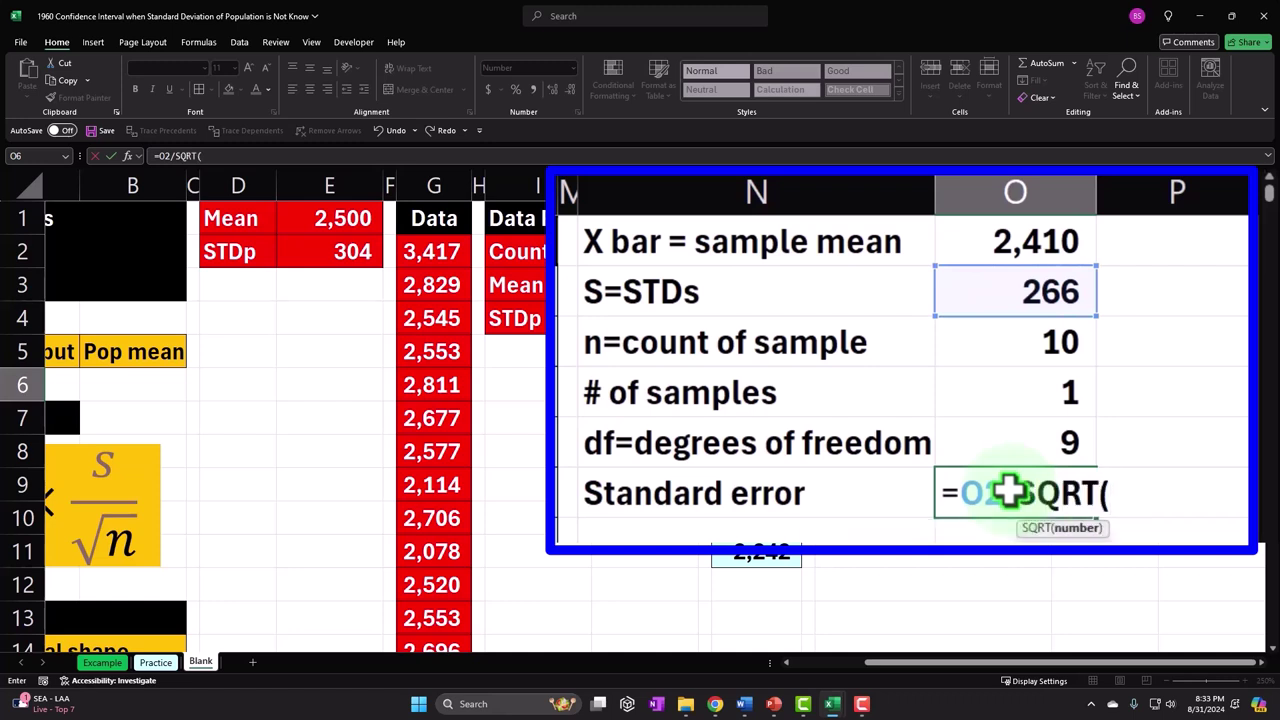
{"action": "left_click", "coordinate": [1012, 343]}
{"action": "key", "text": "Return"}
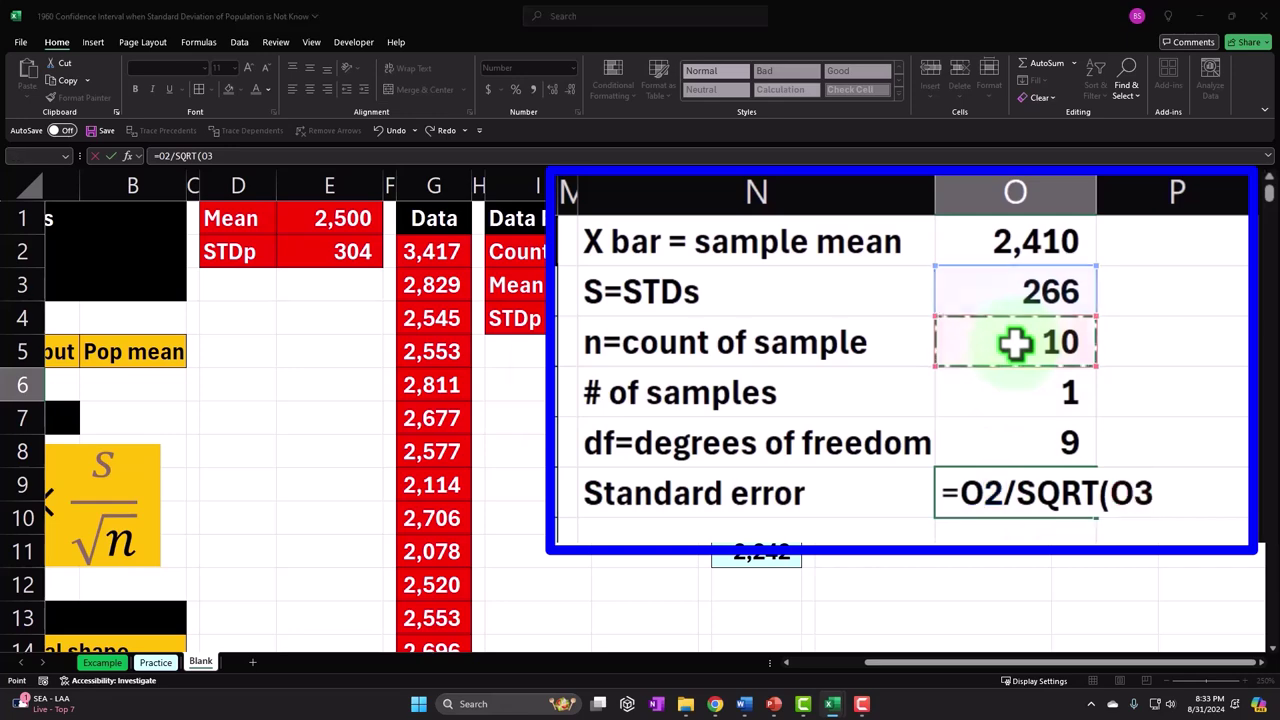
{"action": "key", "text": "Return"}
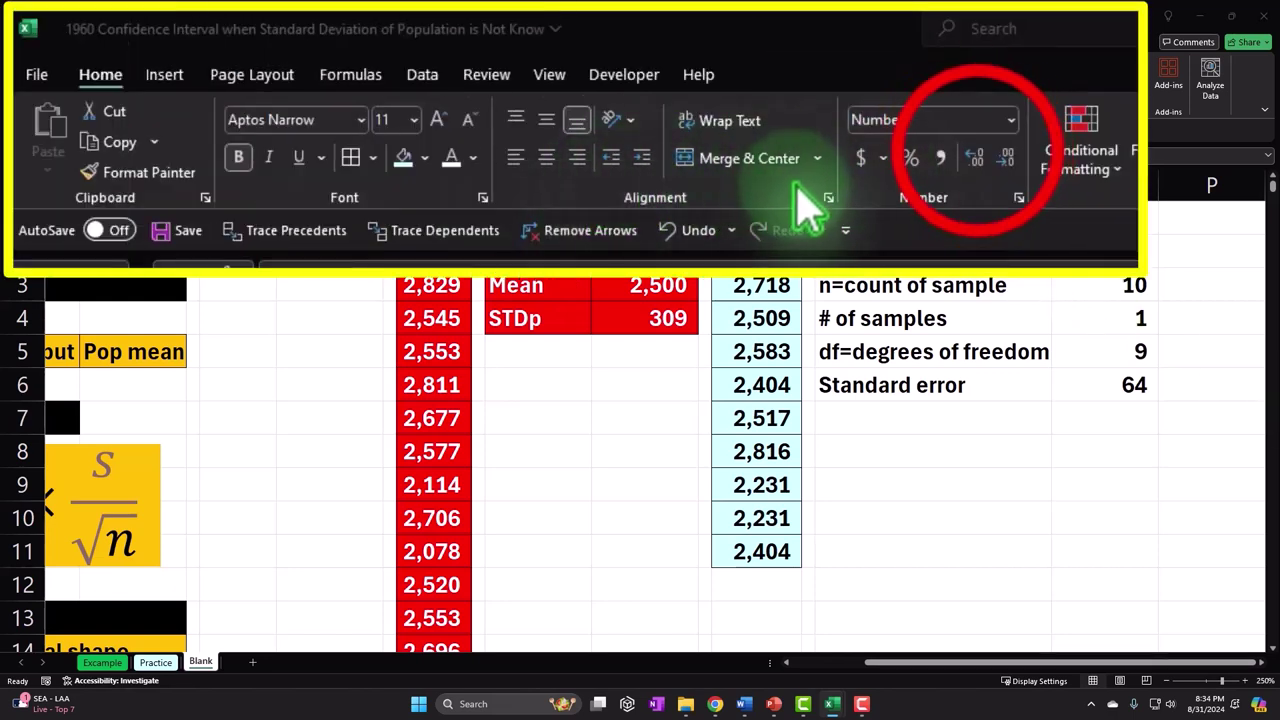
Show the standard error with two decimals as 63.68.
{"action": "left_click", "coordinate": [974, 156]}
{"action": "left_click", "coordinate": [975, 157]}
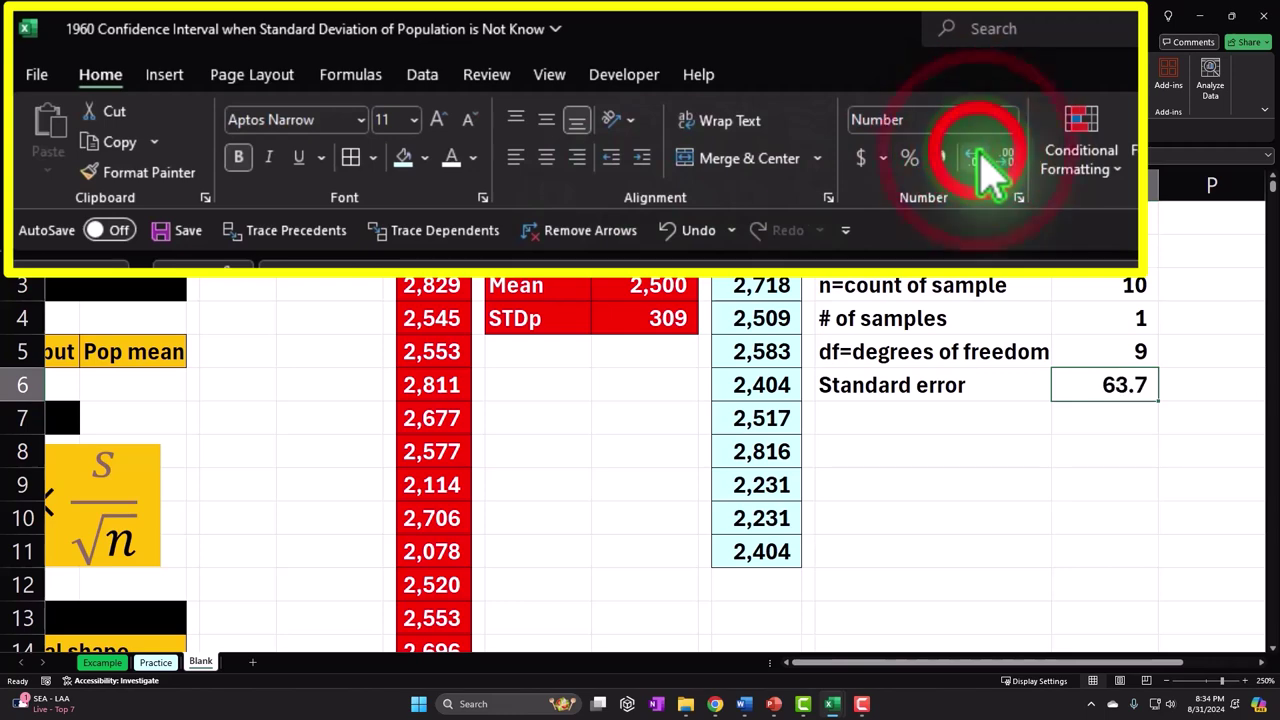
{"action": "left_click", "coordinate": [978, 155]}
{"action": "left_click", "coordinate": [925, 413]}
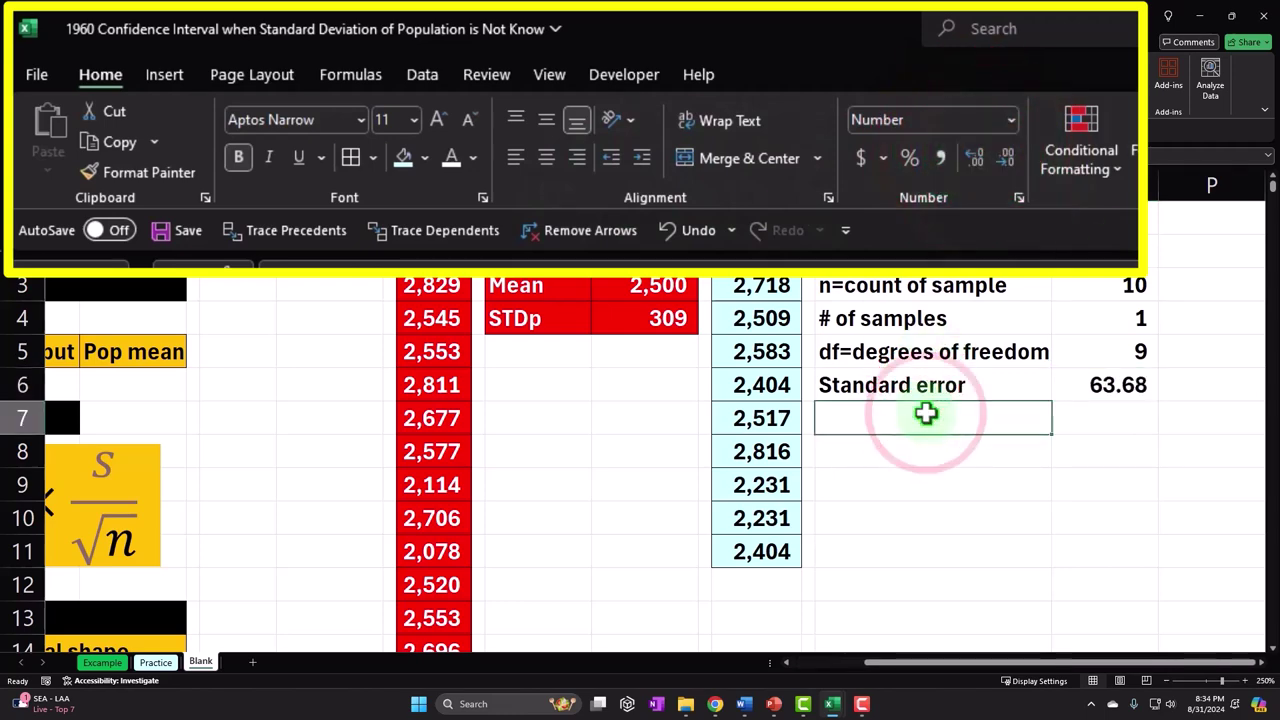
Add a 'Confidence level' label in N7 with 0.95 beside it, shown as 95%.
{"action": "type", "text": "Confidence le"}
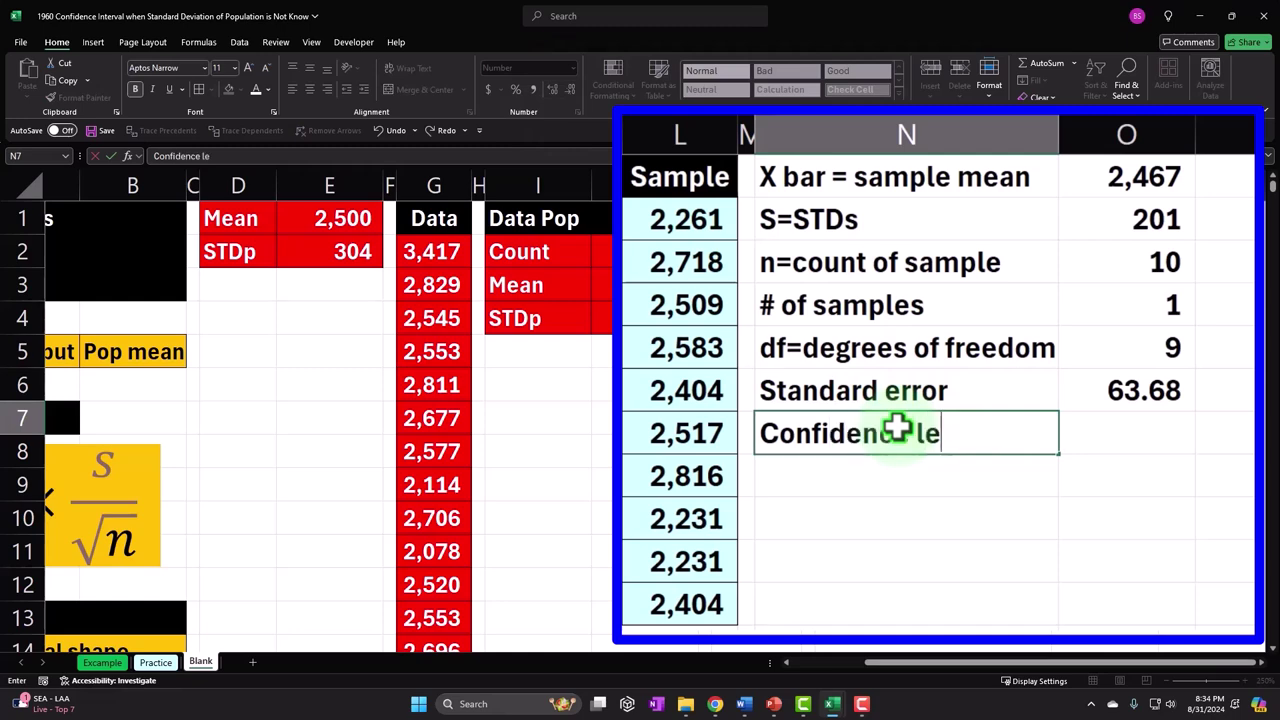
{"action": "type", "text": "vel"}
{"action": "key", "text": "Tab"}
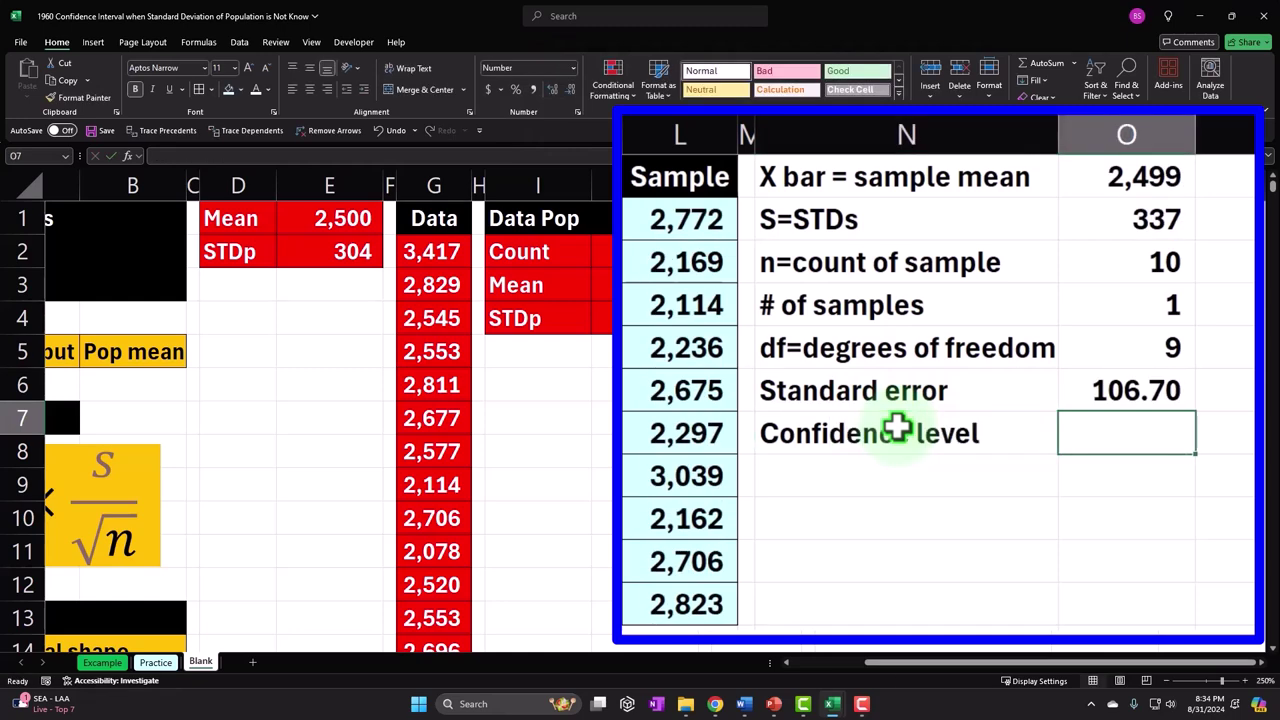
{"action": "type", "text": ".95"}
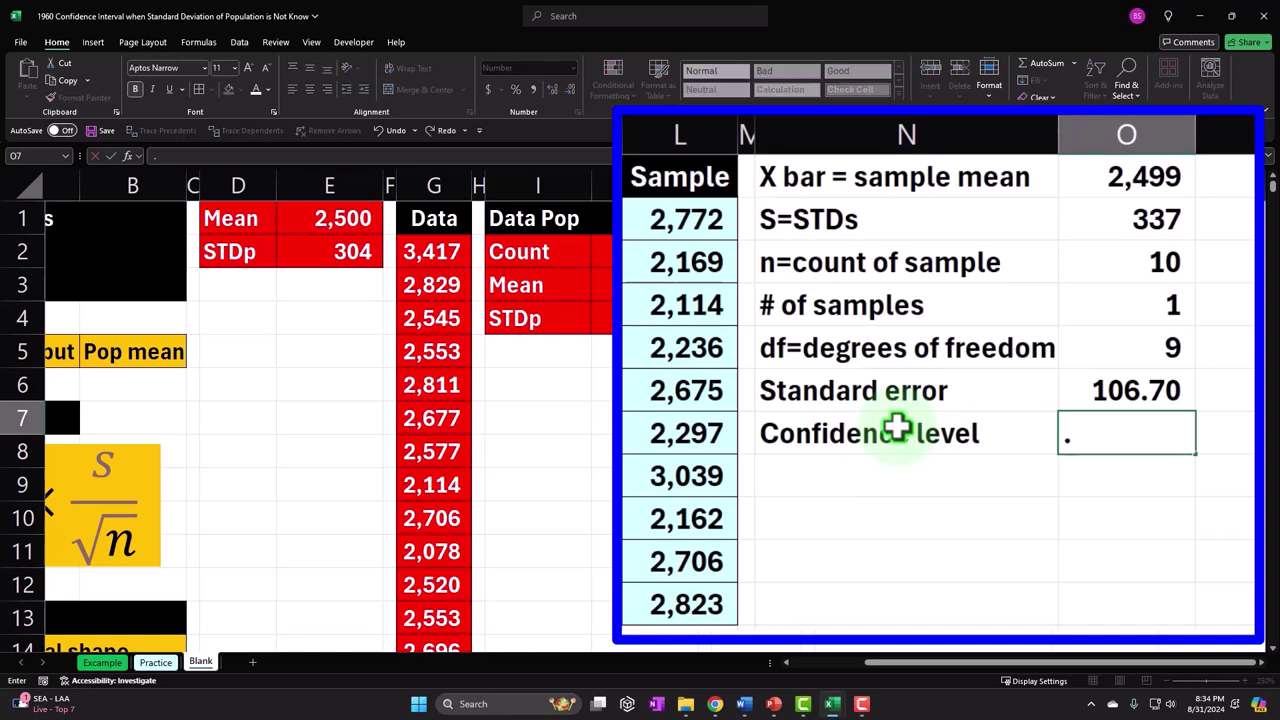
{"action": "key", "text": "Return"}
{"action": "left_click", "coordinate": [897, 428]}
{"action": "key", "text": "Right"}
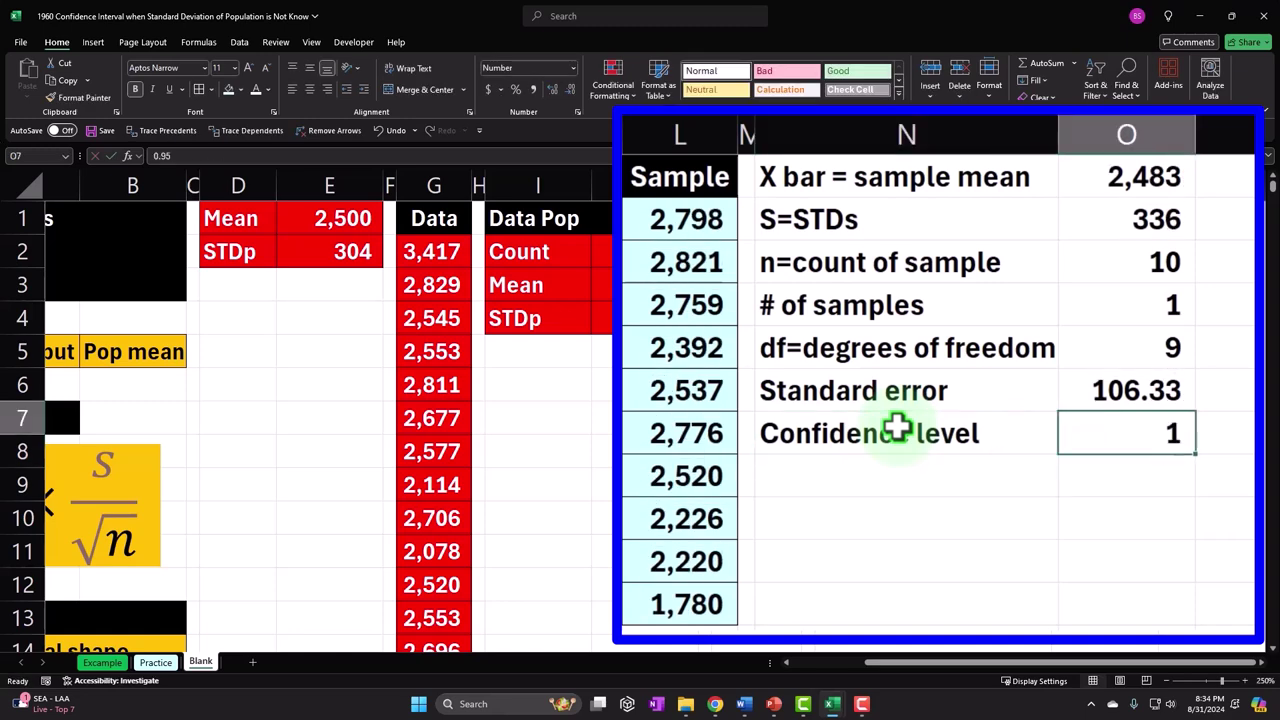
{"action": "left_click", "coordinate": [520, 90]}
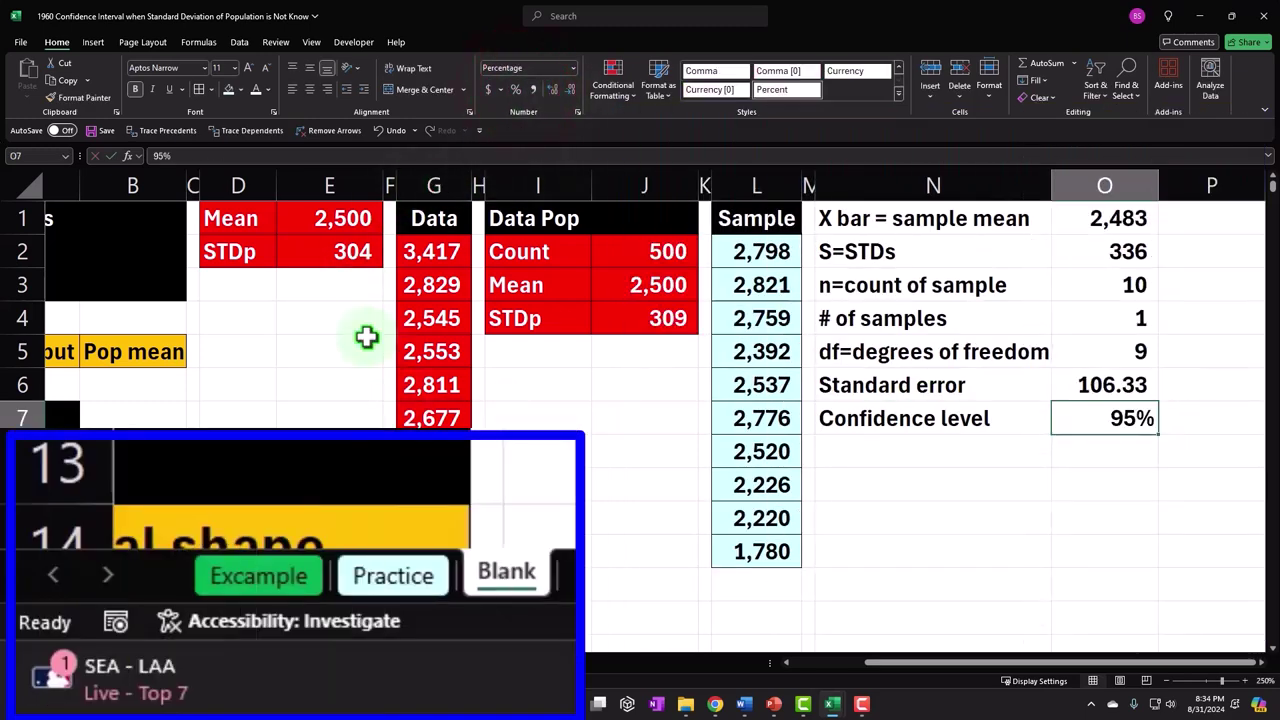
Look over the Excample sheet's chart, then return to the Blank sheet.
{"action": "left_click", "coordinate": [300, 578]}
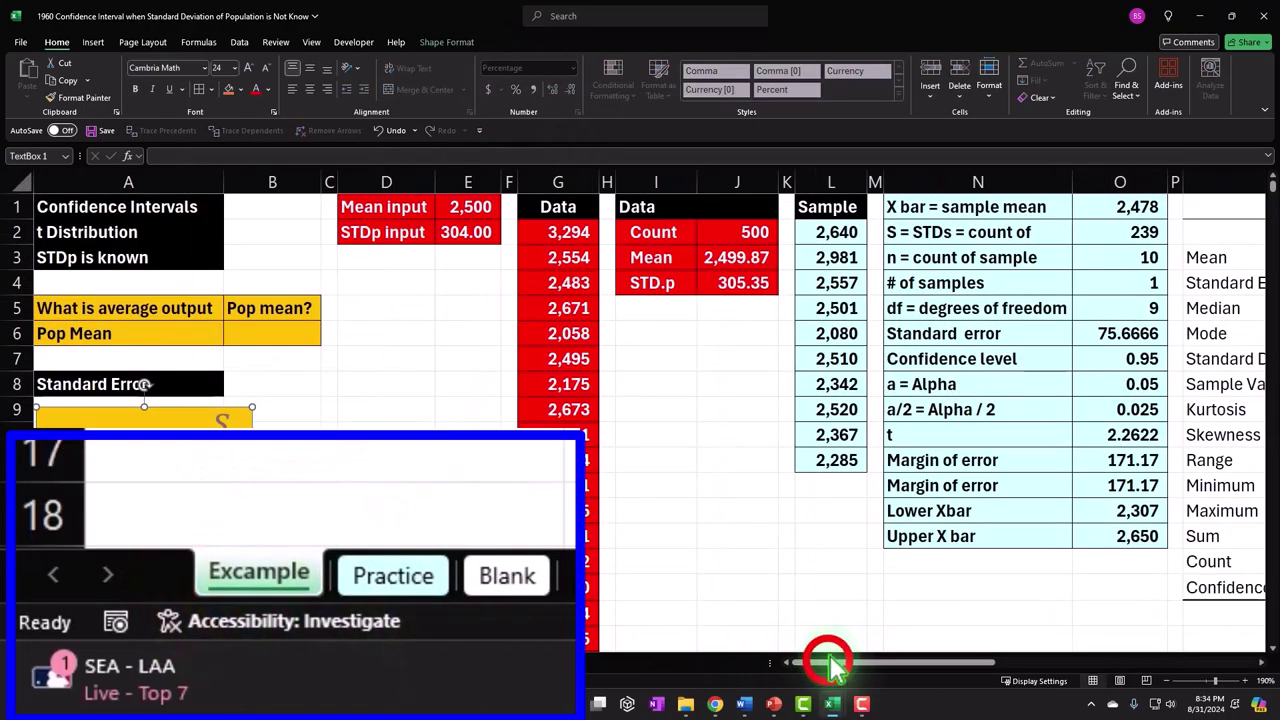
{"action": "left_click_drag", "start_coordinate": [828, 662], "coordinate": [1090, 680]}
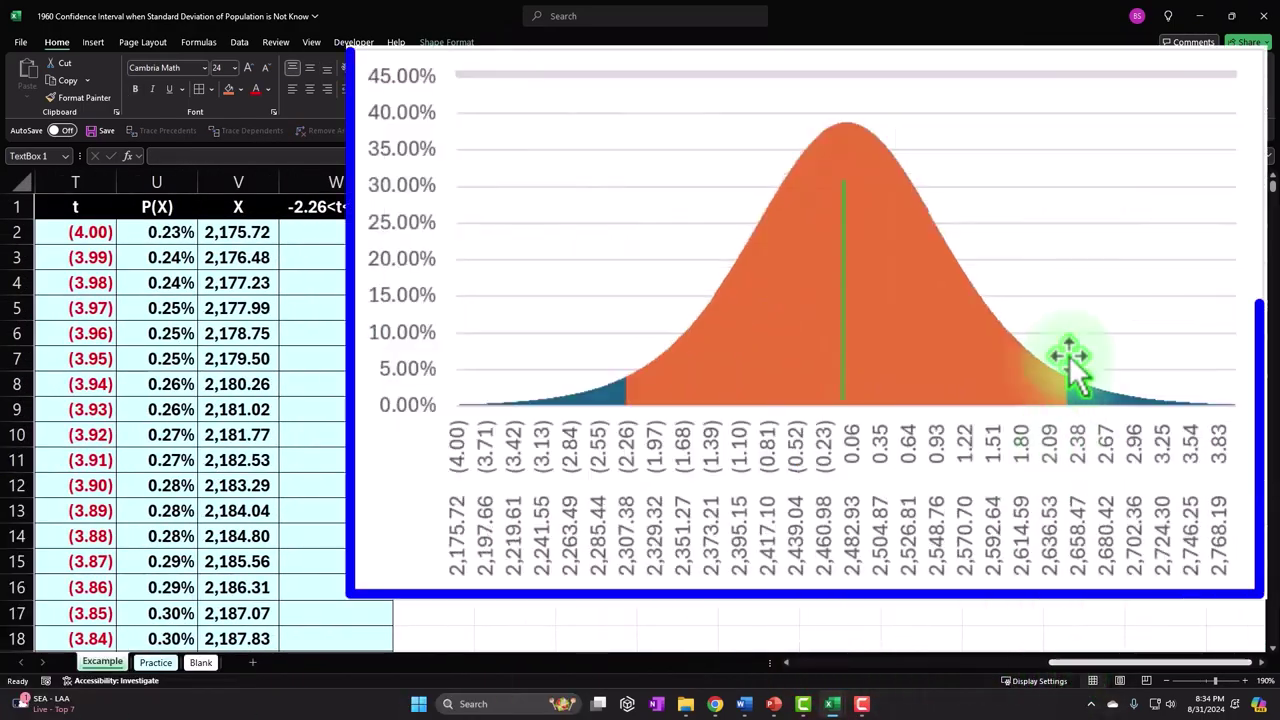
{"action": "mouse_move", "coordinate": [842, 308]}
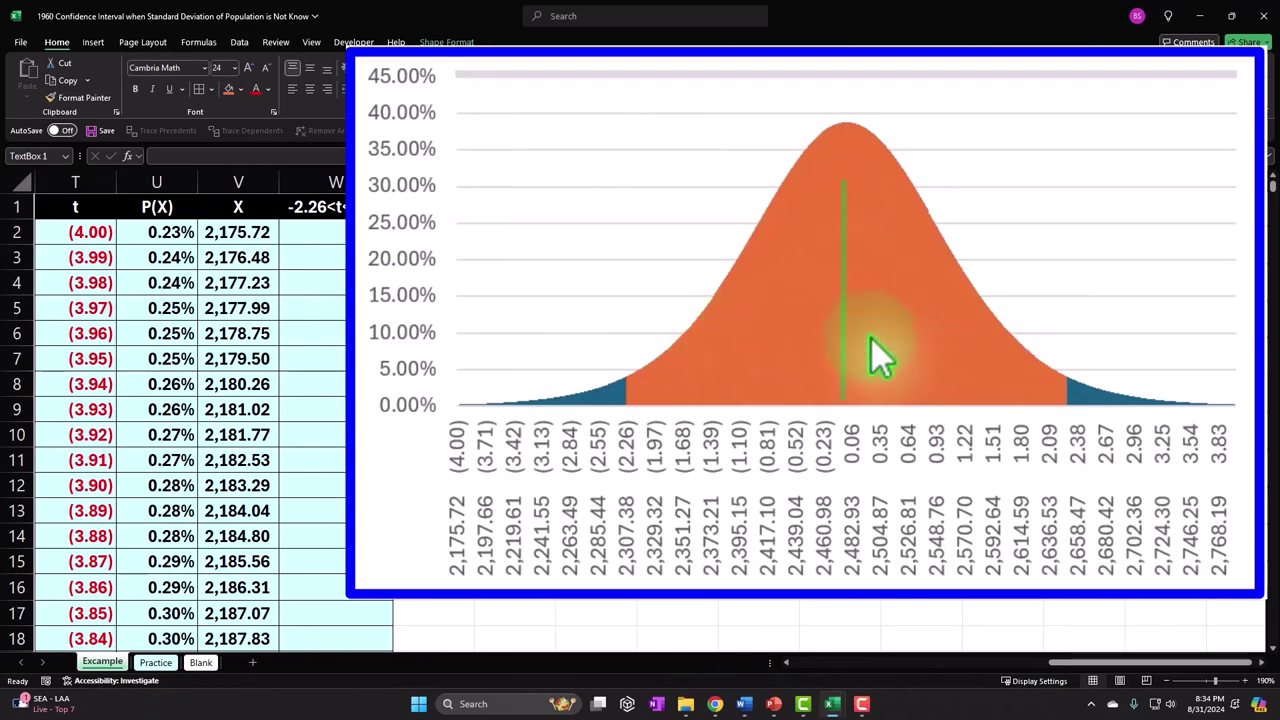
{"action": "left_click", "coordinate": [201, 662]}
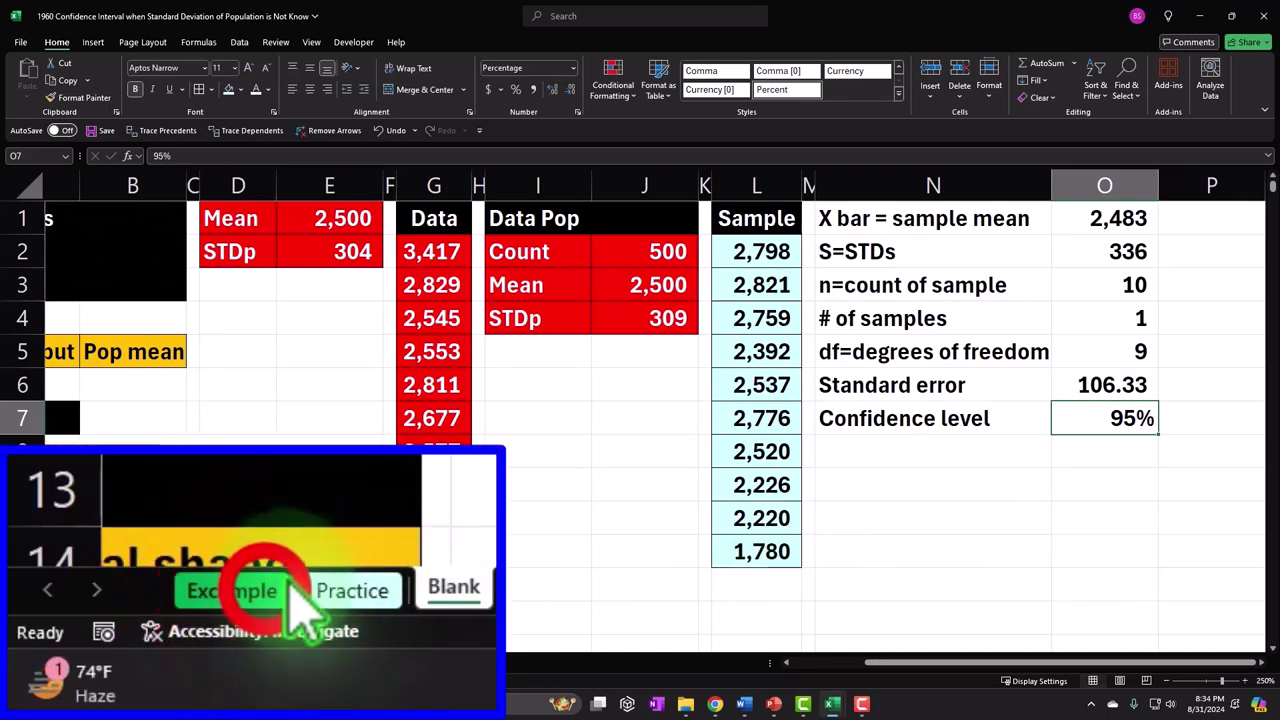
{"action": "left_click", "coordinate": [102, 662]}
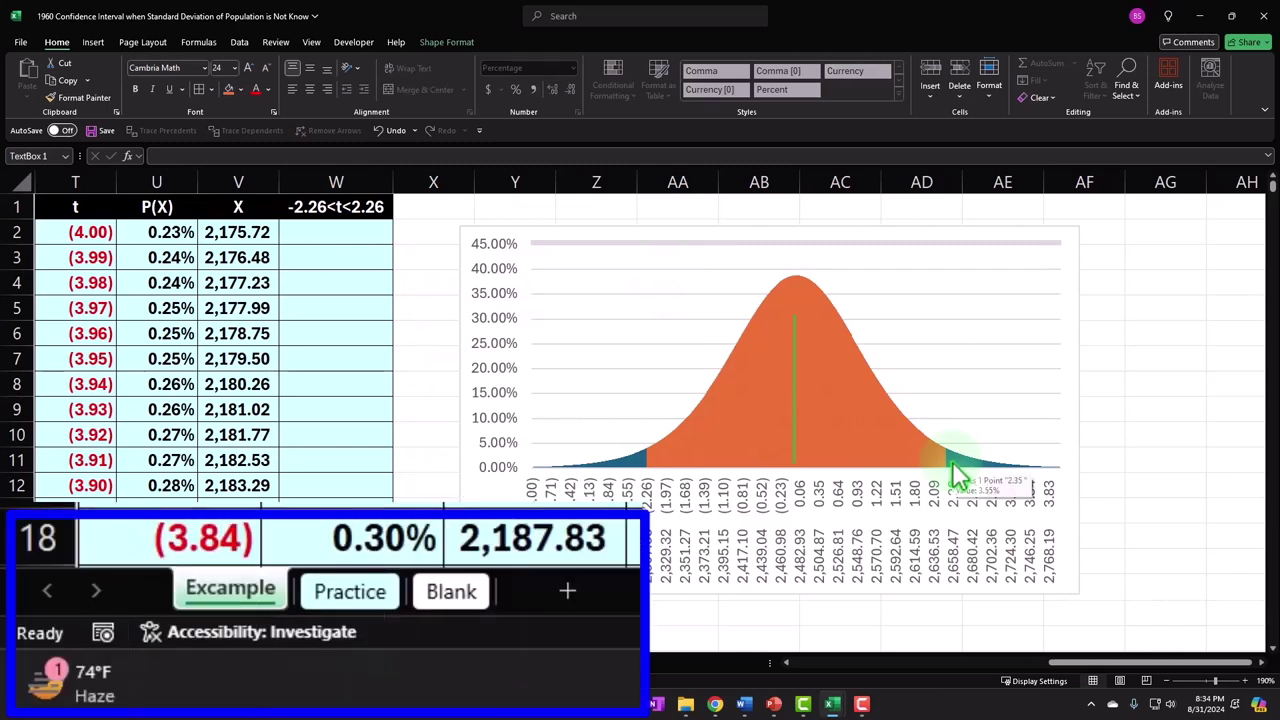
{"action": "left_click", "coordinate": [482, 592]}
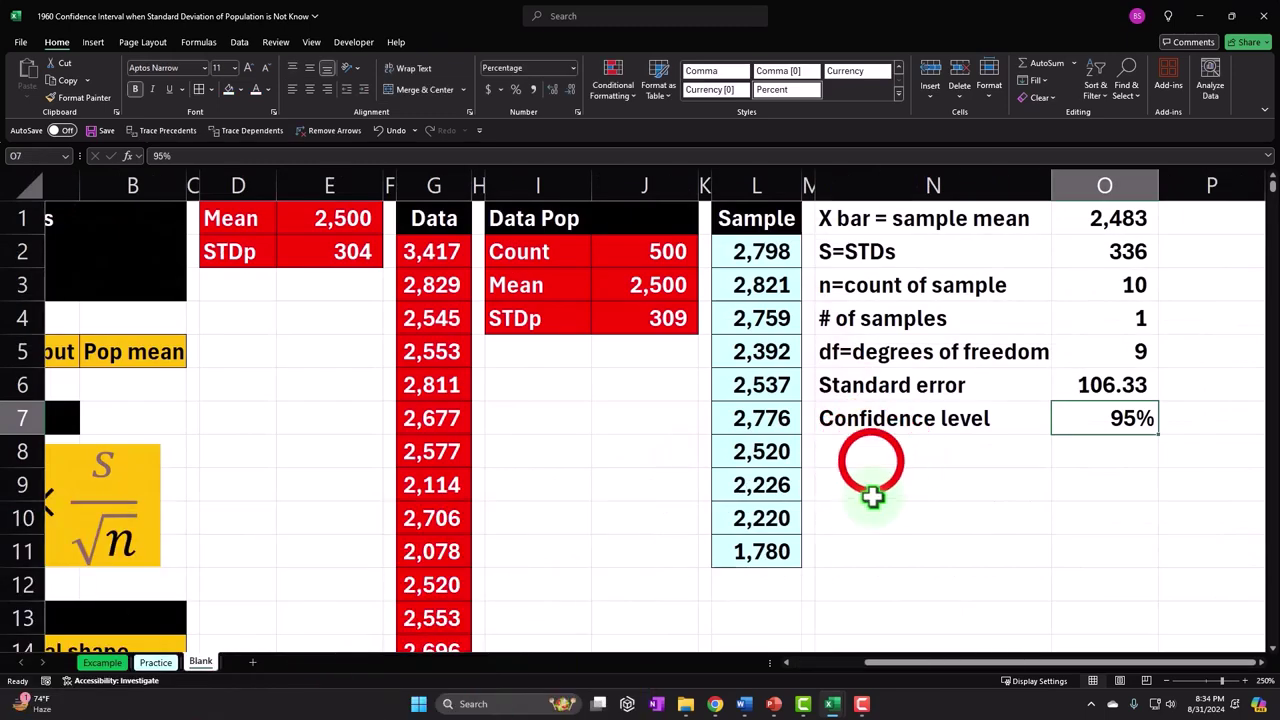
Add an alpha row labelled 'a' computing =1-O7, shown as a percentage.
{"action": "left_click", "coordinate": [871, 457]}
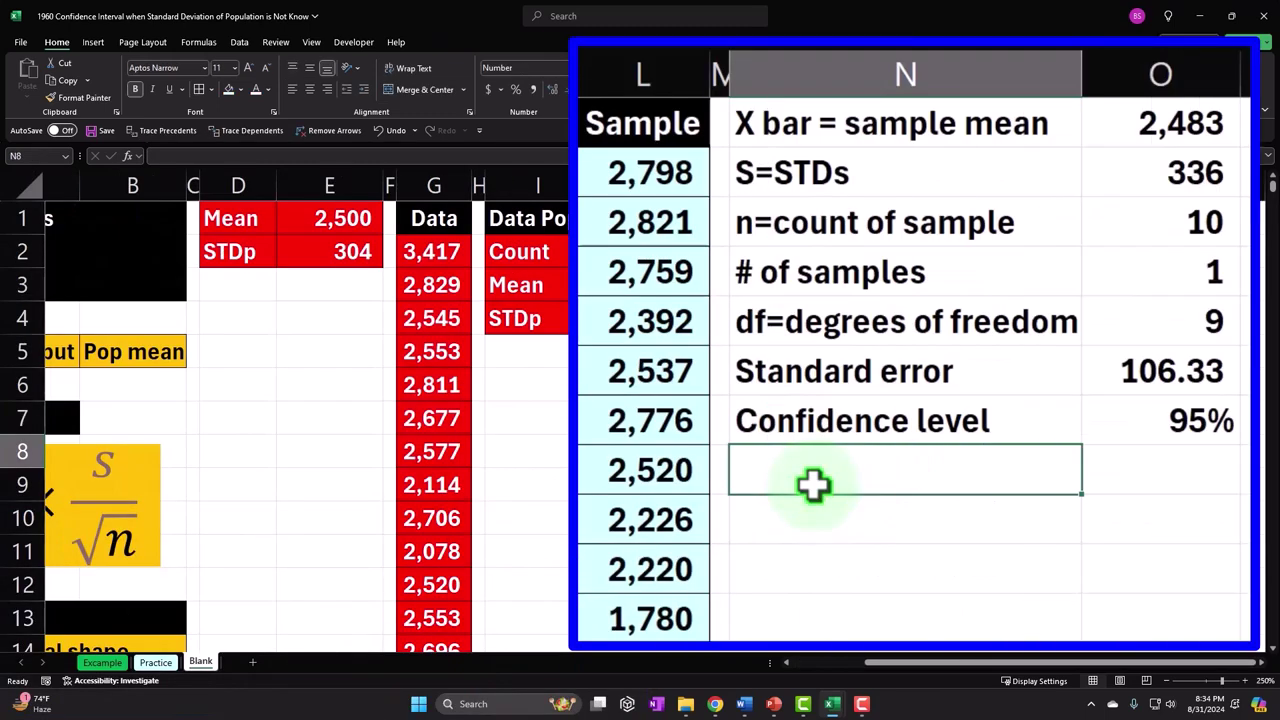
{"action": "type", "text": "a=alpha"}
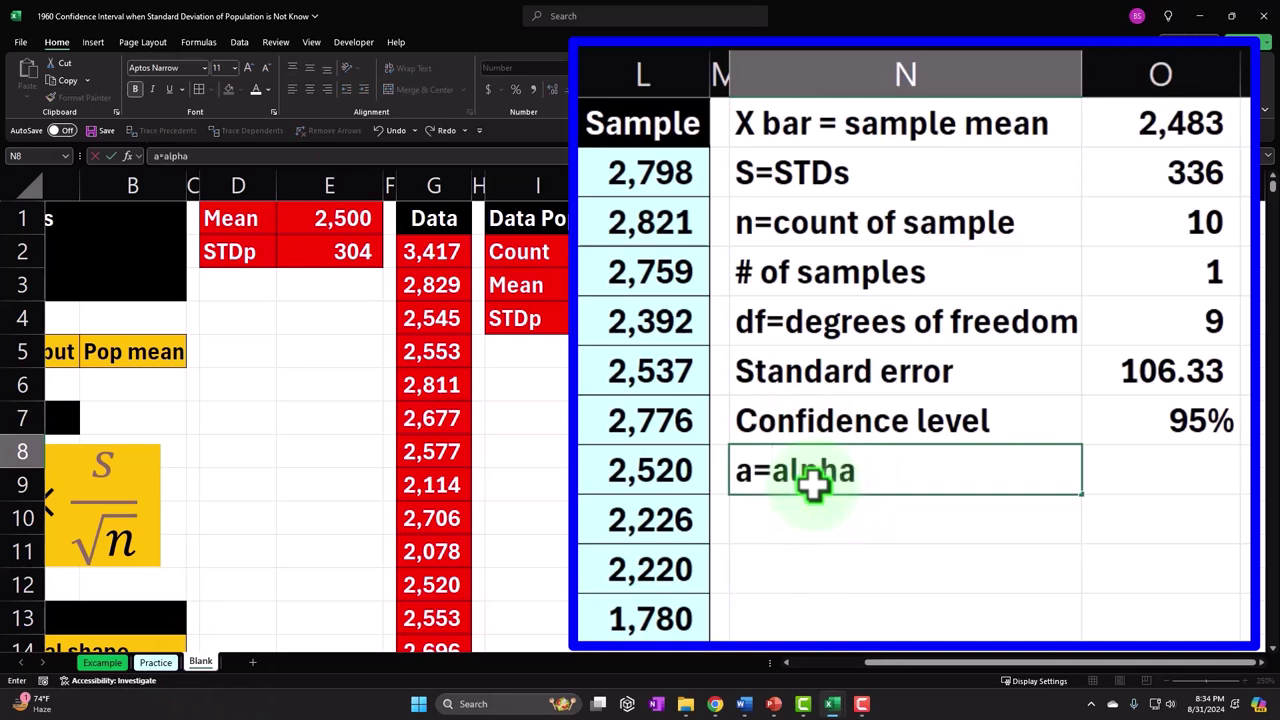
{"action": "key", "text": "Tab"}
{"action": "type", "text": "="}
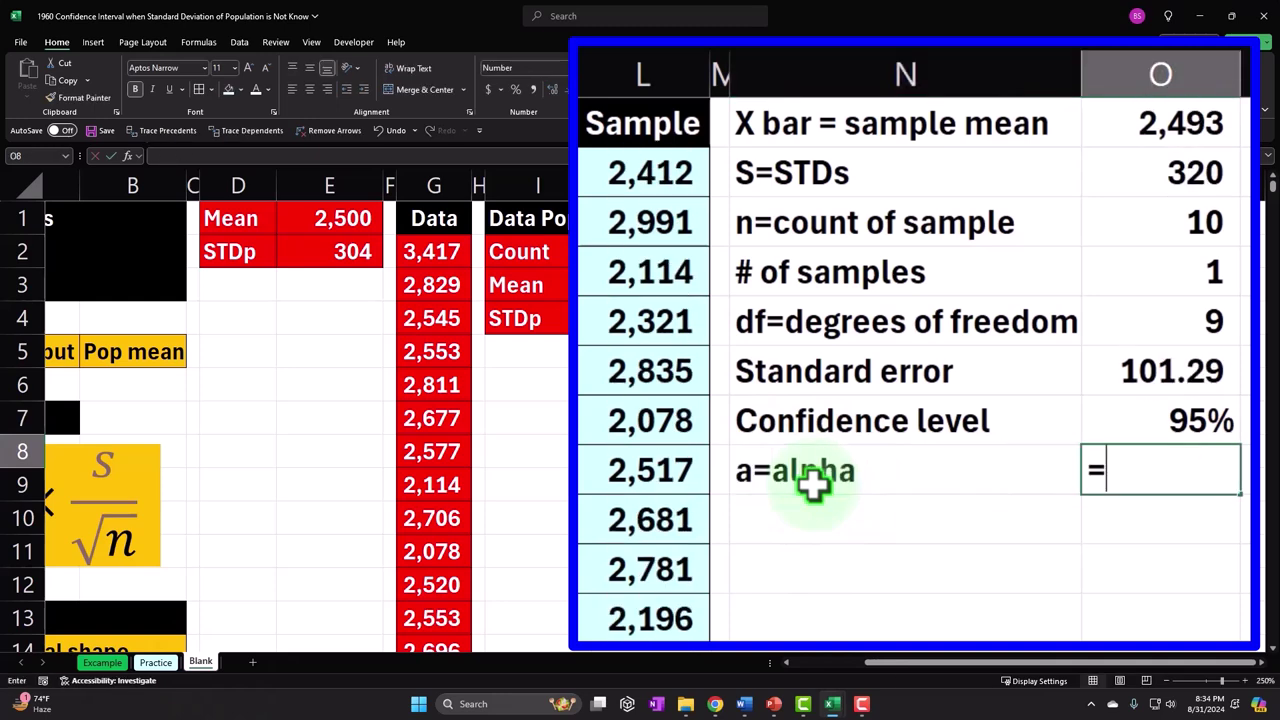
{"action": "type", "text": "1-o7"}
{"action": "key", "text": "Return"}
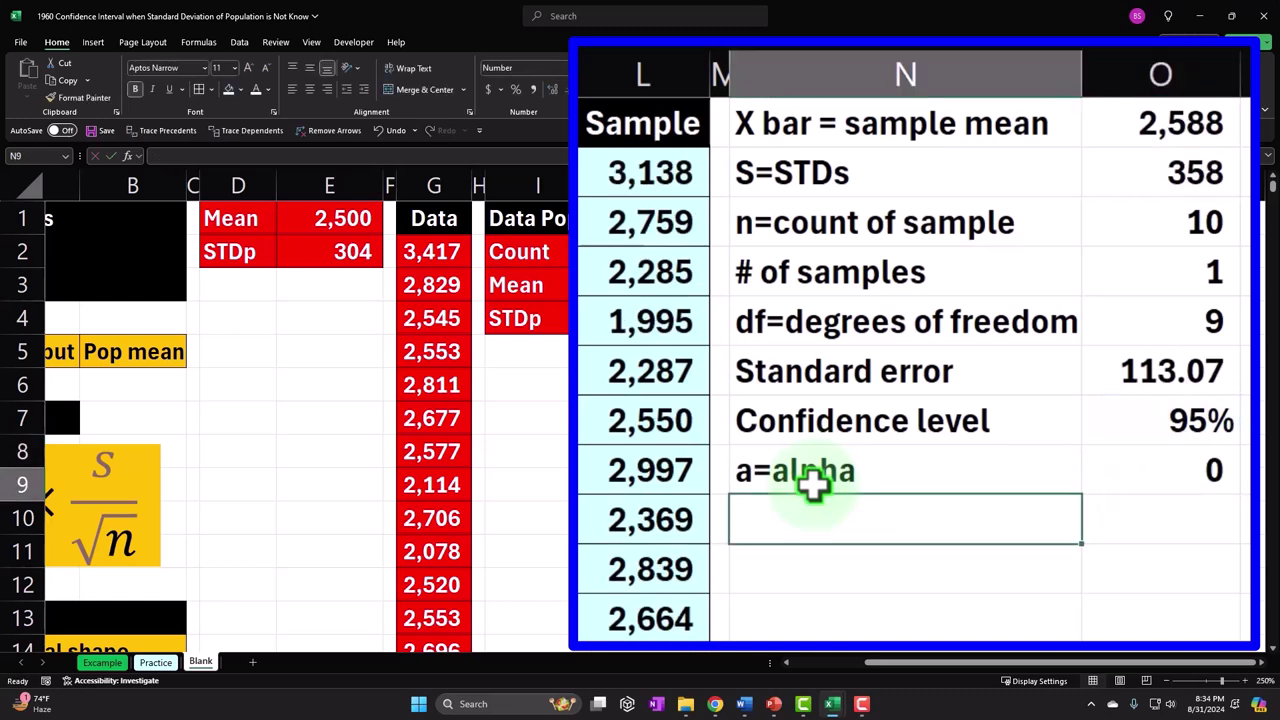
{"action": "key", "text": "Up"}
{"action": "key", "text": "Right"}
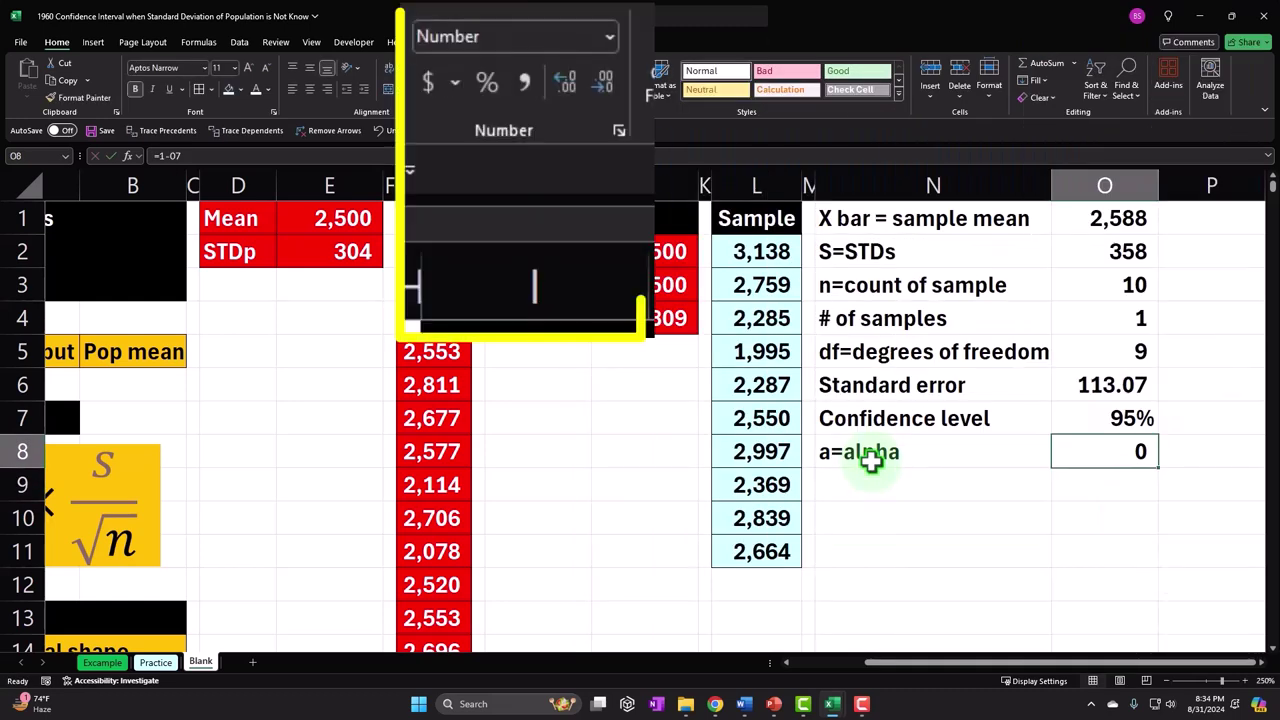
{"action": "left_click", "coordinate": [487, 83]}
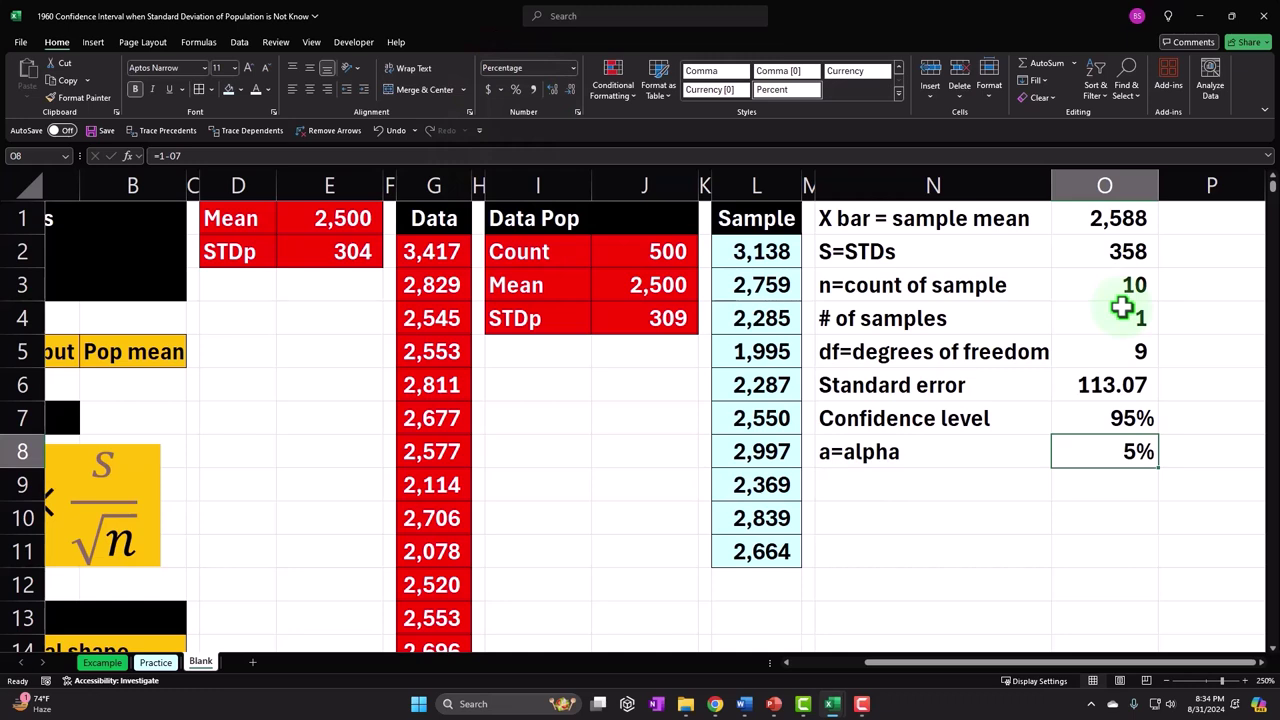
Add the a/2 label below alpha, after checking the Excample sheet's chart.
{"action": "key", "text": "Down"}
{"action": "key", "text": "Left"}
{"action": "type", "text": "z"}
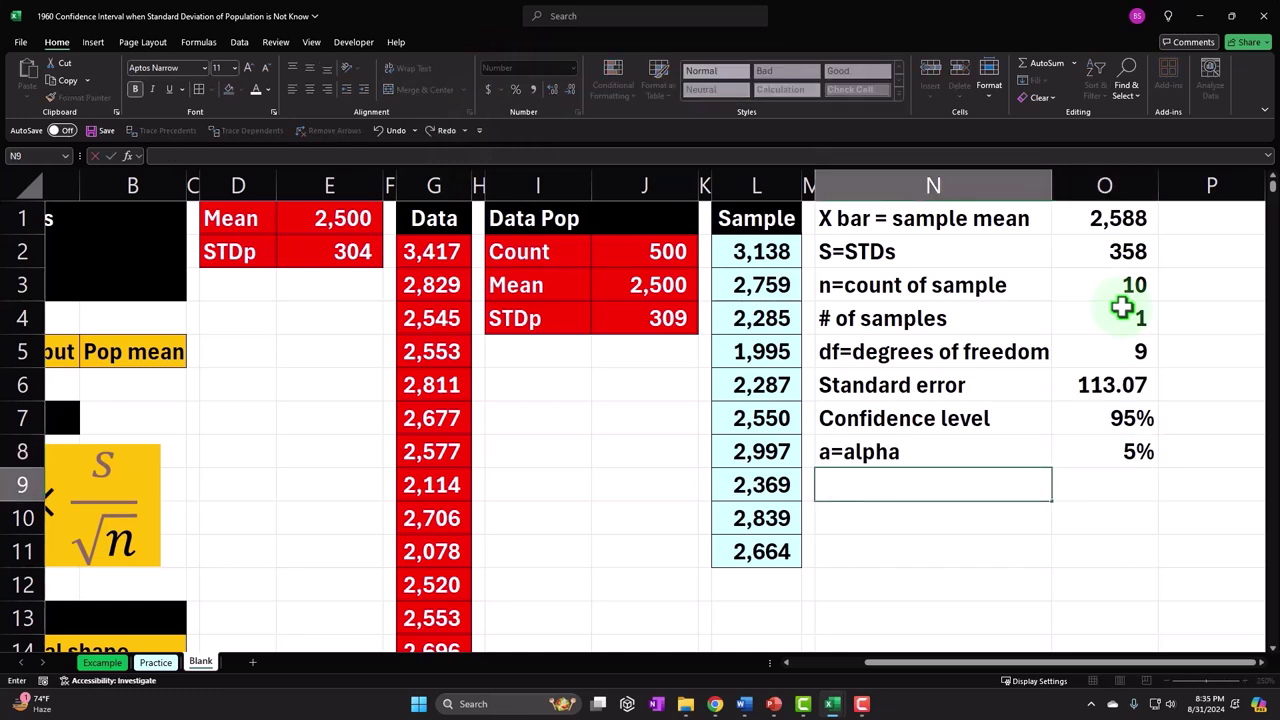
{"action": "type", "text": "a/2"}
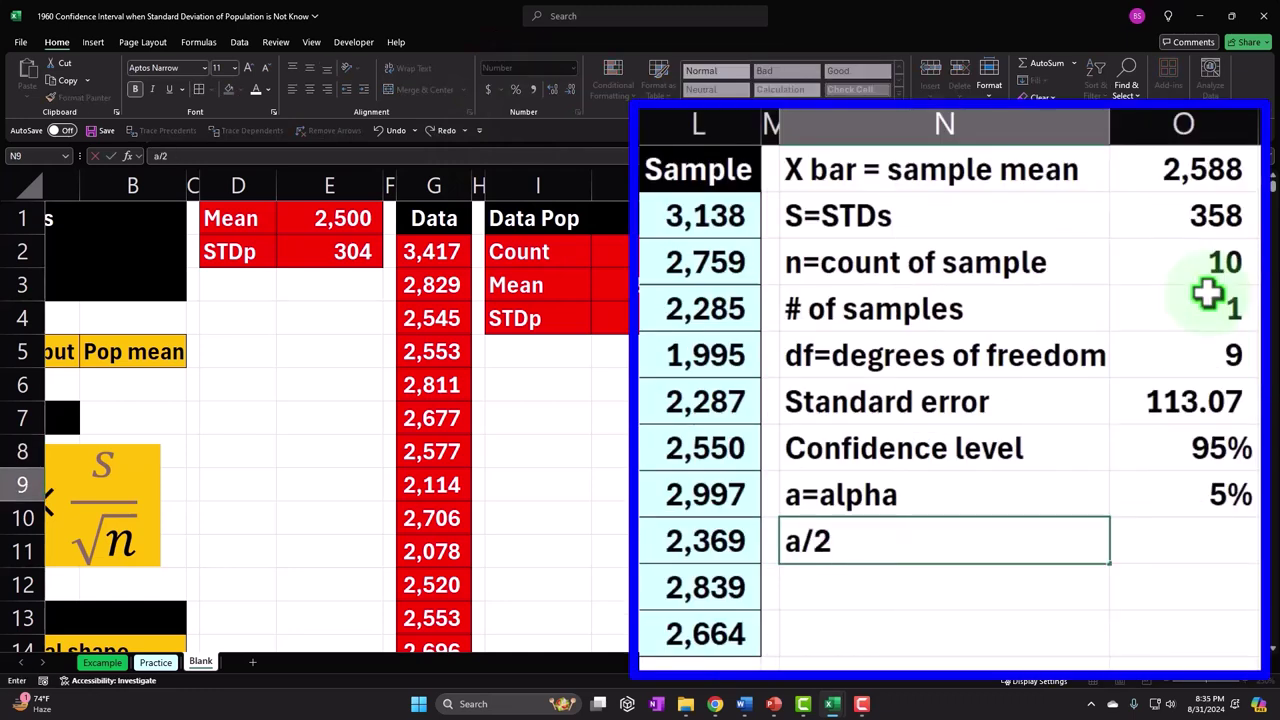
{"action": "key", "text": "Tab"}
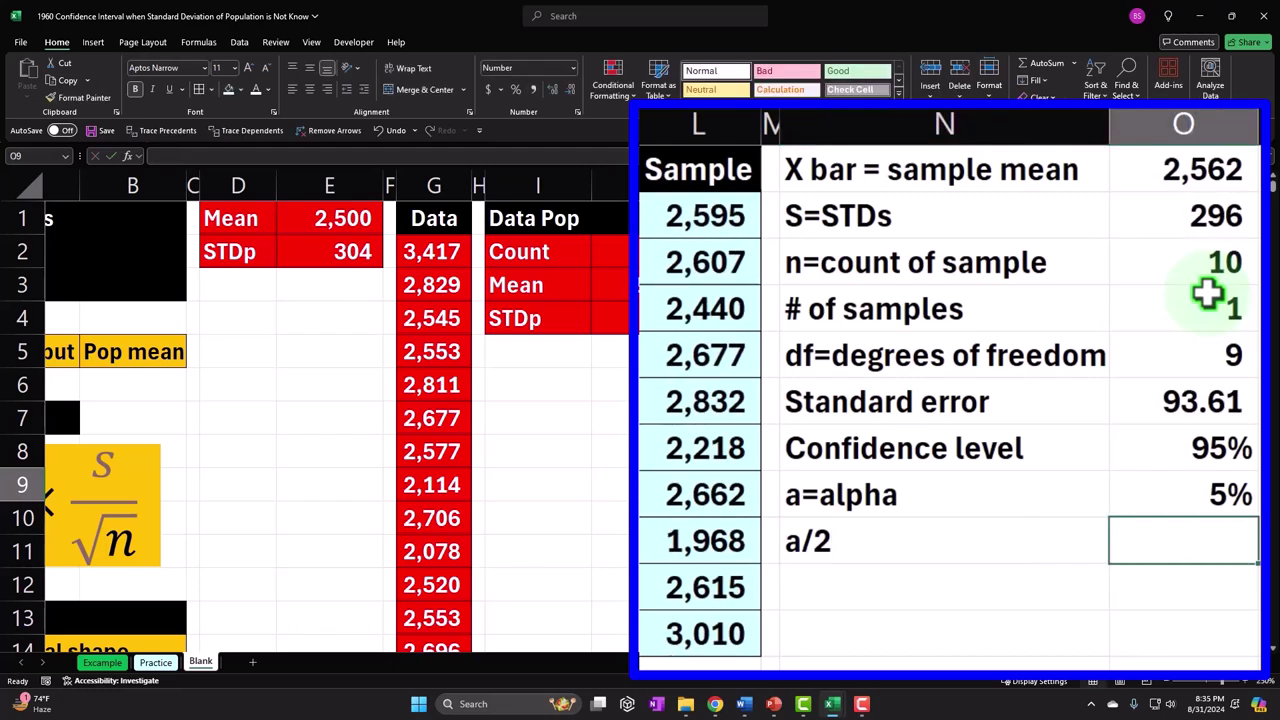
{"action": "left_click", "coordinate": [102, 662]}
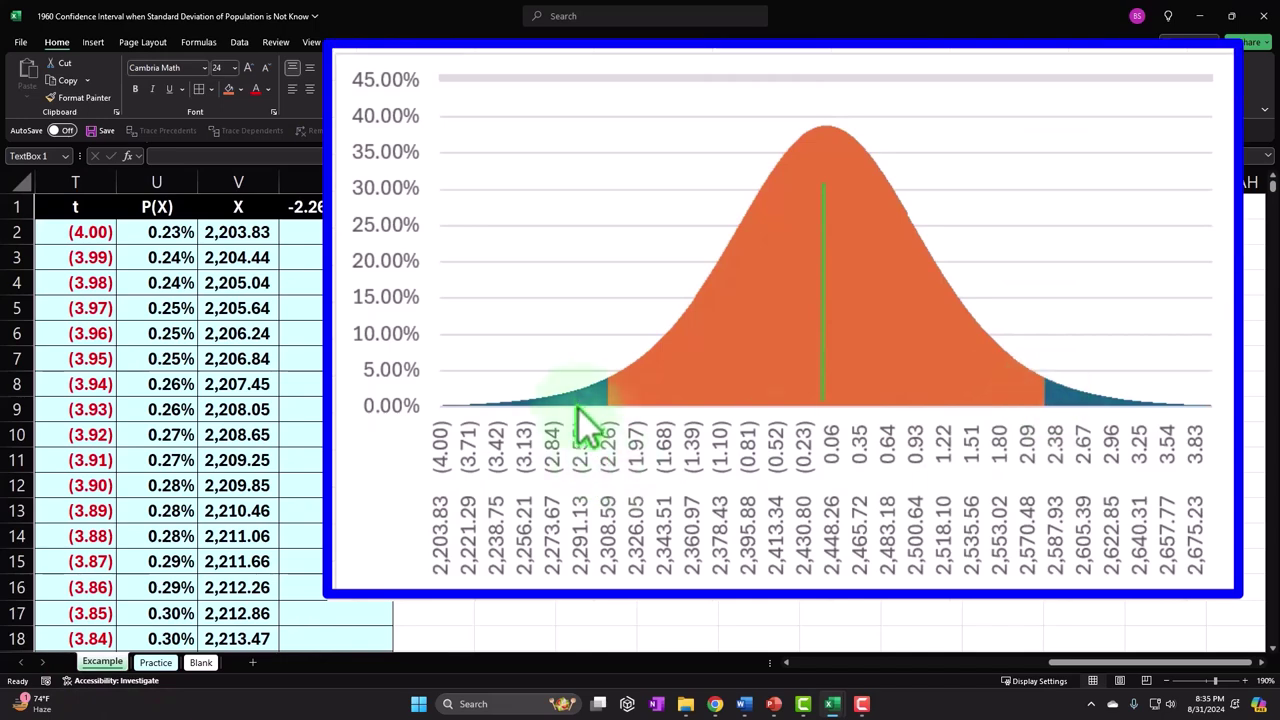
{"action": "left_click", "coordinate": [200, 662]}
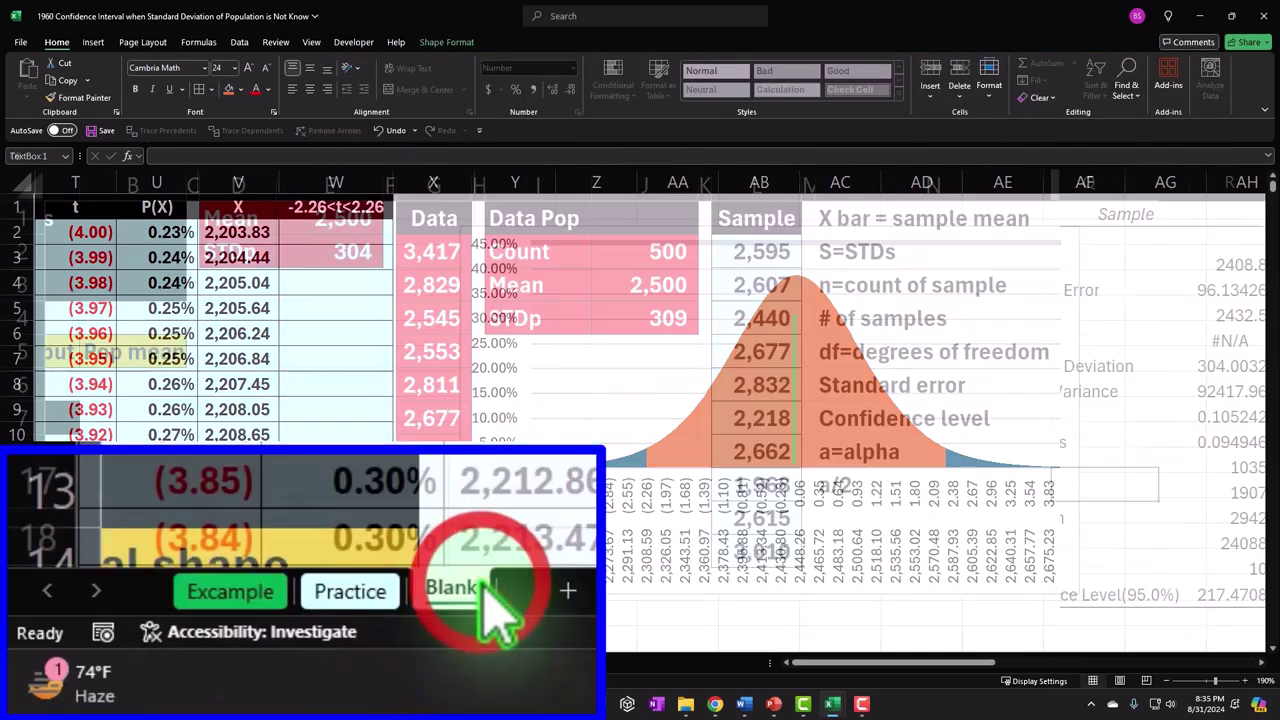
Compute a/2 as =O8/2 in O9, displayed as 2.50%.
{"action": "type", "text": "="}
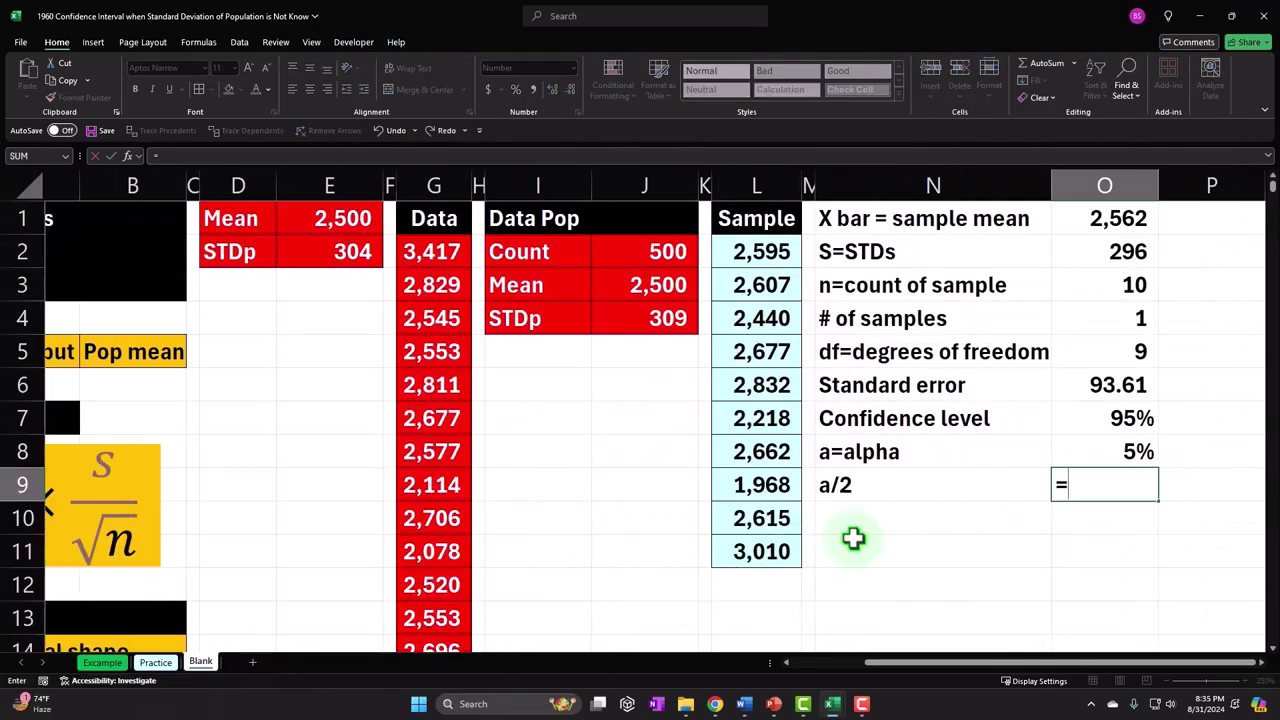
{"action": "type", "text": "O8/"}
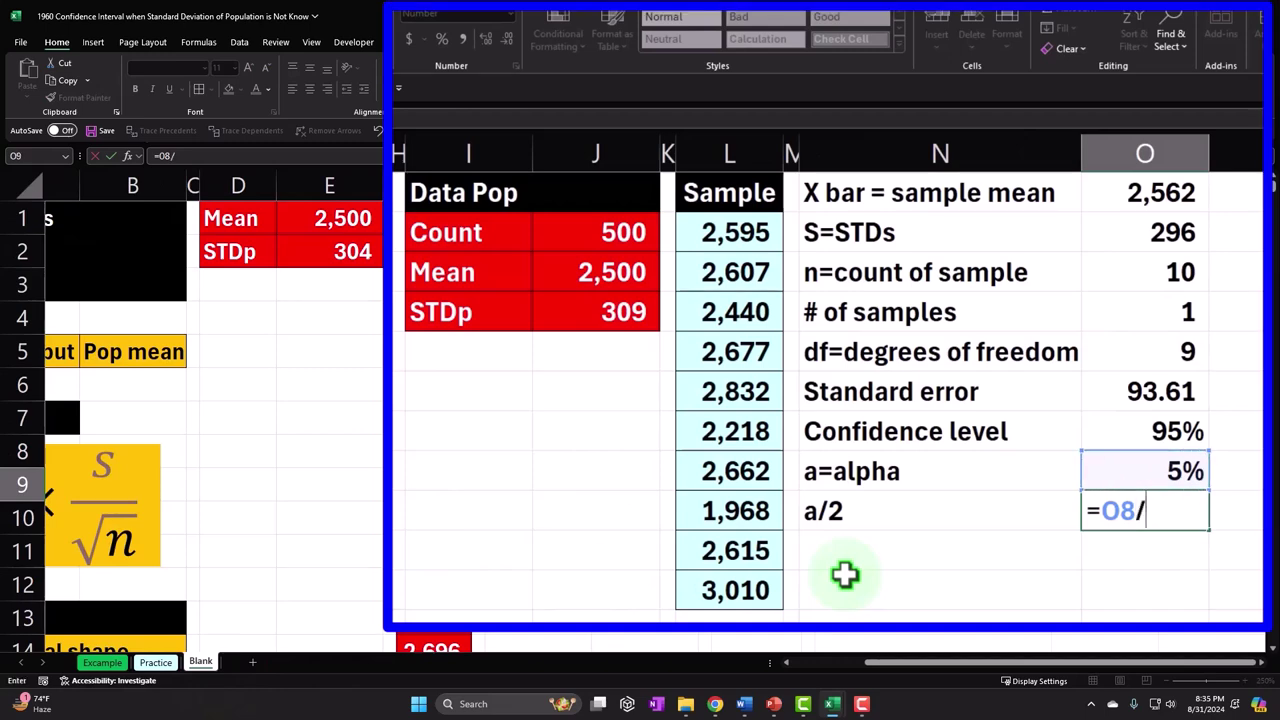
{"action": "type", "text": "2"}
{"action": "key", "text": "Return"}
{"action": "key", "text": "Up"}
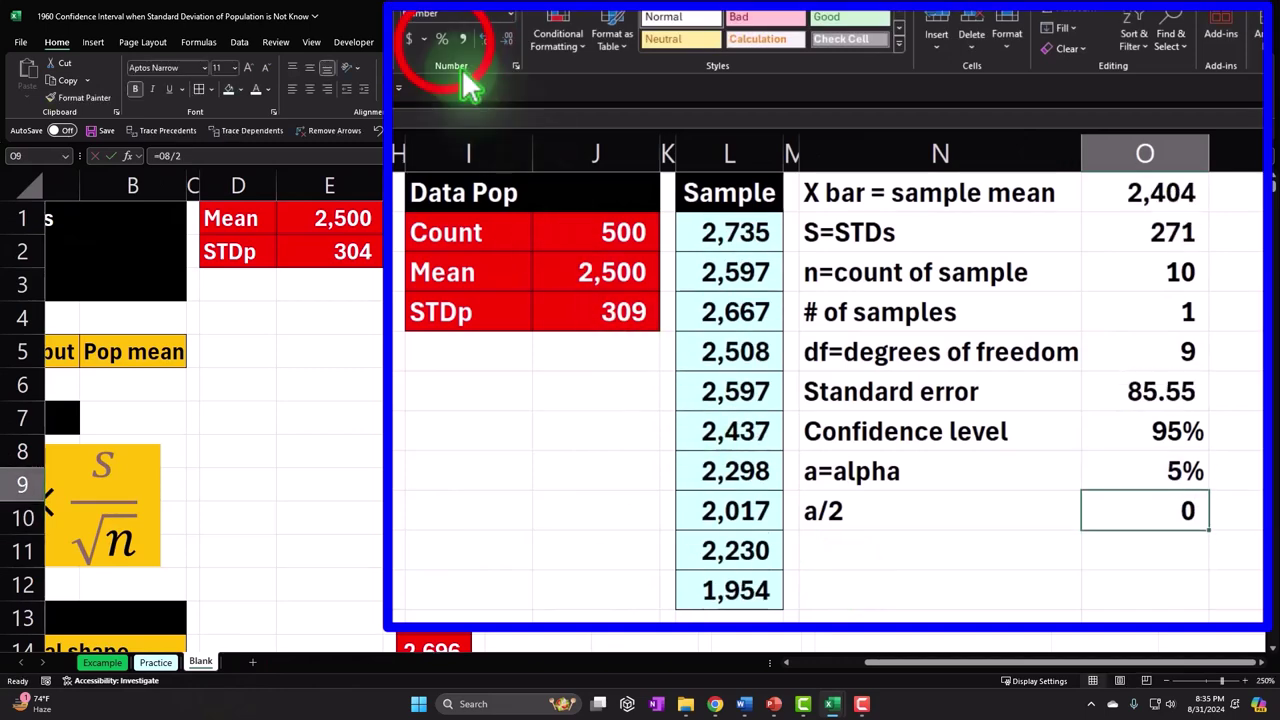
{"action": "left_click", "coordinate": [441, 38]}
{"action": "left_click", "coordinate": [487, 40]}
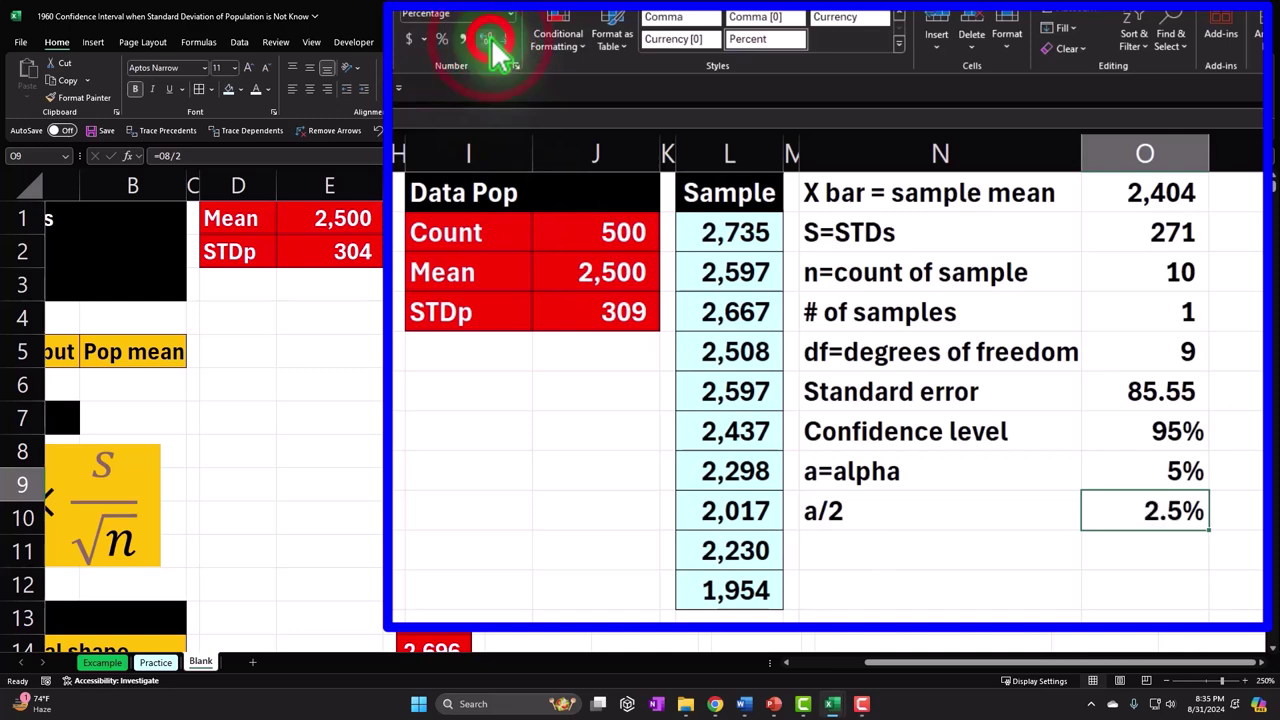
{"action": "left_click", "coordinate": [489, 40]}
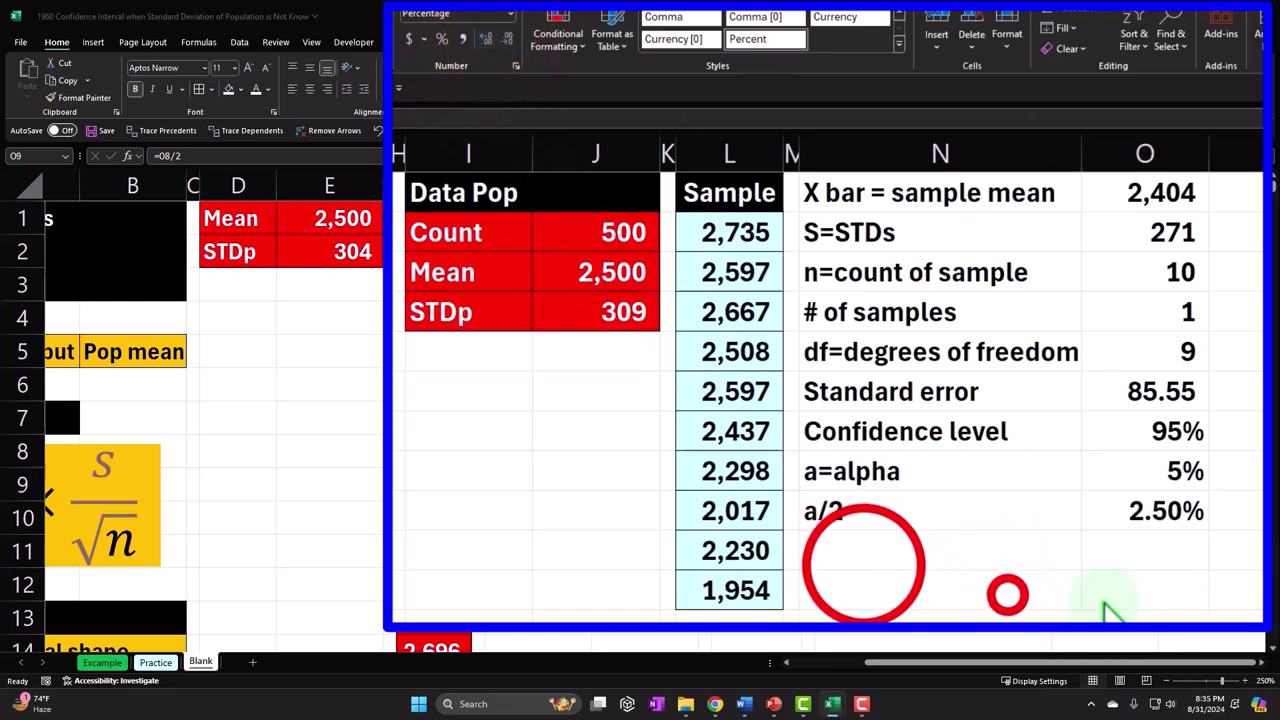
{"action": "left_click", "coordinate": [863, 566]}
Enter the label 't' in N10 and compare against the Excample sheet's t-curve chart.
{"action": "type", "text": "t"}
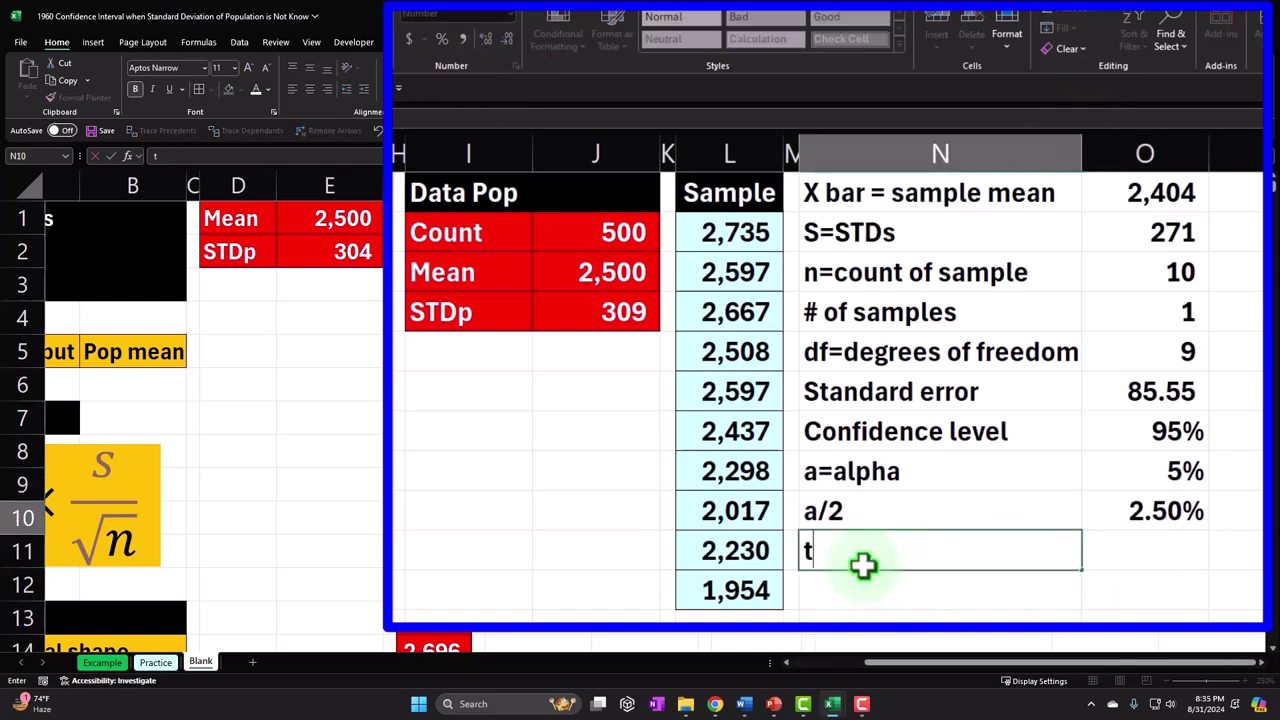
{"action": "key", "text": "ctrl+Return"}
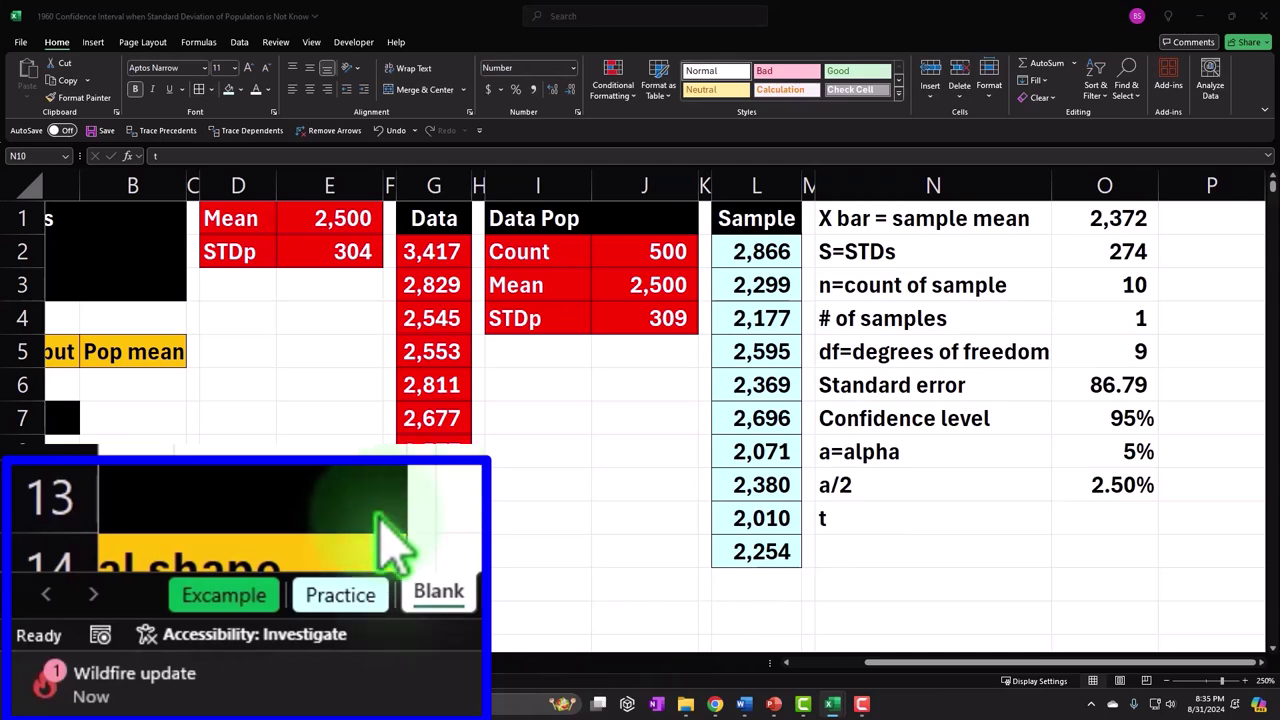
{"action": "left_click", "coordinate": [119, 657]}
{"action": "left_click", "coordinate": [119, 657]}
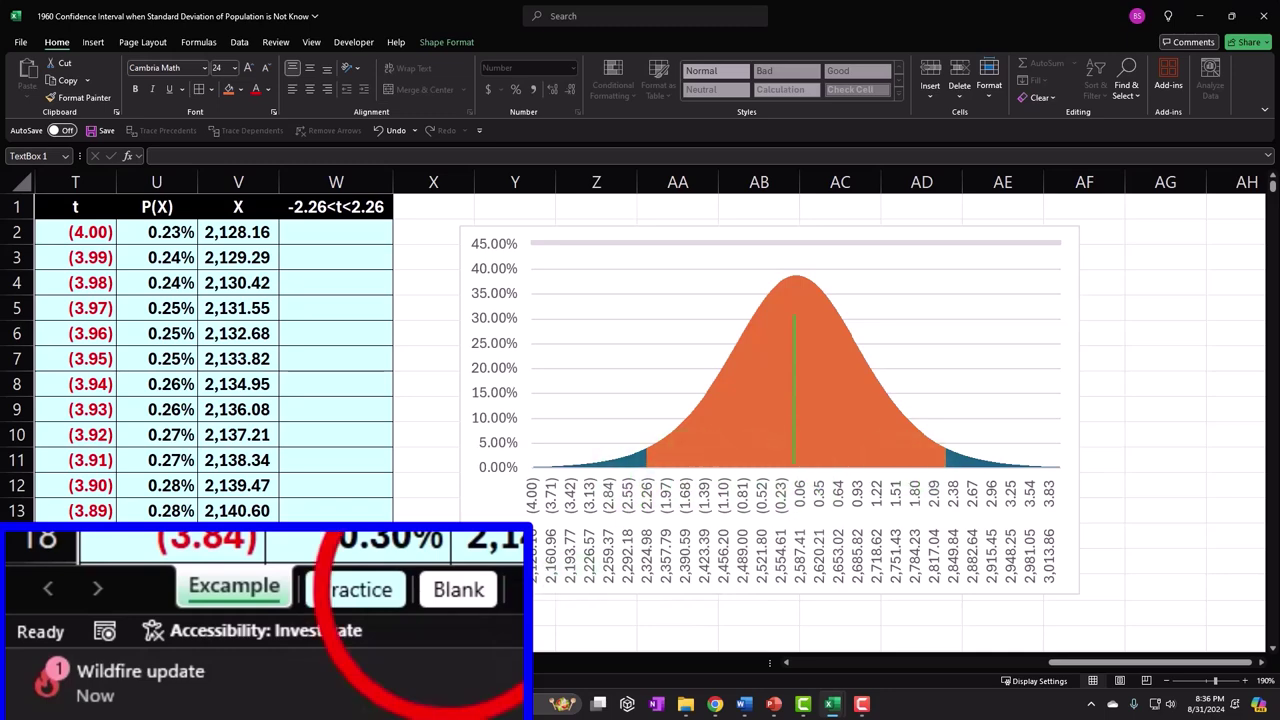
{"action": "left_click", "coordinate": [457, 590]}
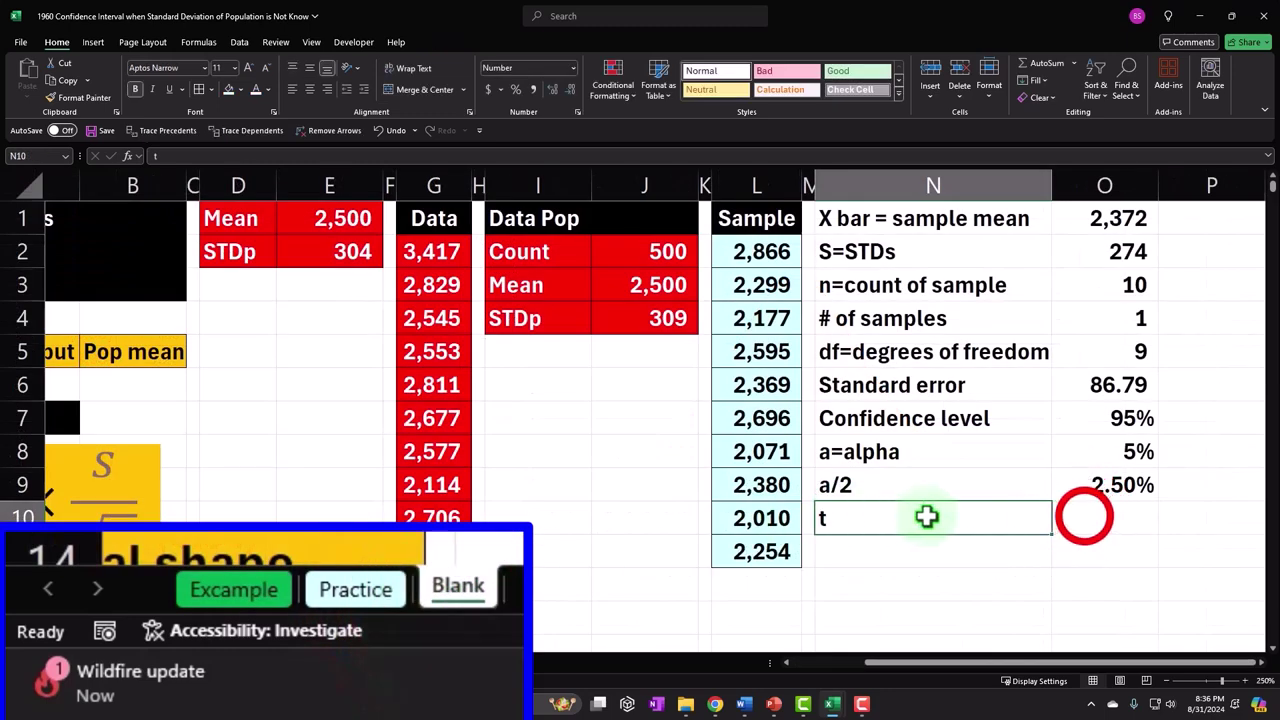
Enter =T.INV(O9,O5) in O10 beside t and show it with two decimals.
{"action": "left_click", "coordinate": [1086, 517]}
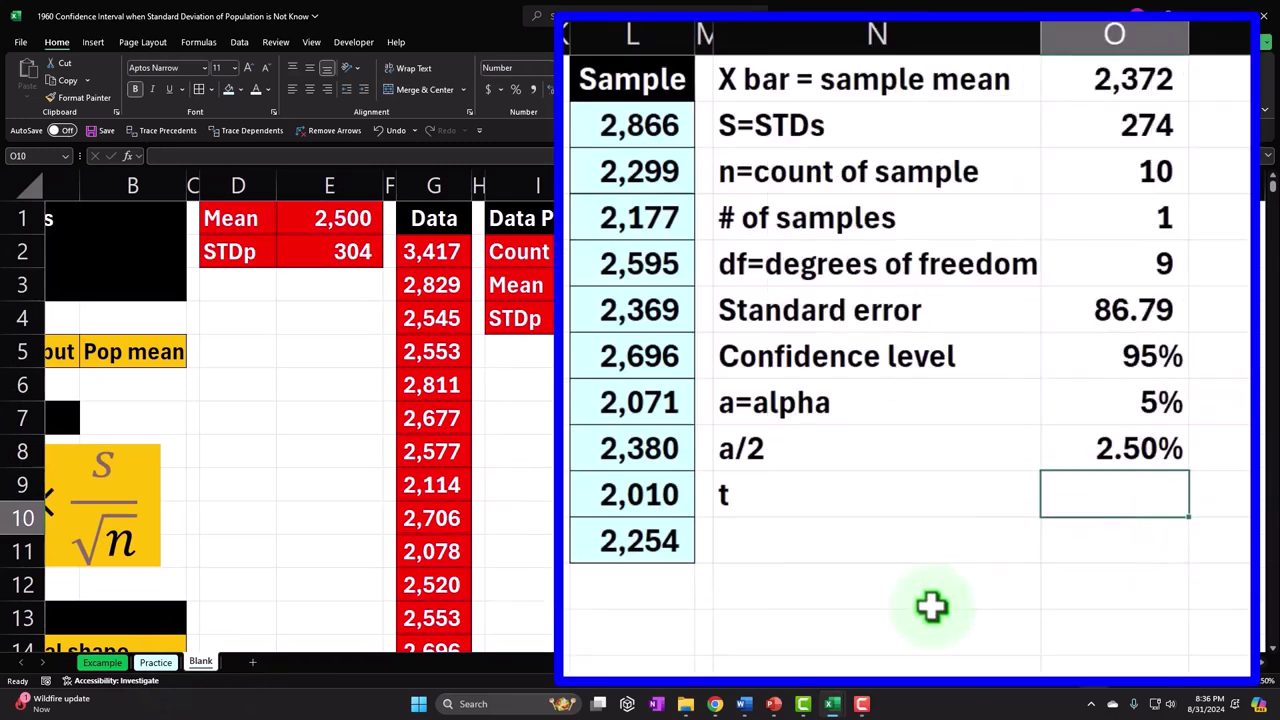
{"action": "type", "text": "=t"}
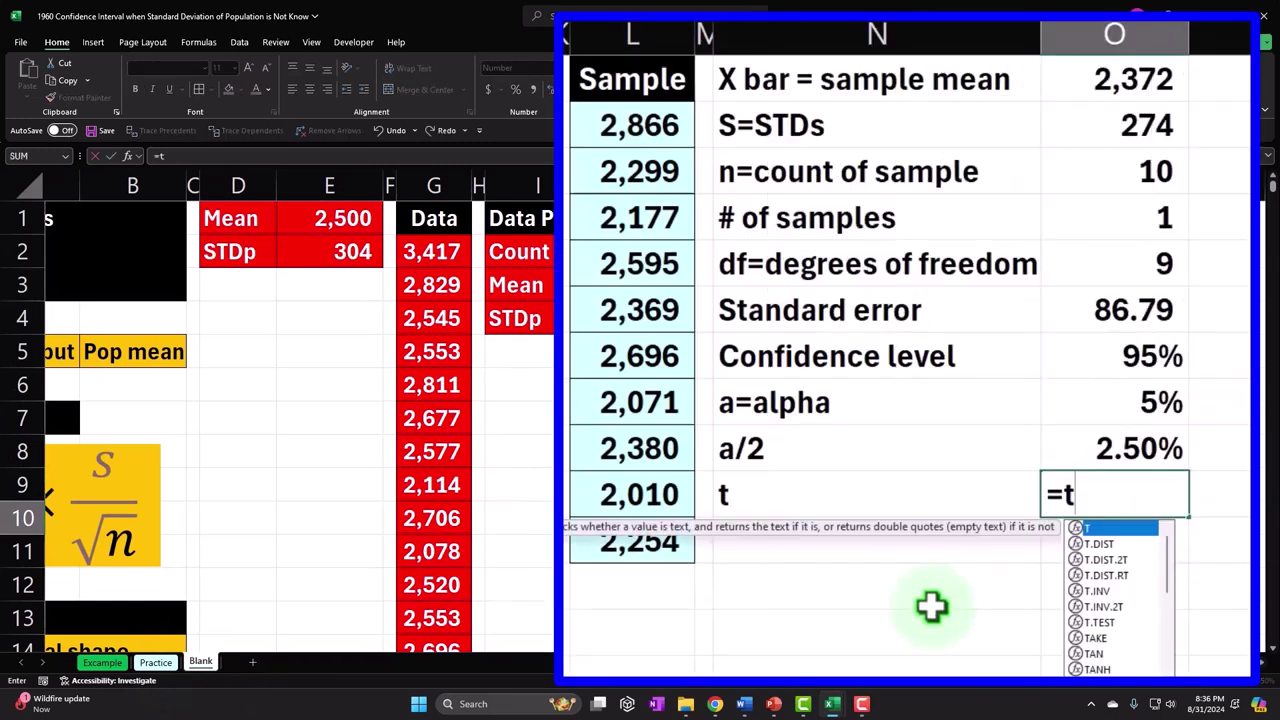
{"action": "type", "text": ".inv"}
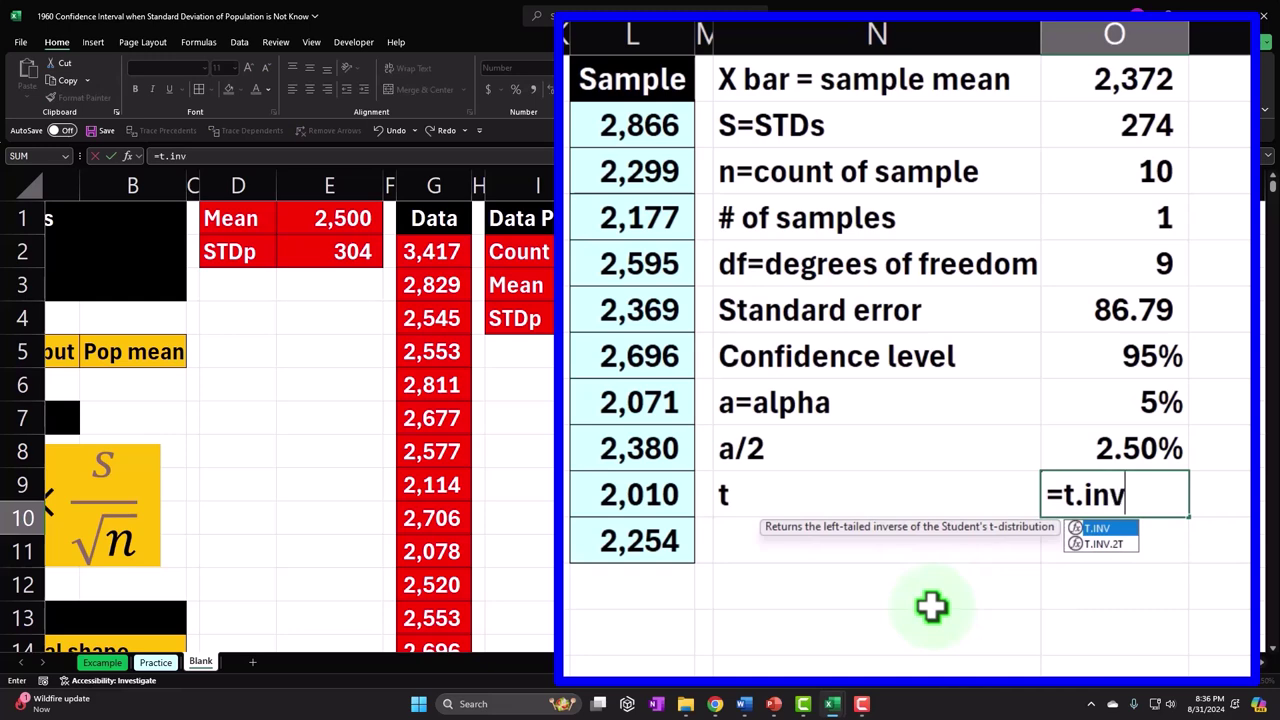
{"action": "key", "text": "Tab"}
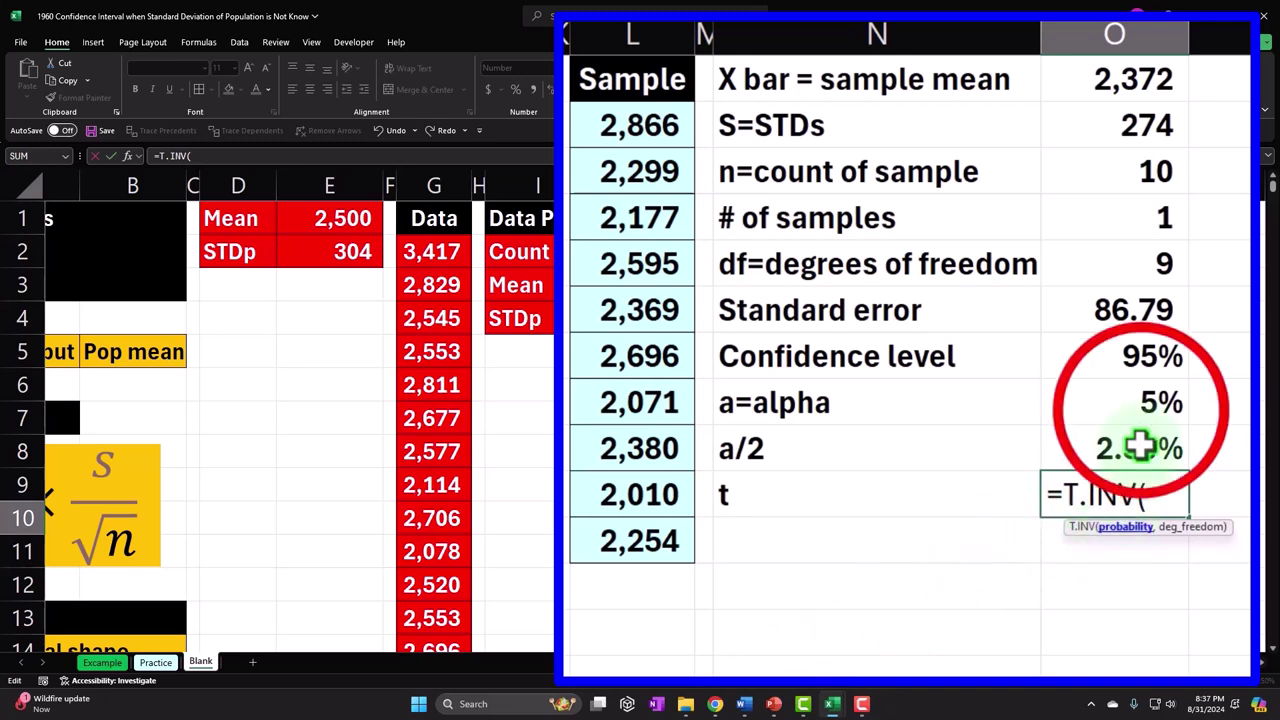
{"action": "left_click", "coordinate": [1140, 405]}
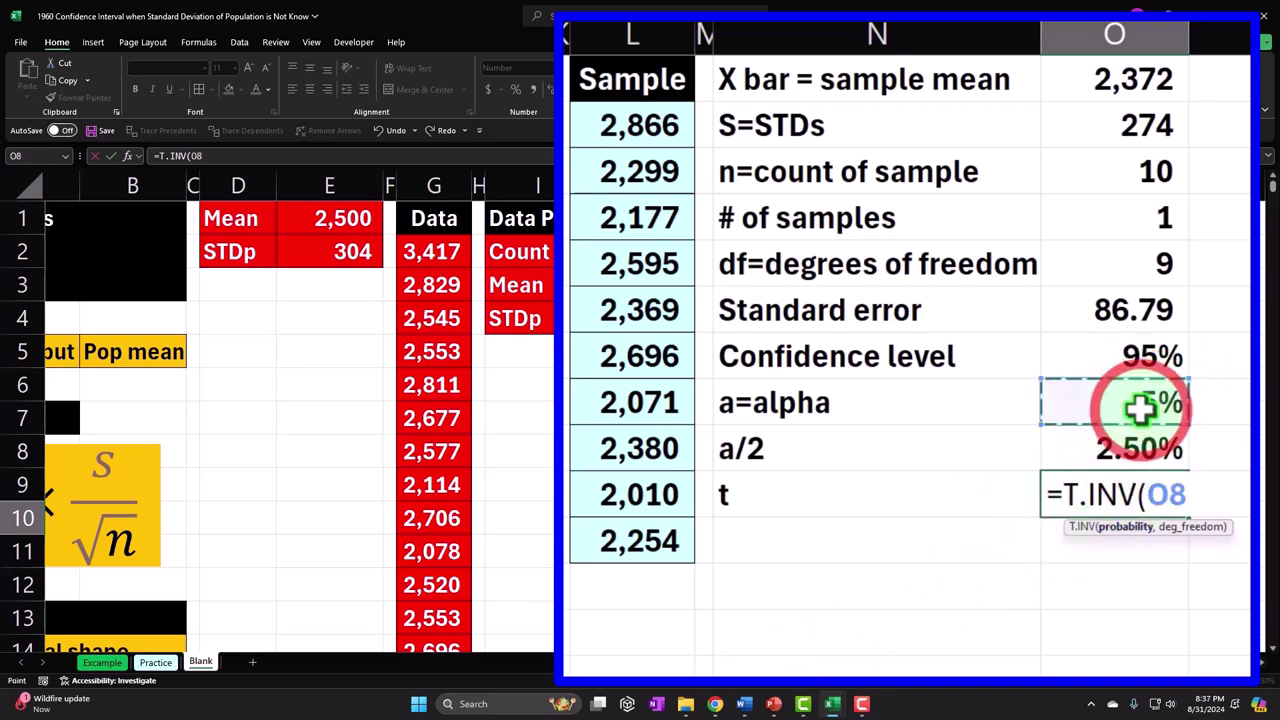
{"action": "left_click", "coordinate": [1072, 446]}
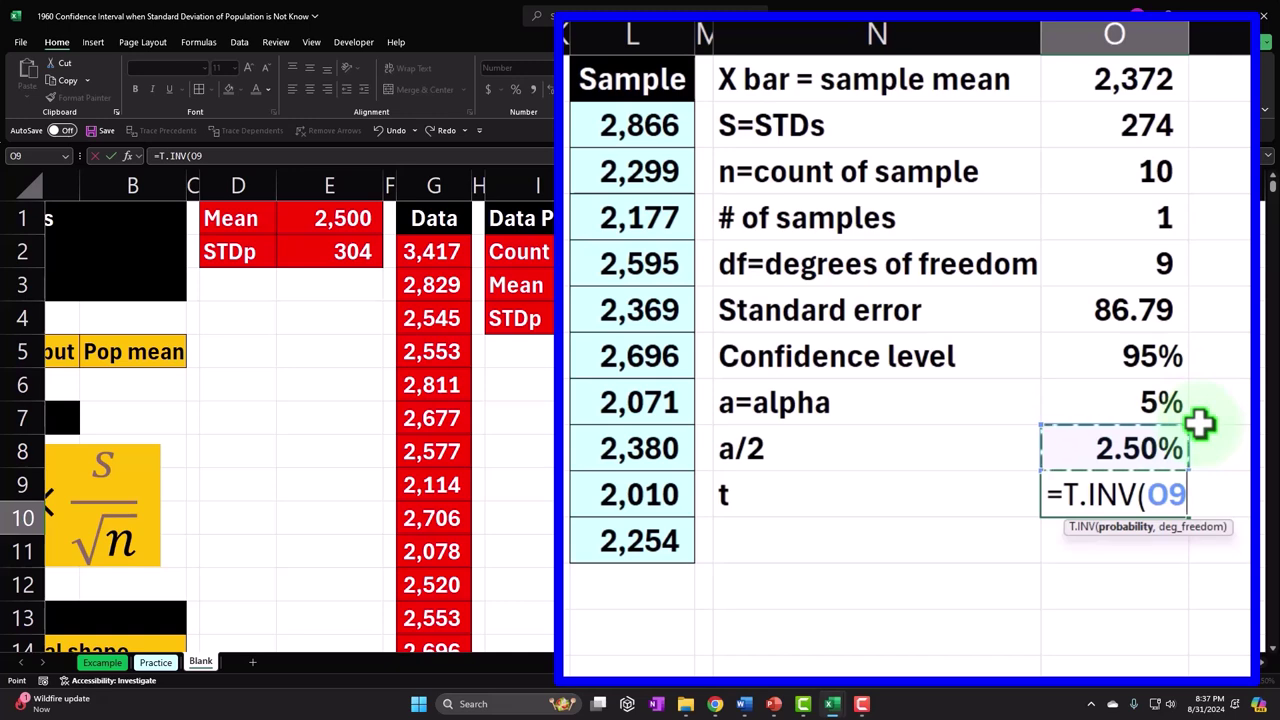
{"action": "type", "text": ","}
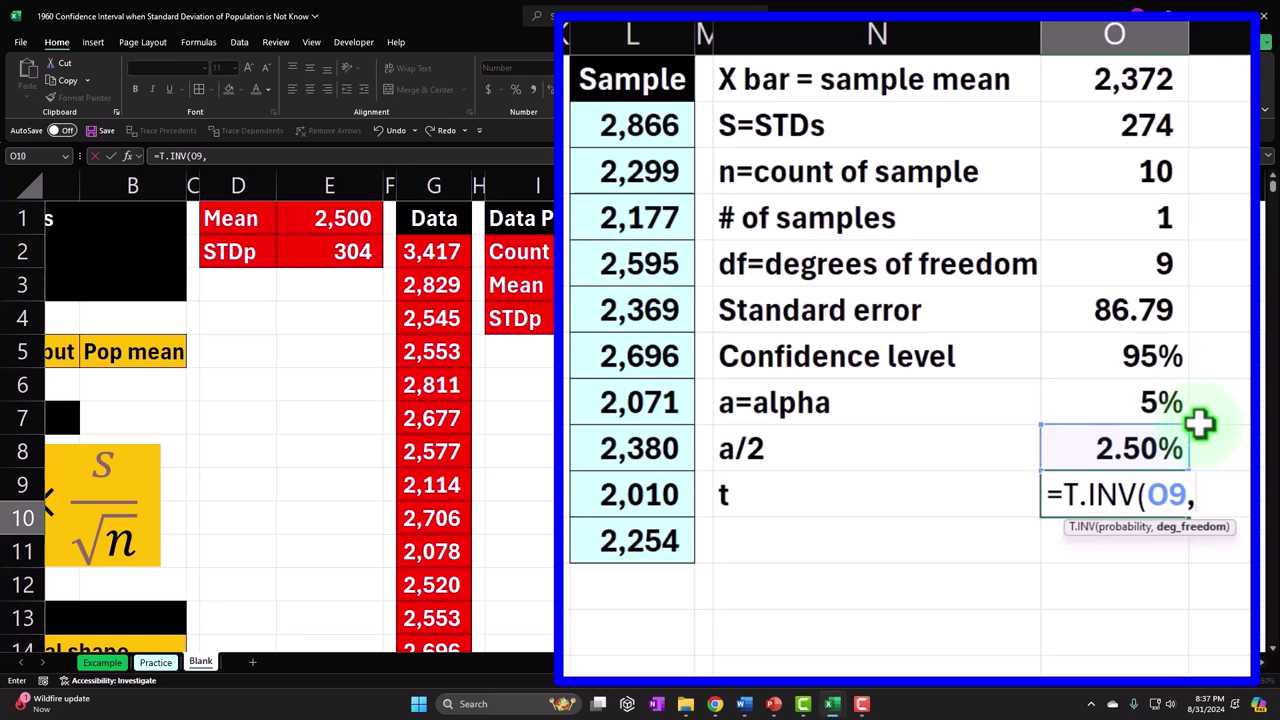
{"action": "left_click", "coordinate": [1171, 263]}
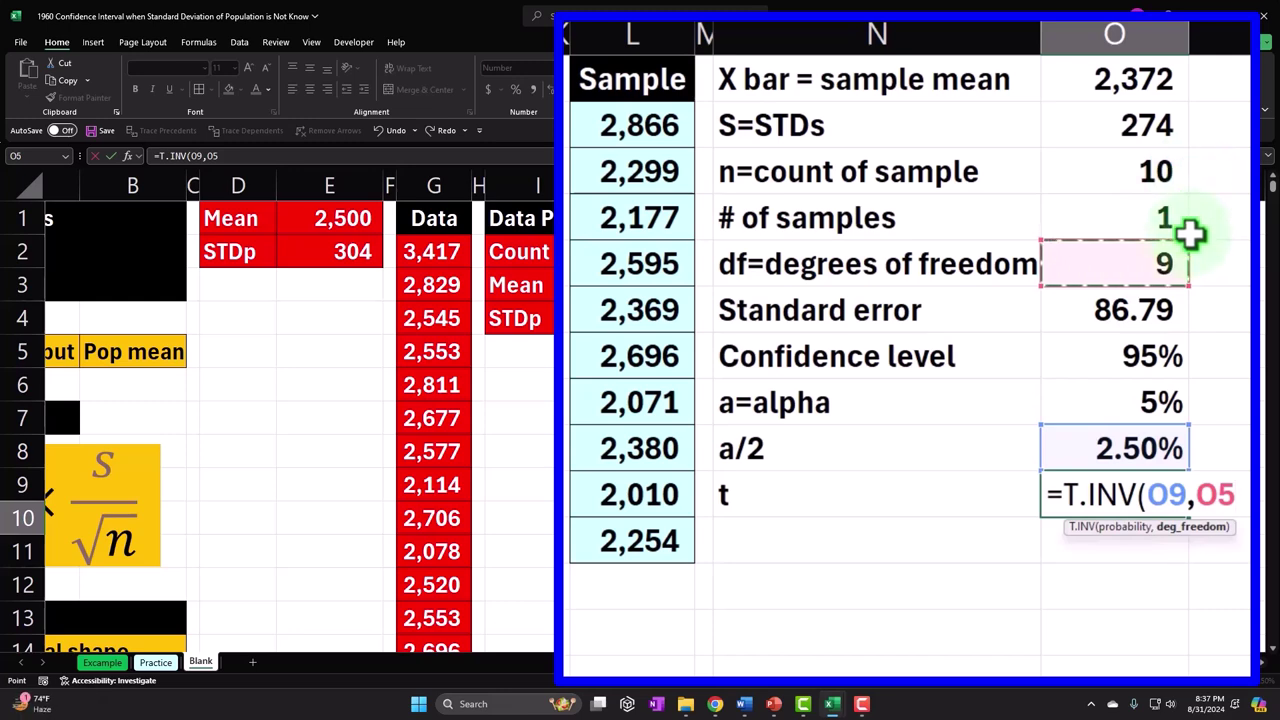
{"action": "key", "text": "Return"}
{"action": "left_click", "coordinate": [1146, 503]}
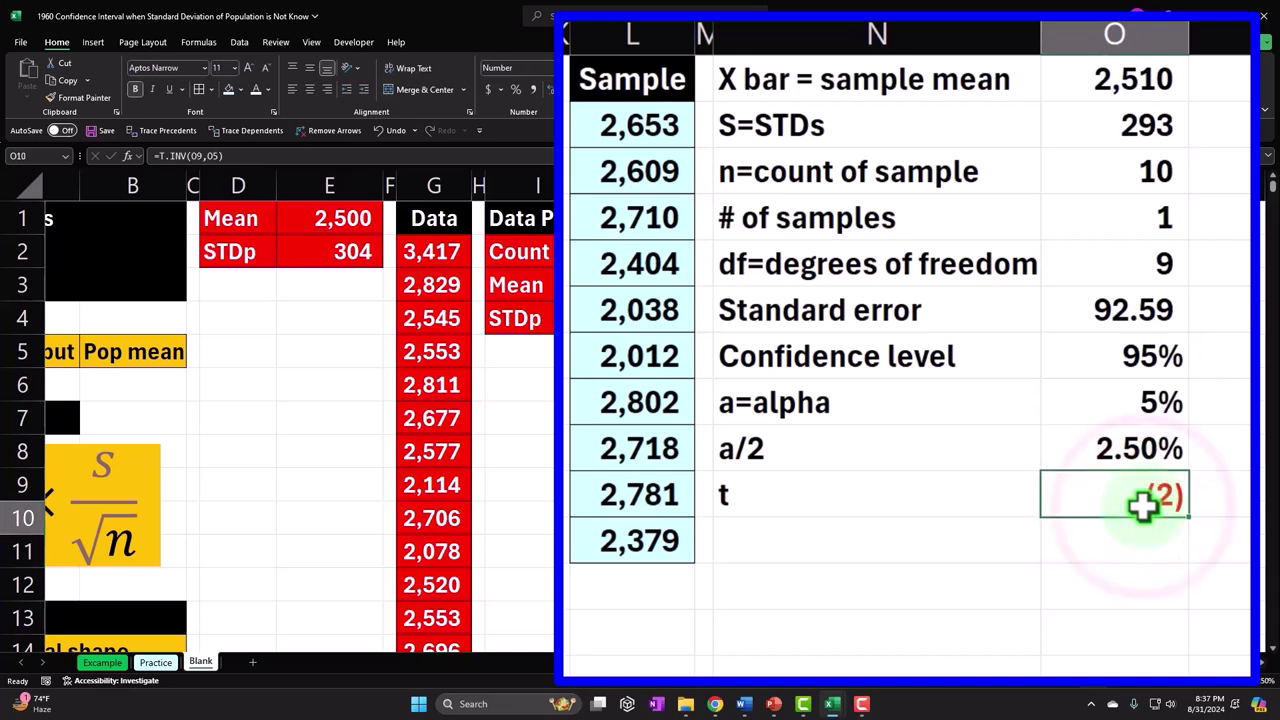
{"action": "left_click", "coordinate": [545, 89]}
{"action": "left_click", "coordinate": [545, 89]}
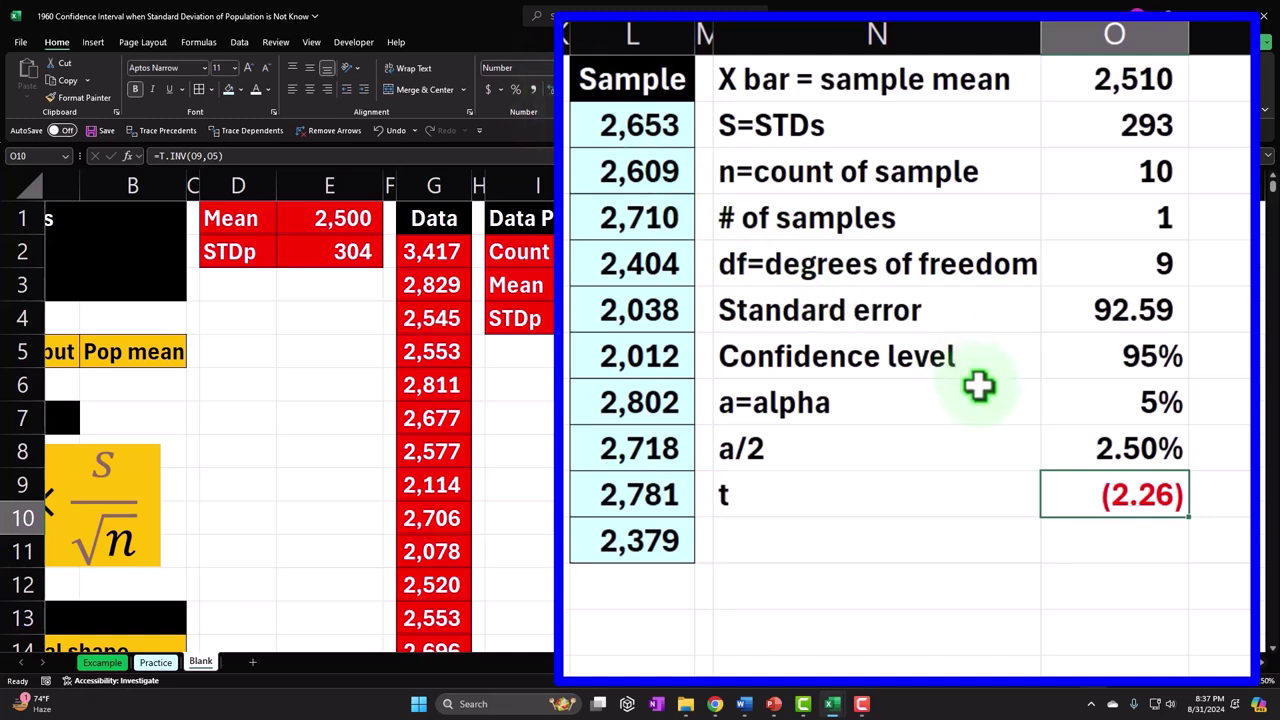
Change the probability argument to 1-O9 for a positive 2.26, comparing results with Undo/Redo.
{"action": "double_click", "coordinate": [1090, 497]}
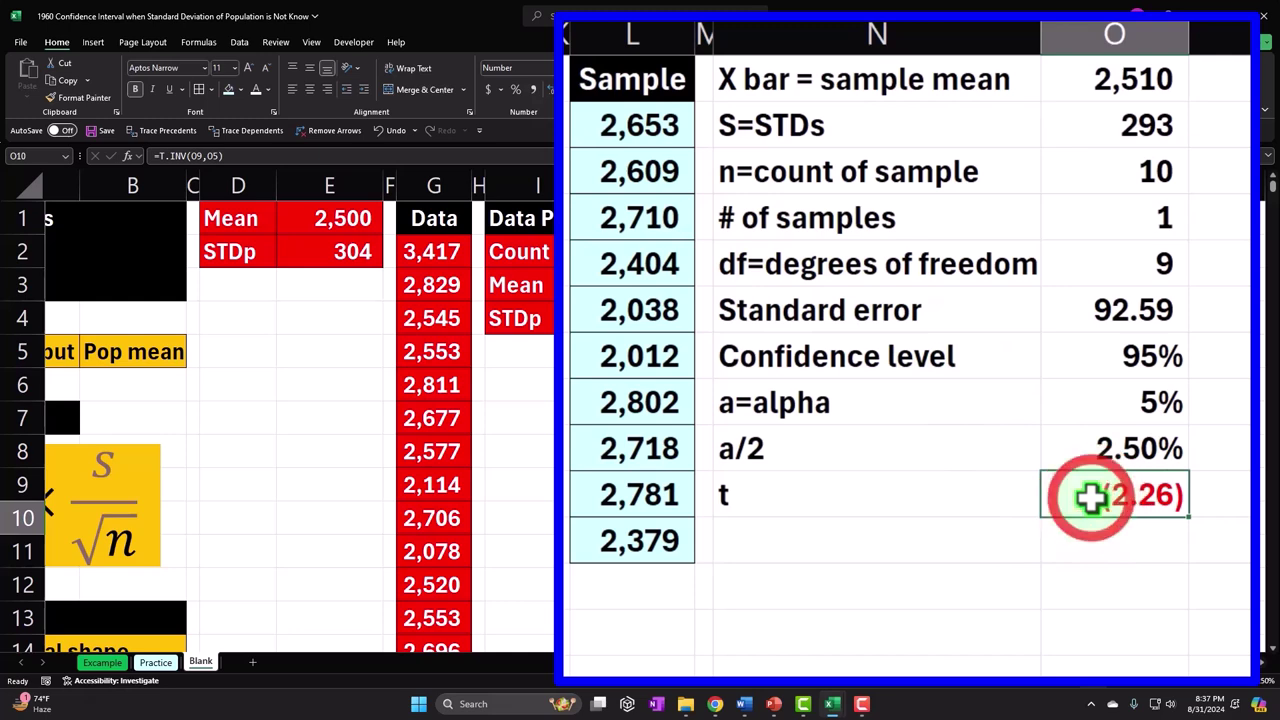
{"action": "left_click", "coordinate": [1143, 495]}
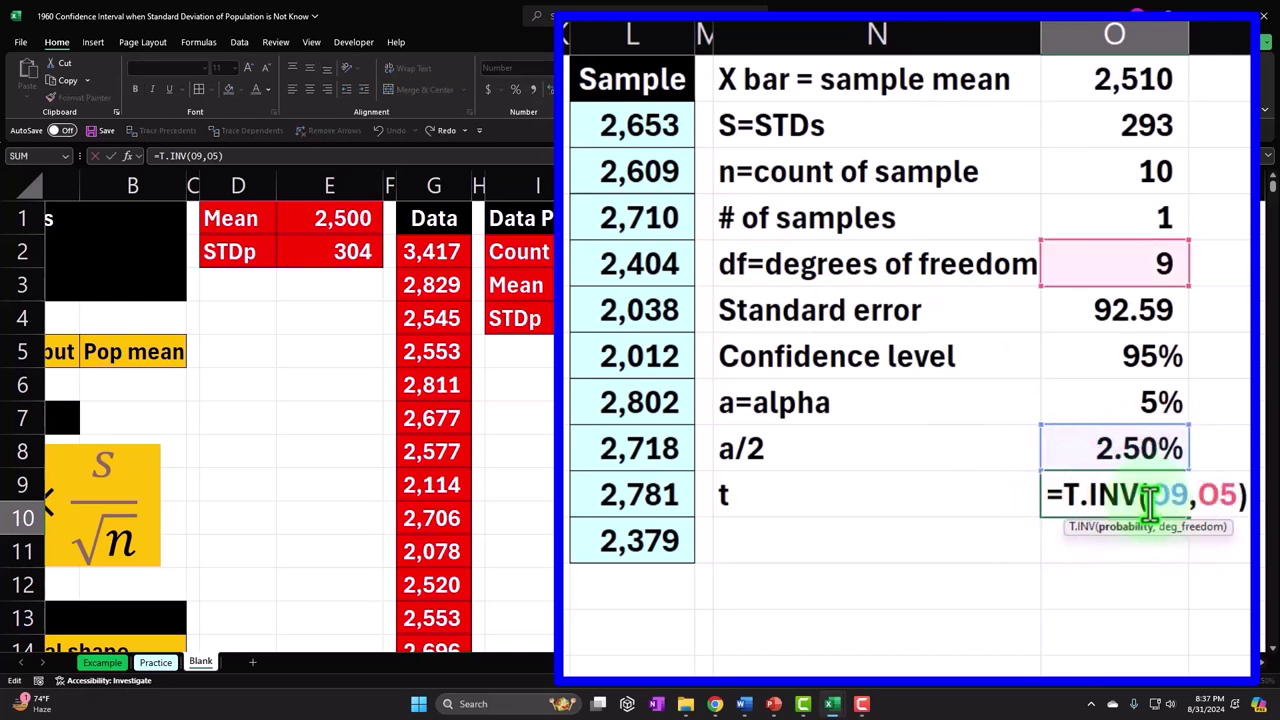
{"action": "type", "text": "1-"}
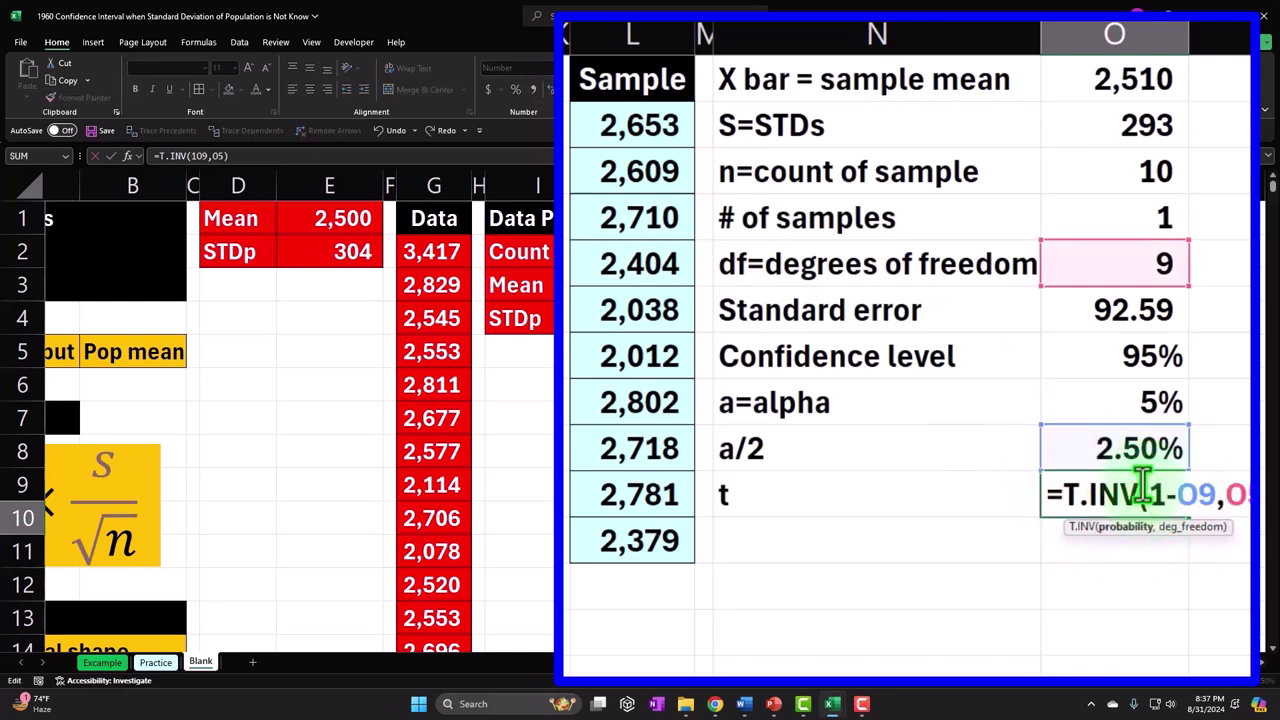
{"action": "key", "text": "Return"}
{"action": "left_click", "coordinate": [1064, 492]}
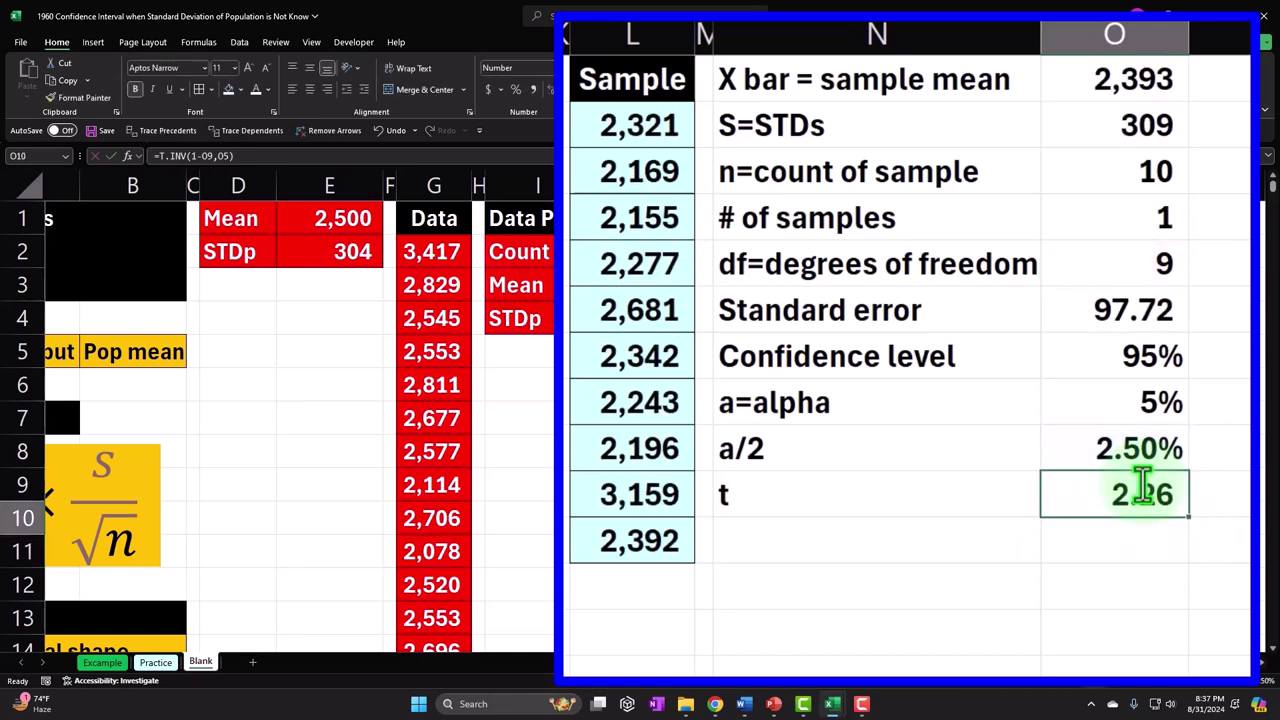
{"action": "left_click", "coordinate": [385, 132]}
{"action": "left_click", "coordinate": [436, 132]}
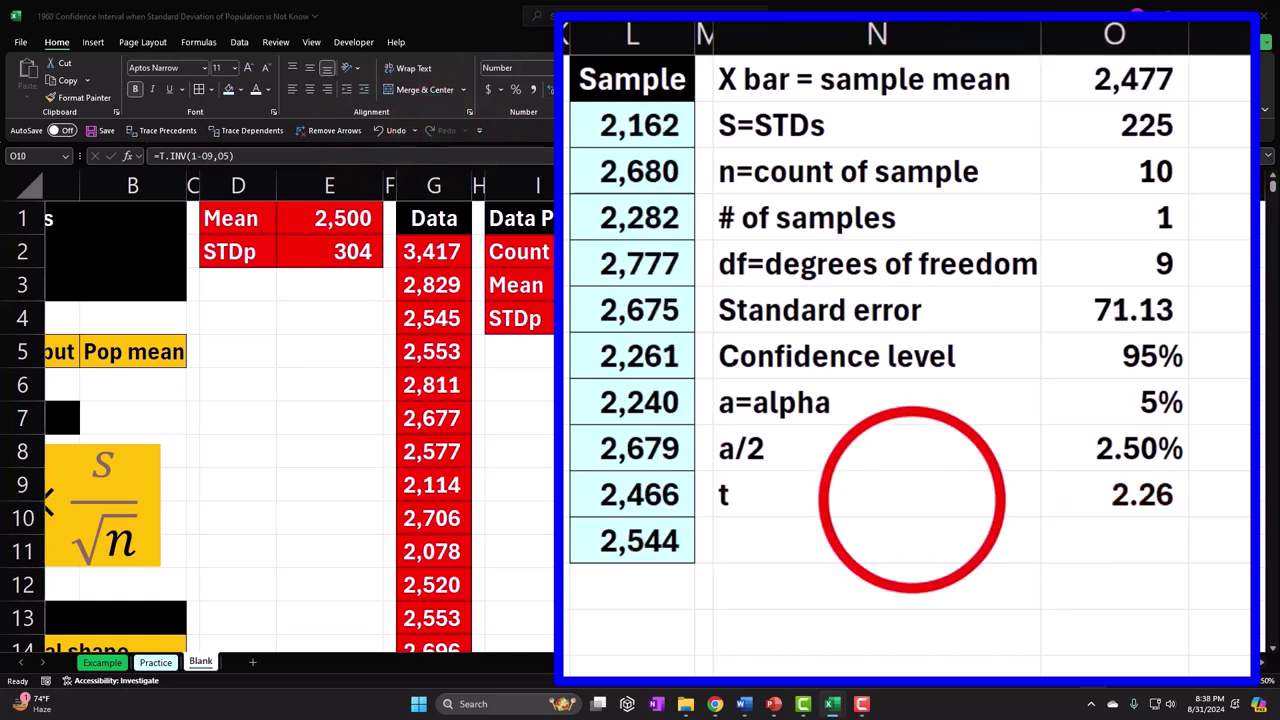
Label N11 'Margin of error', fixing the incomplete label text.
{"action": "left_click", "coordinate": [813, 540]}
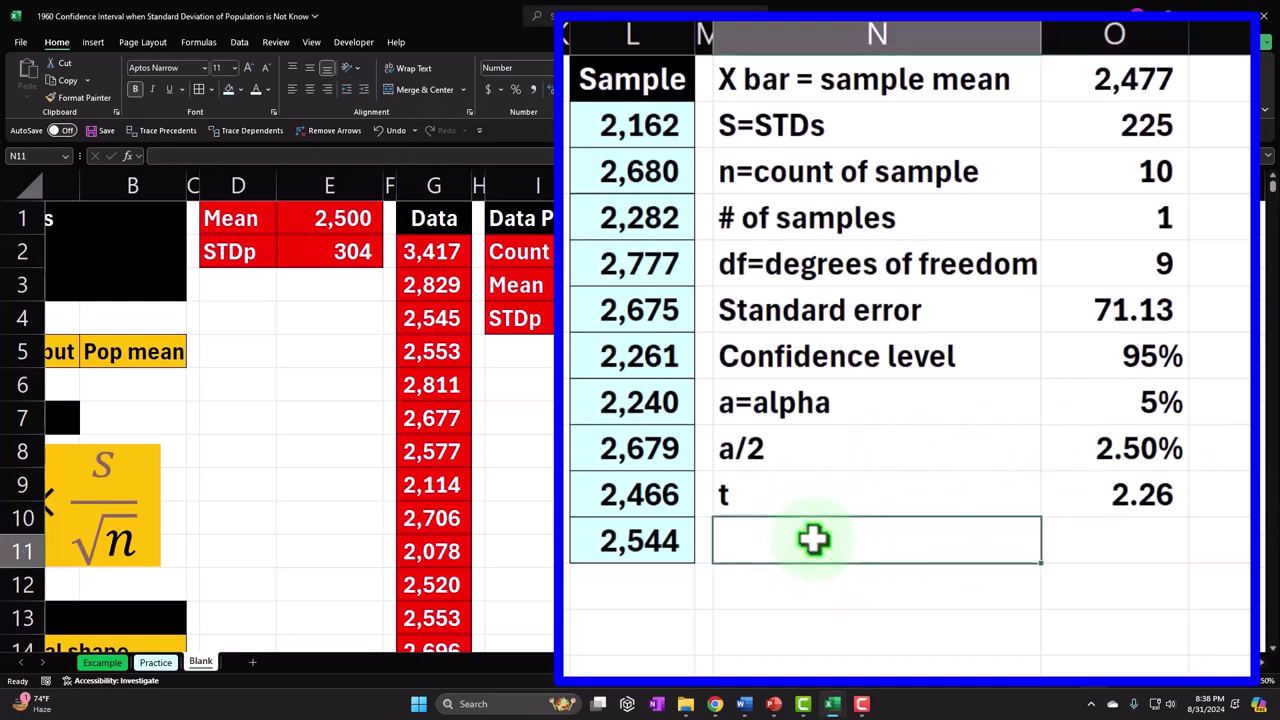
{"action": "type", "text": "mar"}
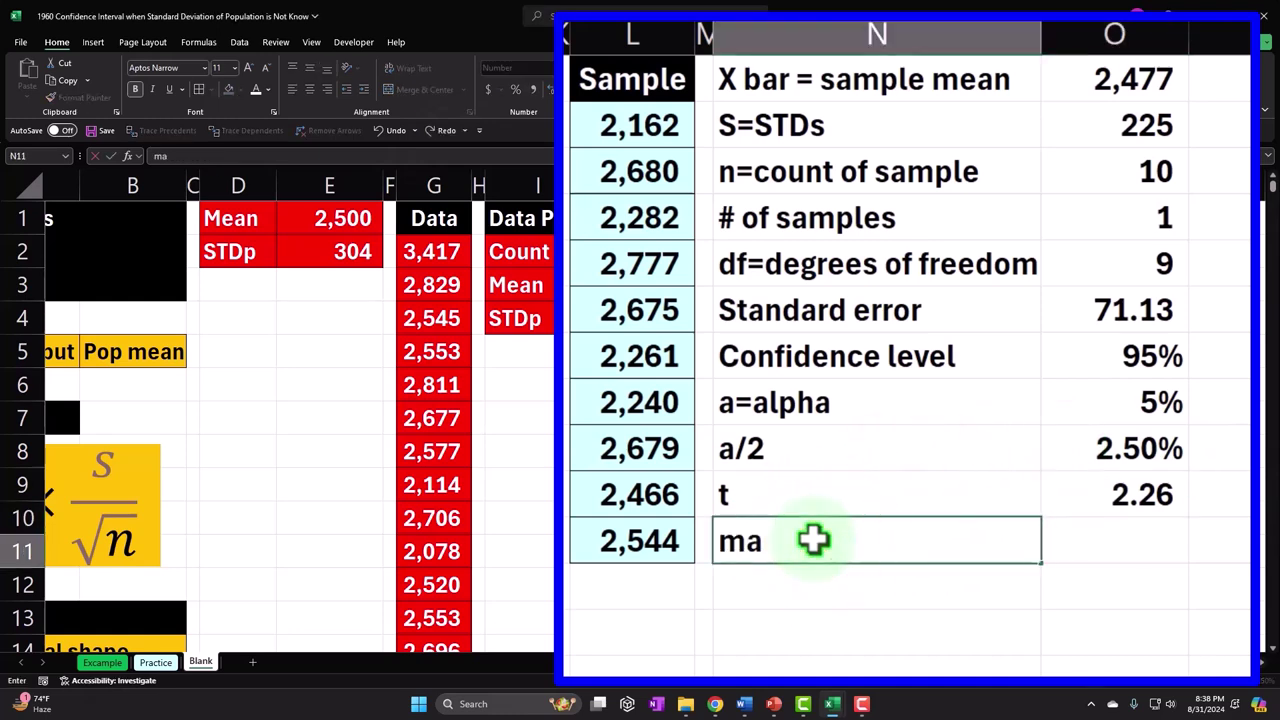
{"action": "key", "text": "BackSpace"}
{"action": "key", "text": "BackSpace"}
{"action": "type", "text": "Mar"}
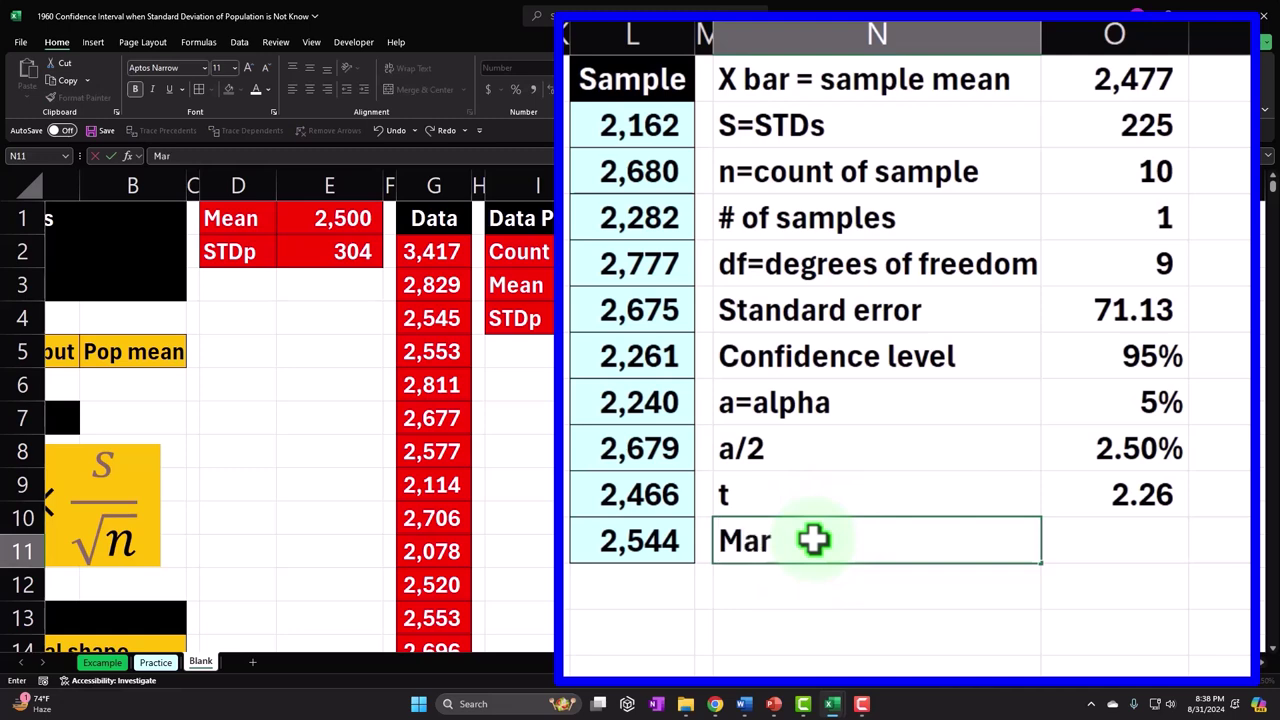
{"action": "type", "text": "gin of erro"}
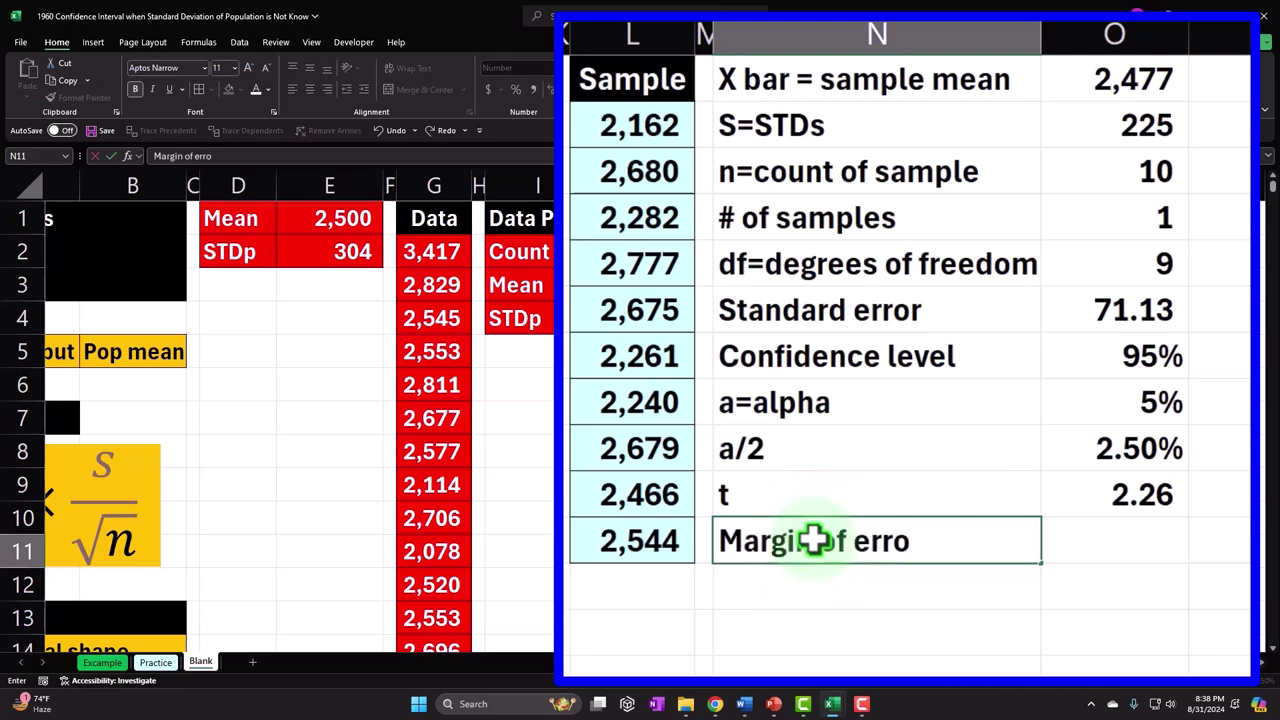
{"action": "key", "text": "Return"}
{"action": "key", "text": "Left"}
{"action": "key", "text": "Home"}
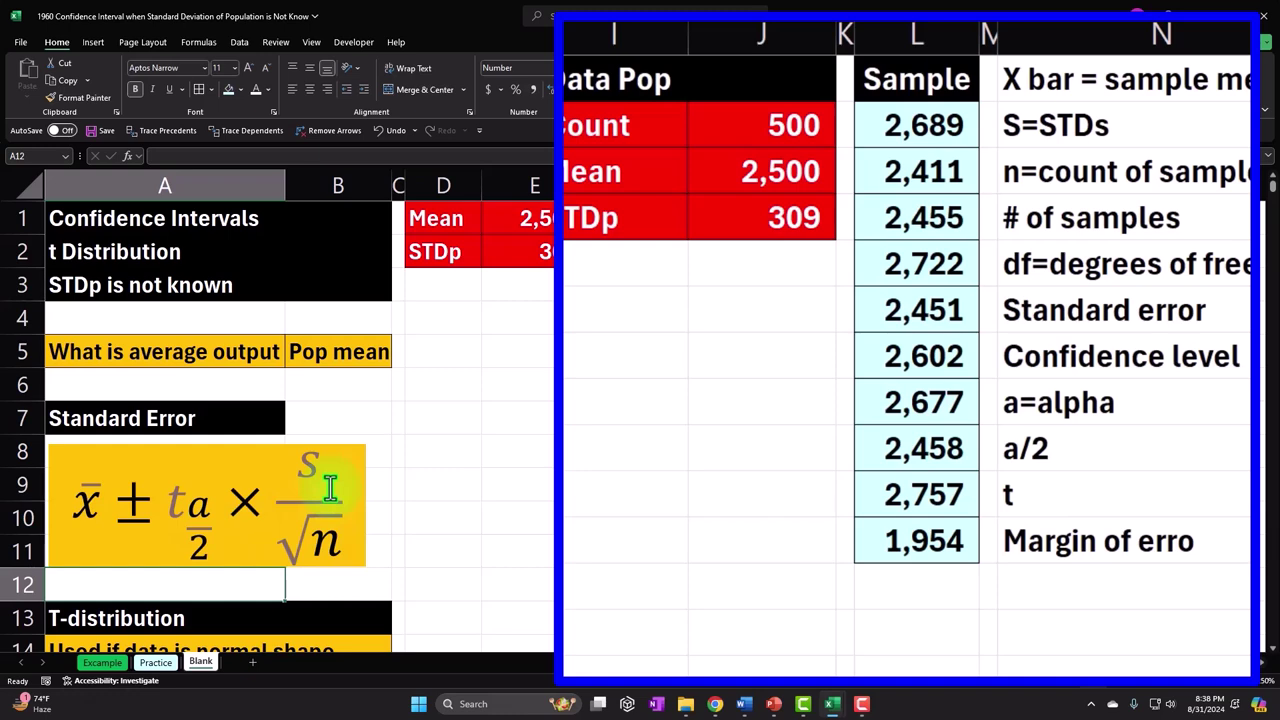
{"action": "left_click_drag", "start_coordinate": [800, 655], "coordinate": [955, 693]}
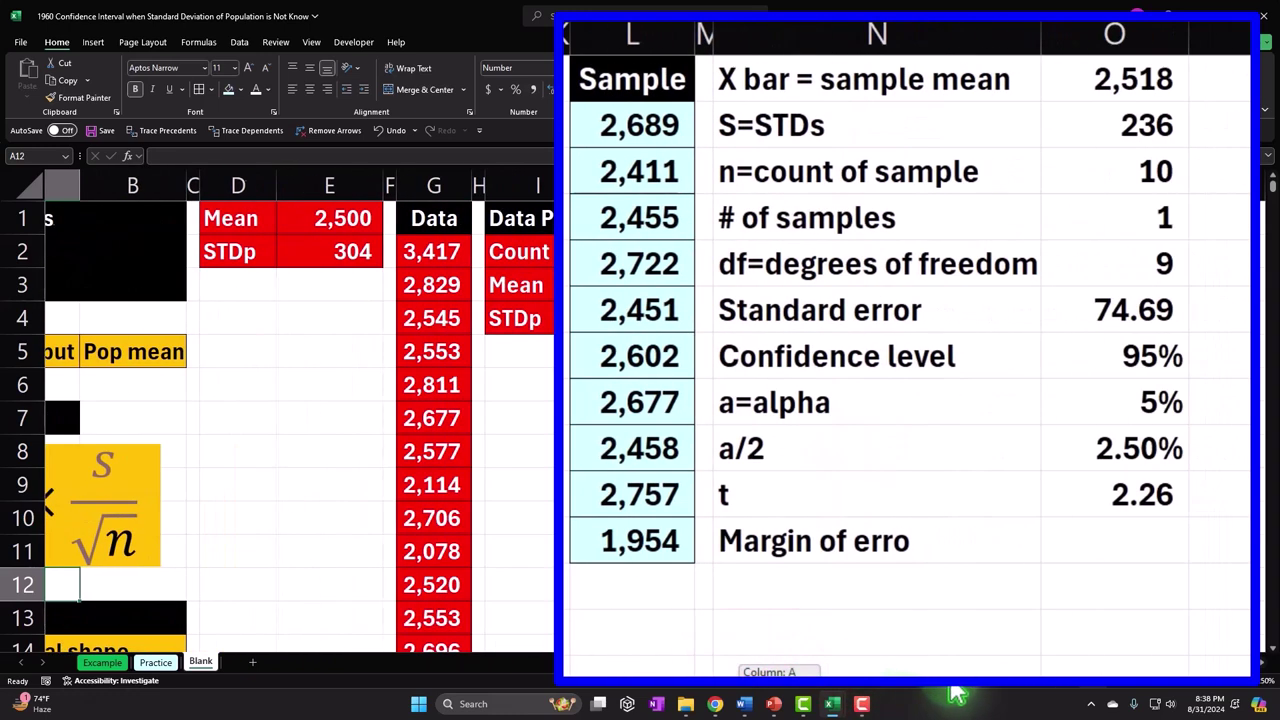
{"action": "left_click", "coordinate": [966, 548]}
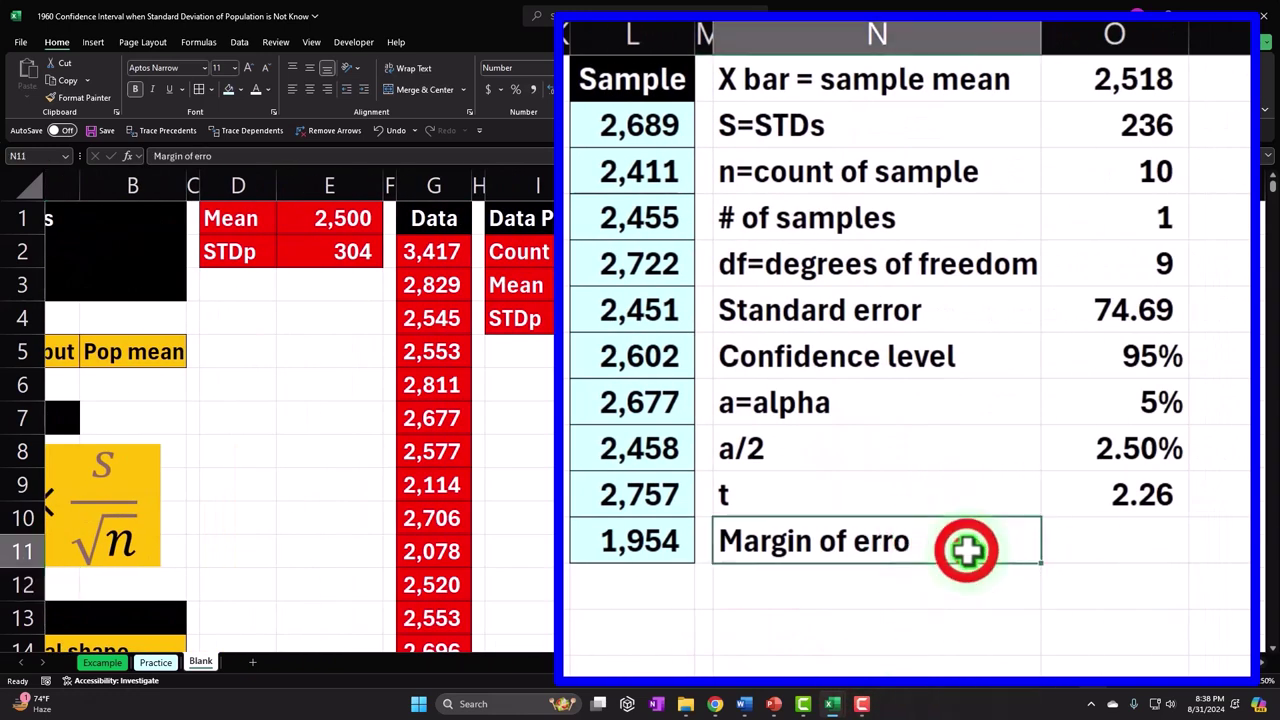
{"action": "type", "text": "r"}
{"action": "key", "text": "Return"}
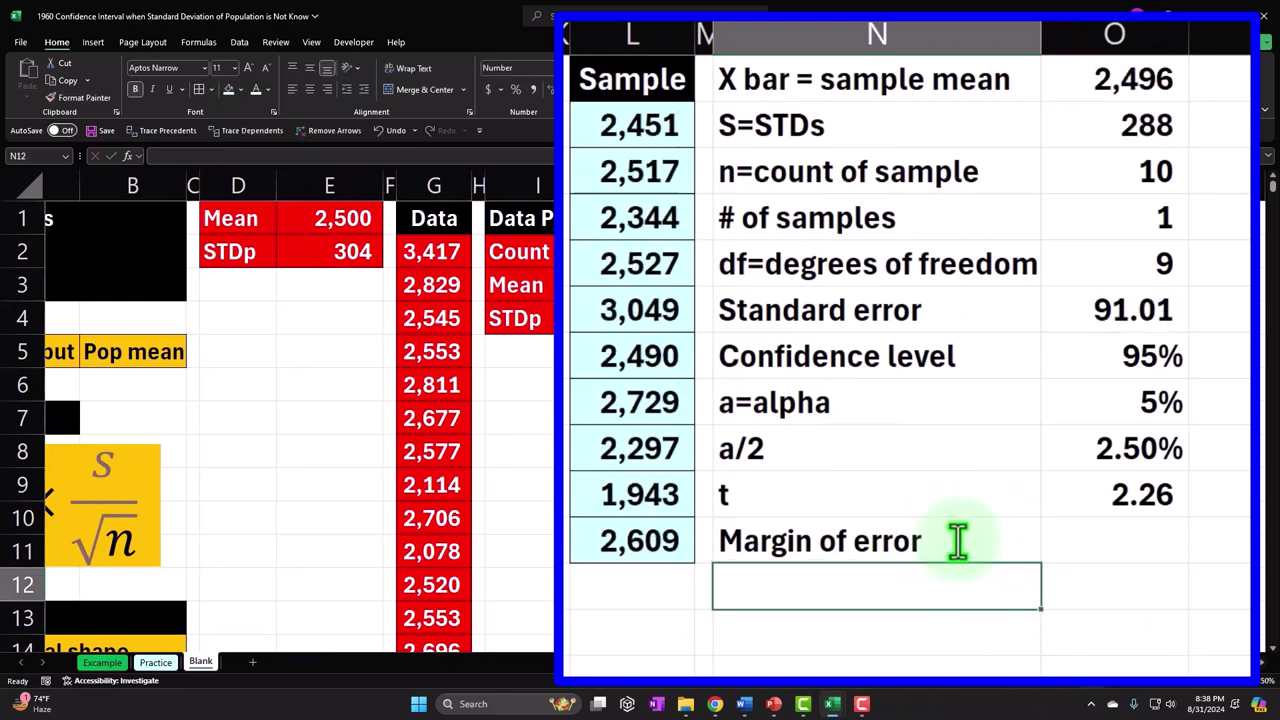
Calculate the margin of error as =O6*O10 in O11, shown with two decimals.
{"action": "key", "text": "Right"}
{"action": "key", "text": "Up"}
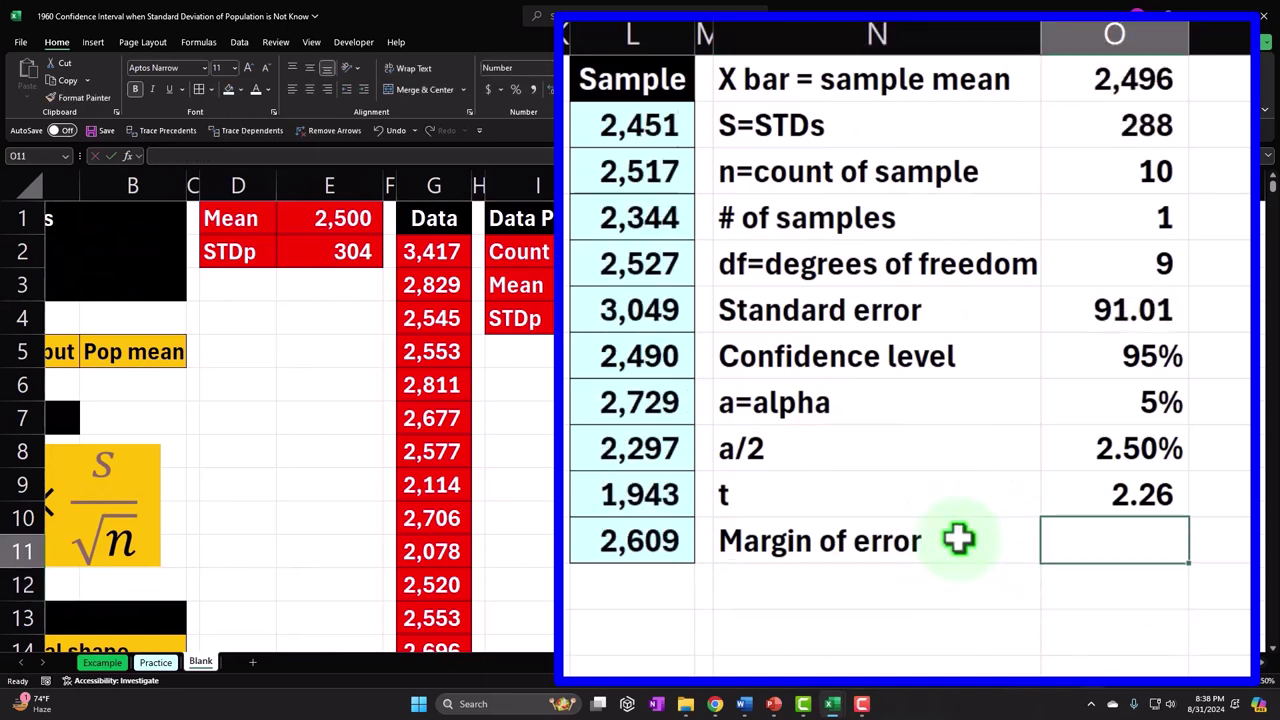
{"action": "type", "text": "="}
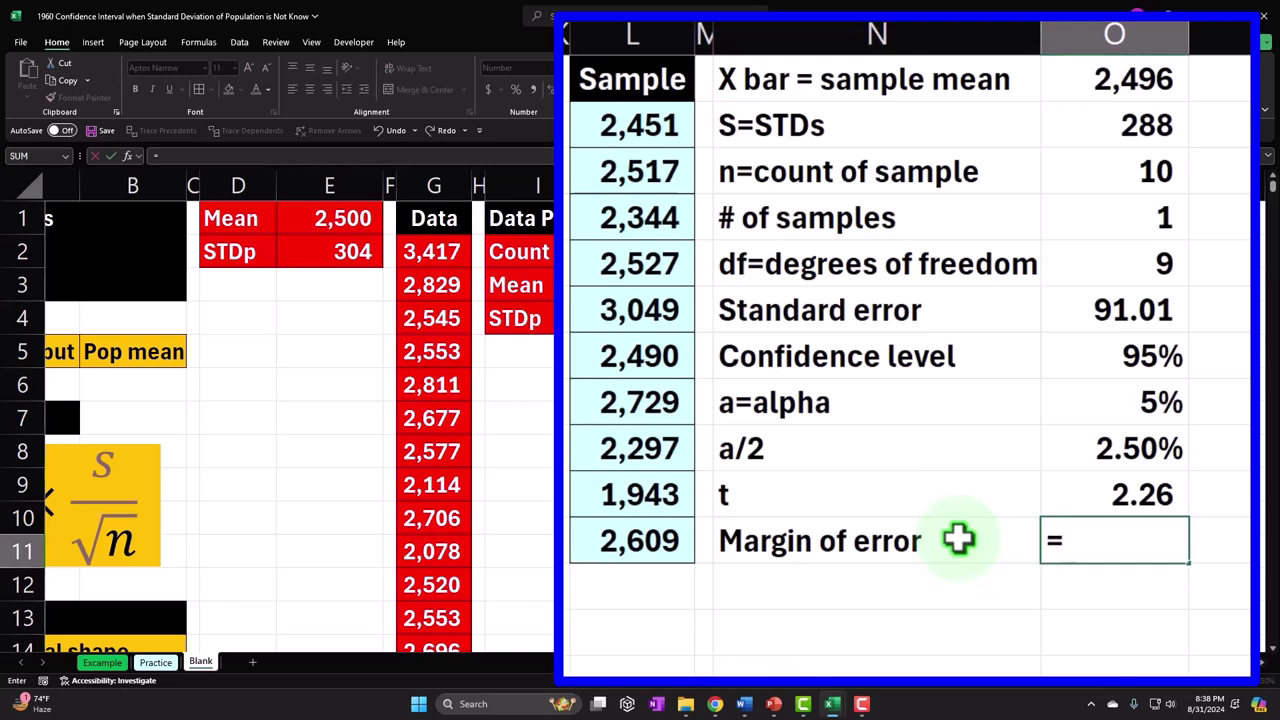
{"action": "key", "text": "Escape"}
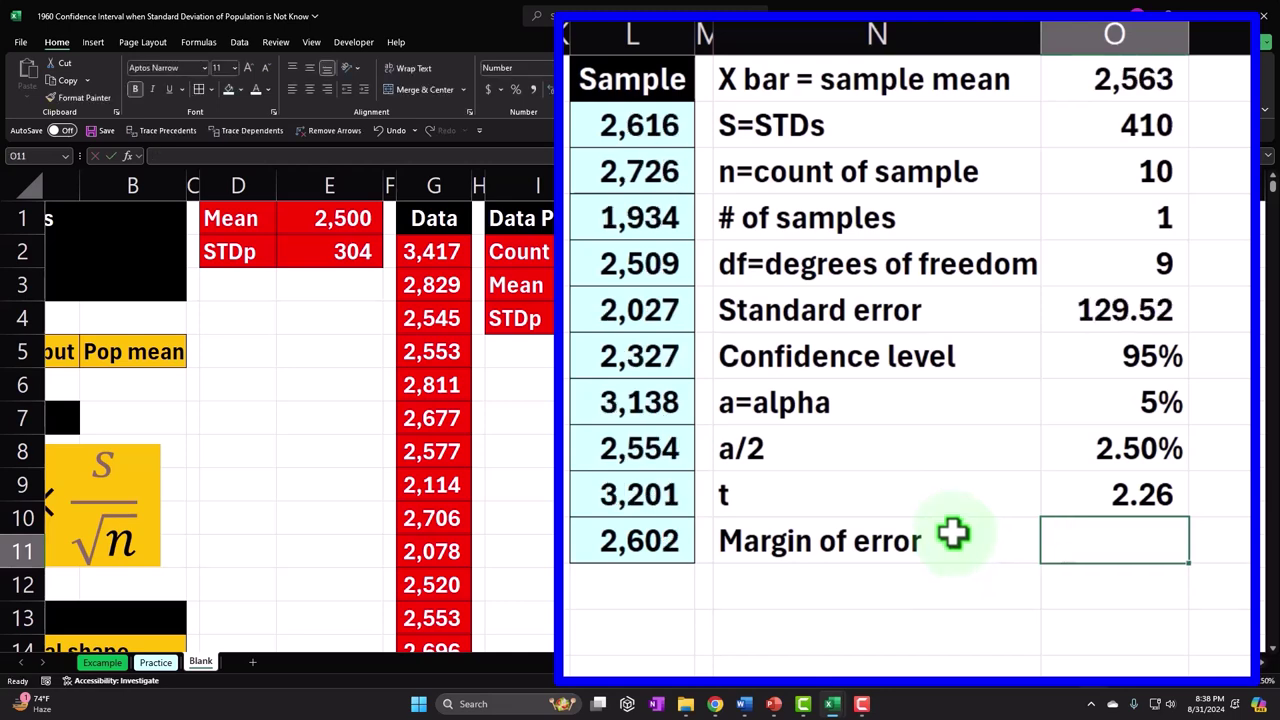
{"action": "type", "text": "="}
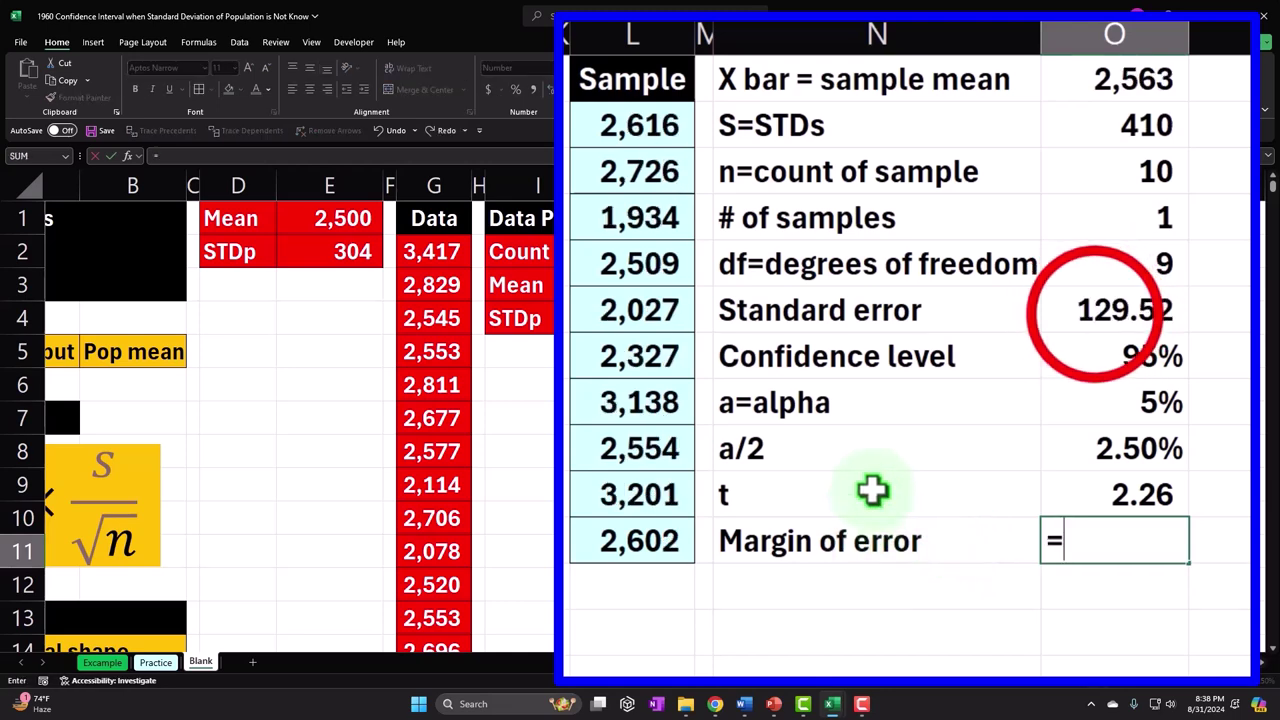
{"action": "left_click", "coordinate": [1090, 318]}
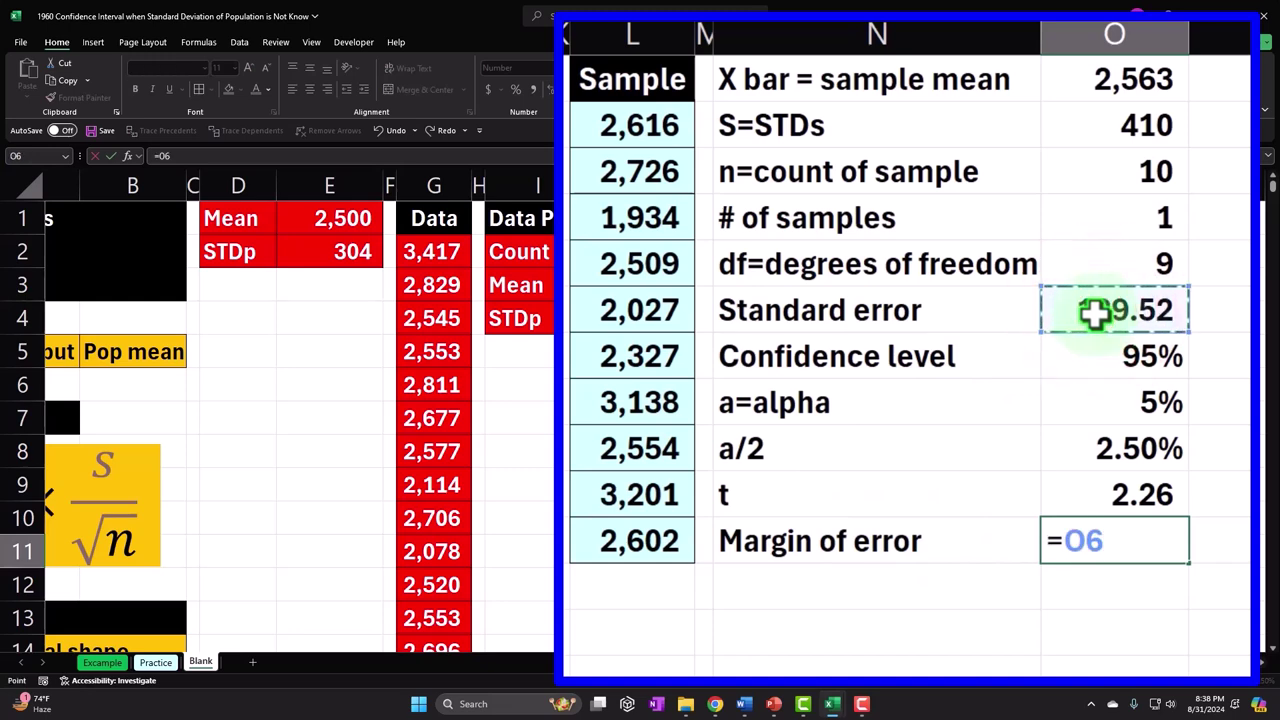
{"action": "type", "text": "*"}
{"action": "left_click", "coordinate": [1157, 490]}
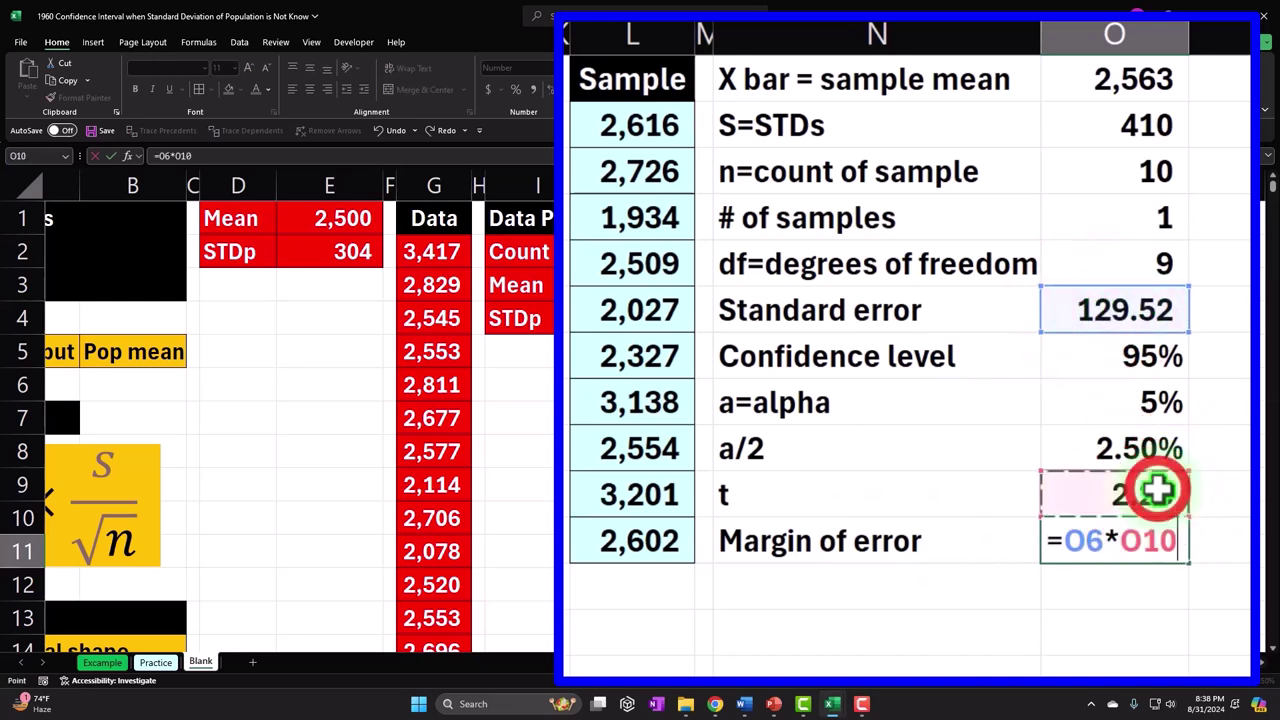
{"action": "key", "text": "Return"}
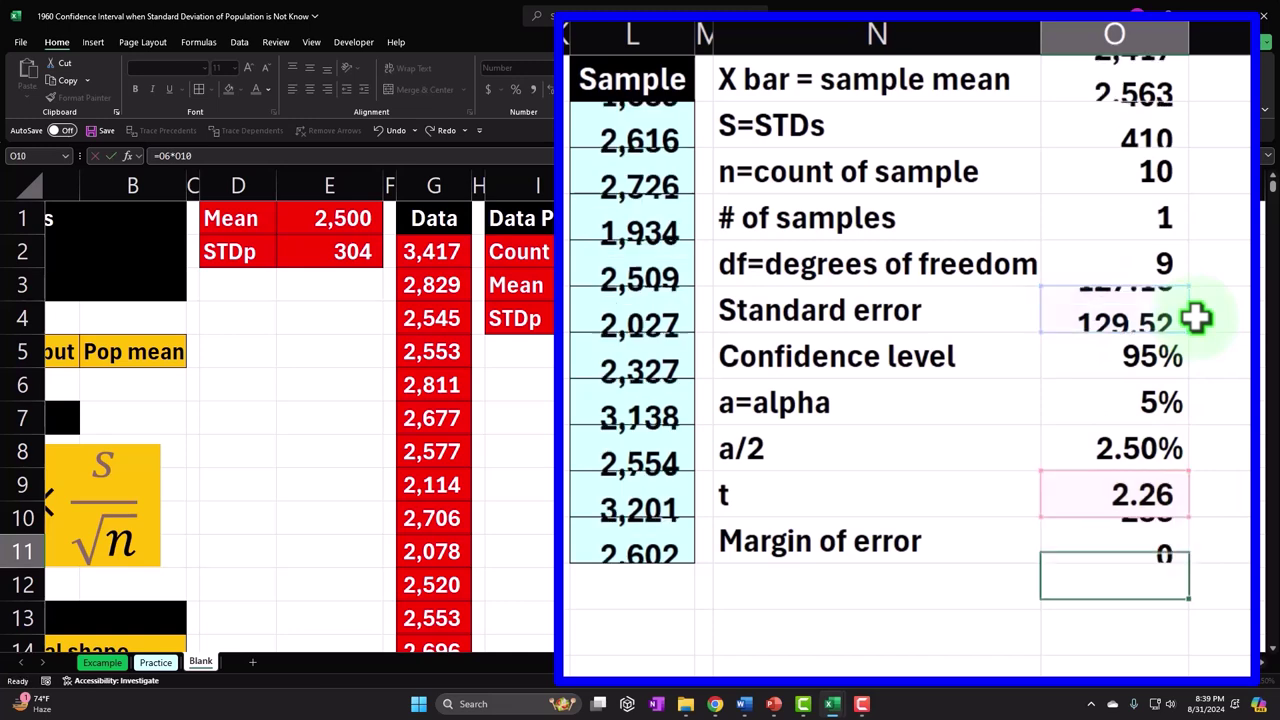
{"action": "key", "text": "Up"}
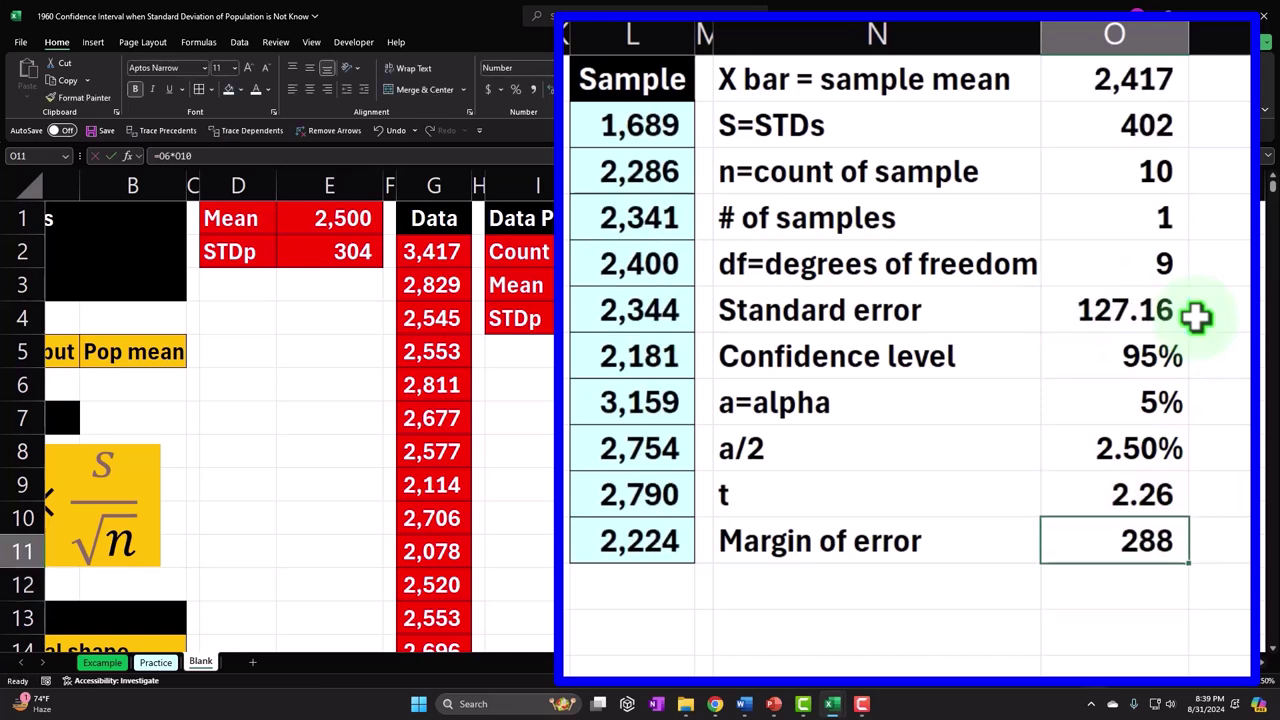
{"action": "left_click", "coordinate": [545, 112]}
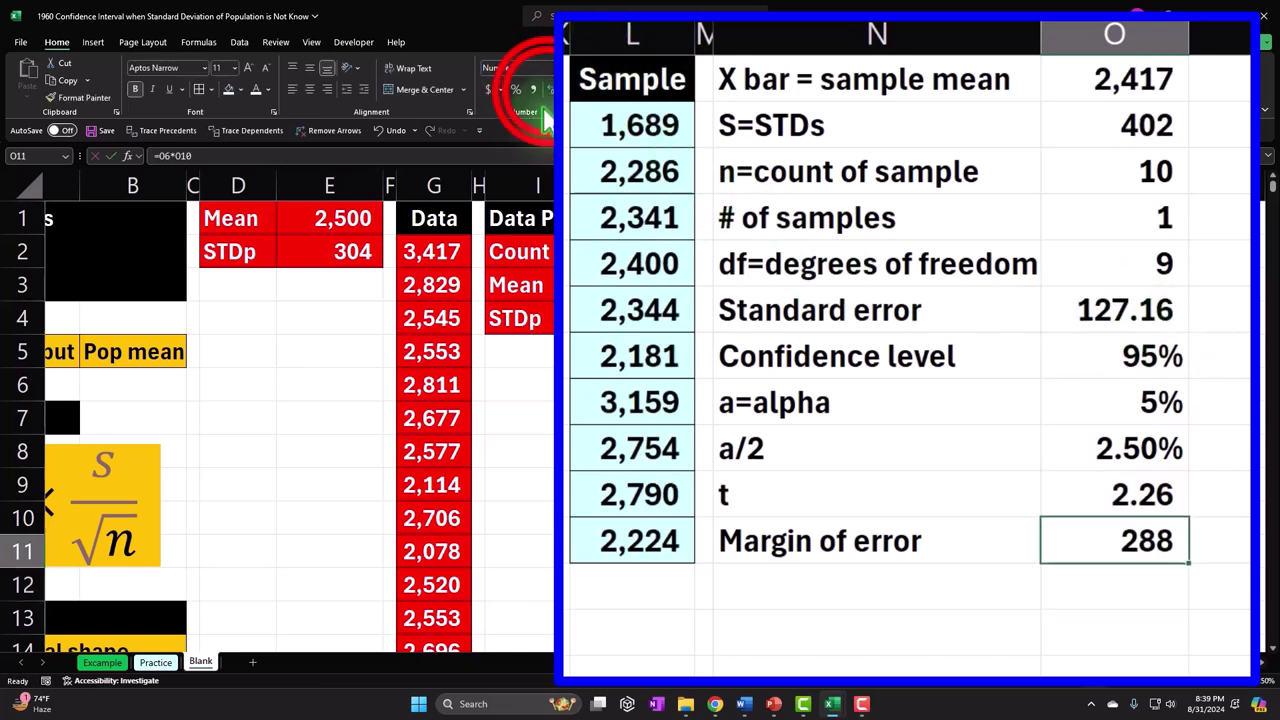
{"action": "left_click", "coordinate": [548, 89]}
{"action": "left_click", "coordinate": [548, 89]}
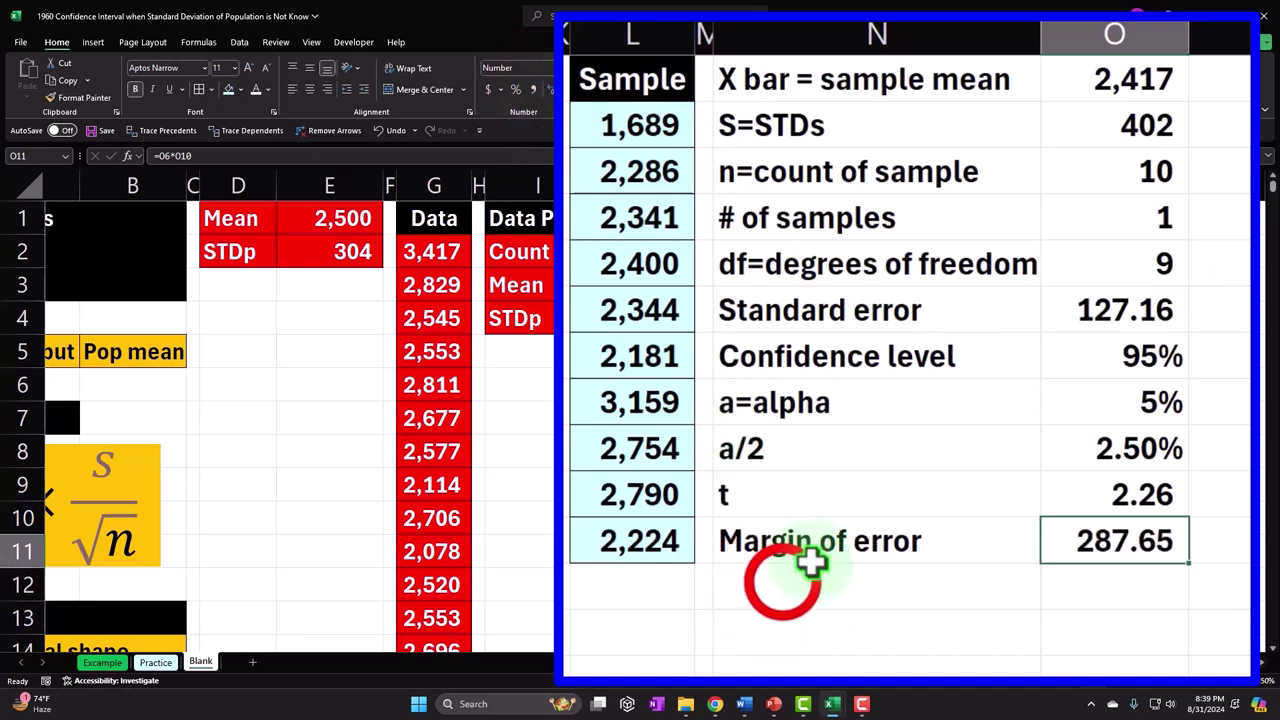
{"action": "left_click", "coordinate": [781, 585]}
Repeat the Margin of error label in N12 using =N11.
{"action": "type", "text": "="}
{"action": "key", "text": "Up"}
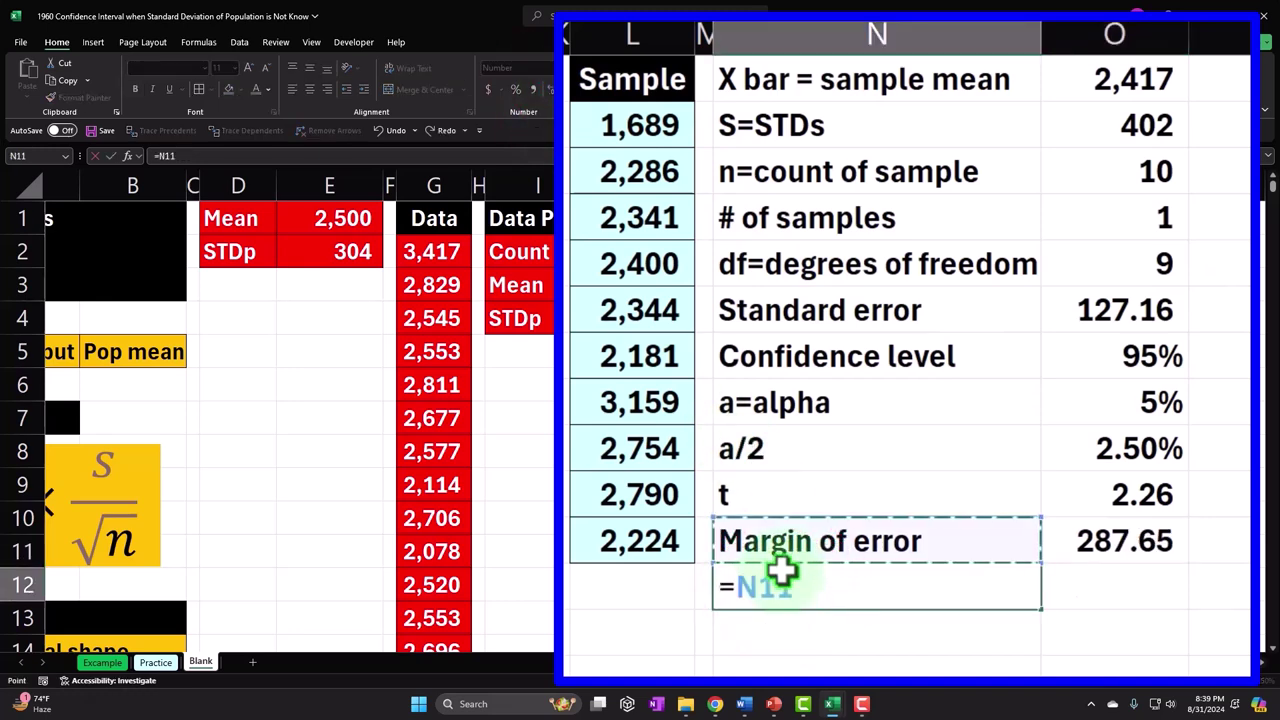
{"action": "key", "text": "Return"}
{"action": "key", "text": "Right"}
{"action": "key", "text": "Up"}
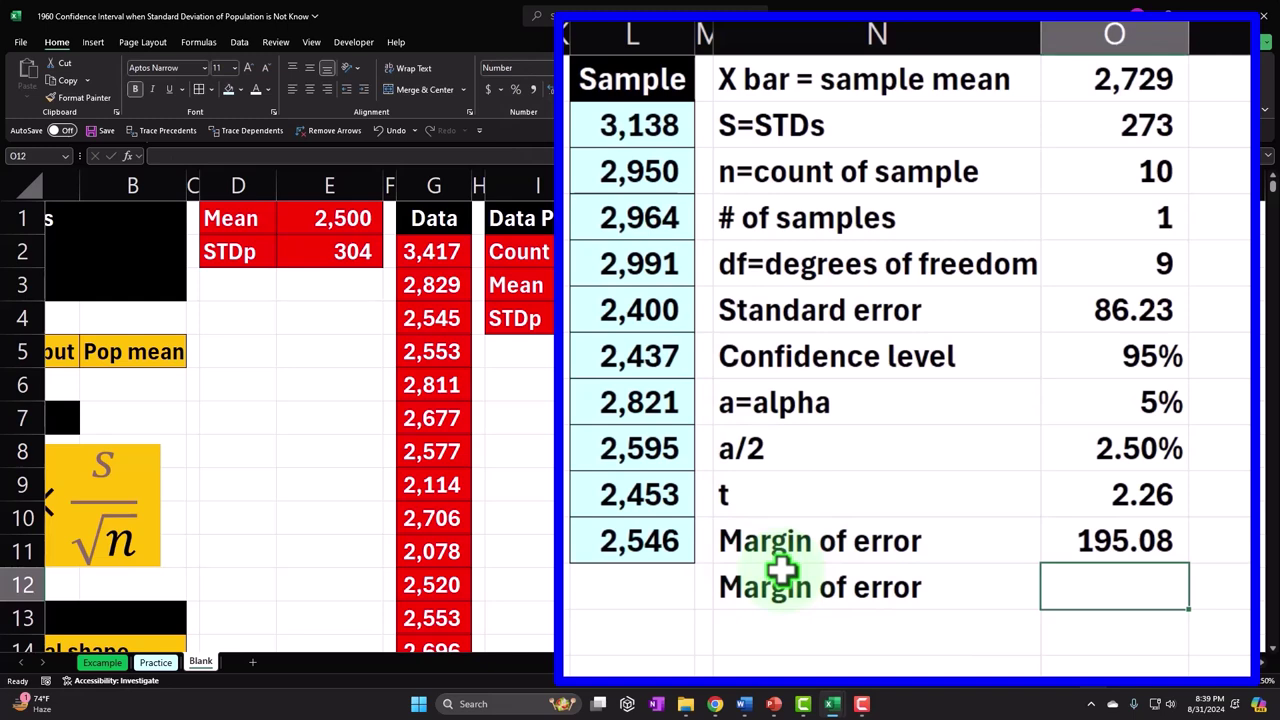
Enter =CONFIDENCE.T(O8,O2,O3) in O12 from alpha, standard deviation and sample size.
{"action": "type", "text": "=conf"}
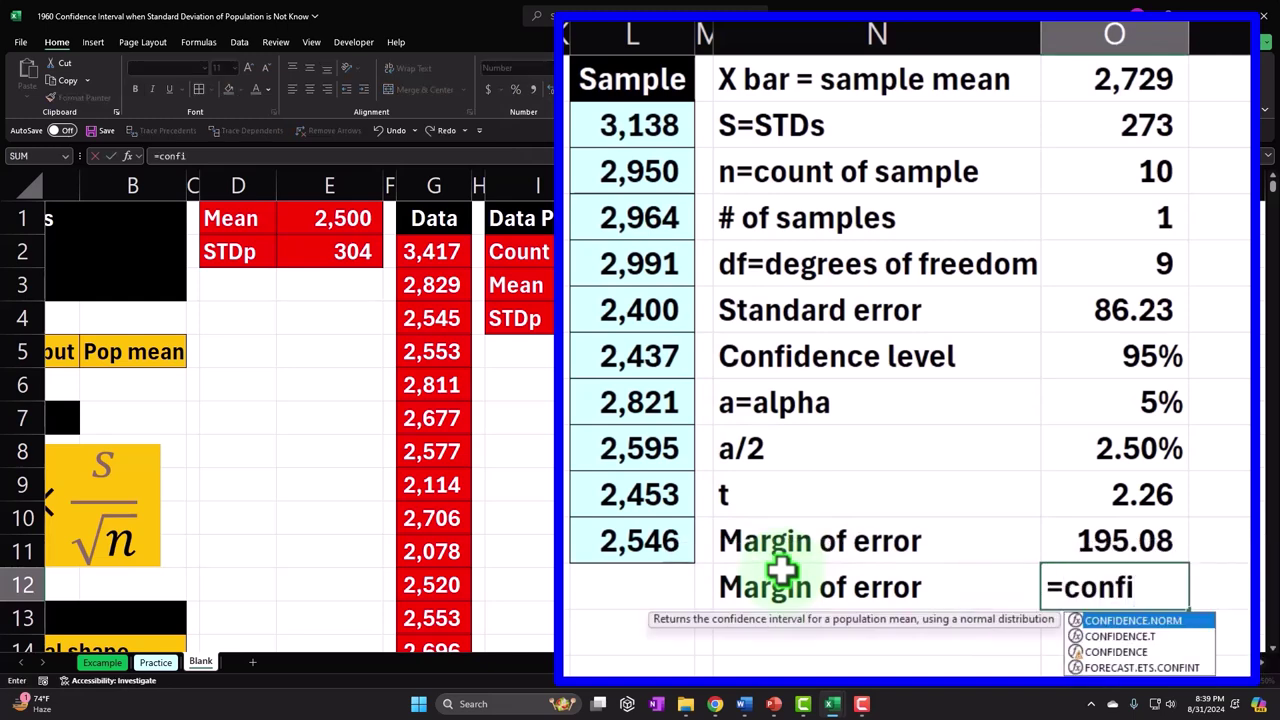
{"action": "type", "text": "i"}
{"action": "key", "text": "Down"}
{"action": "key", "text": "Tab"}
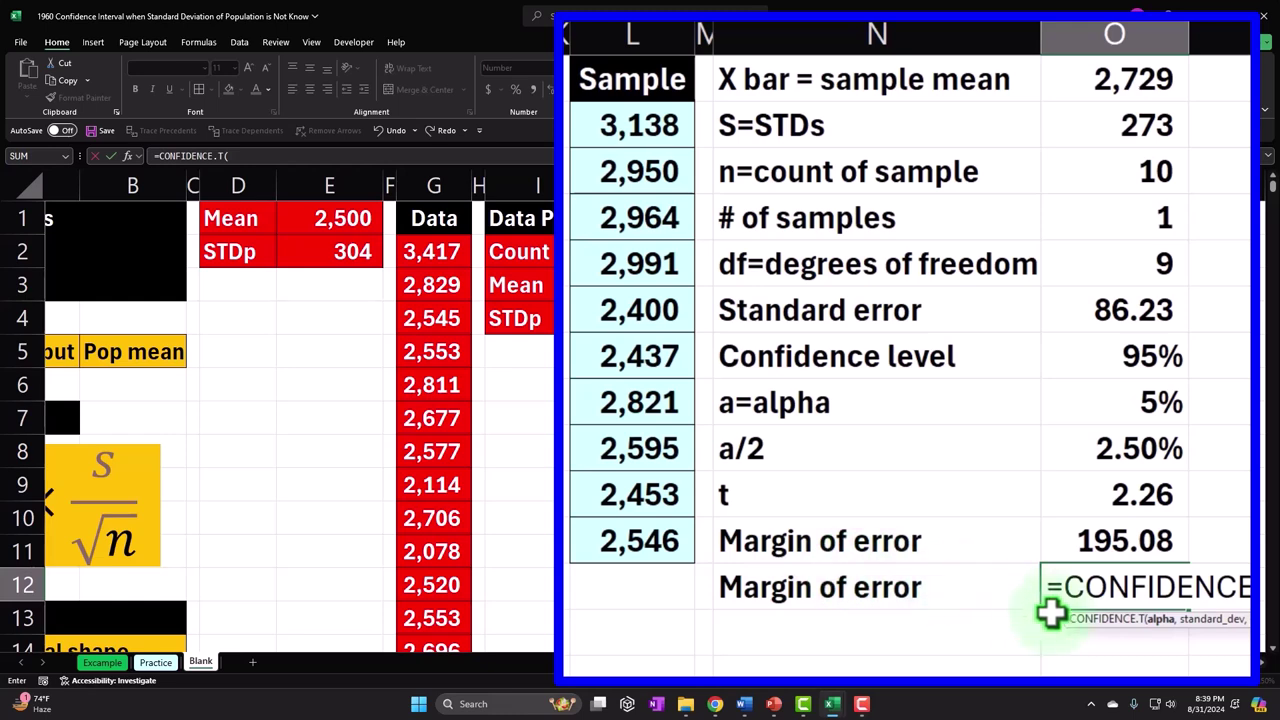
{"action": "left_click", "coordinate": [1143, 405]}
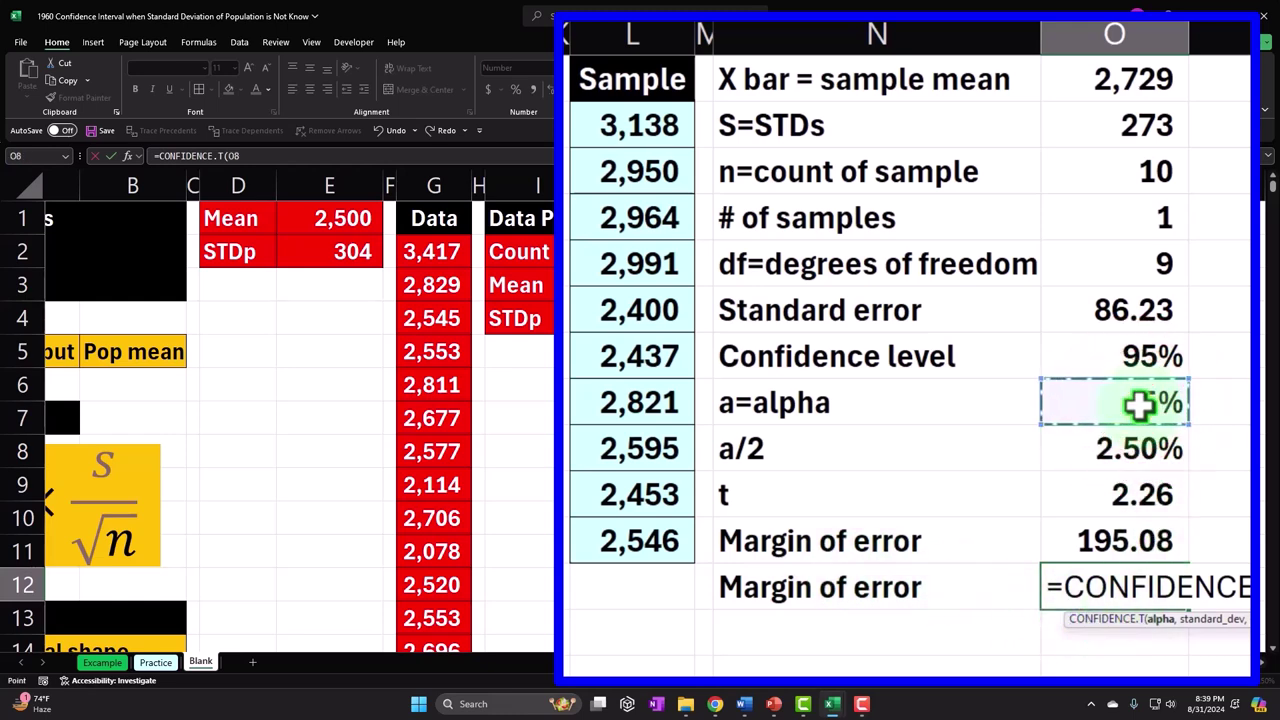
{"action": "type", "text": ","}
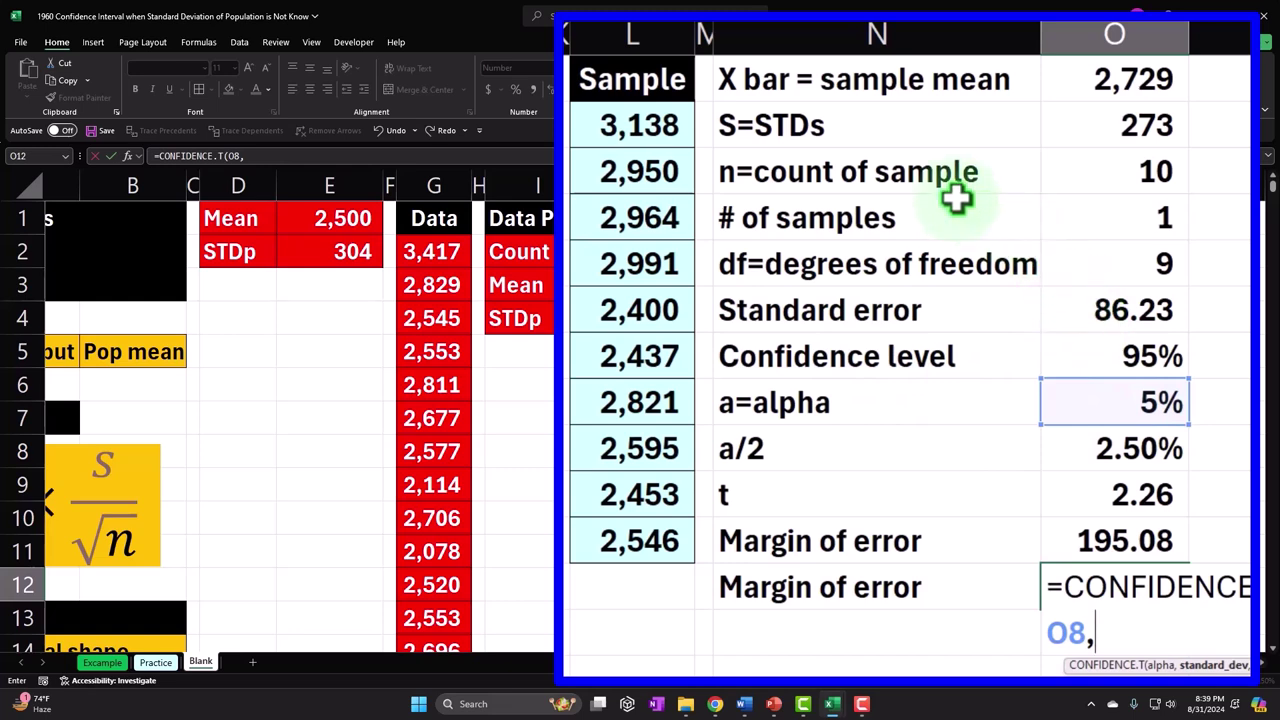
{"action": "left_click", "coordinate": [1120, 124]}
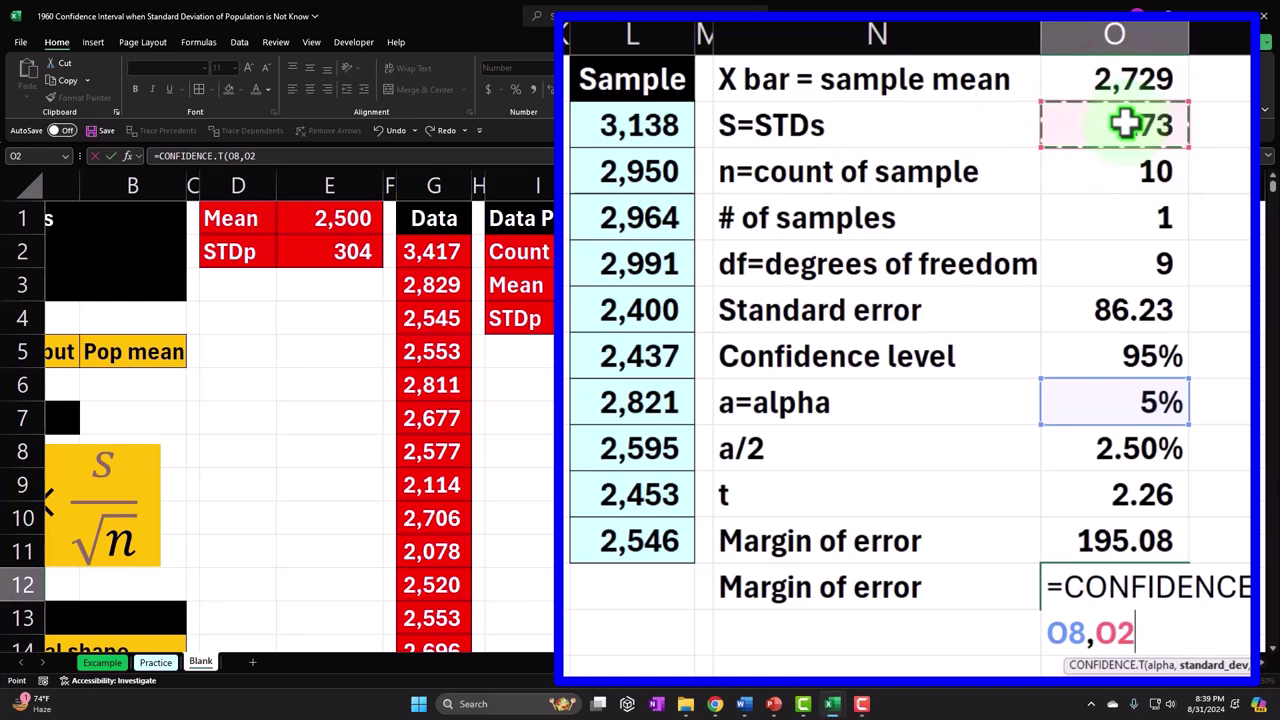
{"action": "type", "text": ","}
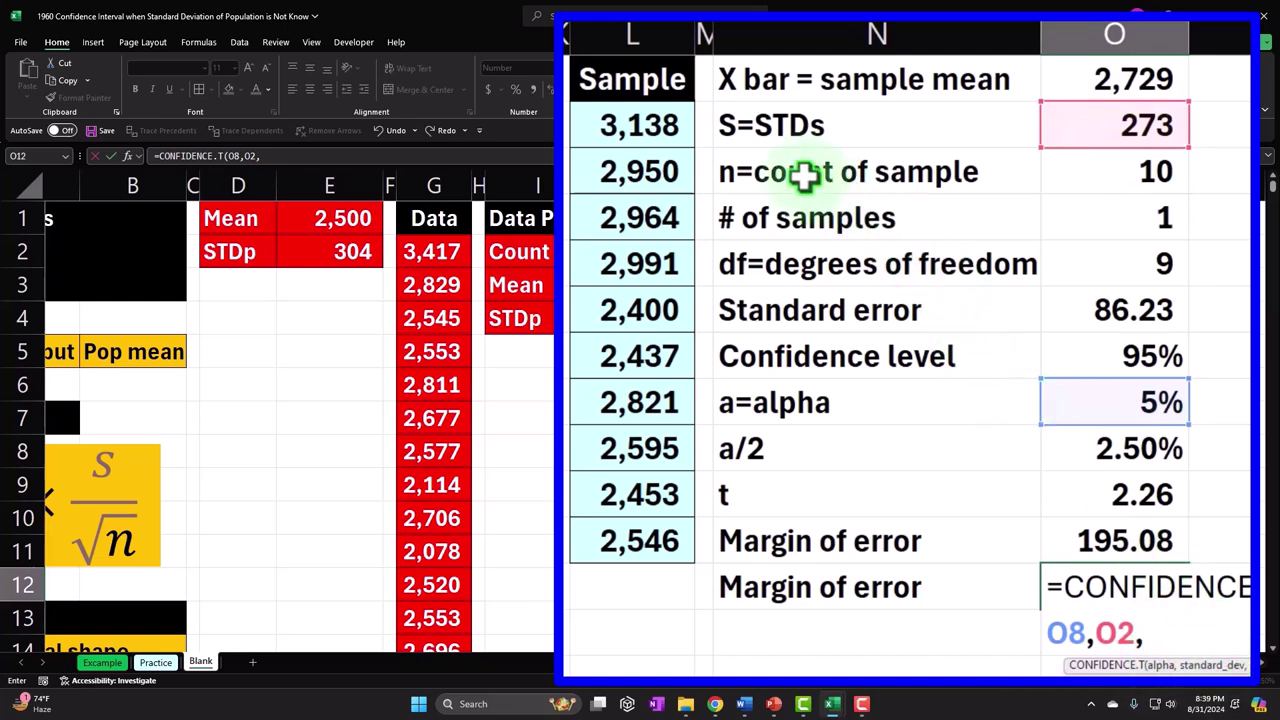
{"action": "left_click", "coordinate": [1108, 175]}
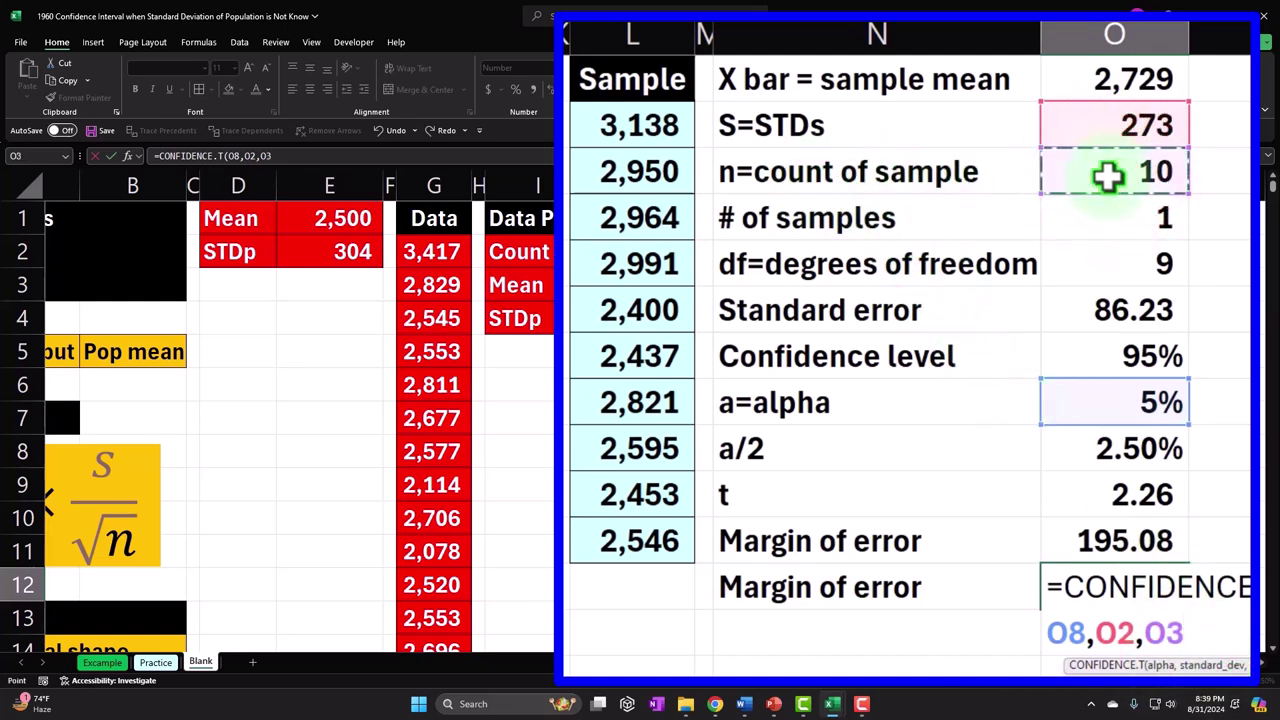
{"action": "key", "text": "Return"}
Show the CONFIDENCE.T margin of error with two decimals, 191.53.
{"action": "key", "text": "Up"}
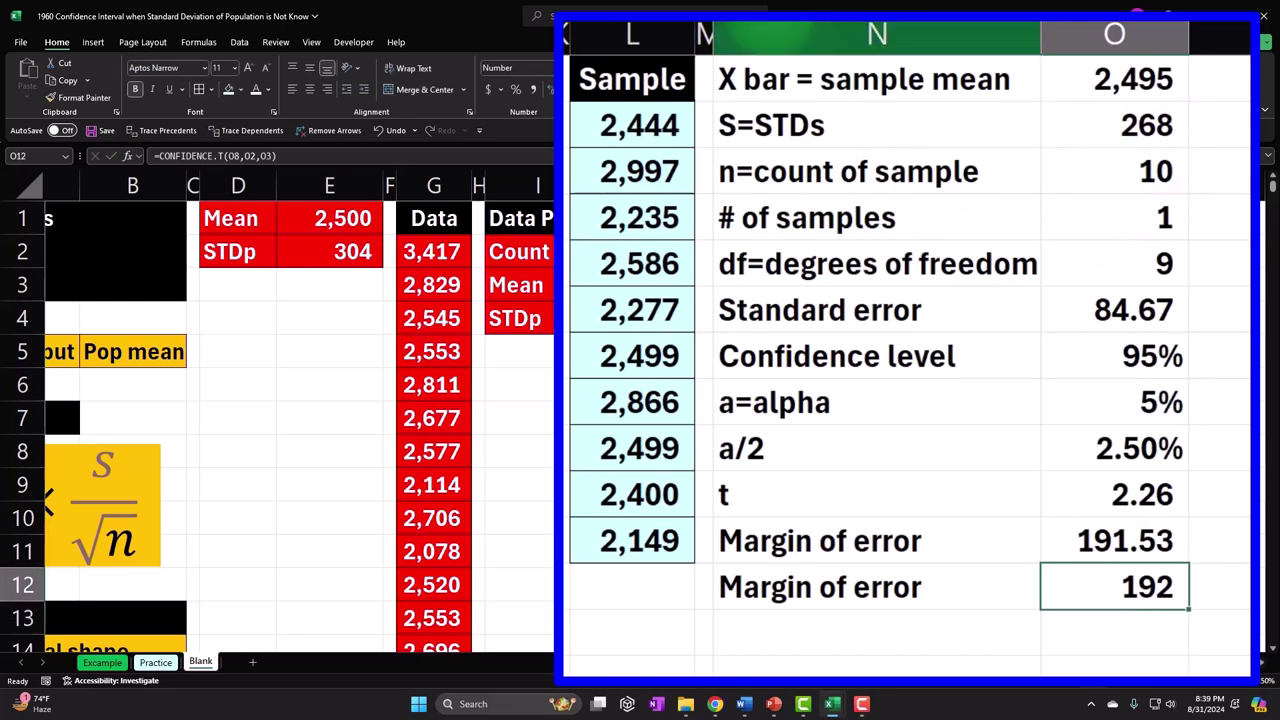
{"action": "left_click", "coordinate": [545, 89]}
{"action": "left_click", "coordinate": [545, 89]}
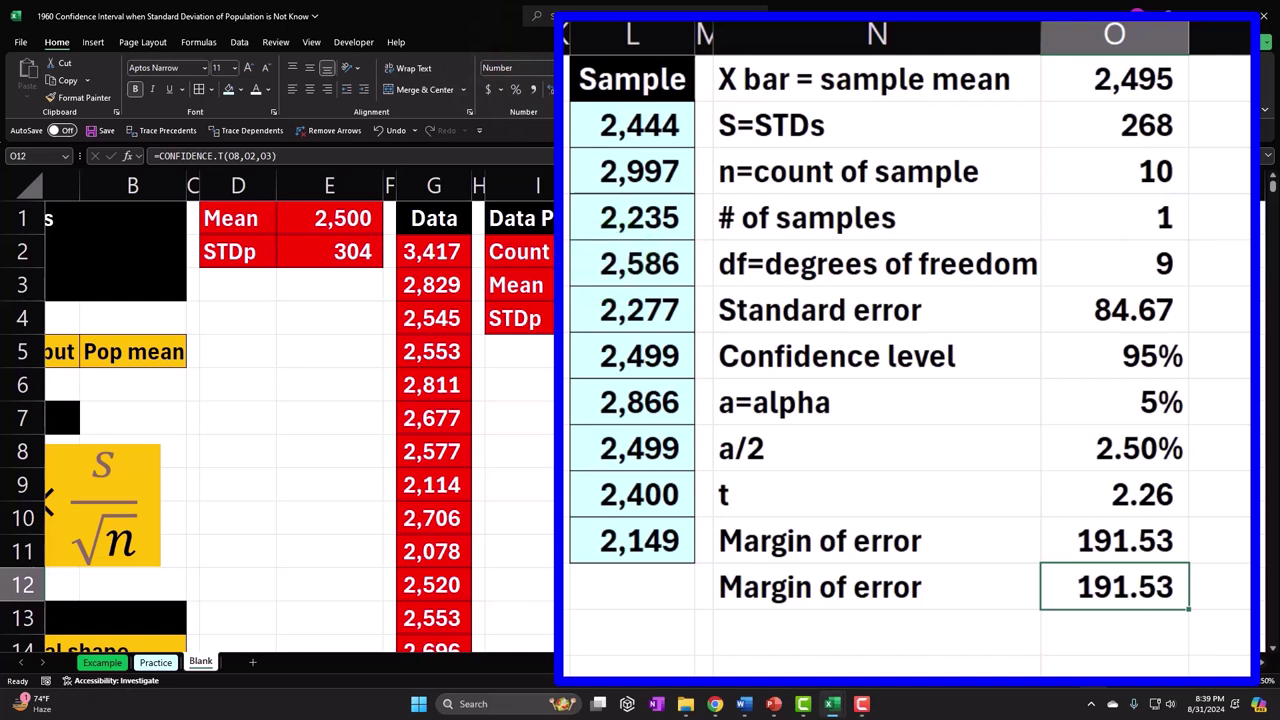
{"action": "left_click", "coordinate": [613, 262]}
{"action": "left_click", "coordinate": [700, 491]}
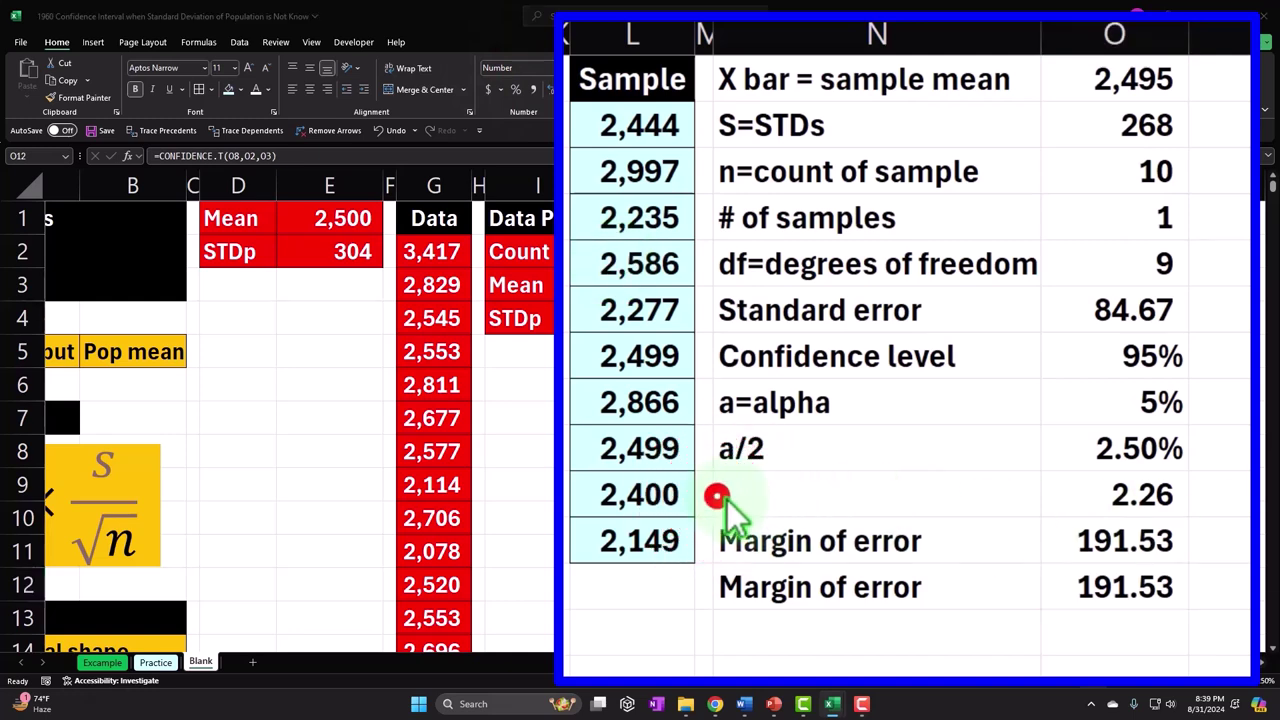
{"action": "left_click", "coordinate": [830, 645]}
{"action": "left_click", "coordinate": [800, 628]}
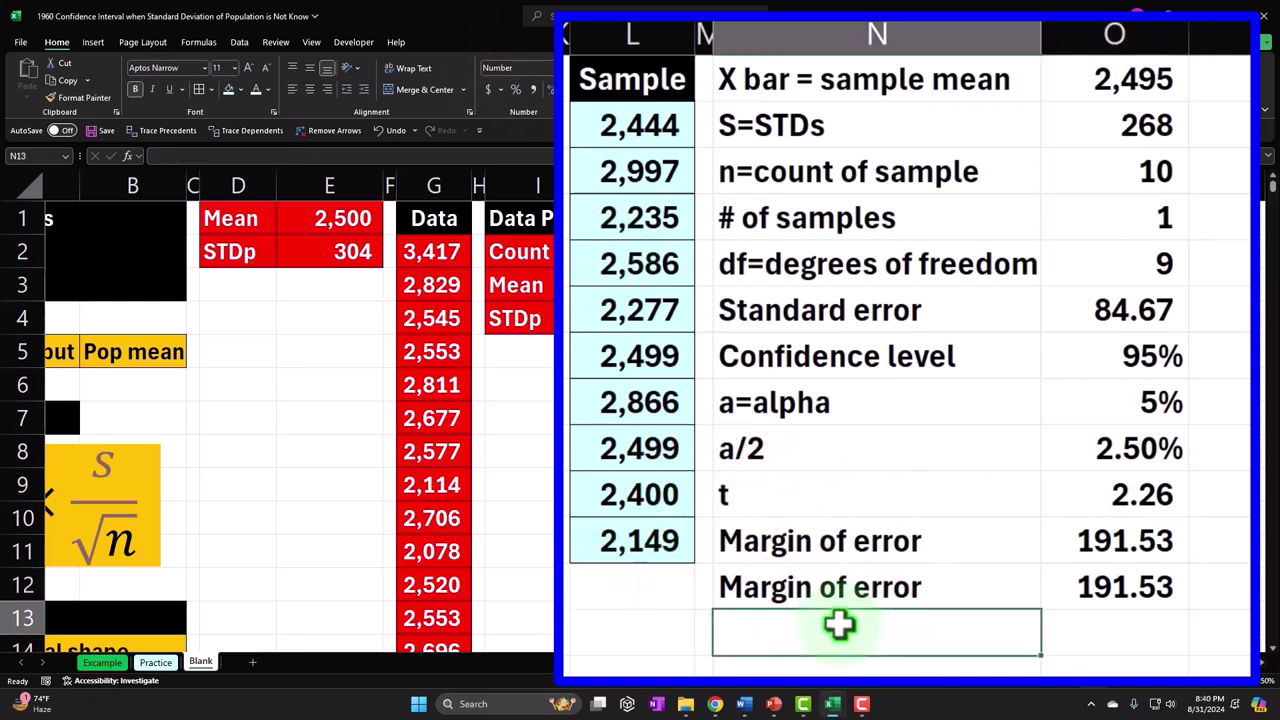
Add 'Lower Xbar' and 'Upper Xbar' labels below the margin rows, checking the Excample sheet.
{"action": "type", "text": "Lower"}
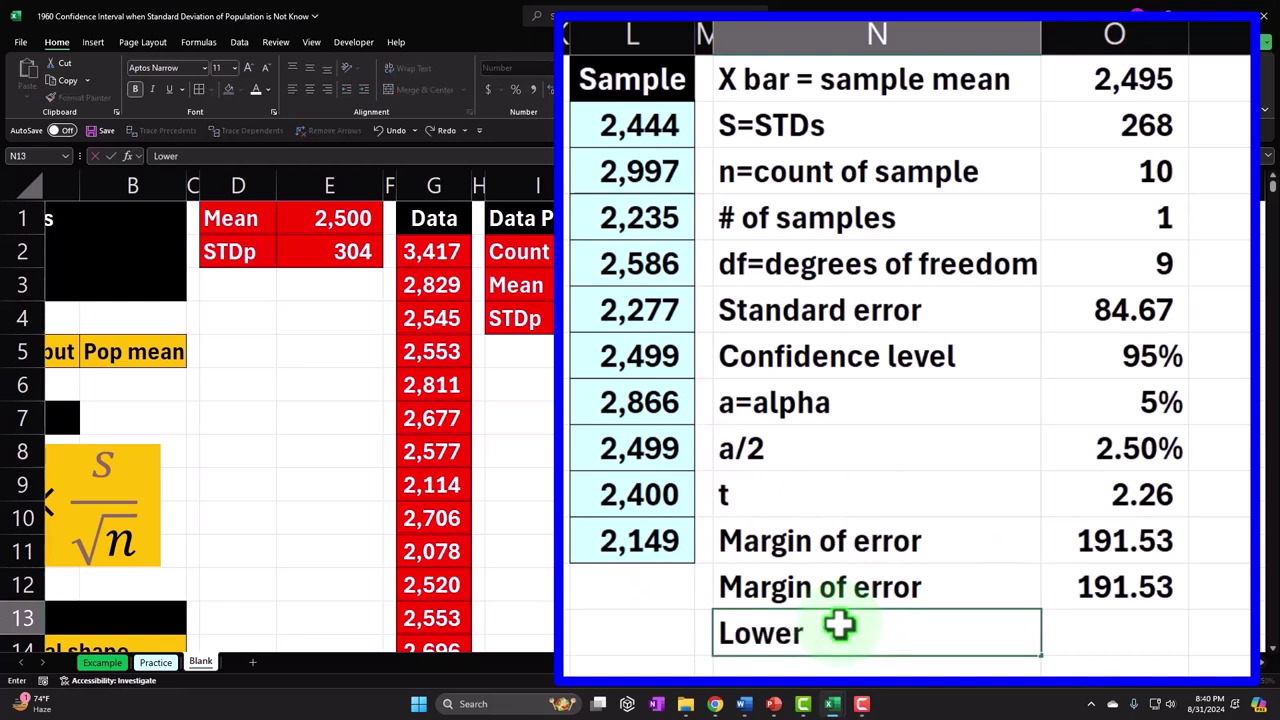
{"action": "type", "text": " Xbar"}
{"action": "key", "text": "Return"}
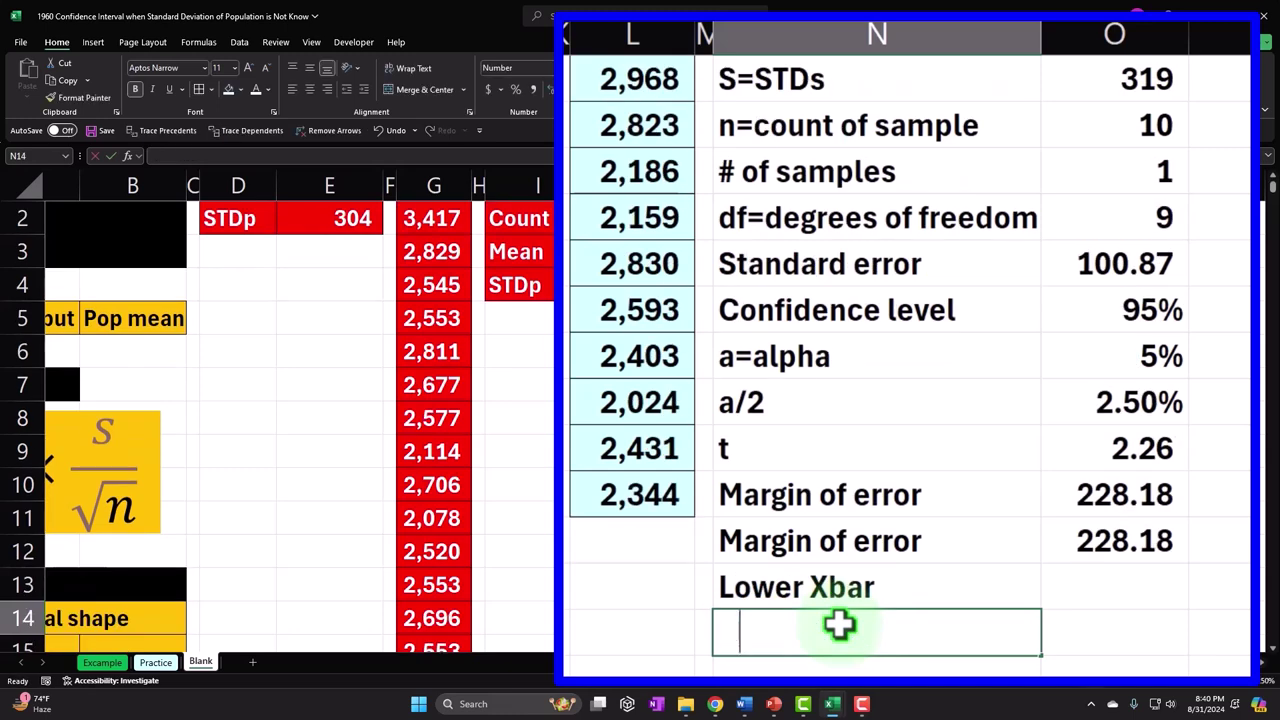
{"action": "type", "text": "Upper"}
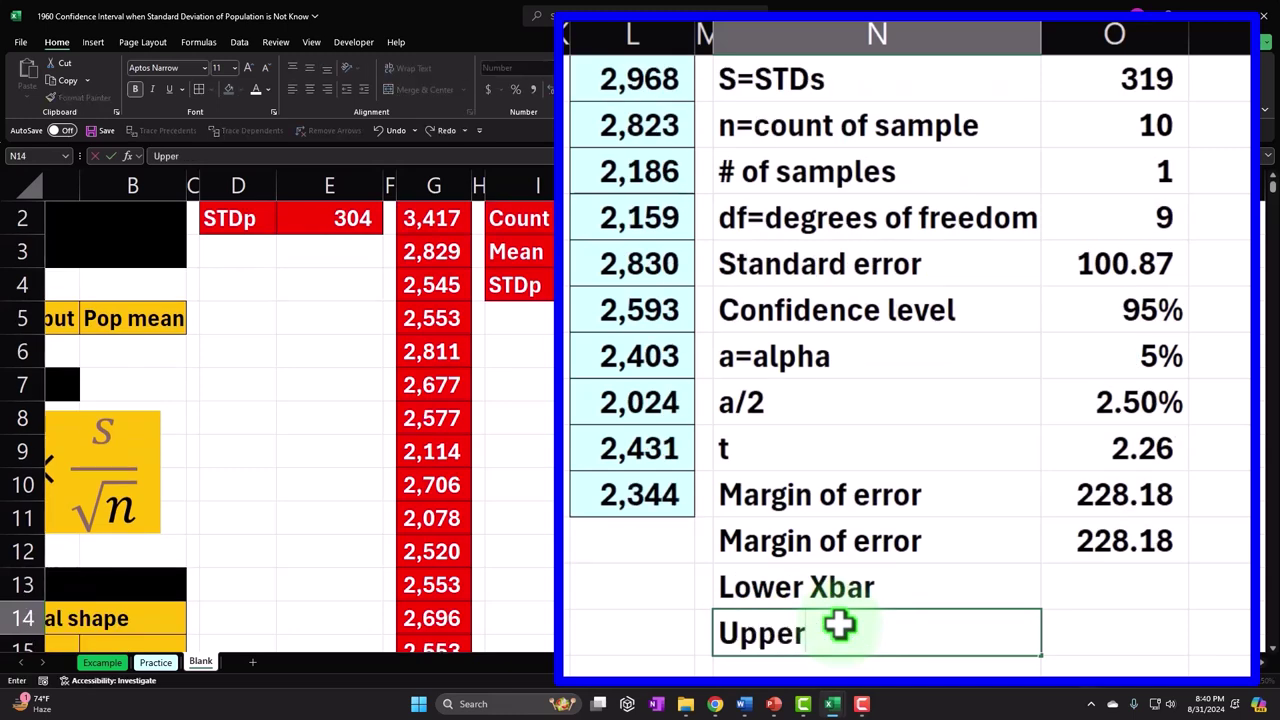
{"action": "type", "text": " Xbar"}
{"action": "key", "text": "Tab"}
{"action": "key", "text": "Up"}
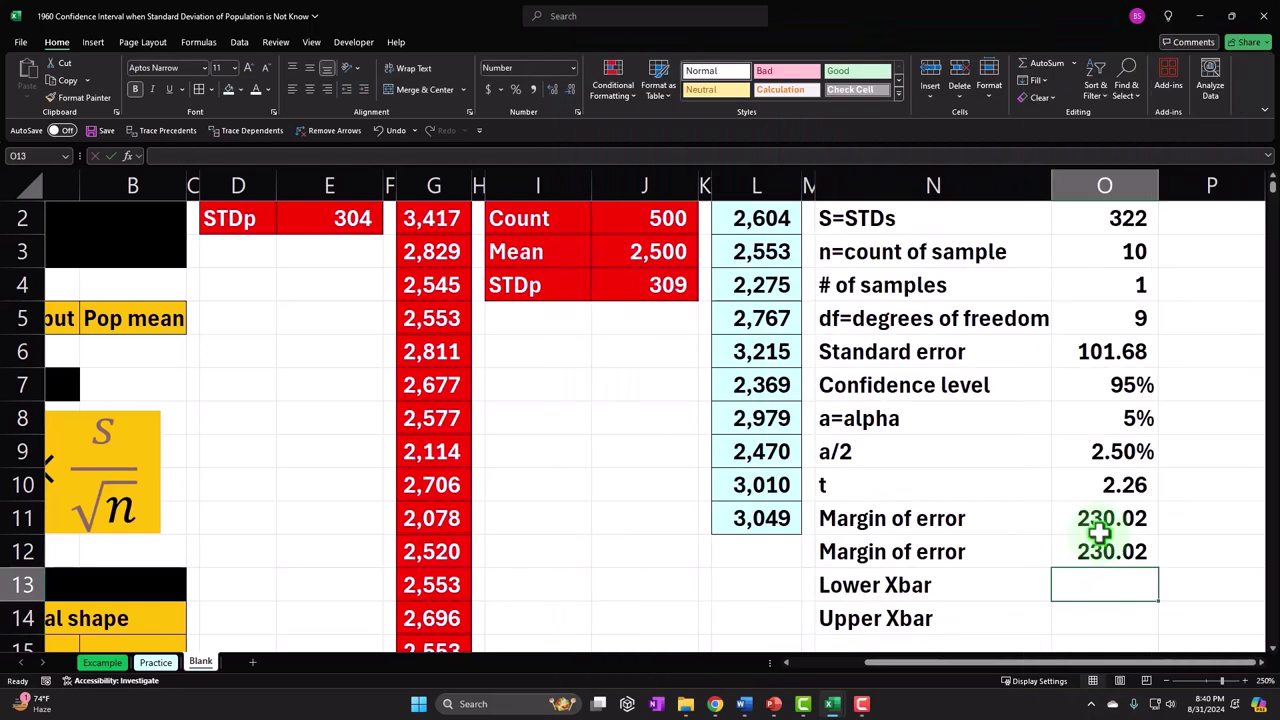
{"action": "left_click", "coordinate": [102, 662]}
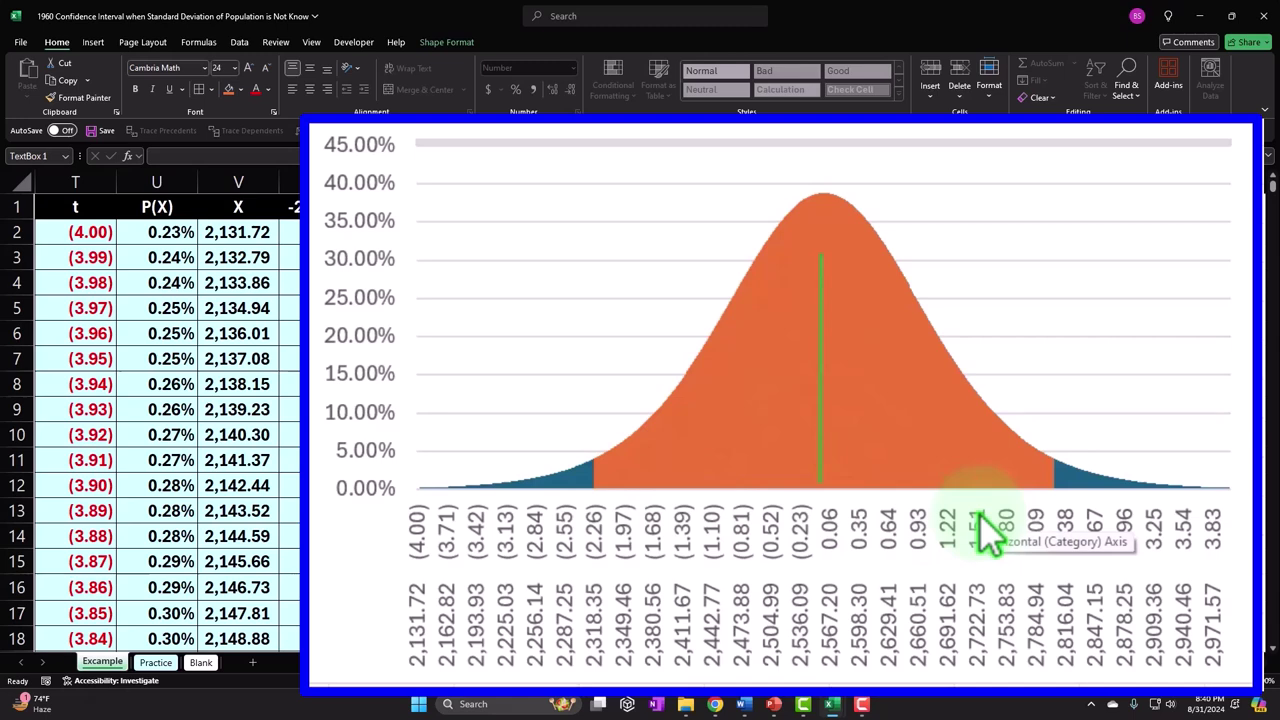
{"action": "left_click", "coordinate": [200, 662]}
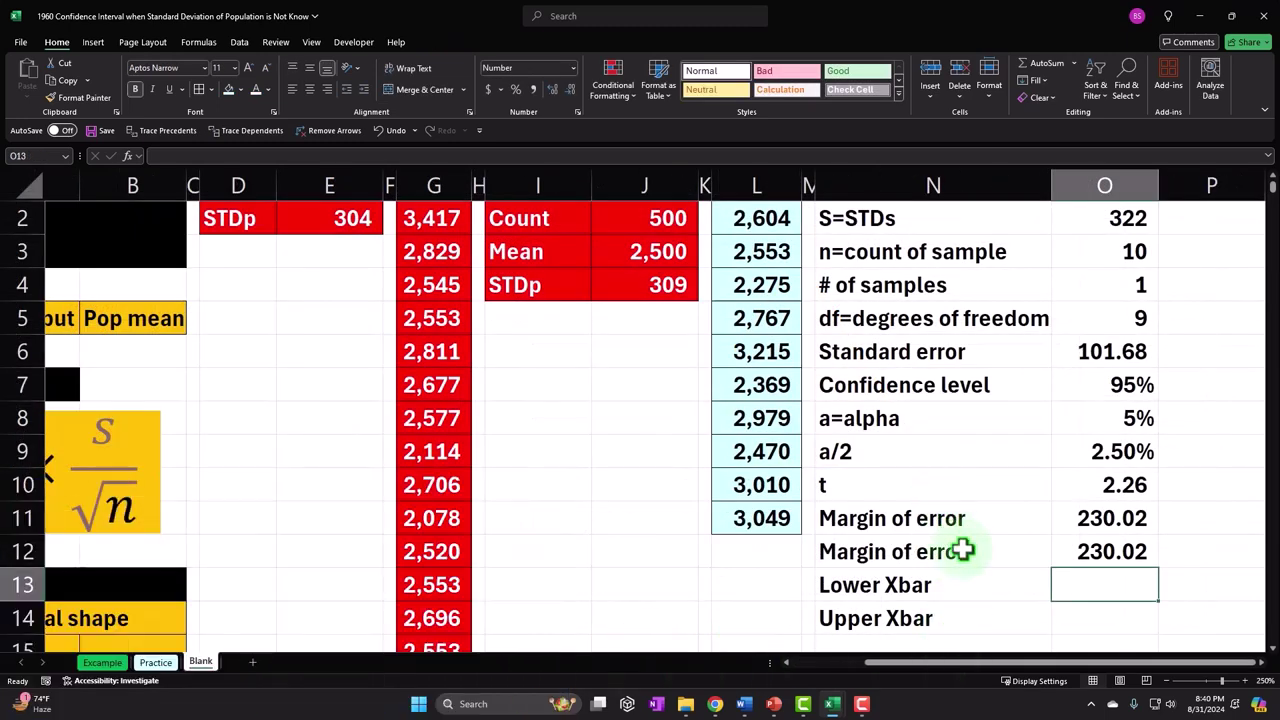
Compute Lower Xbar in O13 as =O1-O11.
{"action": "type", "text": "="}
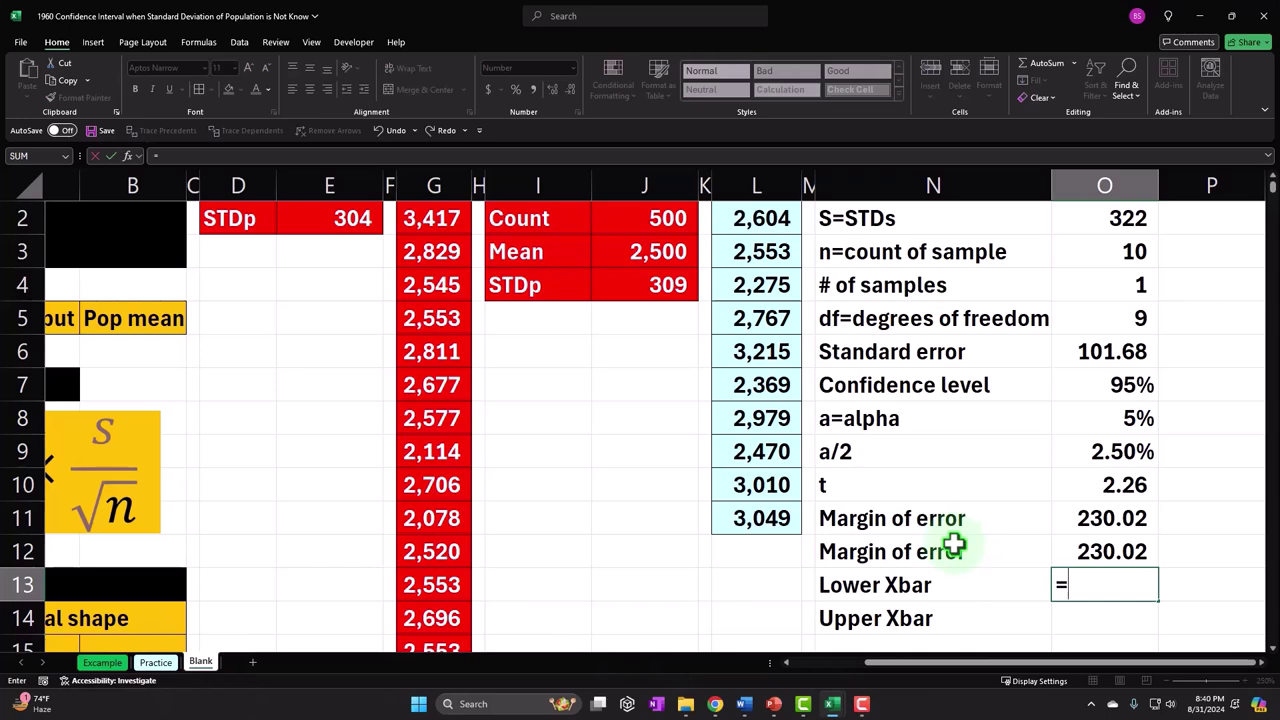
{"action": "key", "text": "Up"}
{"action": "key", "text": "Up"}
{"action": "key", "text": "ctrl+Up"}
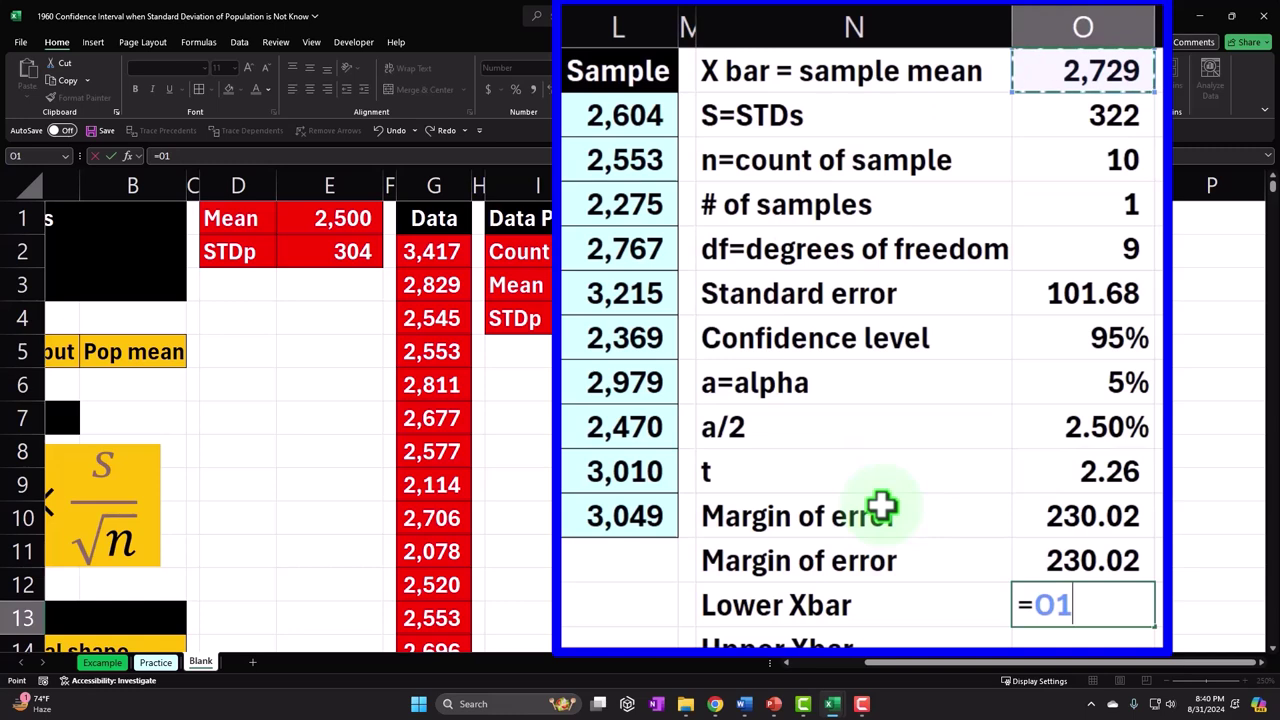
{"action": "type", "text": "-"}
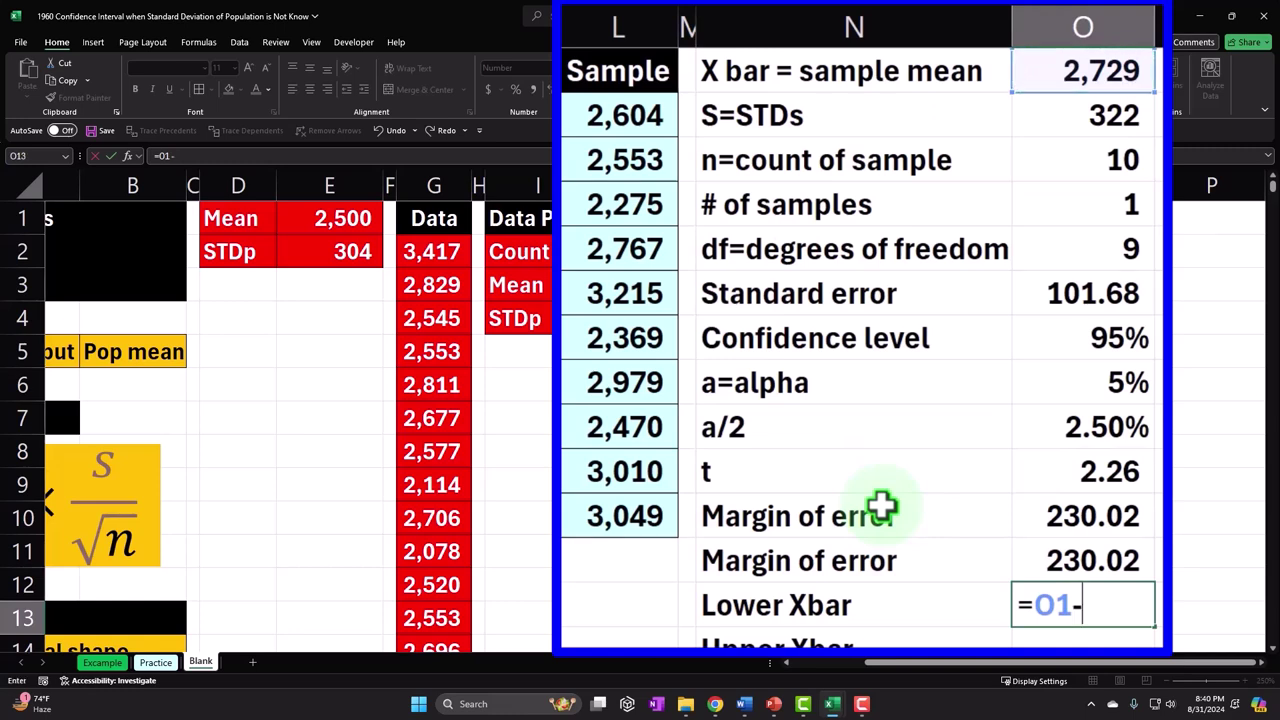
{"action": "scroll", "coordinate": [986, 596], "scroll_direction": "down", "scroll_amount": 1}
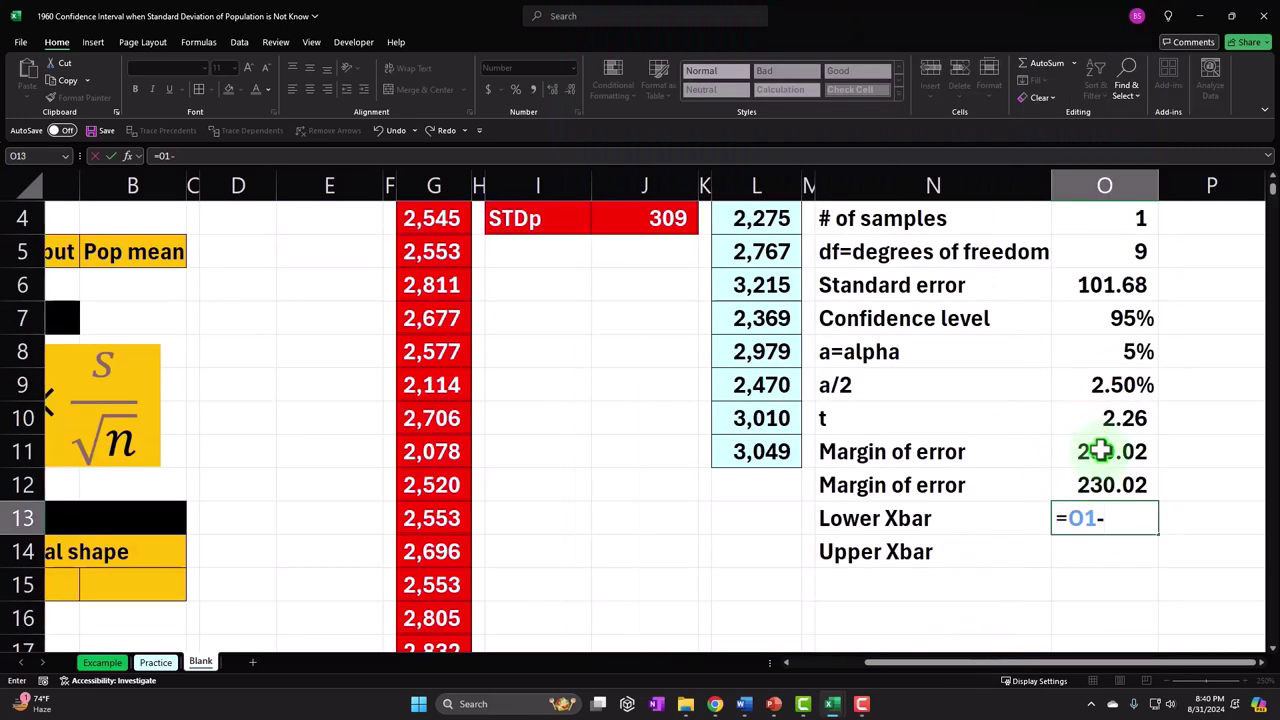
{"action": "left_click", "coordinate": [1101, 451]}
{"action": "key", "text": "Return"}
Compute Upper Xbar in O14 as =O1+O11.
{"action": "type", "text": "="}
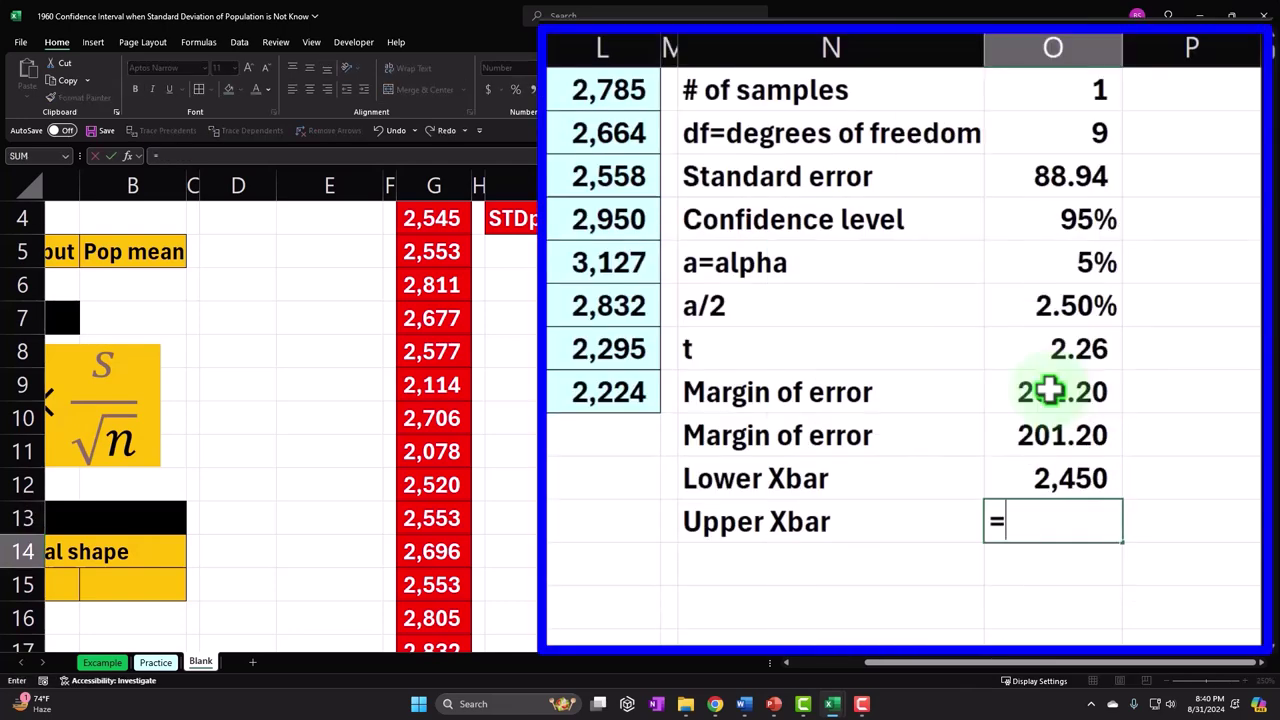
{"action": "scroll", "coordinate": [949, 474], "scroll_direction": "up", "scroll_amount": 1}
{"action": "left_click", "coordinate": [1046, 94]}
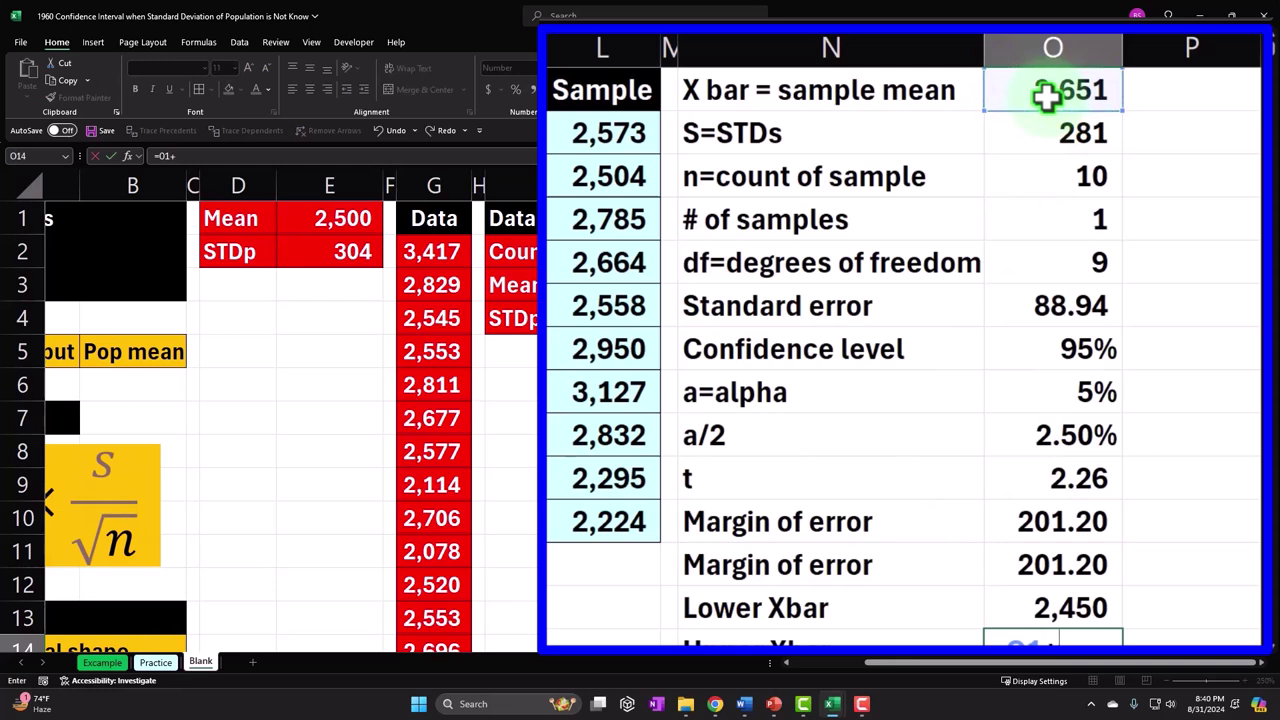
{"action": "scroll", "coordinate": [1057, 249], "scroll_direction": "down", "scroll_amount": 1}
{"action": "left_click", "coordinate": [1069, 385]}
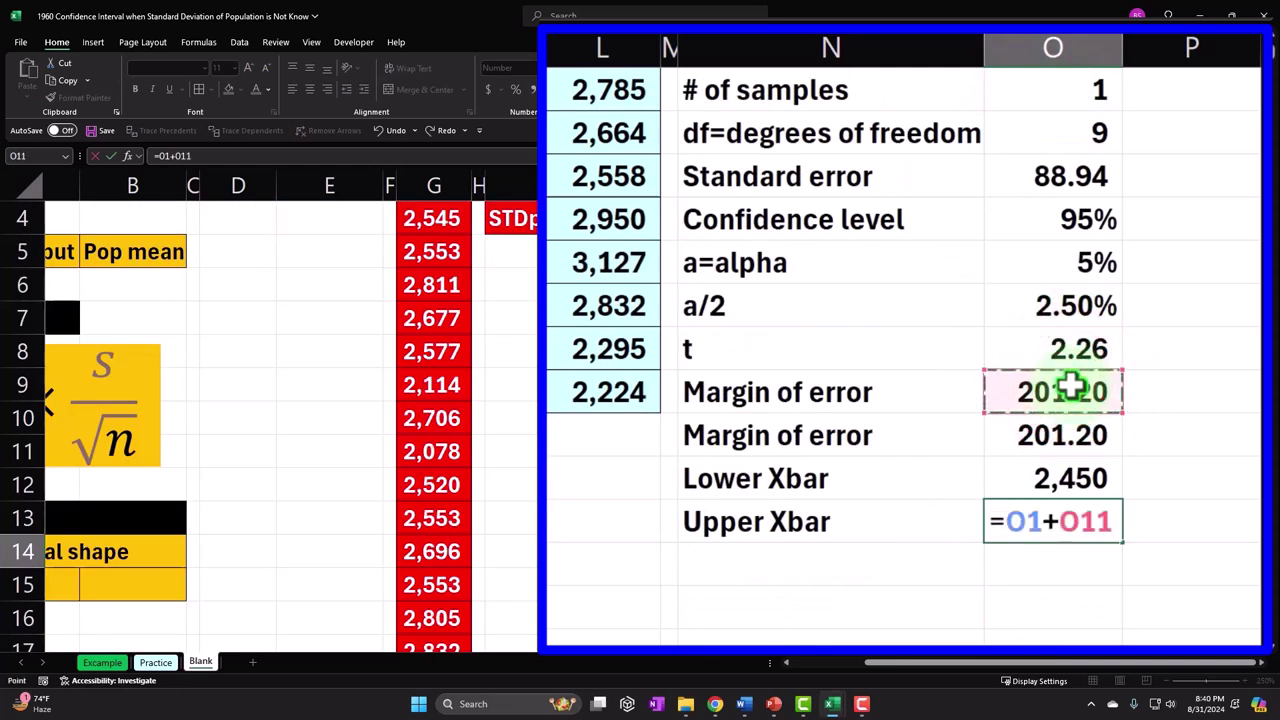
{"action": "key", "text": "Return"}
{"action": "key", "text": "Up"}
{"action": "key", "text": "Up"}
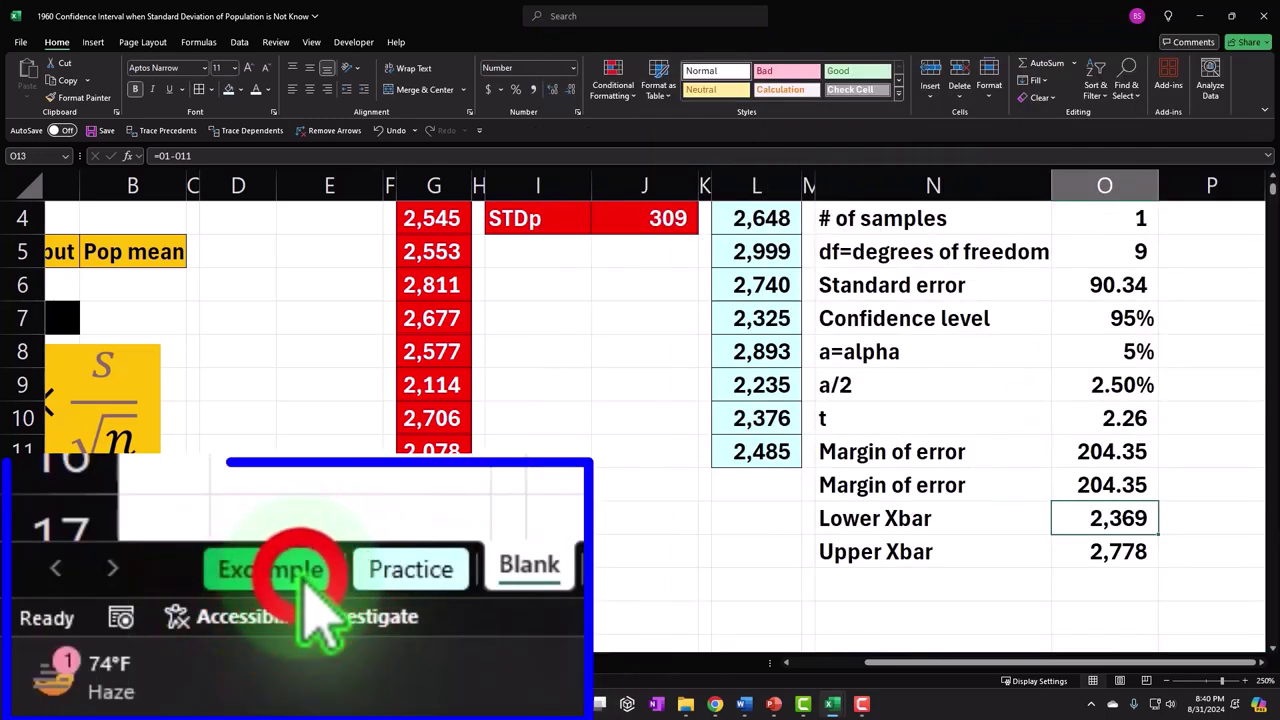
{"action": "left_click", "coordinate": [110, 664]}
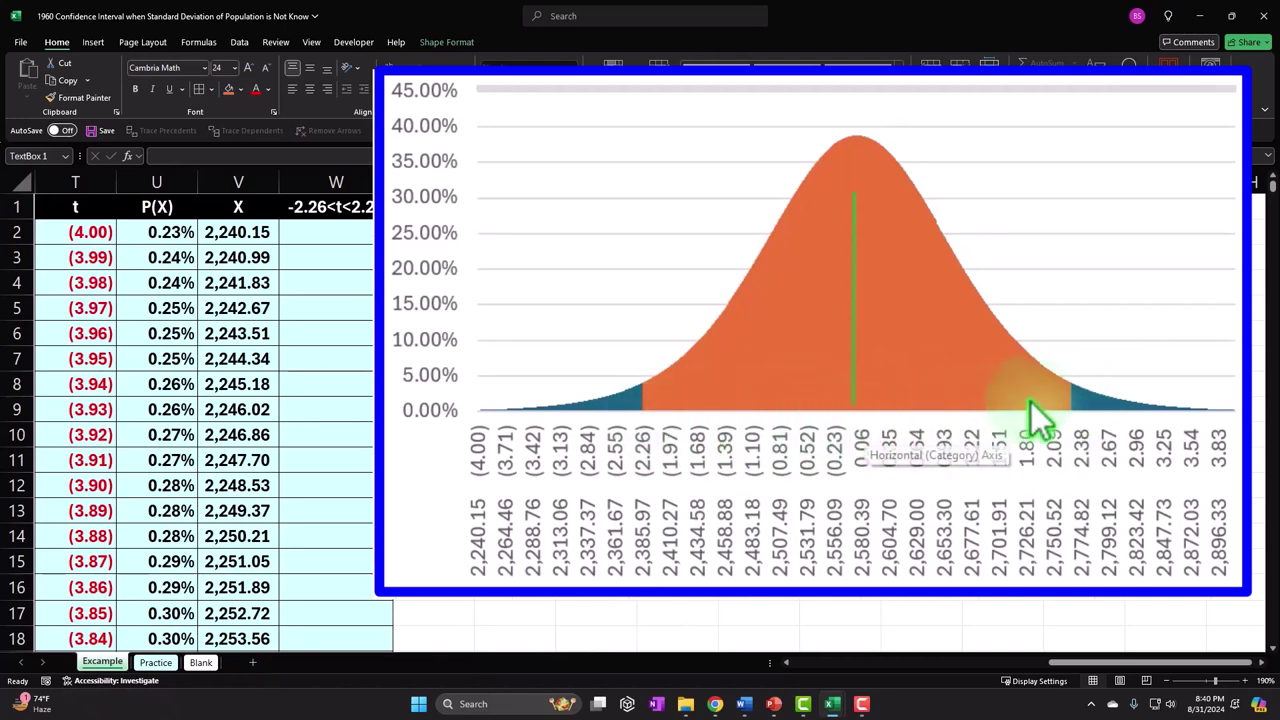
{"action": "mouse_move", "coordinate": [1083, 401]}
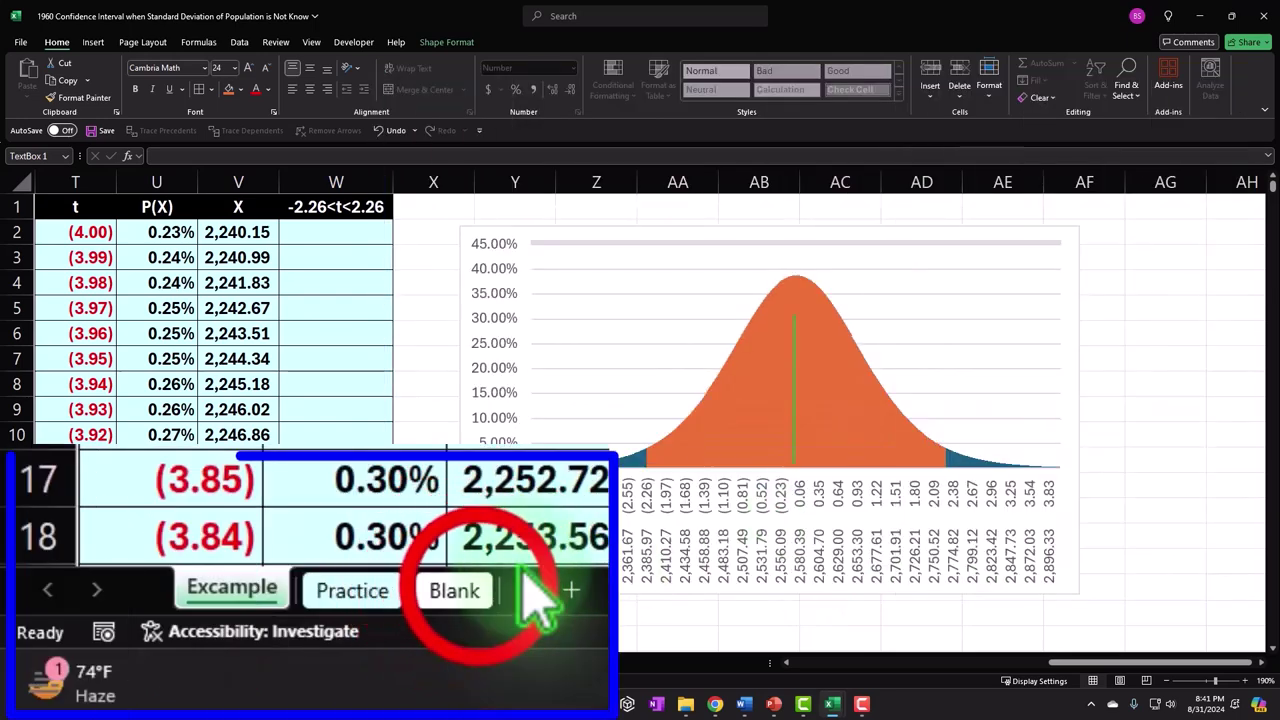
{"action": "left_click", "coordinate": [470, 590]}
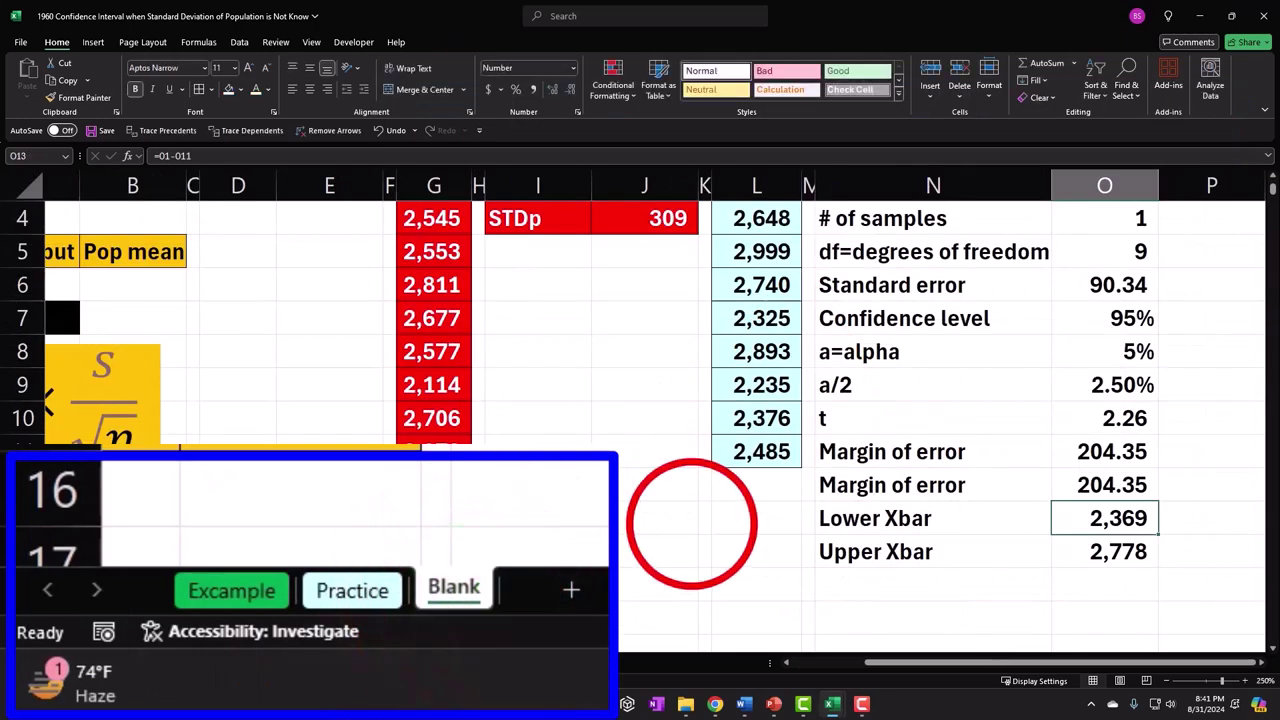
{"action": "left_click", "coordinate": [691, 523]}
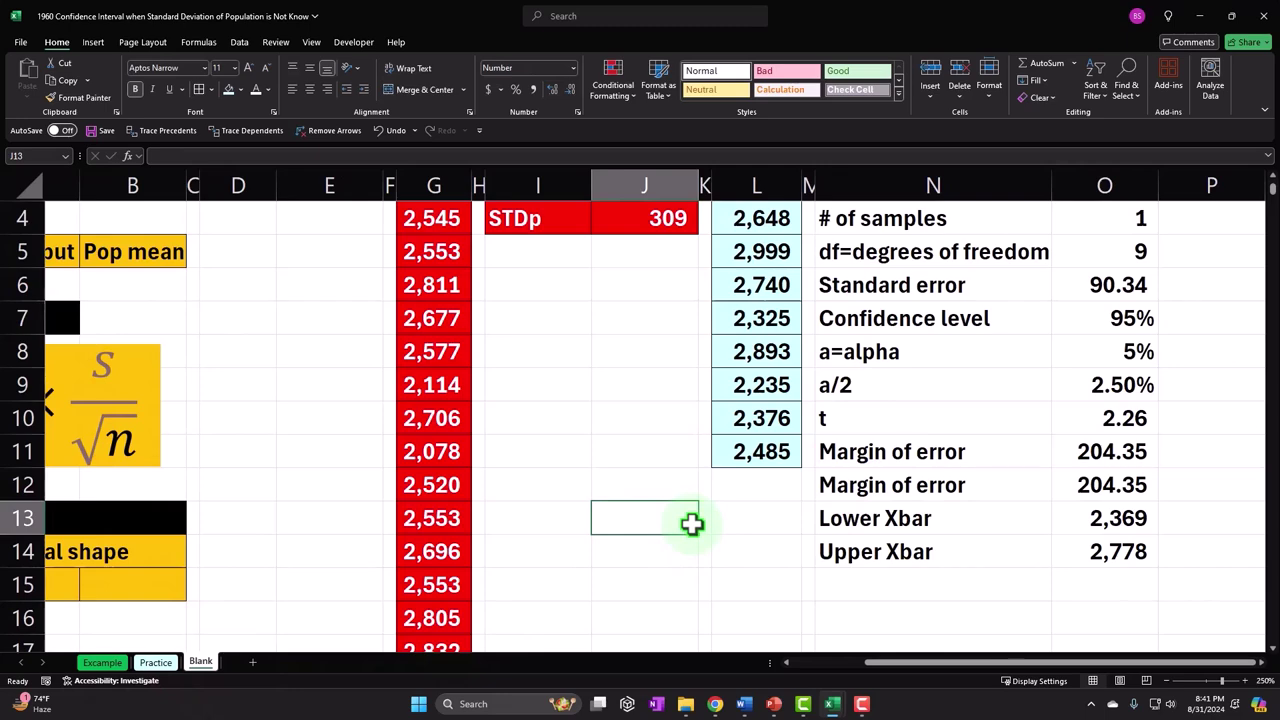
Select the confidence-interval statistics table in N1:O14.
{"action": "scroll", "coordinate": [691, 523], "scroll_direction": "up", "scroll_amount": 1}
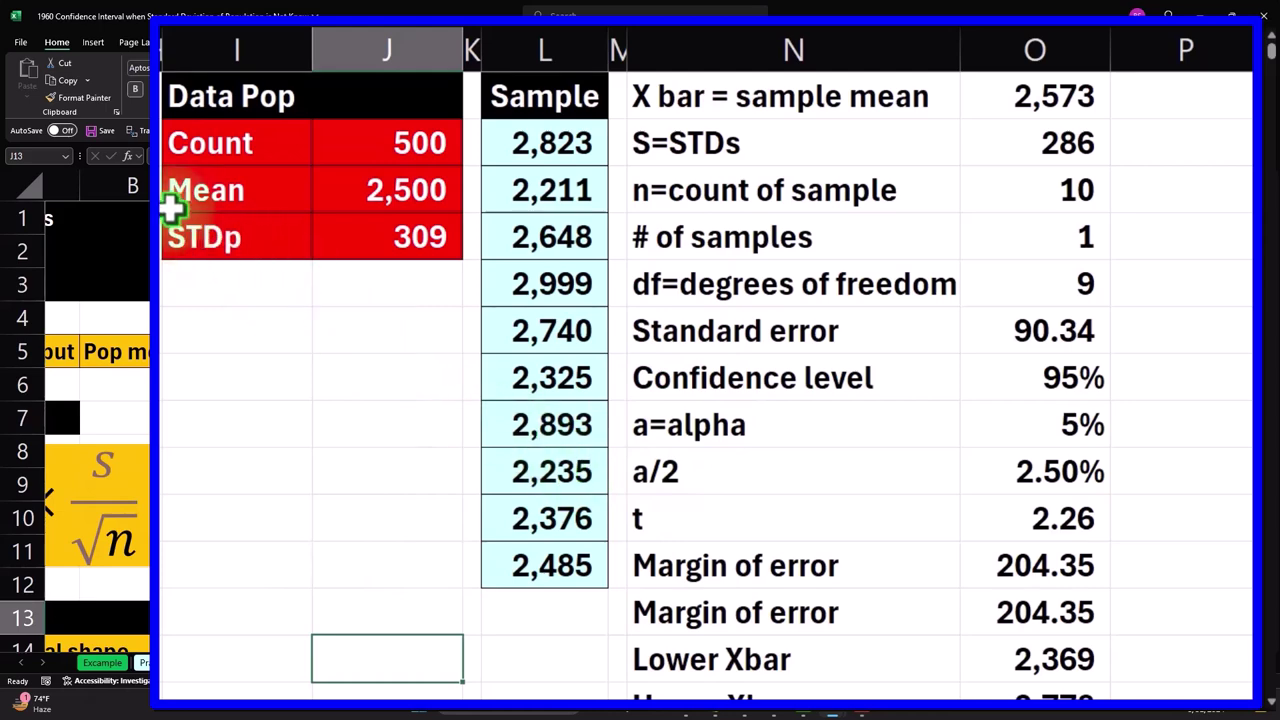
{"action": "left_click", "coordinate": [392, 186]}
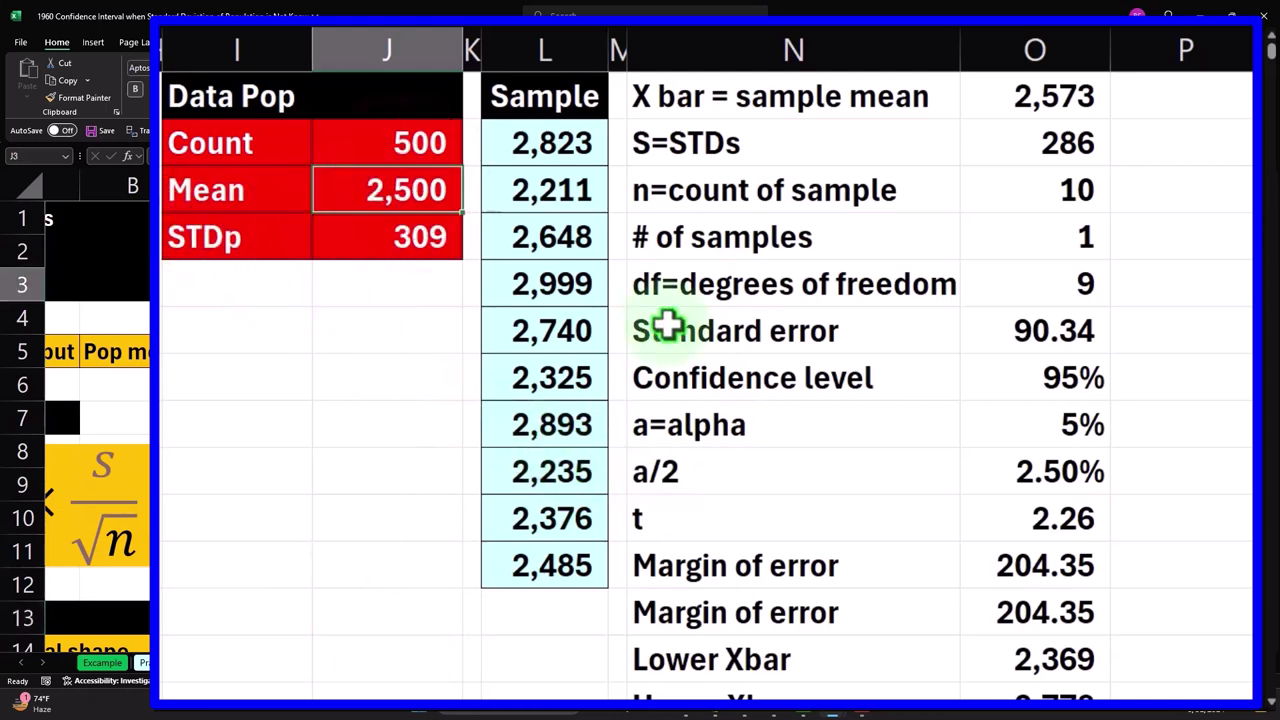
{"action": "scroll", "coordinate": [668, 326], "scroll_direction": "down", "scroll_amount": 1}
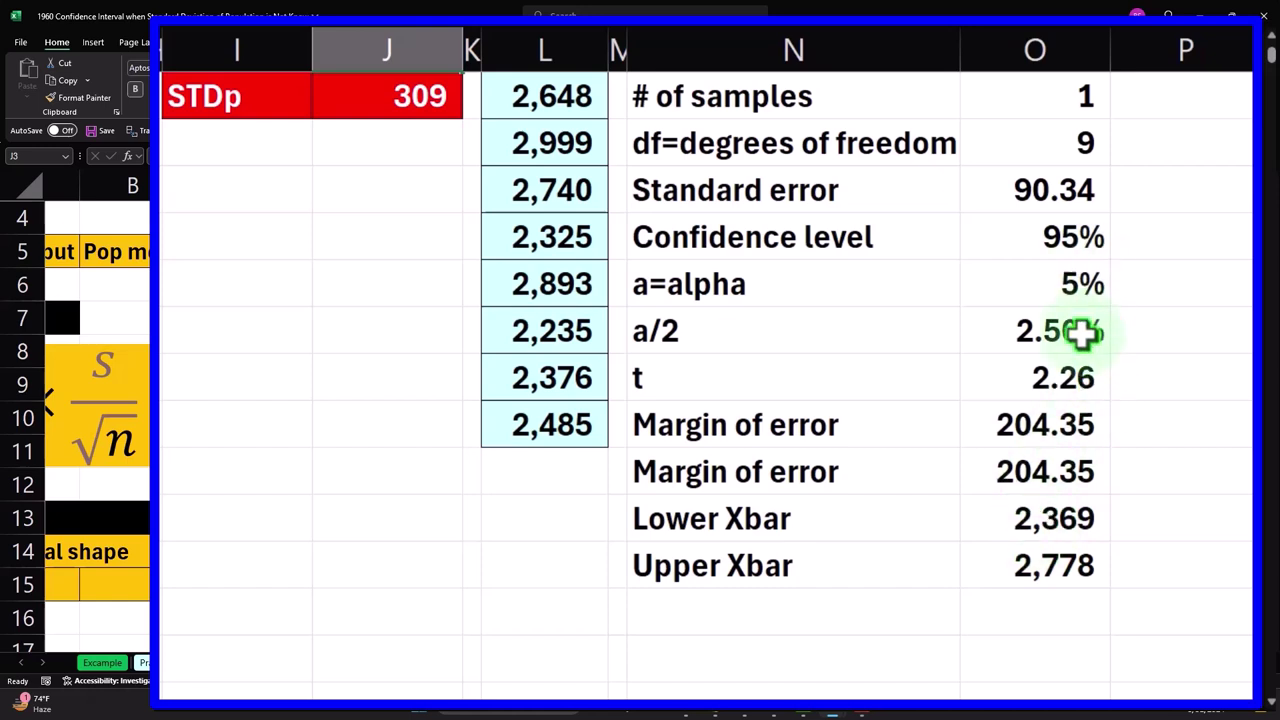
{"action": "left_click_drag", "start_coordinate": [829, 214], "coordinate": [920, 588]}
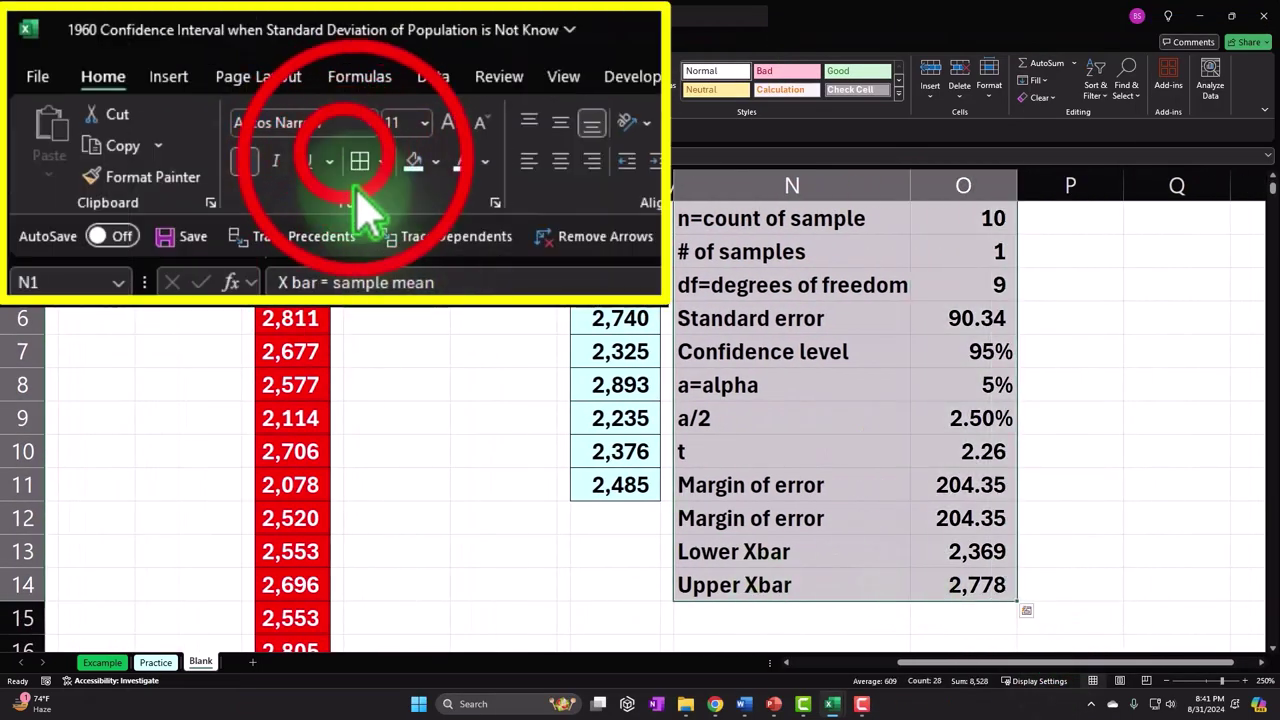
Fill N1:O14 light blue and copy column M's narrow format onto column P.
{"action": "left_click", "coordinate": [413, 162]}
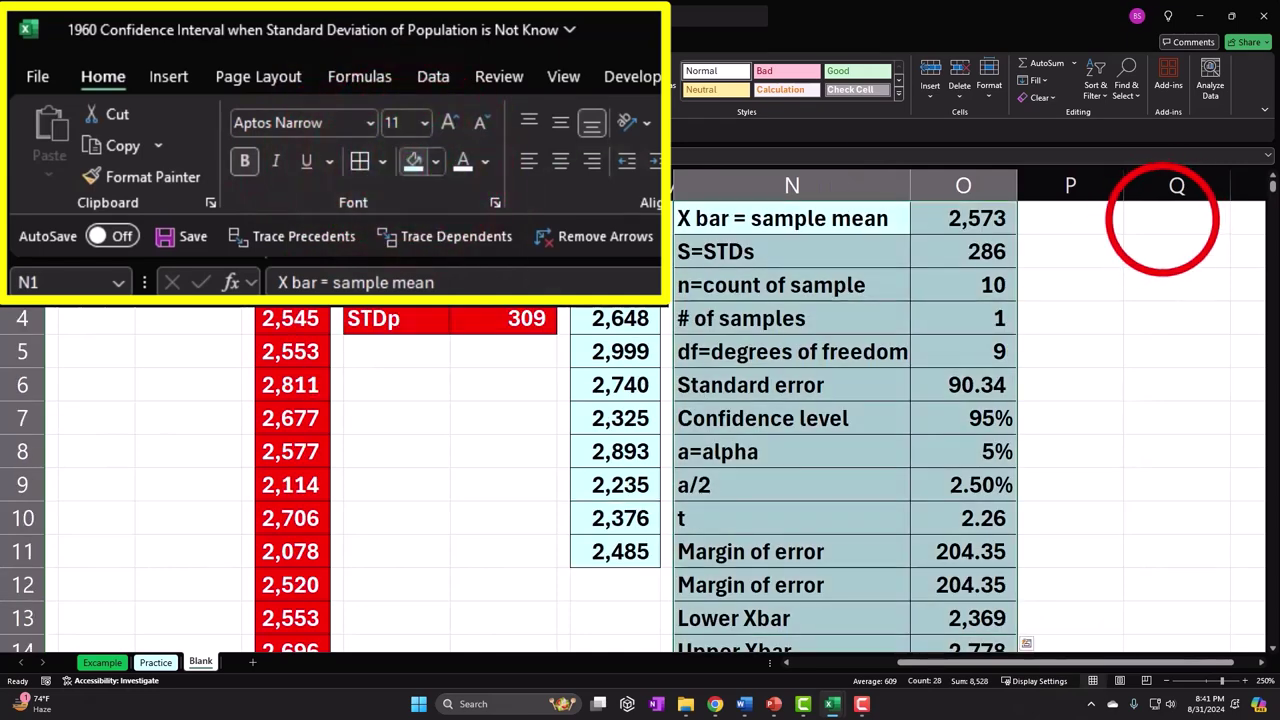
{"action": "left_click", "coordinate": [1162, 220]}
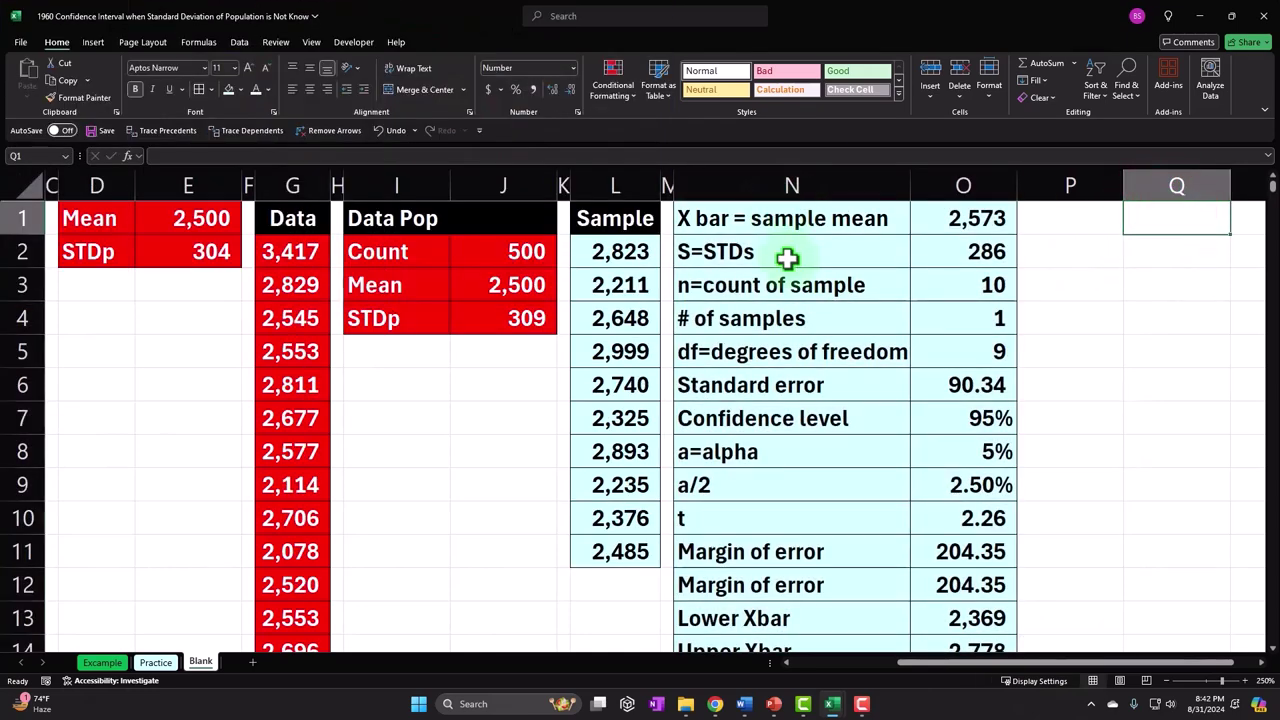
{"action": "left_click", "coordinate": [668, 186]}
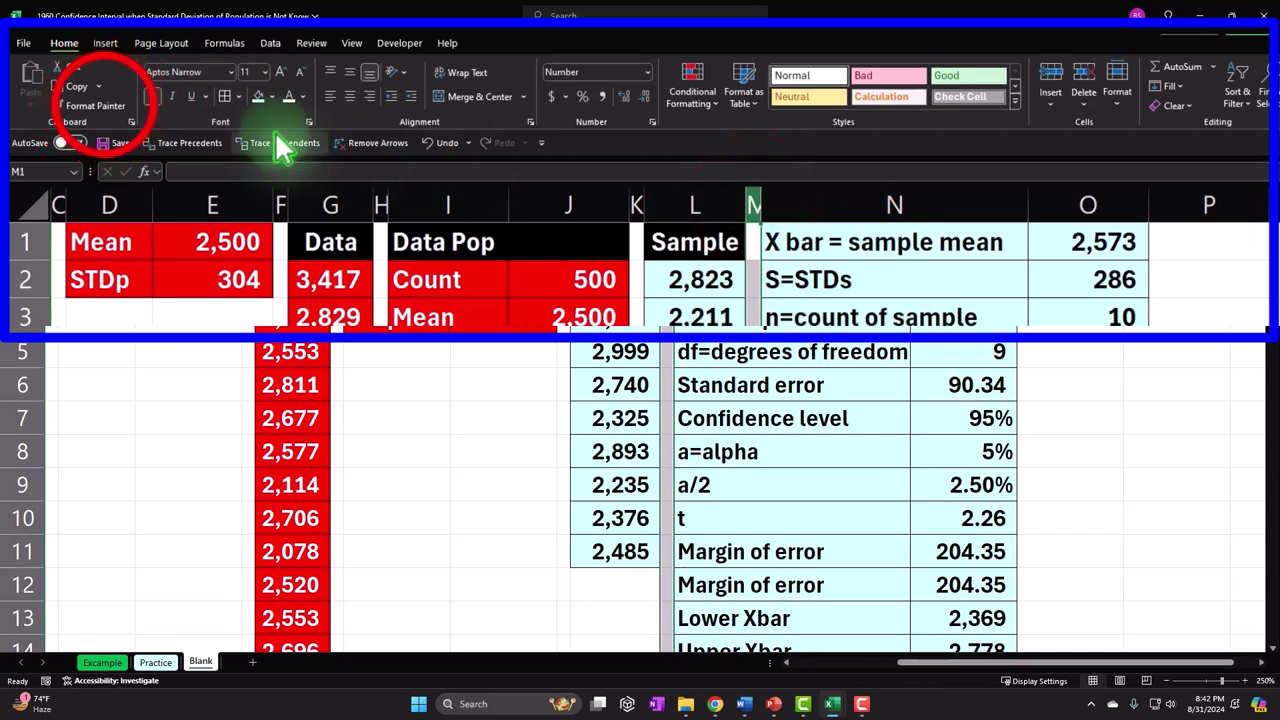
{"action": "left_click", "coordinate": [110, 110]}
{"action": "left_click", "coordinate": [1192, 205]}
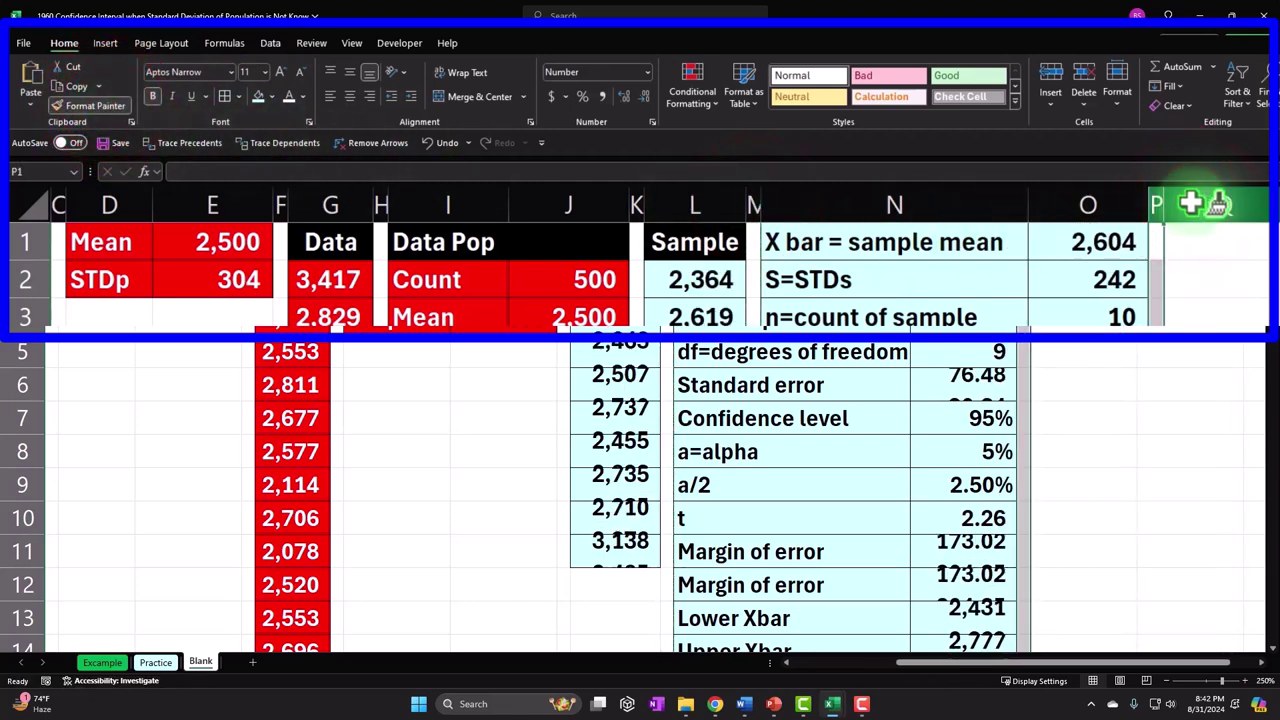
{"action": "left_click", "coordinate": [1083, 216]}
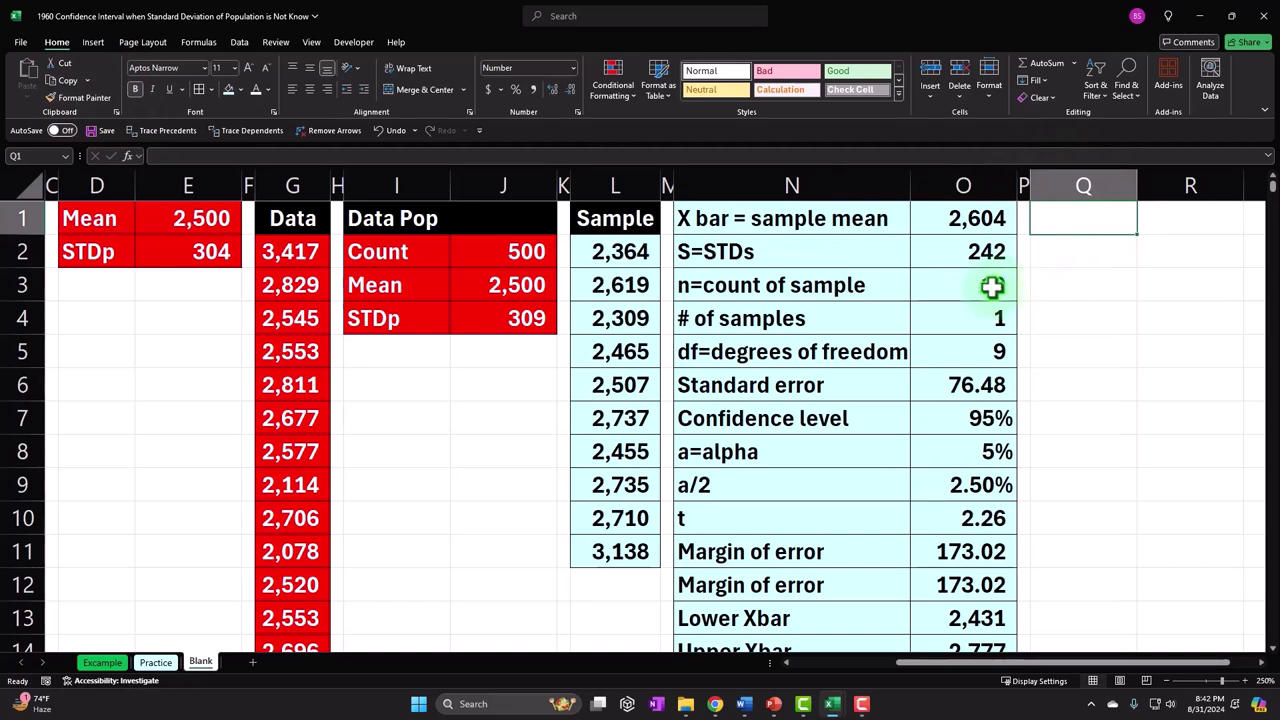
{"action": "left_click", "coordinate": [240, 42]}
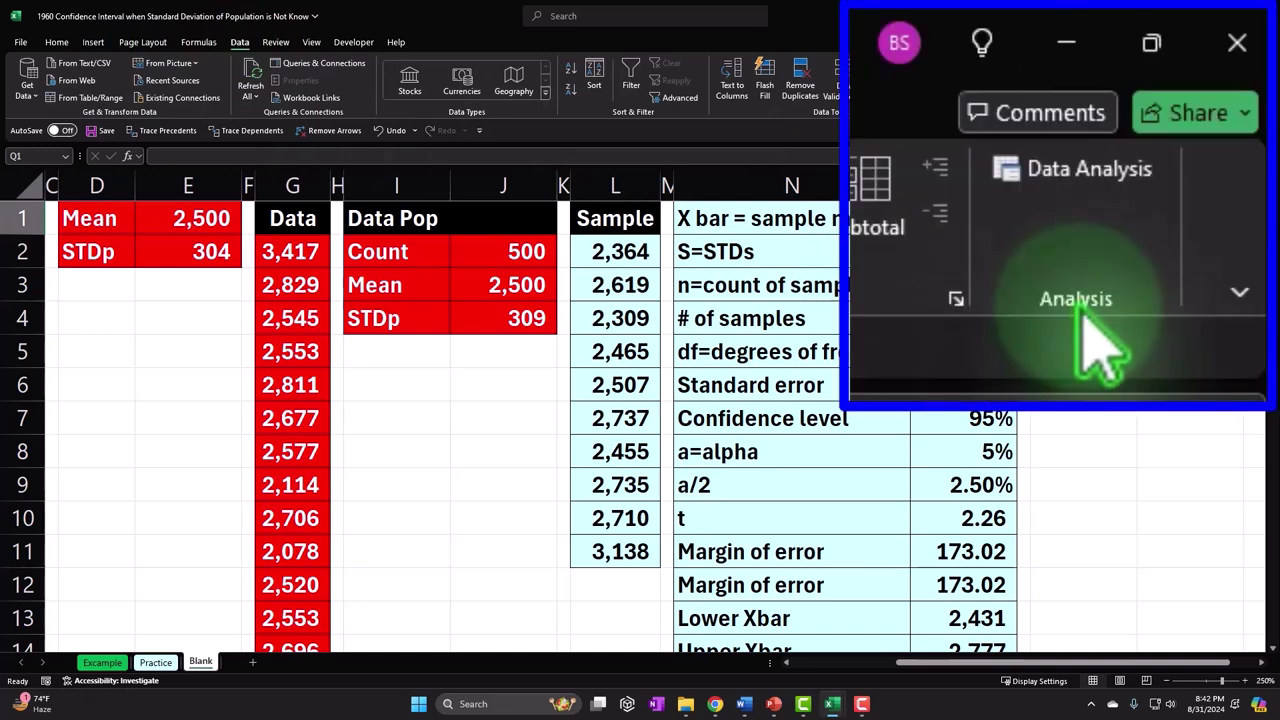
Choose Descriptive Statistics from the Data Analysis tools list.
{"action": "left_click", "coordinate": [1086, 168]}
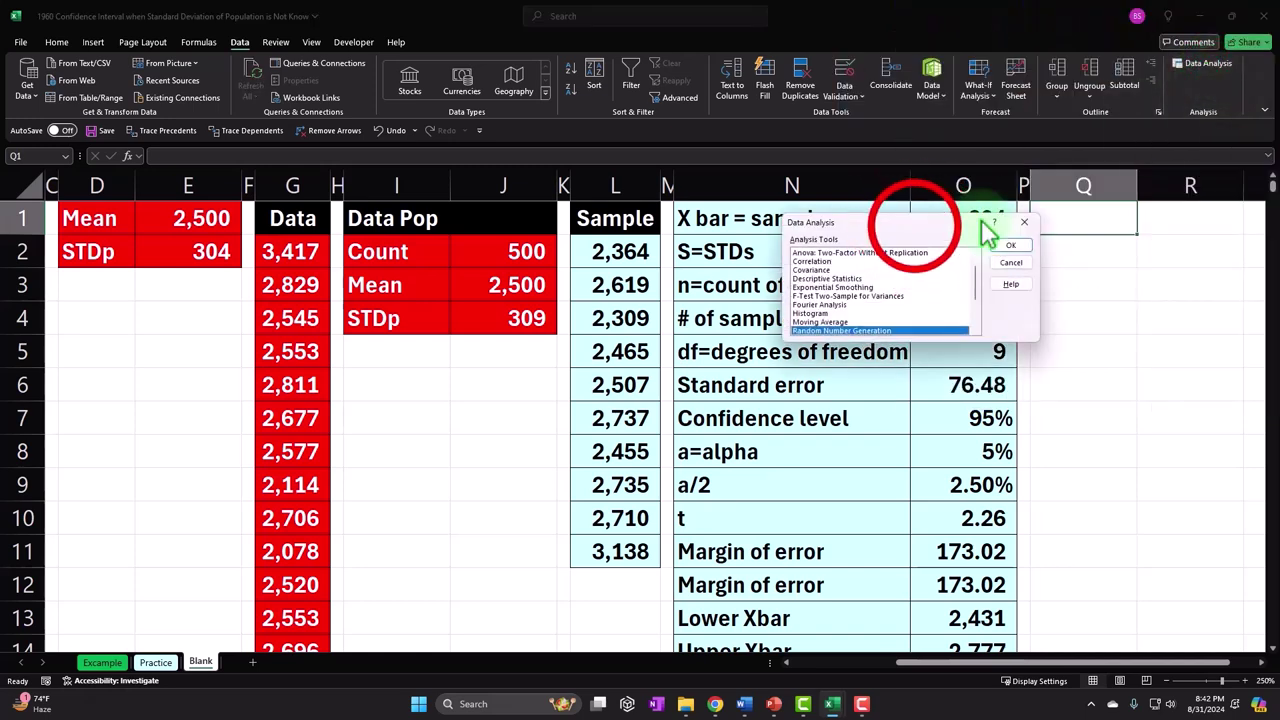
{"action": "left_click", "coordinate": [915, 226]}
{"action": "left_click_drag", "start_coordinate": [918, 232], "coordinate": [700, 238]}
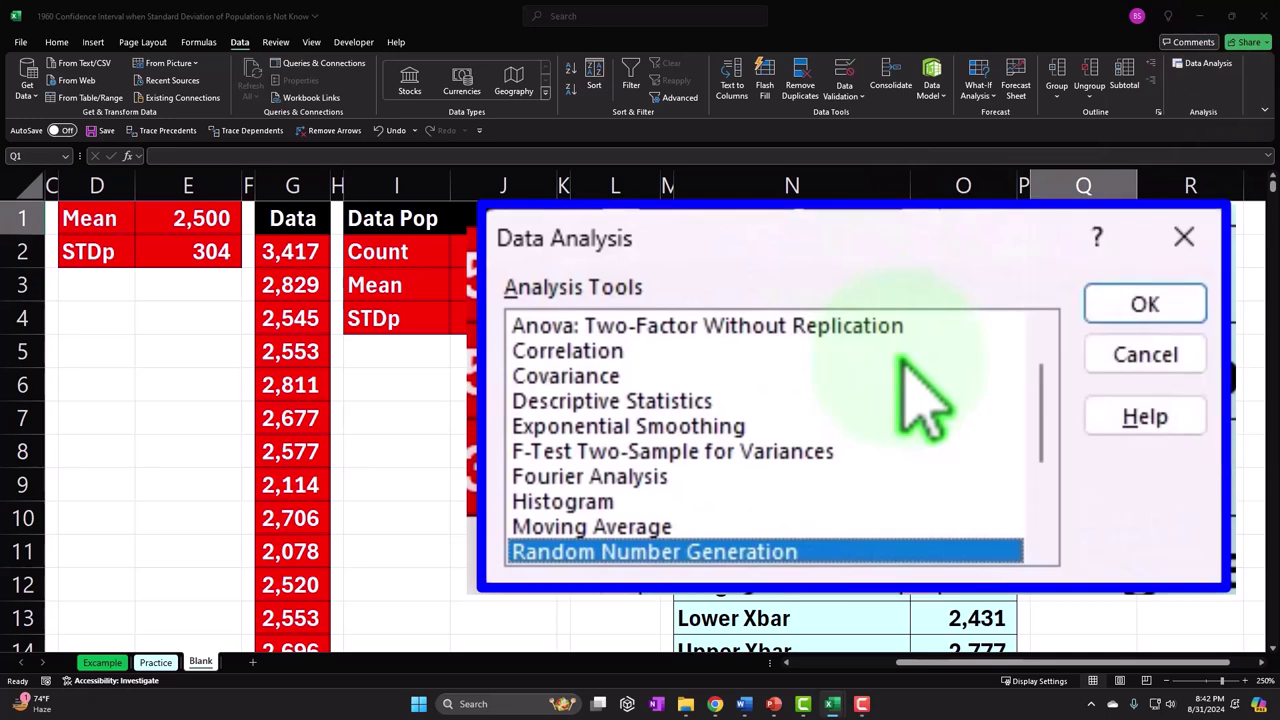
{"action": "left_click", "coordinate": [900, 400]}
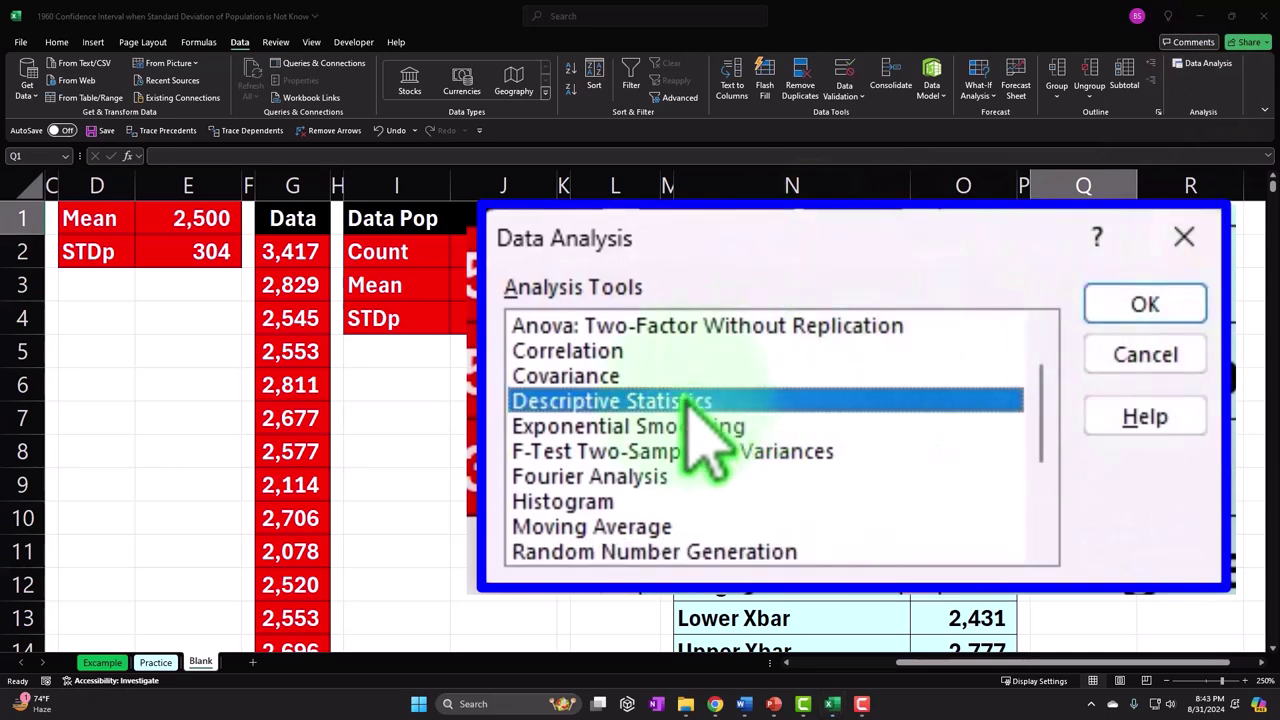
{"action": "left_click", "coordinate": [737, 263]}
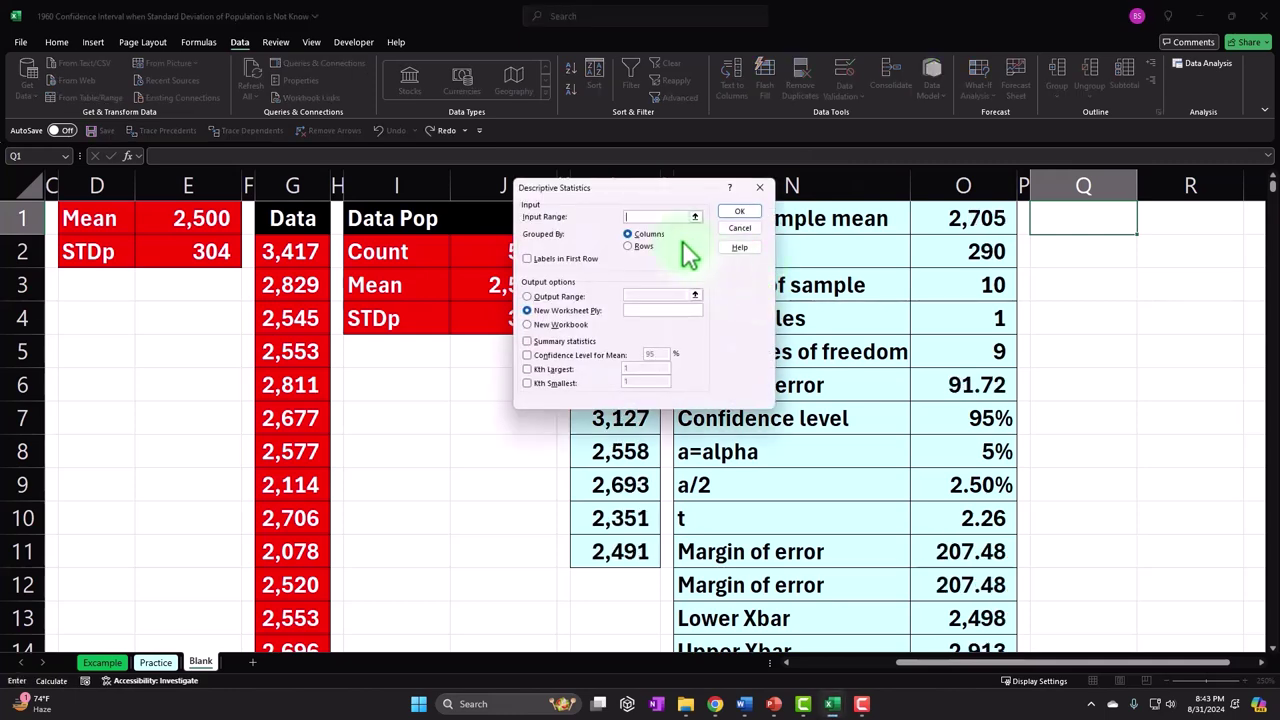
Set the input range to L1:L11 with labels in the first row.
{"action": "left_click", "coordinate": [640, 216]}
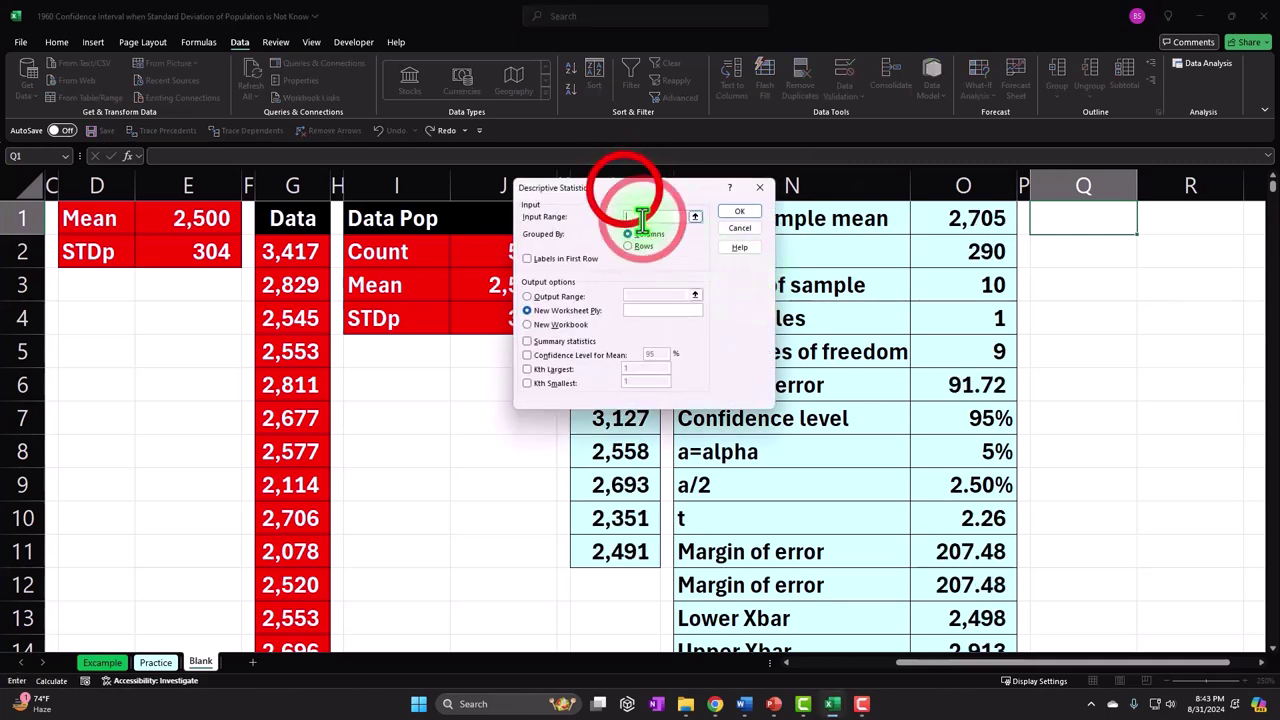
{"action": "left_click_drag", "start_coordinate": [627, 195], "coordinate": [877, 200]}
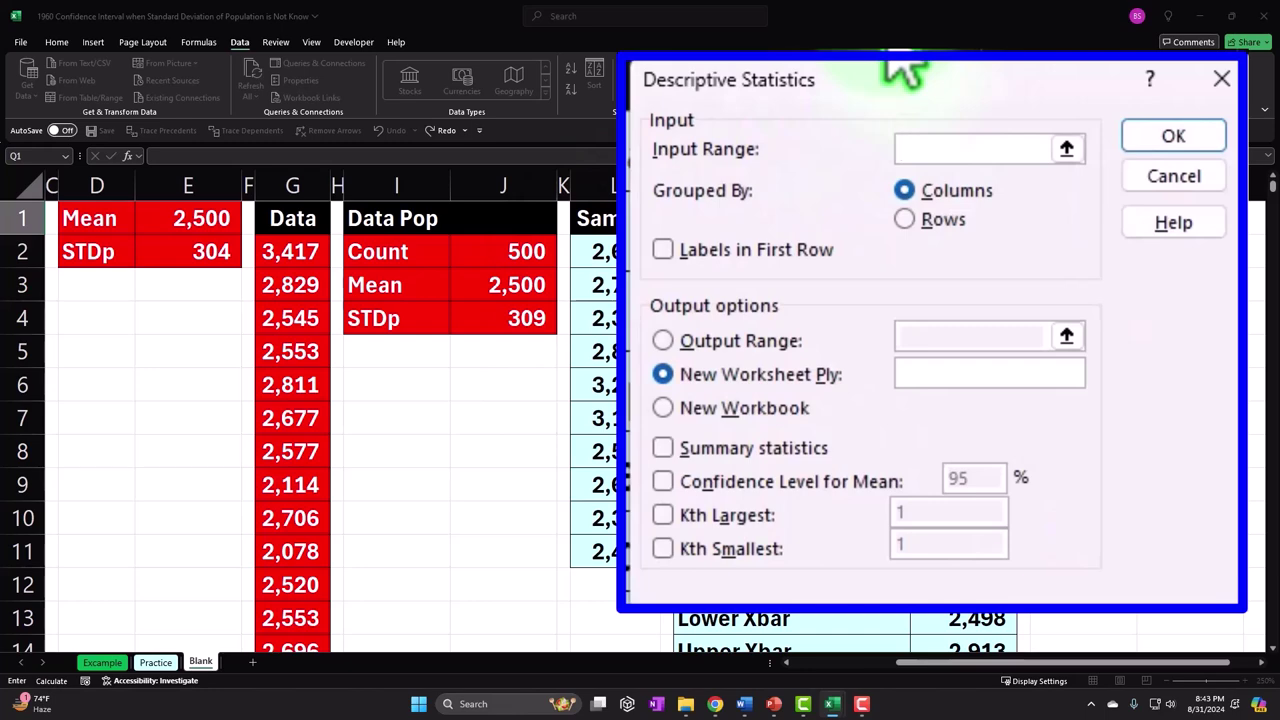
{"action": "left_click", "coordinate": [605, 218]}
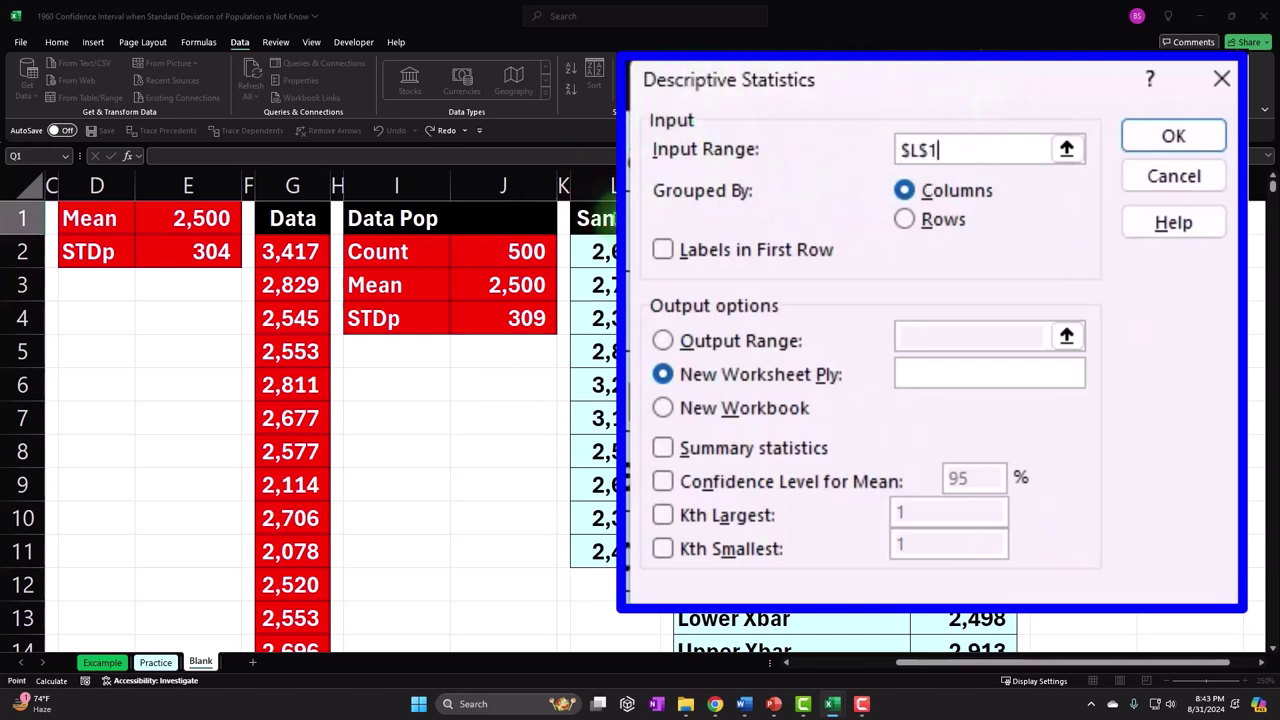
{"action": "left_click_drag", "start_coordinate": [605, 218], "coordinate": [606, 541]}
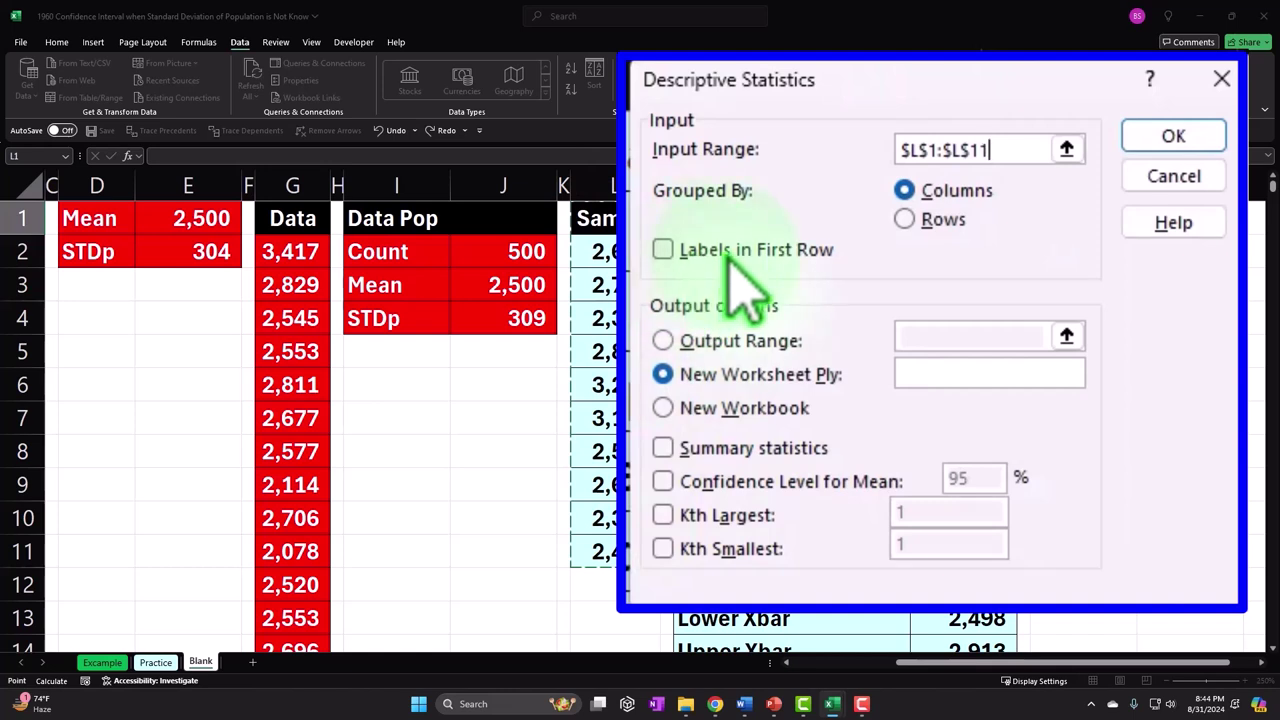
{"action": "left_click", "coordinate": [663, 250]}
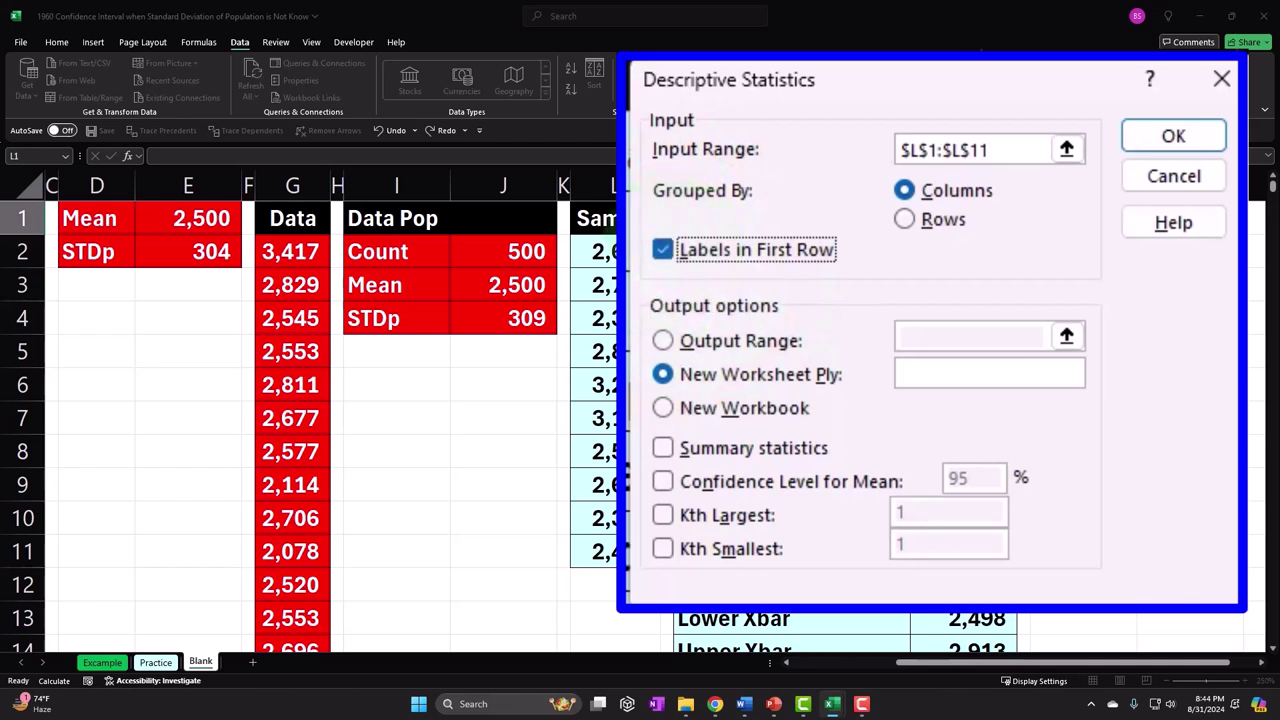
Output to Q1 with summary statistics and a 95% confidence level, then run it.
{"action": "left_click", "coordinate": [668, 376]}
{"action": "left_click", "coordinate": [663, 340]}
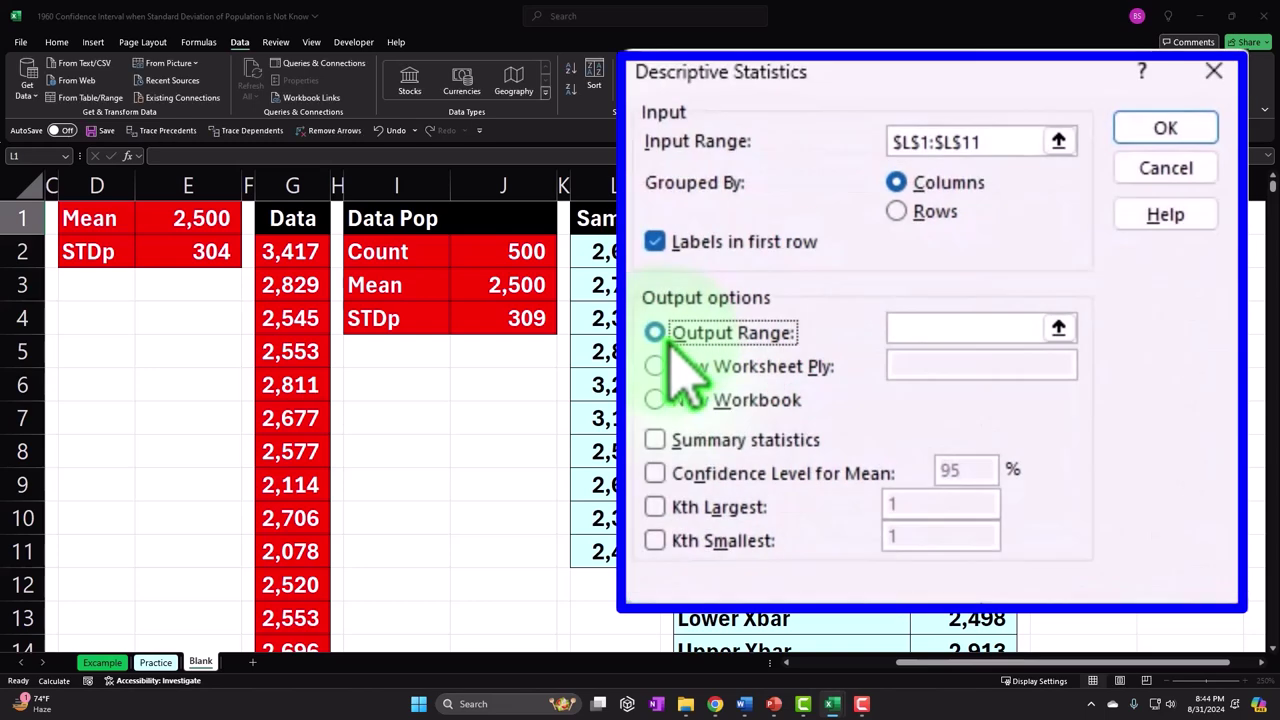
{"action": "left_click", "coordinate": [908, 337]}
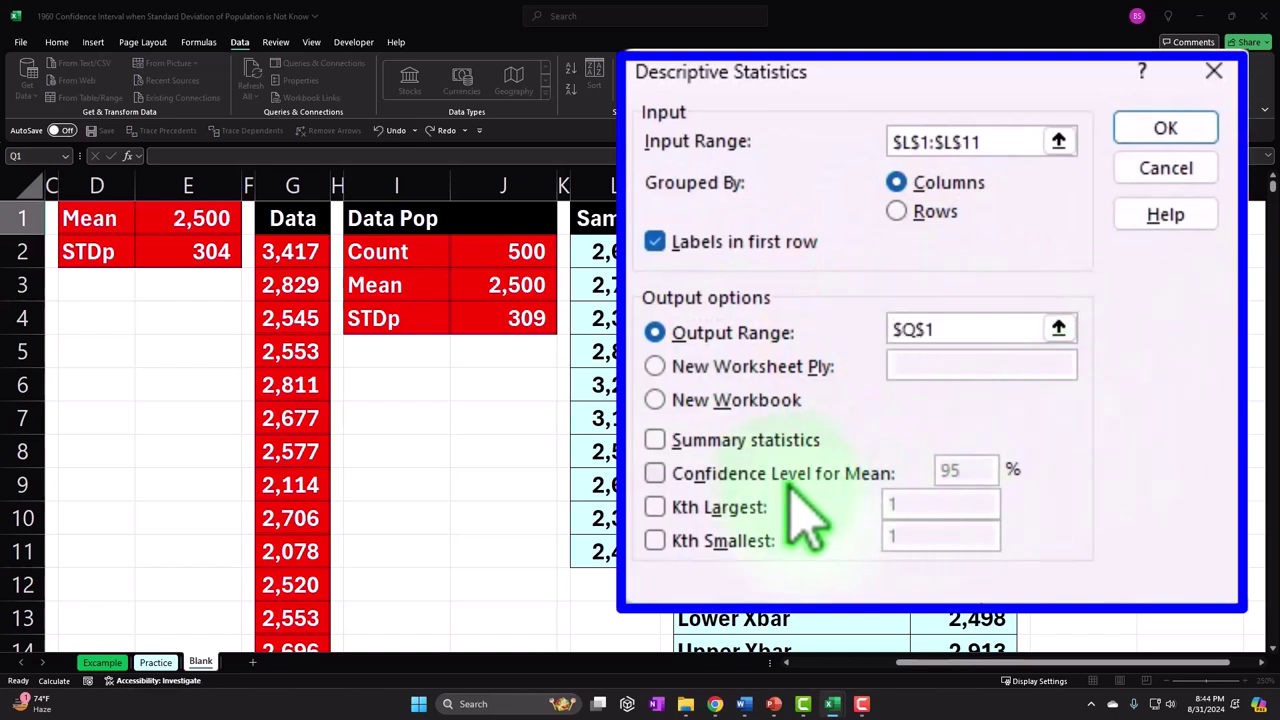
{"action": "left_click", "coordinate": [655, 441]}
{"action": "left_click", "coordinate": [655, 472]}
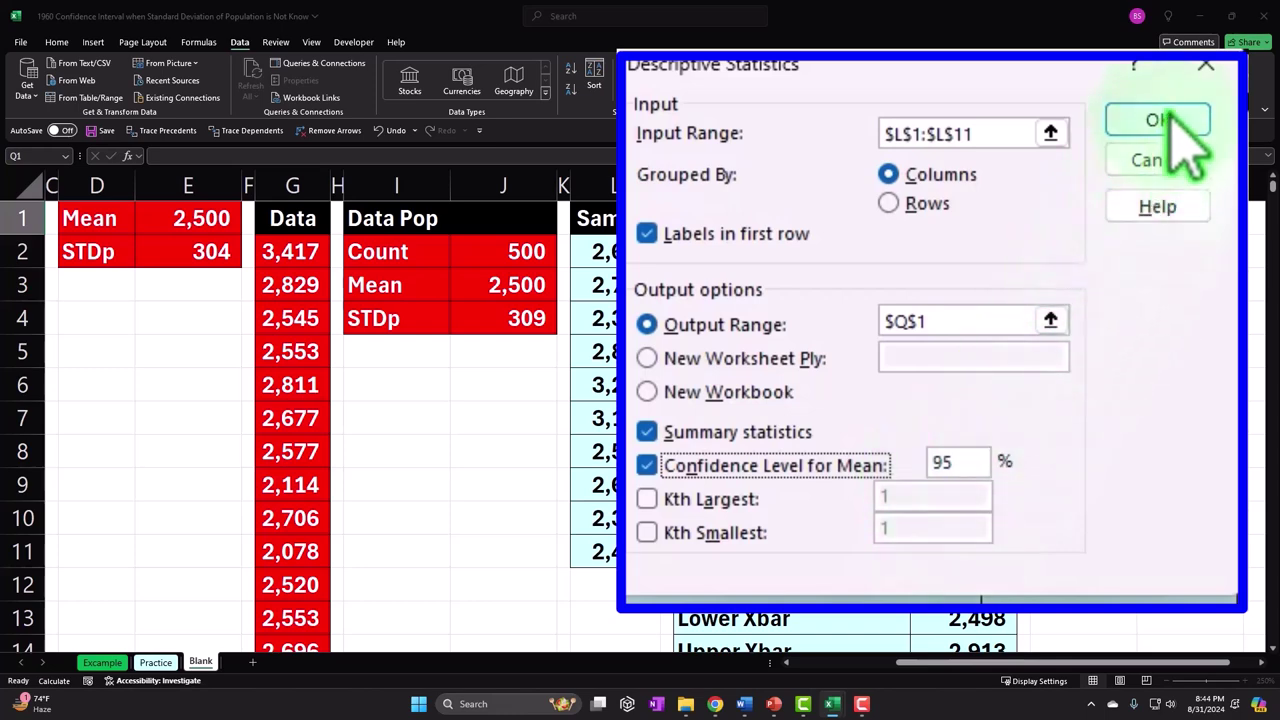
{"action": "left_click", "coordinate": [990, 198]}
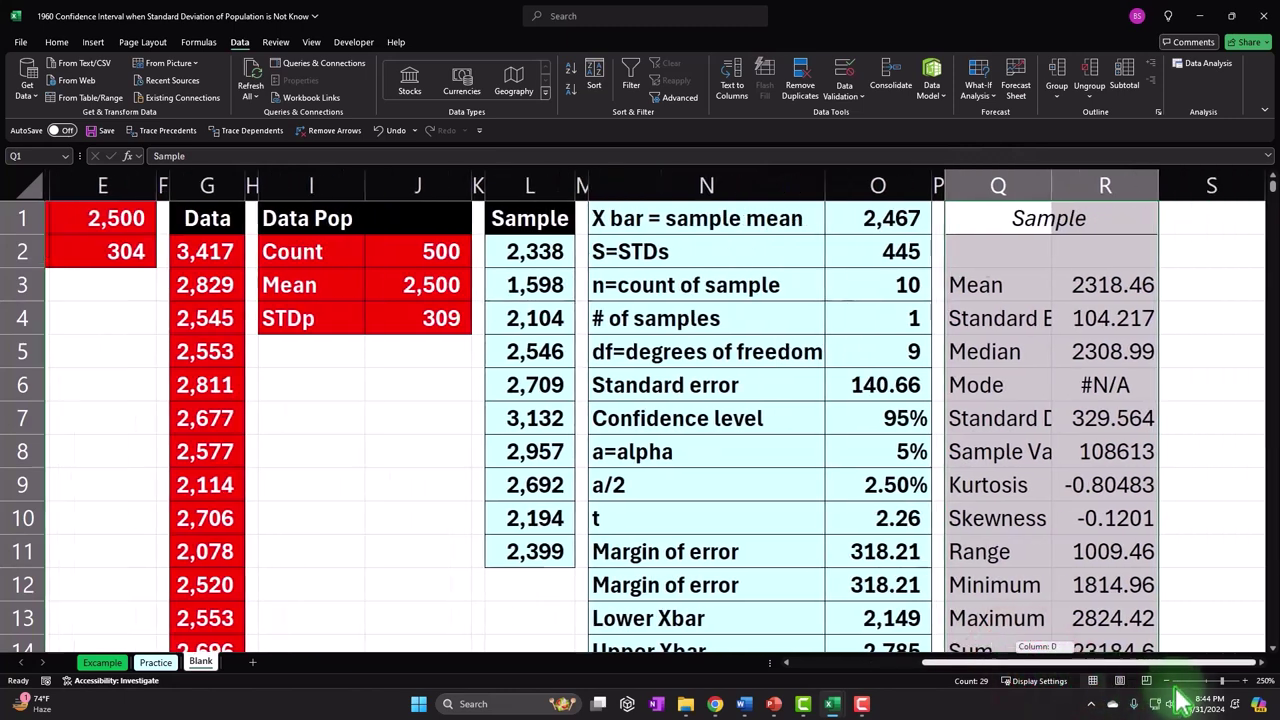
Autofit column Q so the statistics labels show in full.
{"action": "double_click", "coordinate": [1053, 185]}
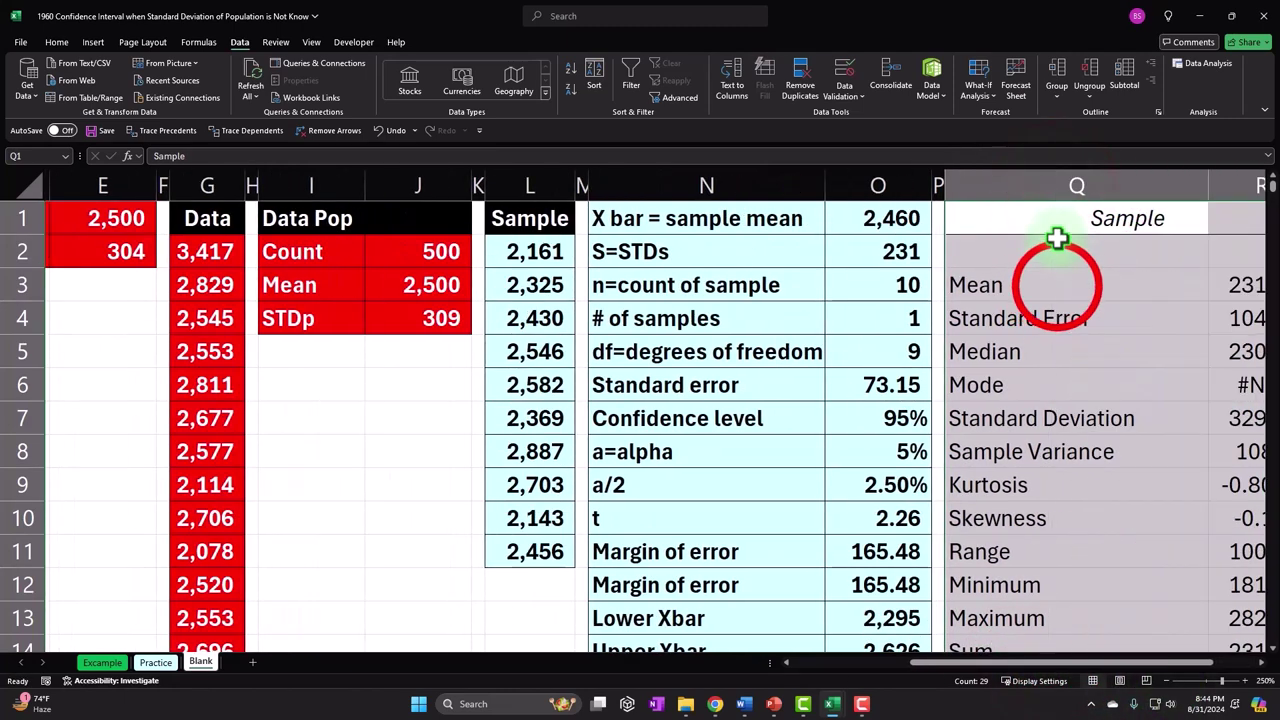
{"action": "left_click", "coordinate": [1056, 284]}
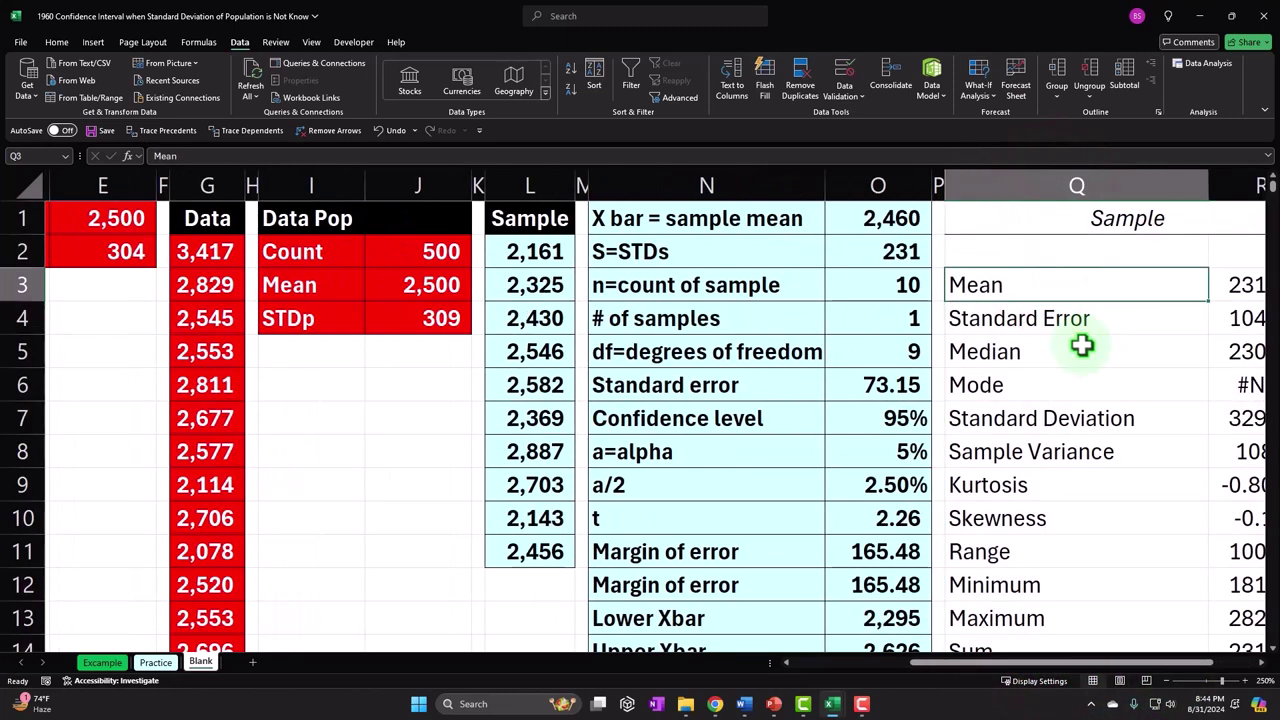
{"action": "key", "text": "Right"}
{"action": "key", "text": "Right"}
{"action": "key", "text": "Right"}
{"action": "scroll", "coordinate": [1082, 345], "scroll_direction": "down", "scroll_amount": 1}
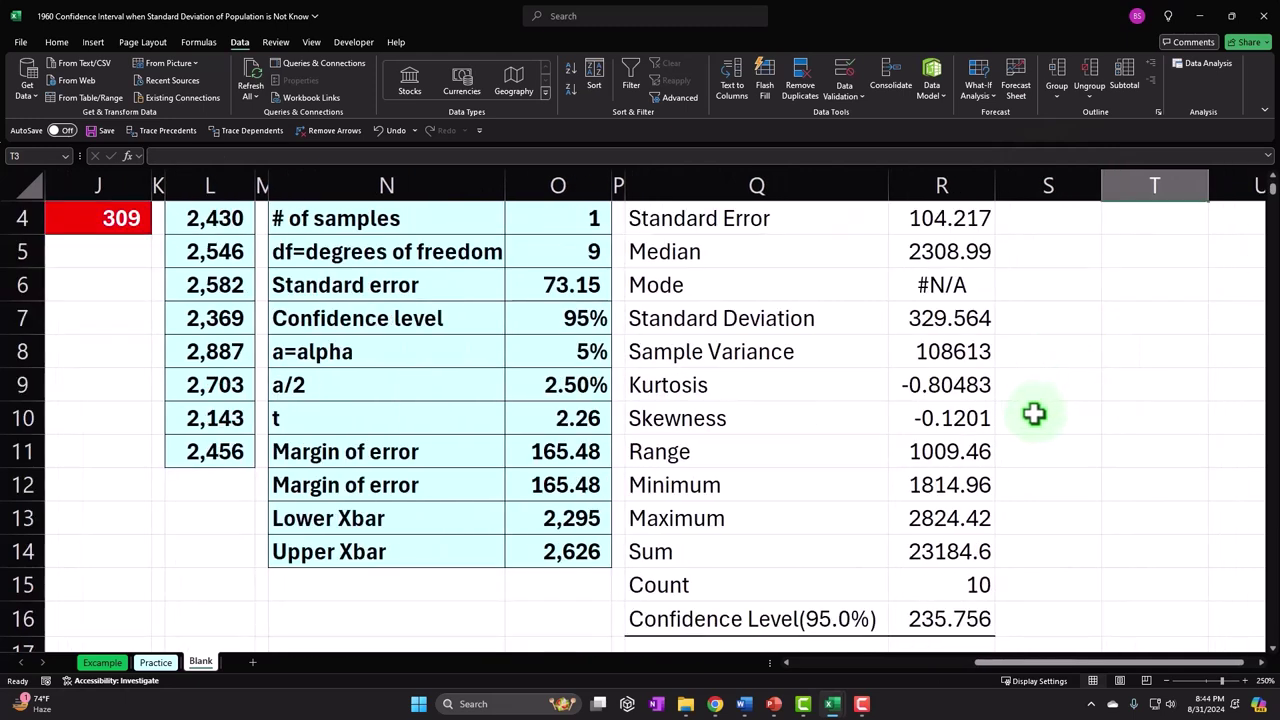
Re-enter the sample formulas in L7 and L2 to draw new random values.
{"action": "double_click", "coordinate": [214, 318]}
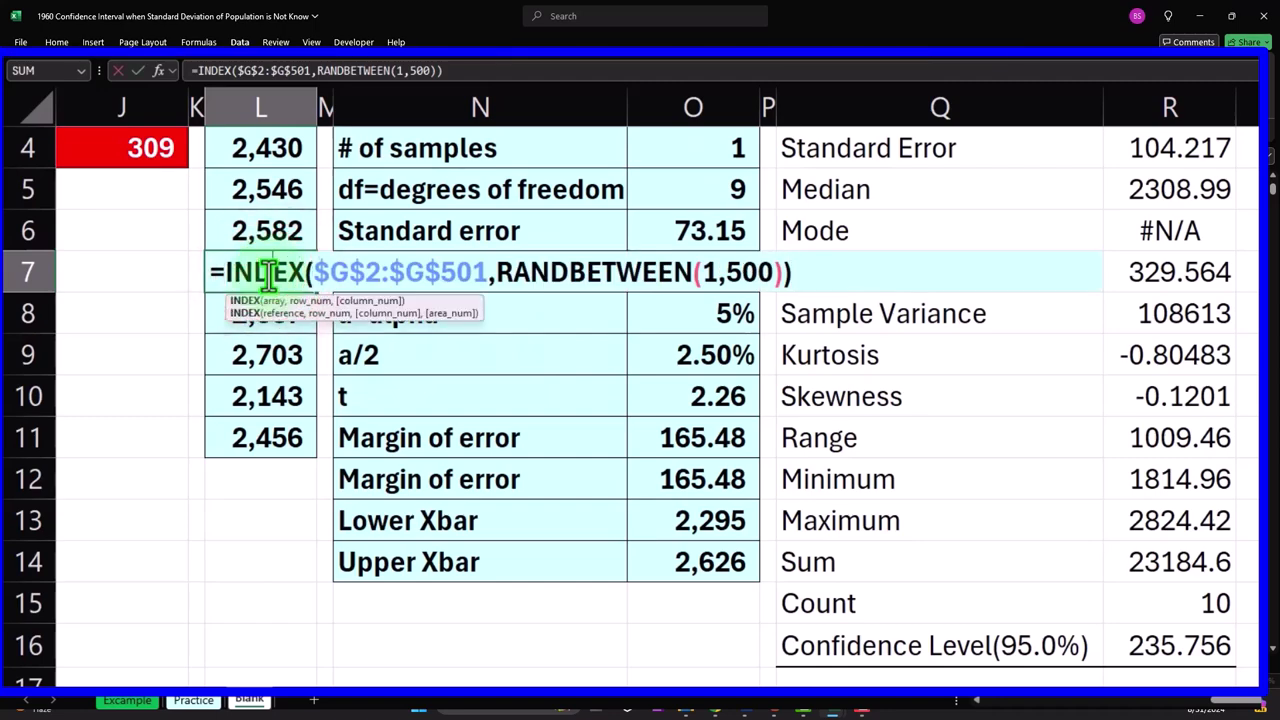
{"action": "key", "text": "Return"}
{"action": "double_click", "coordinate": [268, 277]}
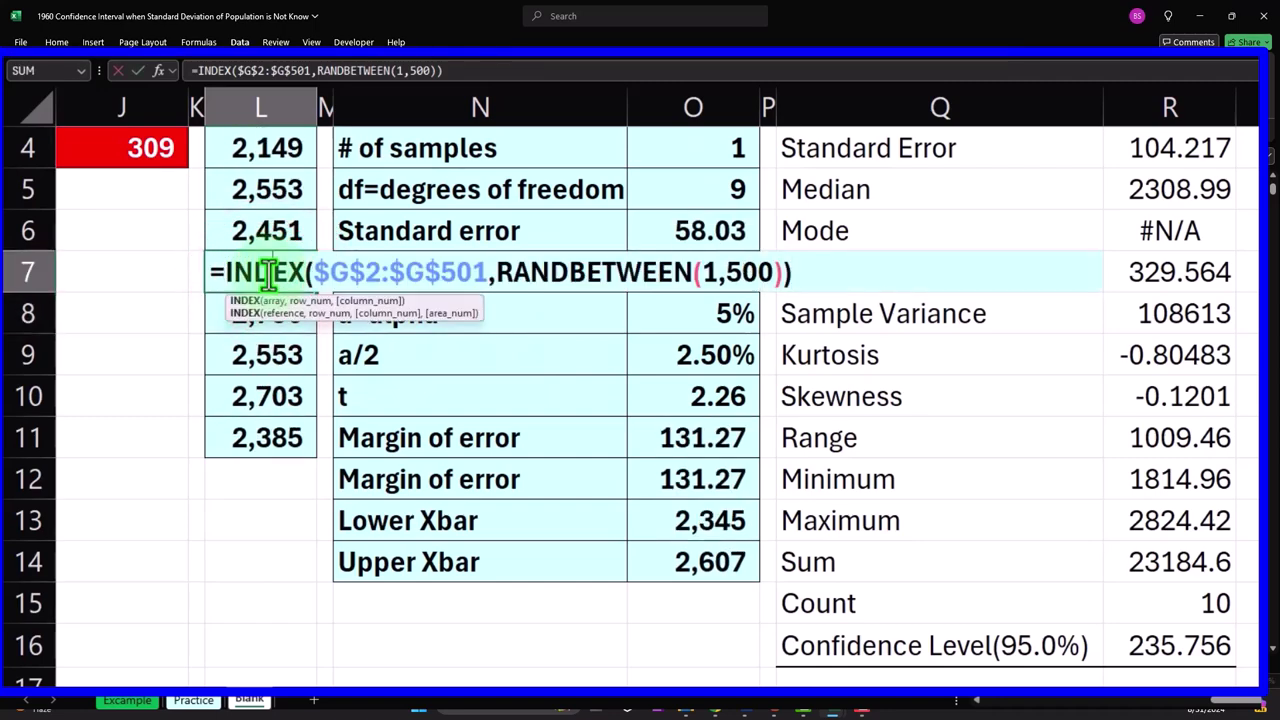
{"action": "key", "text": "Return"}
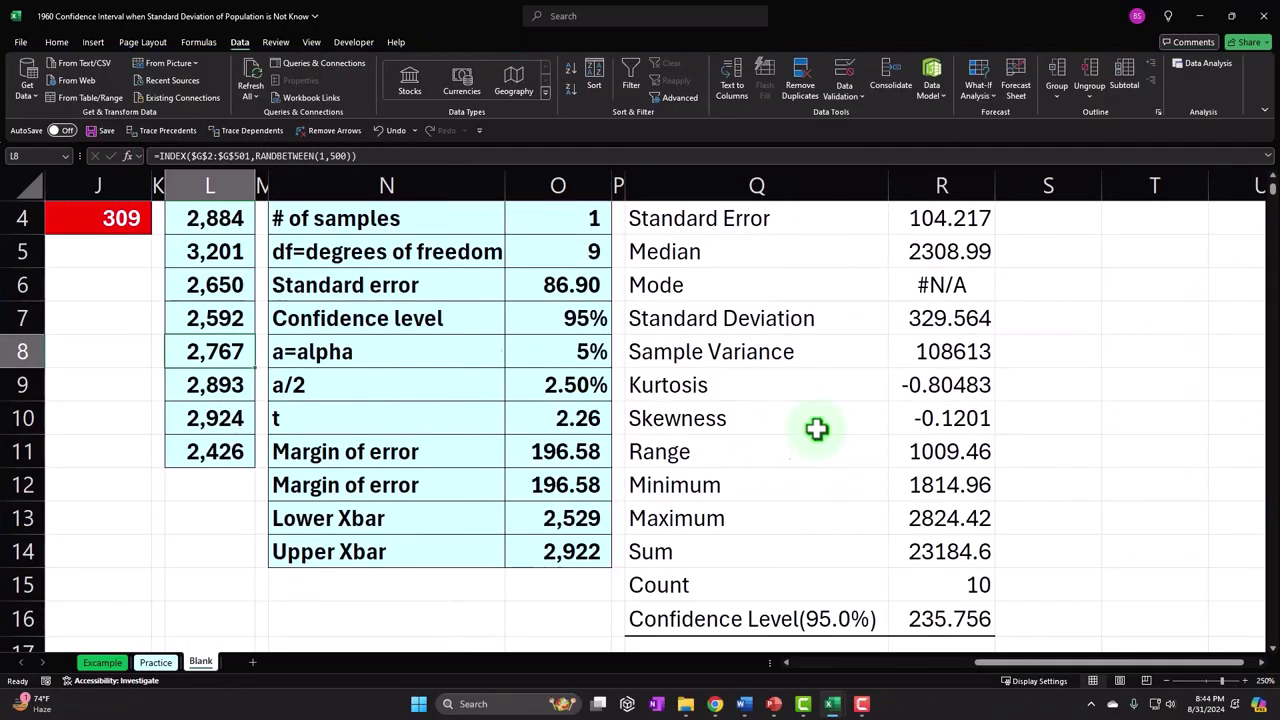
{"action": "scroll", "coordinate": [817, 428], "scroll_direction": "up", "scroll_amount": 1}
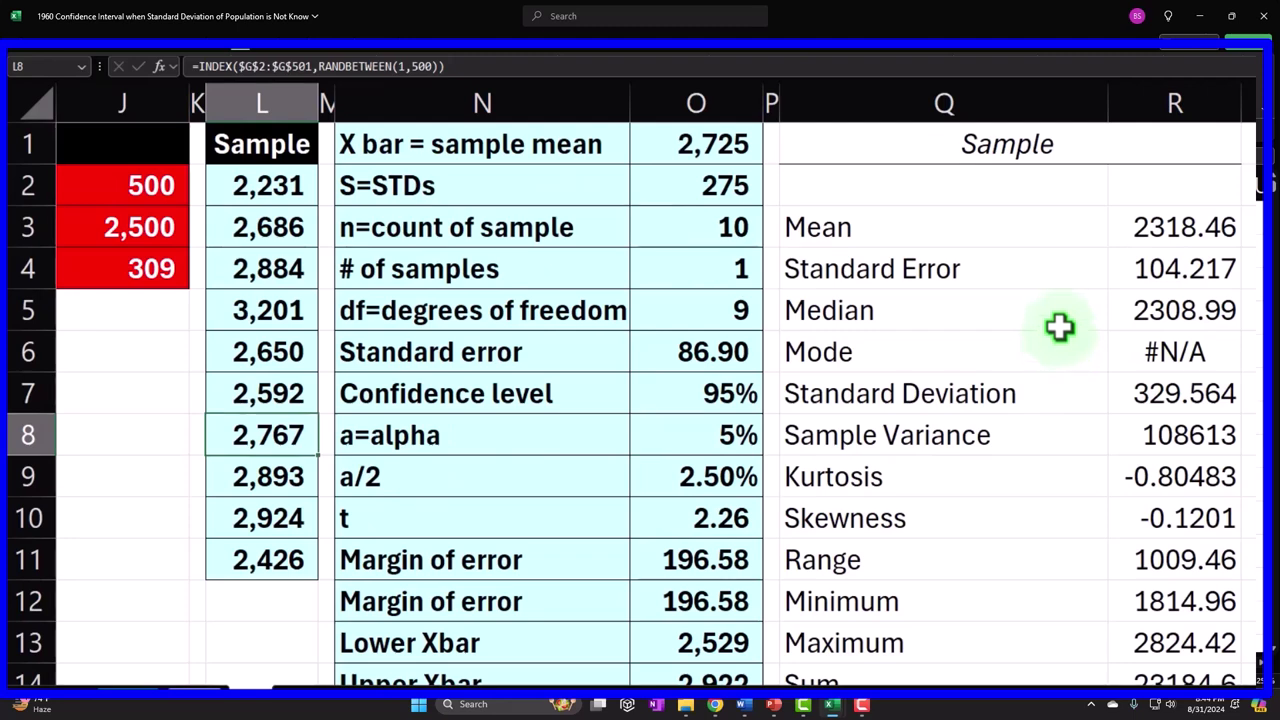
{"action": "left_click", "coordinate": [769, 95]}
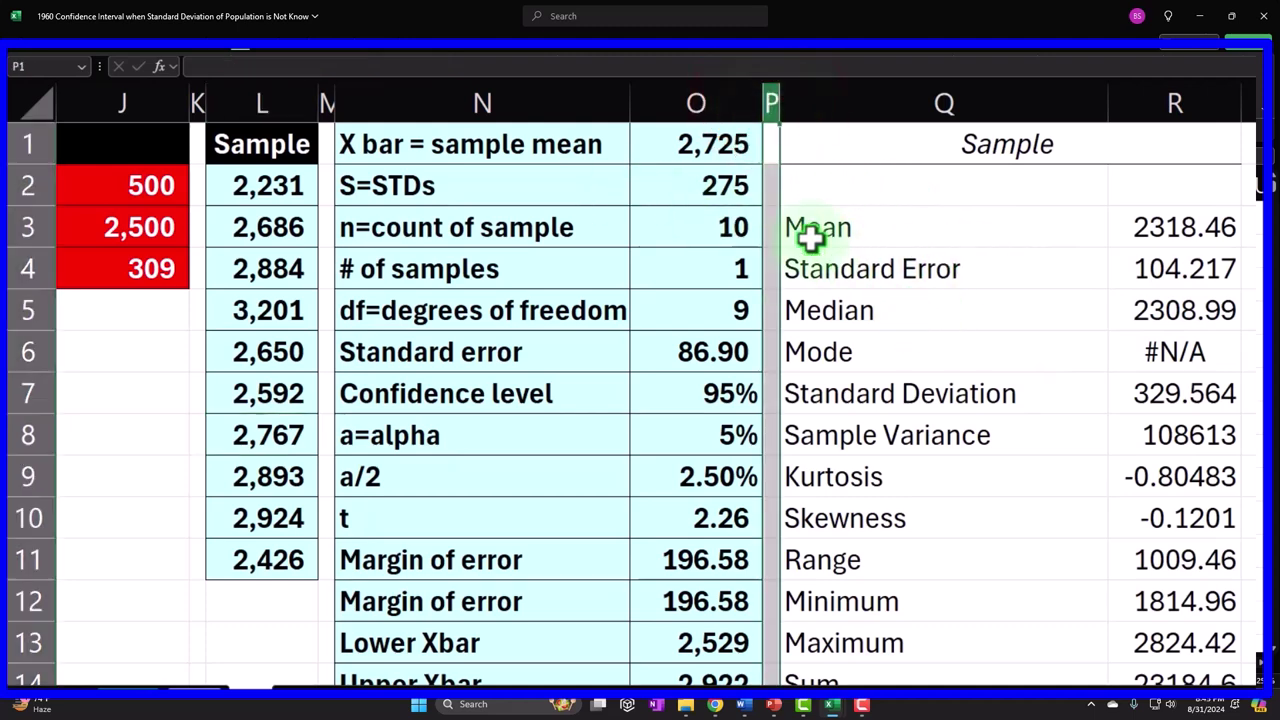
{"action": "left_click", "coordinate": [289, 194]}
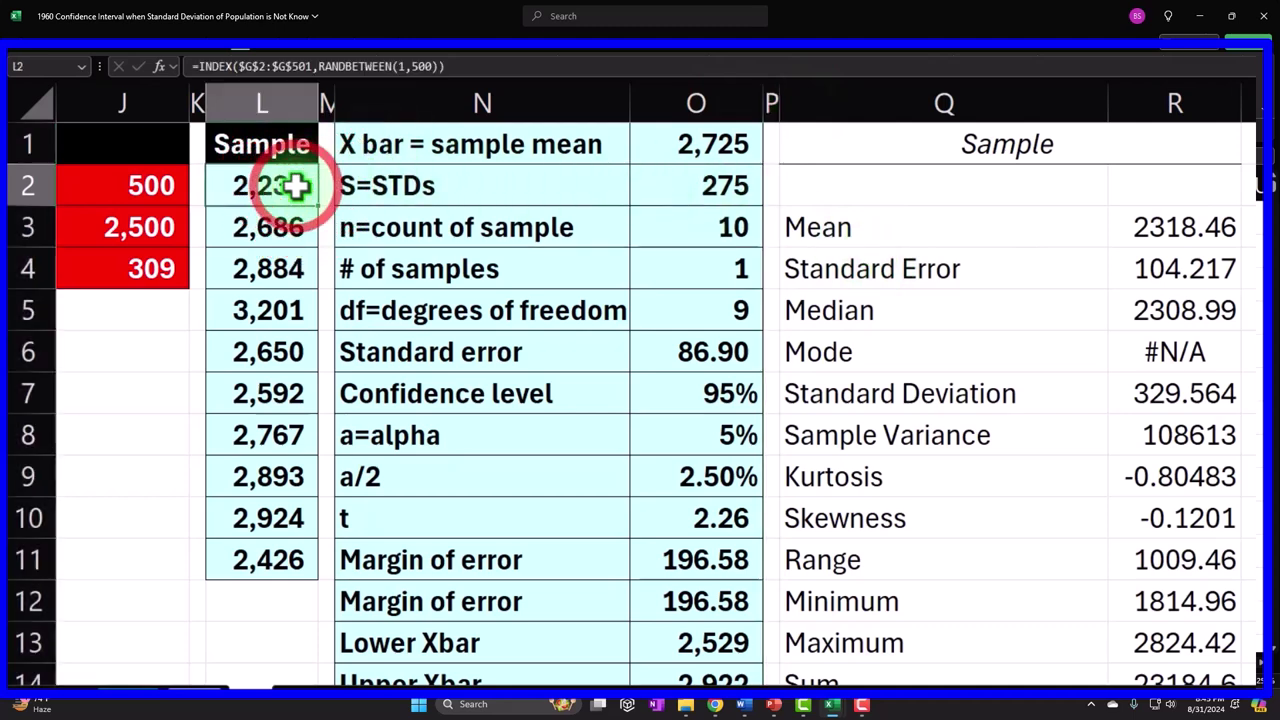
{"action": "double_click", "coordinate": [289, 194]}
{"action": "key", "text": "Return"}
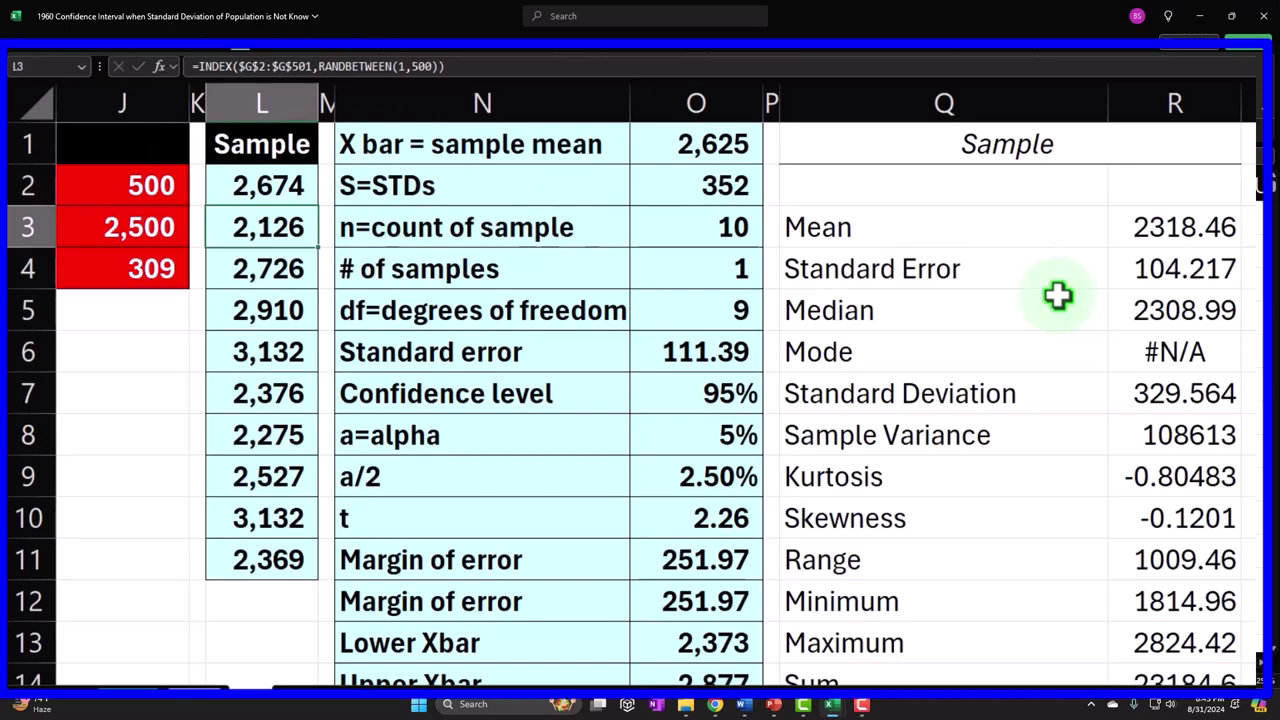
{"action": "left_click", "coordinate": [327, 103]}
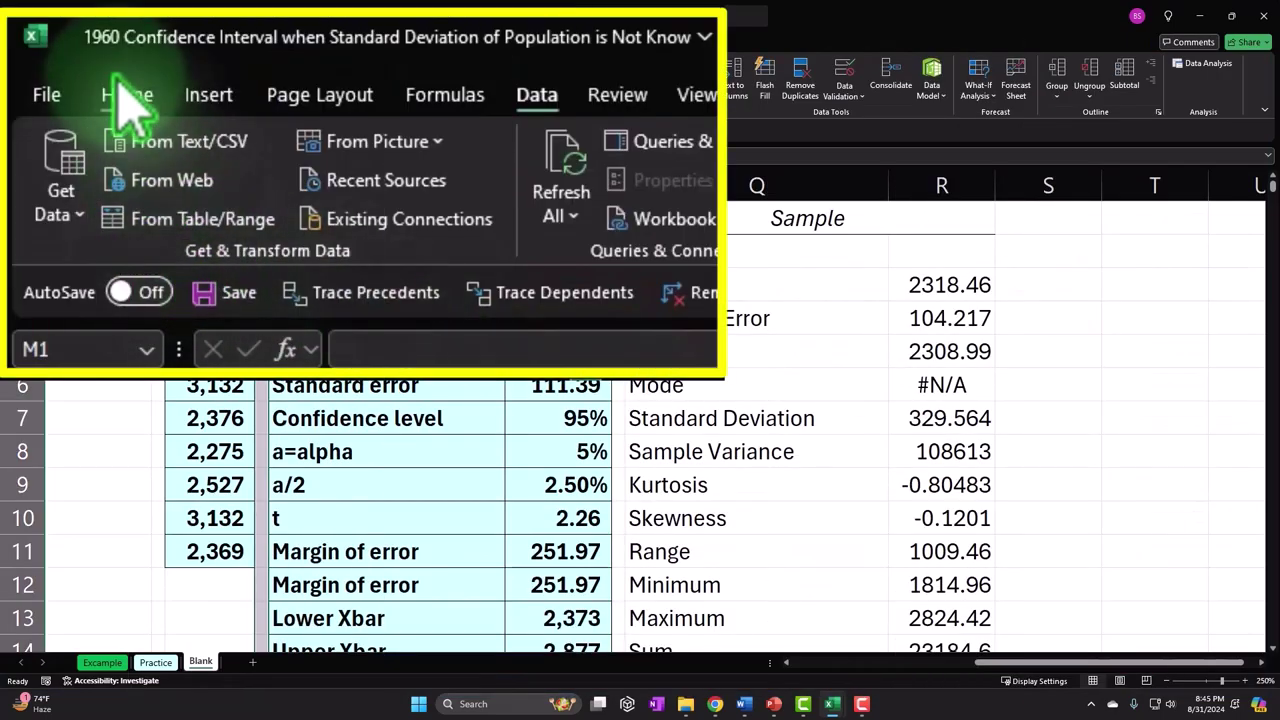
Paint column M's narrow spacer format onto column S.
{"action": "left_click", "coordinate": [85, 42]}
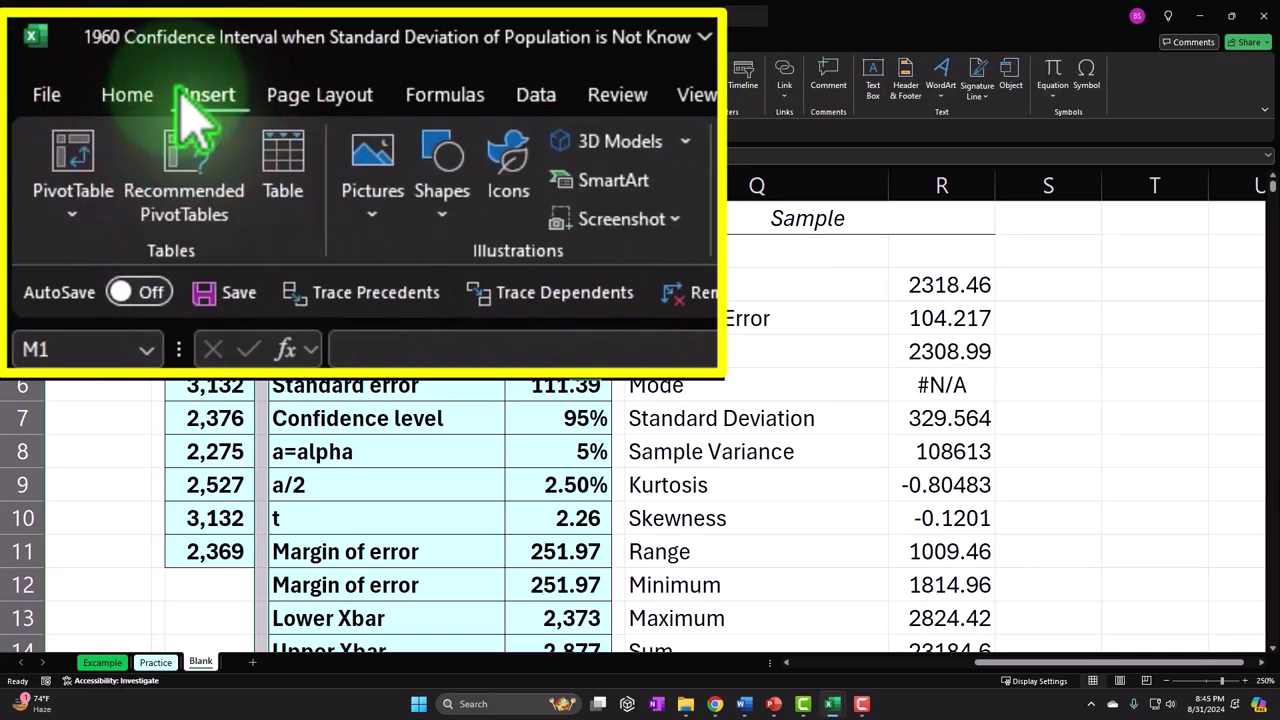
{"action": "left_click", "coordinate": [127, 92]}
{"action": "left_click", "coordinate": [170, 222]}
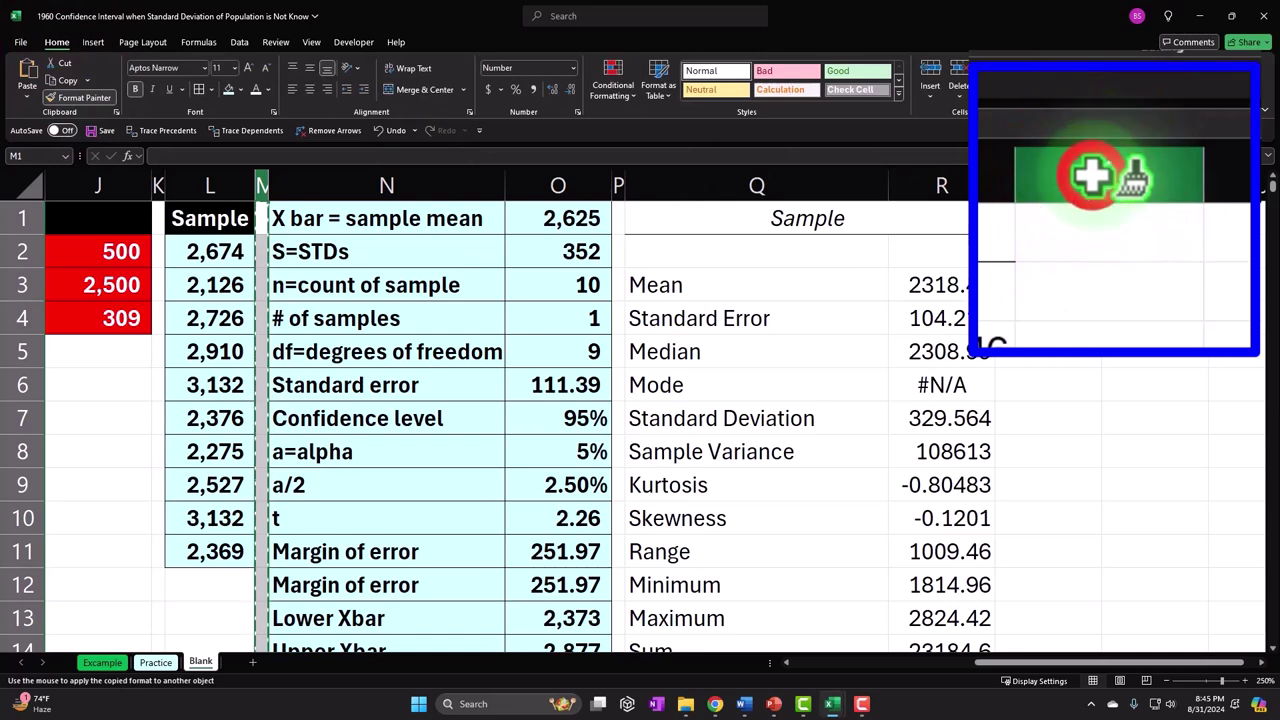
{"action": "left_click", "coordinate": [1080, 185]}
{"action": "left_click", "coordinate": [1086, 229]}
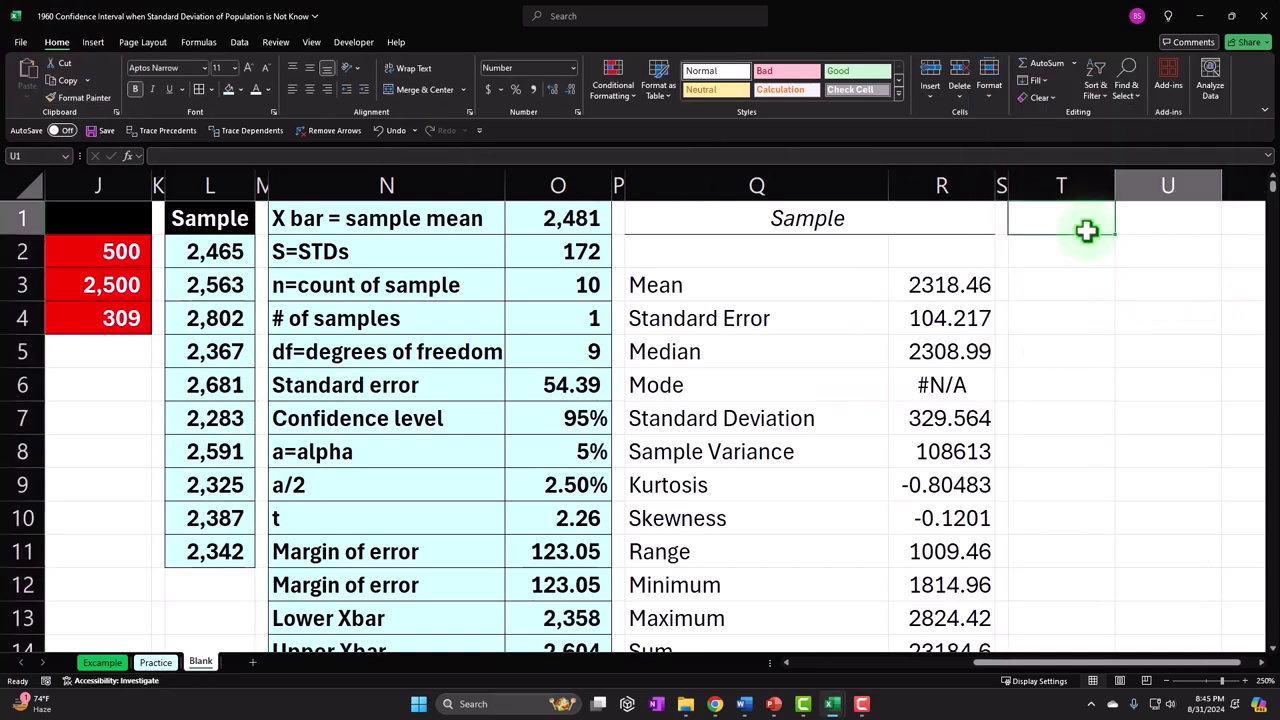
{"action": "key", "text": "Right"}
{"action": "key", "text": "Right"}
{"action": "key", "text": "Right"}
{"action": "key", "text": "Right"}
{"action": "key", "text": "Right"}
{"action": "key", "text": "Right"}
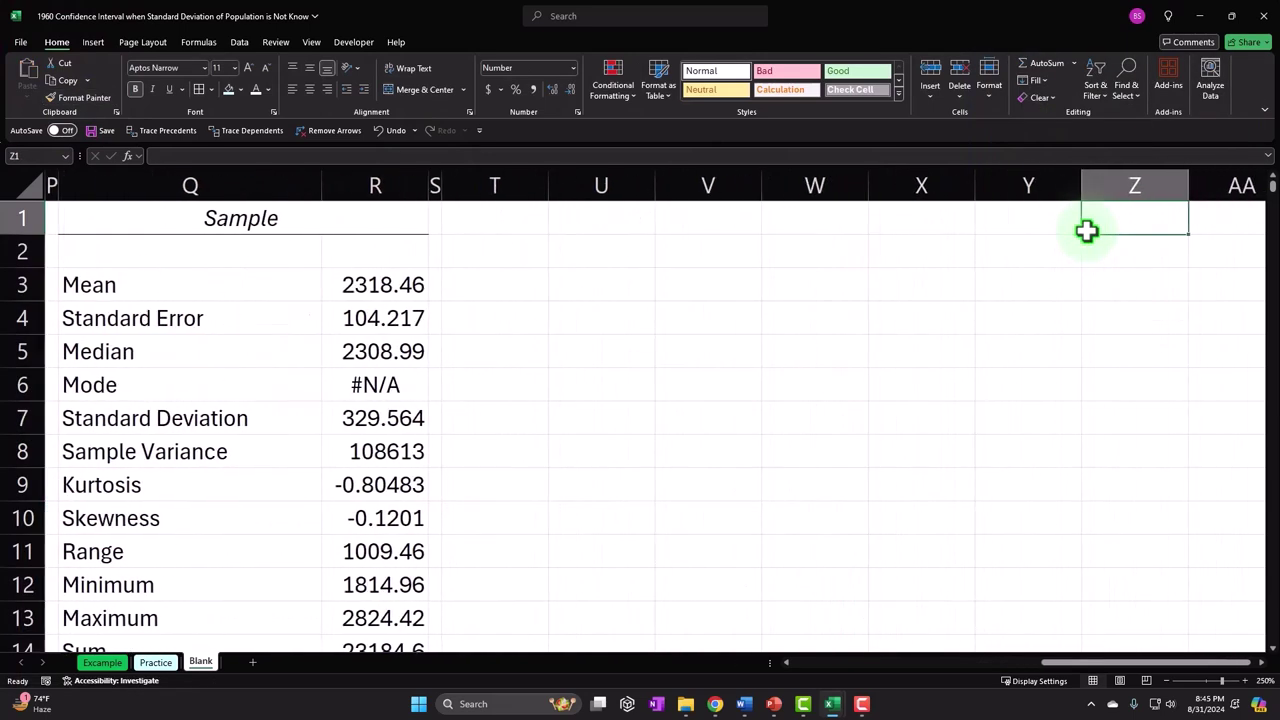
{"action": "key", "text": "Left"}
{"action": "key", "text": "Left"}
{"action": "key", "text": "Left"}
{"action": "key", "text": "Left"}
{"action": "key", "text": "Left"}
{"action": "key", "text": "Left"}
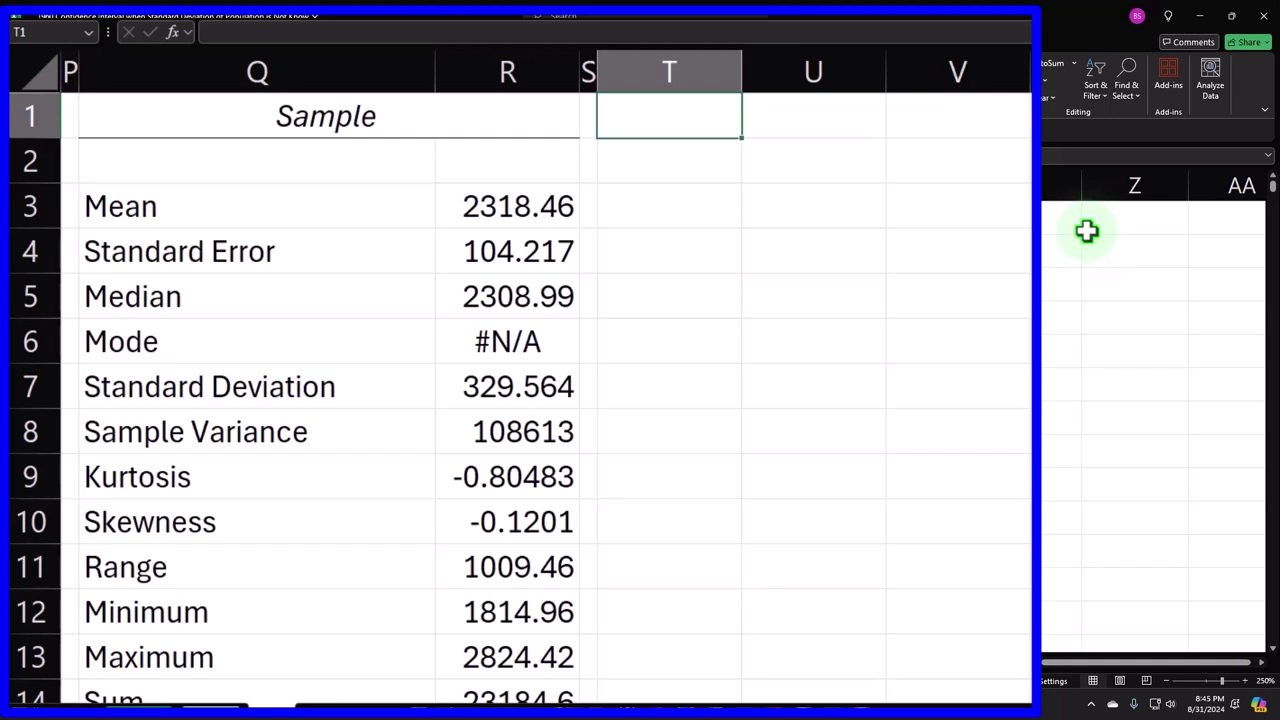
Enter the headers t, P(X) and X in T1:V1.
{"action": "type", "text": "t"}
{"action": "key", "text": "Tab"}
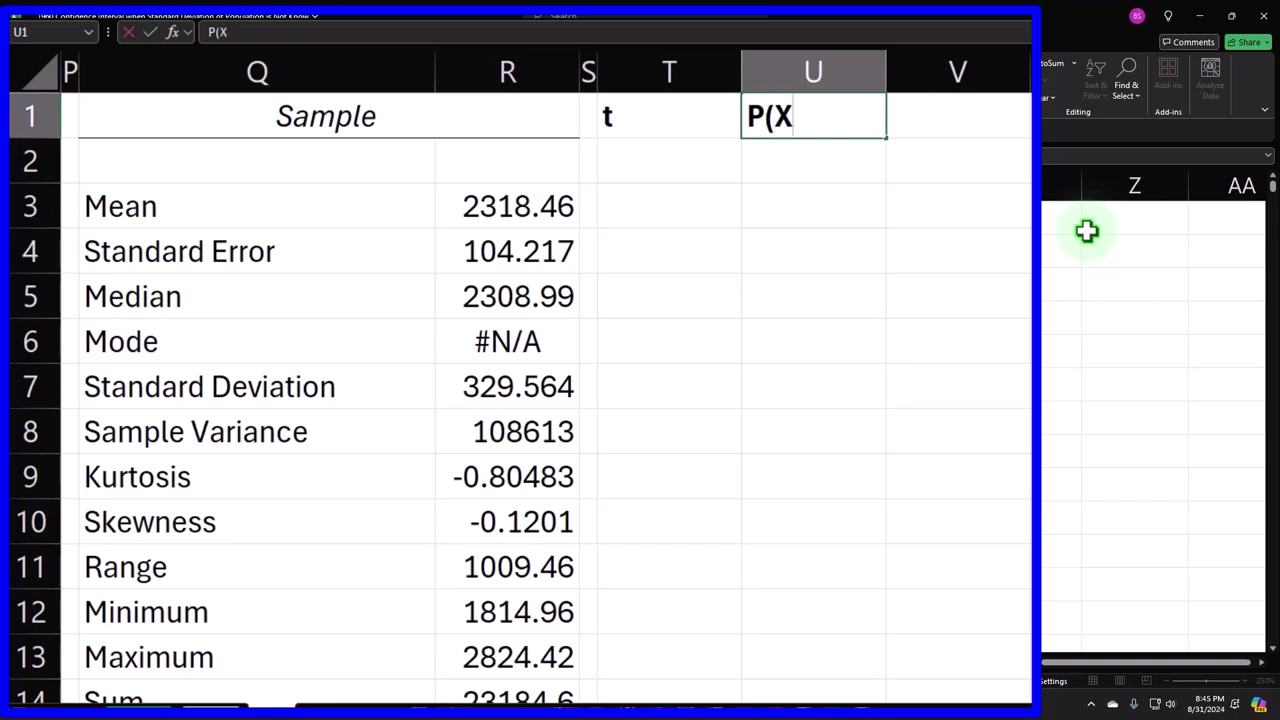
{"action": "key", "text": "Tab"}
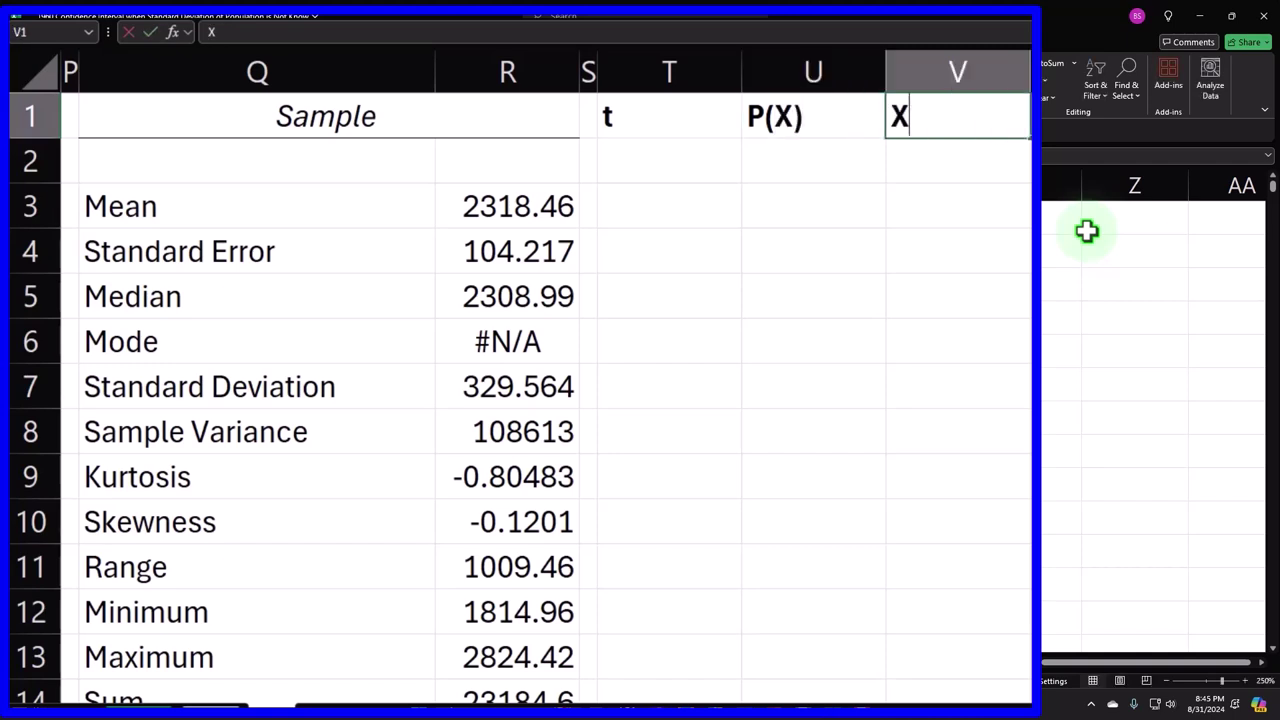
{"action": "key", "text": "Tab"}
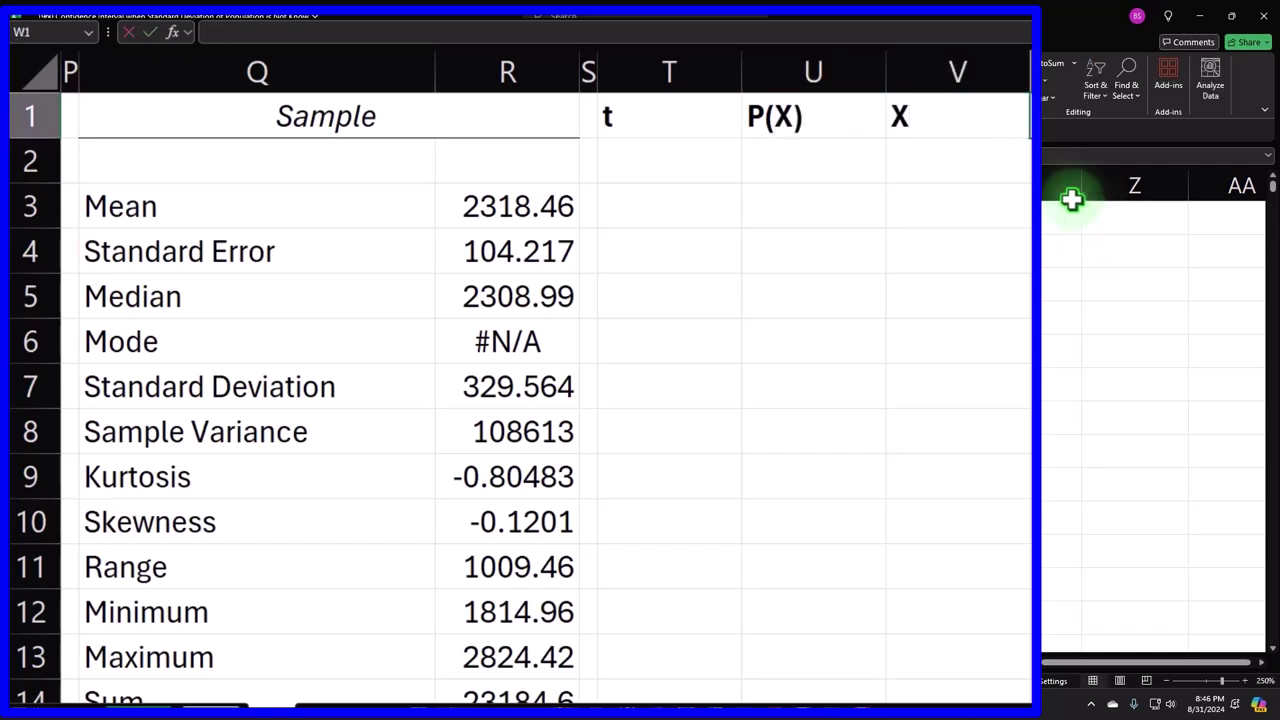
Give the T1:V1 headers a black fill and centered alignment.
{"action": "left_click_drag", "start_coordinate": [691, 120], "coordinate": [930, 116]}
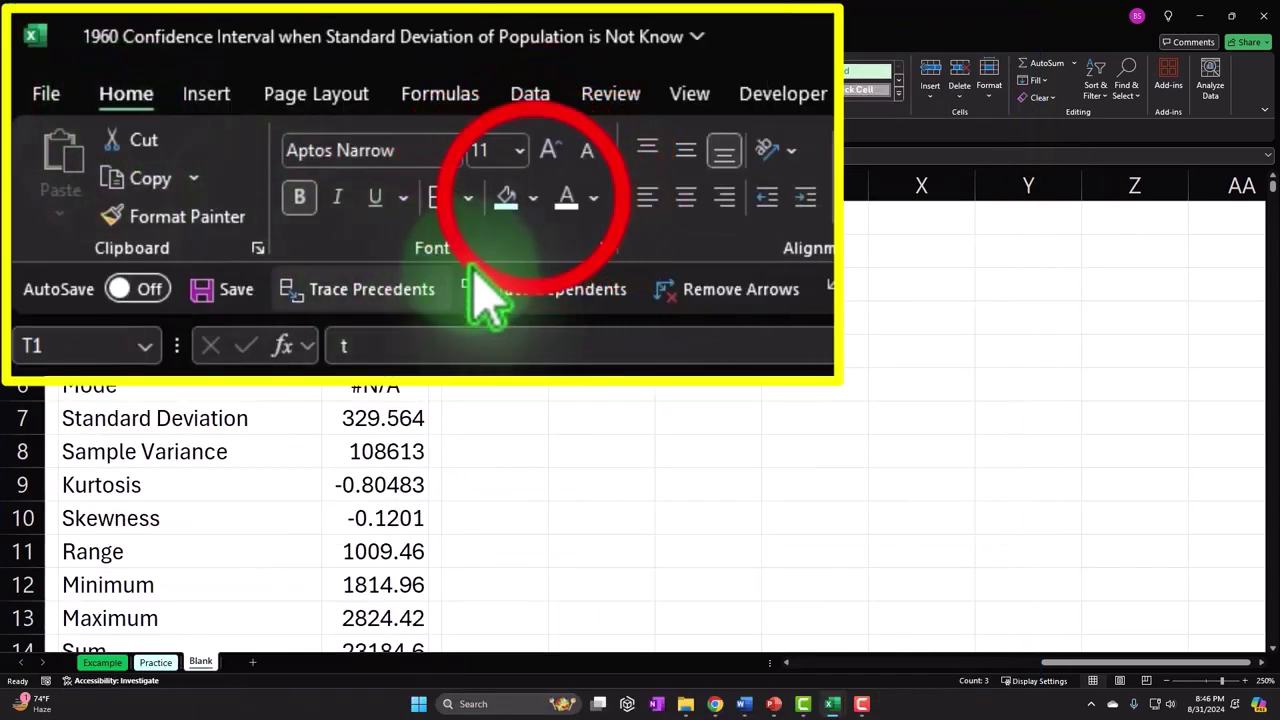
{"action": "left_click", "coordinate": [535, 200]}
{"action": "left_click", "coordinate": [541, 286]}
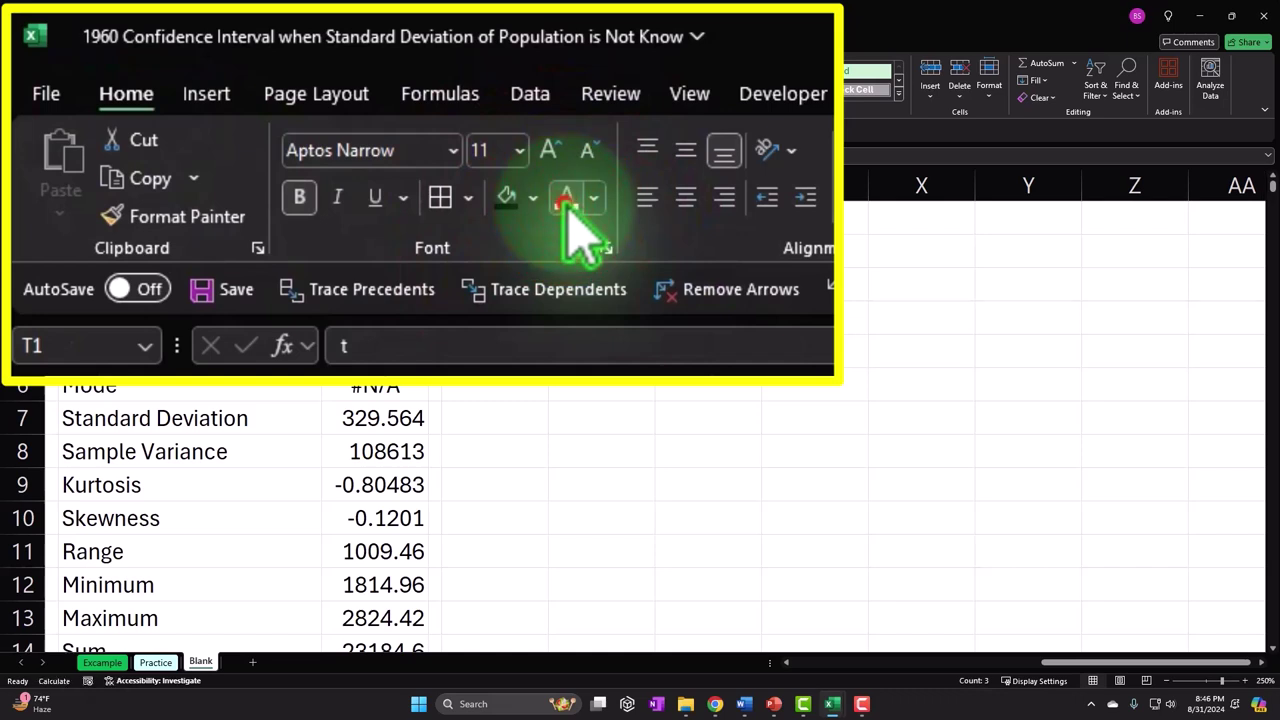
{"action": "left_click", "coordinate": [686, 196]}
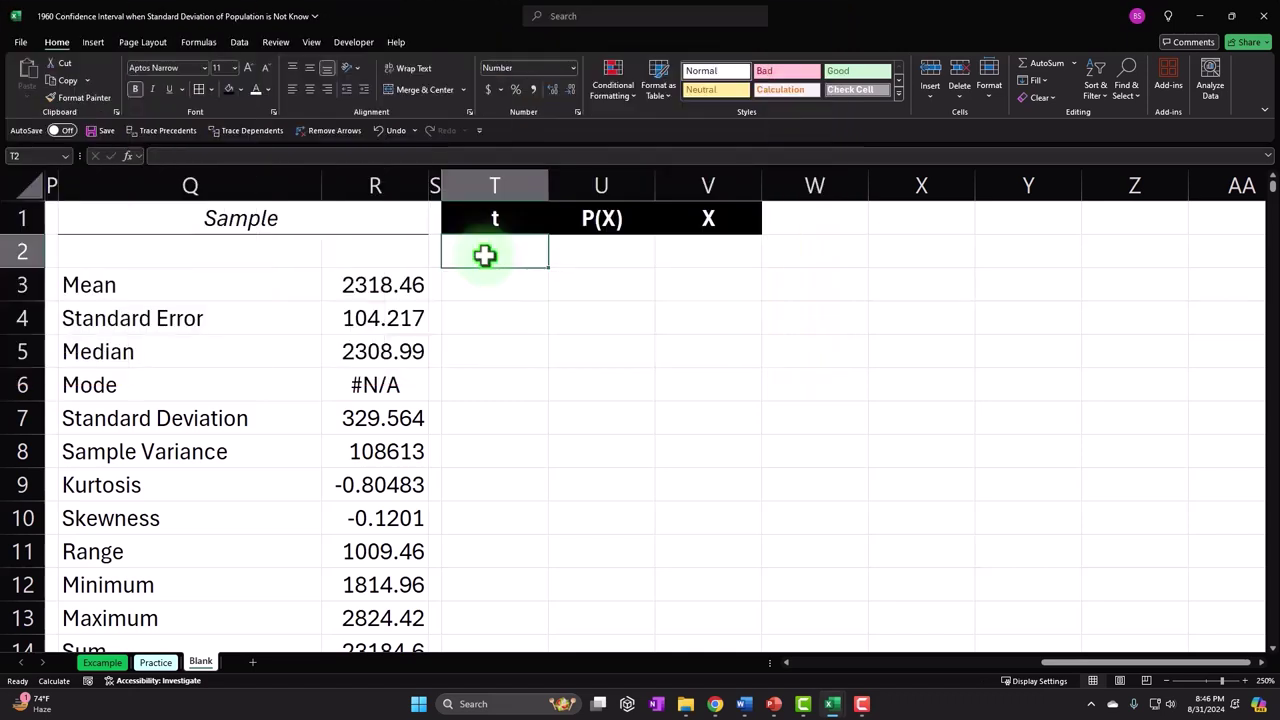
Enter -4 and -3.99 as the first t values, shown with two decimals.
{"action": "type", "text": "-4"}
{"action": "key", "text": "Return"}
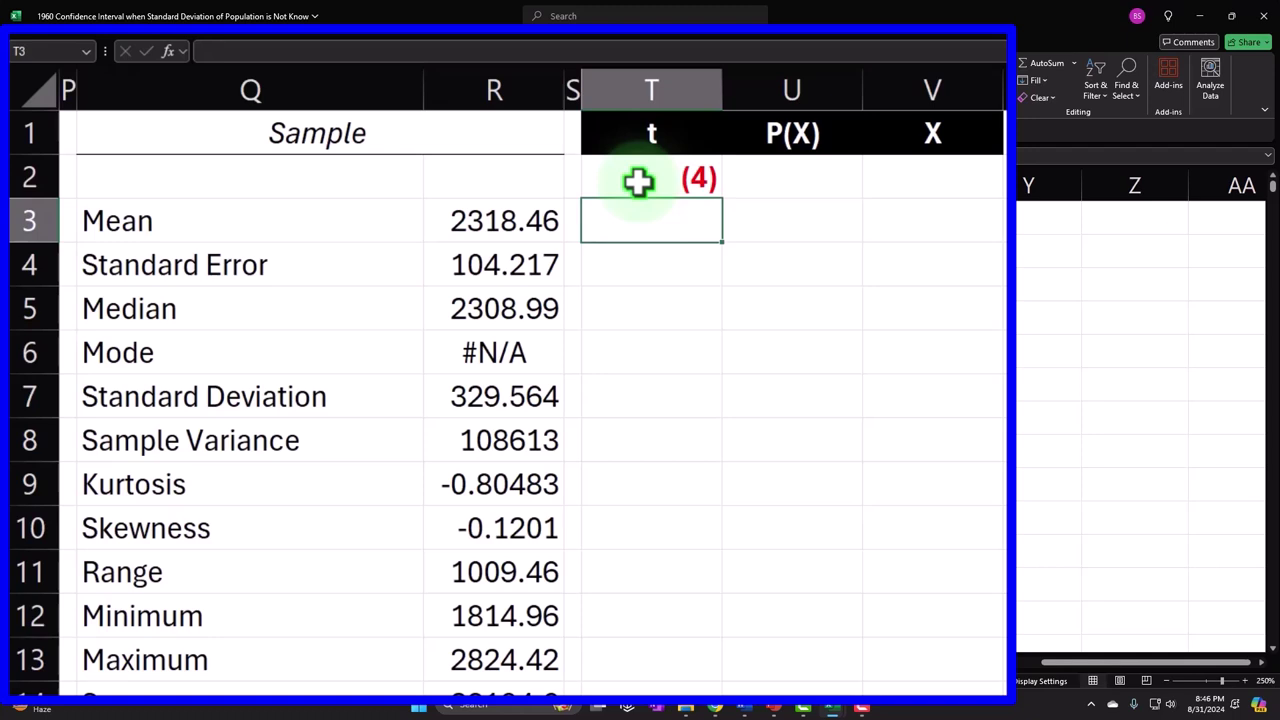
{"action": "type", "text": "-3.99"}
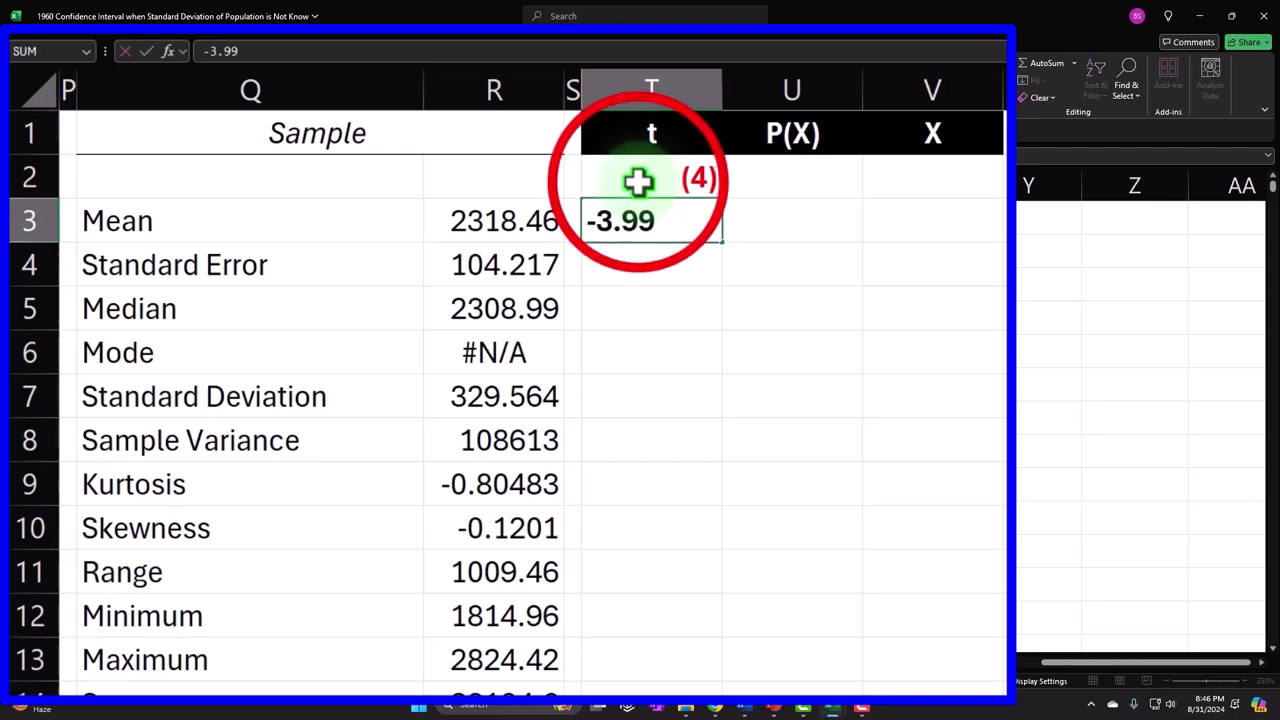
{"action": "key", "text": "Return"}
{"action": "left_click_drag", "start_coordinate": [638, 180], "coordinate": [651, 203]}
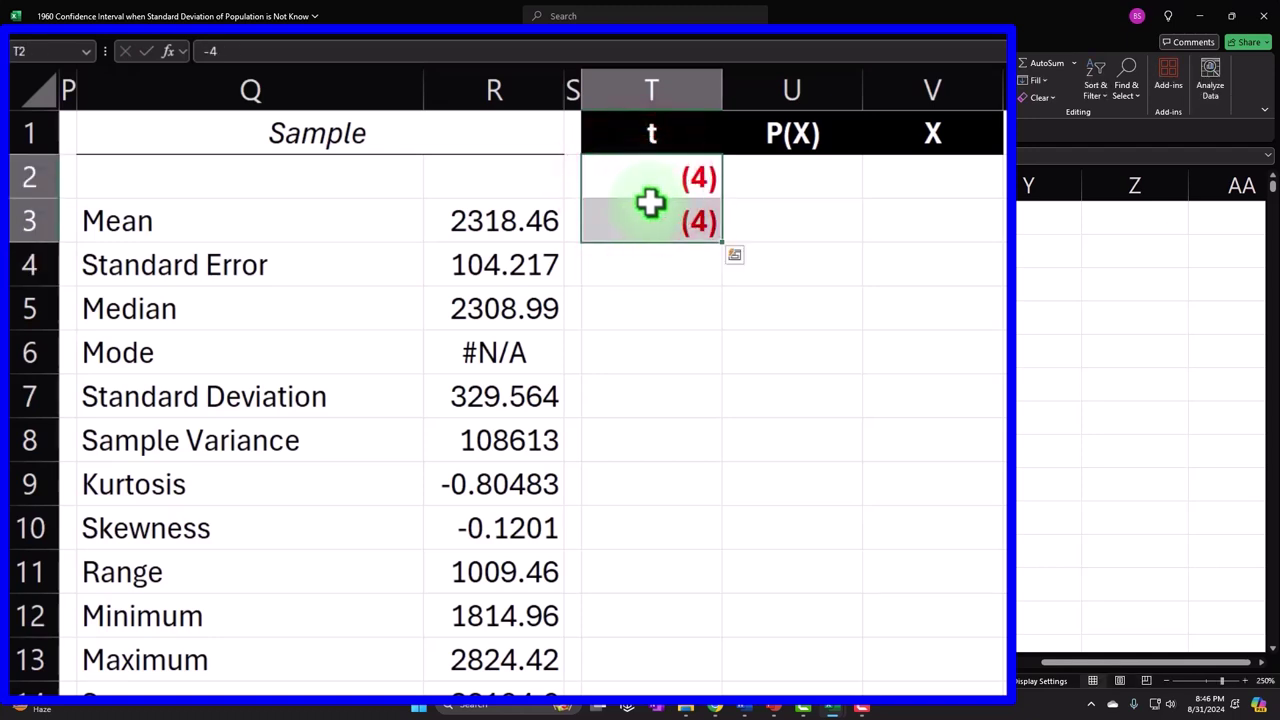
{"action": "left_click", "coordinate": [691, 40]}
{"action": "left_click", "coordinate": [691, 40]}
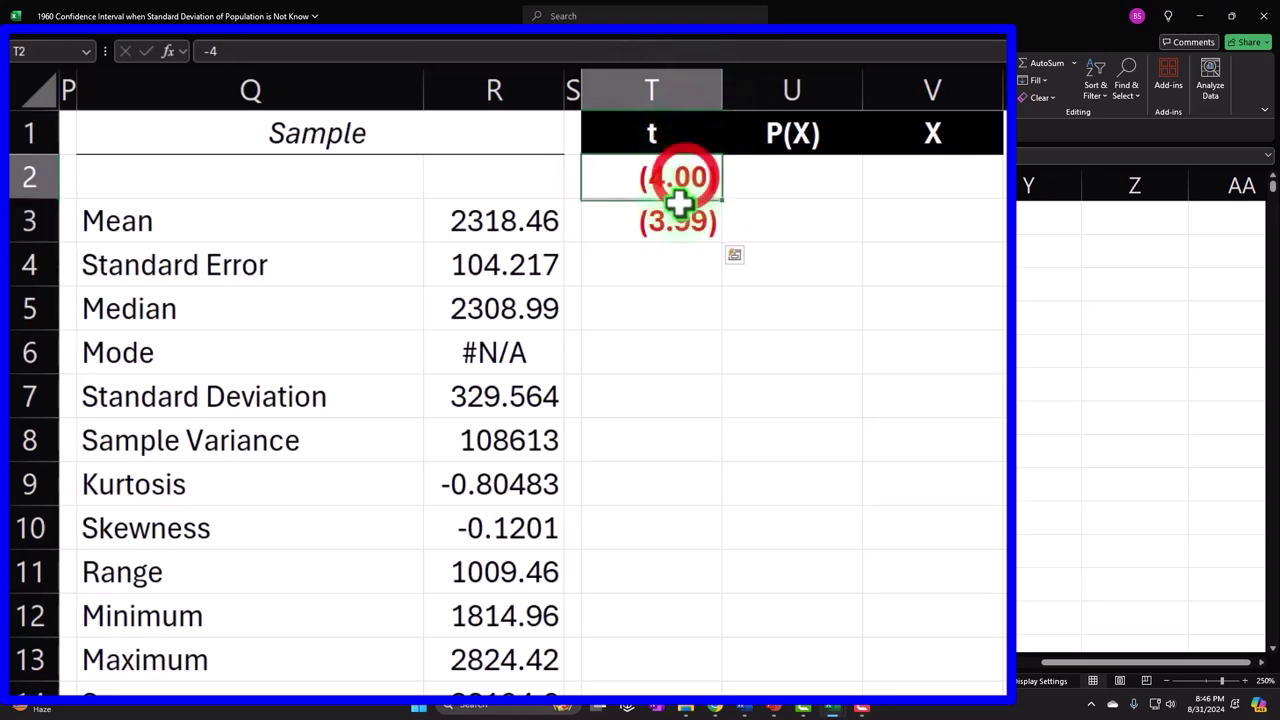
Extend the t series down to 4.00 at row 802.
{"action": "left_click_drag", "start_coordinate": [721, 249], "coordinate": [669, 719]}
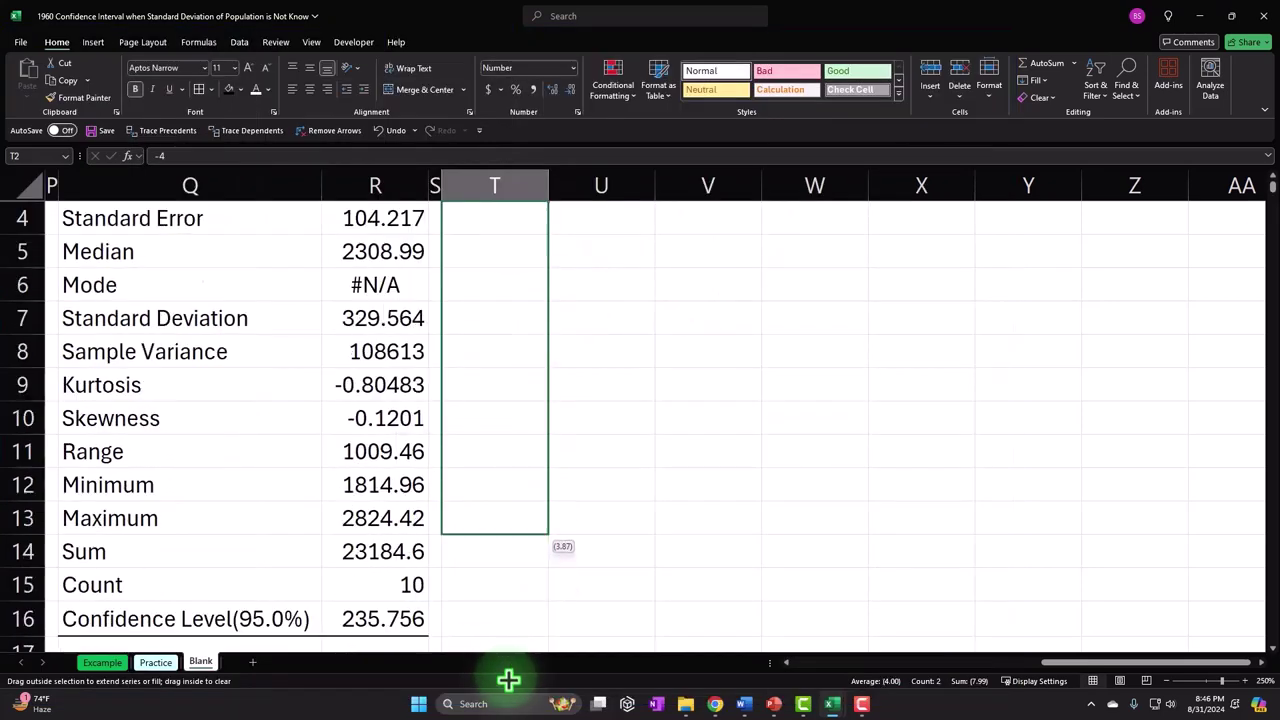
{"action": "left_click_drag", "start_coordinate": [508, 680], "coordinate": [616, 650]}
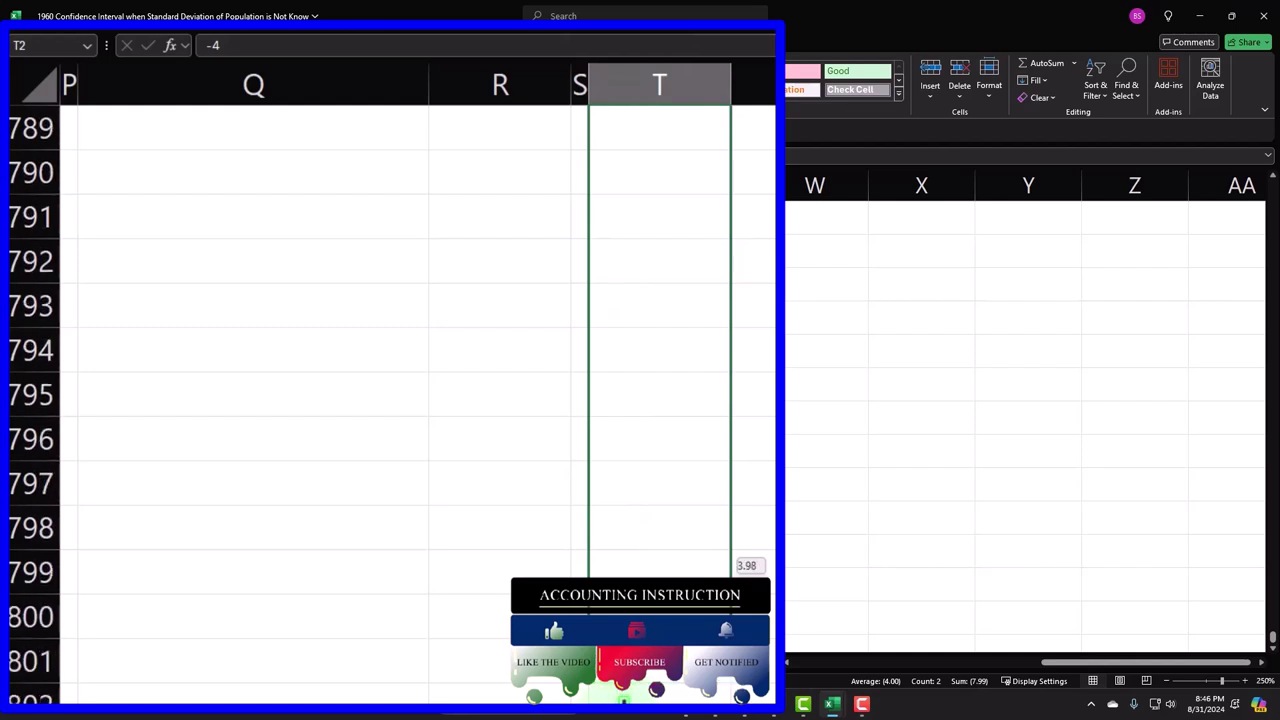
{"action": "left_click_drag", "start_coordinate": [616, 650], "coordinate": [618, 474]}
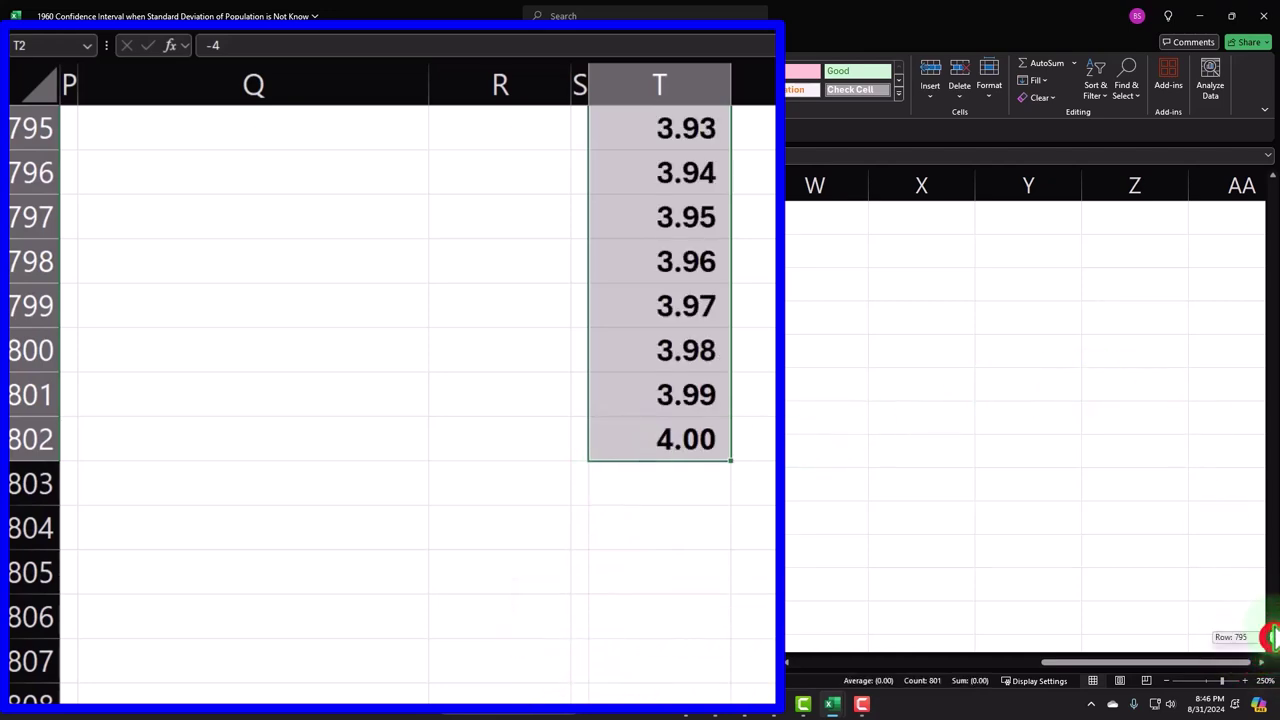
{"action": "left_click_drag", "start_coordinate": [1265, 640], "coordinate": [1255, 160]}
{"action": "key", "text": "Right"}
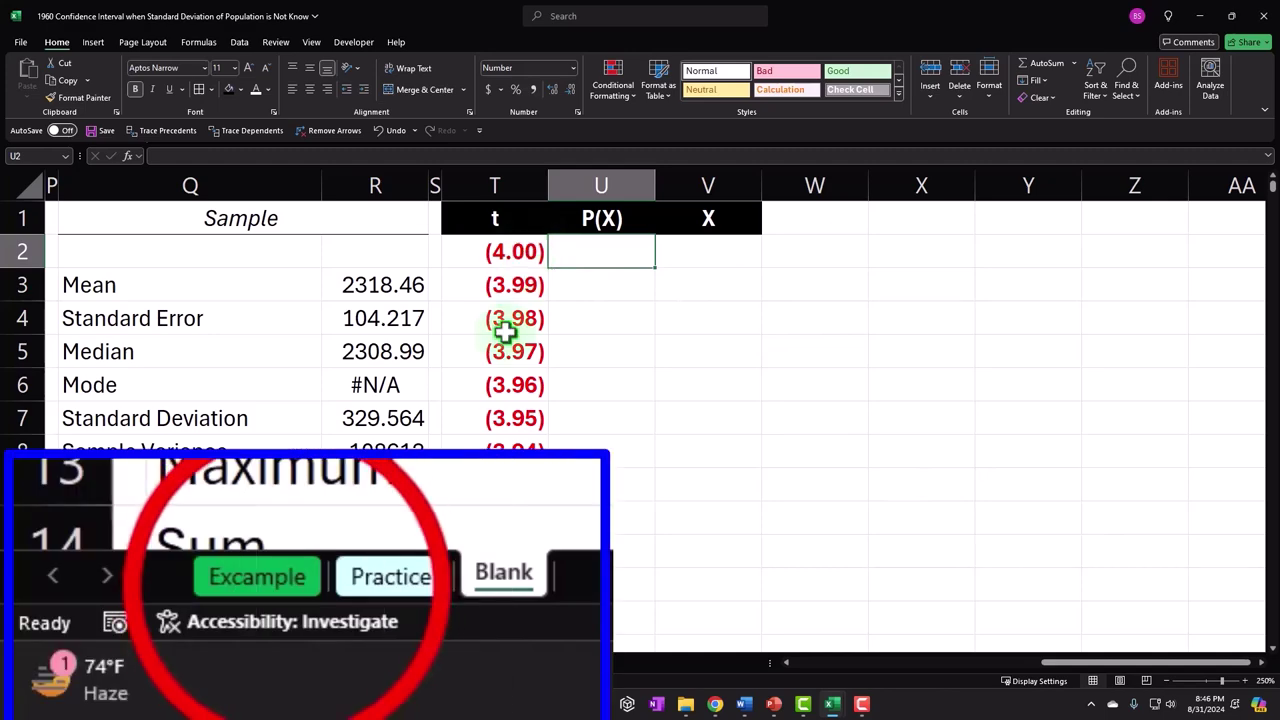
Check the Excample sheet's t-curve chart, then start a formula in U2 on Blank.
{"action": "left_click", "coordinate": [88, 663]}
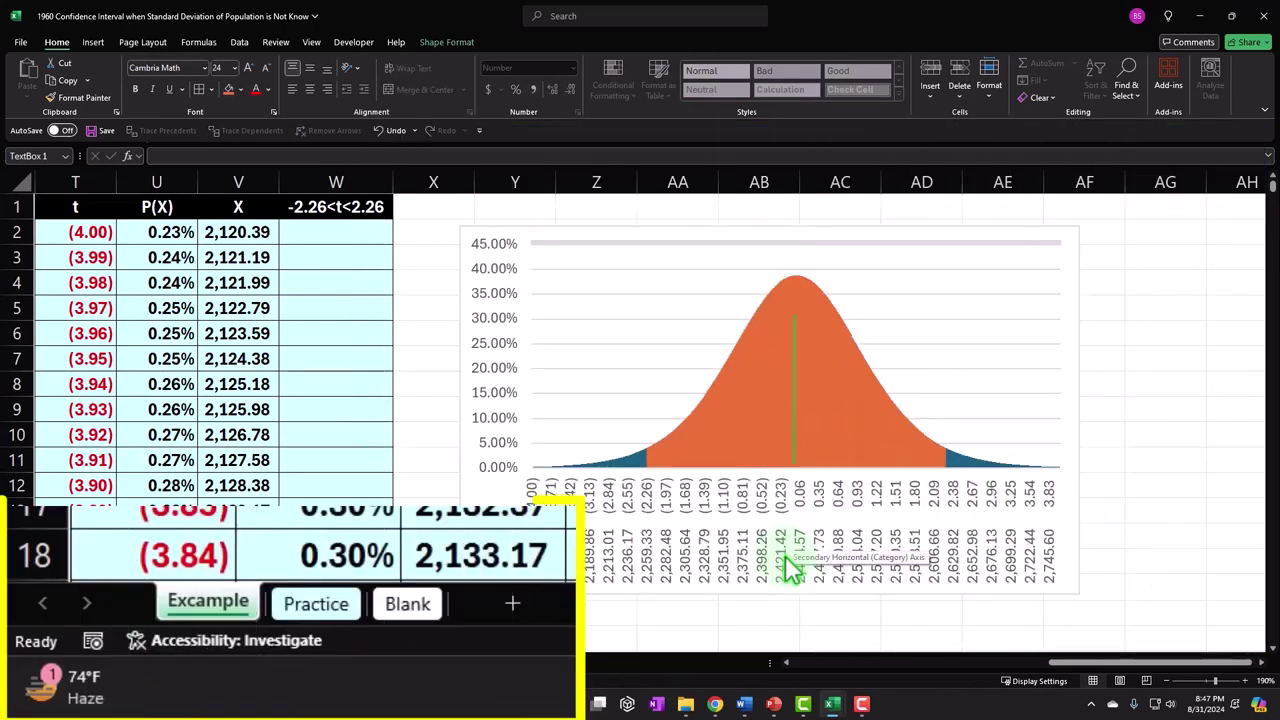
{"action": "left_click", "coordinate": [200, 660]}
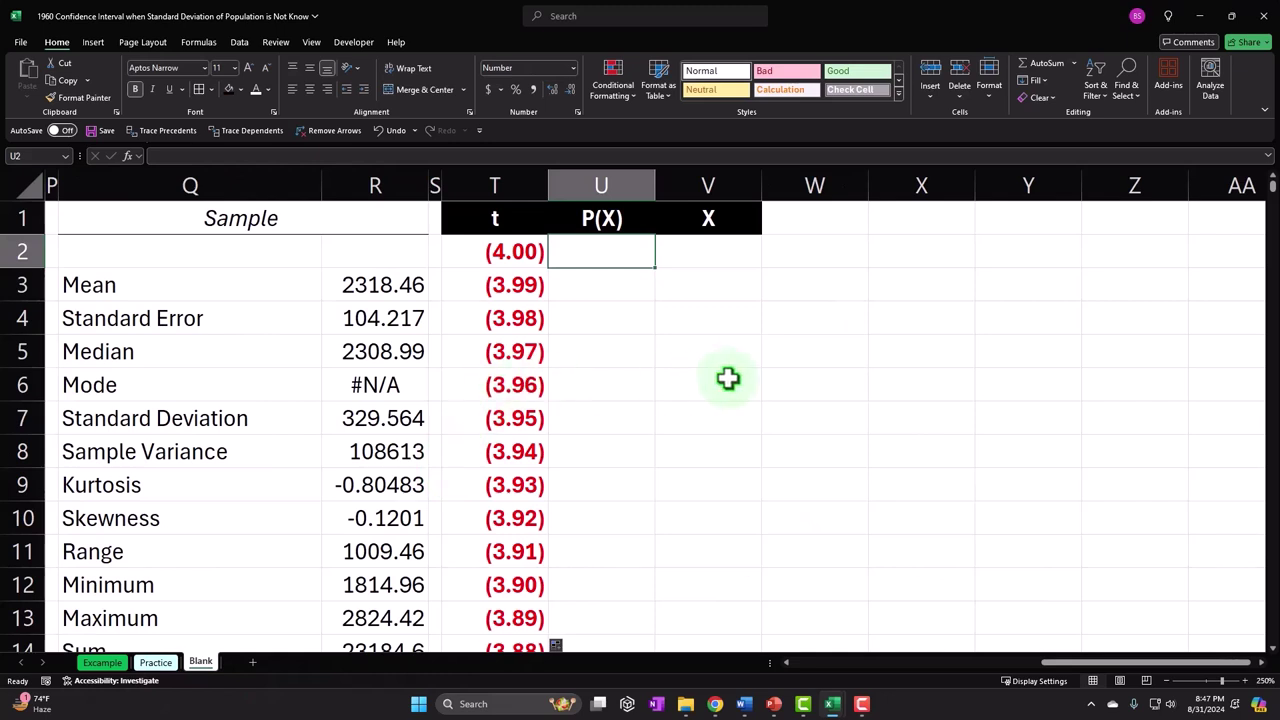
{"action": "type", "text": "="}
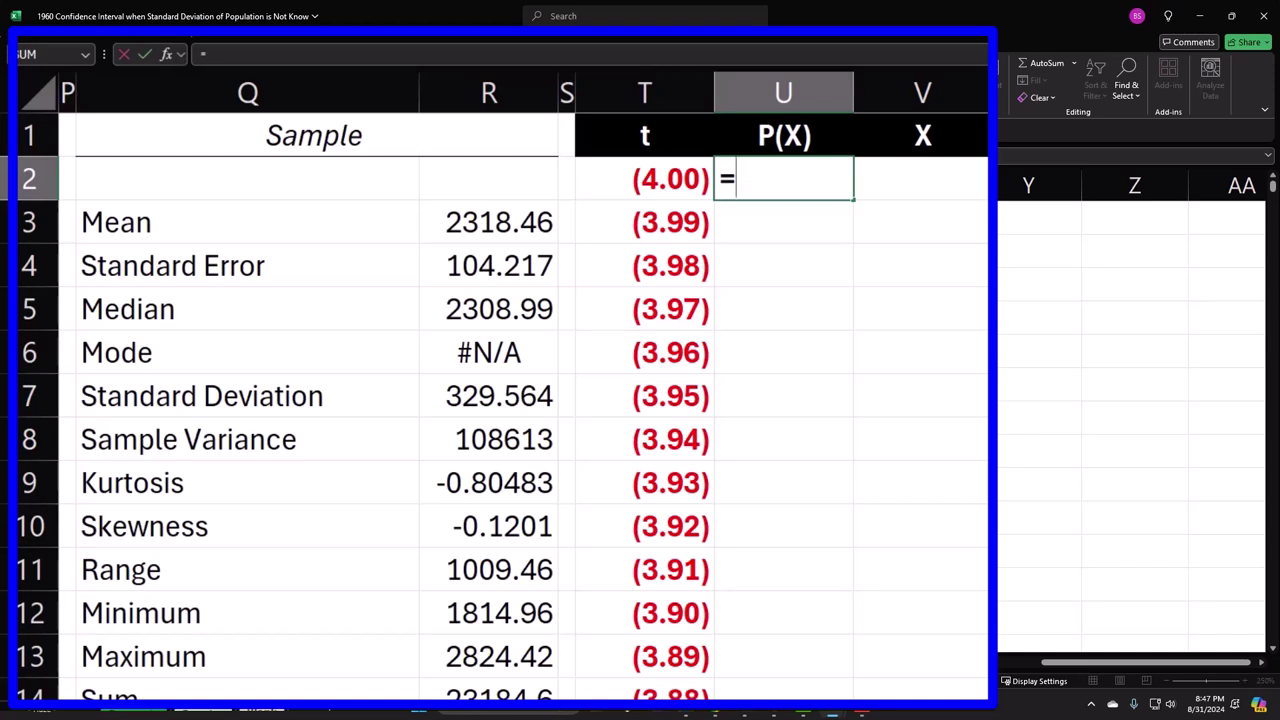
Enter =T.DIST(T2,$O$5,0) in U2.
{"action": "type", "text": "t.dist"}
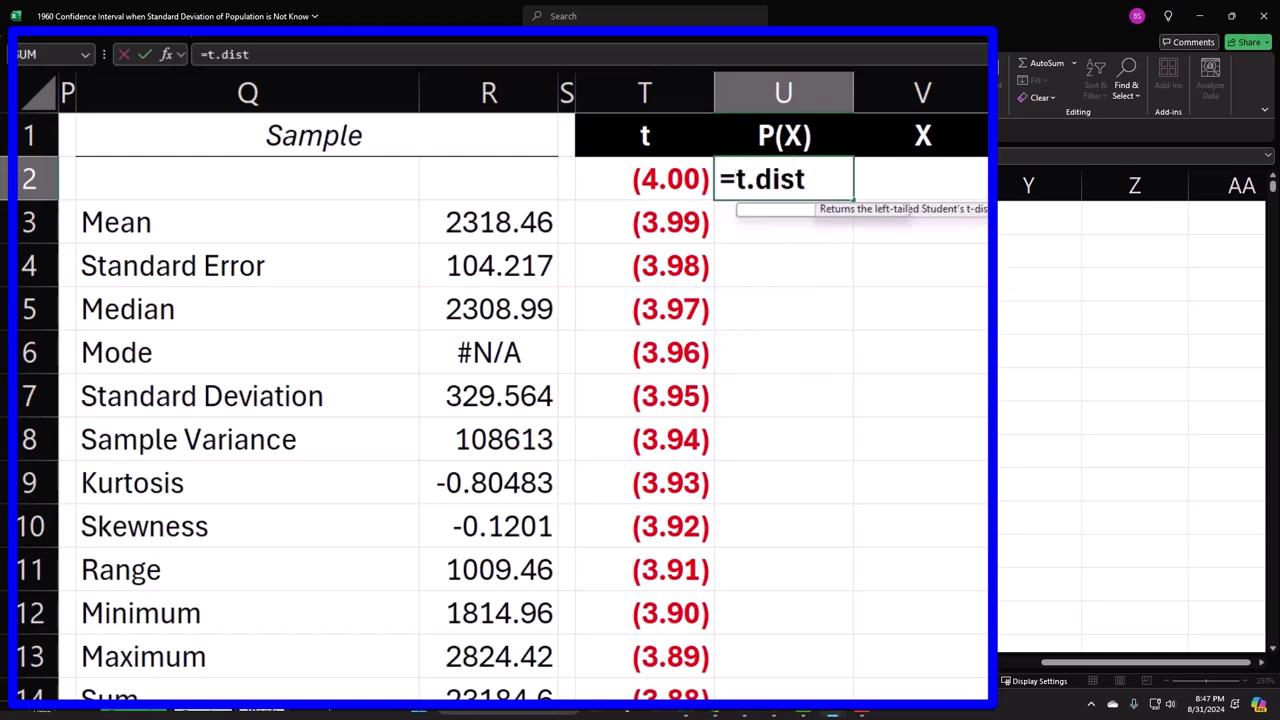
{"action": "key", "text": "Tab"}
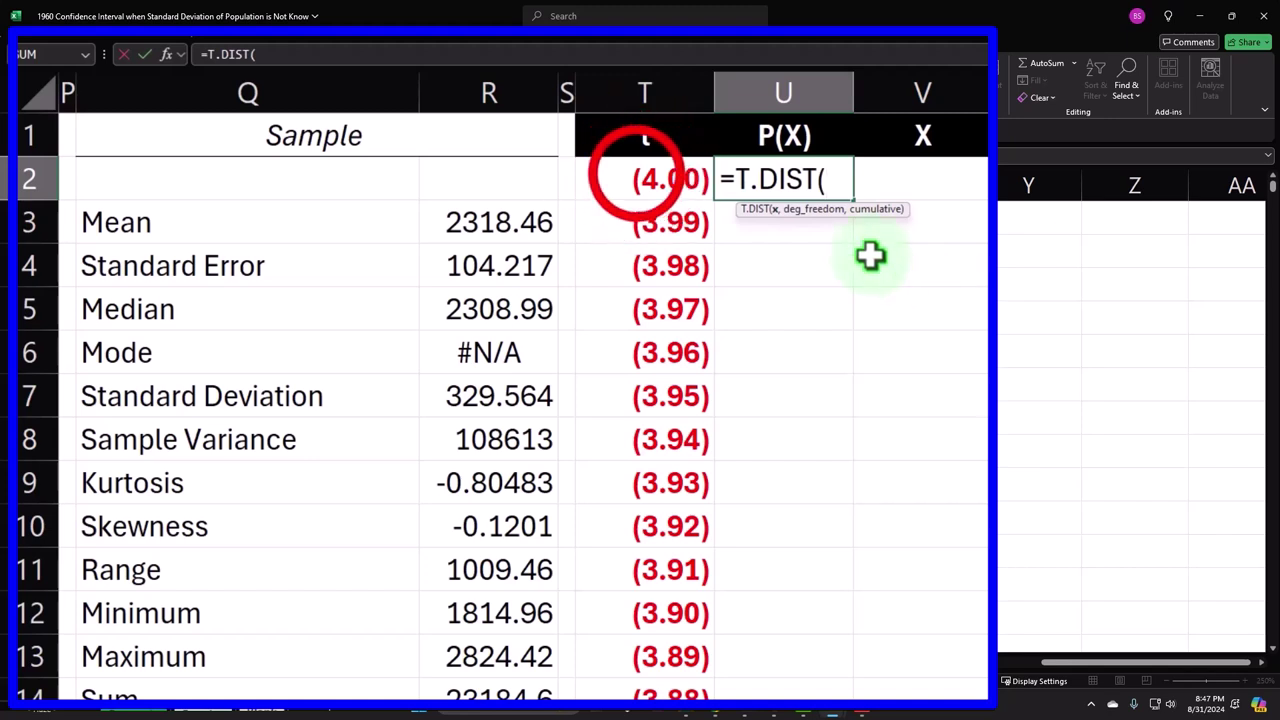
{"action": "left_click", "coordinate": [636, 177]}
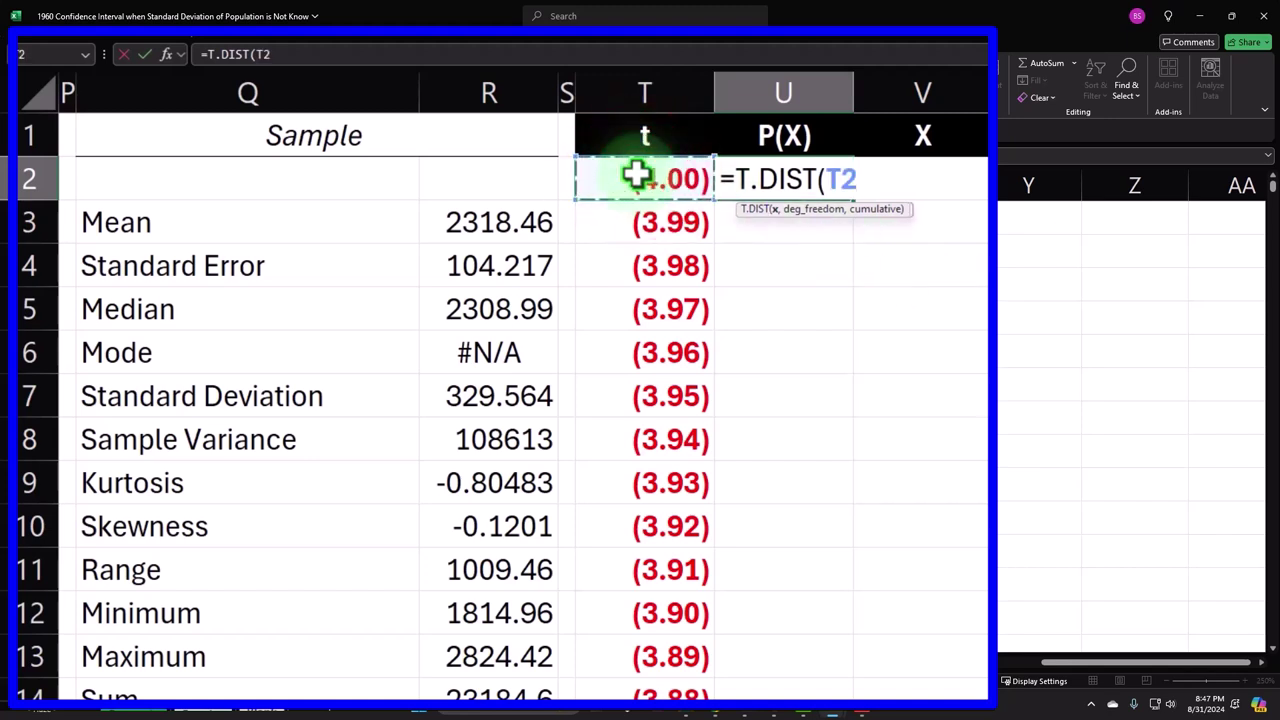
{"action": "type", "text": ","}
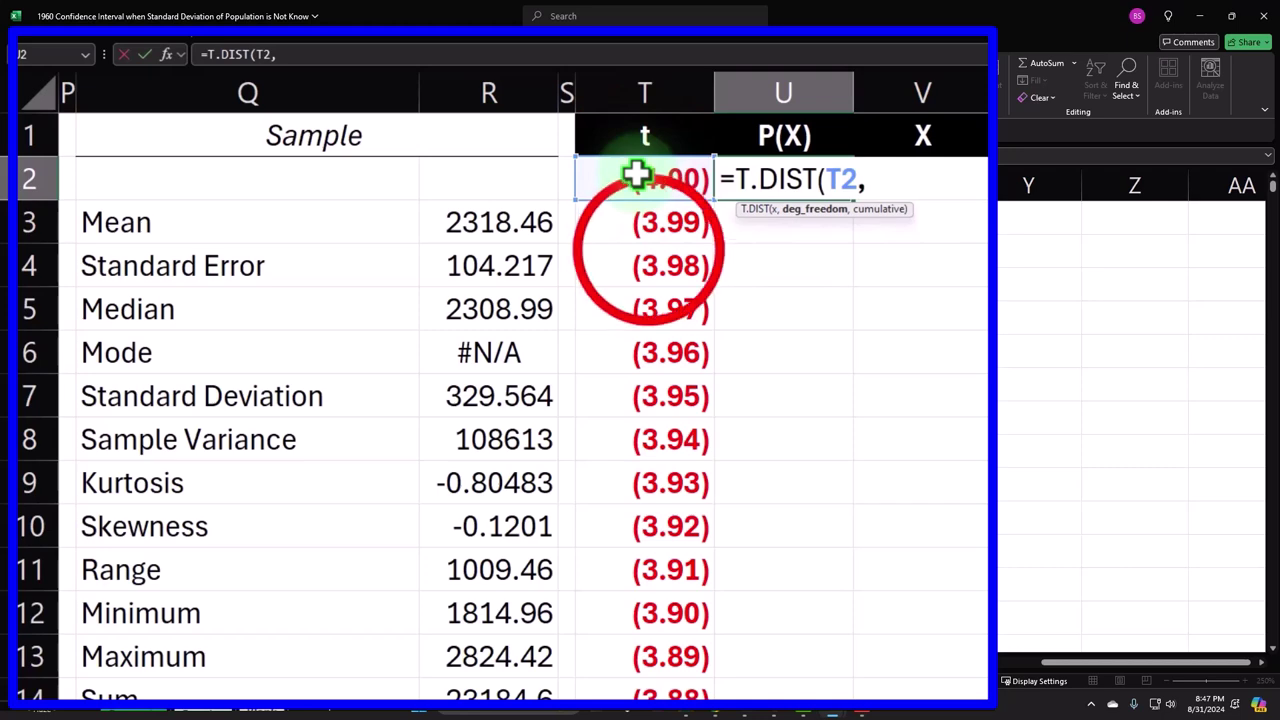
{"action": "left_click", "coordinate": [652, 258]}
{"action": "key", "text": "Left"}
{"action": "key", "text": "Left"}
{"action": "key", "text": "Left"}
{"action": "key", "text": "Left"}
{"action": "key", "text": "Left"}
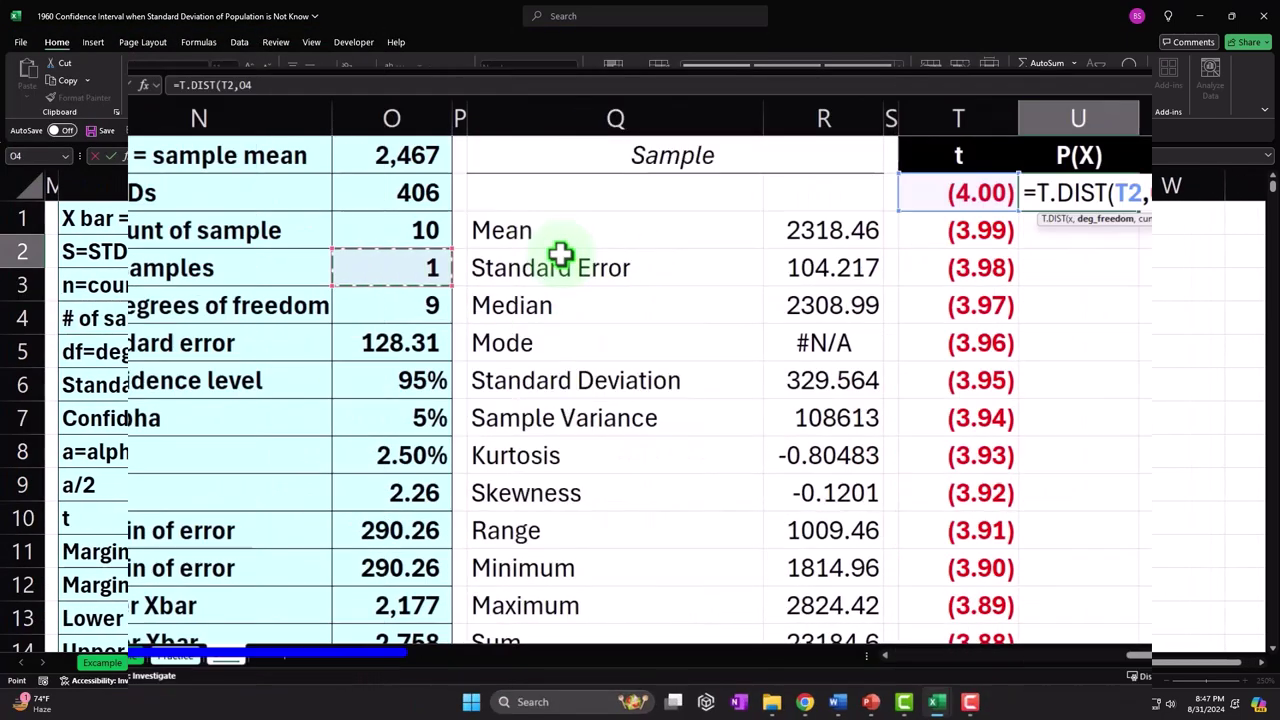
{"action": "key", "text": "Down"}
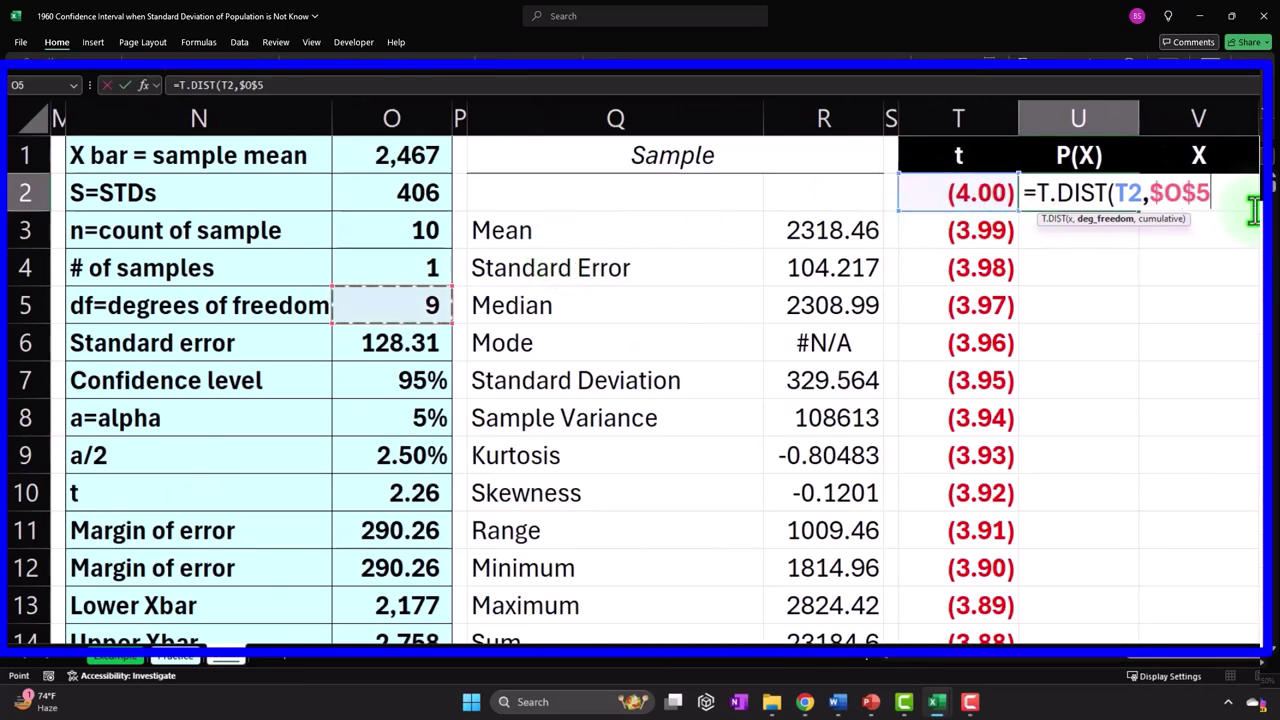
{"action": "type", "text": ","}
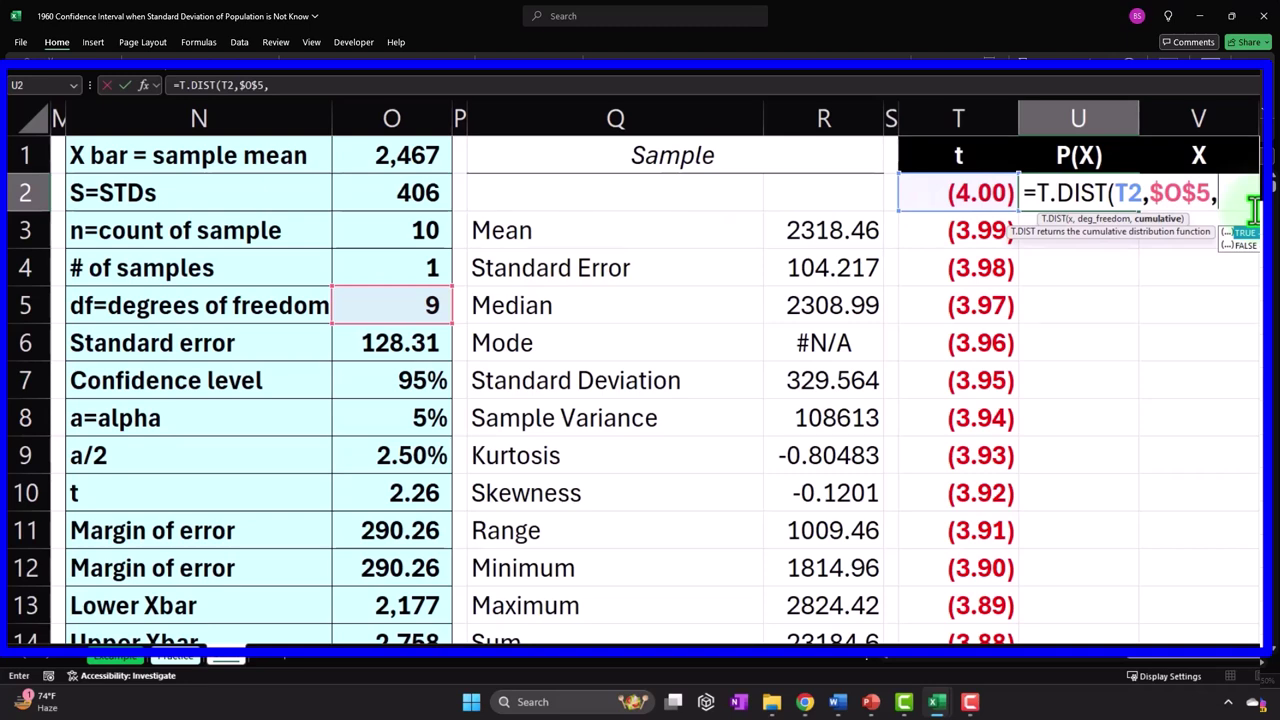
{"action": "type", "text": "0)"}
{"action": "key", "text": "ctrl+Return"}
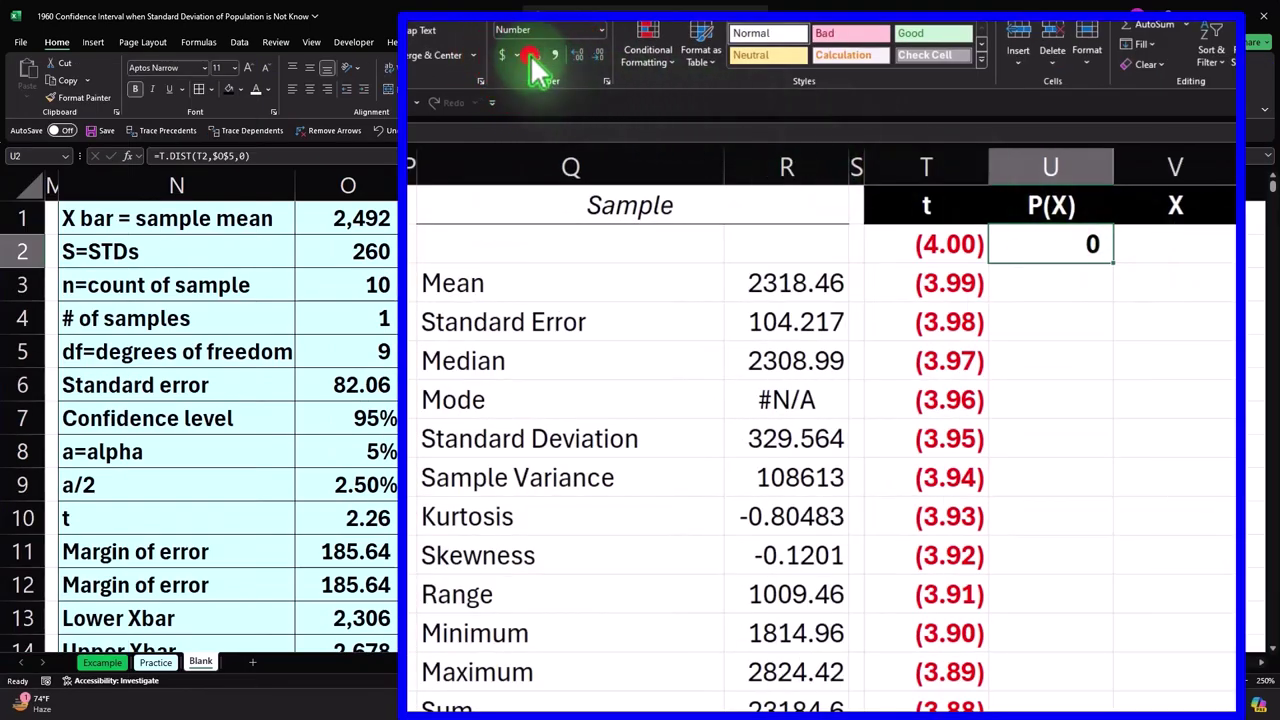
Format P(X) as two-decimal percentages and fill the formula down to row 802.
{"action": "left_click", "coordinate": [530, 54]}
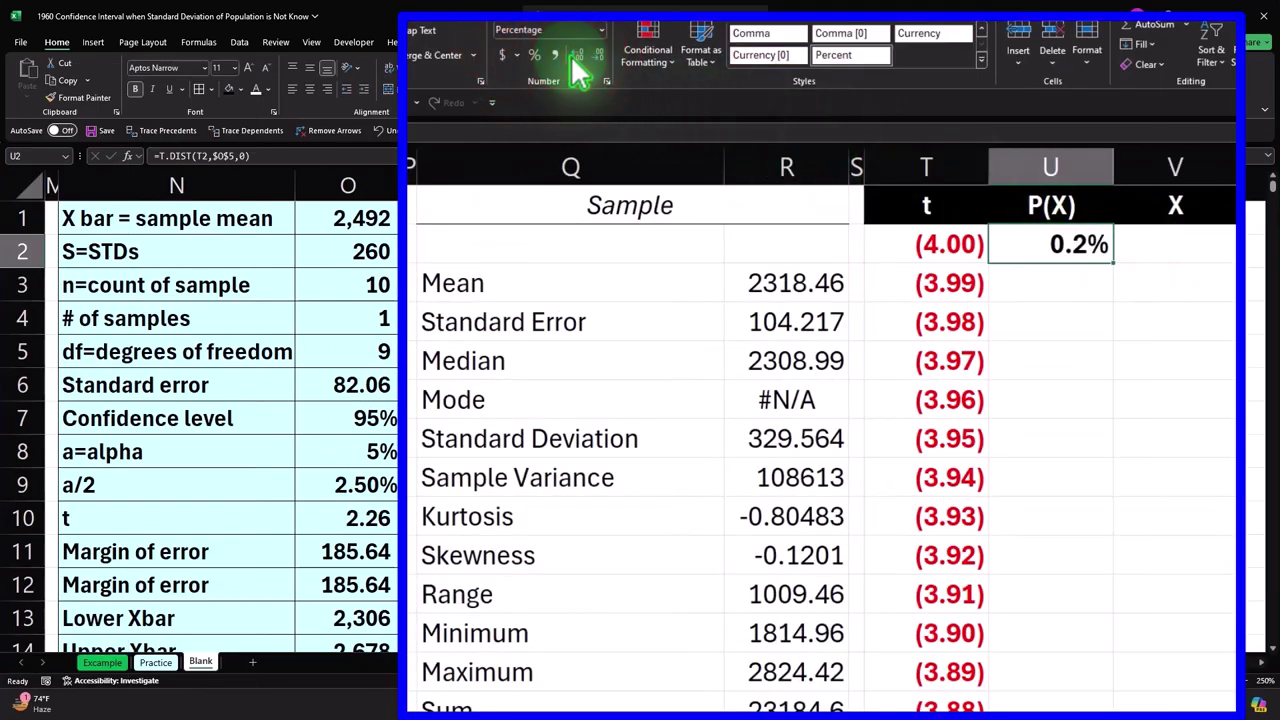
{"action": "left_click", "coordinate": [575, 56]}
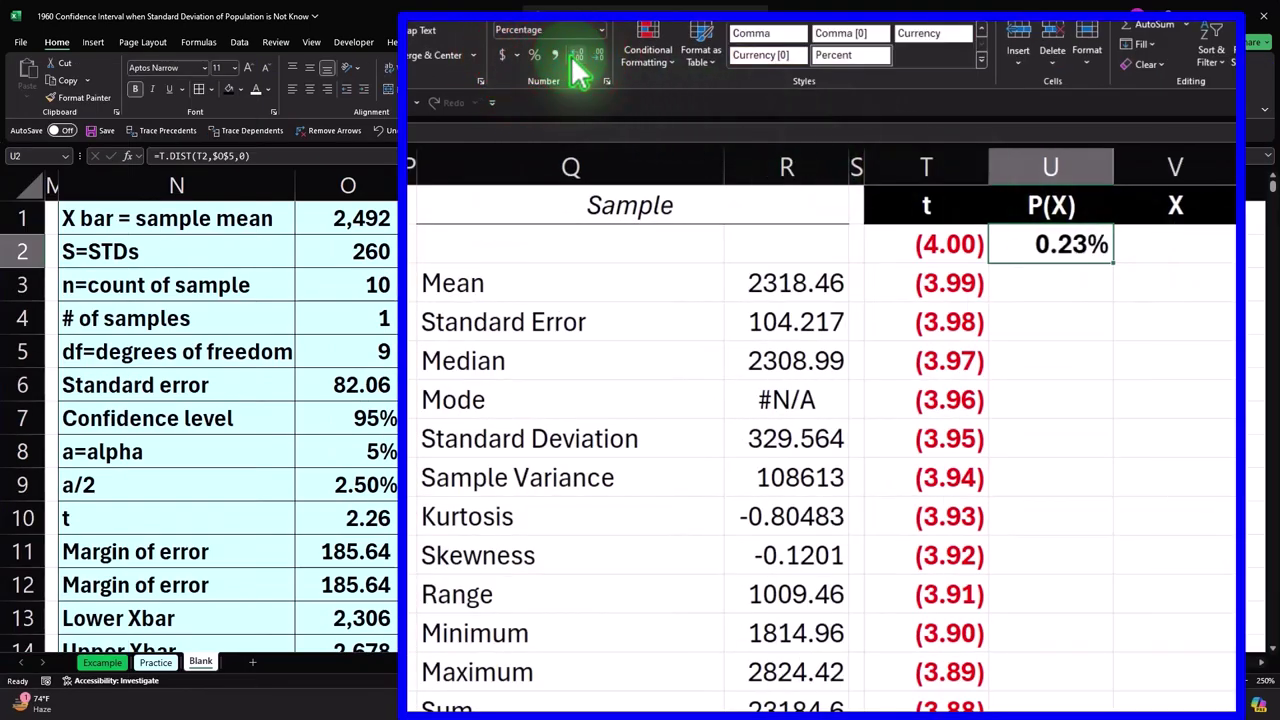
{"action": "double_click", "coordinate": [1110, 263]}
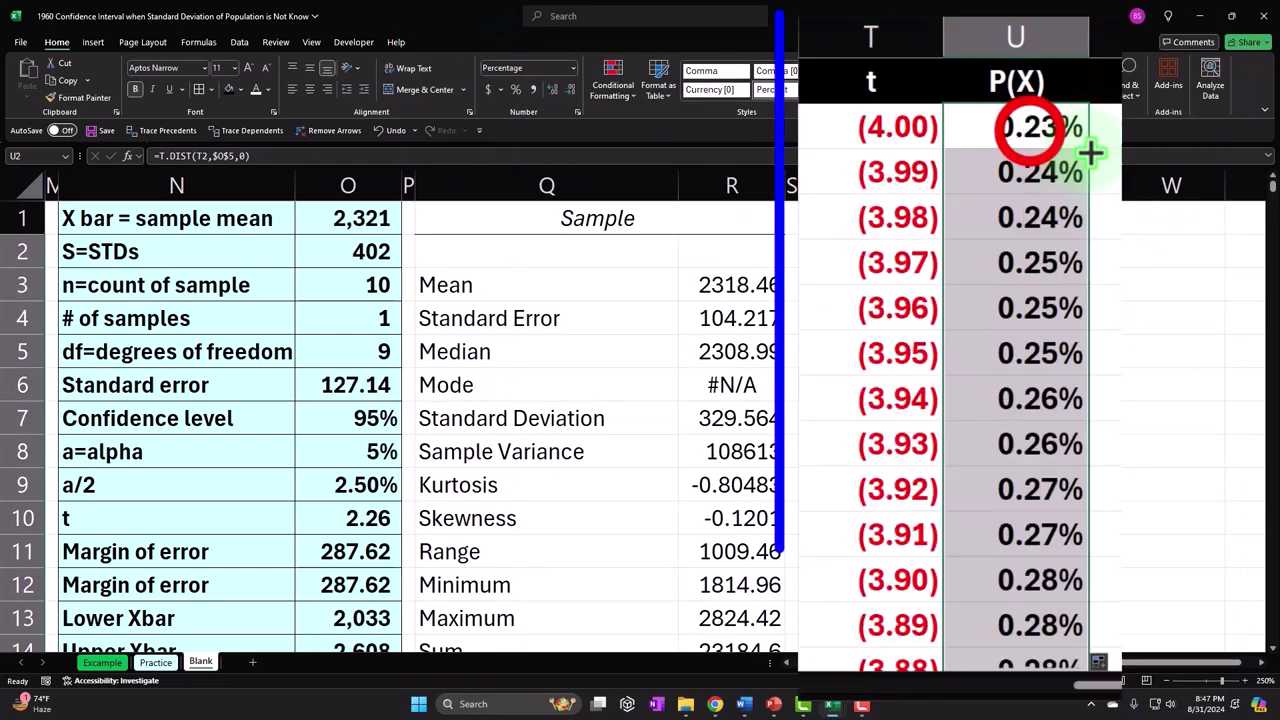
{"action": "scroll", "coordinate": [1020, 129], "scroll_direction": "down", "scroll_amount": 20}
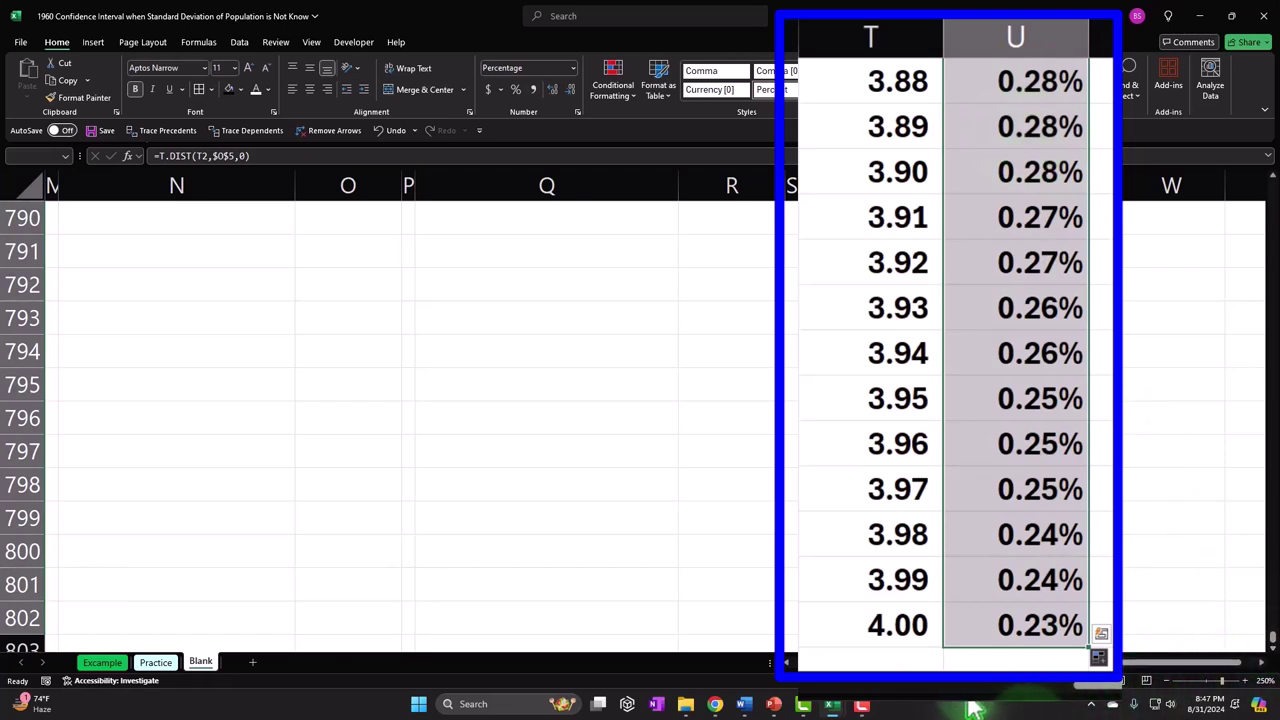
{"action": "left_click", "coordinate": [1257, 623]}
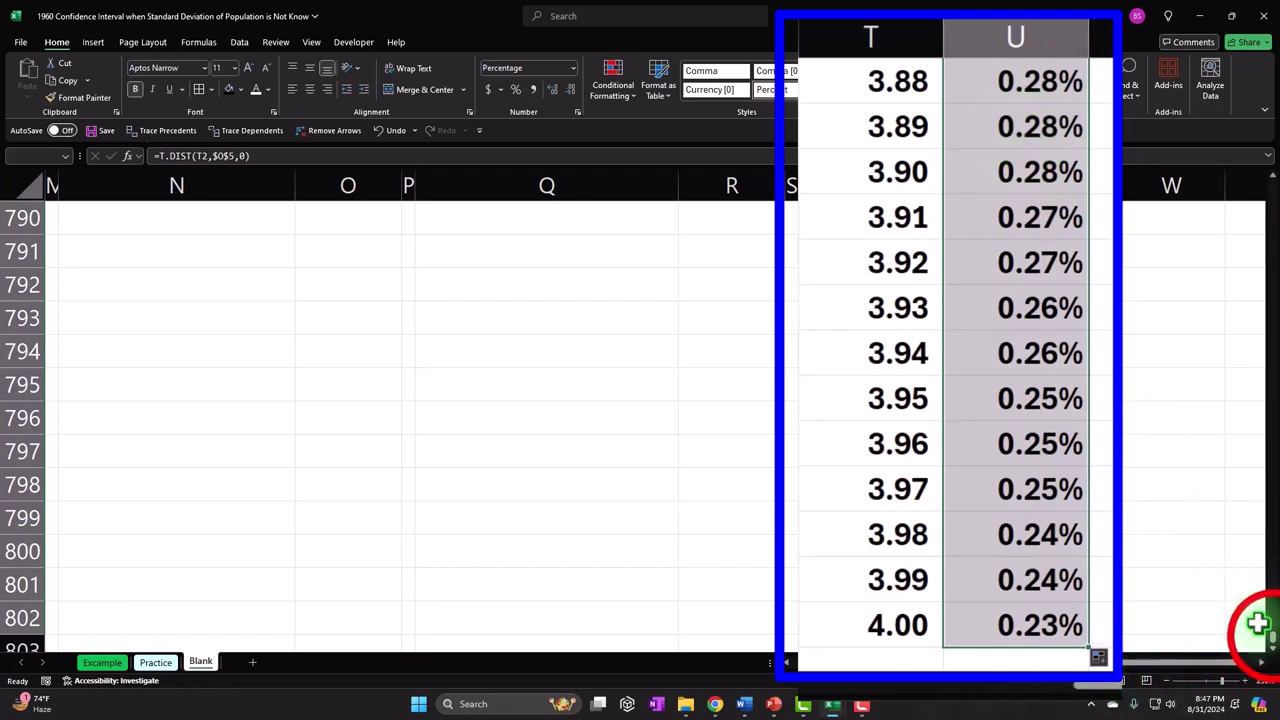
{"action": "left_click_drag", "start_coordinate": [1270, 640], "coordinate": [1255, 180]}
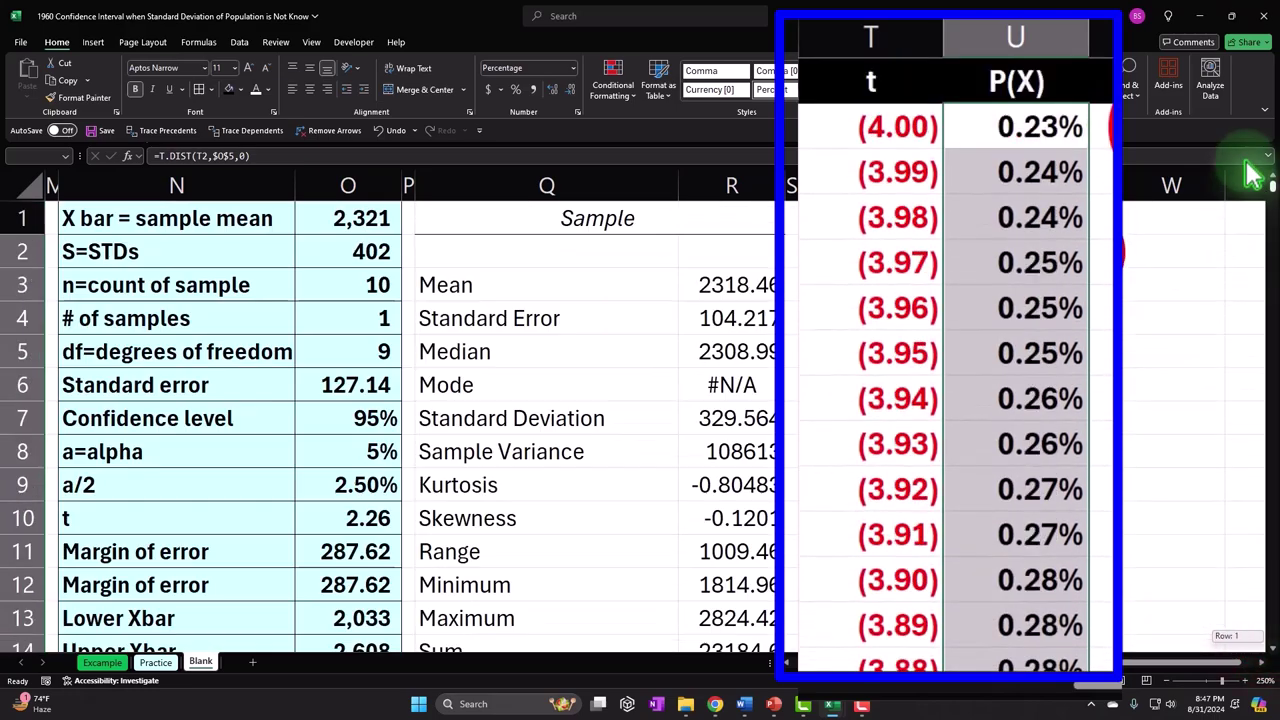
{"action": "left_click", "coordinate": [1076, 258]}
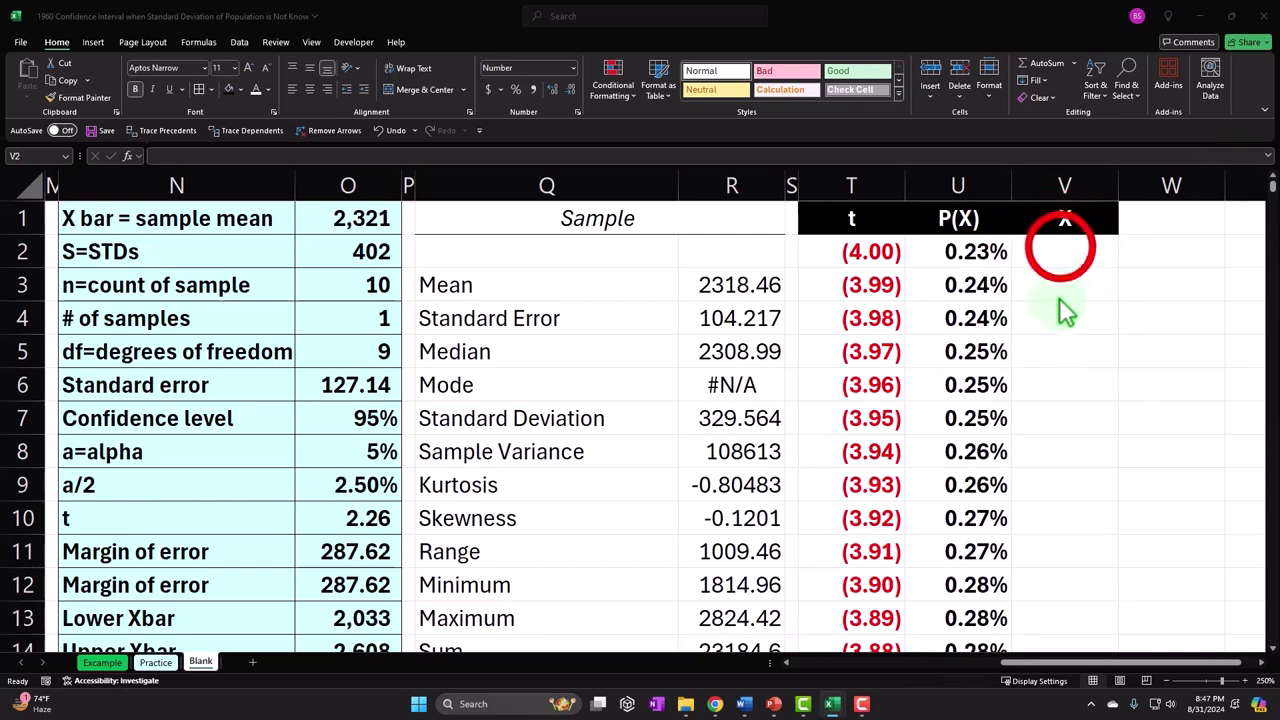
Enter the formula =$O$1+$O$6*T2 in V2 for the first X value.
{"action": "left_click", "coordinate": [1061, 246]}
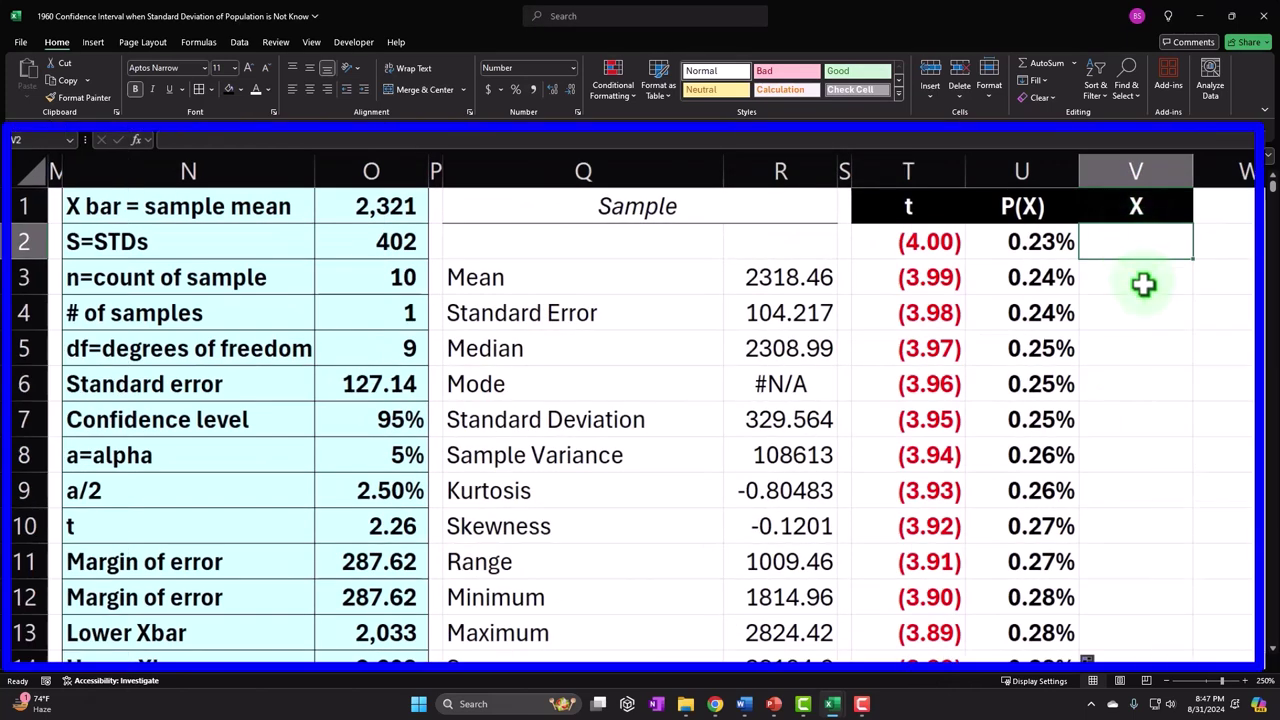
{"action": "type", "text": "="}
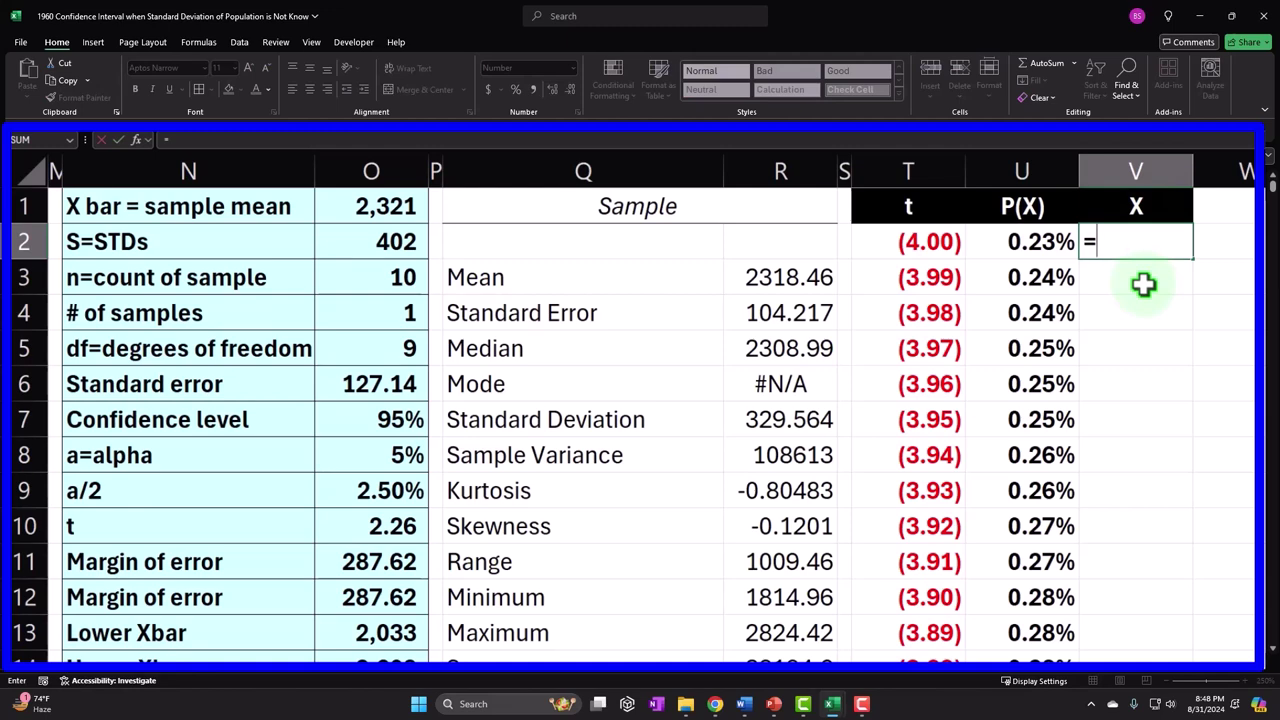
{"action": "key", "text": "Left"}
{"action": "key", "text": "Left"}
{"action": "key", "text": "Left"}
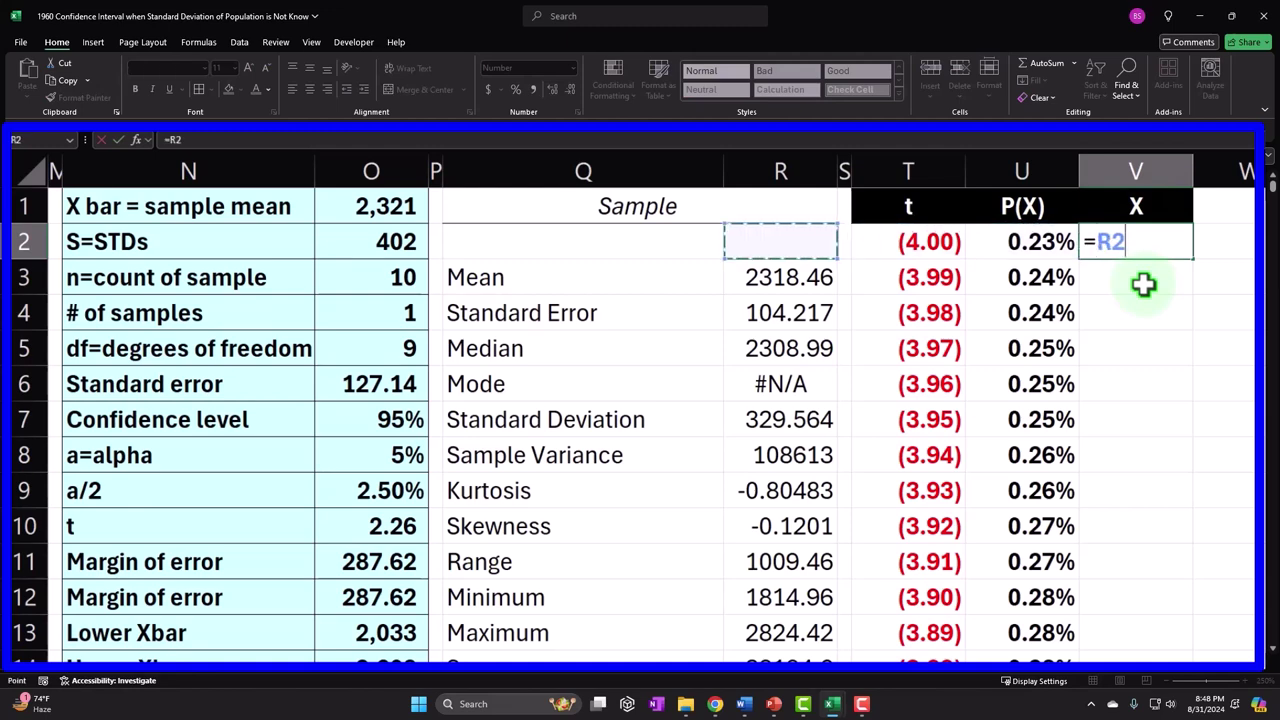
{"action": "key", "text": "Left"}
{"action": "key", "text": "Left"}
{"action": "key", "text": "Left"}
{"action": "key", "text": "Up"}
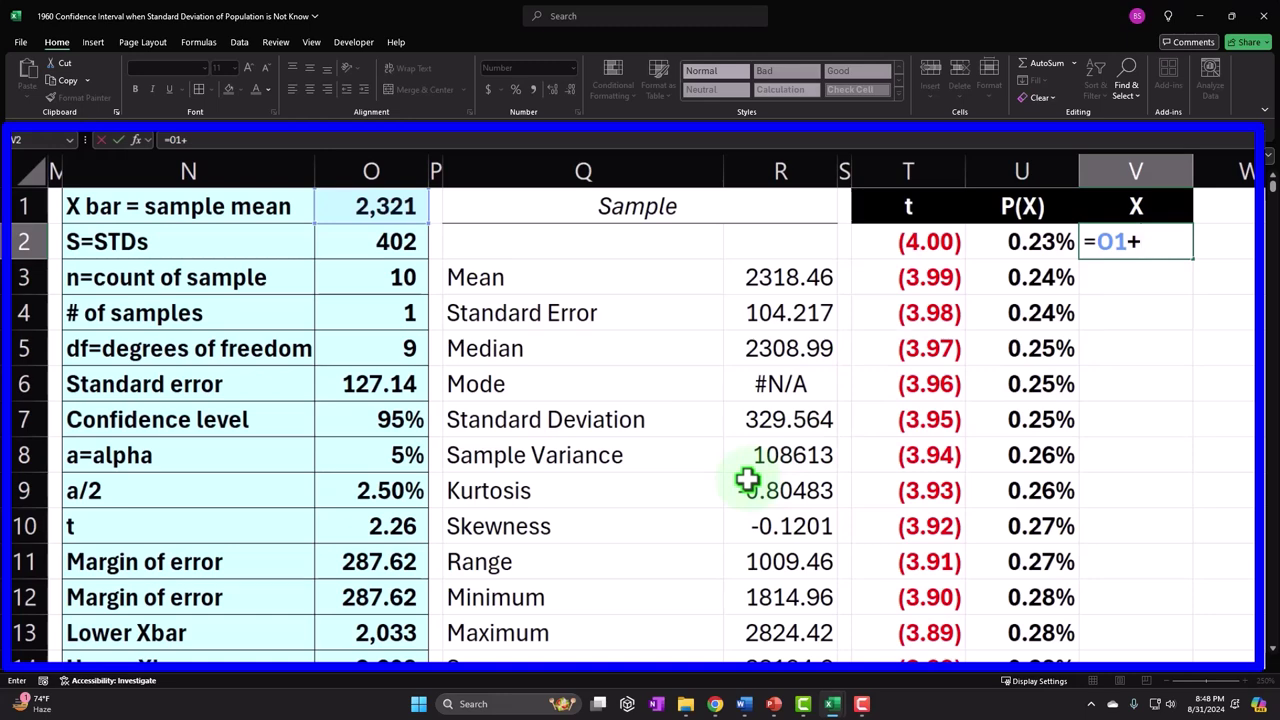
{"action": "left_click", "coordinate": [397, 388]}
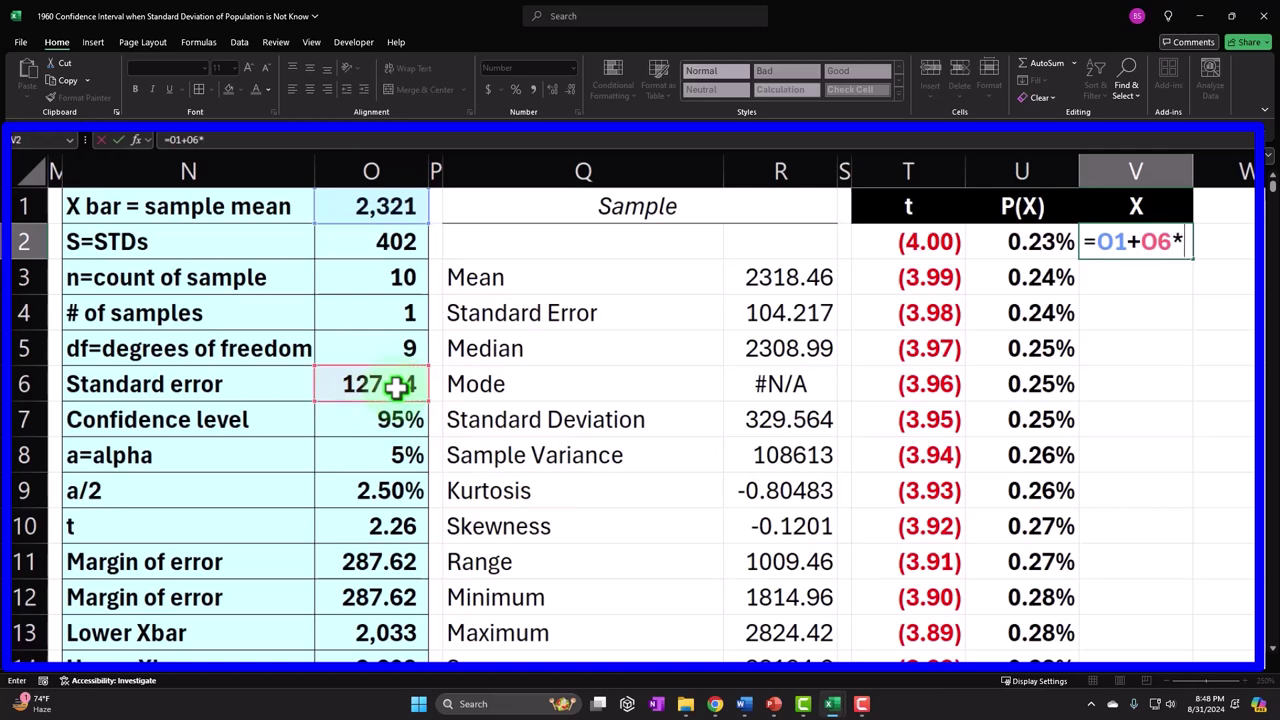
{"action": "type", "text": "*"}
{"action": "left_click", "coordinate": [903, 241]}
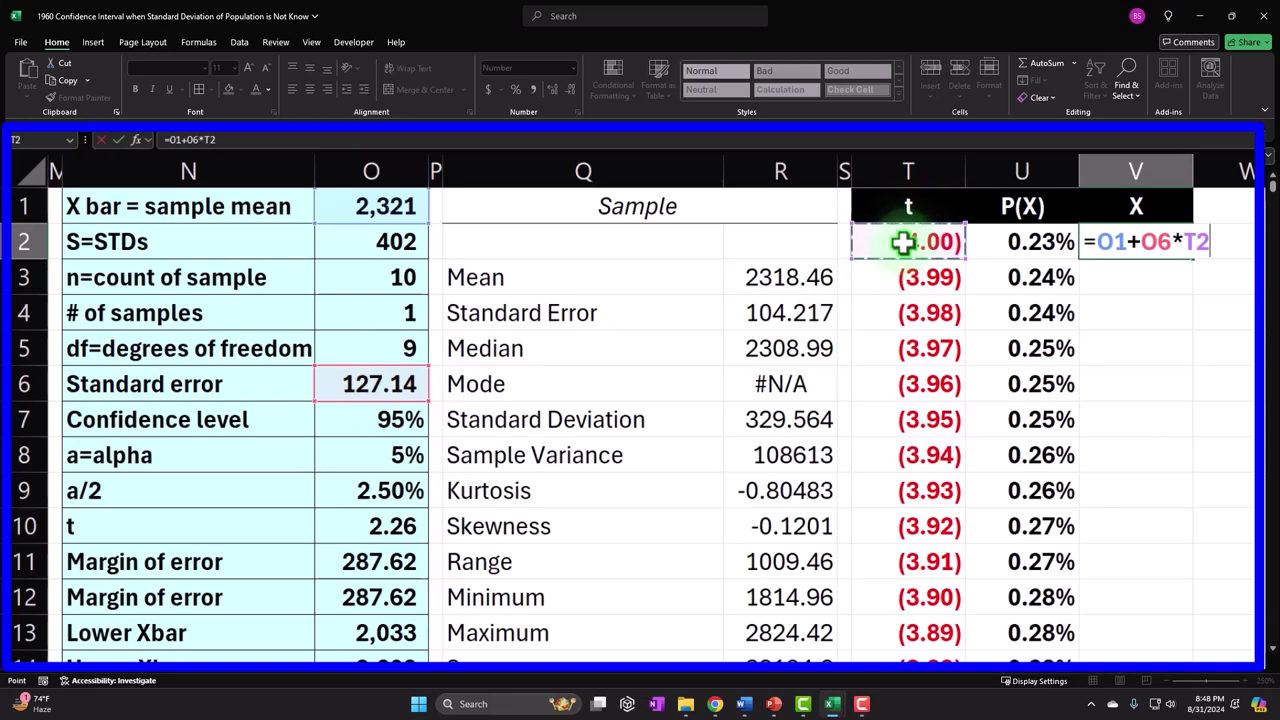
{"action": "left_click", "coordinate": [1108, 242]}
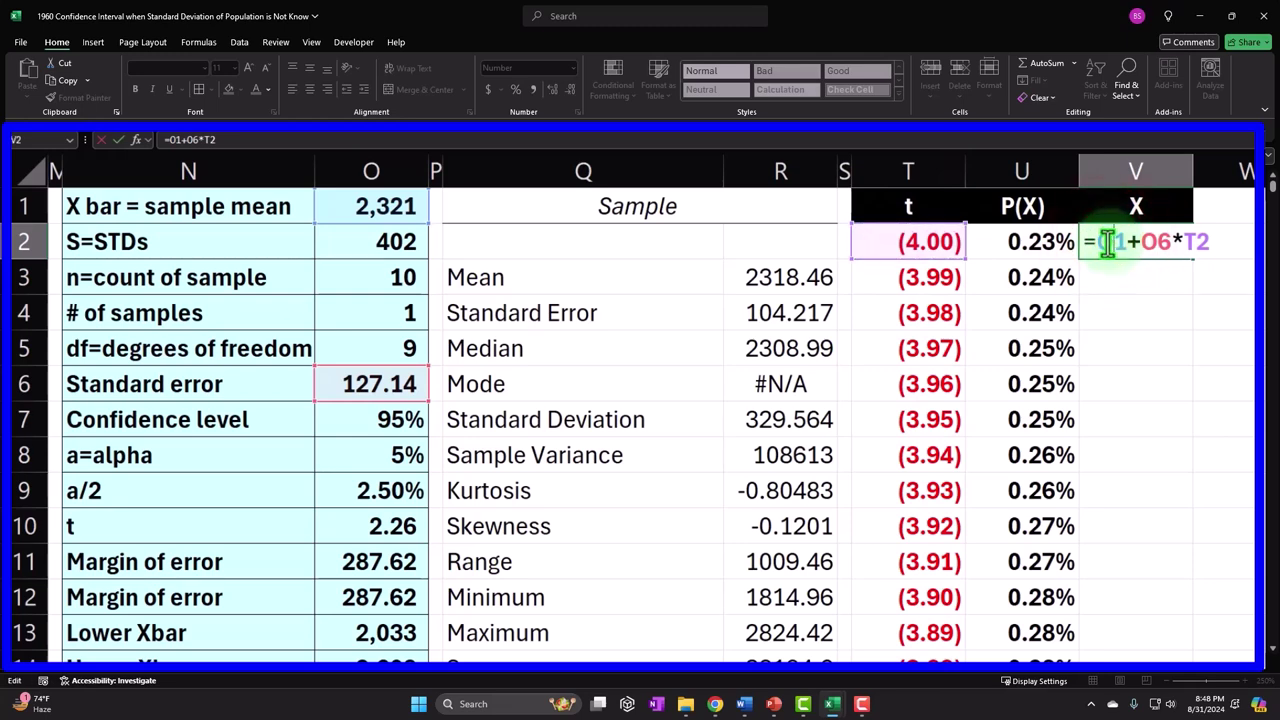
{"action": "key", "text": "F4"}
{"action": "left_click", "coordinate": [1176, 242]}
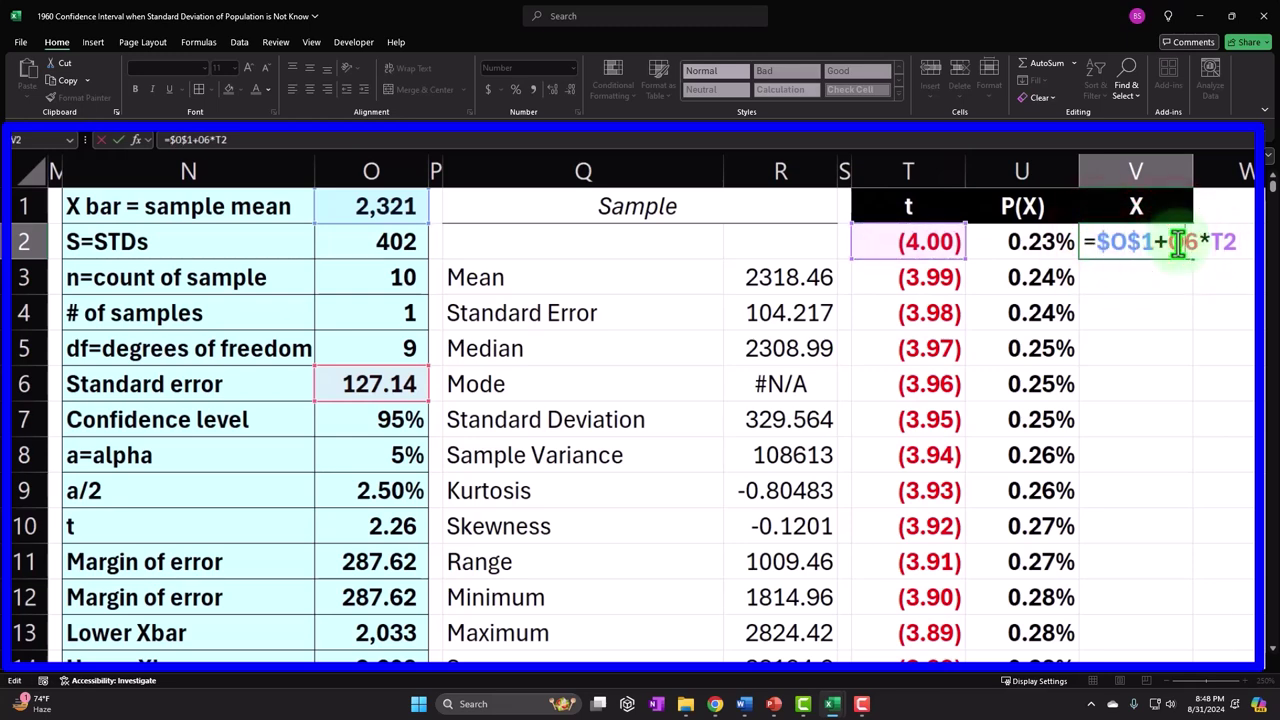
{"action": "key", "text": "F4"}
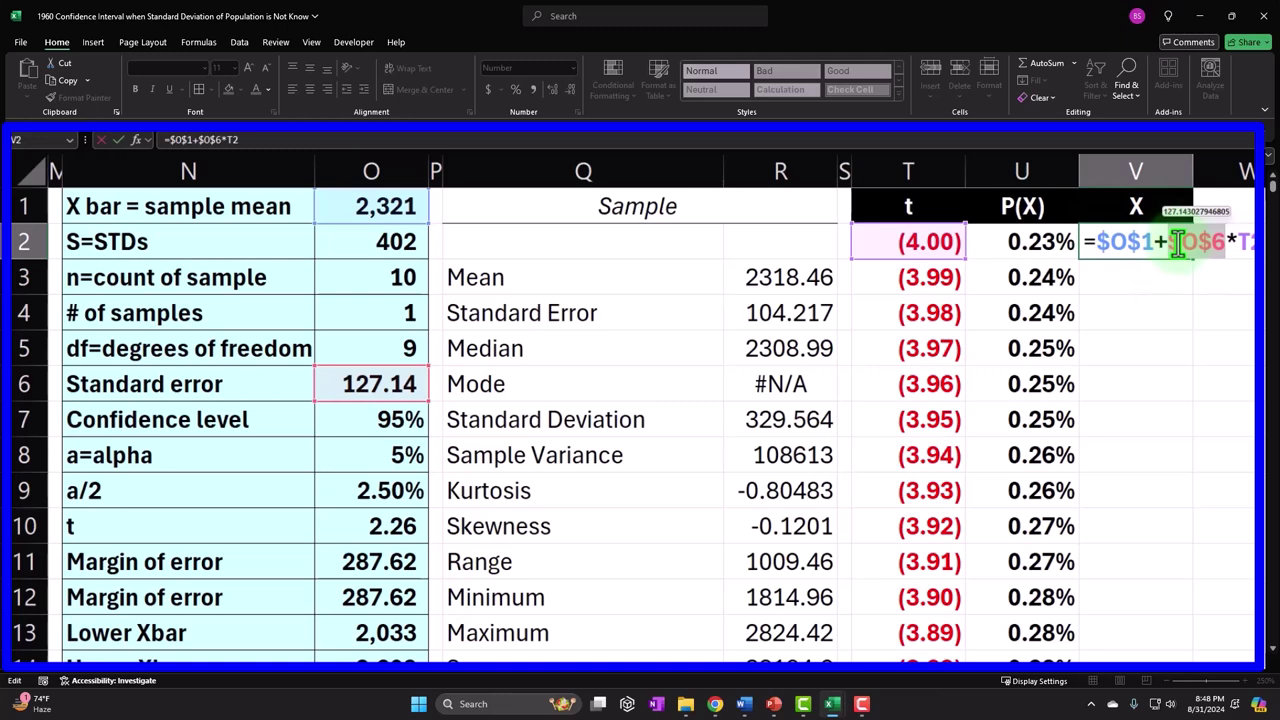
{"action": "key", "text": "Return"}
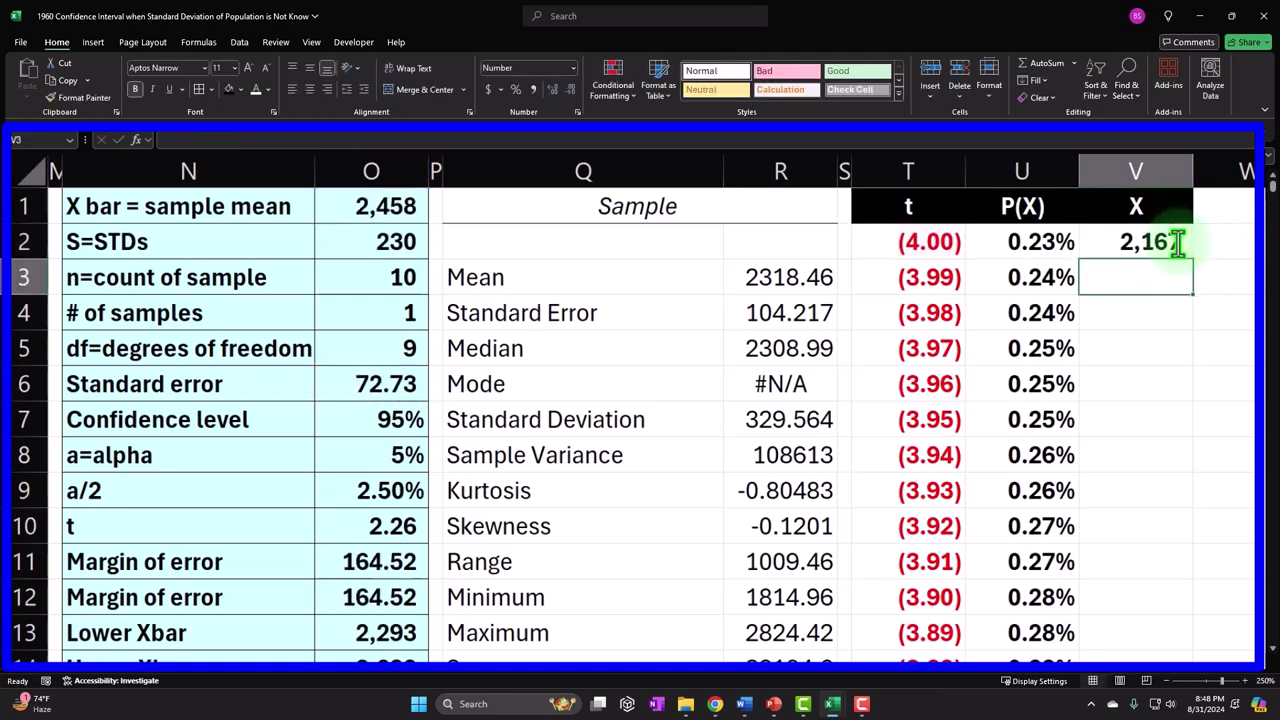
Fill the X formula down to row 802 and check the values from 2,175 to 2,888.
{"action": "left_click", "coordinate": [1172, 234]}
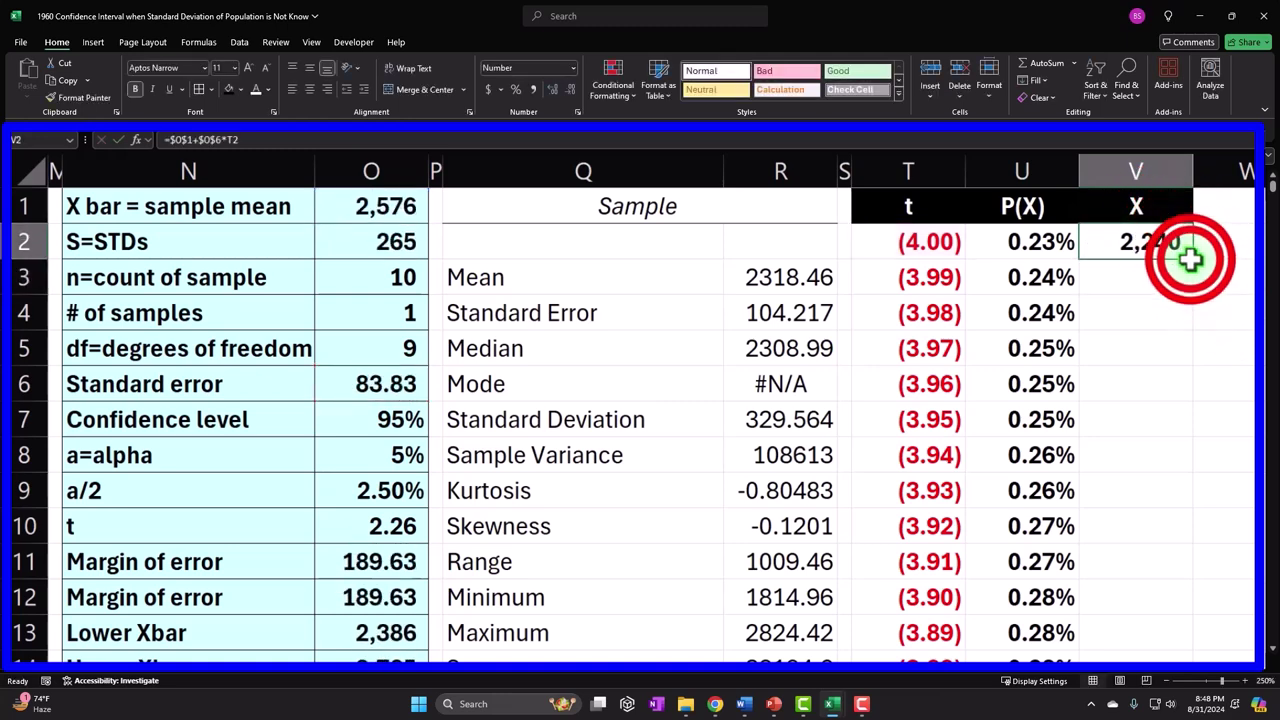
{"action": "double_click", "coordinate": [1190, 258]}
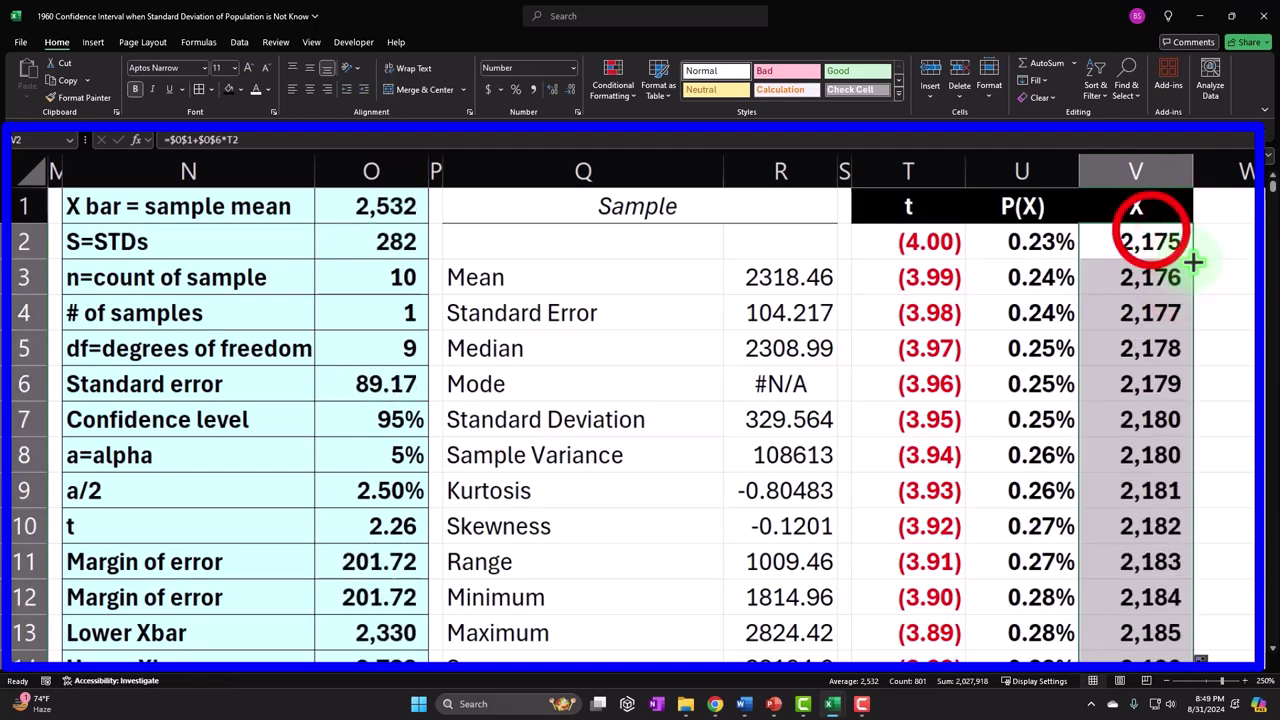
{"action": "left_click", "coordinate": [1158, 236]}
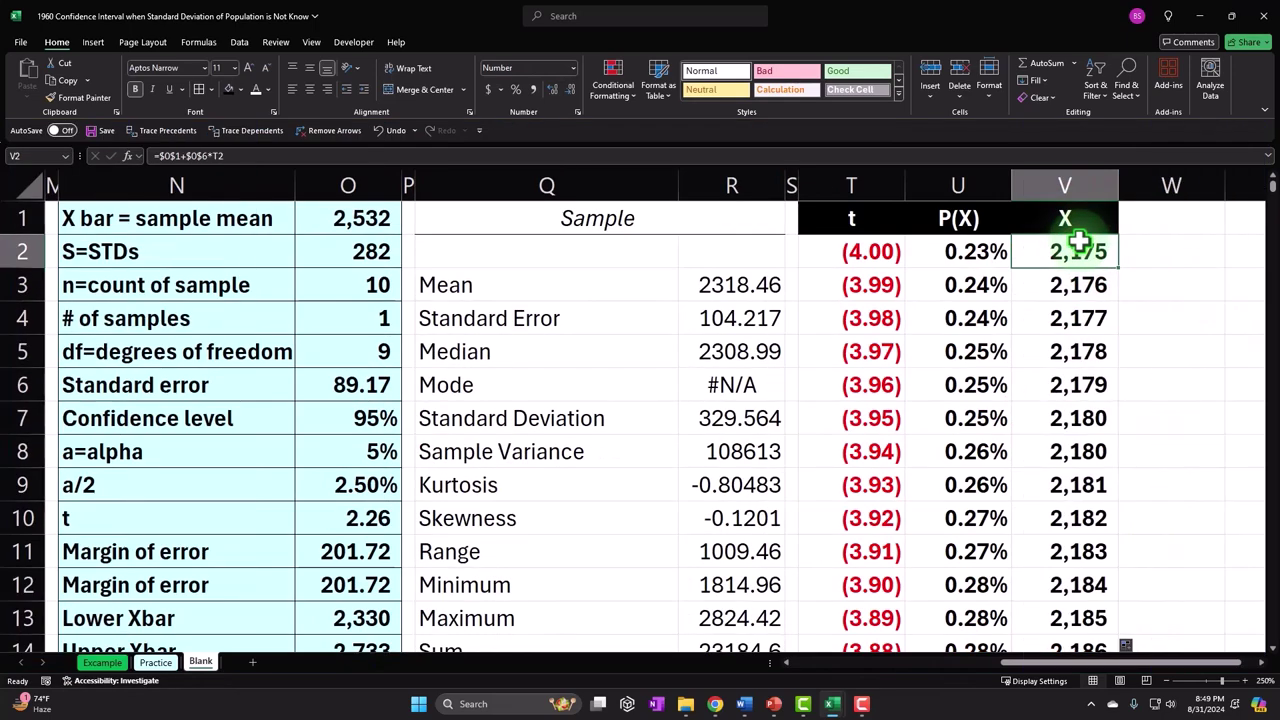
{"action": "key", "text": "Right"}
{"action": "key", "text": "Right"}
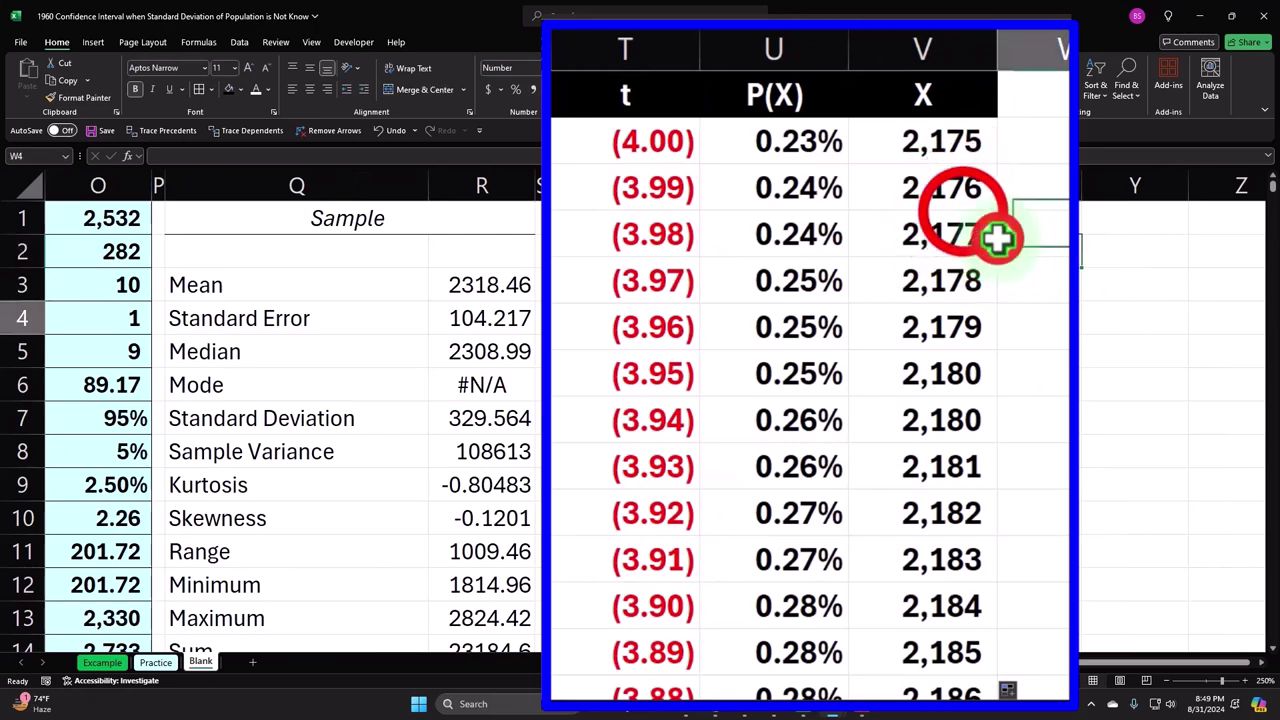
{"action": "left_click", "coordinate": [998, 237]}
{"action": "key", "text": "ctrl+shift+Down"}
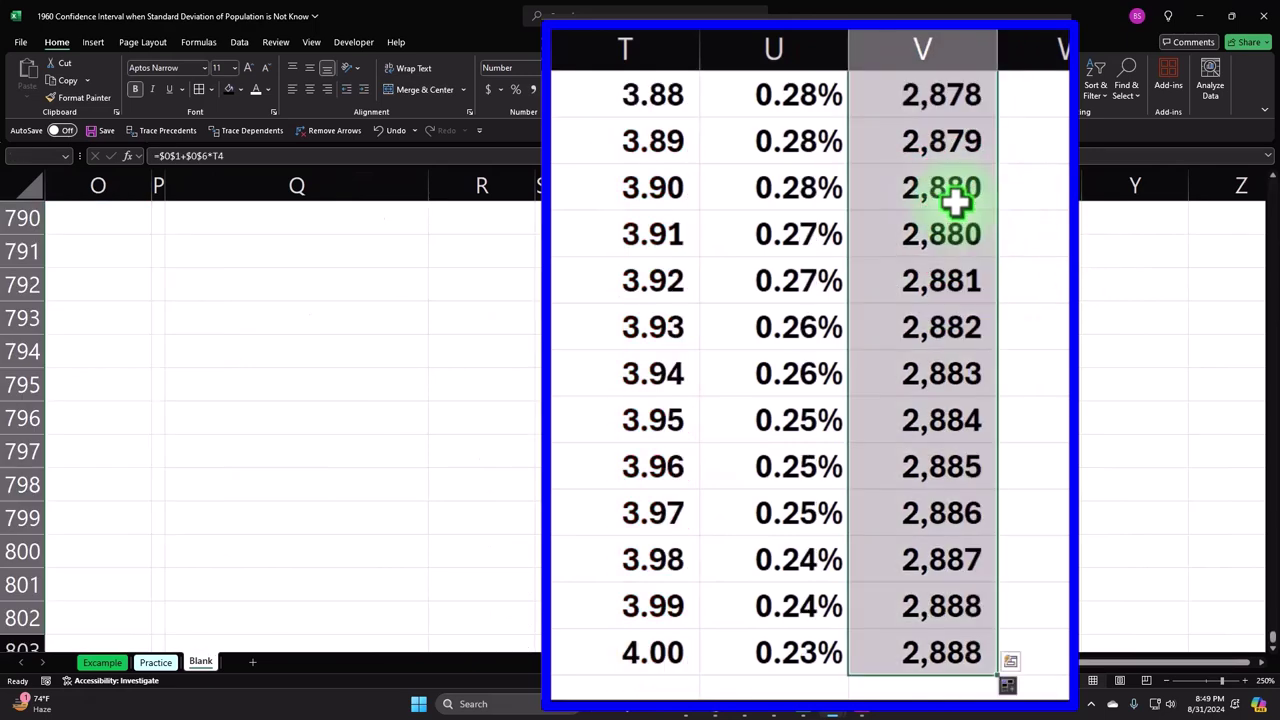
{"action": "left_click_drag", "start_coordinate": [1258, 630], "coordinate": [1249, 189]}
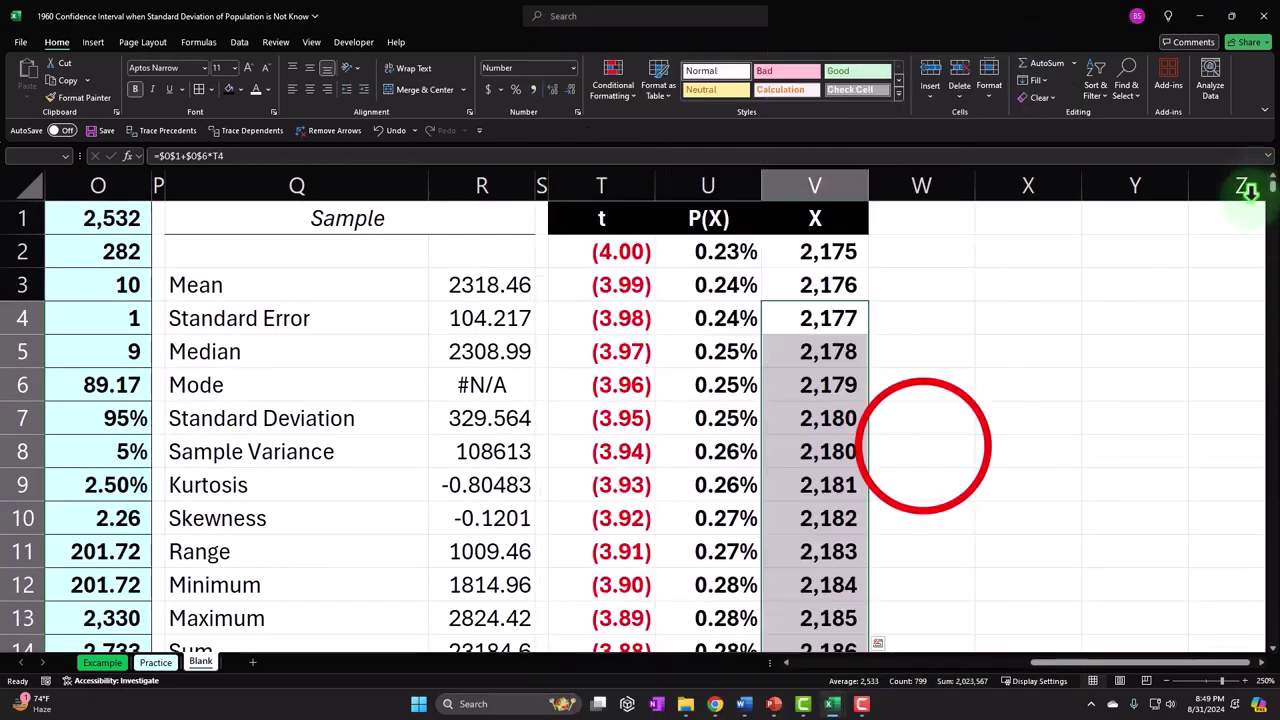
{"action": "left_click", "coordinate": [923, 446]}
{"action": "scroll", "coordinate": [923, 446], "scroll_direction": "down", "scroll_amount": 1}
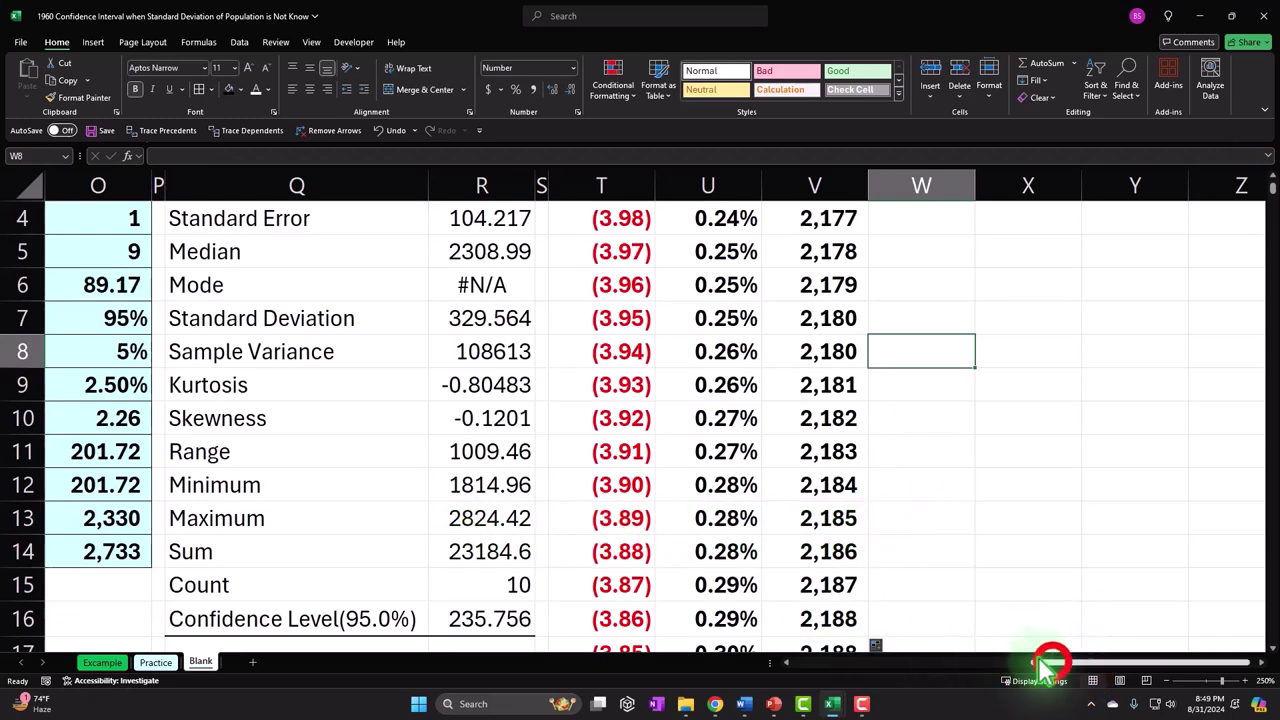
{"action": "scroll", "coordinate": [880, 632], "scroll_direction": "left", "scroll_amount": 5}
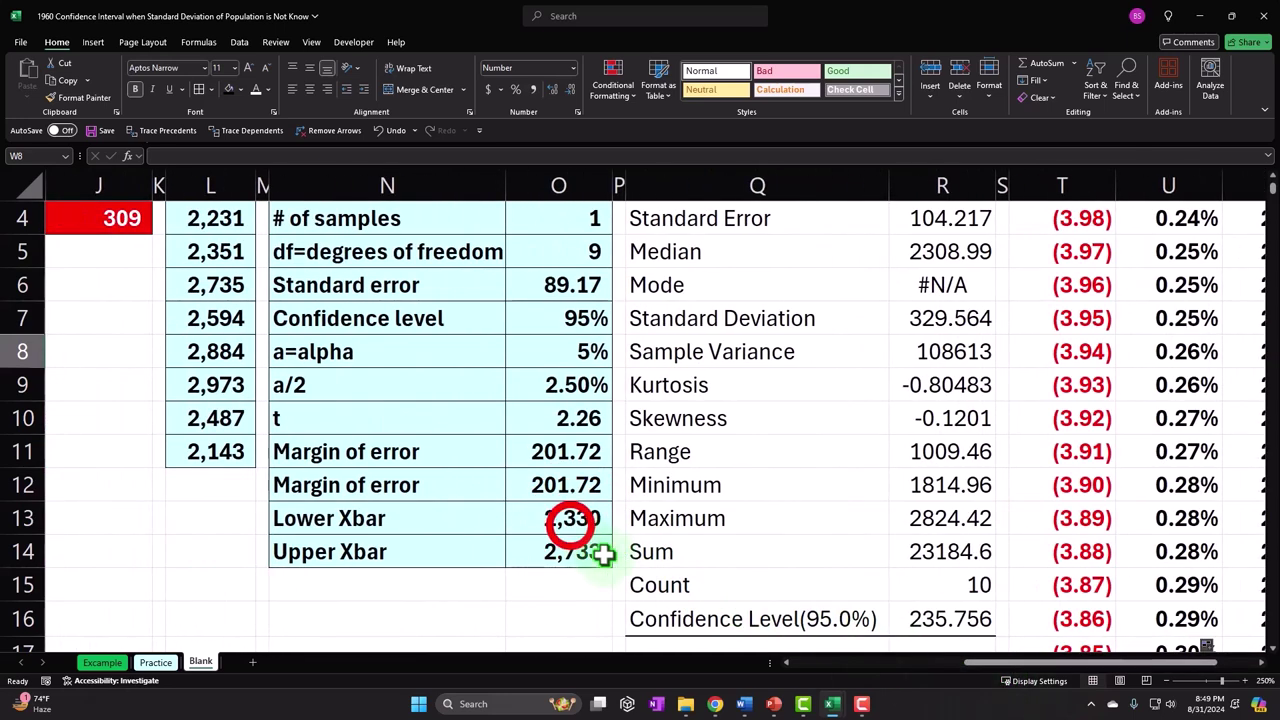
{"action": "left_click", "coordinate": [572, 520]}
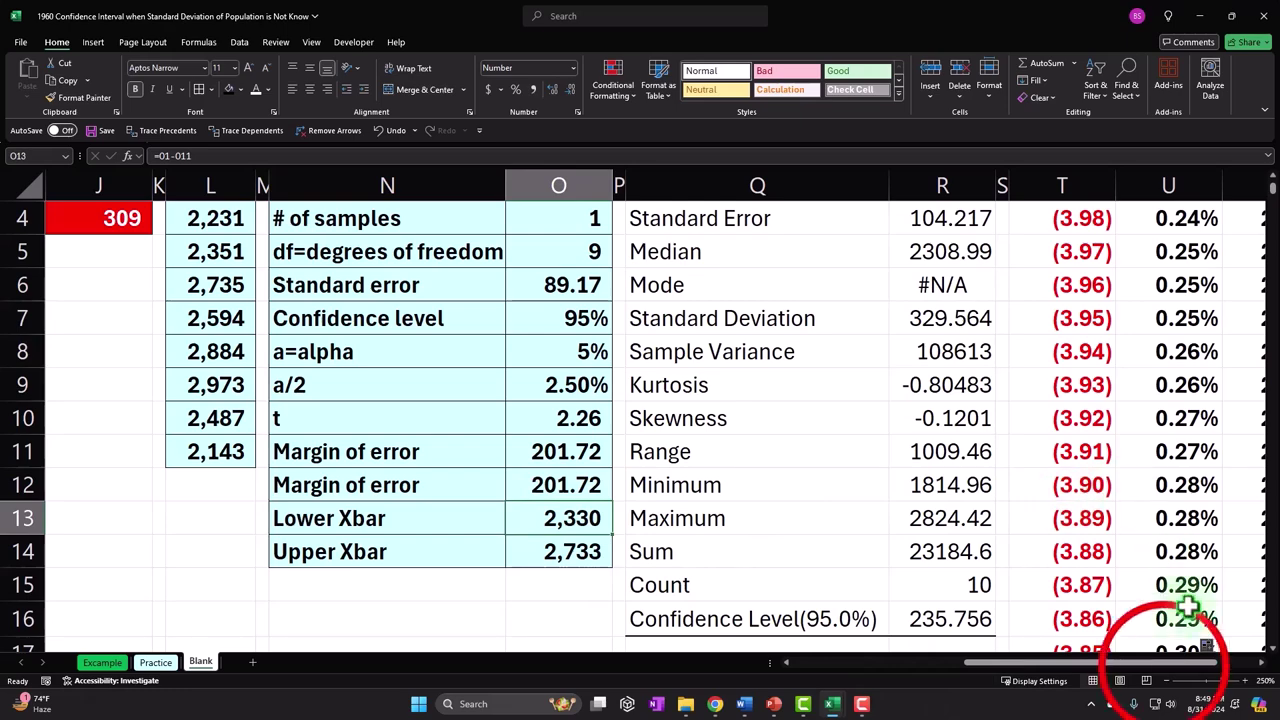
{"action": "left_click_drag", "start_coordinate": [1172, 676], "coordinate": [1180, 668]}
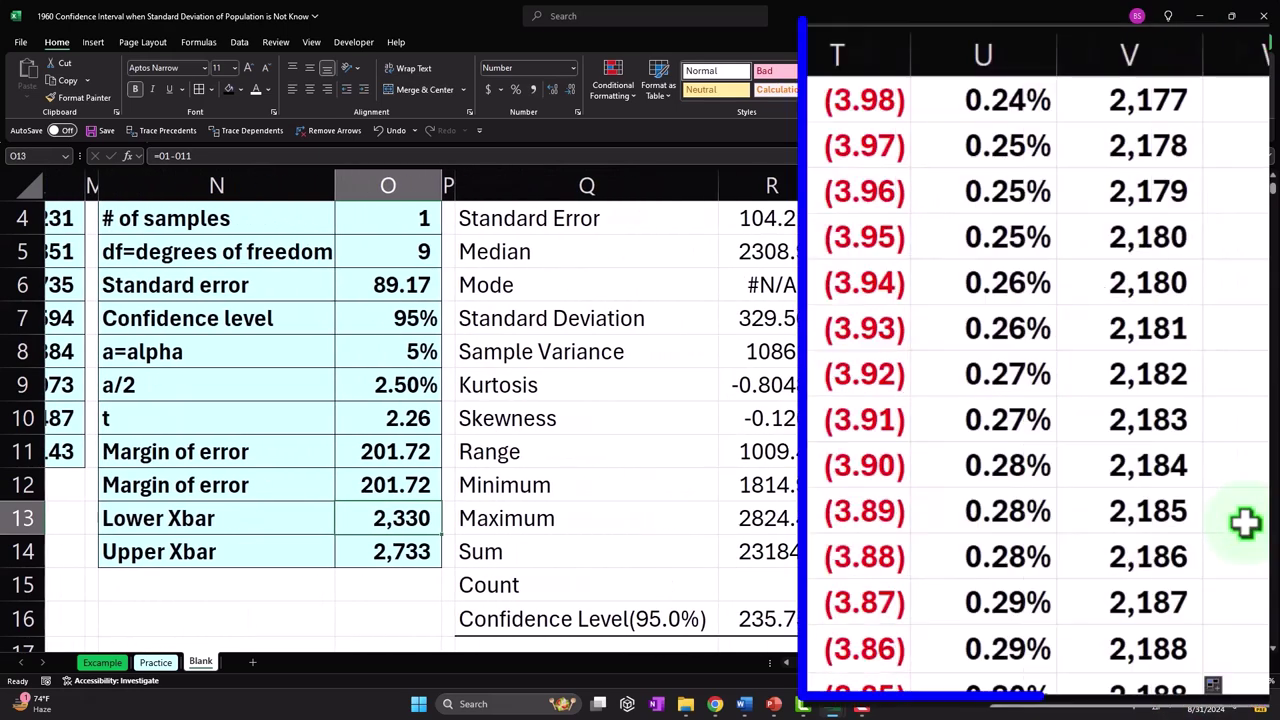
{"action": "scroll", "coordinate": [1245, 520], "scroll_direction": "down", "scroll_amount": 3}
{"action": "scroll", "coordinate": [1245, 520], "scroll_direction": "down", "scroll_amount": 18}
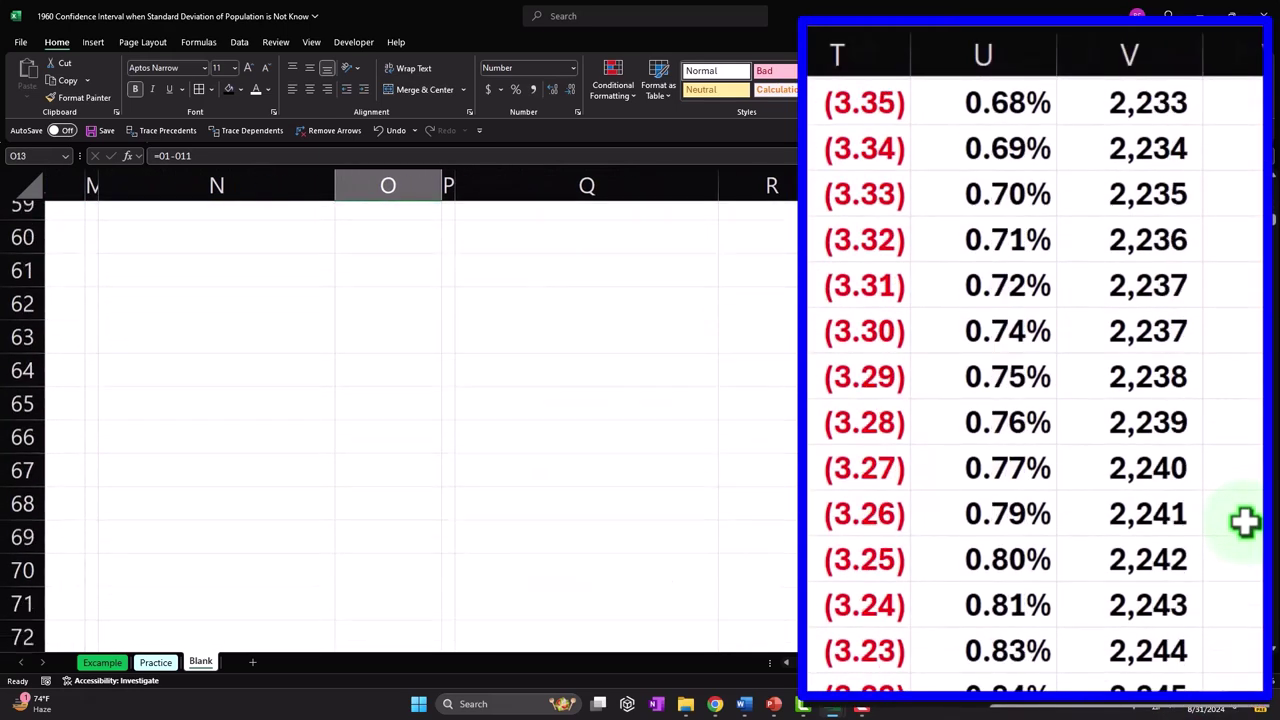
{"action": "scroll", "coordinate": [1245, 520], "scroll_direction": "down", "scroll_amount": 18}
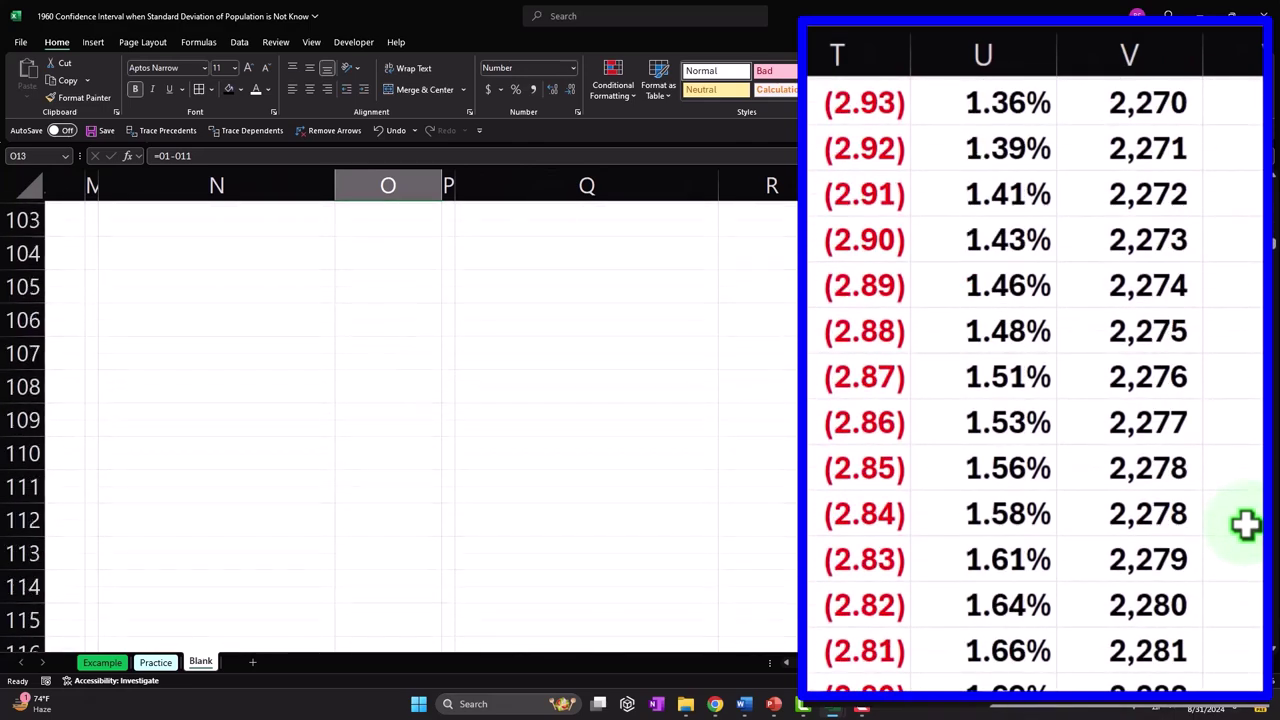
{"action": "scroll", "coordinate": [1245, 525], "scroll_direction": "down", "scroll_amount": 9}
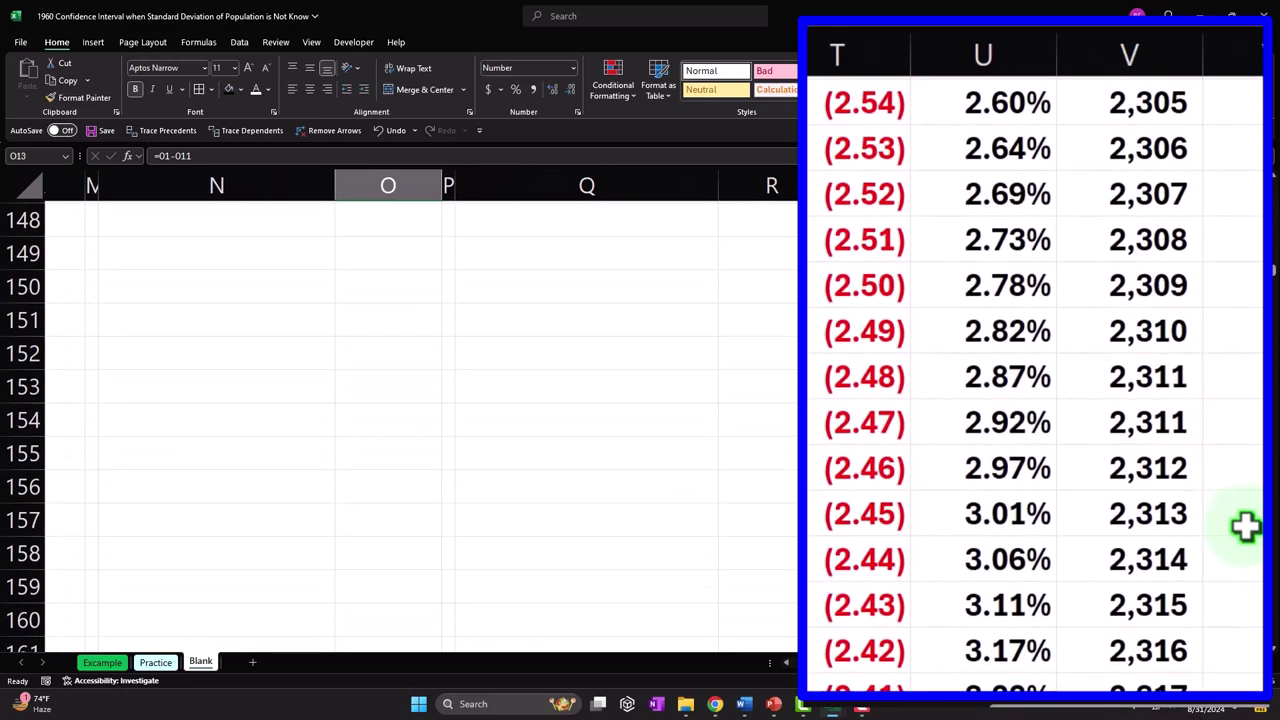
{"action": "scroll", "coordinate": [1245, 528], "scroll_direction": "down", "scroll_amount": 1}
{"action": "scroll", "coordinate": [1245, 530], "scroll_direction": "down", "scroll_amount": 4}
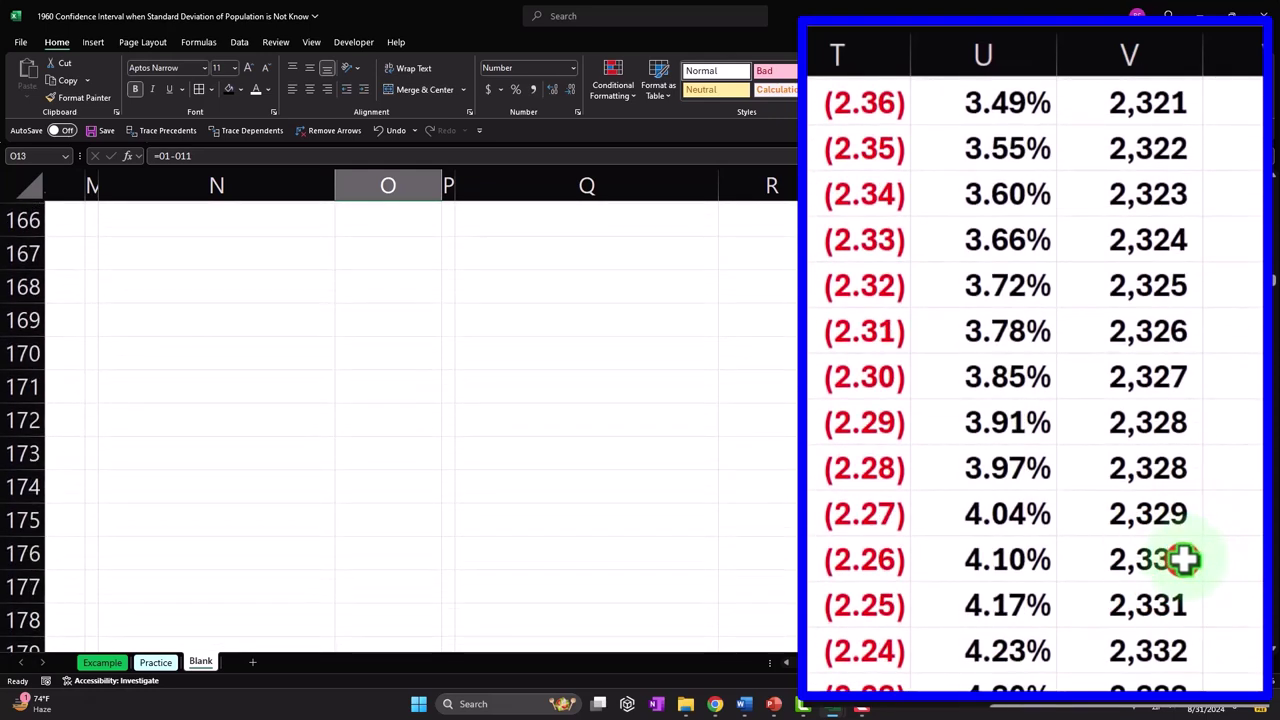
{"action": "left_click", "coordinate": [1150, 560]}
{"action": "left_click", "coordinate": [869, 560]}
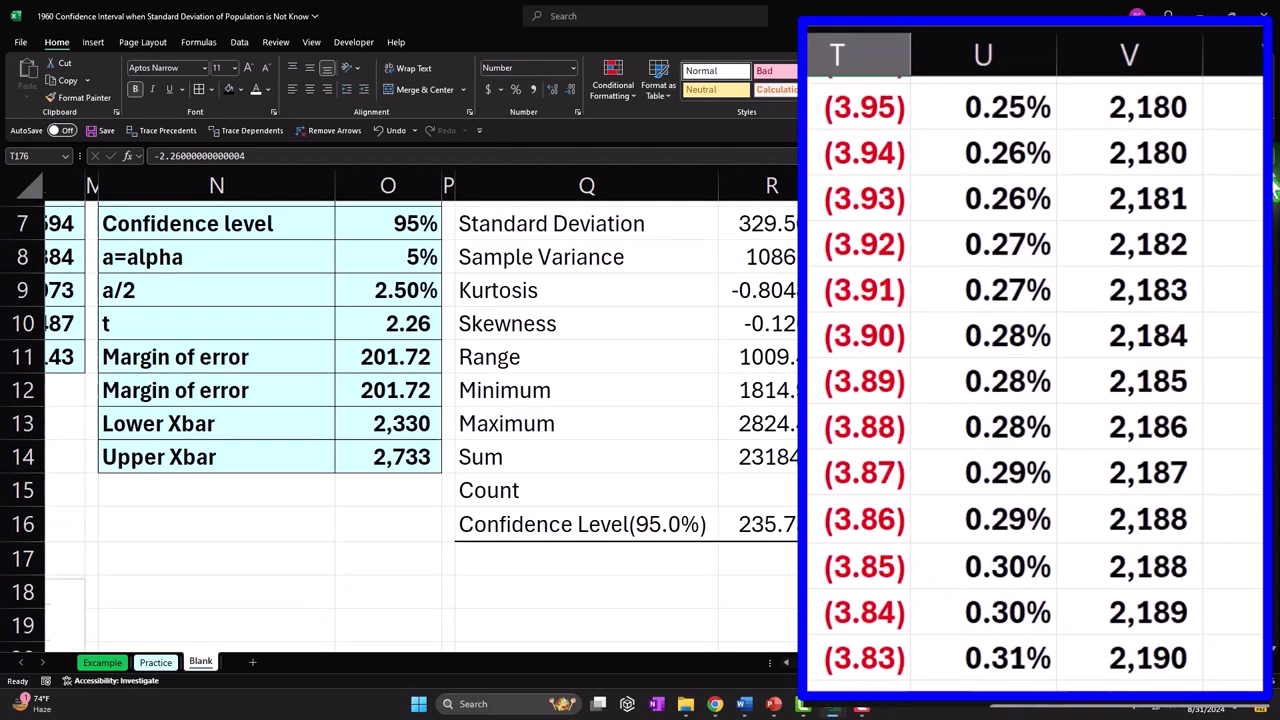
{"action": "left_click", "coordinate": [362, 440]}
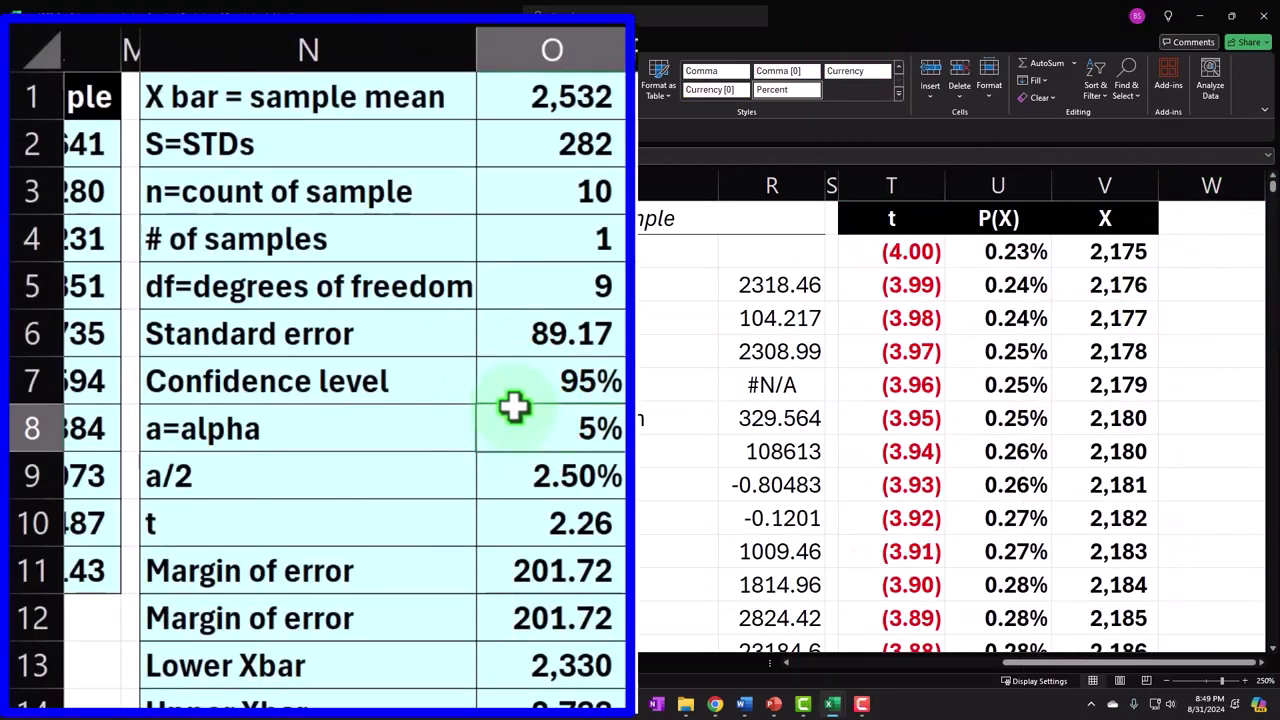
{"action": "scroll", "coordinate": [513, 405], "scroll_direction": "down", "scroll_amount": 1}
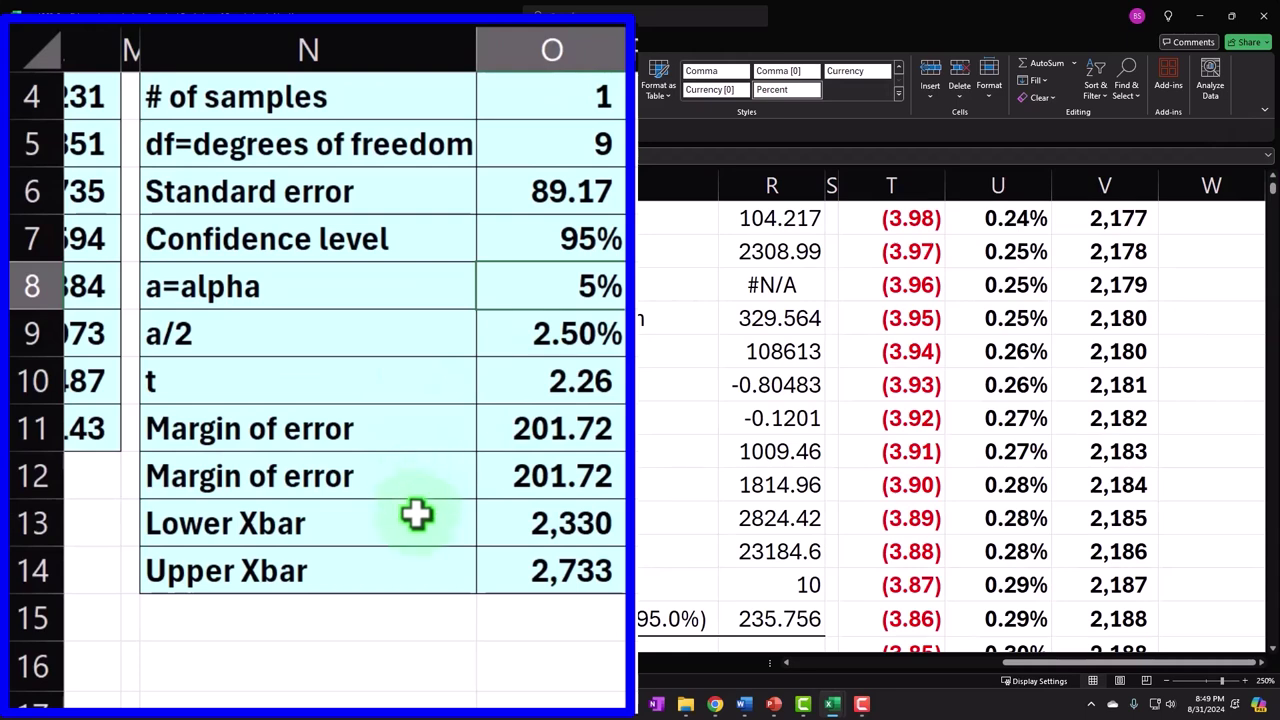
{"action": "left_click", "coordinate": [563, 381]}
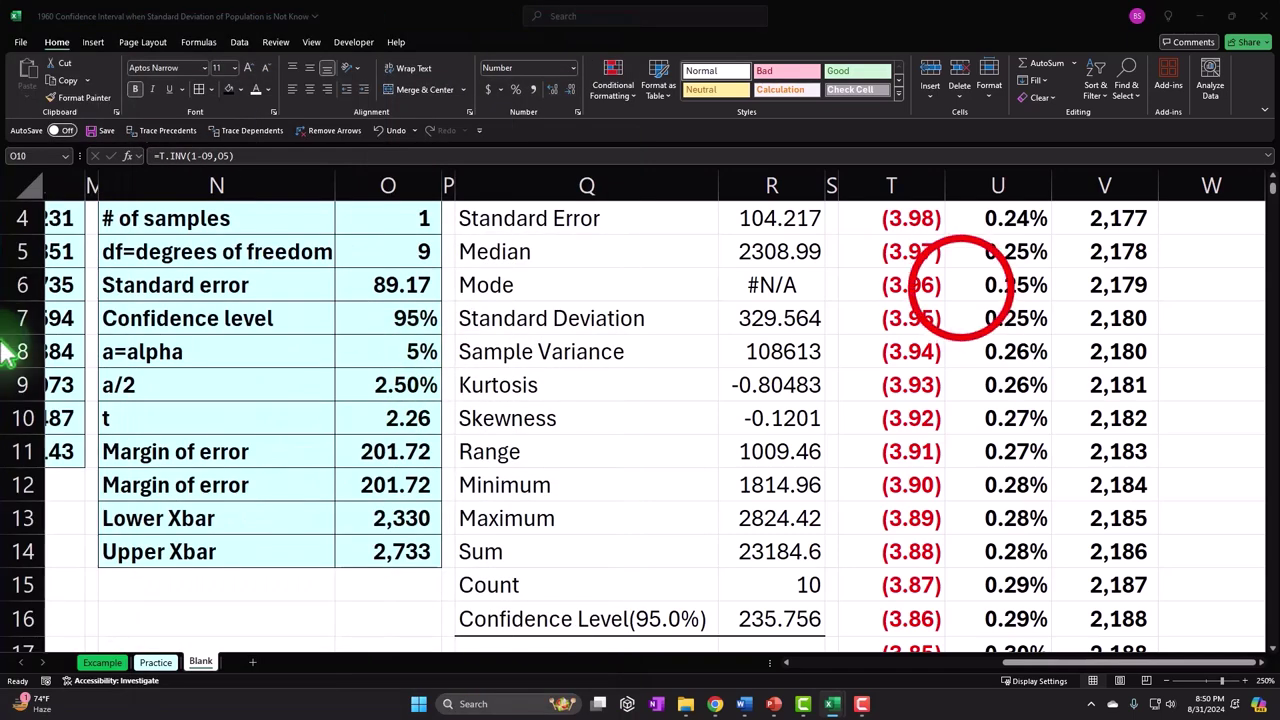
{"action": "scroll", "coordinate": [990, 275], "scroll_direction": "up", "scroll_amount": 1}
{"action": "left_click", "coordinate": [1013, 258]}
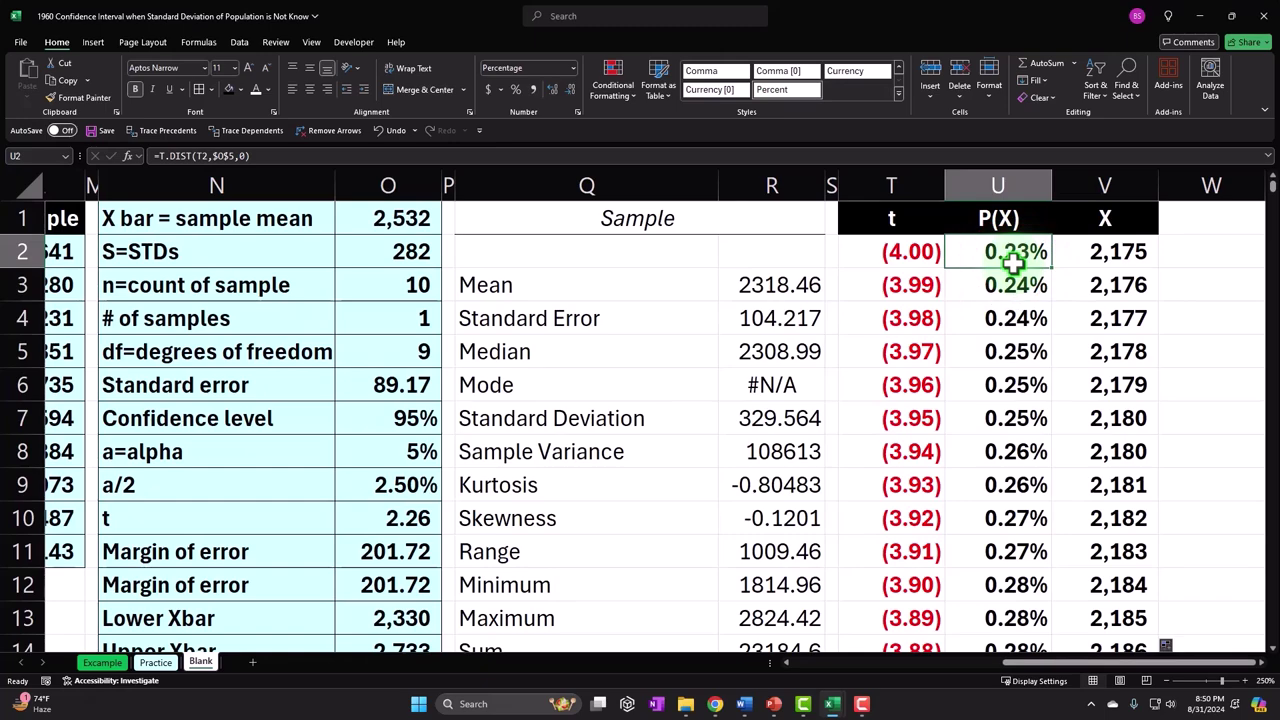
{"action": "key", "text": "Right"}
{"action": "key", "text": "Right"}
{"action": "key", "text": "Right"}
{"action": "key", "text": "Right"}
{"action": "key", "text": "Right"}
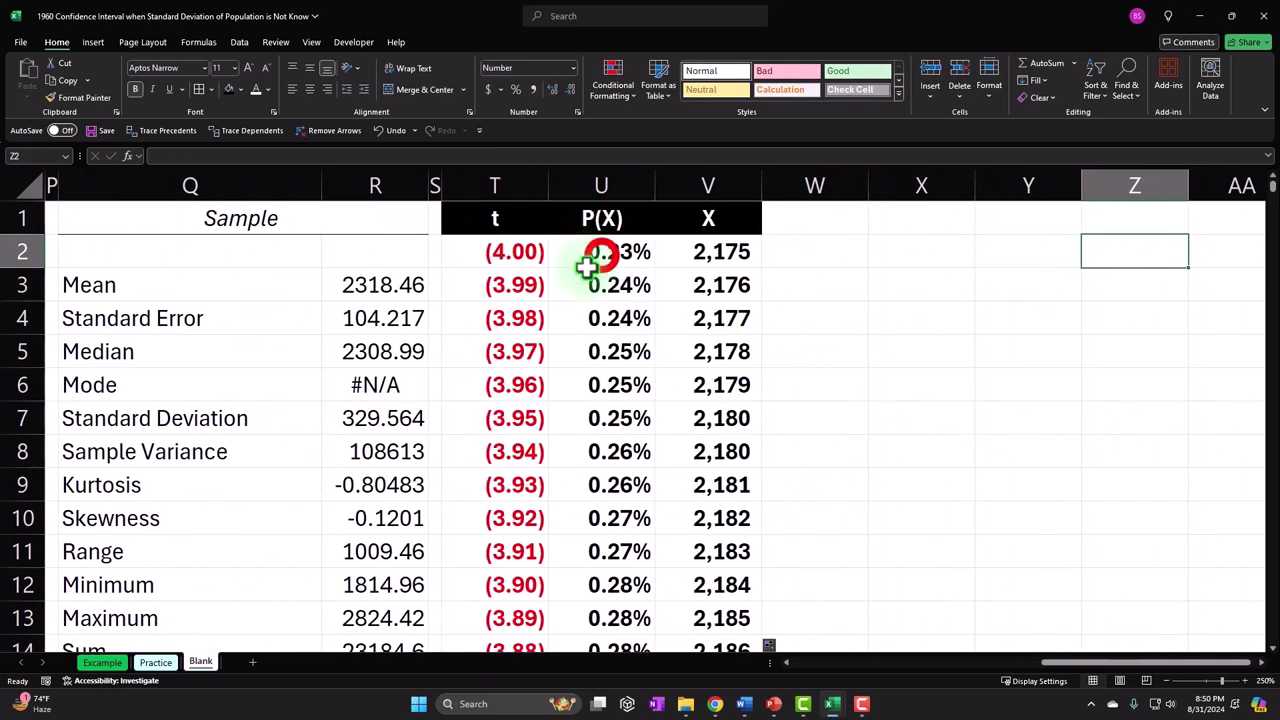
{"action": "left_click", "coordinate": [588, 263]}
{"action": "key", "text": "ctrl+shift+Down"}
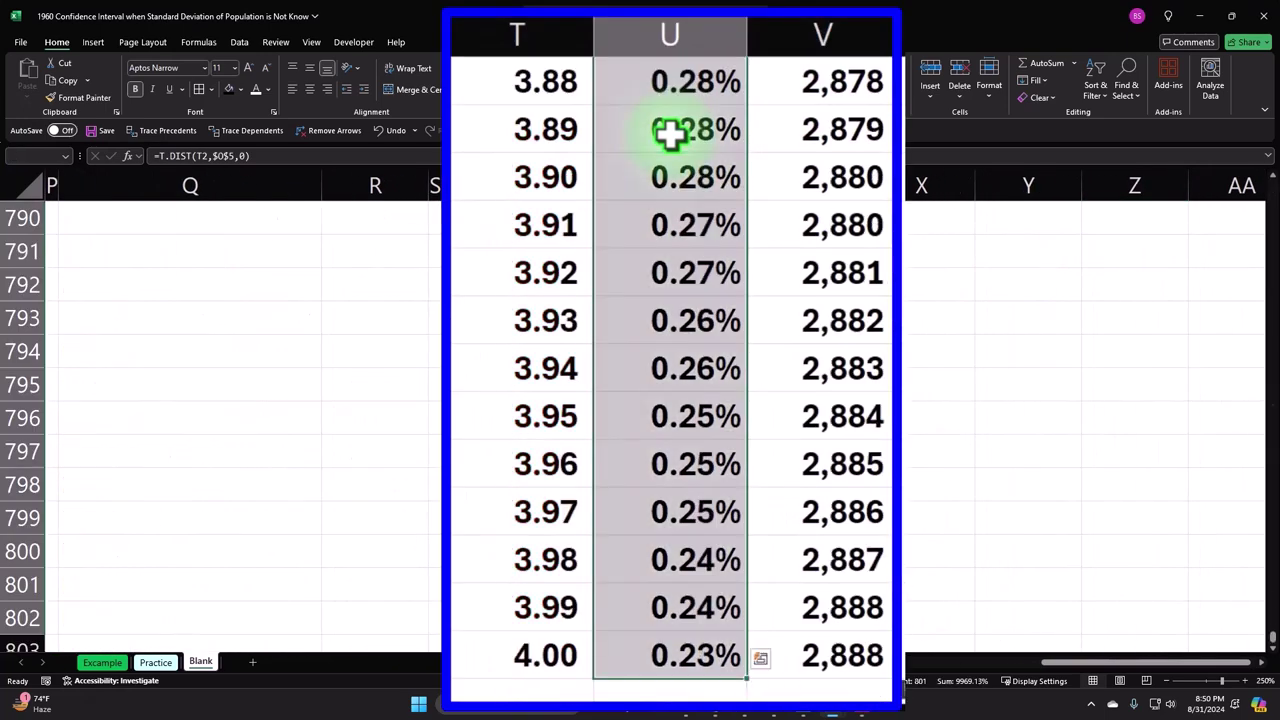
{"action": "key", "text": "ctrl+BackSpace"}
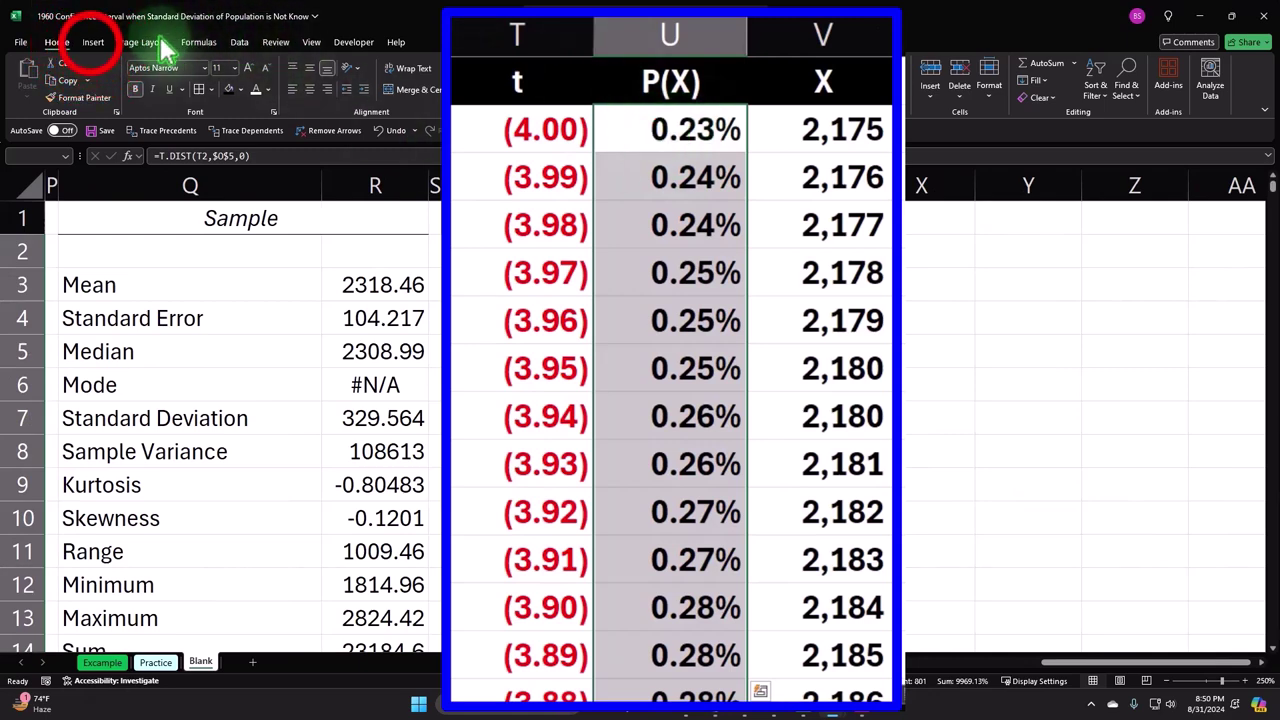
{"action": "left_click", "coordinate": [93, 42]}
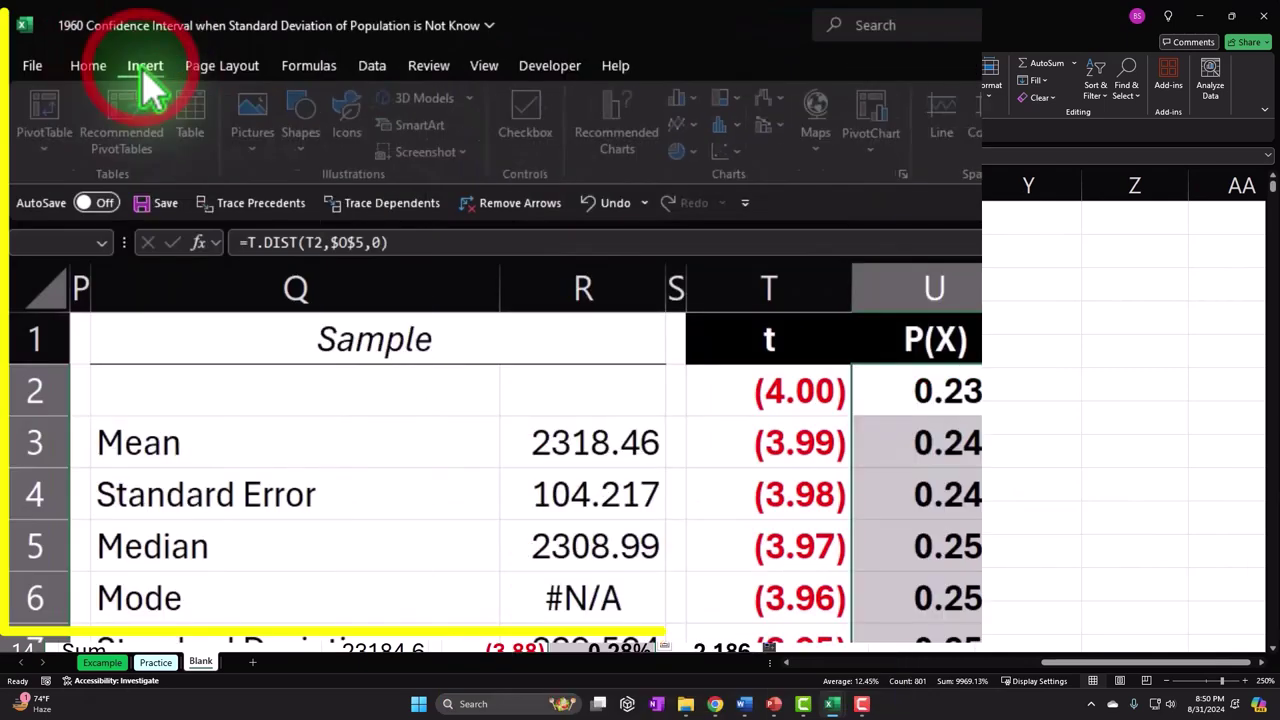
{"action": "left_click", "coordinate": [686, 102]}
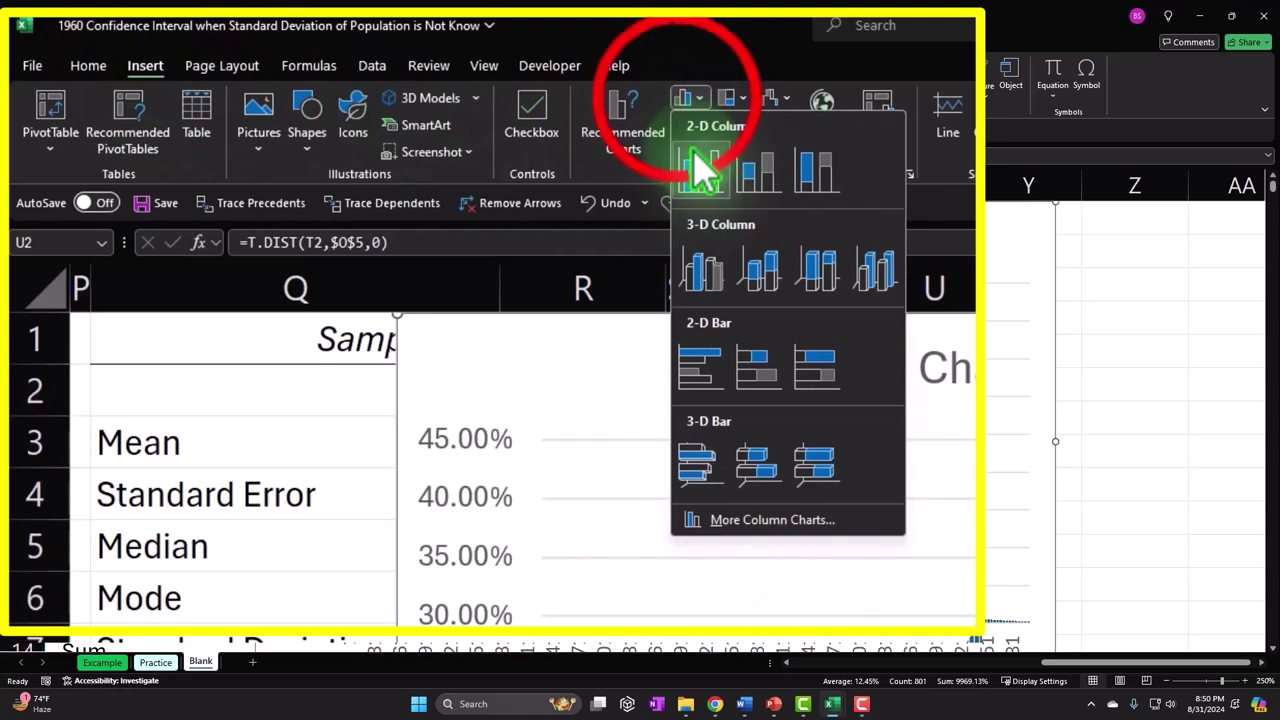
{"action": "left_click", "coordinate": [686, 98]}
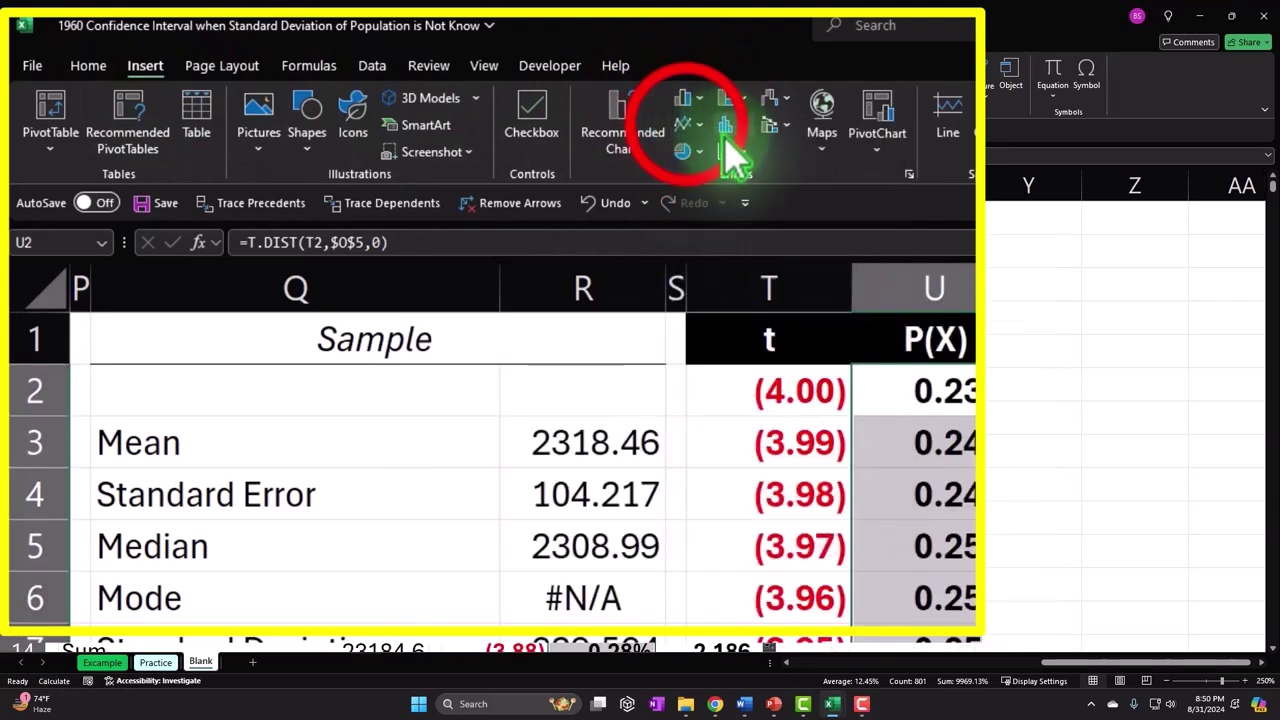
{"action": "left_click", "coordinate": [688, 124]}
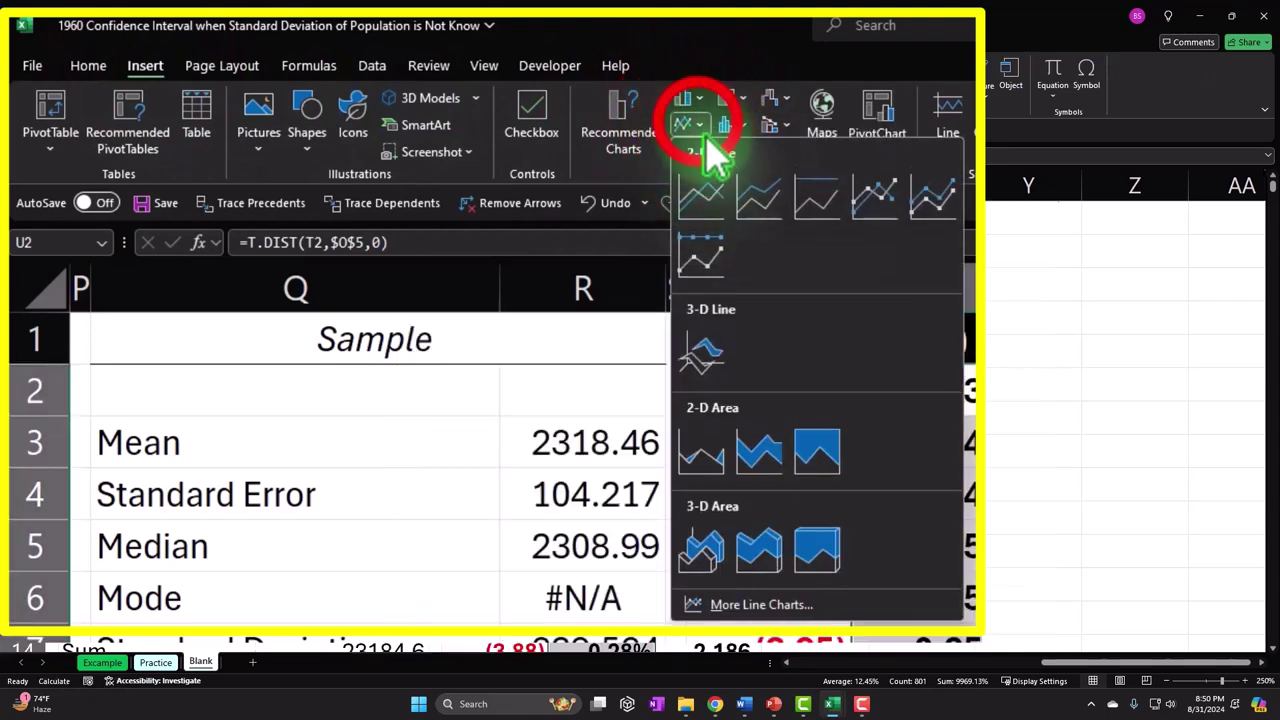
{"action": "left_click", "coordinate": [708, 142]}
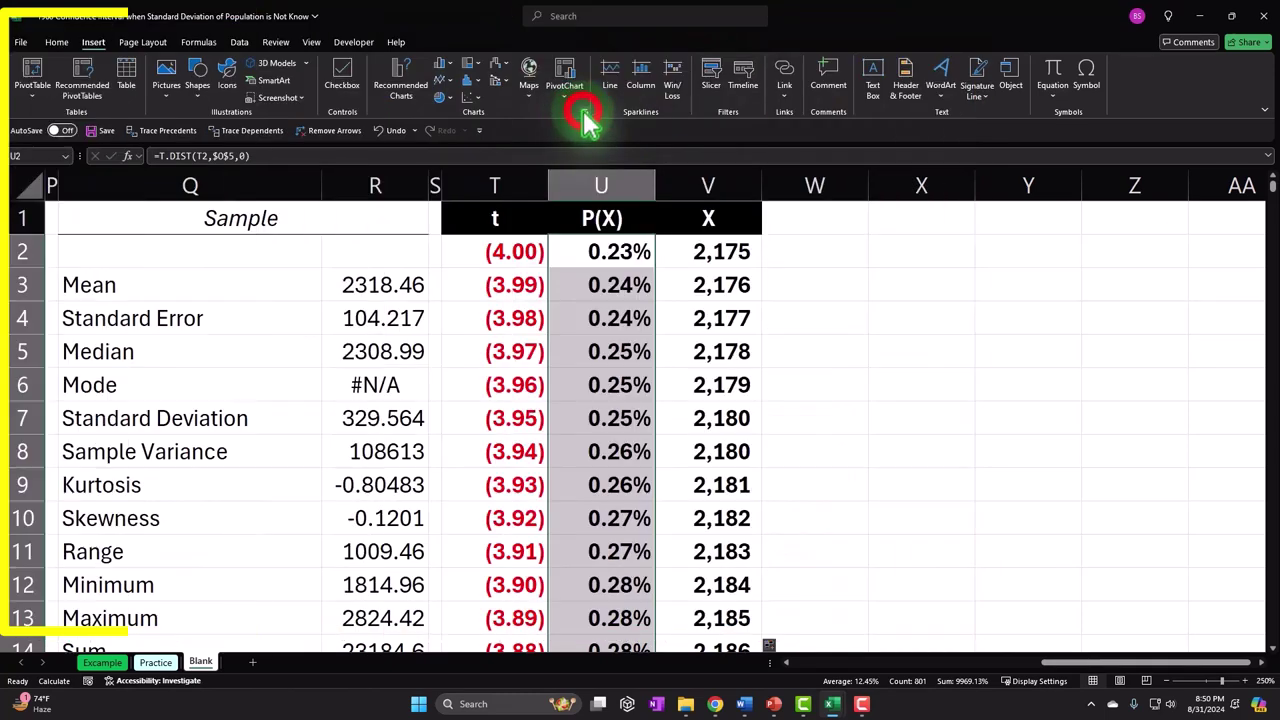
{"action": "left_click", "coordinate": [909, 173]}
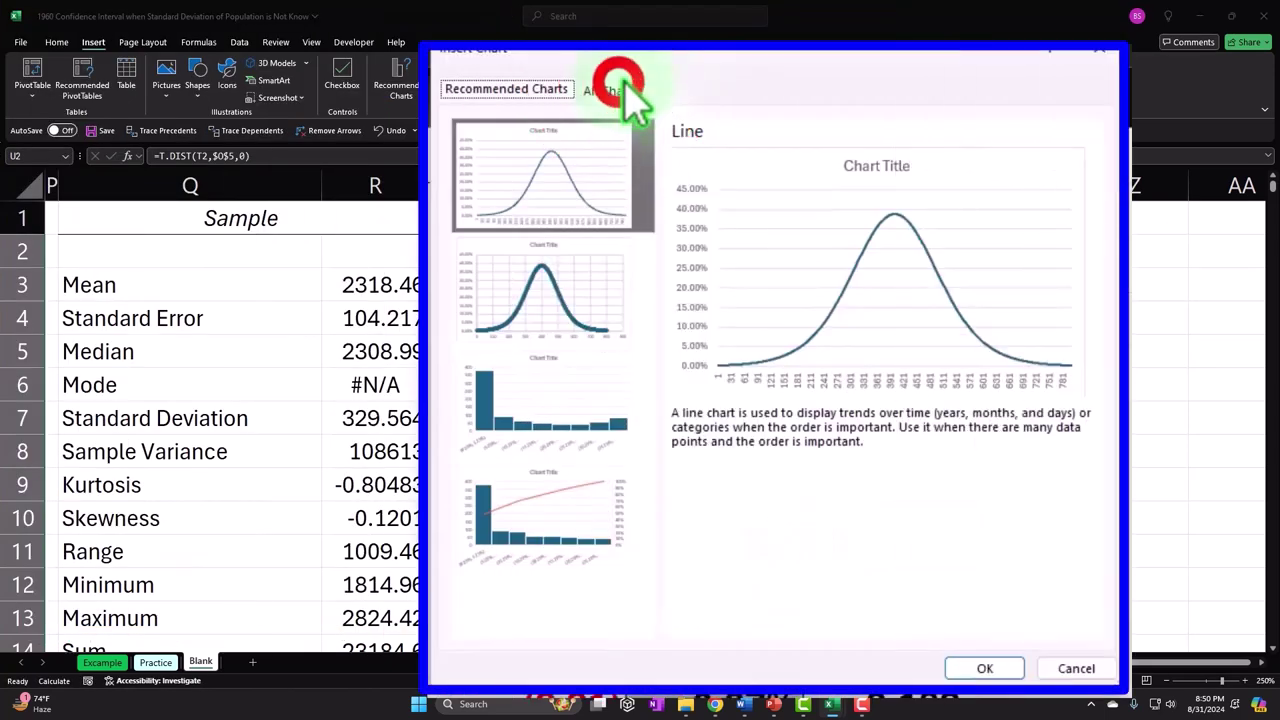
{"action": "left_click", "coordinate": [538, 178]}
{"action": "double_click", "coordinate": [752, 316]}
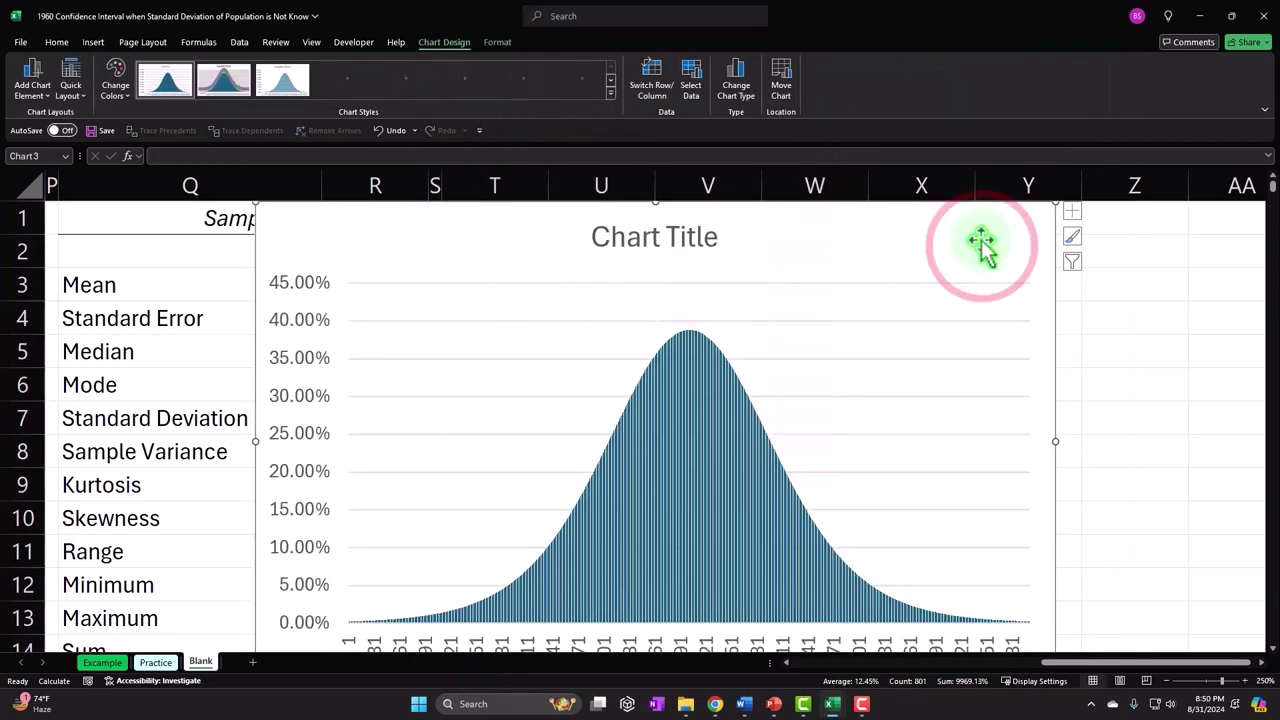
{"action": "key", "text": "Delete"}
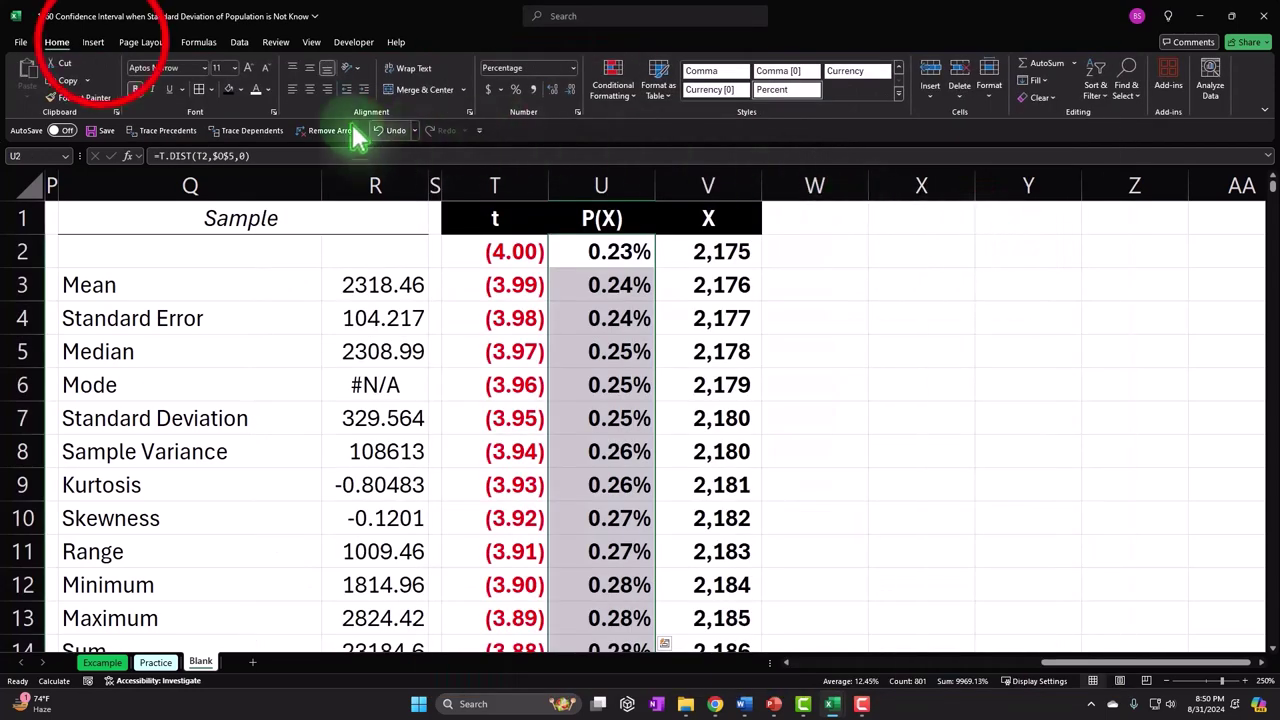
Insert an area chart of the P(X) values from All Charts in Recommended Charts.
{"action": "left_click", "coordinate": [139, 63]}
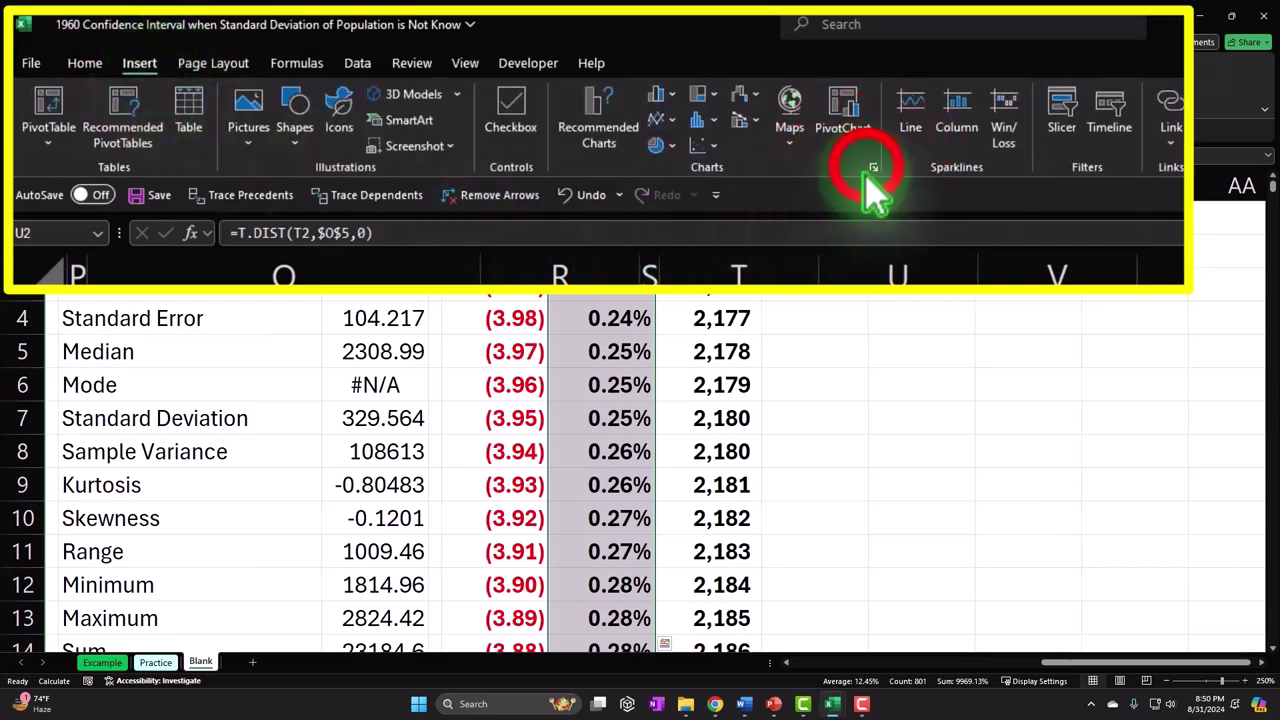
{"action": "left_click", "coordinate": [585, 120]}
{"action": "left_click", "coordinate": [605, 85]}
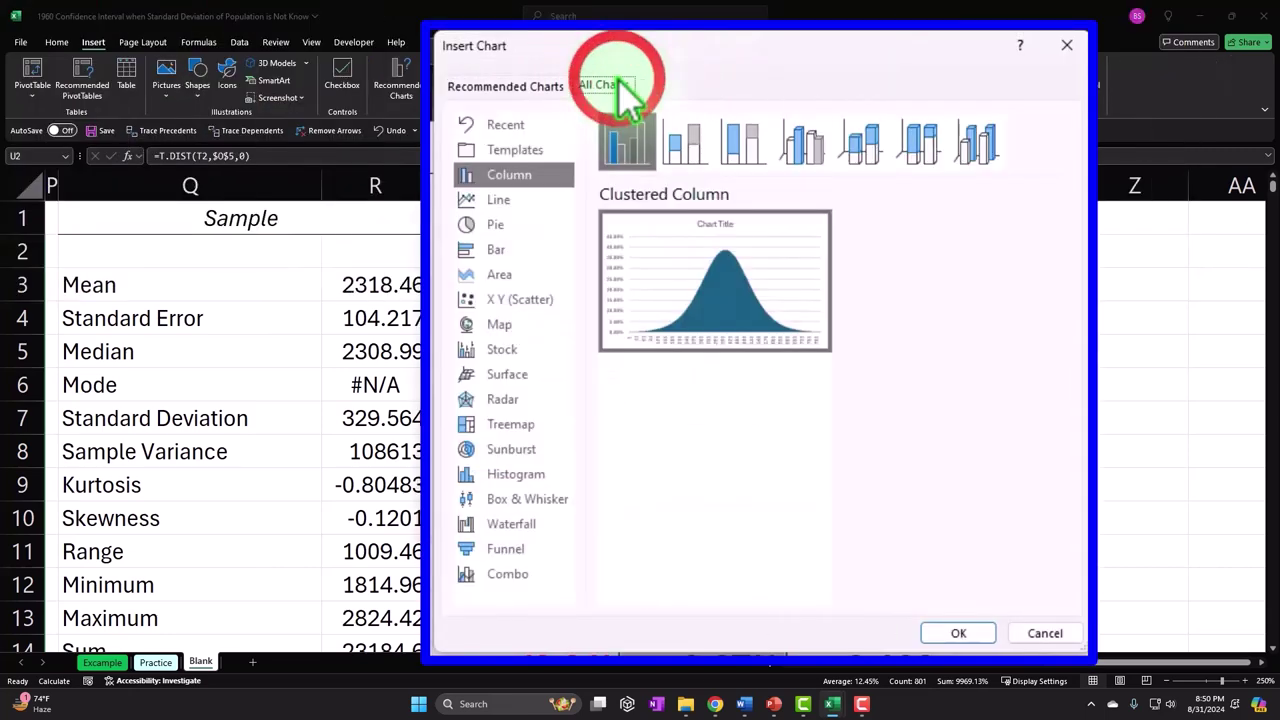
{"action": "left_click", "coordinate": [505, 277]}
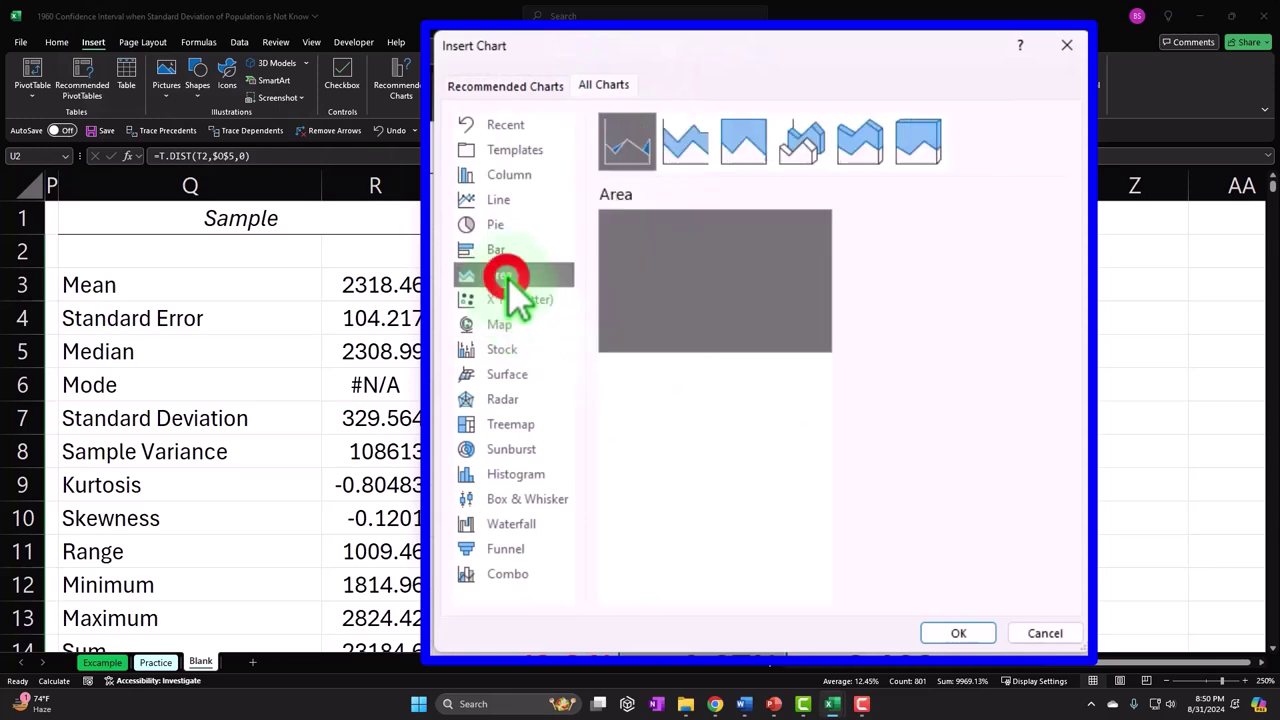
{"action": "double_click", "coordinate": [814, 322]}
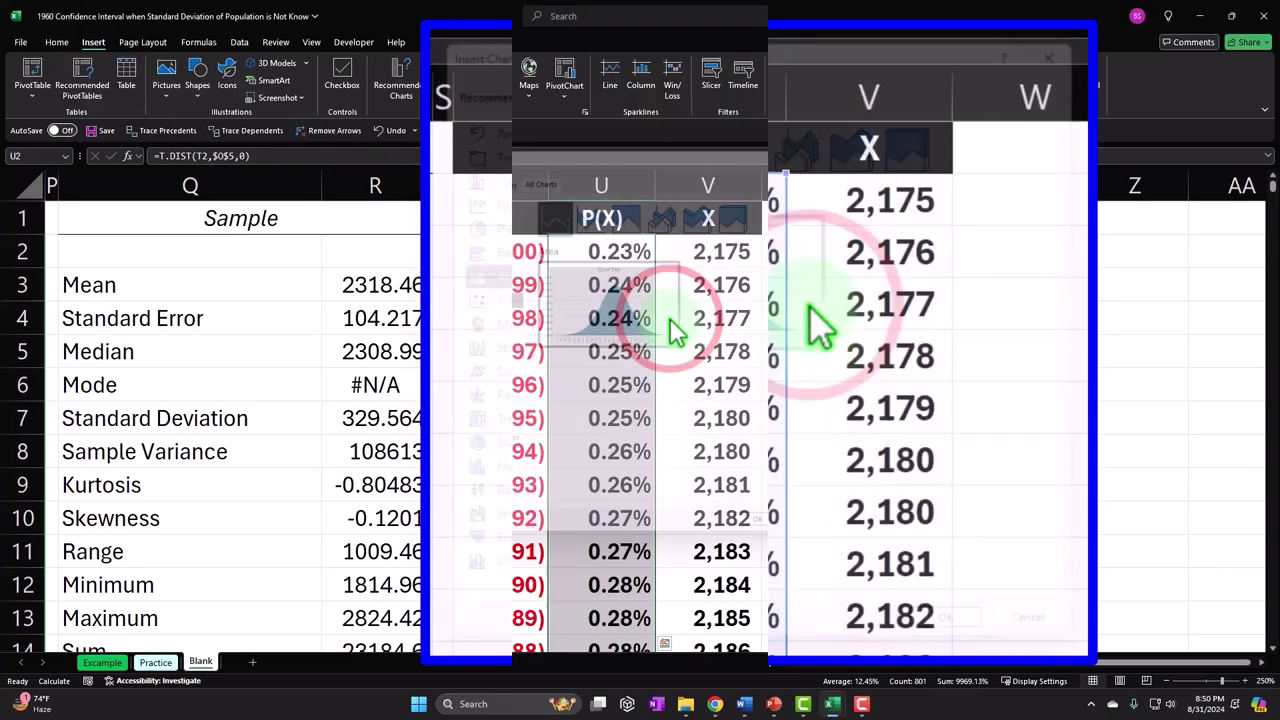
{"action": "left_click_drag", "start_coordinate": [460, 254], "coordinate": [1000, 264]}
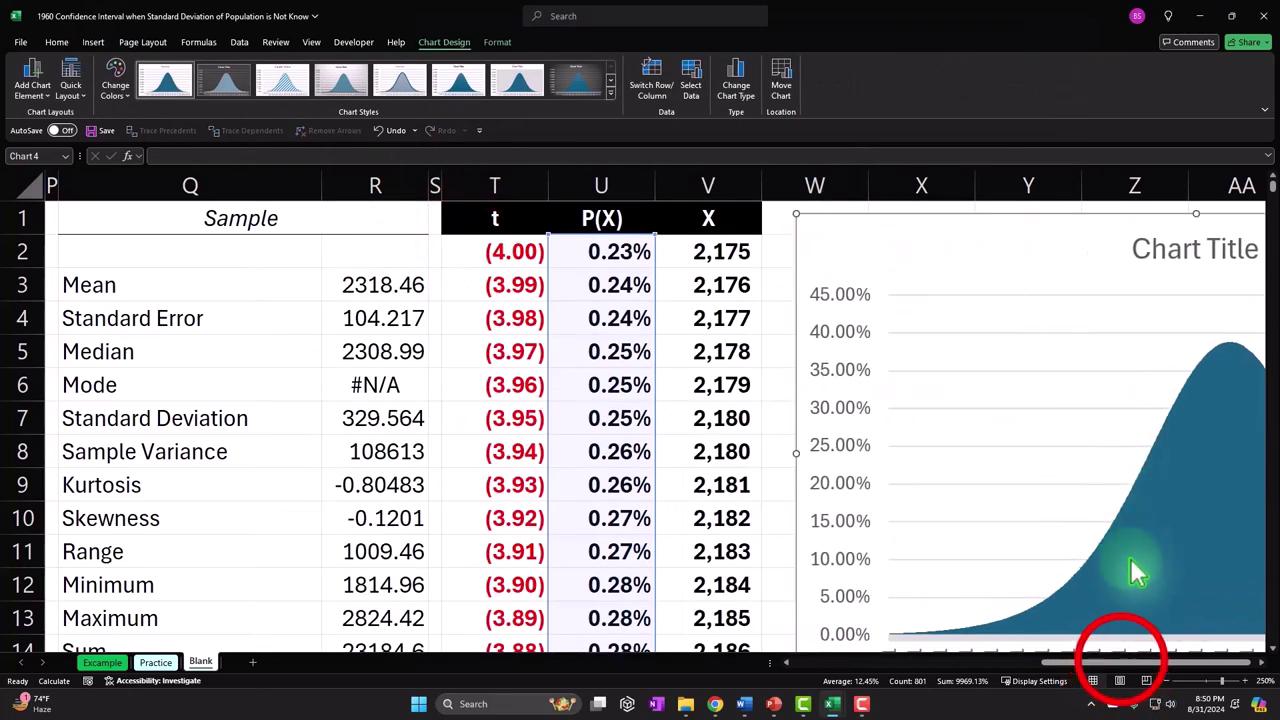
{"action": "left_click_drag", "start_coordinate": [1125, 670], "coordinate": [1263, 668]}
{"action": "left_click", "coordinate": [1263, 668]}
Delete the chart title, then resize the chart and move it beside the table.
{"action": "left_click", "coordinate": [795, 240]}
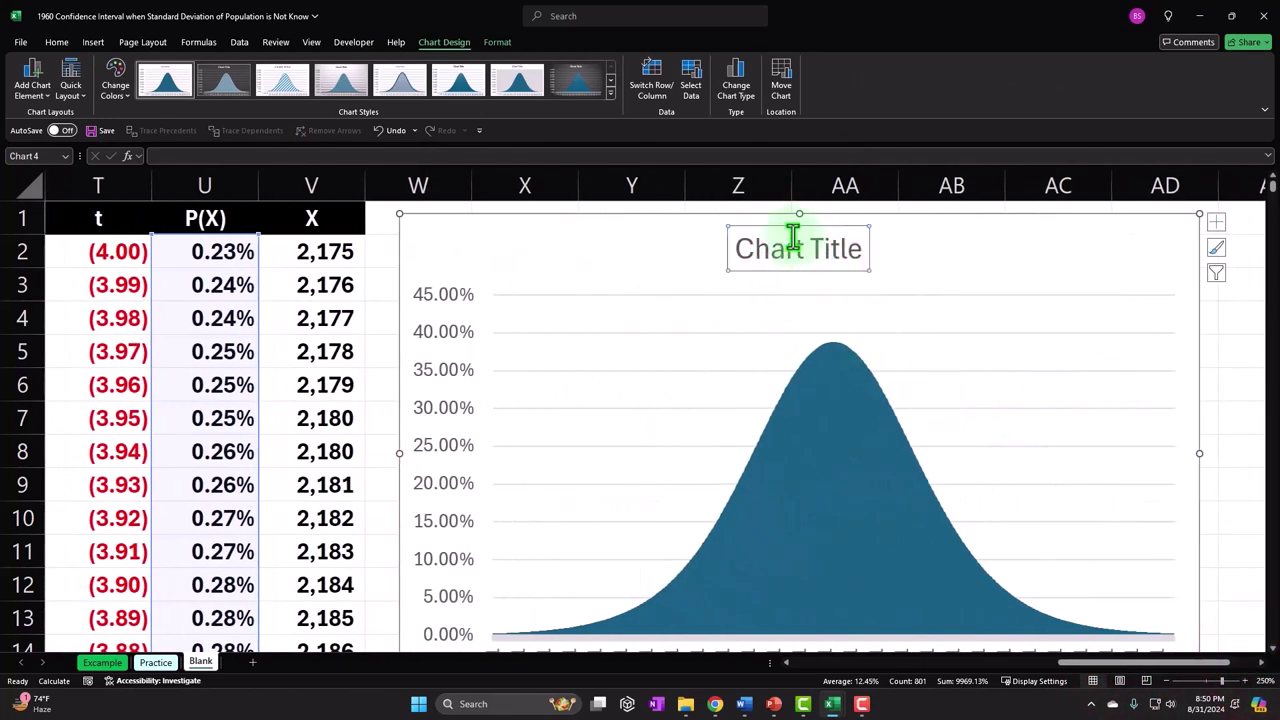
{"action": "key", "text": "Delete"}
{"action": "scroll", "coordinate": [1169, 489], "scroll_direction": "down", "scroll_amount": 1}
{"action": "left_click_drag", "start_coordinate": [1198, 593], "coordinate": [1030, 478]}
{"action": "scroll", "coordinate": [990, 550], "scroll_direction": "up", "scroll_amount": 1}
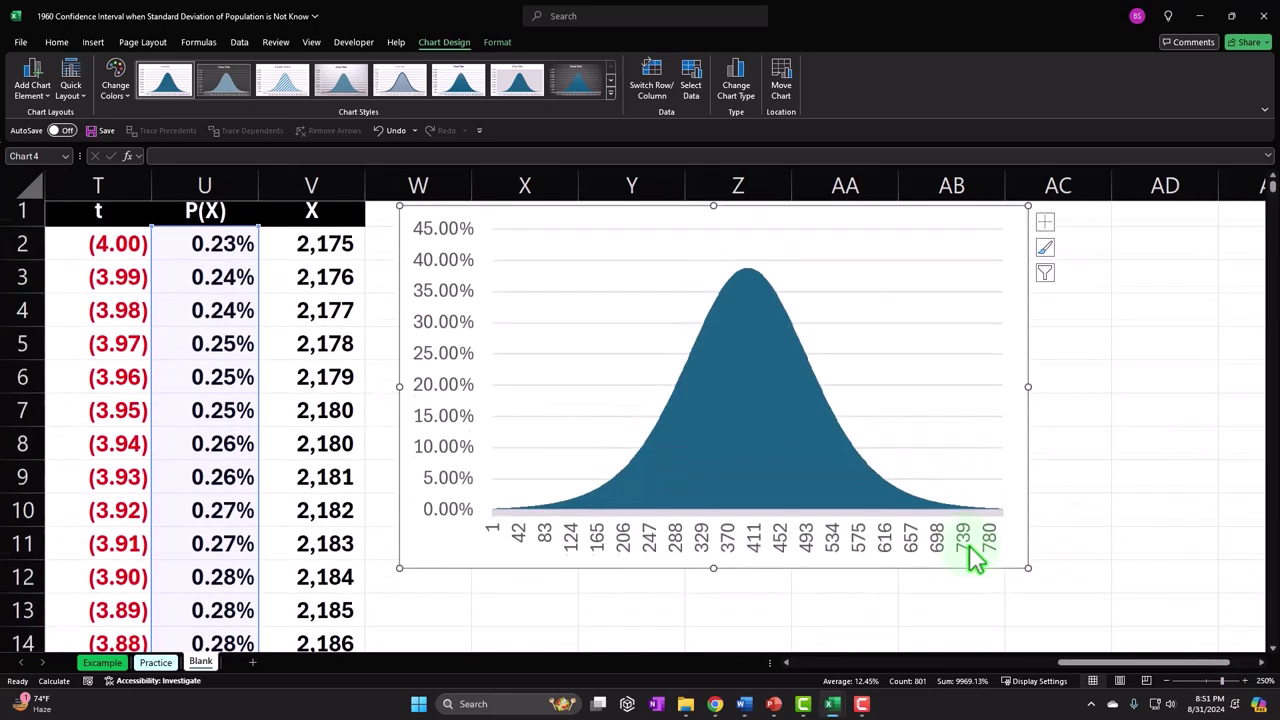
{"action": "left_click_drag", "start_coordinate": [542, 219], "coordinate": [639, 258]}
{"action": "left_click", "coordinate": [423, 314]}
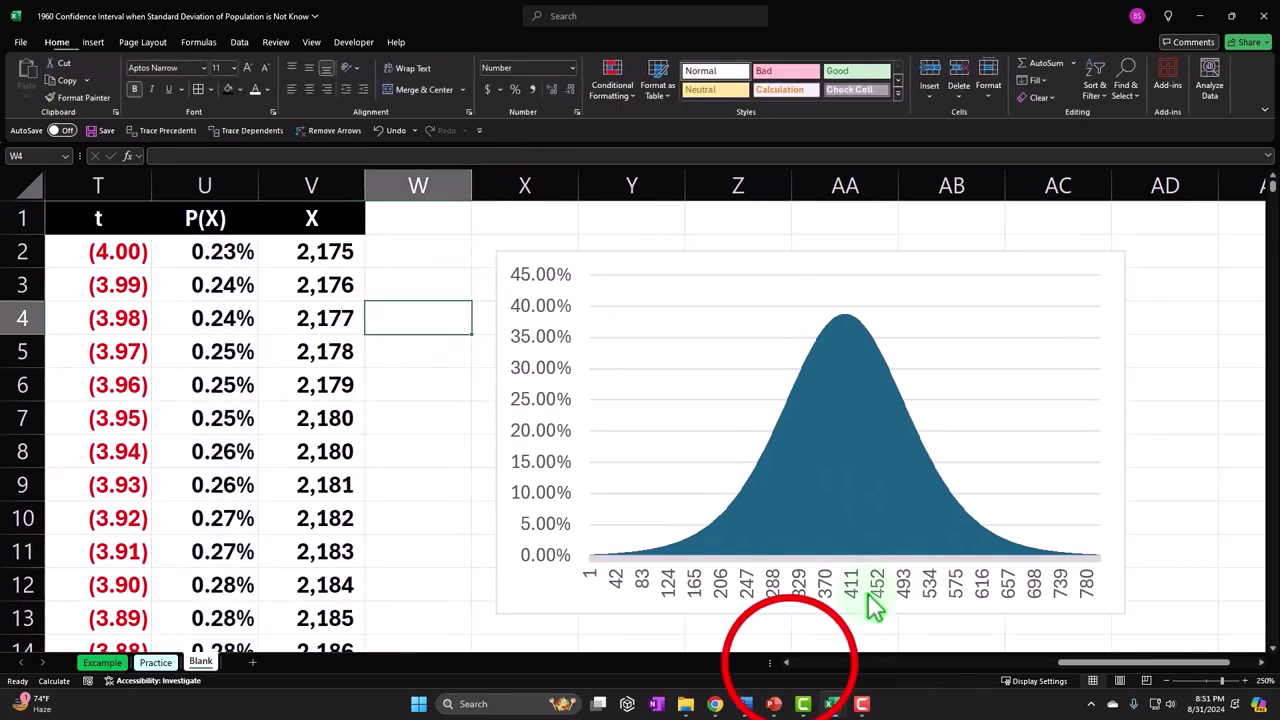
Autofit columns T to V to their contents.
{"action": "left_click", "coordinate": [786, 662]}
{"action": "left_click", "coordinate": [786, 662]}
{"action": "left_click_drag", "start_coordinate": [463, 185], "coordinate": [752, 185]}
{"action": "double_click", "coordinate": [752, 185]}
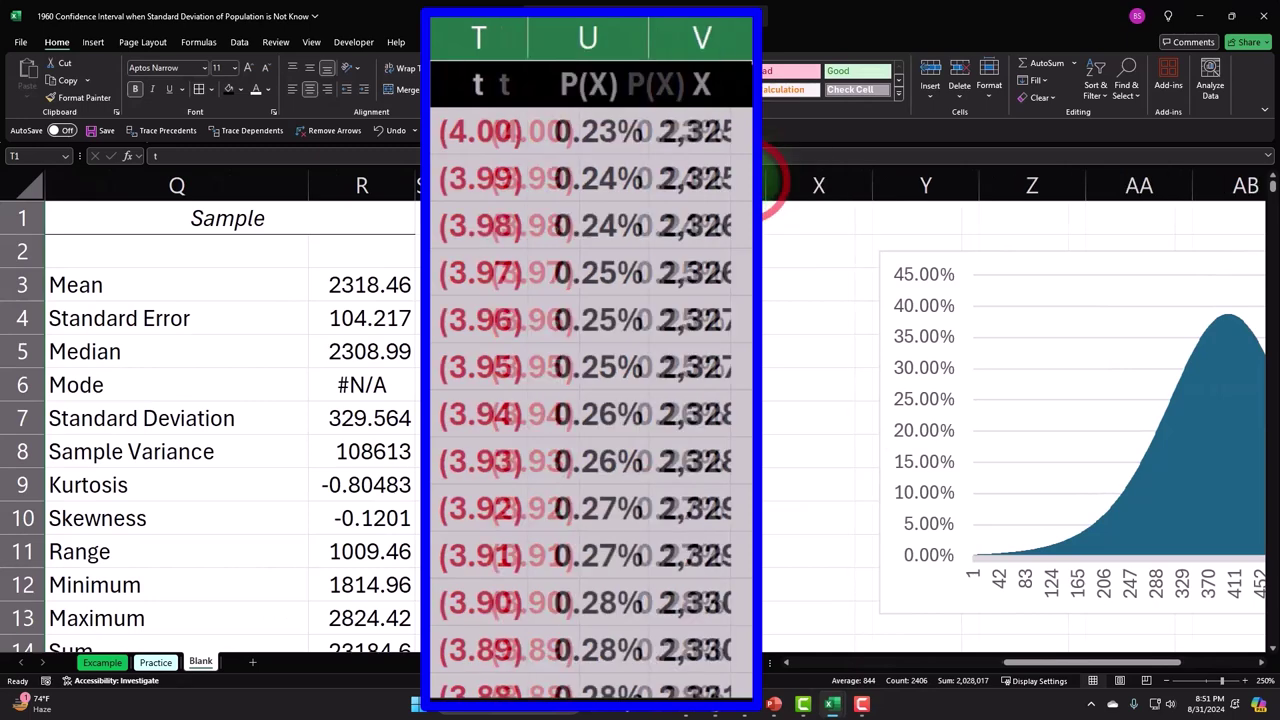
{"action": "left_click", "coordinate": [996, 640]}
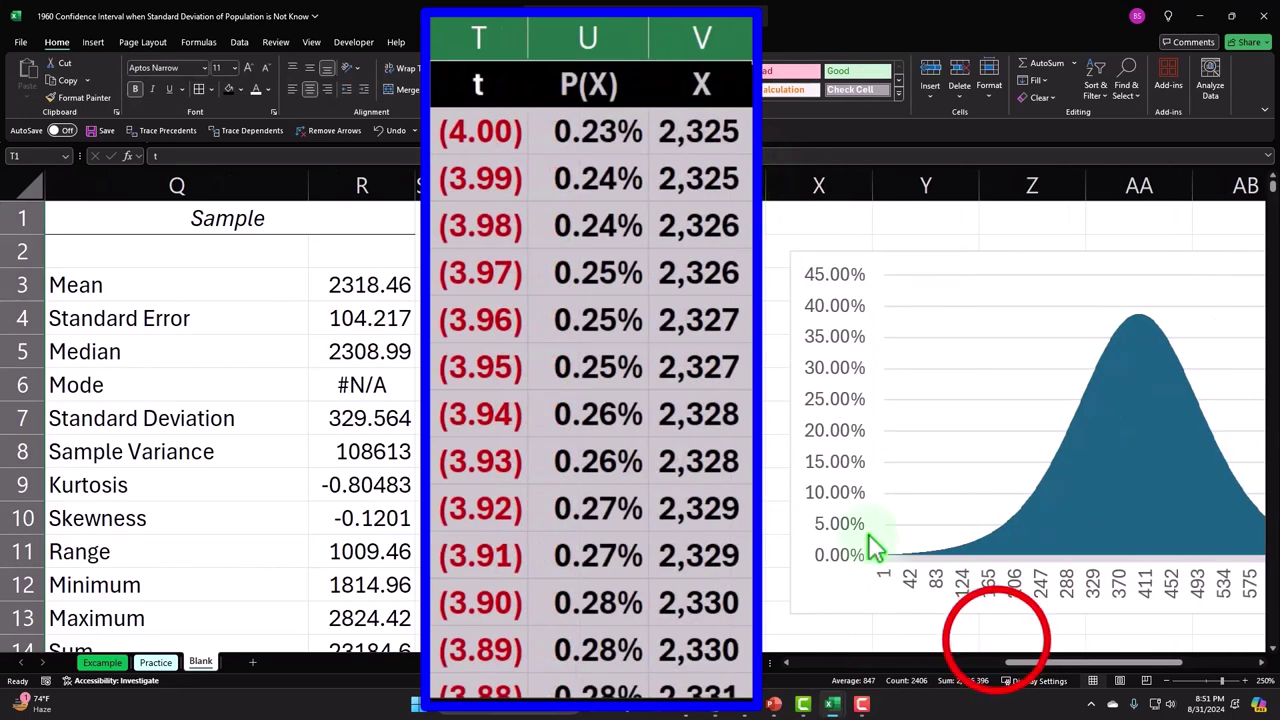
{"action": "left_click", "coordinate": [945, 608]}
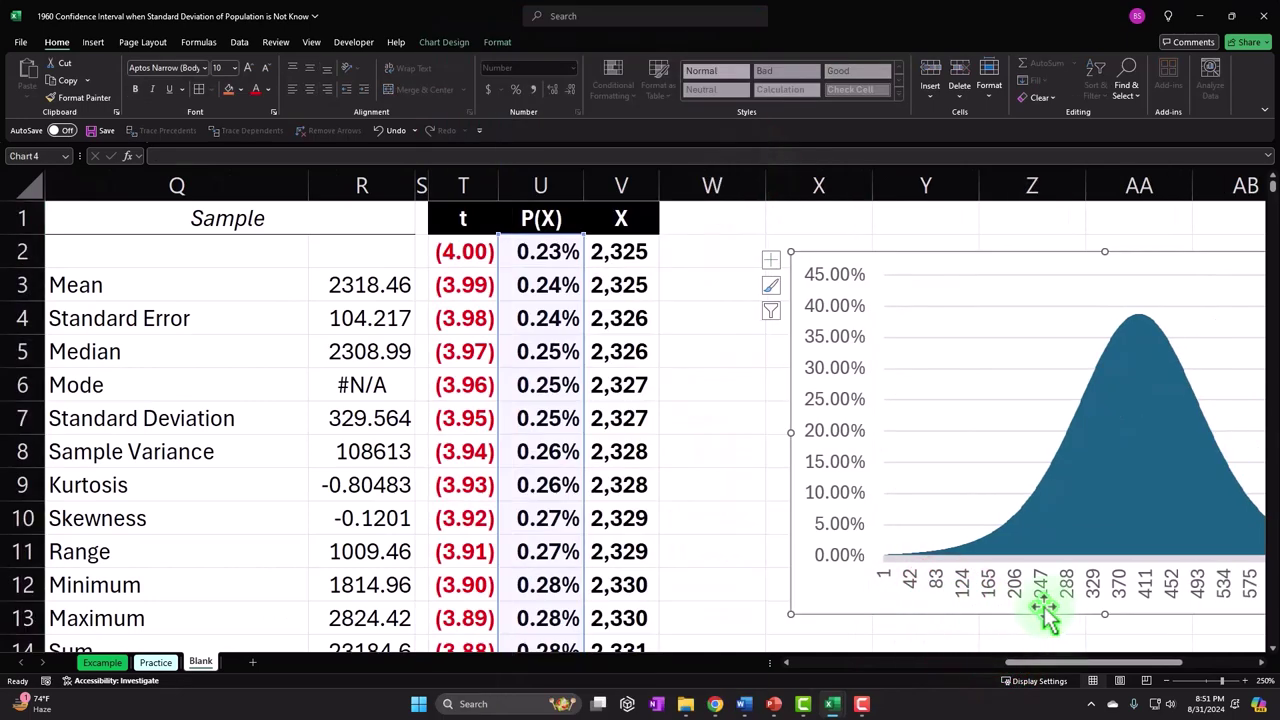
{"action": "left_click", "coordinate": [443, 42]}
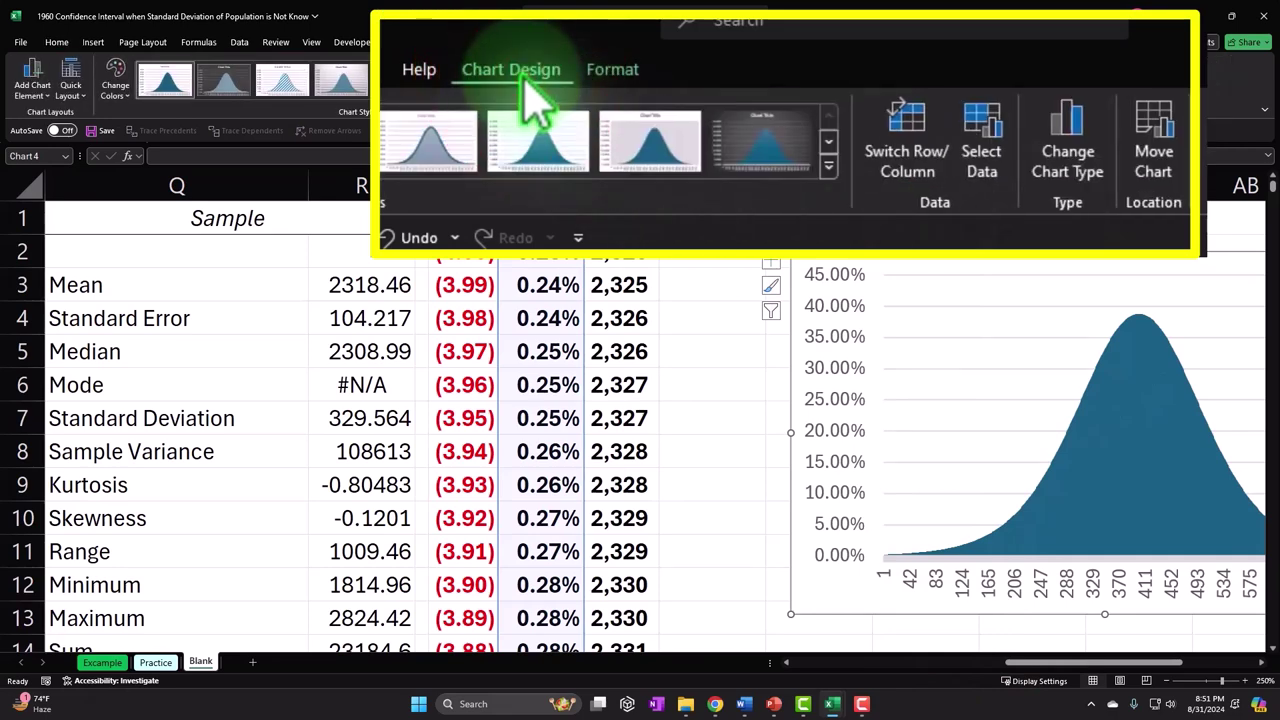
Use the t values in T2:T802 as the area chart's horizontal axis labels.
{"action": "left_click", "coordinate": [978, 160]}
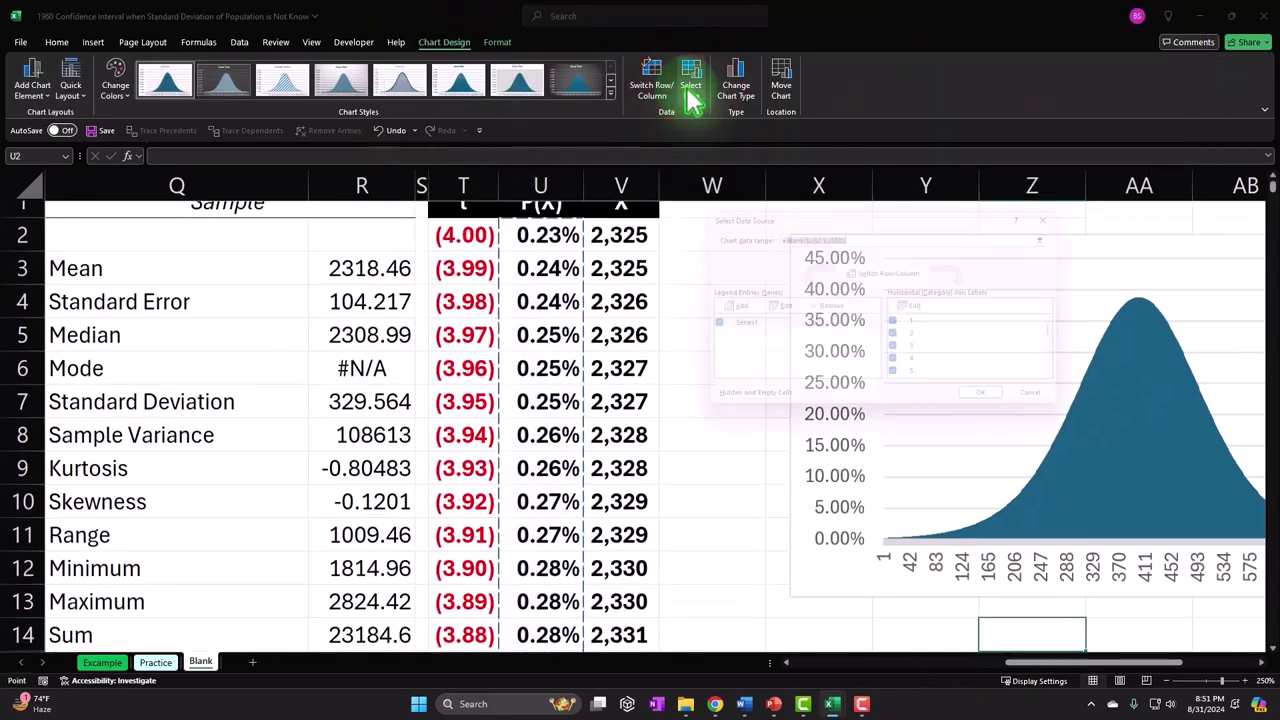
{"action": "left_click", "coordinate": [958, 343]}
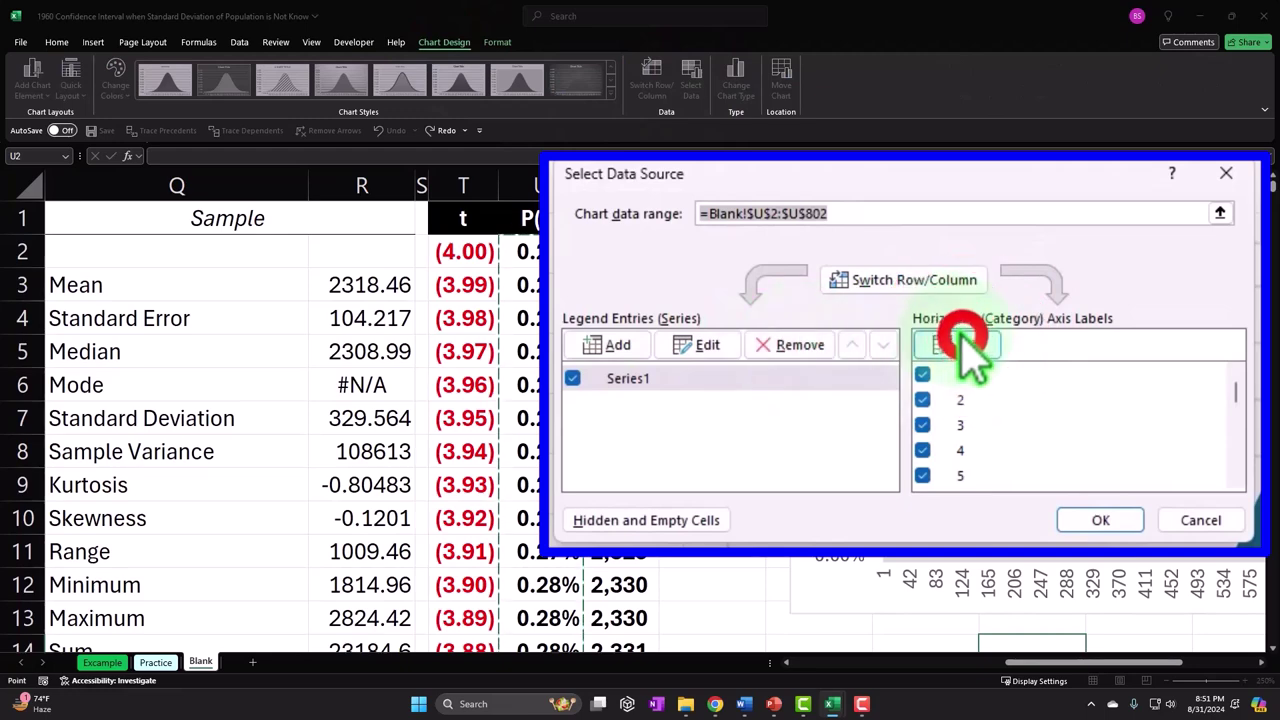
{"action": "left_click", "coordinate": [468, 252]}
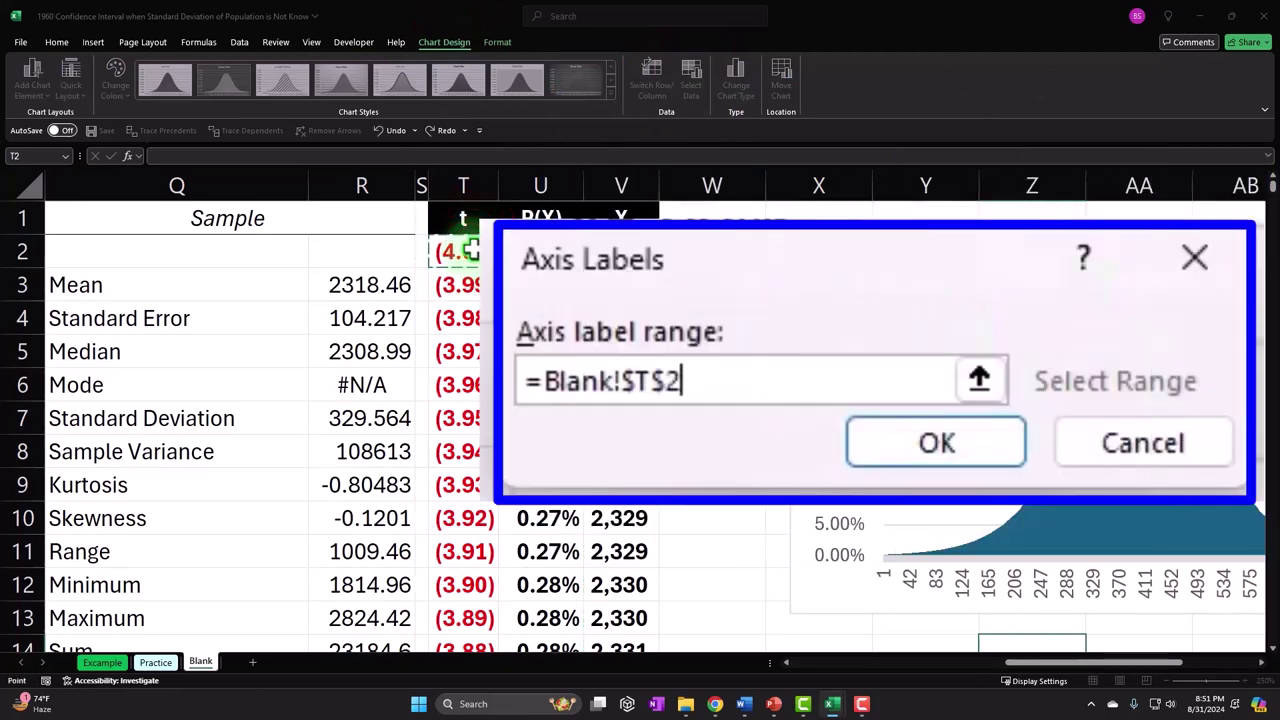
{"action": "key", "text": "ctrl+shift+Down"}
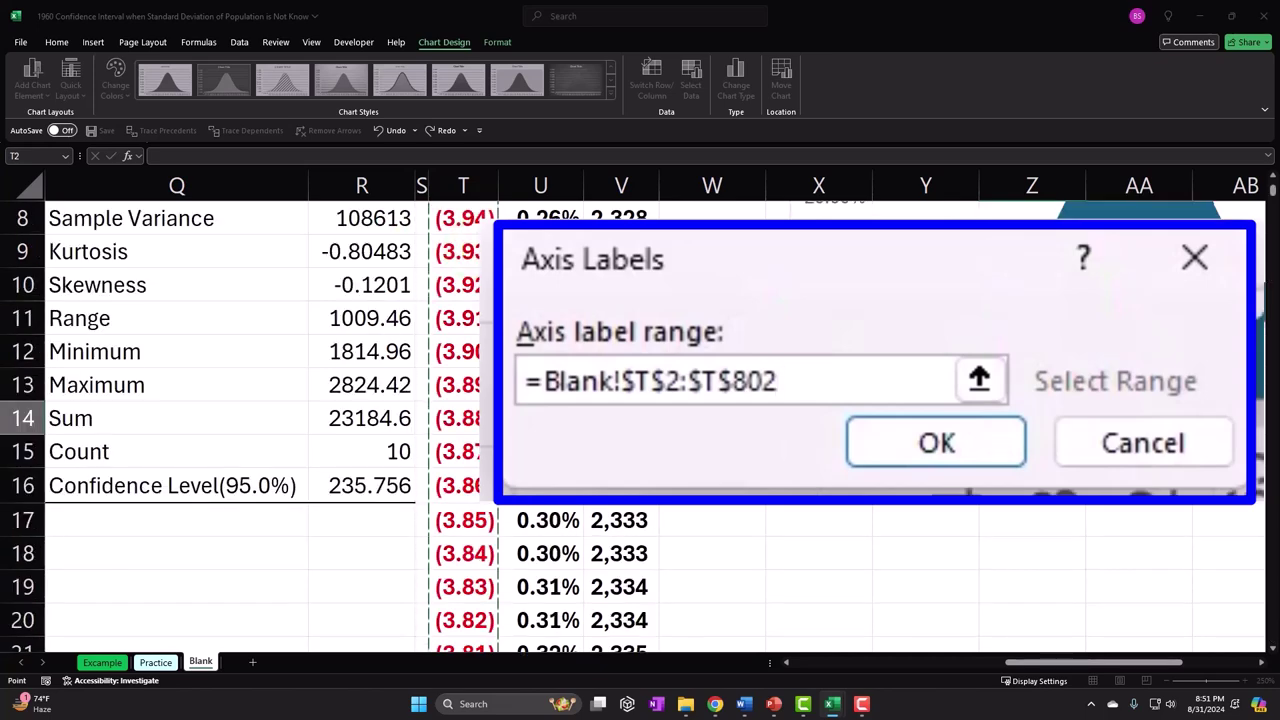
{"action": "left_click", "coordinate": [979, 379]}
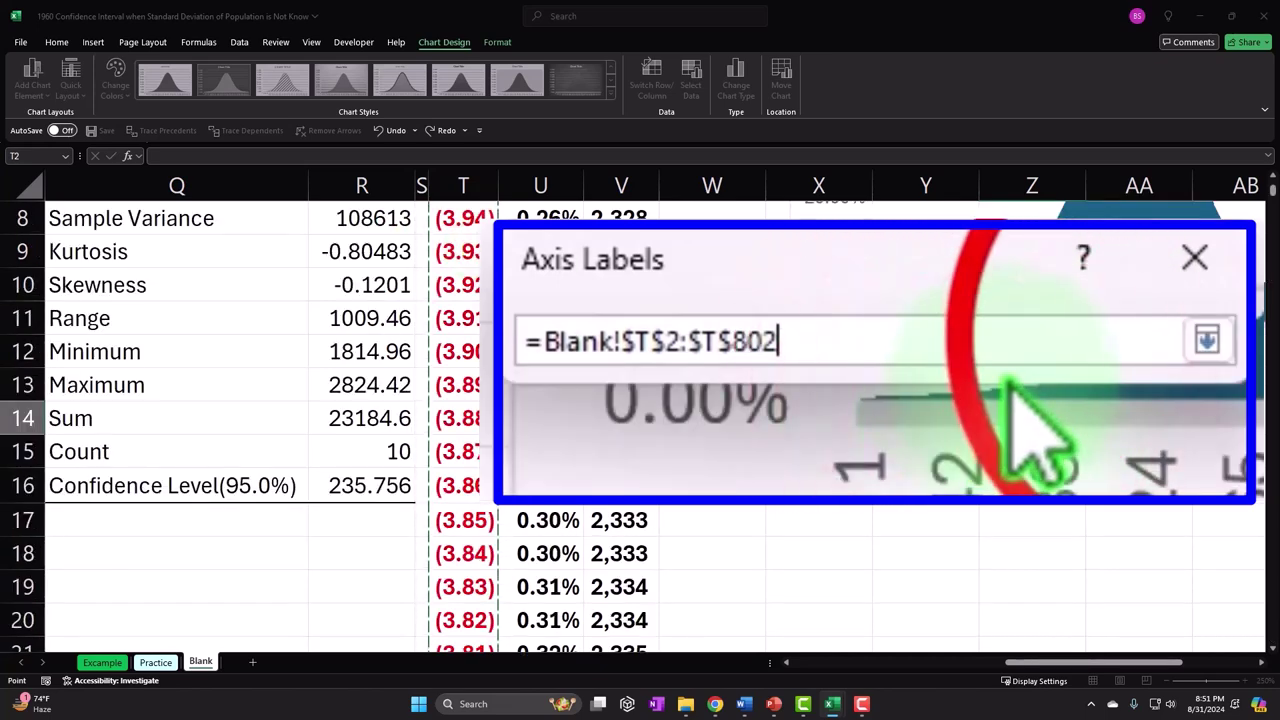
{"action": "left_click", "coordinate": [1207, 340]}
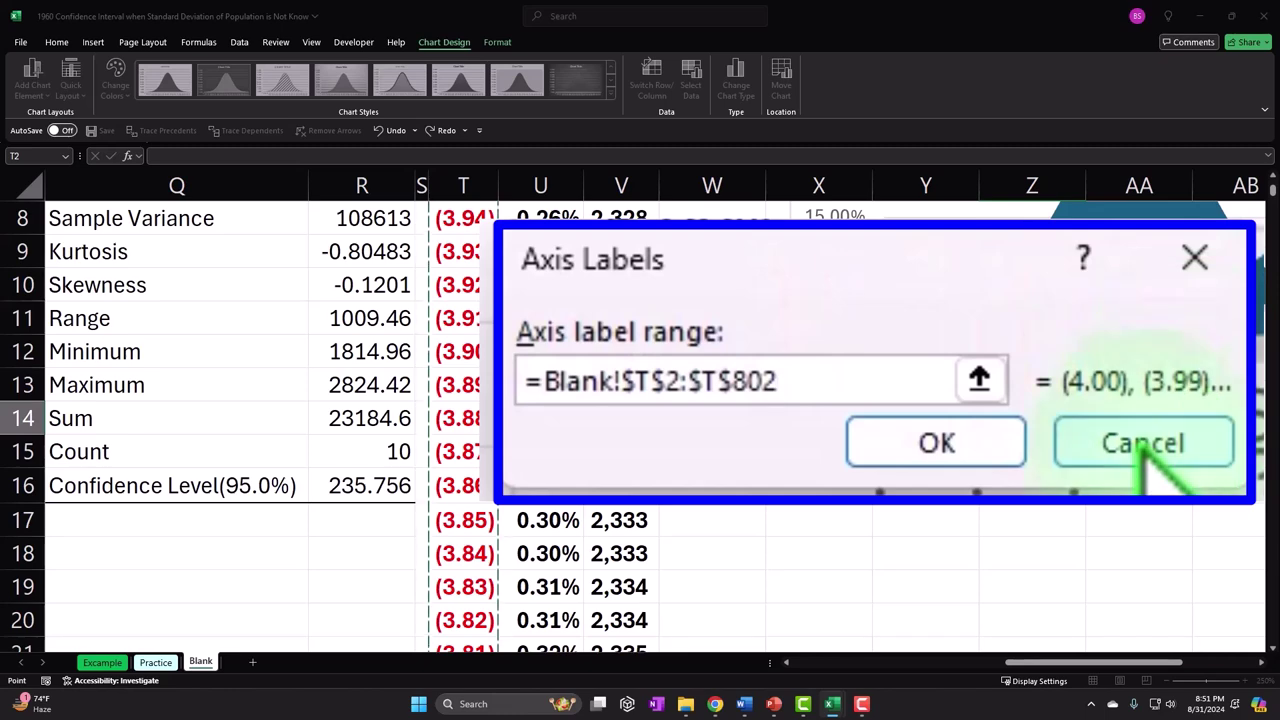
{"action": "left_click", "coordinate": [937, 443]}
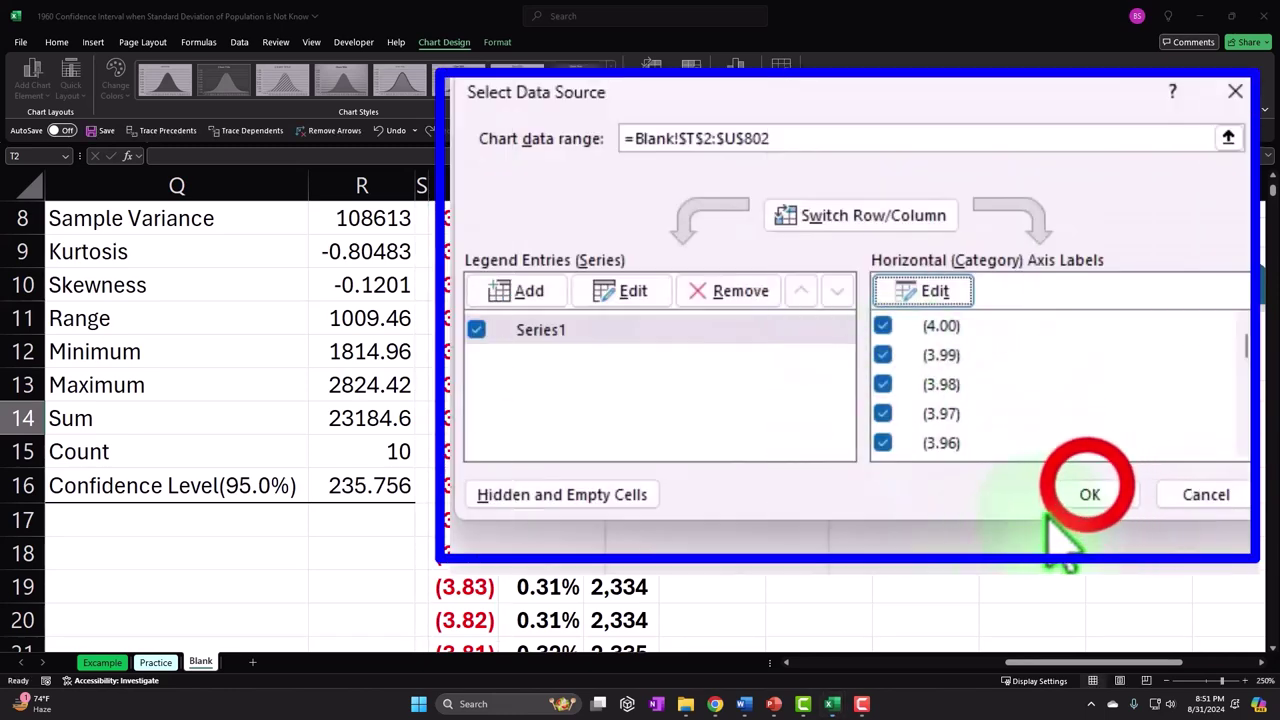
{"action": "left_click", "coordinate": [1089, 494]}
{"action": "left_click_drag", "start_coordinate": [1057, 662], "coordinate": [1105, 672]}
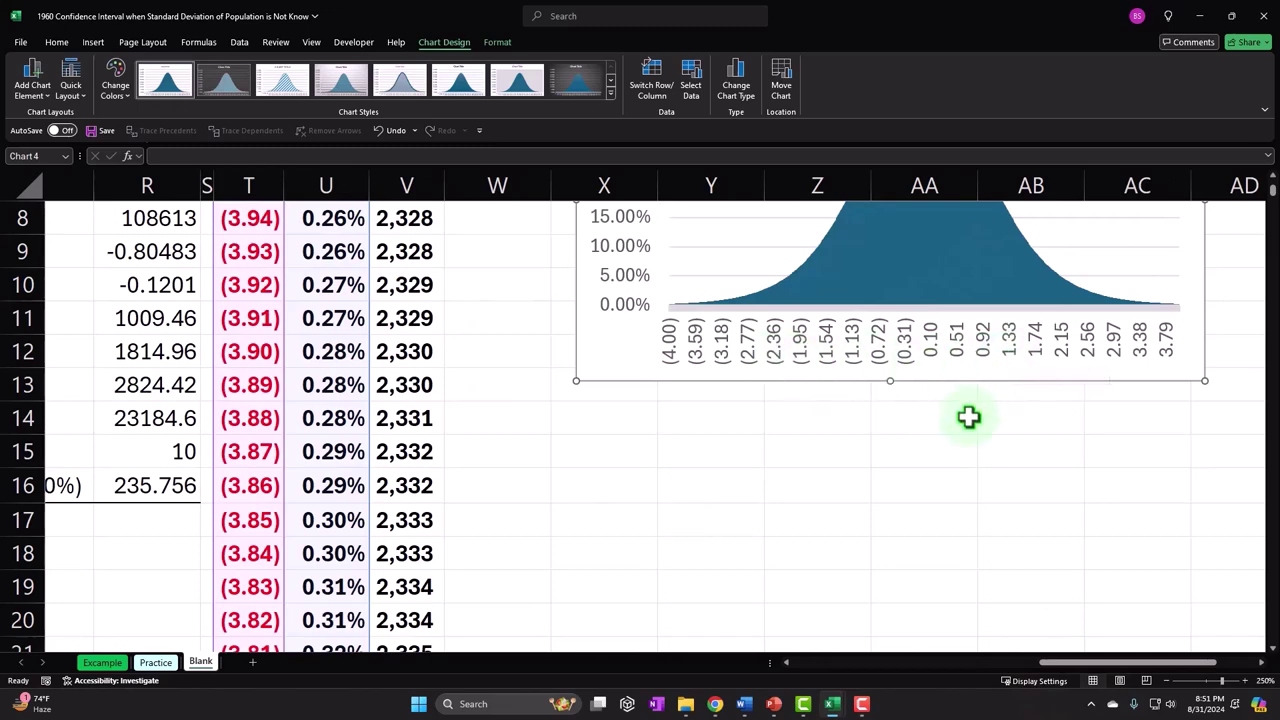
{"action": "scroll", "coordinate": [958, 447], "scroll_direction": "up", "scroll_amount": 2}
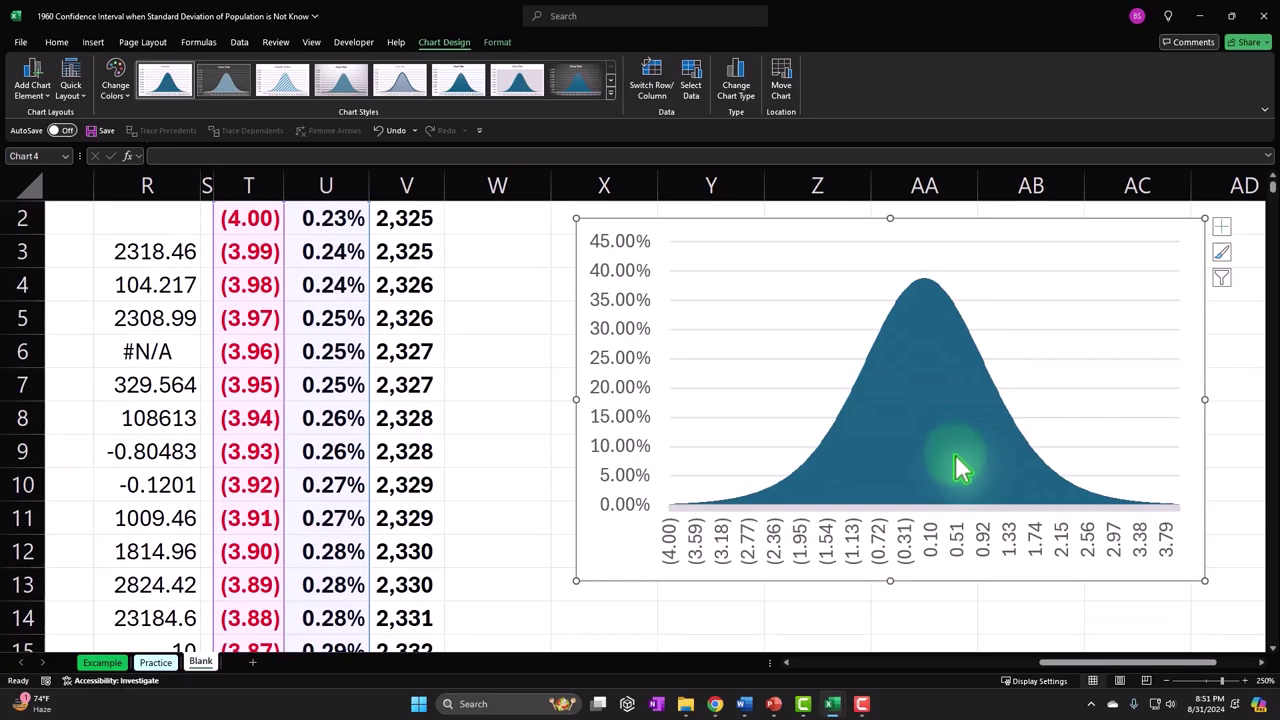
{"action": "scroll", "coordinate": [583, 354], "scroll_direction": "up", "scroll_amount": 1}
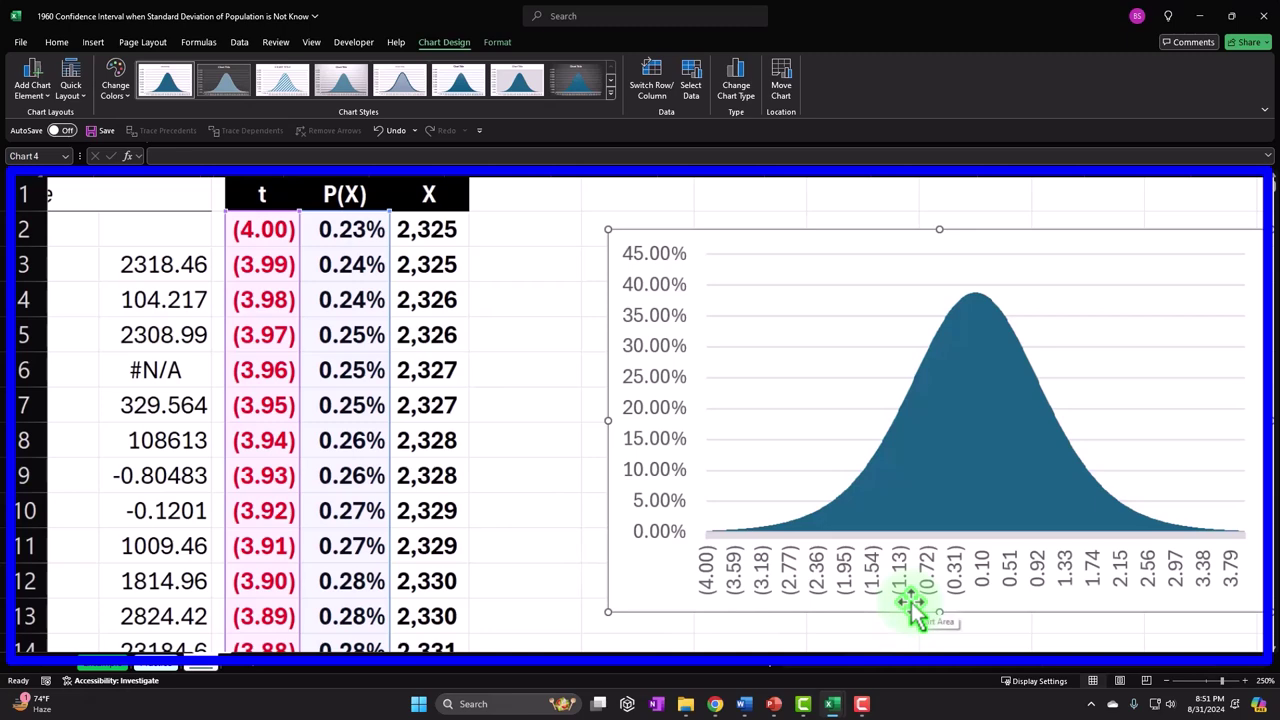
{"action": "left_click", "coordinate": [495, 196]}
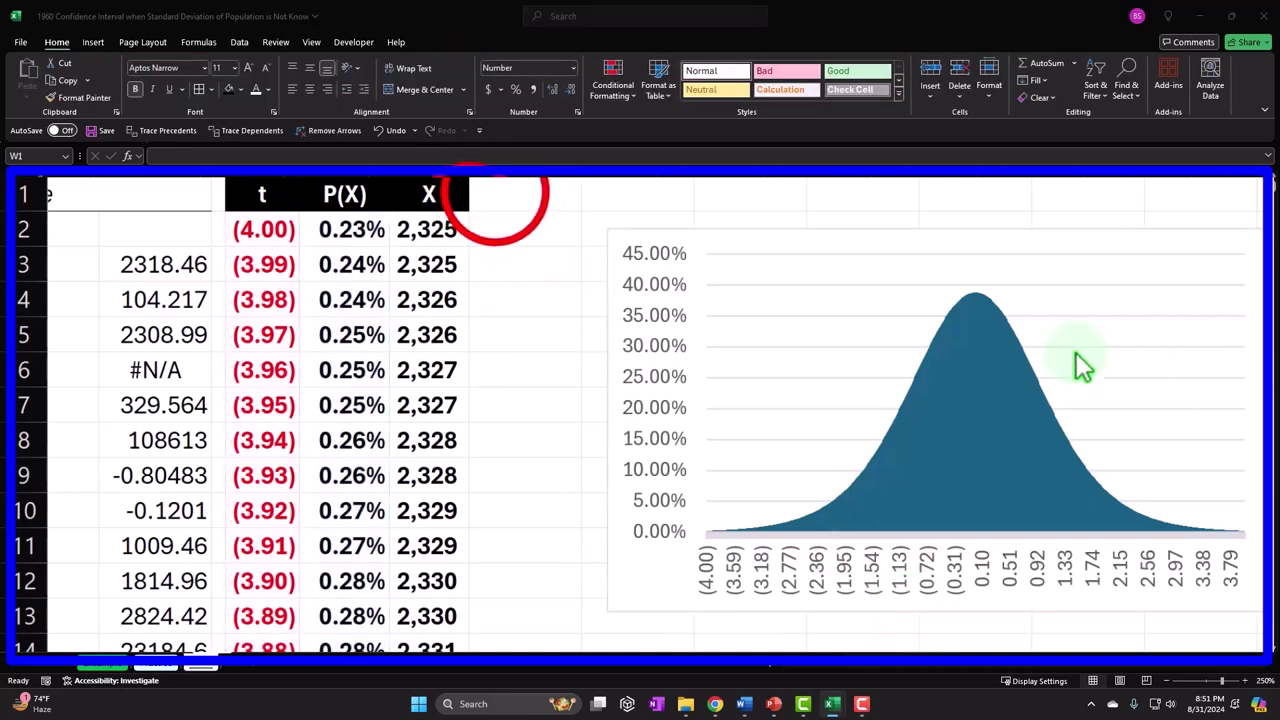
{"action": "left_click", "coordinate": [502, 192]}
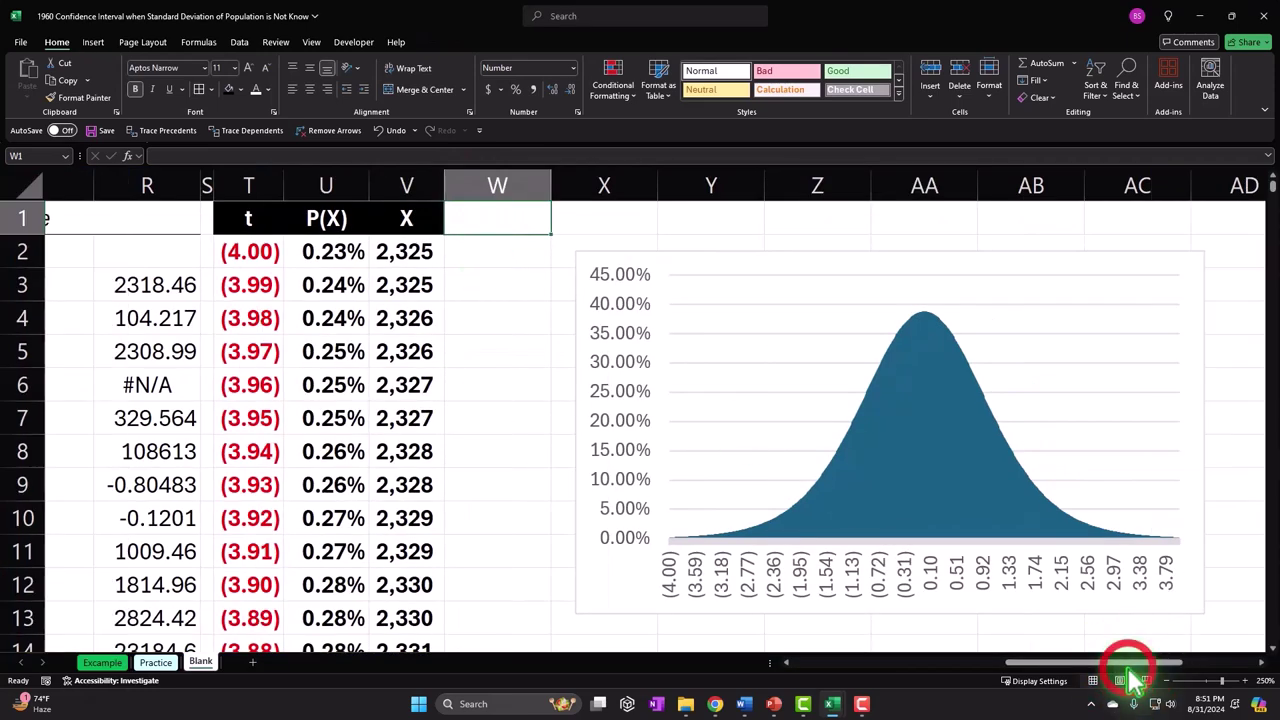
{"action": "left_click_drag", "start_coordinate": [1128, 664], "coordinate": [960, 663]}
{"action": "scroll", "coordinate": [597, 523], "scroll_direction": "down", "scroll_amount": 1}
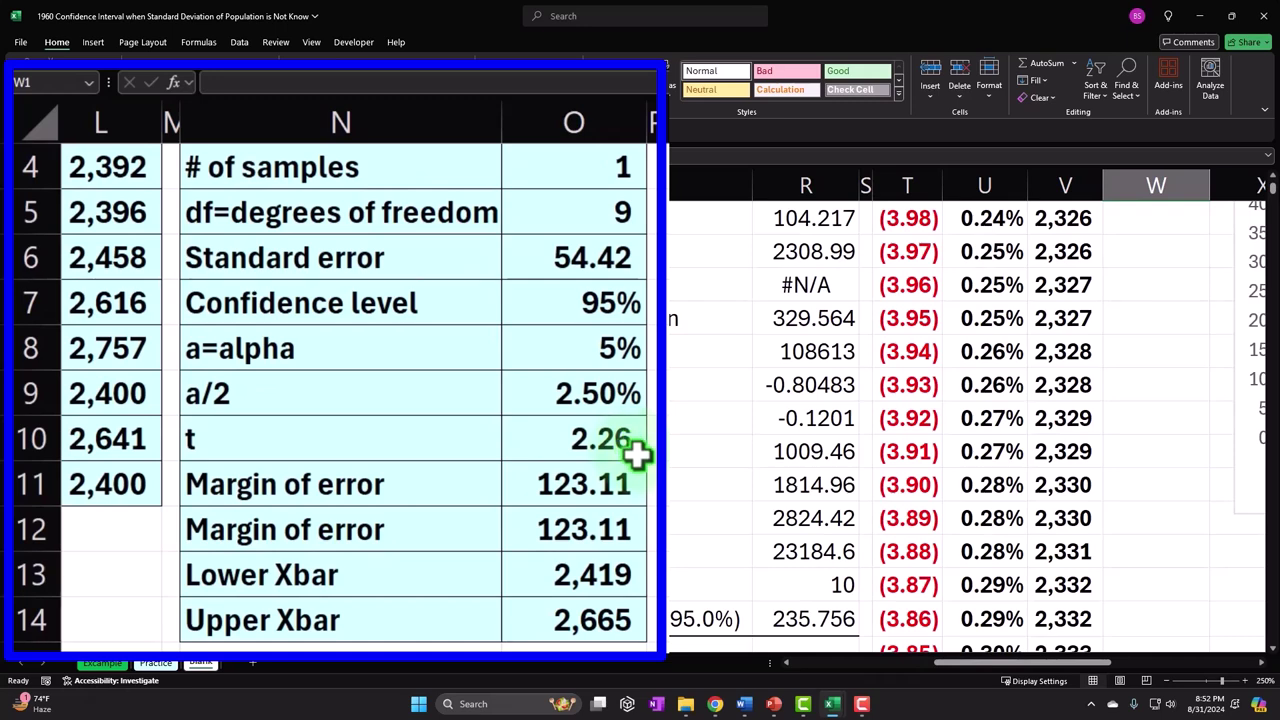
Start the formula =-O10 in W1, negating the 2.26 critical t value.
{"action": "scroll", "coordinate": [471, 423], "scroll_direction": "up", "scroll_amount": 1}
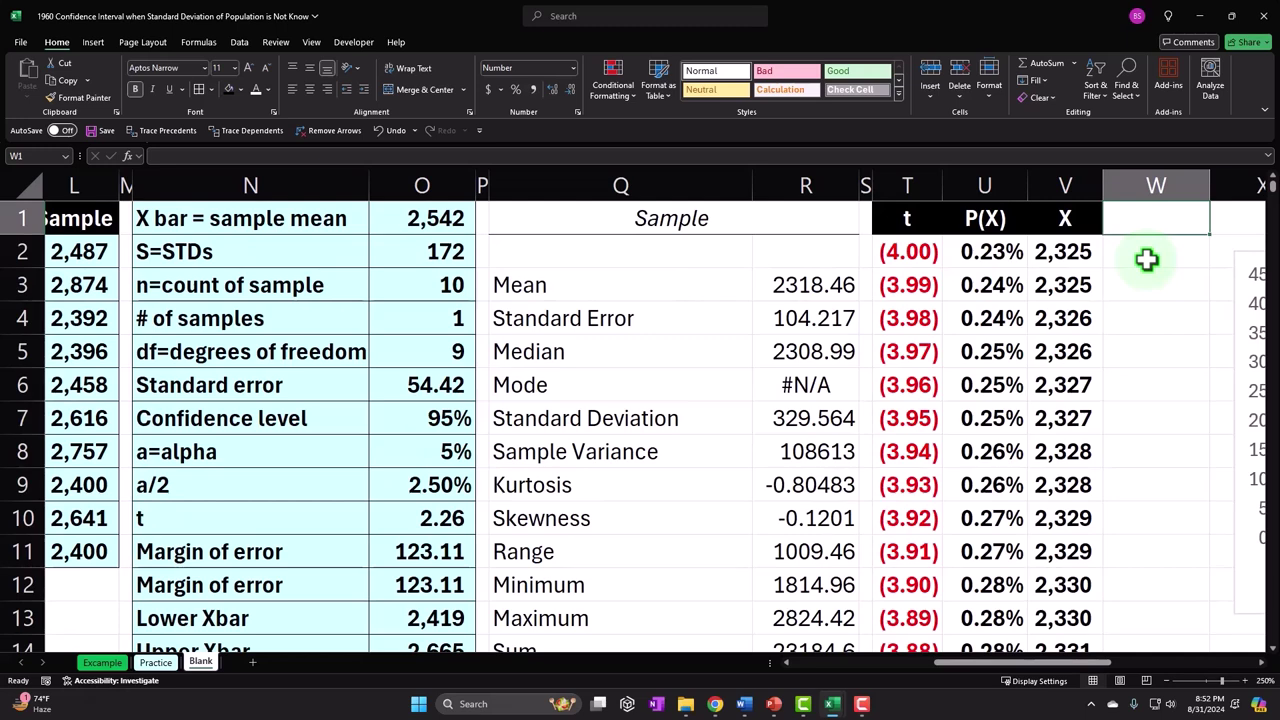
{"action": "type", "text": "'"}
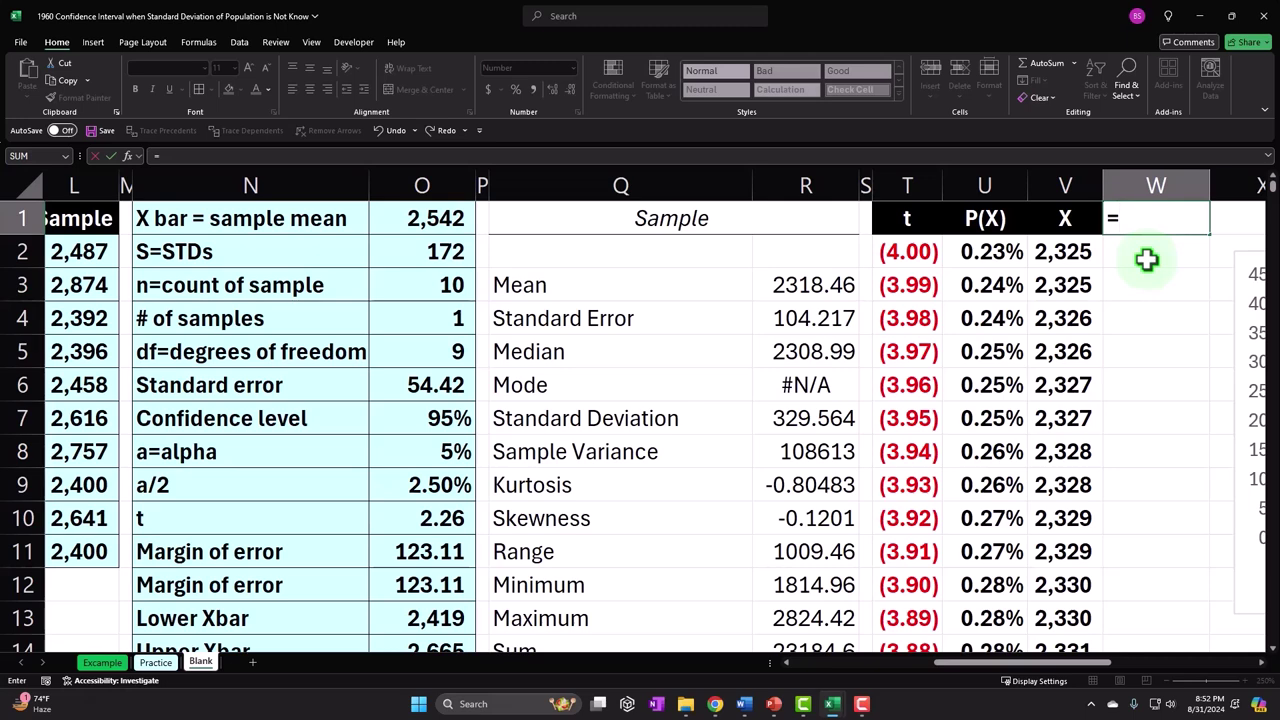
{"action": "scroll", "coordinate": [586, 522], "scroll_direction": "down", "scroll_amount": 1}
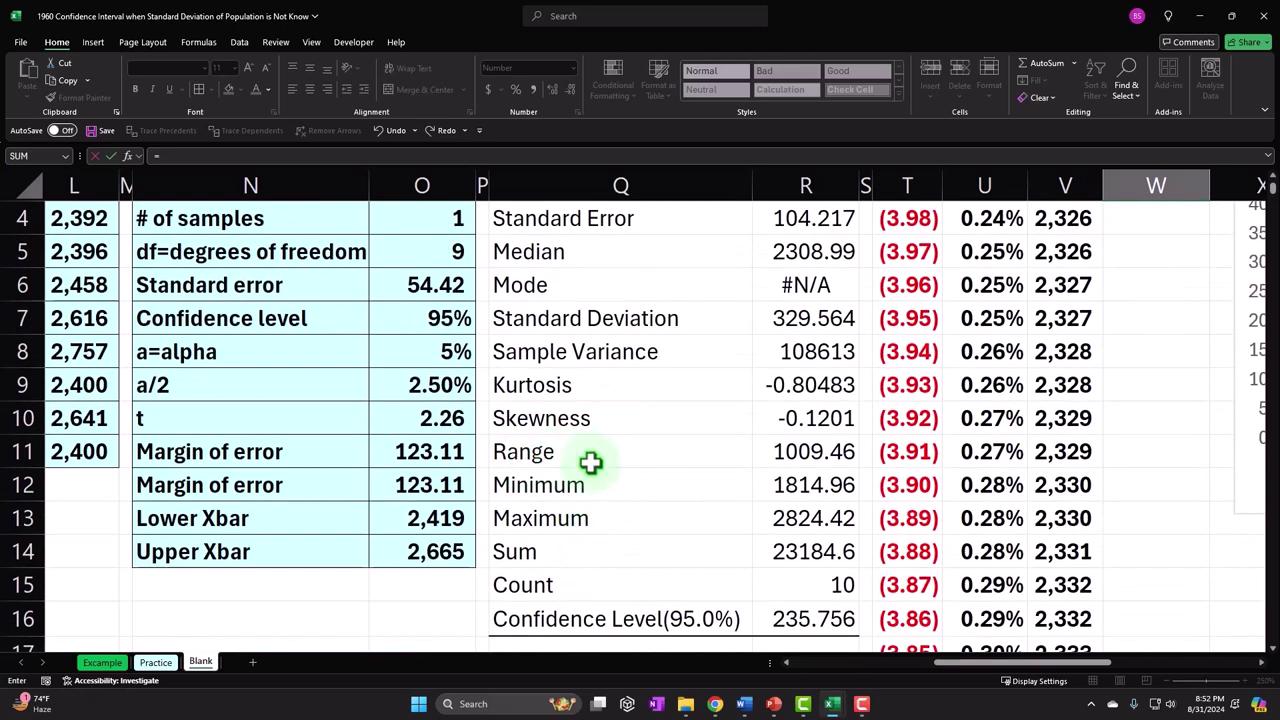
{"action": "scroll", "coordinate": [590, 462], "scroll_direction": "up", "scroll_amount": 1}
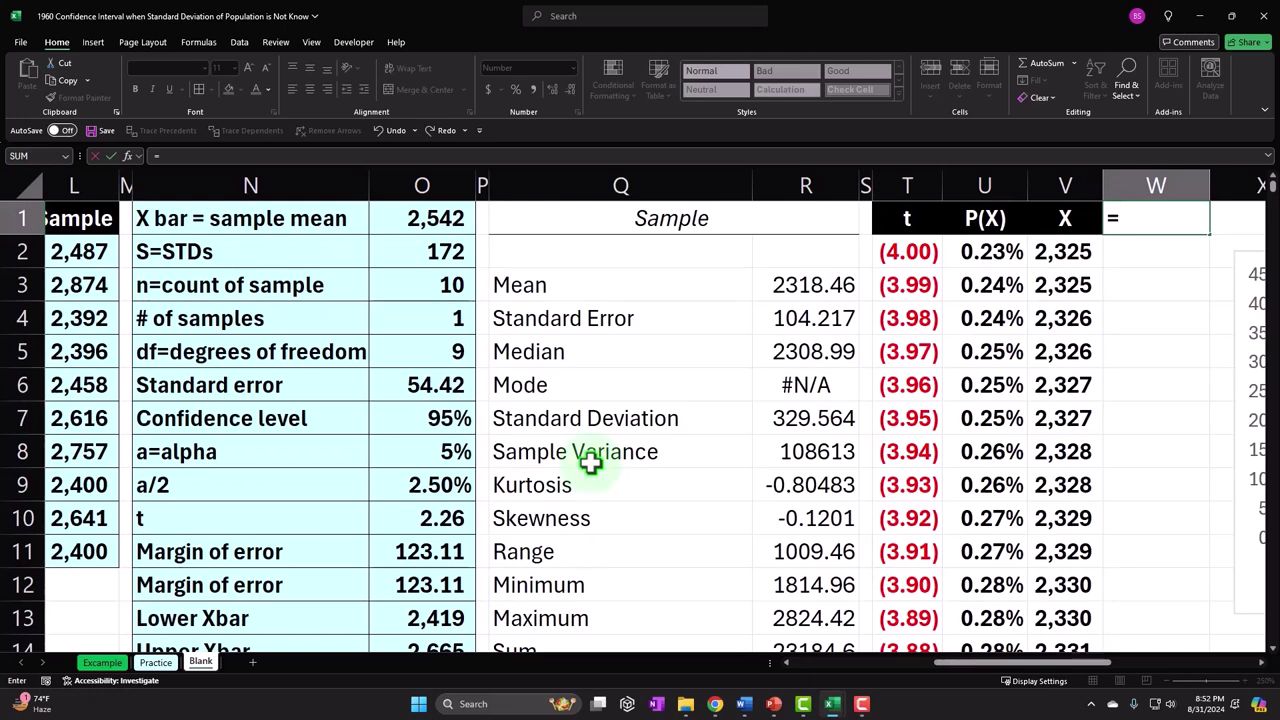
{"action": "scroll", "coordinate": [495, 563], "scroll_direction": "down", "scroll_amount": 1}
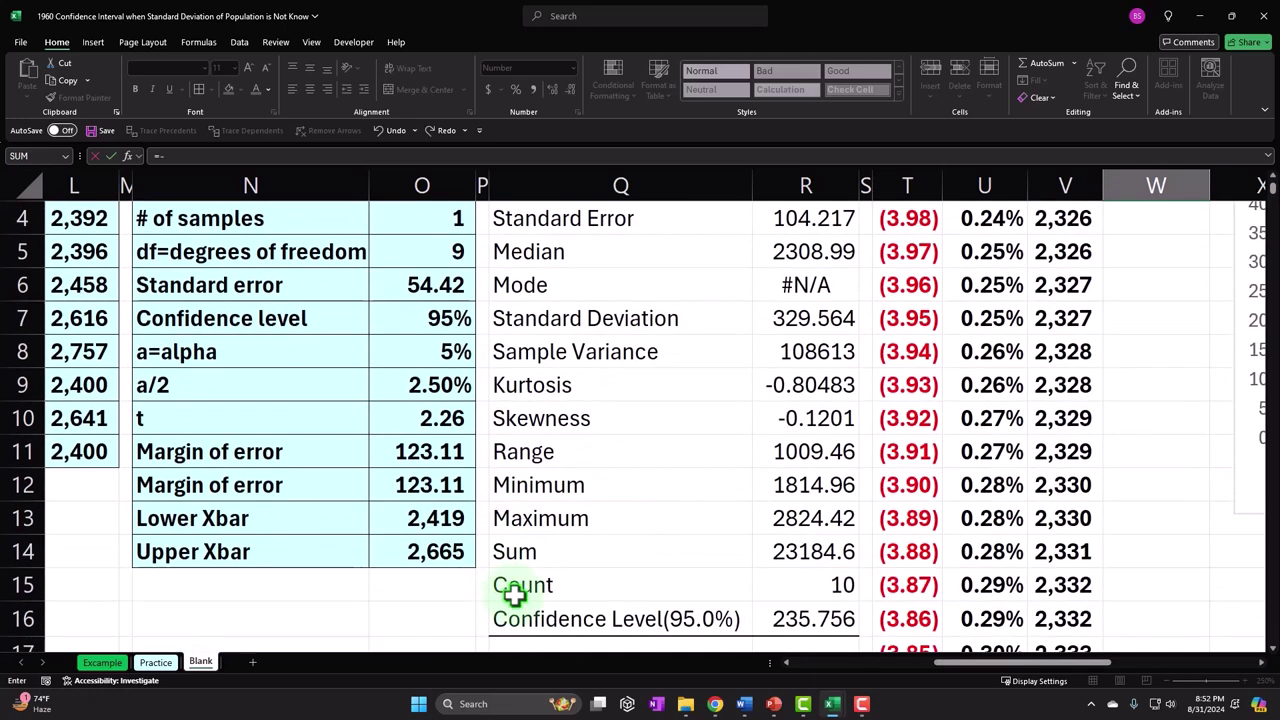
{"action": "left_click", "coordinate": [452, 420]}
{"action": "left_click", "coordinate": [452, 420]}
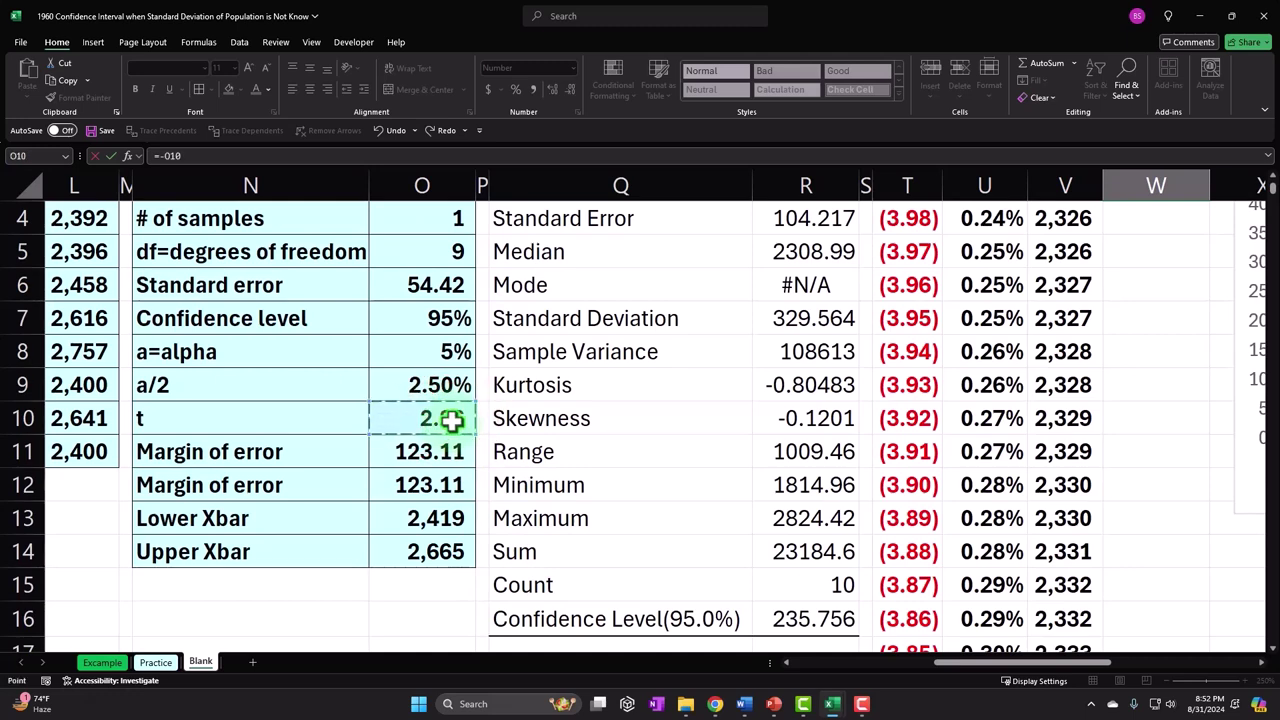
{"action": "scroll", "coordinate": [765, 480], "scroll_direction": "up", "scroll_amount": 1}
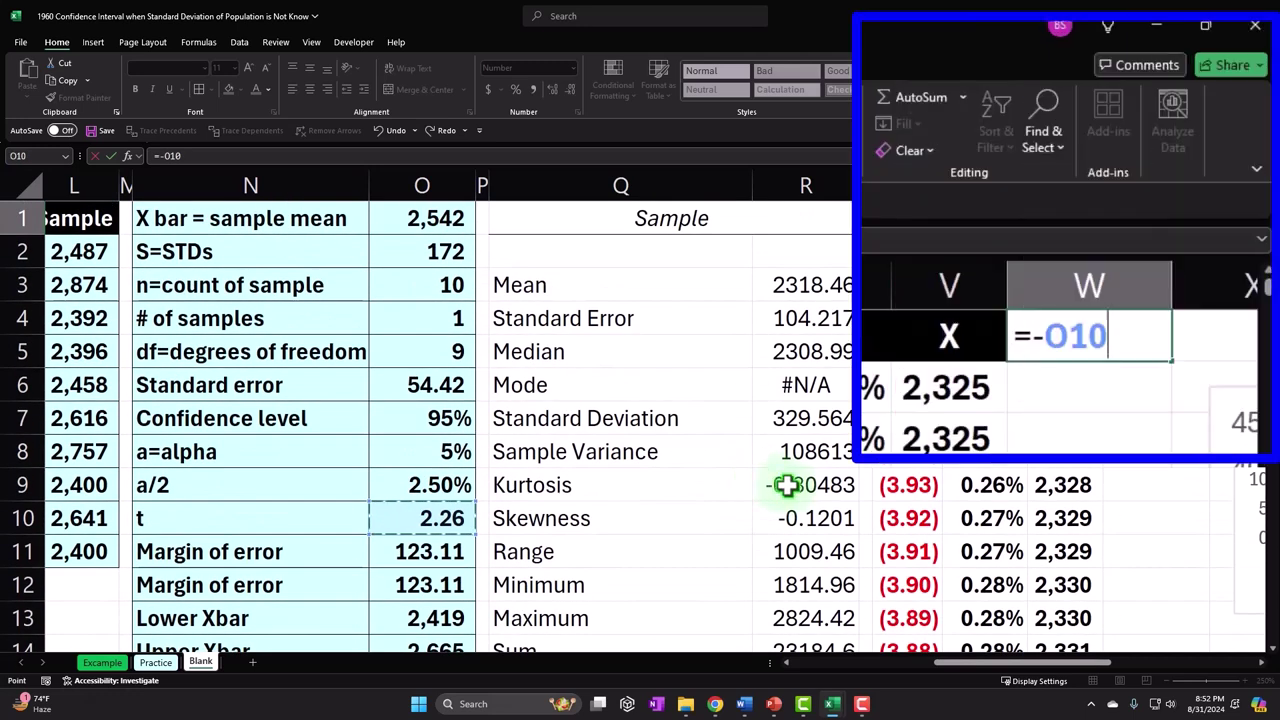
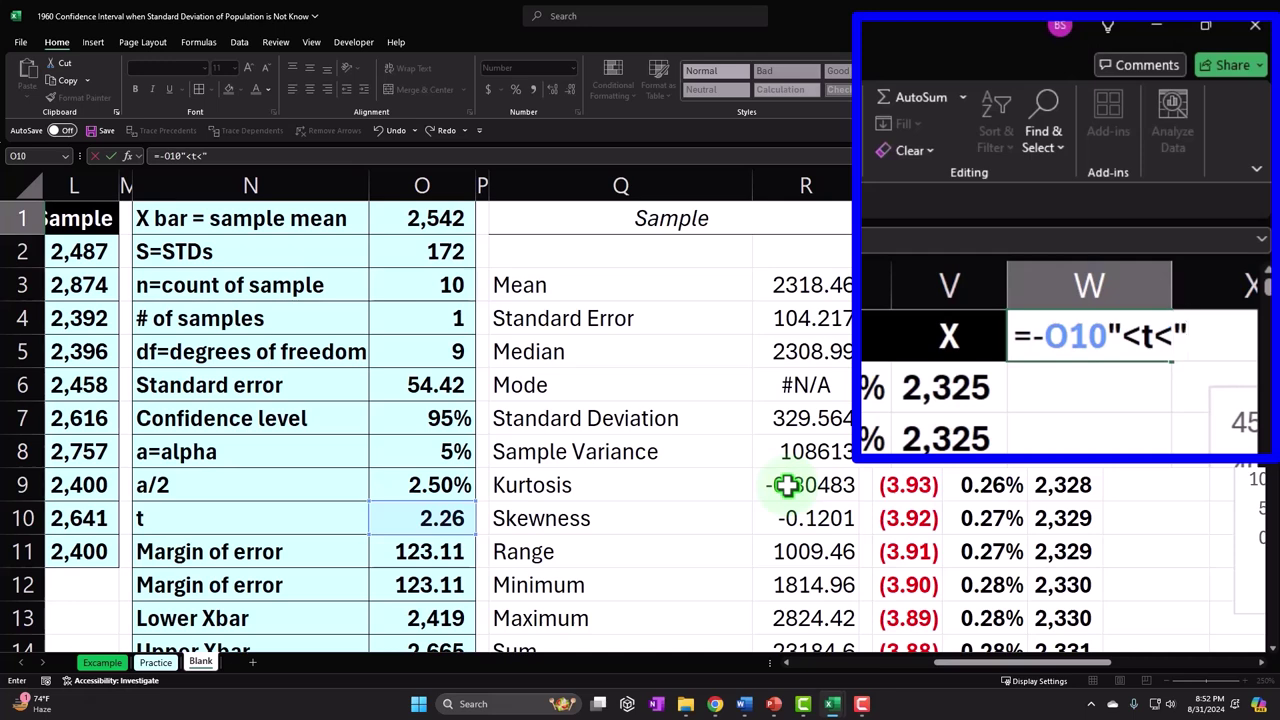
Correct W1's formula to =-O10&"<t<"&O10 so it shows -2.2621571627982<t<2.2621571627982.
{"action": "scroll", "coordinate": [661, 554], "scroll_direction": "down", "scroll_amount": 1}
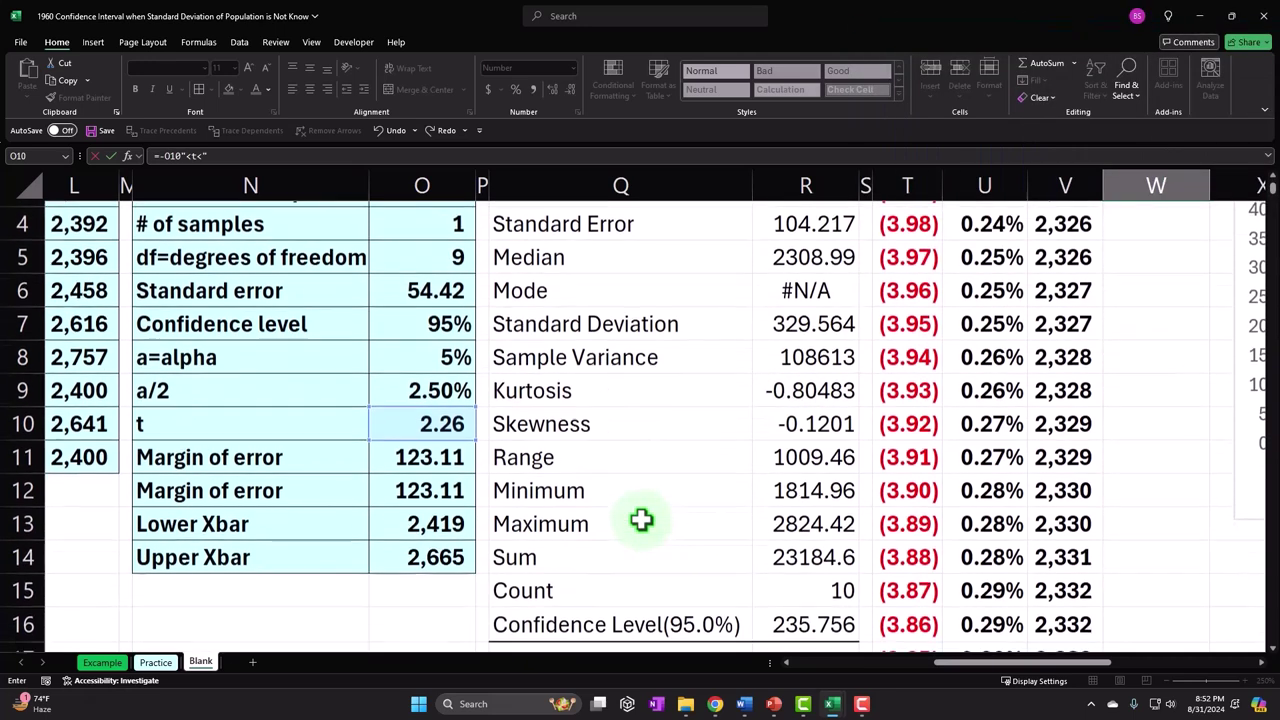
{"action": "key", "text": "Return"}
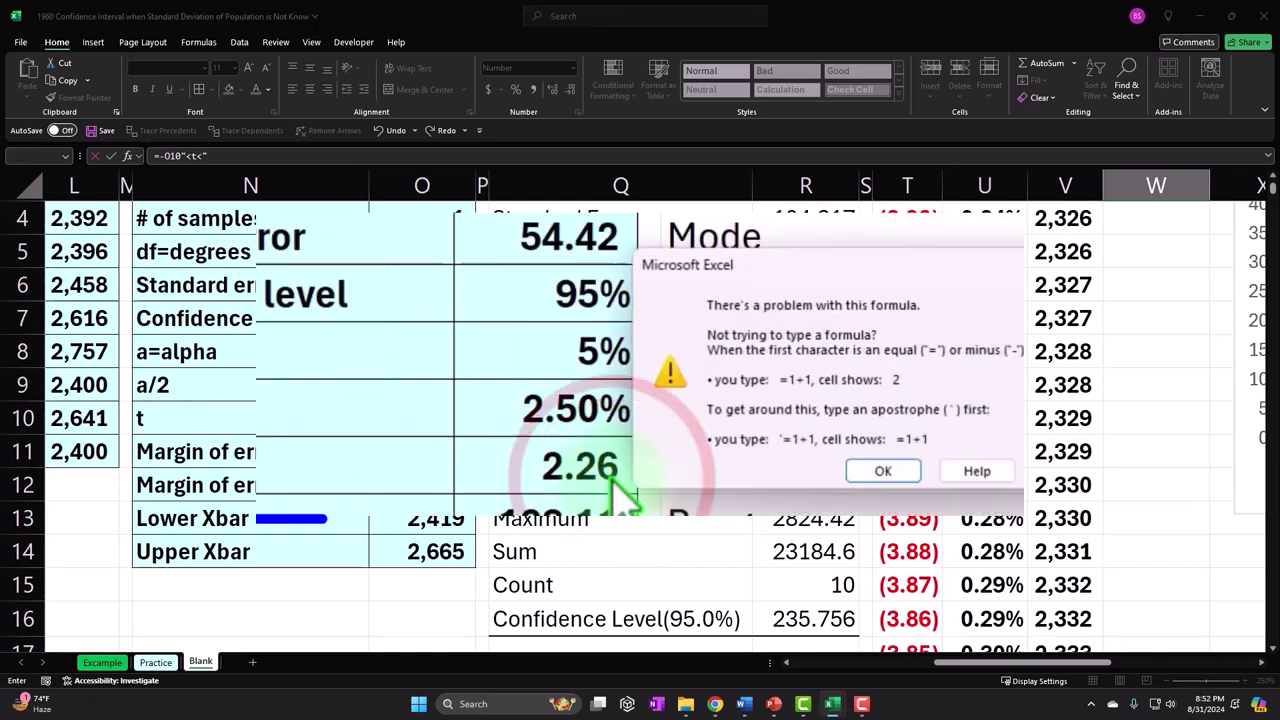
{"action": "key", "text": "Return"}
{"action": "scroll", "coordinate": [900, 350], "scroll_direction": "up", "scroll_amount": 1}
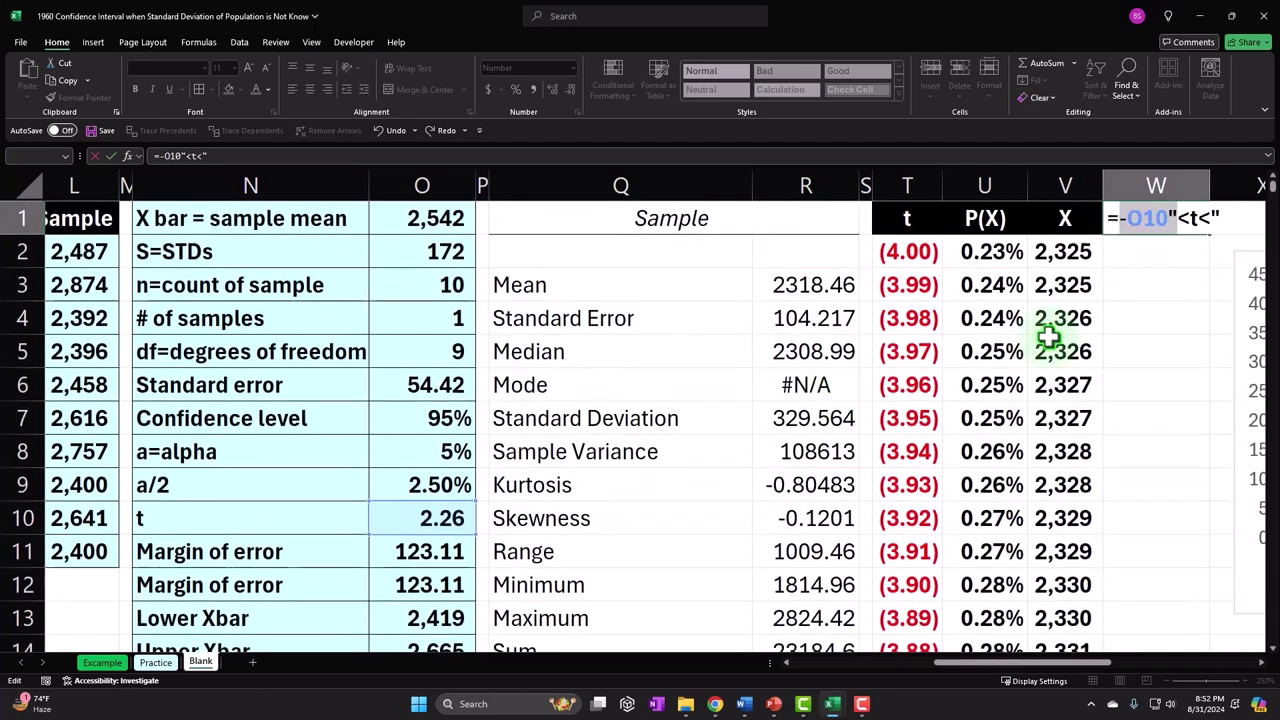
{"action": "left_click", "coordinate": [1227, 216]}
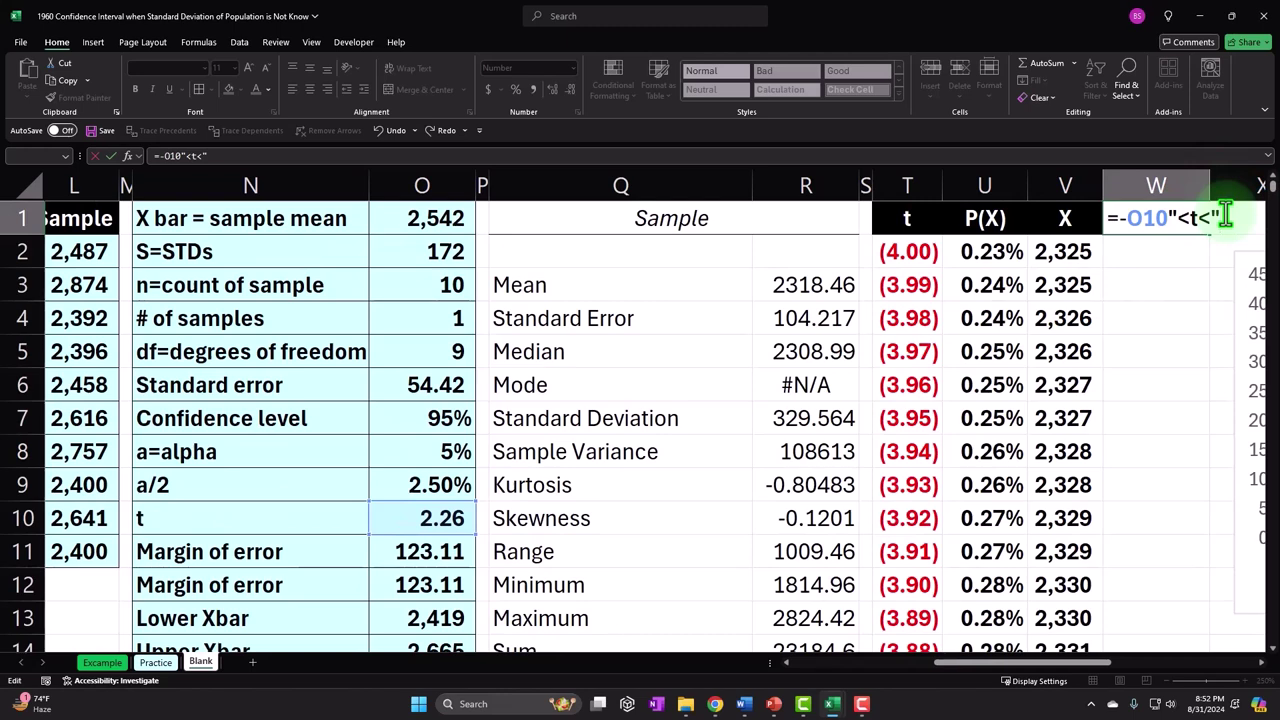
{"action": "scroll", "coordinate": [814, 363], "scroll_direction": "down", "scroll_amount": 1}
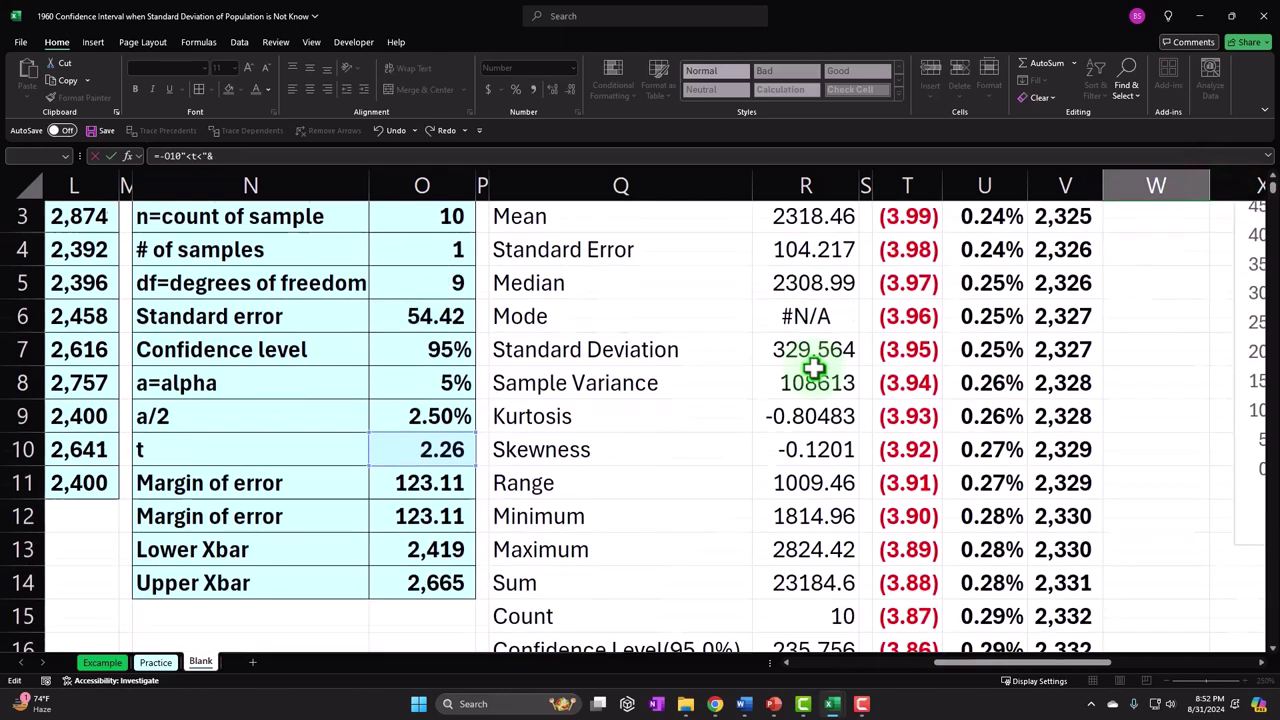
{"action": "scroll", "coordinate": [600, 440], "scroll_direction": "up", "scroll_amount": 1}
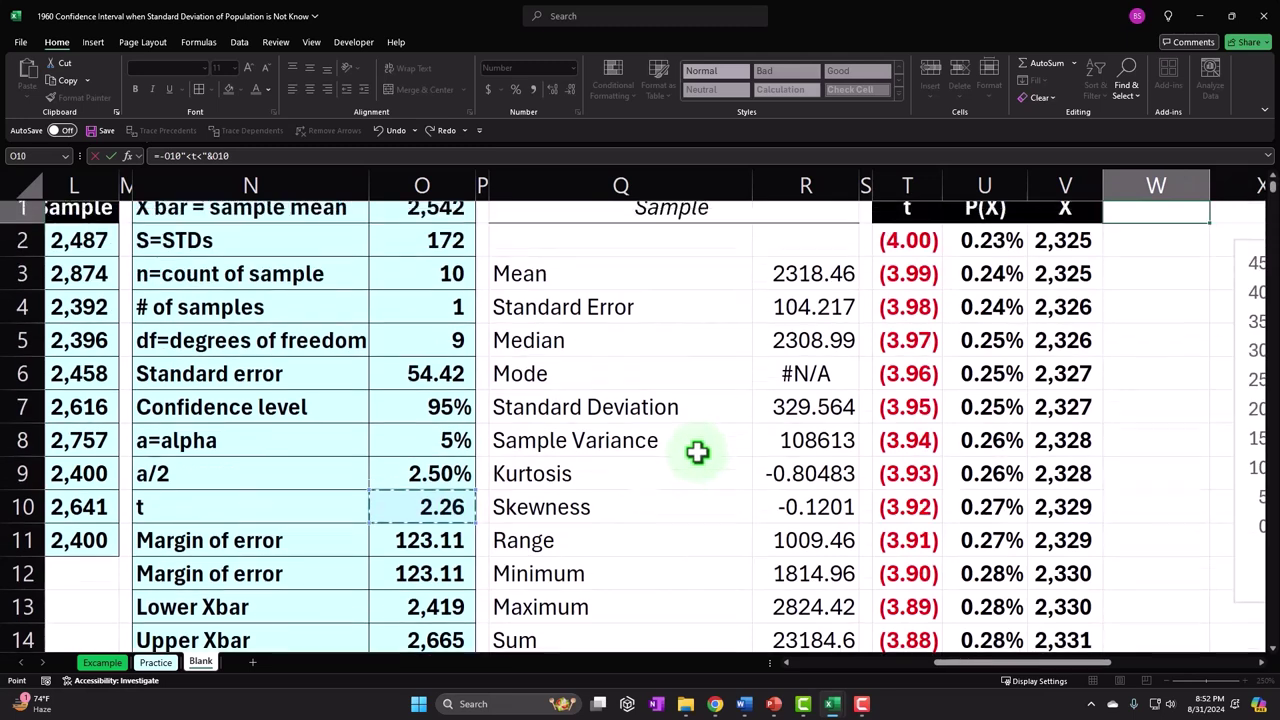
{"action": "left_click", "coordinate": [1160, 176]}
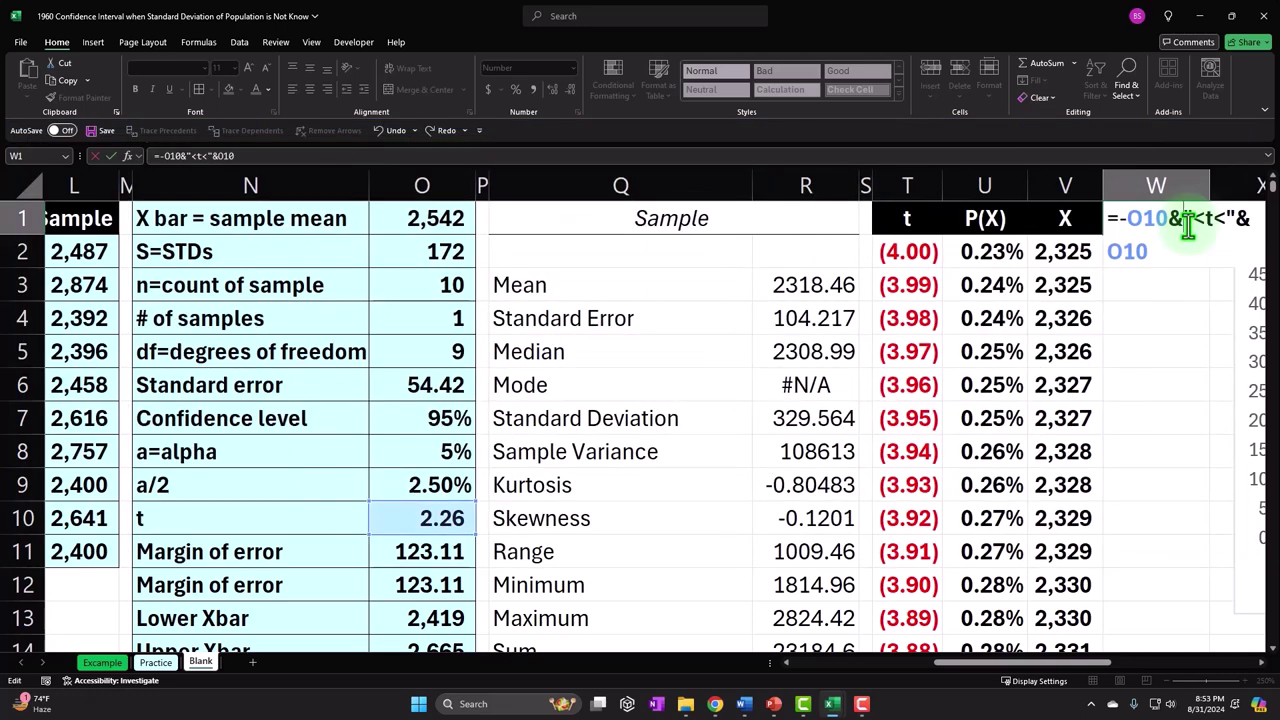
{"action": "key", "text": "Return"}
{"action": "key", "text": "Right"}
{"action": "key", "text": "Right"}
{"action": "key", "text": "Right"}
{"action": "key", "text": "Right"}
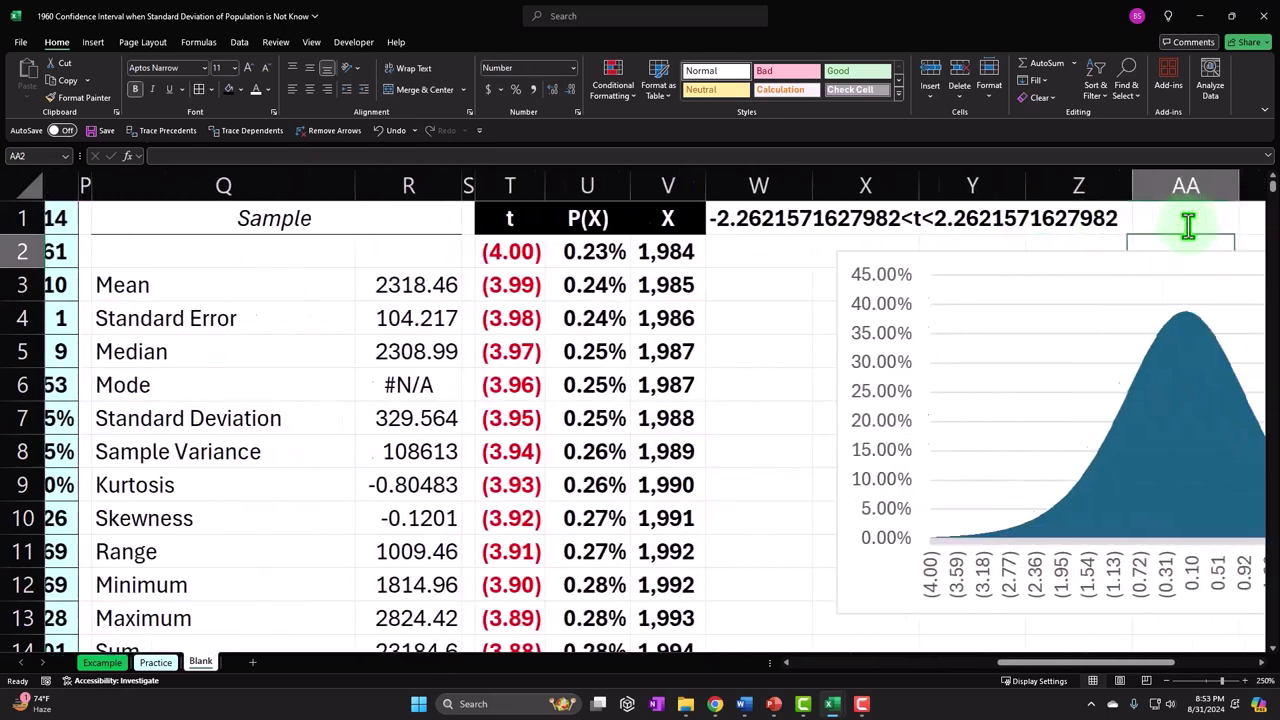
Wrap both O10 references in W1 in ROUND(…,2) so the label reads -2.26<t<2.26.
{"action": "double_click", "coordinate": [741, 218]}
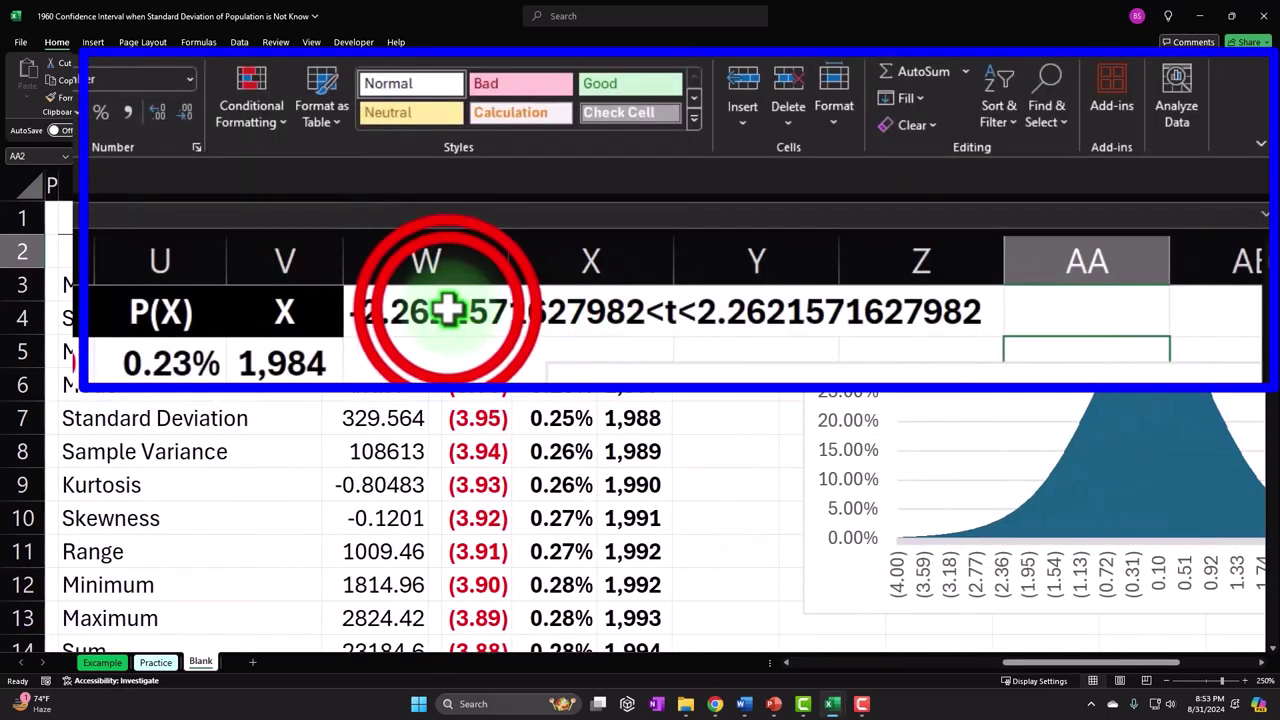
{"action": "left_click", "coordinate": [376, 312]}
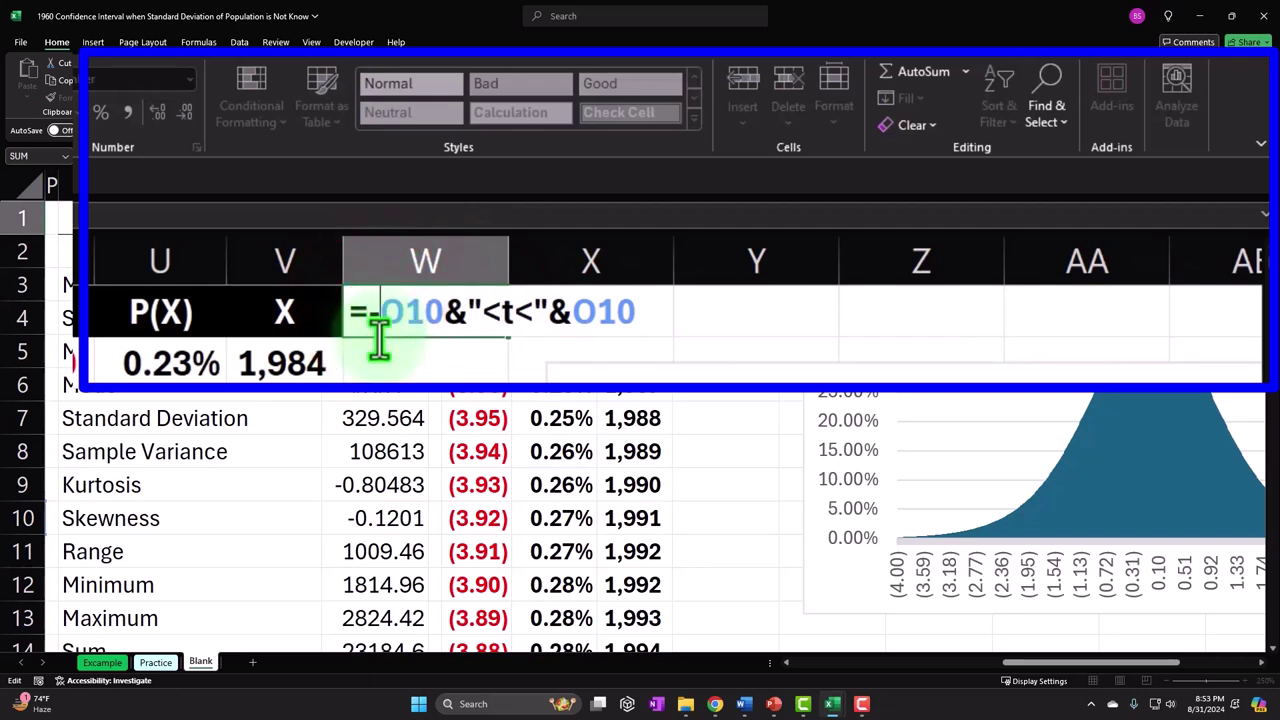
{"action": "type", "text": "roun"}
{"action": "key", "text": "Tab"}
{"action": "left_click_drag", "start_coordinate": [514, 318], "coordinate": [560, 316]}
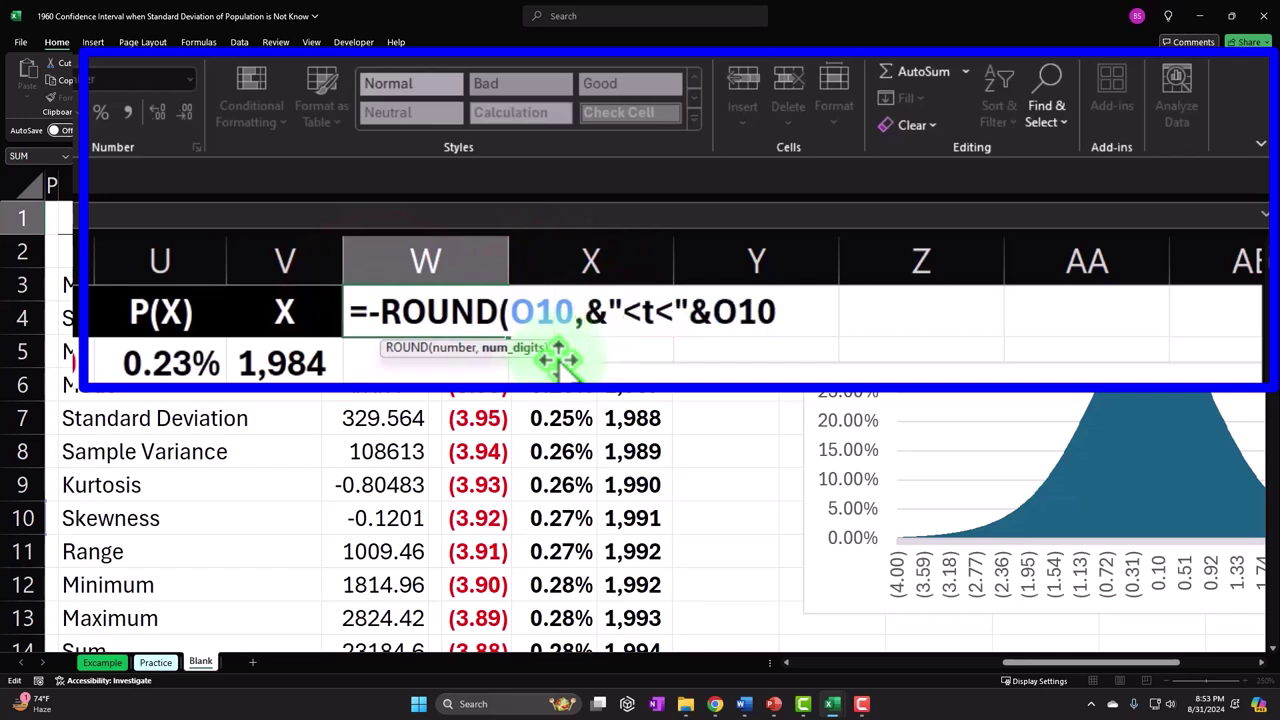
{"action": "type", "text": "&"}
{"action": "left_click", "coordinate": [729, 311]}
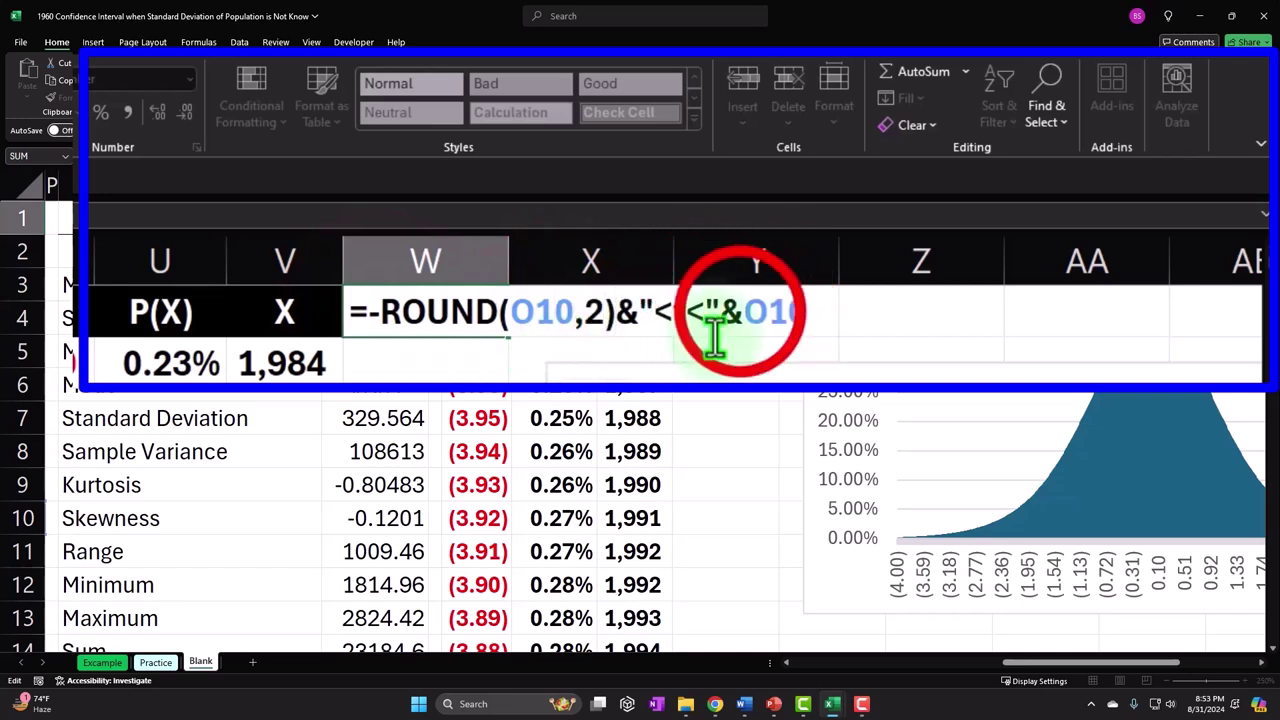
{"action": "type", "text": "roun"}
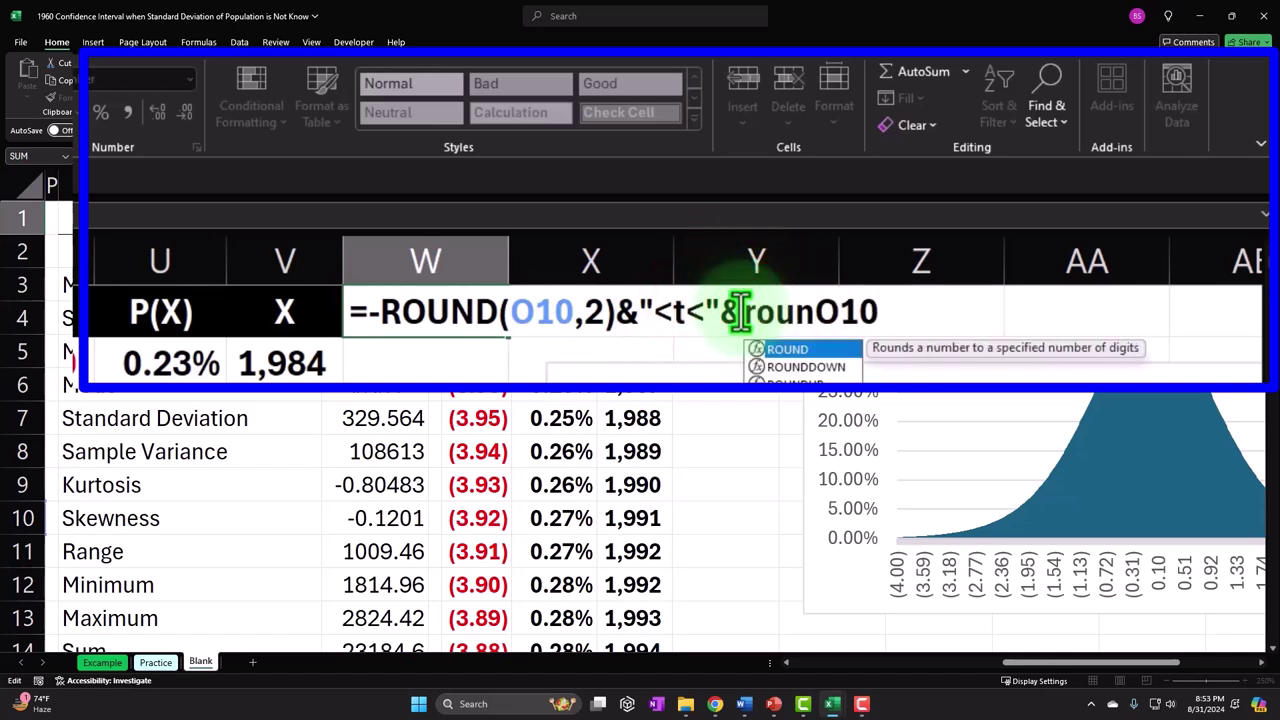
{"action": "key", "text": "Tab"}
{"action": "left_click", "coordinate": [945, 317]}
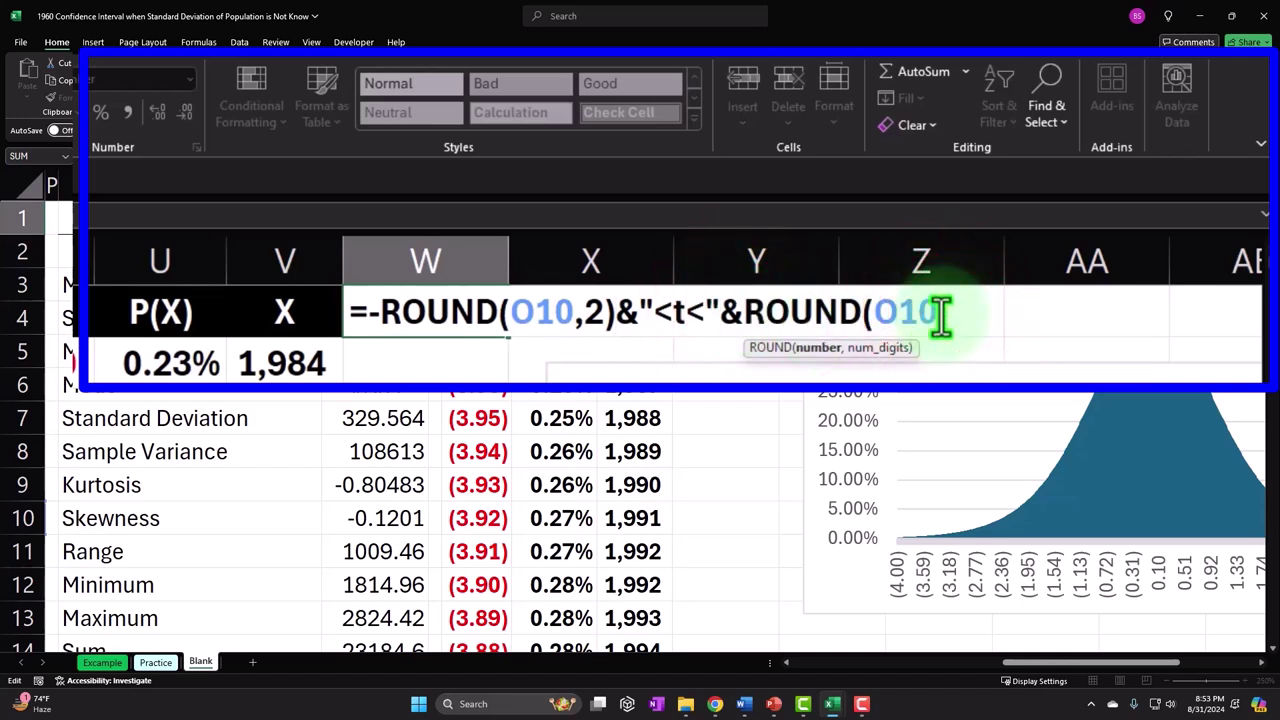
{"action": "type", "text": ",2"}
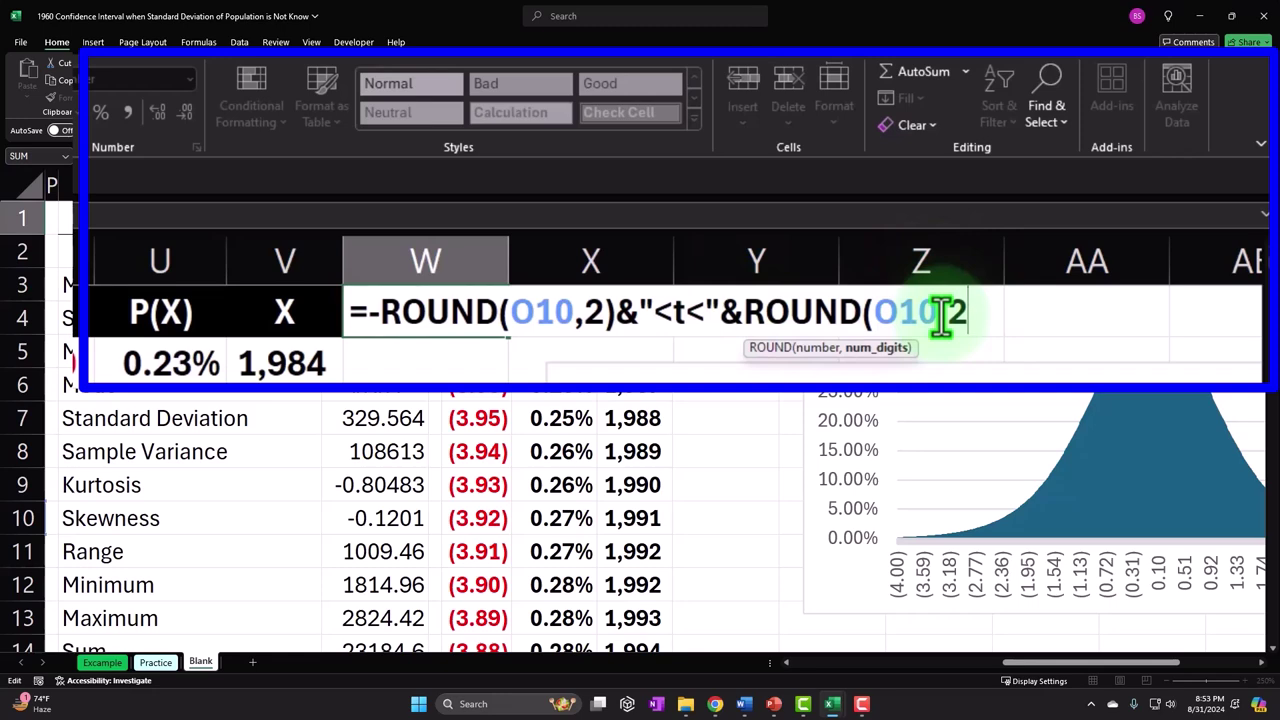
{"action": "type", "text": ")"}
{"action": "key", "text": "Return"}
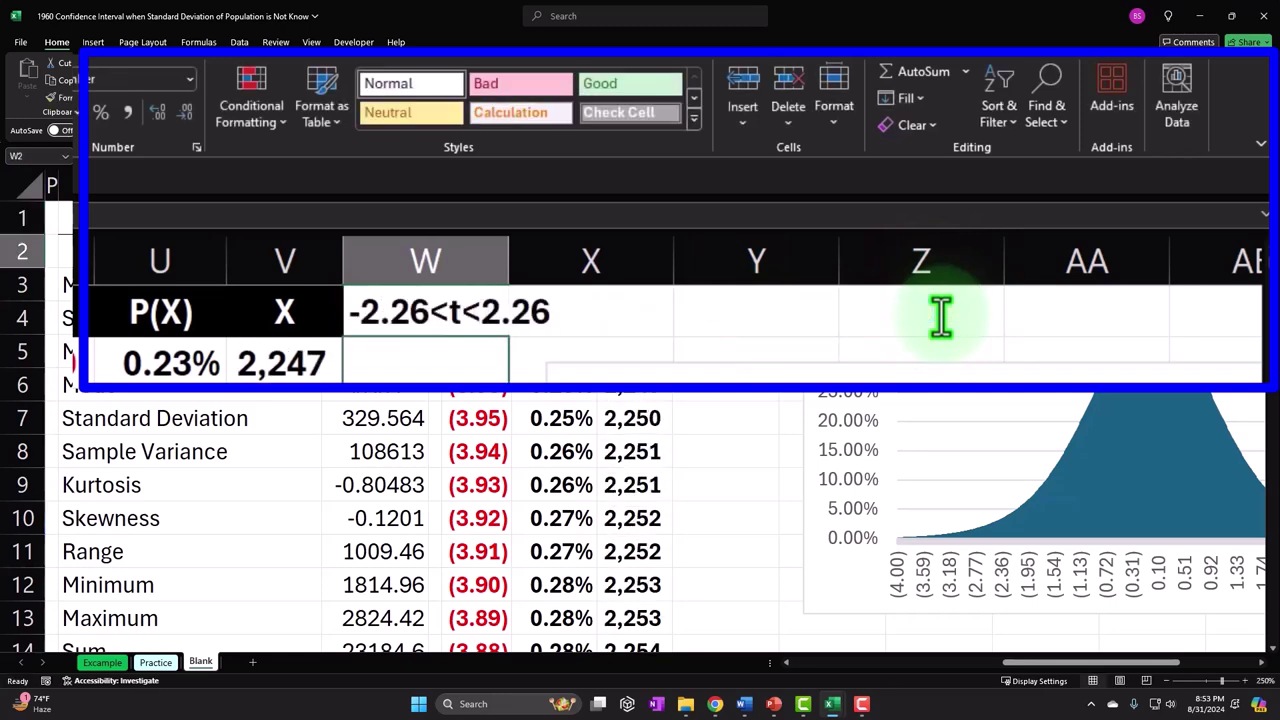
Widen column W slightly and centre the W1 label.
{"action": "left_click_drag", "start_coordinate": [508, 263], "coordinate": [565, 265]}
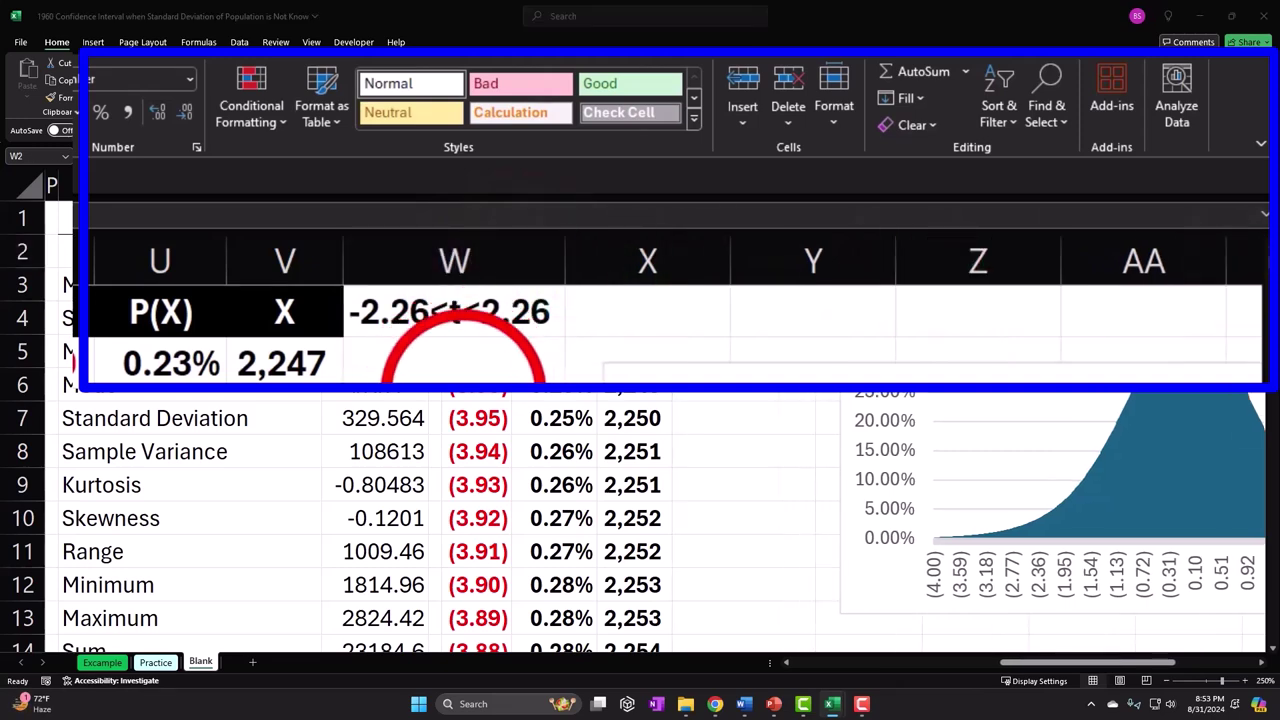
{"action": "left_click", "coordinate": [745, 226]}
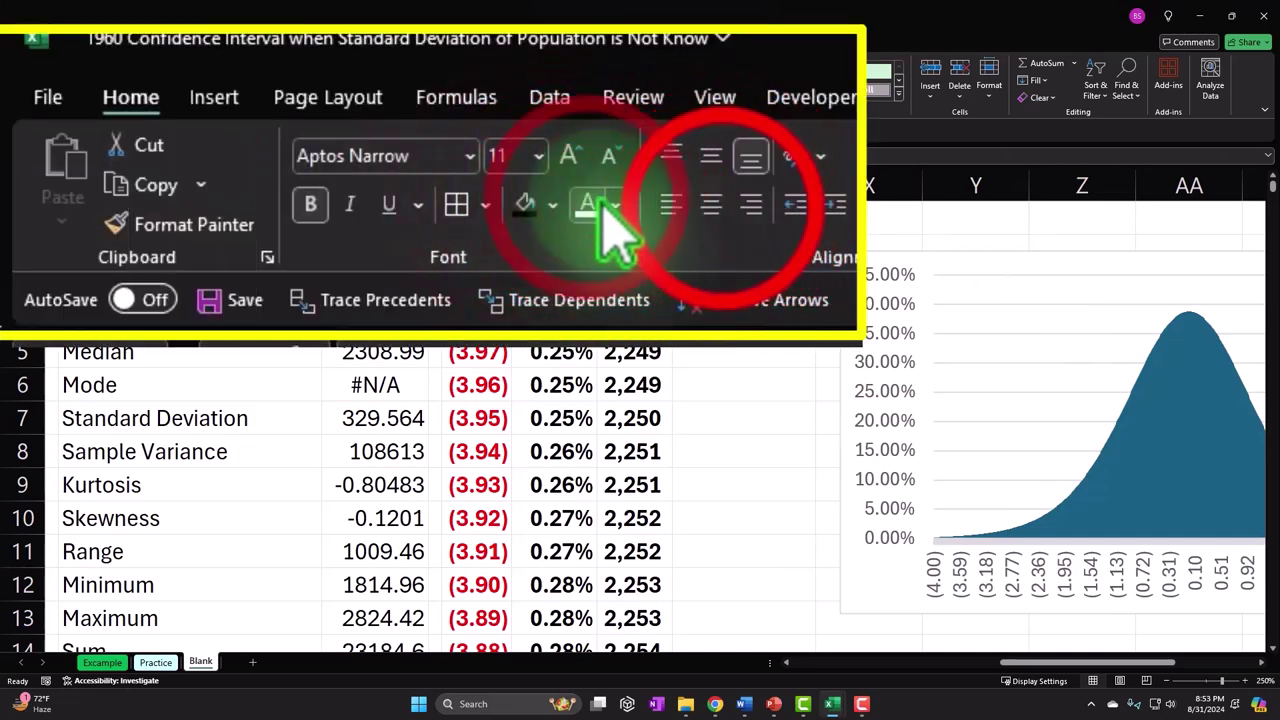
{"action": "left_click", "coordinate": [711, 204]}
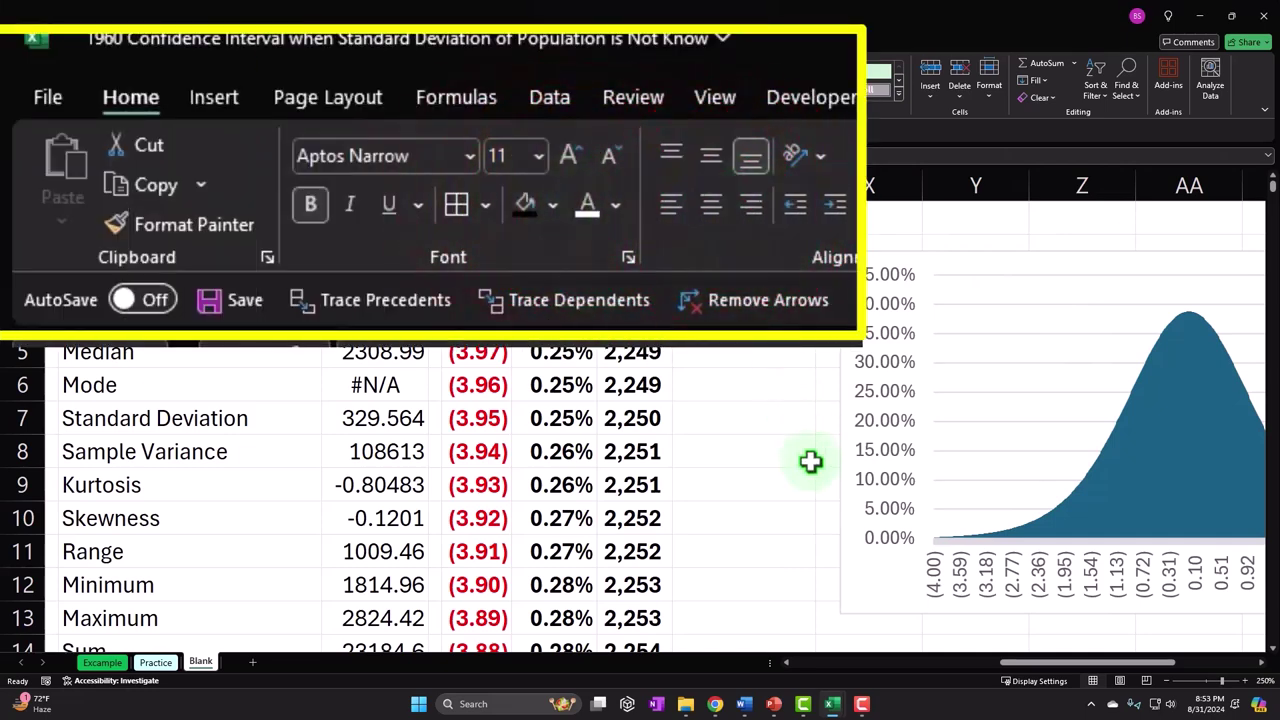
Start W2's IF formula with an AND condition testing T2<O10 and T2>-O10.
{"action": "type", "text": "=if"}
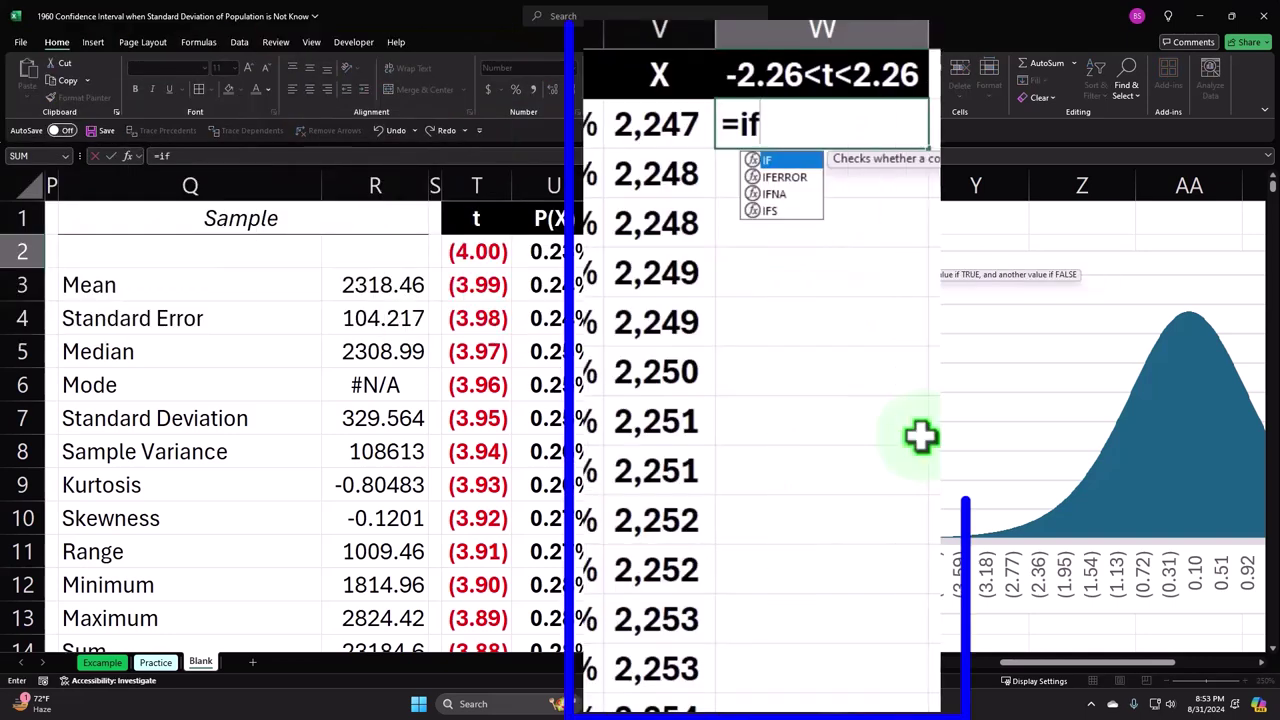
{"action": "key", "text": "Tab"}
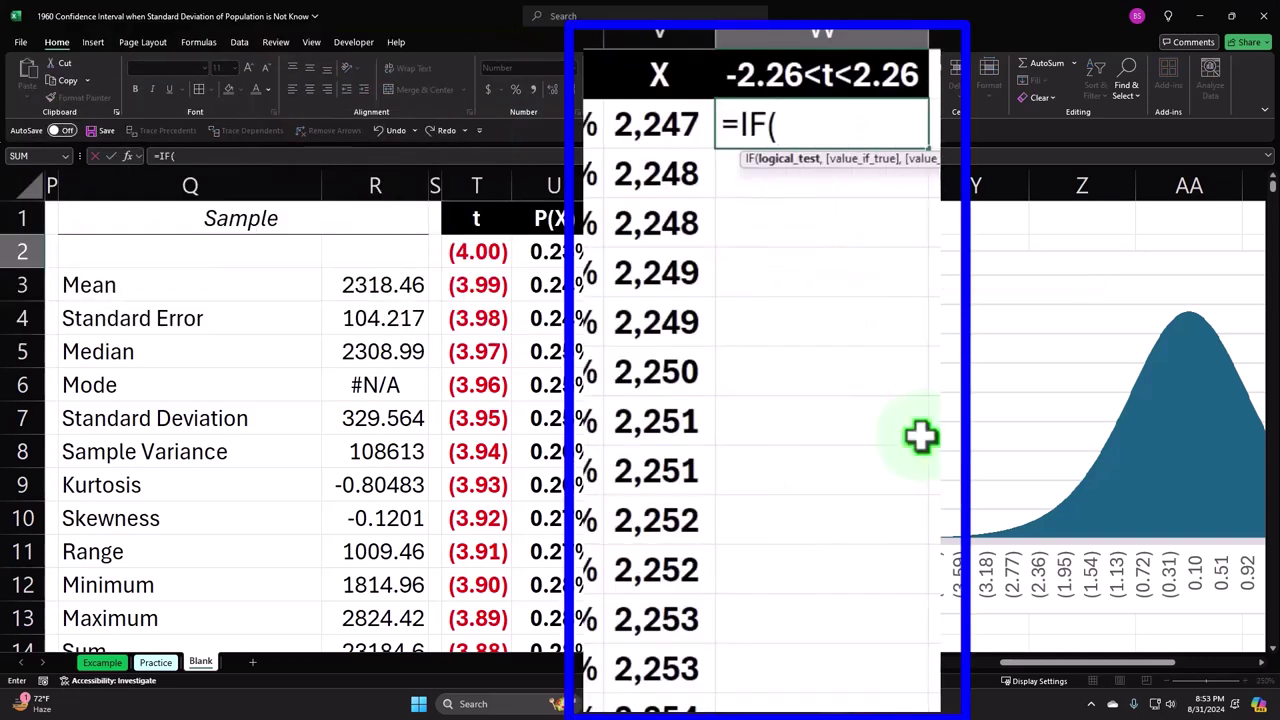
{"action": "type", "text": "and"}
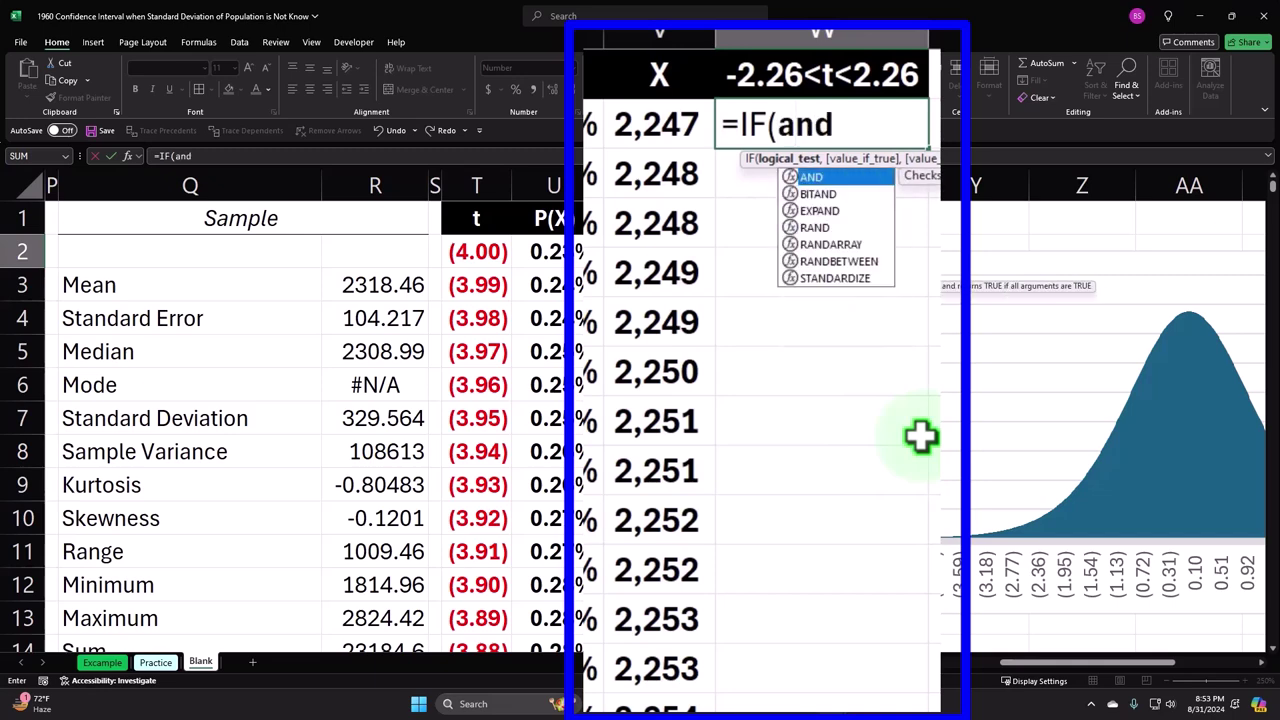
{"action": "type", "text": "("}
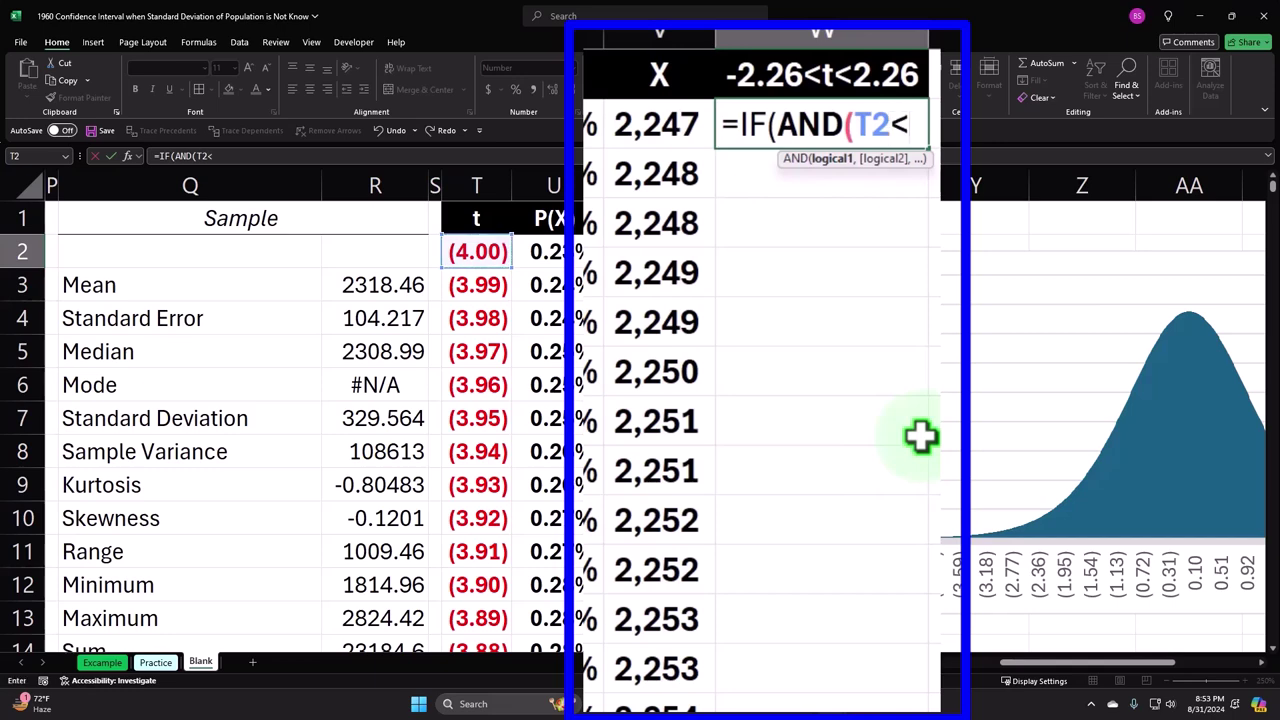
{"action": "left_click", "coordinate": [789, 513]}
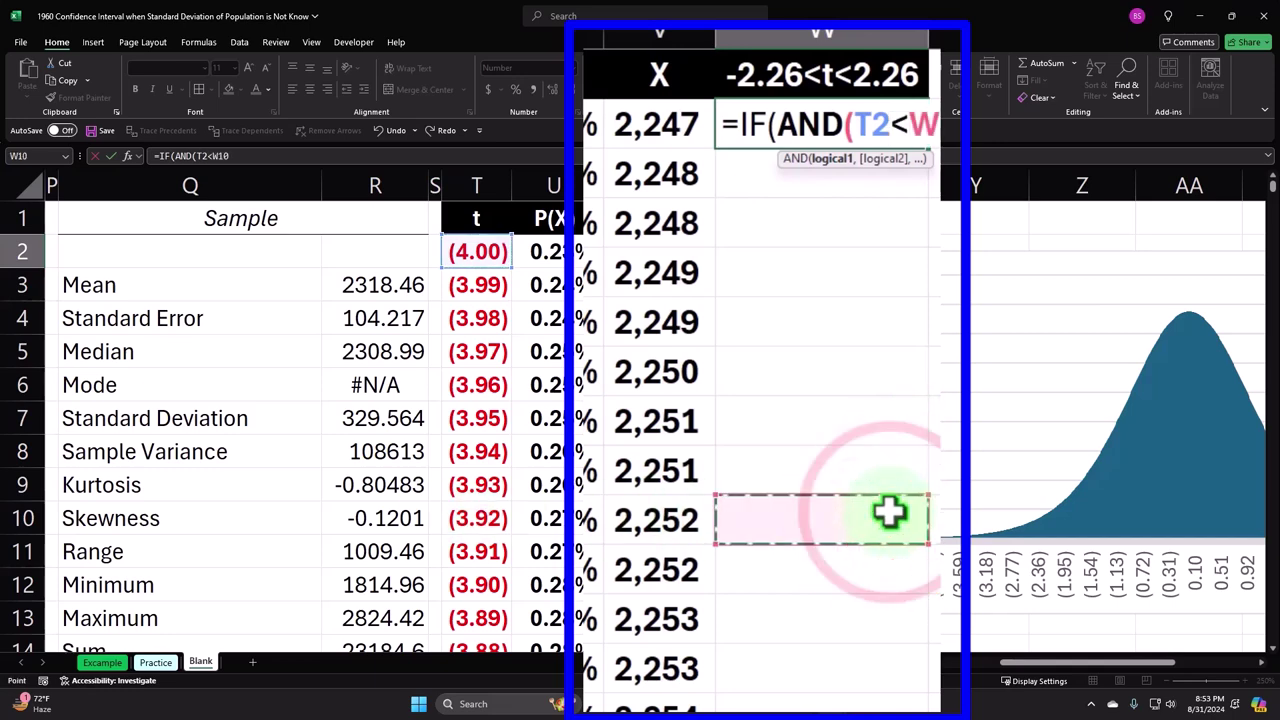
{"action": "key", "text": "Left"}
{"action": "key", "text": "Left"}
{"action": "key", "text": "Left"}
{"action": "key", "text": "Left"}
{"action": "key", "text": "Left"}
{"action": "key", "text": "Left"}
{"action": "key", "text": "Left"}
{"action": "key", "text": "Left"}
{"action": "key", "text": "Left"}
{"action": "key", "text": "Left"}
{"action": "key", "text": "Left"}
{"action": "key", "text": "Left"}
{"action": "key", "text": "Down"}
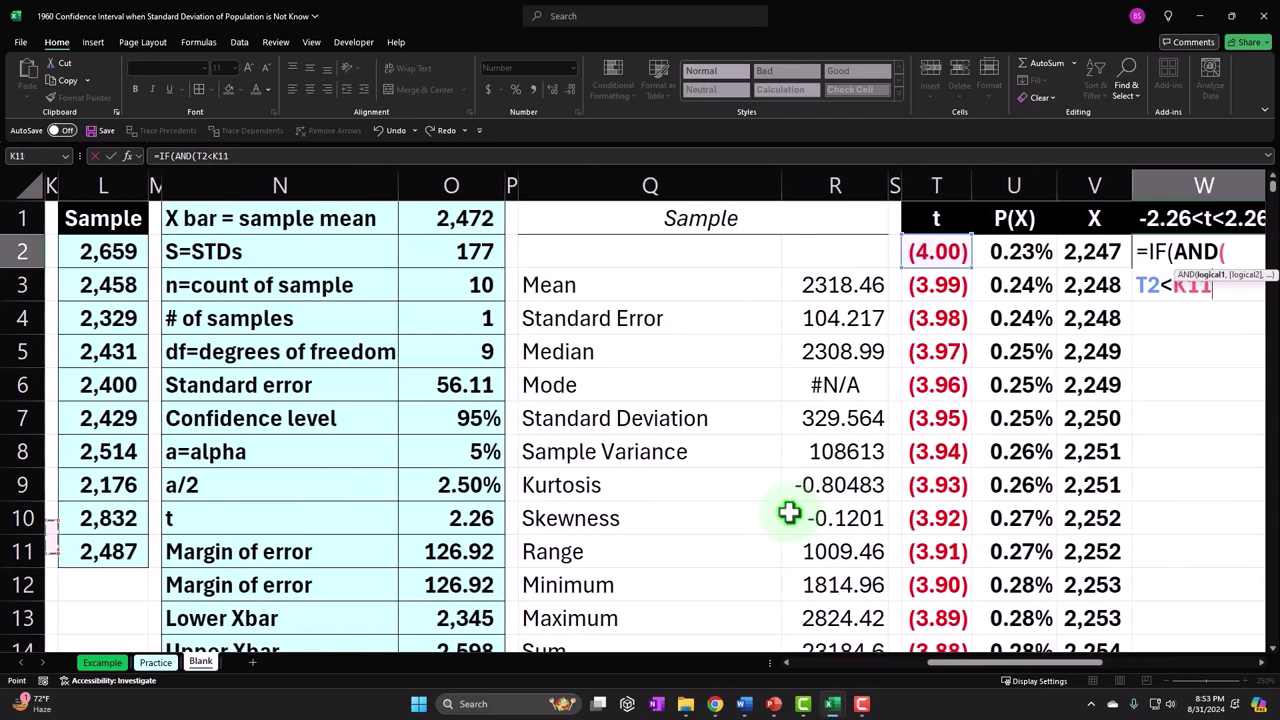
{"action": "scroll", "coordinate": [789, 513], "scroll_direction": "down", "scroll_amount": 2}
{"action": "key", "text": "Right"}
{"action": "key", "text": "Right"}
{"action": "key", "text": "Right"}
{"action": "key", "text": "Down"}
{"action": "key", "text": "Down"}
{"action": "key", "text": "Down"}
{"action": "key", "text": "Down"}
{"action": "key", "text": "Down"}
{"action": "key", "text": "Down"}
{"action": "key", "text": "Down"}
{"action": "key", "text": "Up"}
{"action": "key", "text": "Up"}
{"action": "key", "text": "Up"}
{"action": "key", "text": "Up"}
{"action": "key", "text": "Up"}
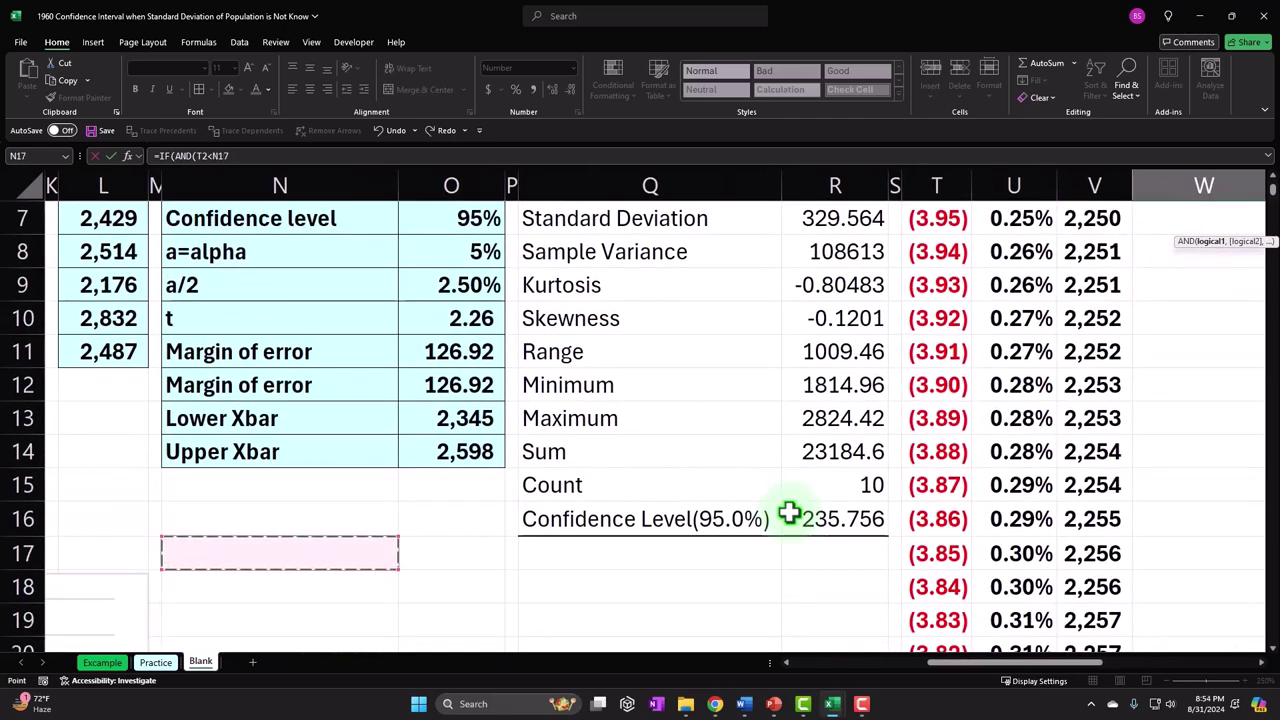
{"action": "key", "text": "Up"}
{"action": "key", "text": "Up"}
{"action": "key", "text": "Up"}
{"action": "key", "text": "Up"}
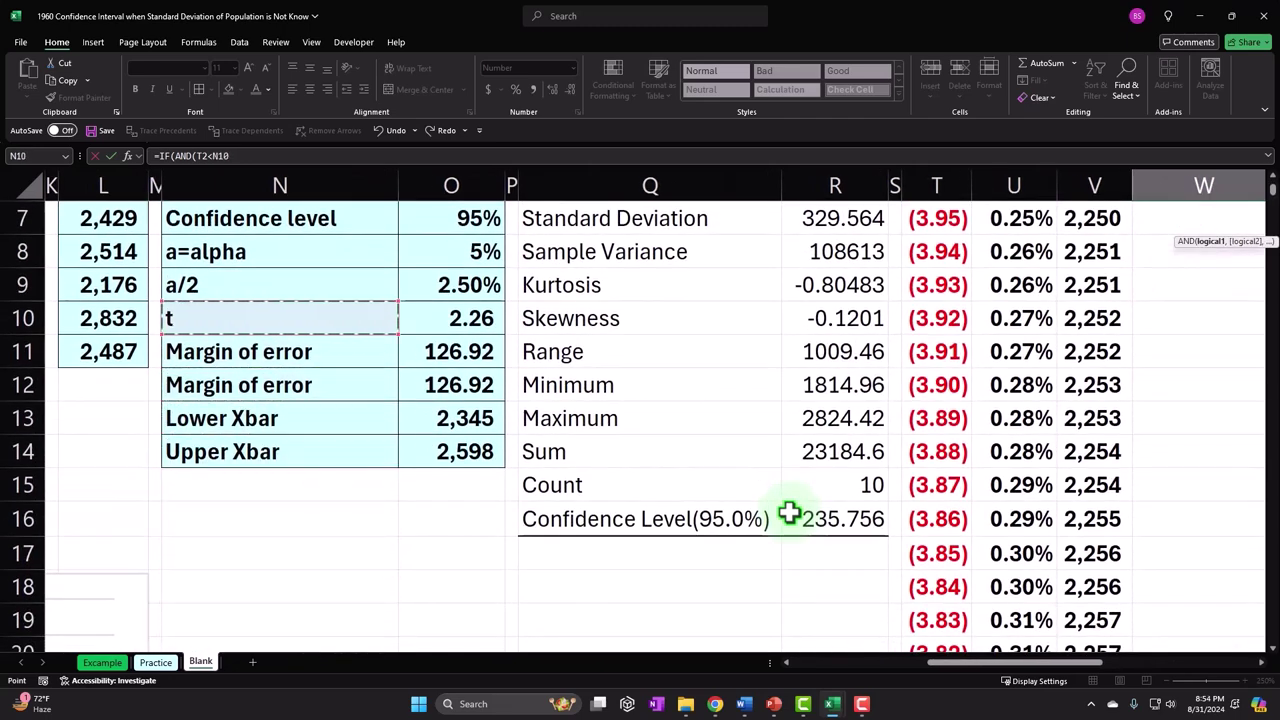
{"action": "key", "text": "Right"}
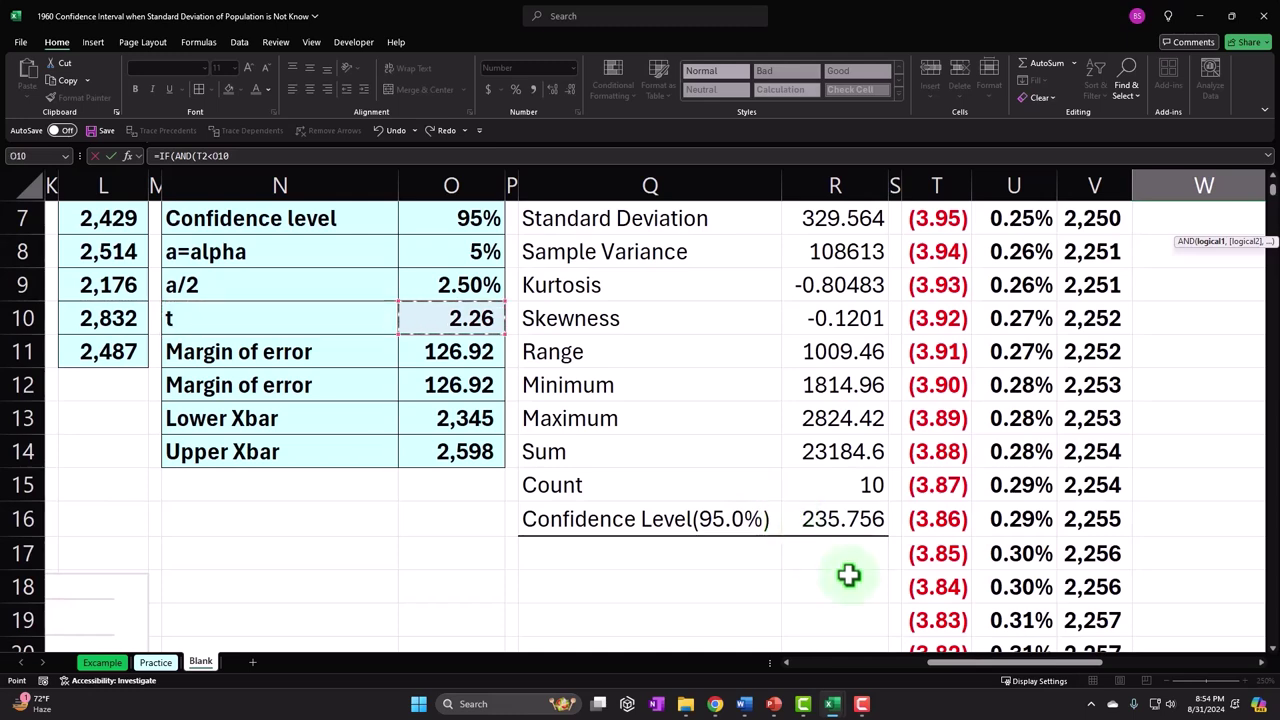
{"action": "scroll", "coordinate": [1060, 525], "scroll_direction": "up", "scroll_amount": 2}
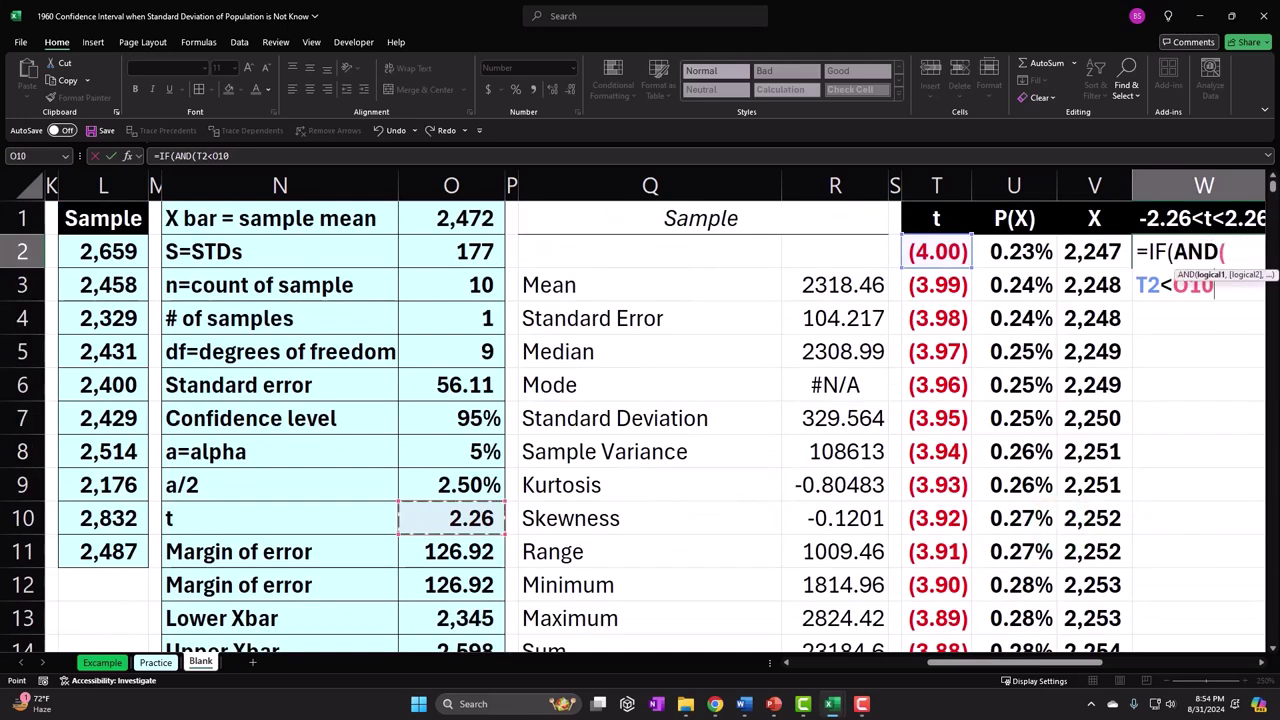
{"action": "left_click_drag", "start_coordinate": [1043, 662], "coordinate": [1075, 675]}
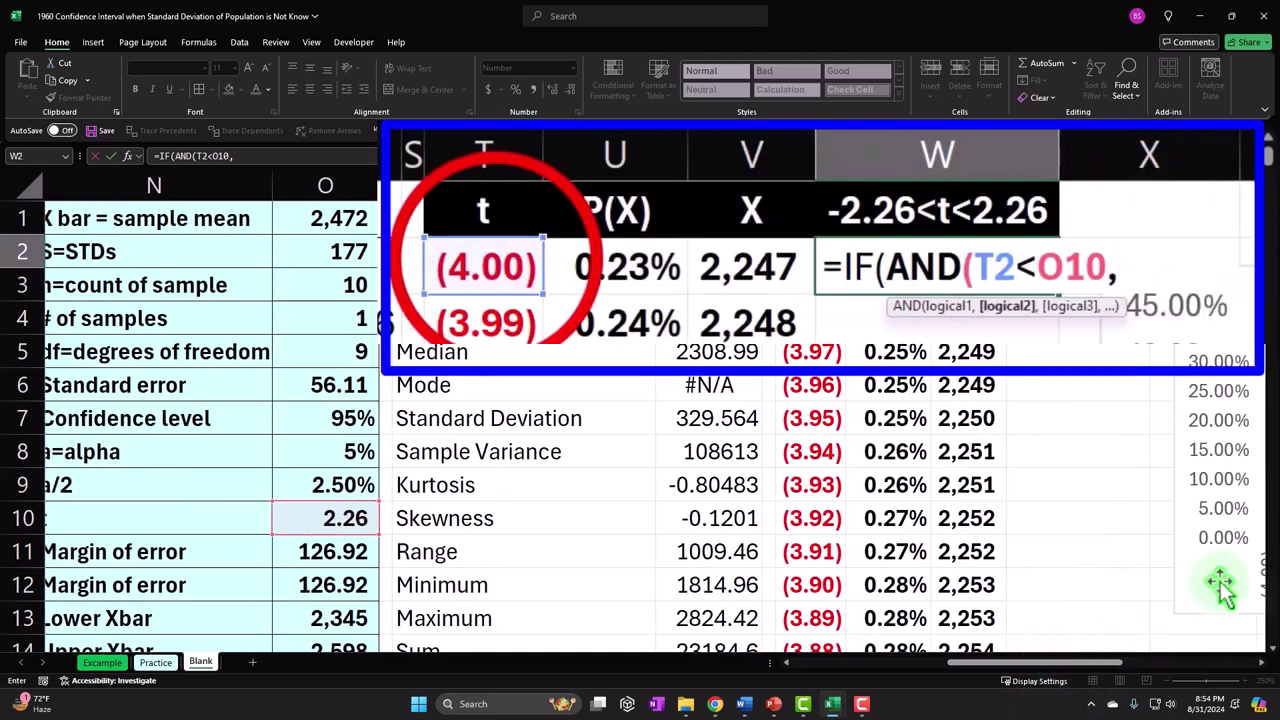
{"action": "left_click", "coordinate": [493, 262]}
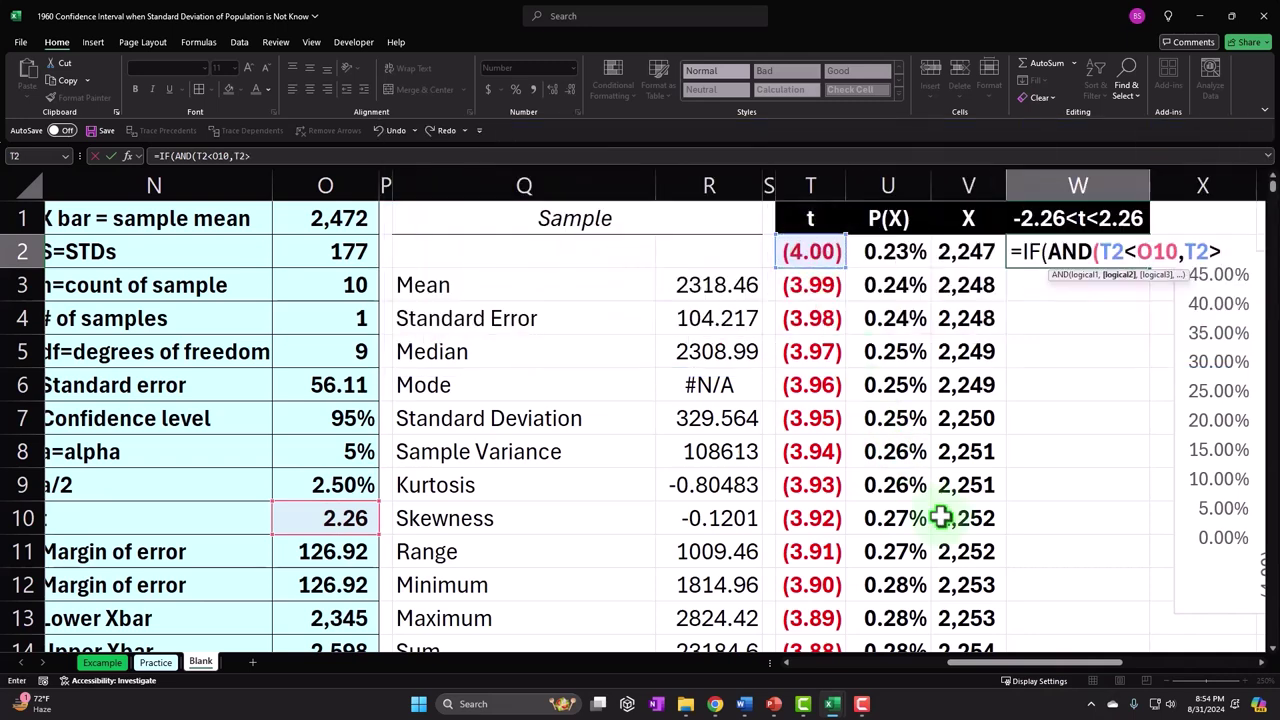
{"action": "left_click", "coordinate": [1025, 663]}
{"action": "left_click_drag", "start_coordinate": [1022, 663], "coordinate": [1002, 663]}
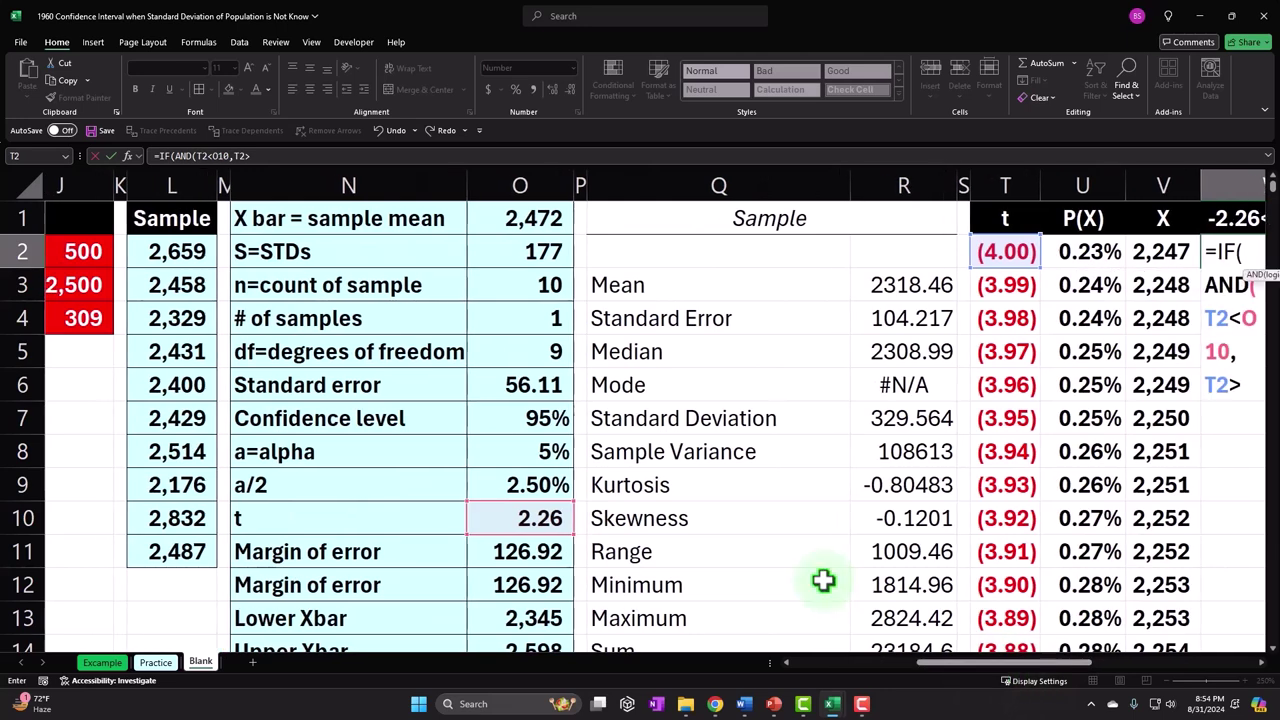
{"action": "scroll", "coordinate": [823, 580], "scroll_direction": "down", "scroll_amount": 1}
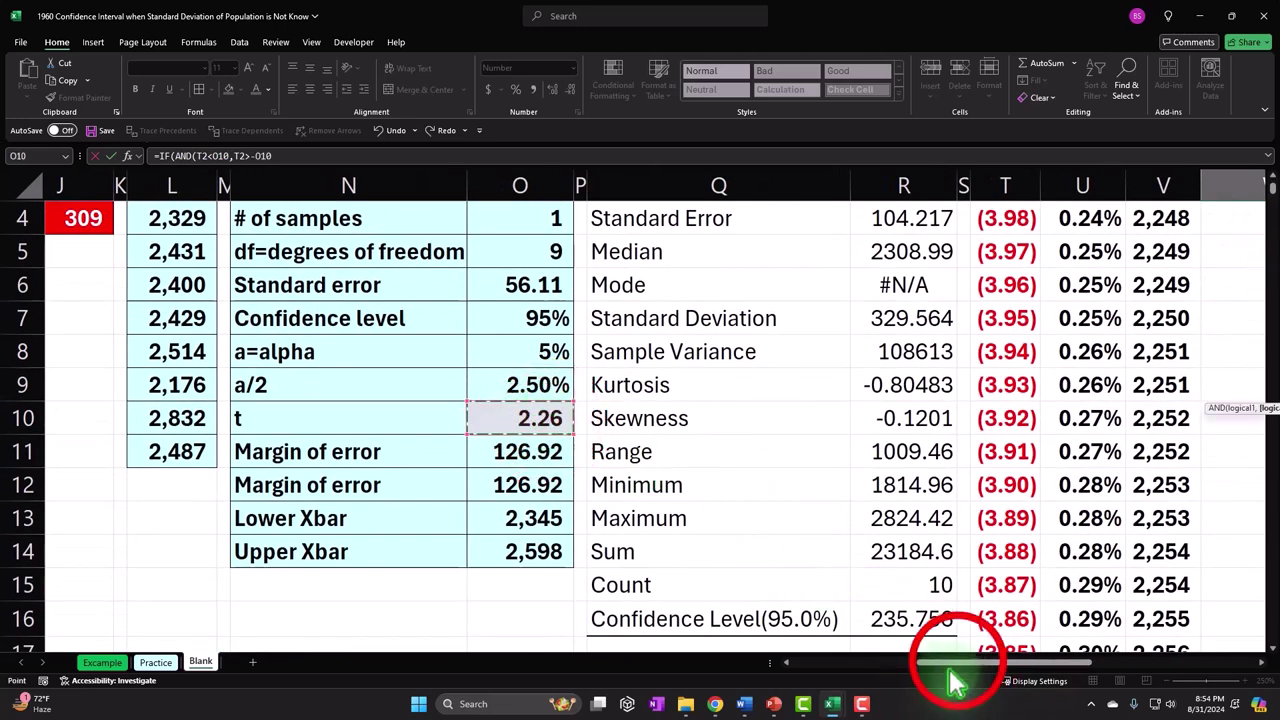
{"action": "left_click_drag", "start_coordinate": [943, 663], "coordinate": [1075, 663]}
{"action": "scroll", "coordinate": [870, 562], "scroll_direction": "up", "scroll_amount": 1}
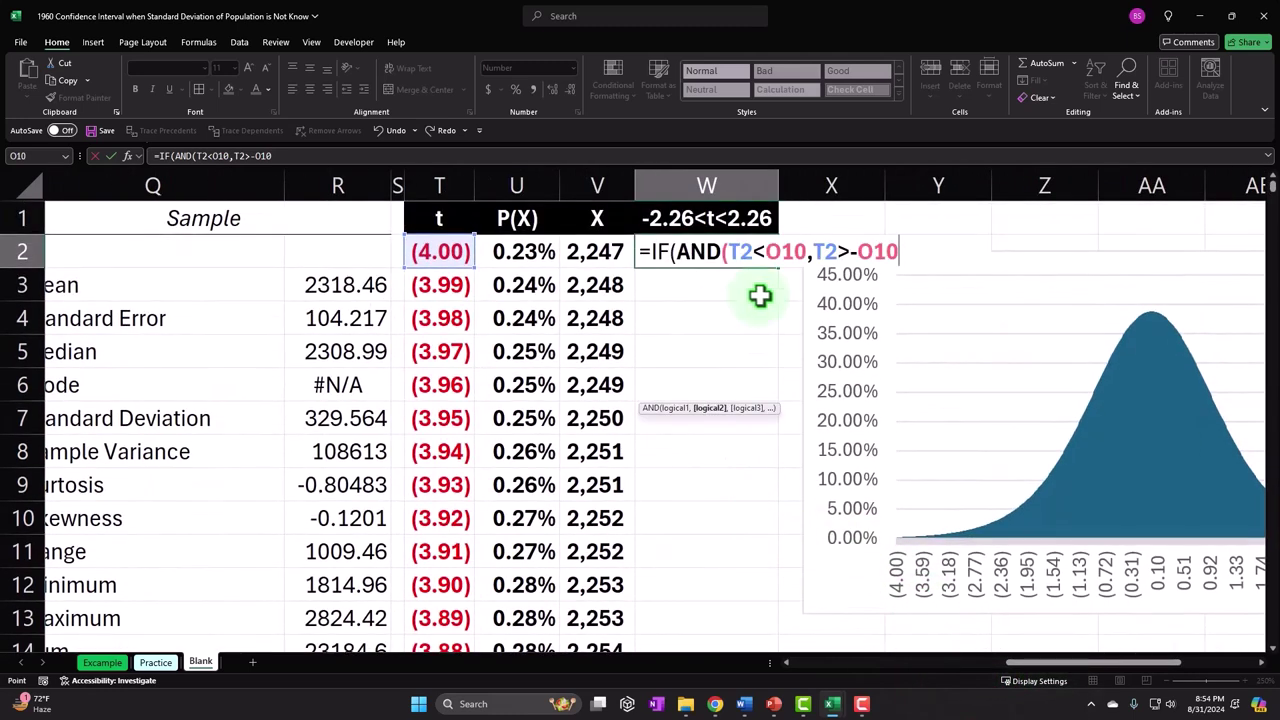
Return U2 when true or " " otherwise, make both O10 references $O$10, and commit.
{"action": "type", "text": "),"}
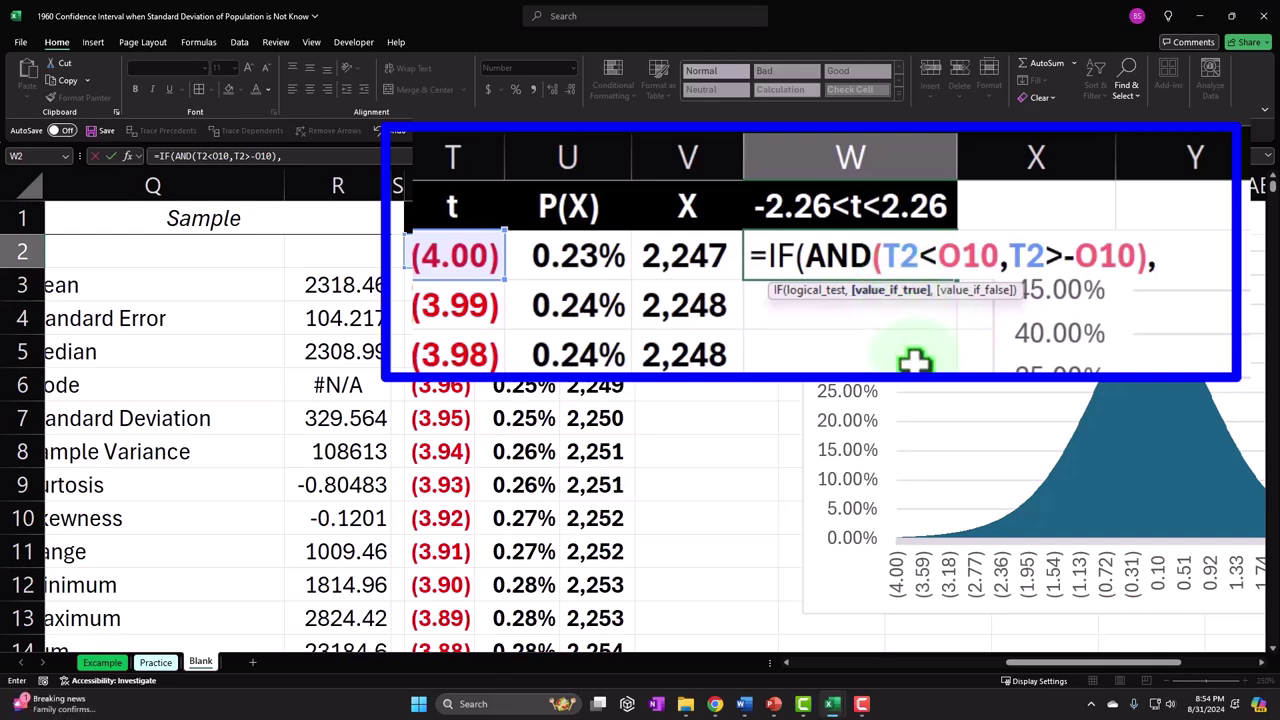
{"action": "left_click", "coordinate": [580, 268]}
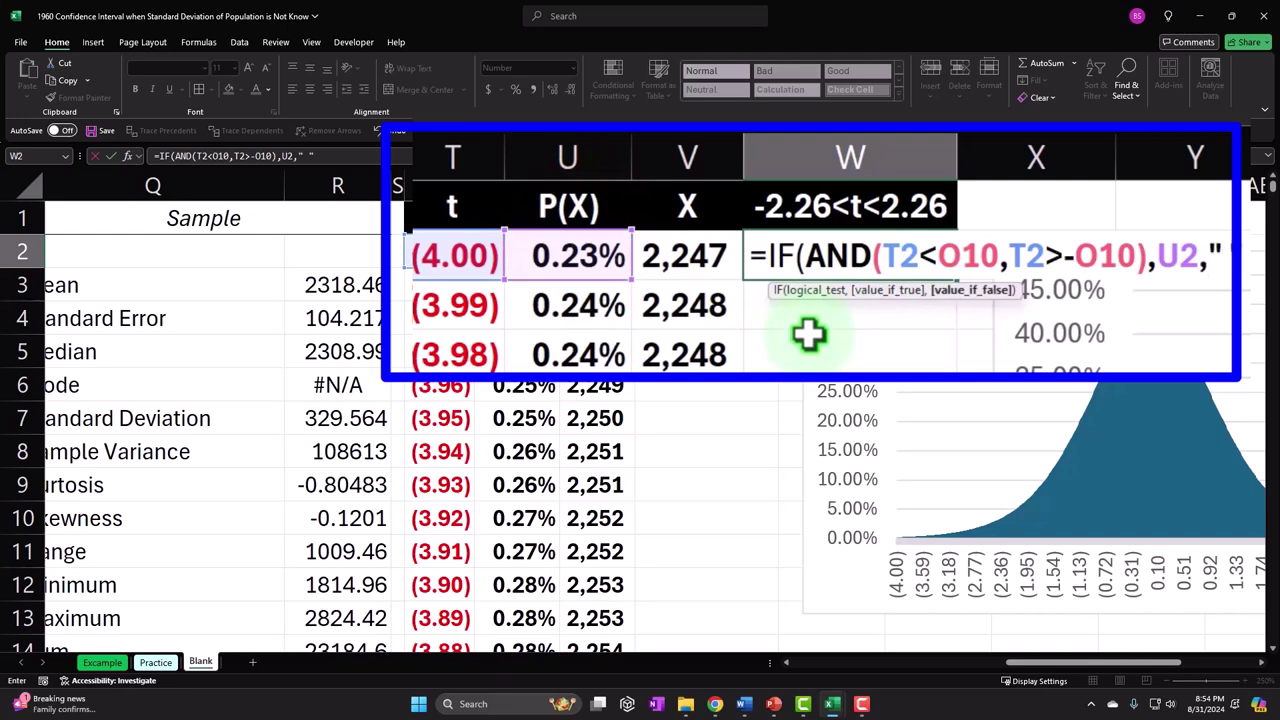
{"action": "type", "text": ",\" \")"}
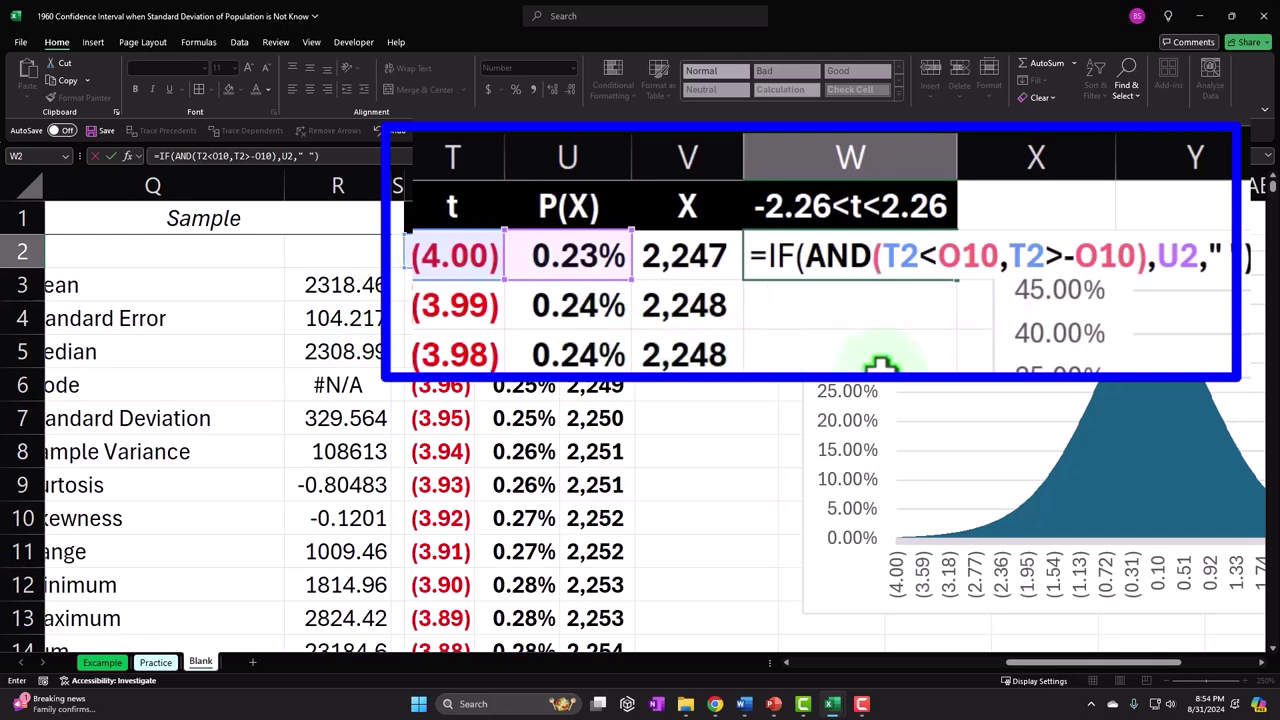
{"action": "left_click", "coordinate": [958, 262]}
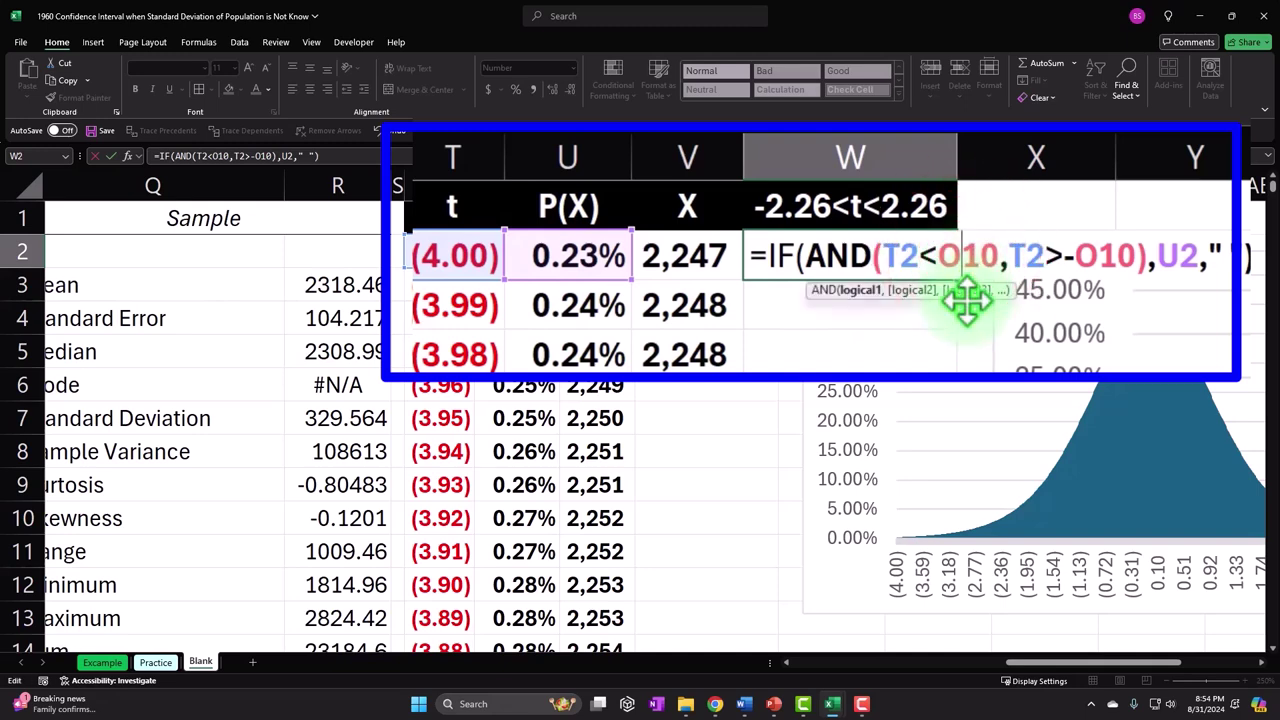
{"action": "key", "text": "F4"}
{"action": "left_click", "coordinate": [1130, 255]}
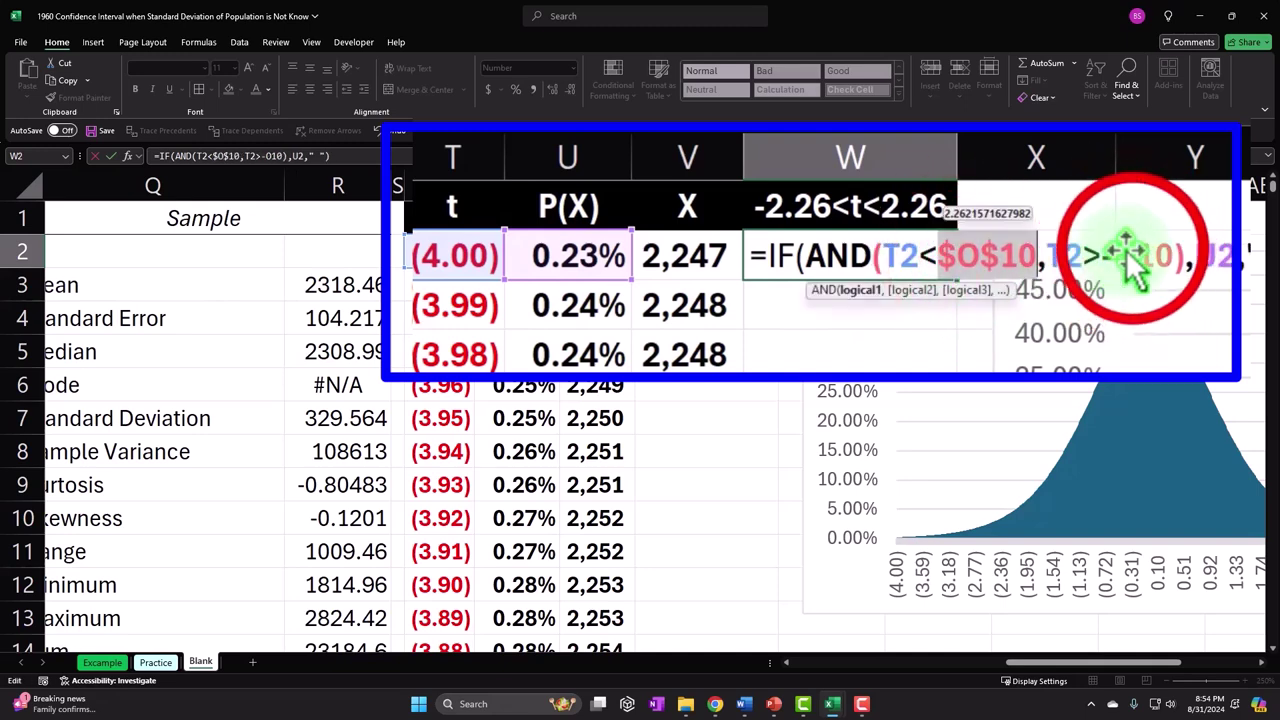
{"action": "key", "text": "F4"}
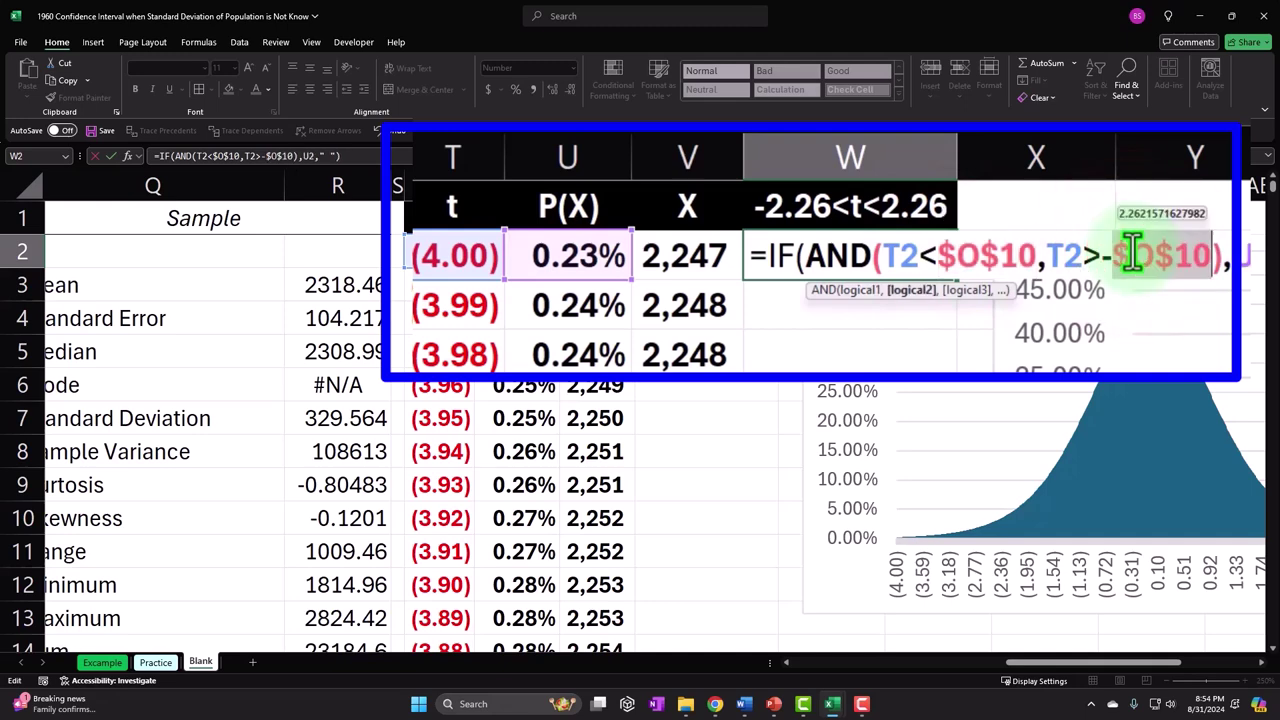
{"action": "key", "text": "Return"}
Format column W as percentages with an extra decimal place and check the values down the column.
{"action": "left_click", "coordinate": [726, 256]}
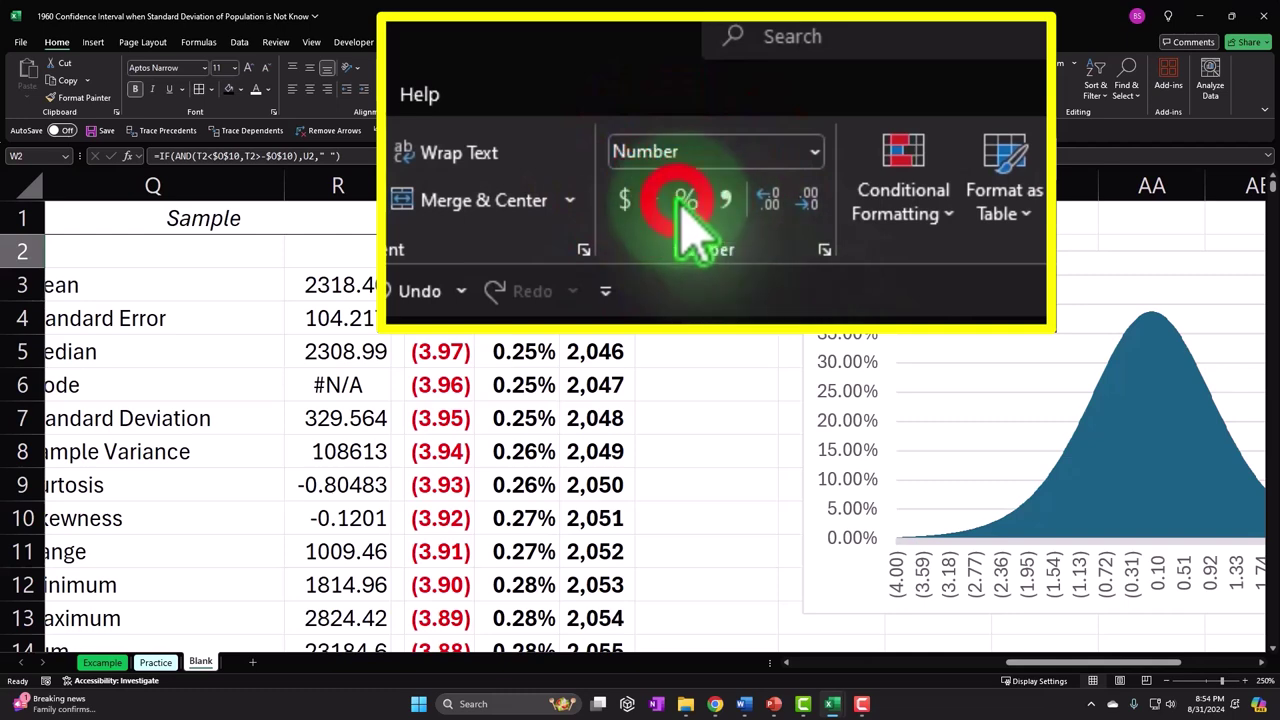
{"action": "left_click", "coordinate": [515, 89]}
{"action": "left_click", "coordinate": [543, 89]}
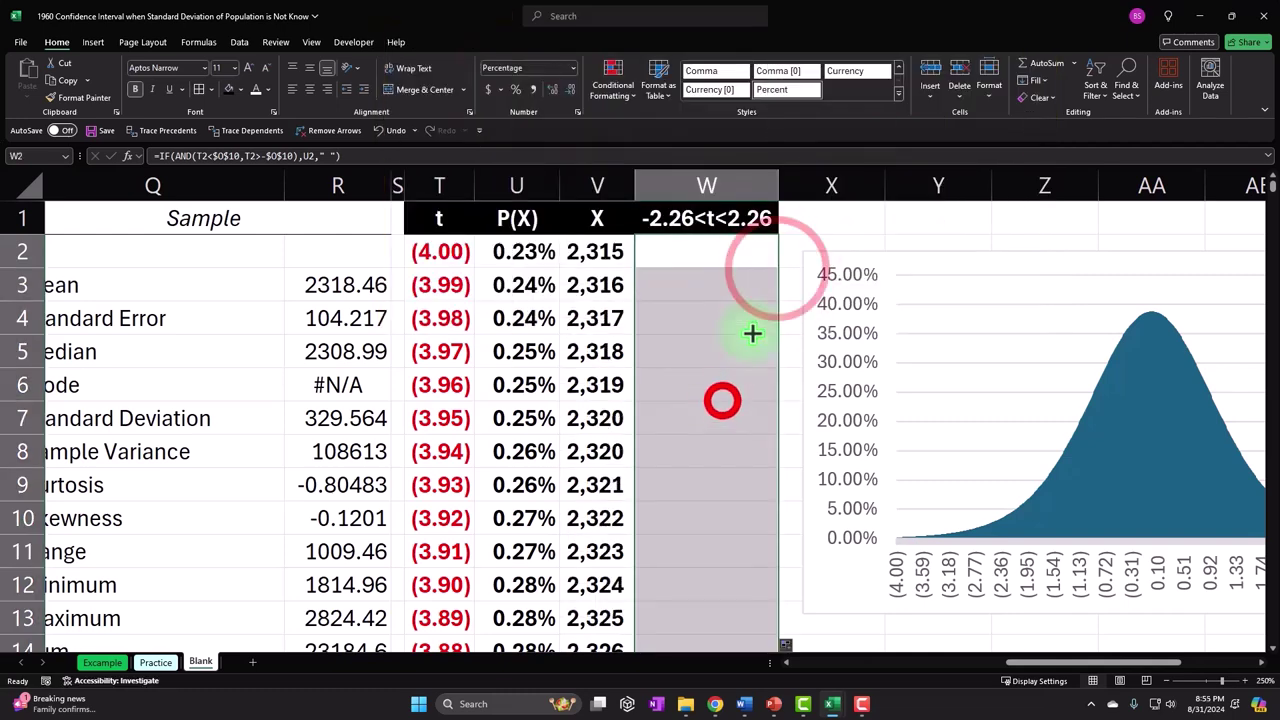
{"action": "left_click", "coordinate": [717, 397]}
{"action": "key", "text": "Down"}
{"action": "key", "text": "Down"}
{"action": "key", "text": "Down"}
{"action": "key", "text": "Down"}
{"action": "key", "text": "Down"}
{"action": "key", "text": "Down"}
{"action": "key", "text": "Down"}
{"action": "key", "text": "Down"}
{"action": "key", "text": "Down"}
{"action": "key", "text": "Down"}
{"action": "key", "text": "Down"}
{"action": "key", "text": "Down"}
{"action": "key", "text": "Down"}
{"action": "key", "text": "Down"}
{"action": "key", "text": "Down"}
{"action": "key", "text": "Down"}
{"action": "key", "text": "Down"}
{"action": "key", "text": "Down"}
{"action": "key", "text": "Down"}
{"action": "key", "text": "Down"}
{"action": "key", "text": "Down"}
{"action": "key", "text": "Down"}
{"action": "key", "text": "Down"}
{"action": "key", "text": "Down"}
{"action": "key", "text": "Down"}
{"action": "key", "text": "Down"}
{"action": "key", "text": "Down"}
{"action": "key", "text": "Down"}
{"action": "key", "text": "Down"}
{"action": "key", "text": "Down"}
{"action": "key", "text": "Down"}
{"action": "key", "text": "Down"}
{"action": "key", "text": "Down"}
{"action": "key", "text": "Down"}
{"action": "key", "text": "Down"}
{"action": "key", "text": "Down"}
{"action": "key", "text": "Down"}
{"action": "key", "text": "Down"}
{"action": "key", "text": "Down"}
{"action": "key", "text": "Down"}
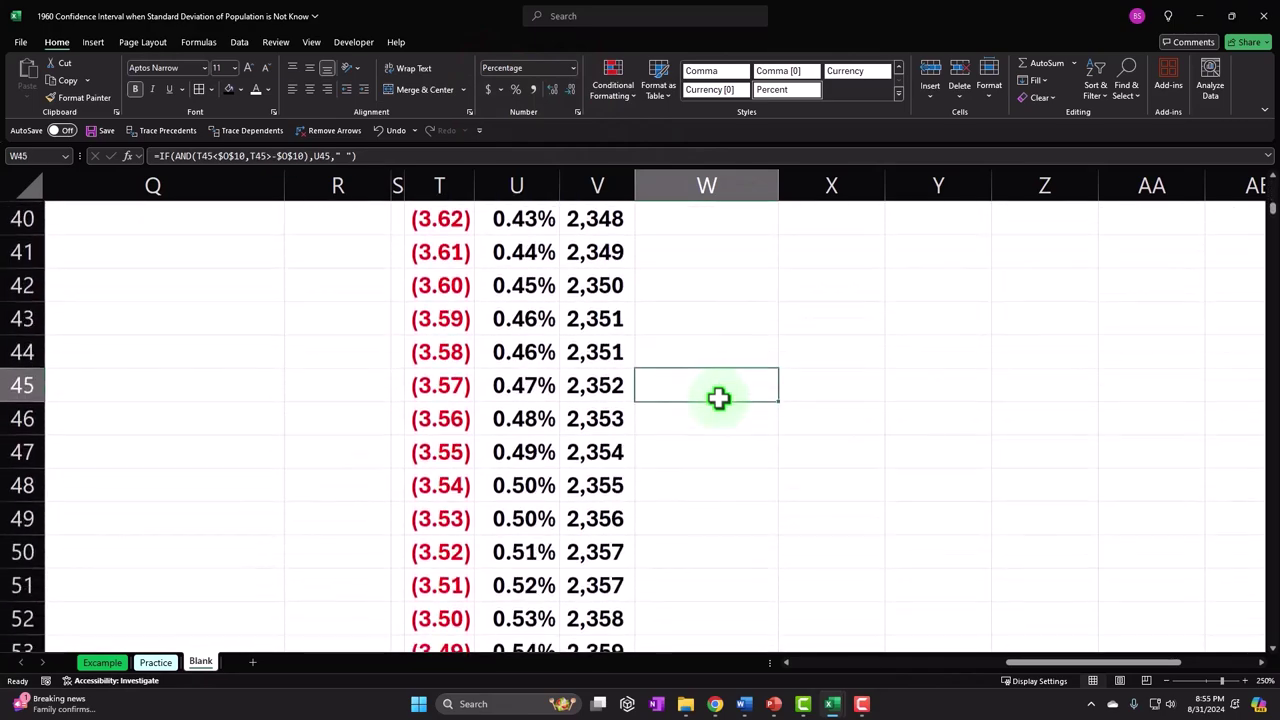
{"action": "key", "text": "Down"}
{"action": "key", "text": "Down"}
{"action": "key", "text": "Down"}
{"action": "key", "text": "Down"}
{"action": "key", "text": "Down"}
{"action": "key", "text": "Down"}
{"action": "key", "text": "Down"}
{"action": "key", "text": "Down"}
{"action": "key", "text": "Down"}
{"action": "key", "text": "Down"}
{"action": "key", "text": "Down"}
{"action": "key", "text": "Down"}
{"action": "key", "text": "Down"}
{"action": "key", "text": "Down"}
{"action": "key", "text": "Down"}
{"action": "key", "text": "Down"}
{"action": "key", "text": "Down"}
{"action": "key", "text": "Down"}
{"action": "key", "text": "Down"}
{"action": "key", "text": "Down"}
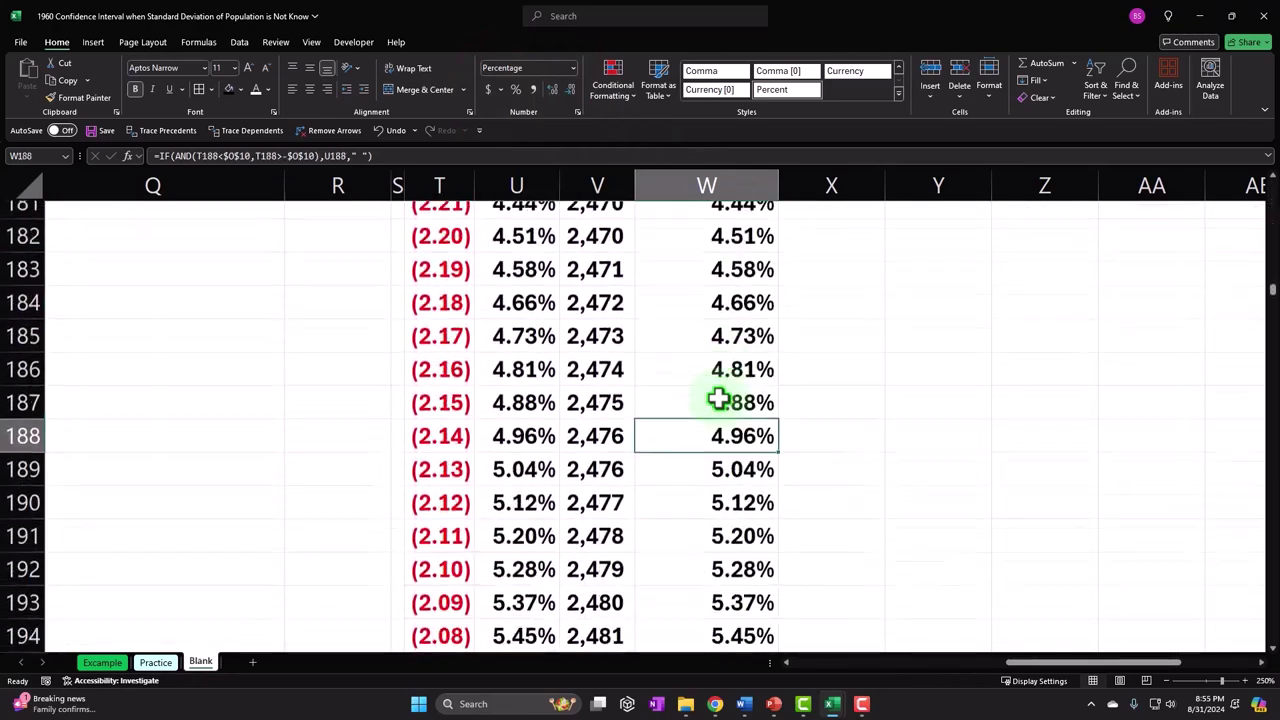
{"action": "key", "text": "Down"}
{"action": "key", "text": "Down"}
{"action": "key", "text": "Down"}
{"action": "key", "text": "Down"}
{"action": "key", "text": "Down"}
{"action": "key", "text": "Down"}
{"action": "key", "text": "Down"}
{"action": "key", "text": "Down"}
{"action": "key", "text": "Down"}
{"action": "key", "text": "Down"}
{"action": "key", "text": "Down"}
{"action": "key", "text": "Down"}
{"action": "key", "text": "Down"}
{"action": "key", "text": "Down"}
{"action": "key", "text": "Down"}
{"action": "key", "text": "Down"}
{"action": "key", "text": "Down"}
{"action": "key", "text": "Down"}
{"action": "key", "text": "Down"}
{"action": "key", "text": "Down"}
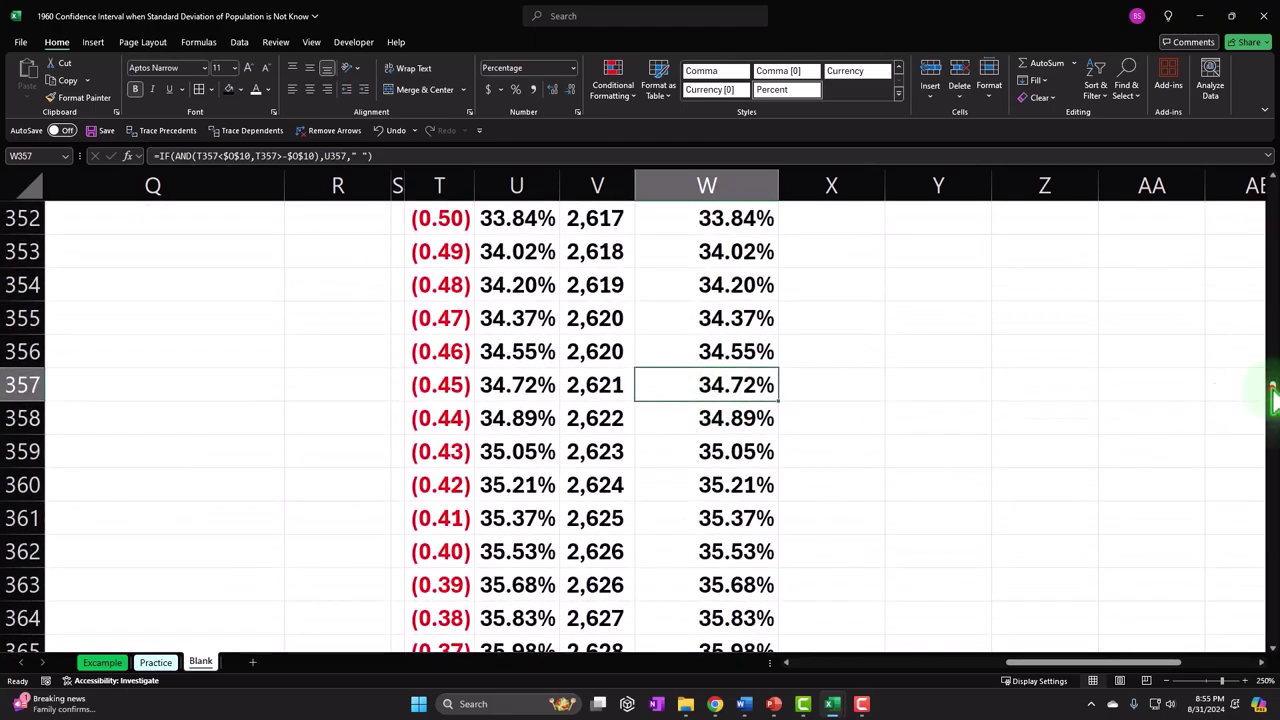
{"action": "scroll", "coordinate": [1230, 388], "scroll_direction": "up", "scroll_amount": 20}
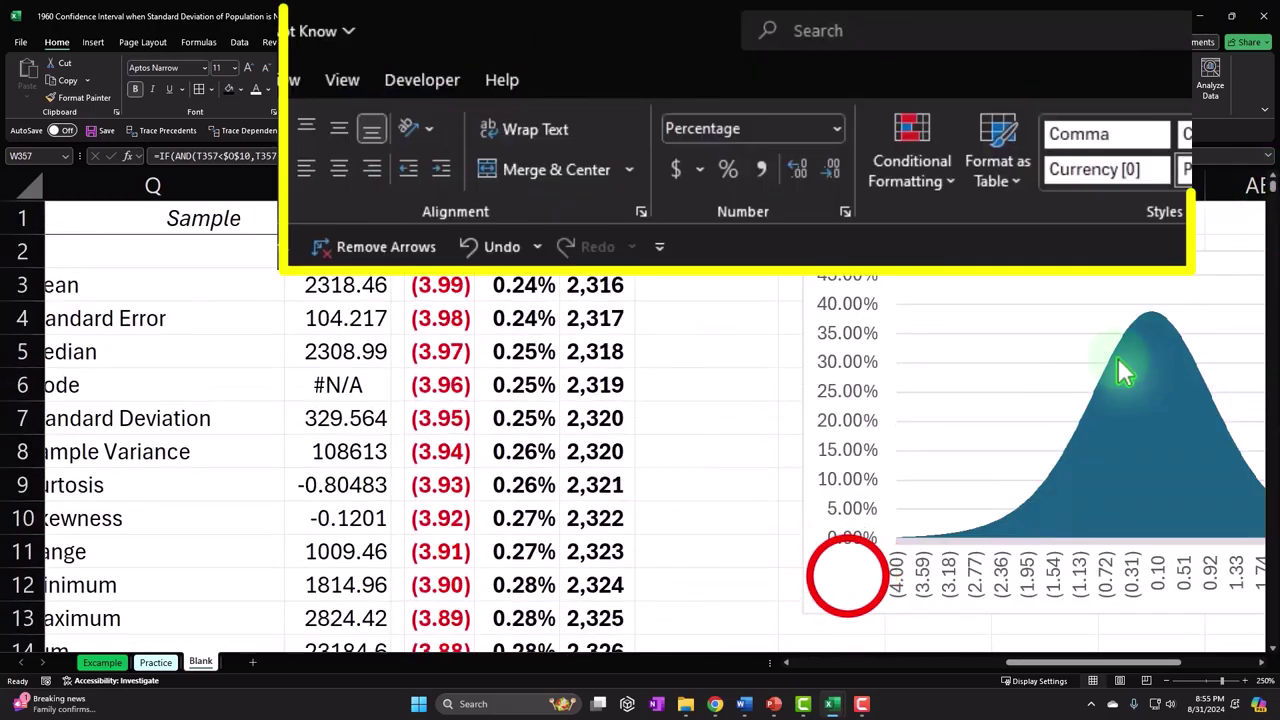
Add a chart series named from W1 with values W2:W802.
{"action": "left_click", "coordinate": [846, 584]}
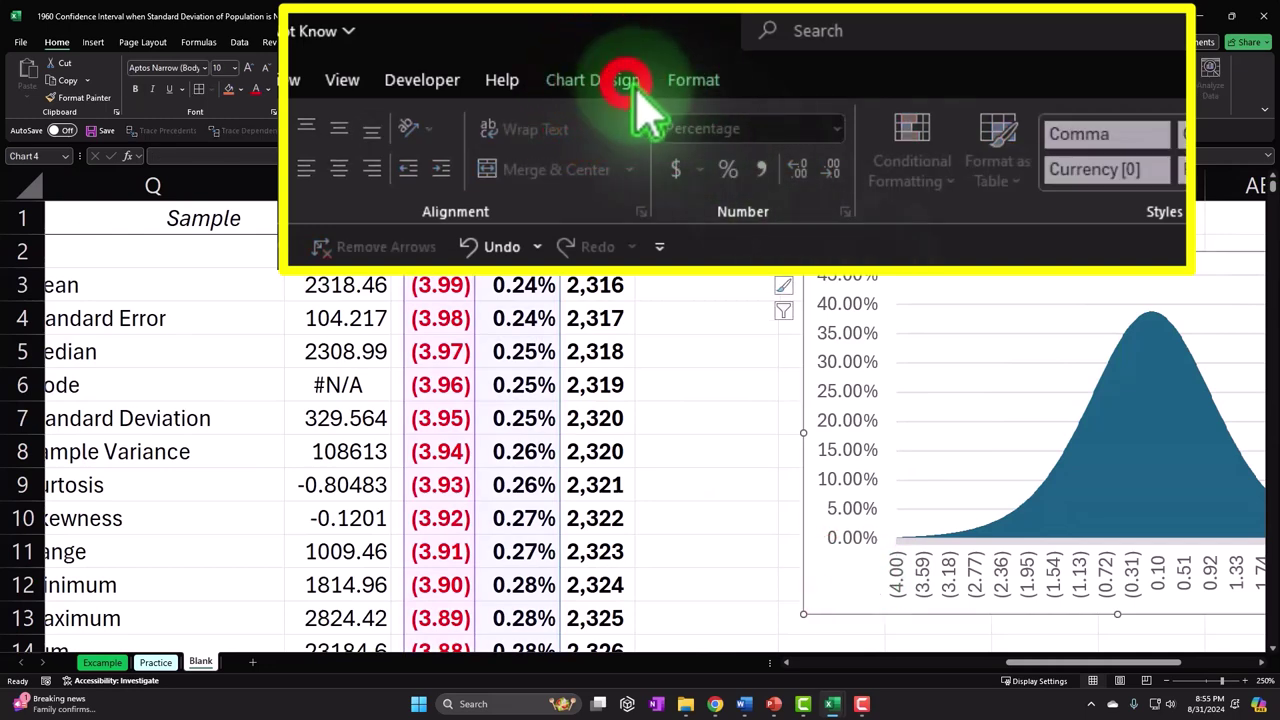
{"action": "left_click", "coordinate": [462, 43]}
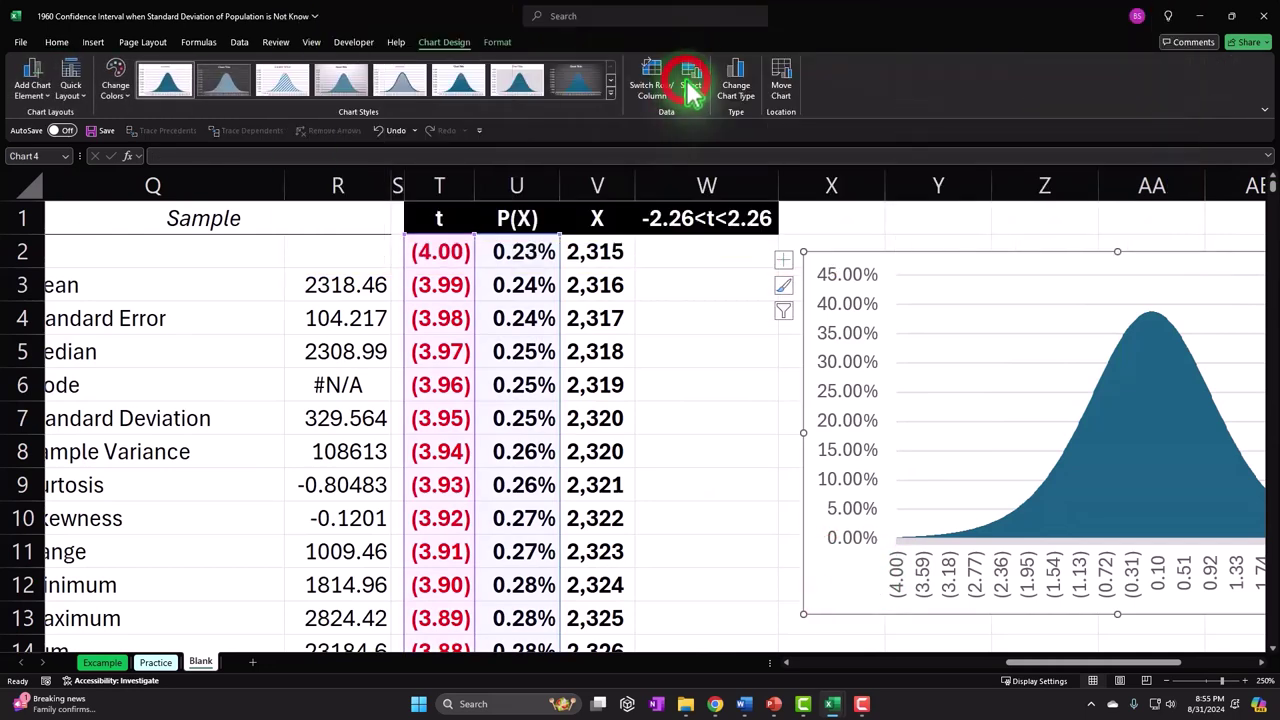
{"action": "left_click", "coordinate": [690, 85]}
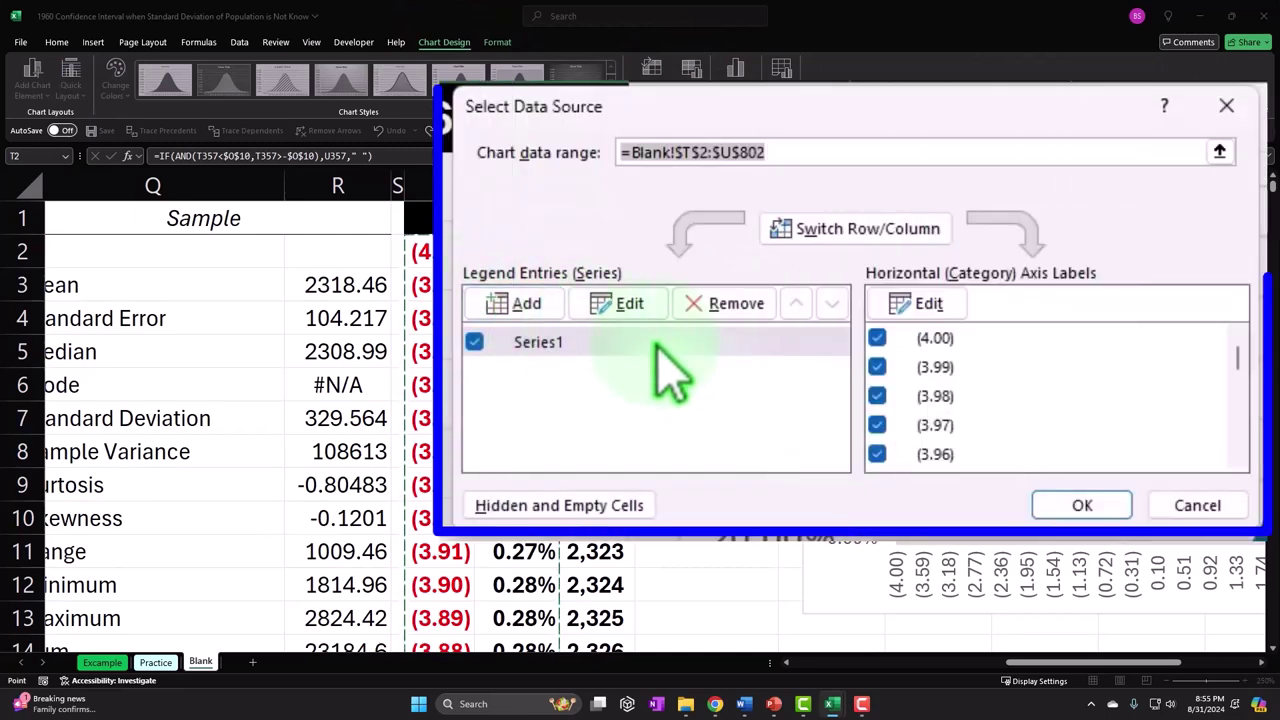
{"action": "left_click", "coordinate": [520, 303]}
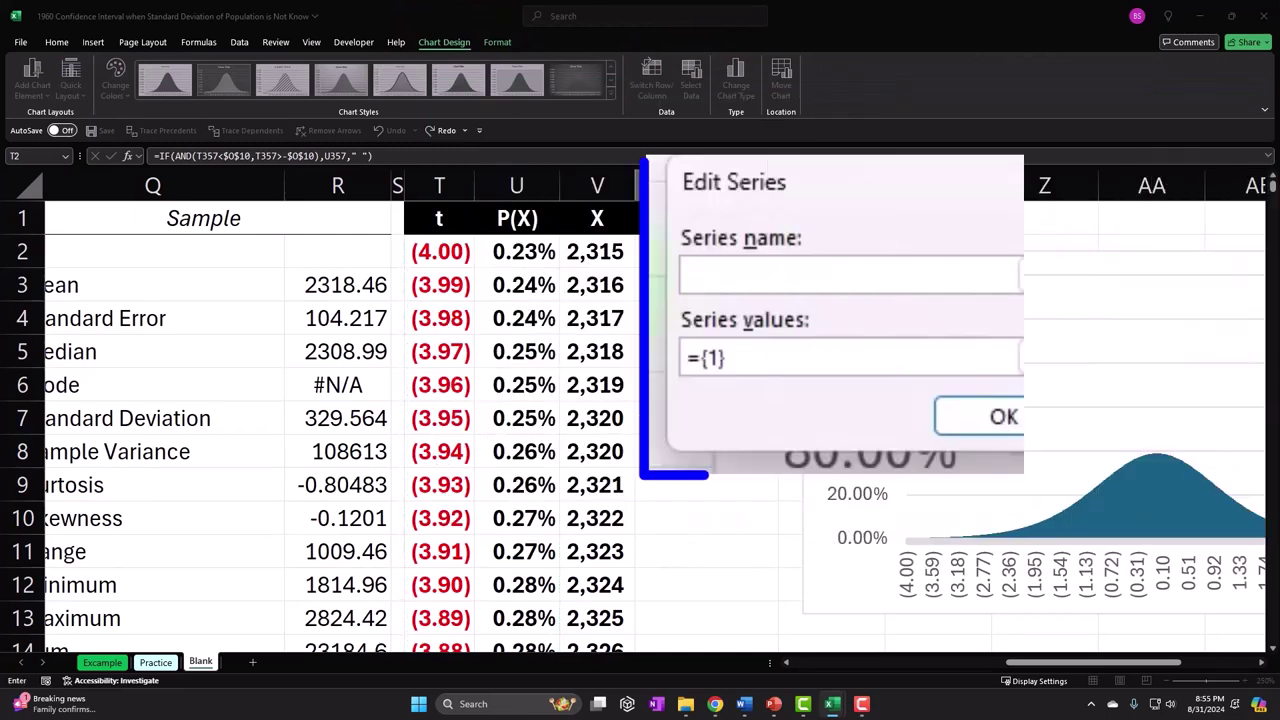
{"action": "left_click", "coordinate": [835, 235]}
{"action": "left_click", "coordinate": [800, 355]}
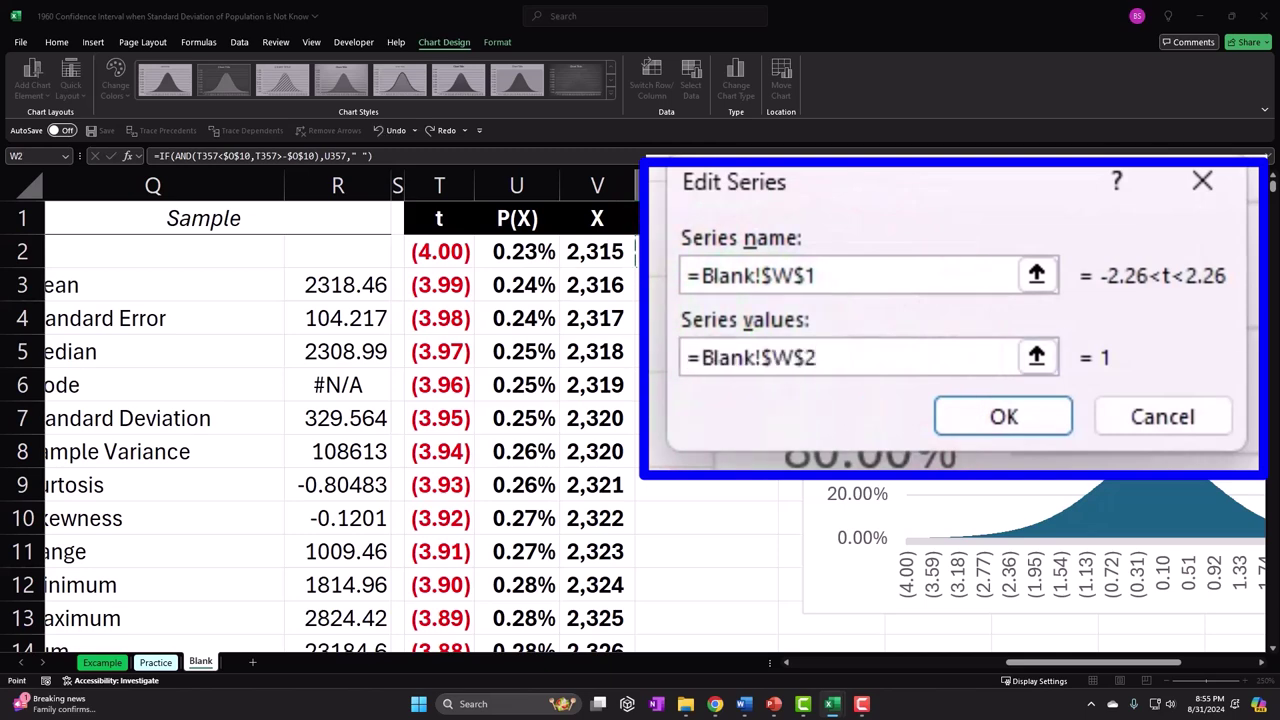
{"action": "key", "text": "ctrl+shift+Down"}
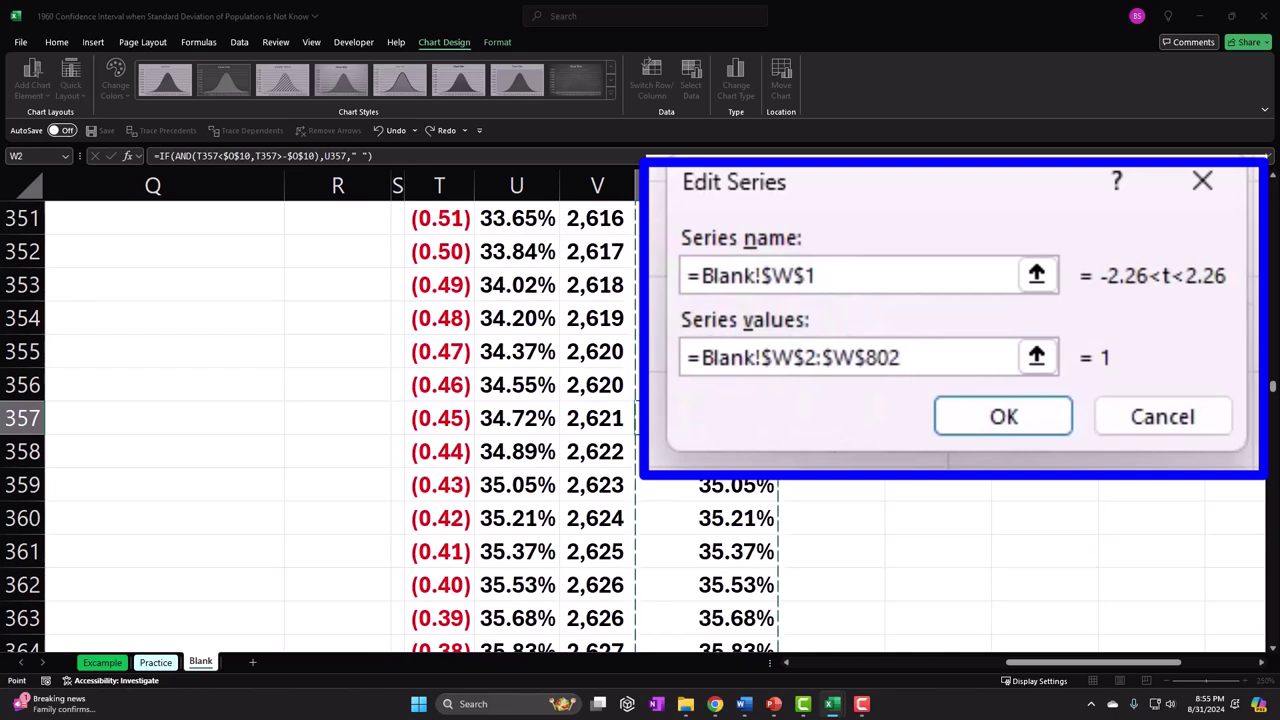
{"action": "left_click", "coordinate": [1036, 356]}
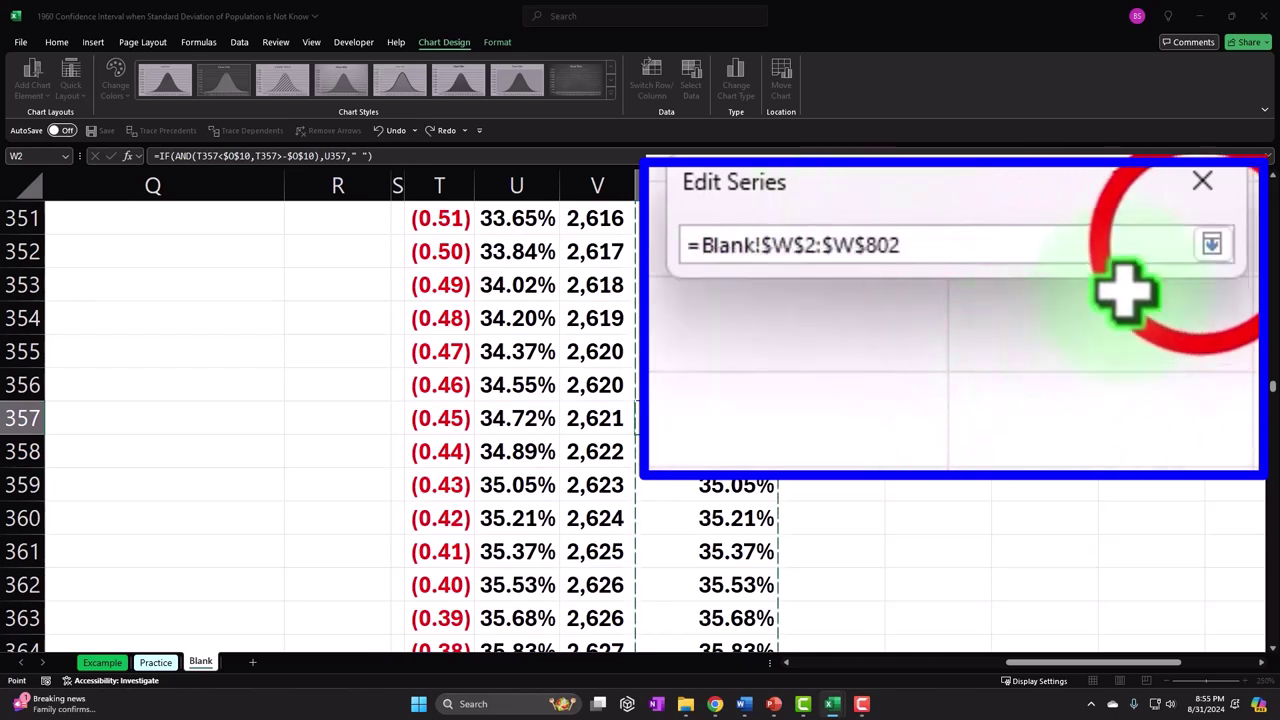
{"action": "left_click", "coordinate": [1211, 244]}
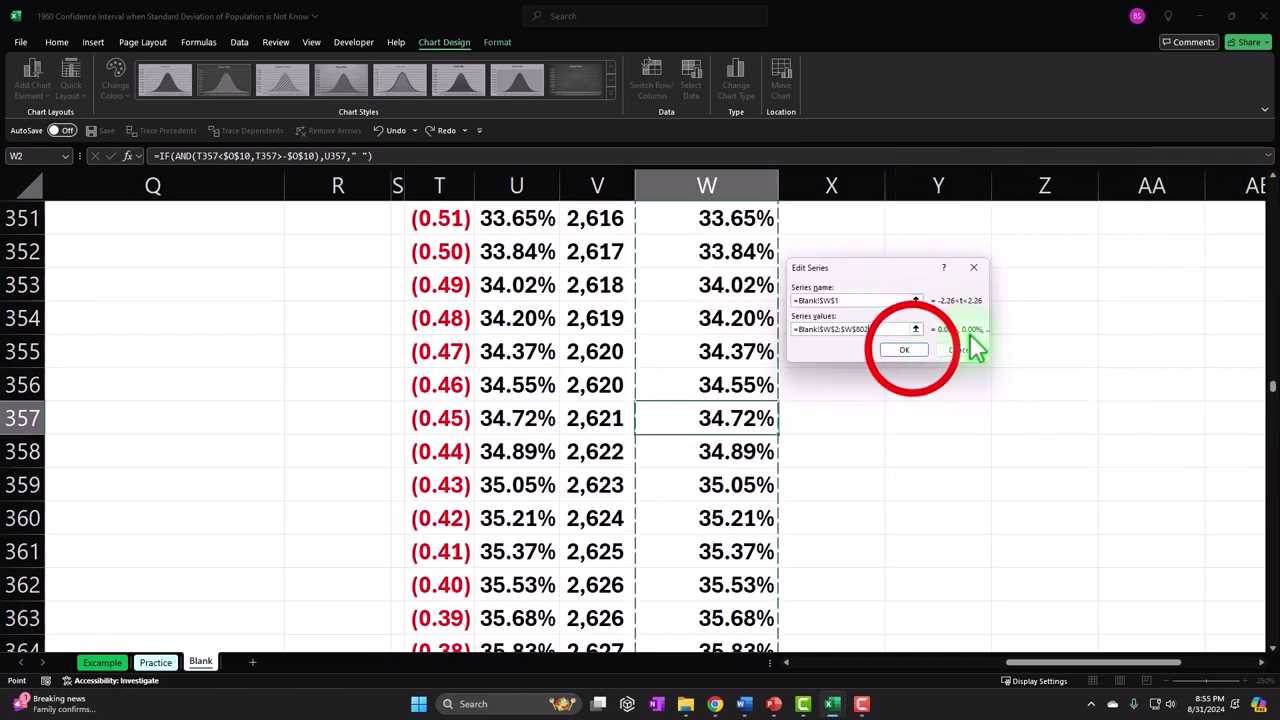
{"action": "left_click", "coordinate": [905, 350]}
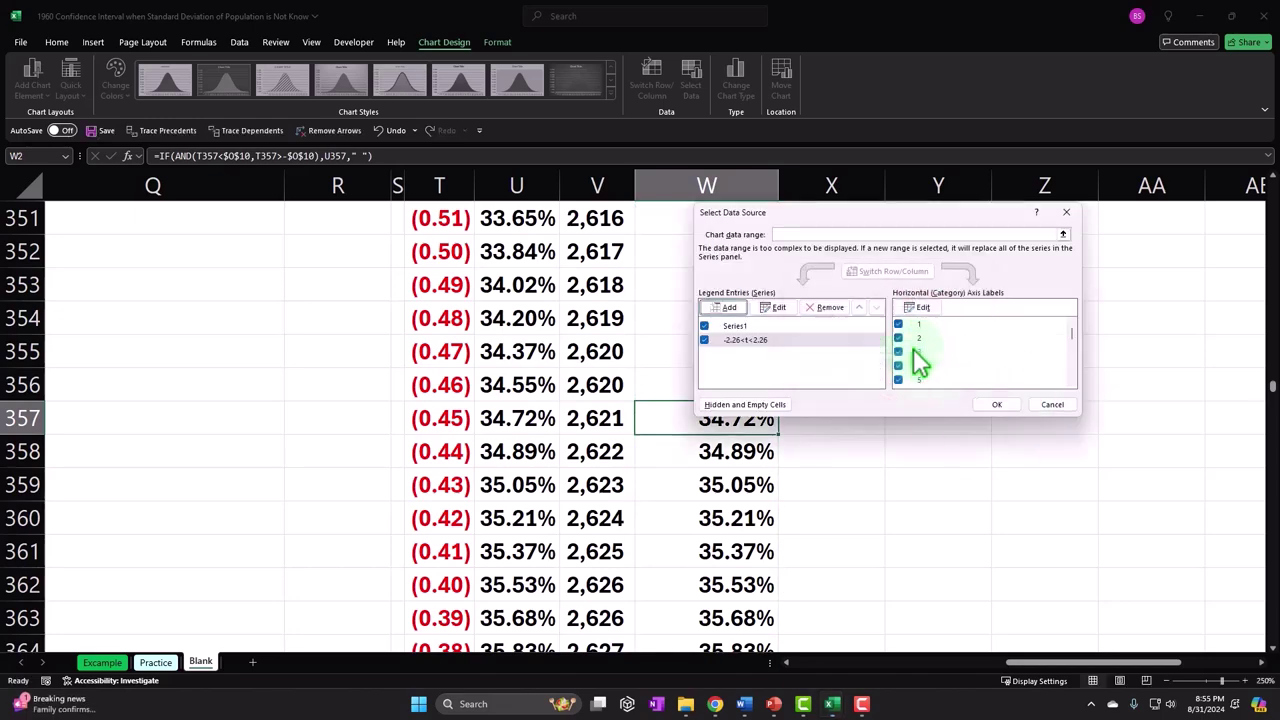
{"action": "left_click", "coordinate": [984, 408]}
{"action": "left_click_drag", "start_coordinate": [1270, 395], "coordinate": [1270, 200]}
{"action": "left_click_drag", "start_coordinate": [1100, 662], "coordinate": [1138, 662]}
Plot the orange series on the secondary axis and delete the extra right vertical axis.
{"action": "left_click", "coordinate": [1045, 478]}
{"action": "double_click", "coordinate": [1050, 490]}
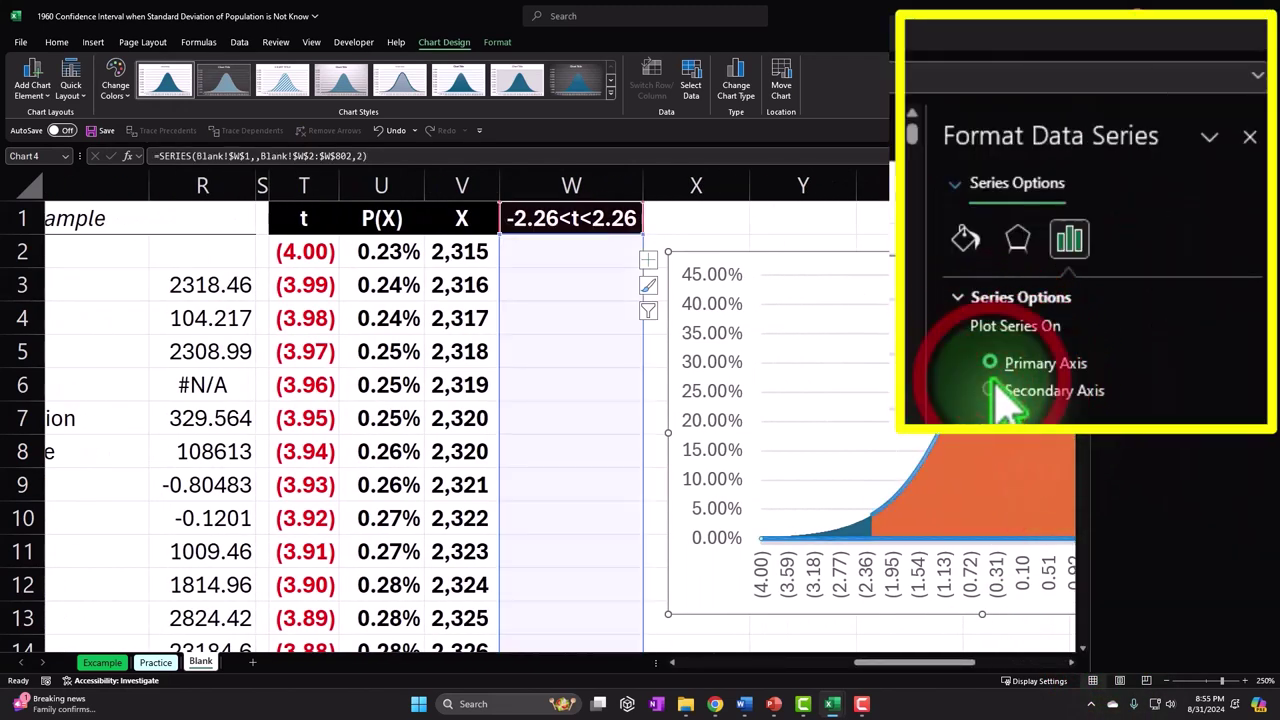
{"action": "left_click", "coordinate": [990, 391]}
{"action": "left_click", "coordinate": [1250, 138]}
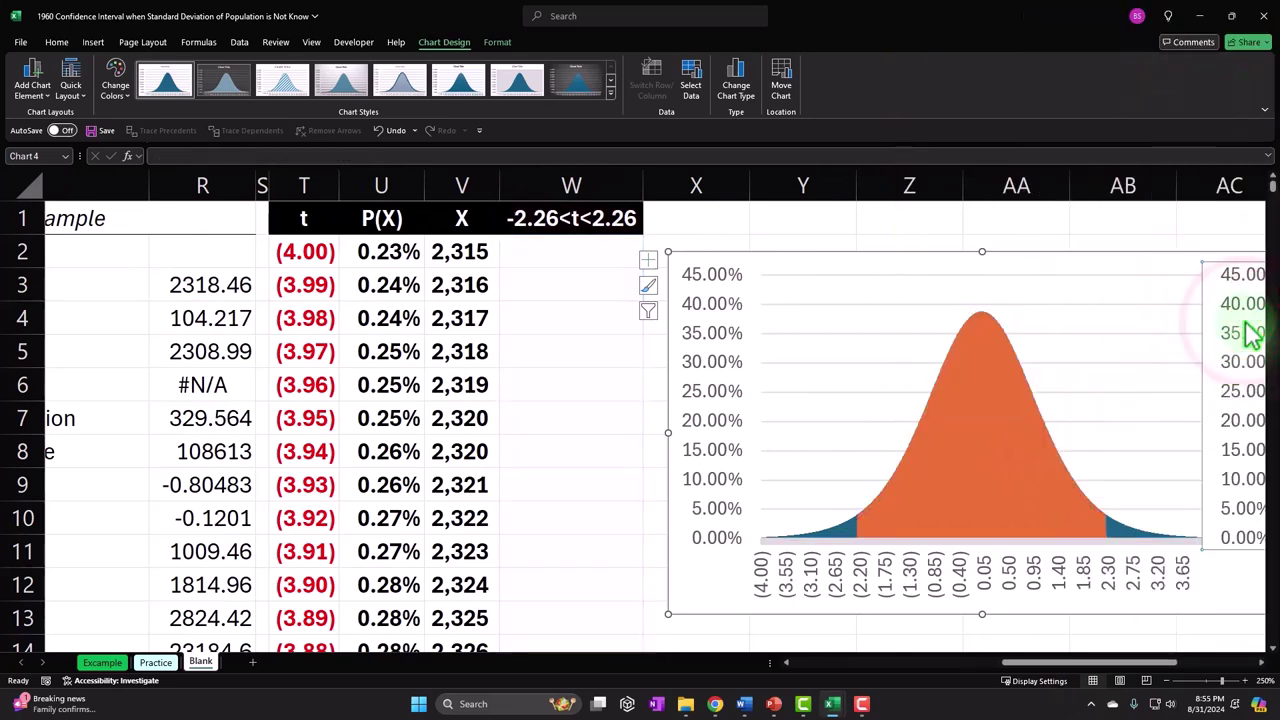
{"action": "key", "text": "Delete"}
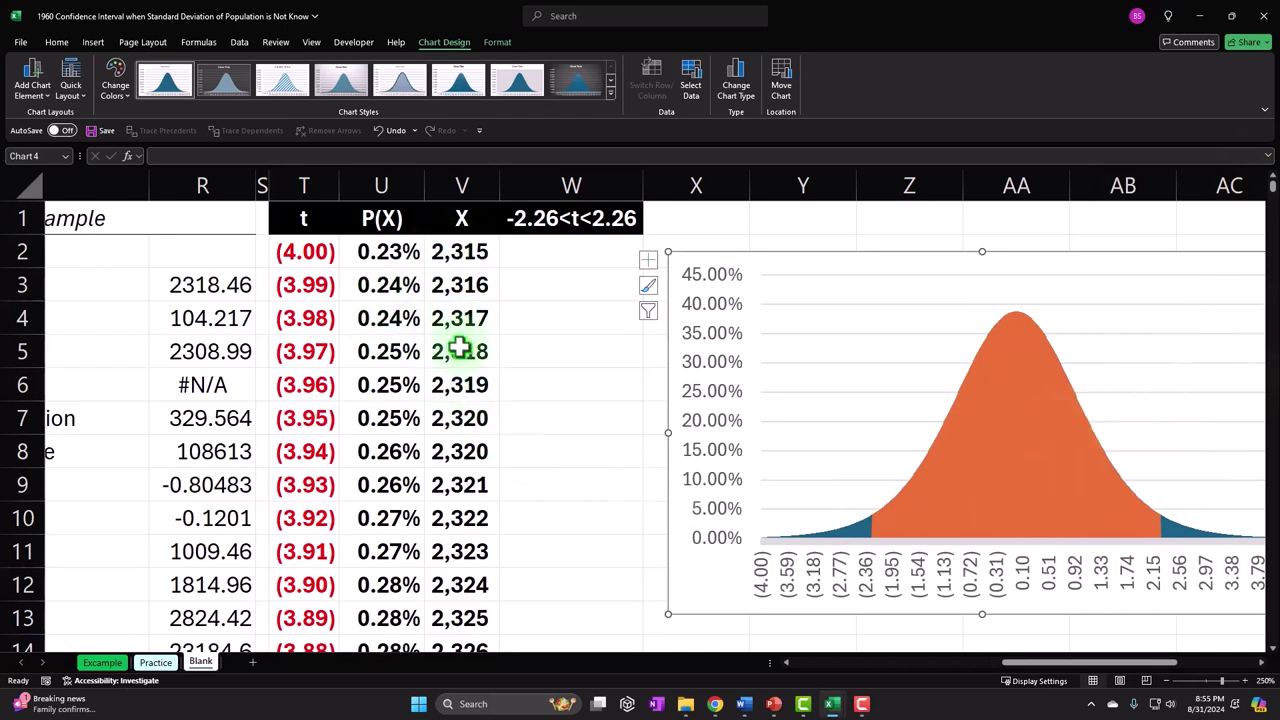
Set V2:V802 as the horizontal axis labels for the -2.26<t<2.26 series.
{"action": "left_click", "coordinate": [691, 92]}
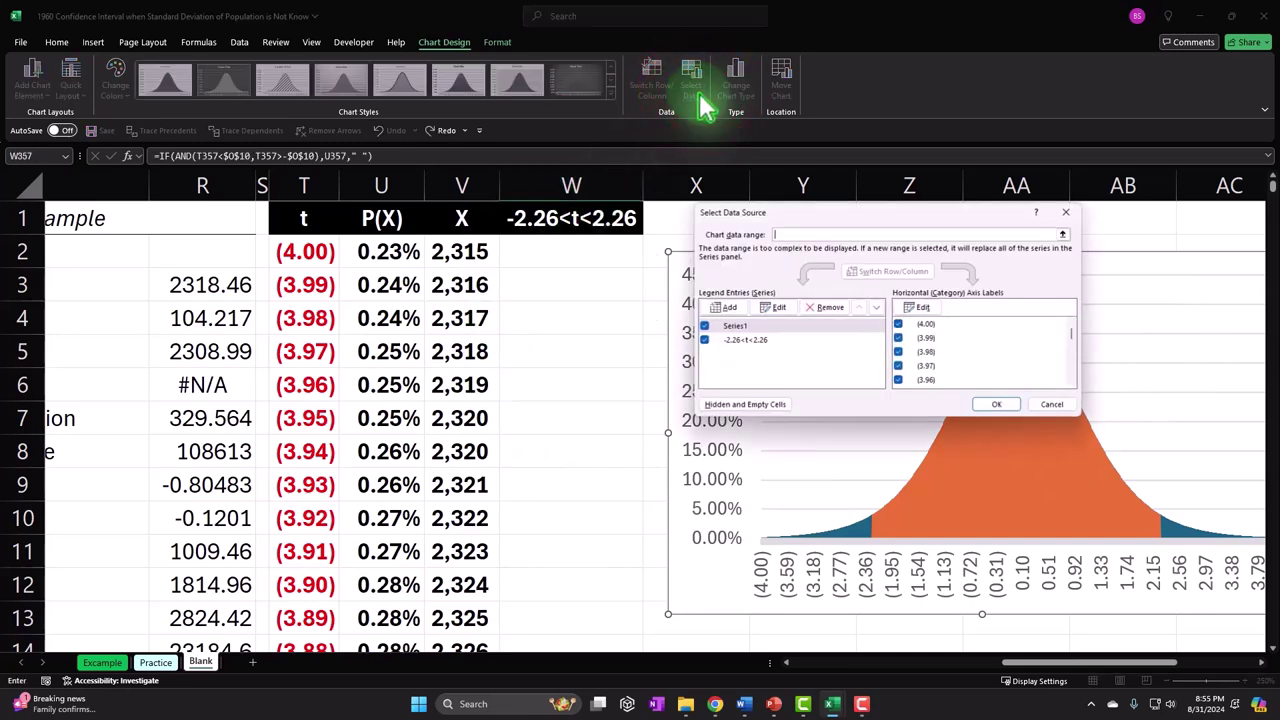
{"action": "left_click", "coordinate": [470, 378]}
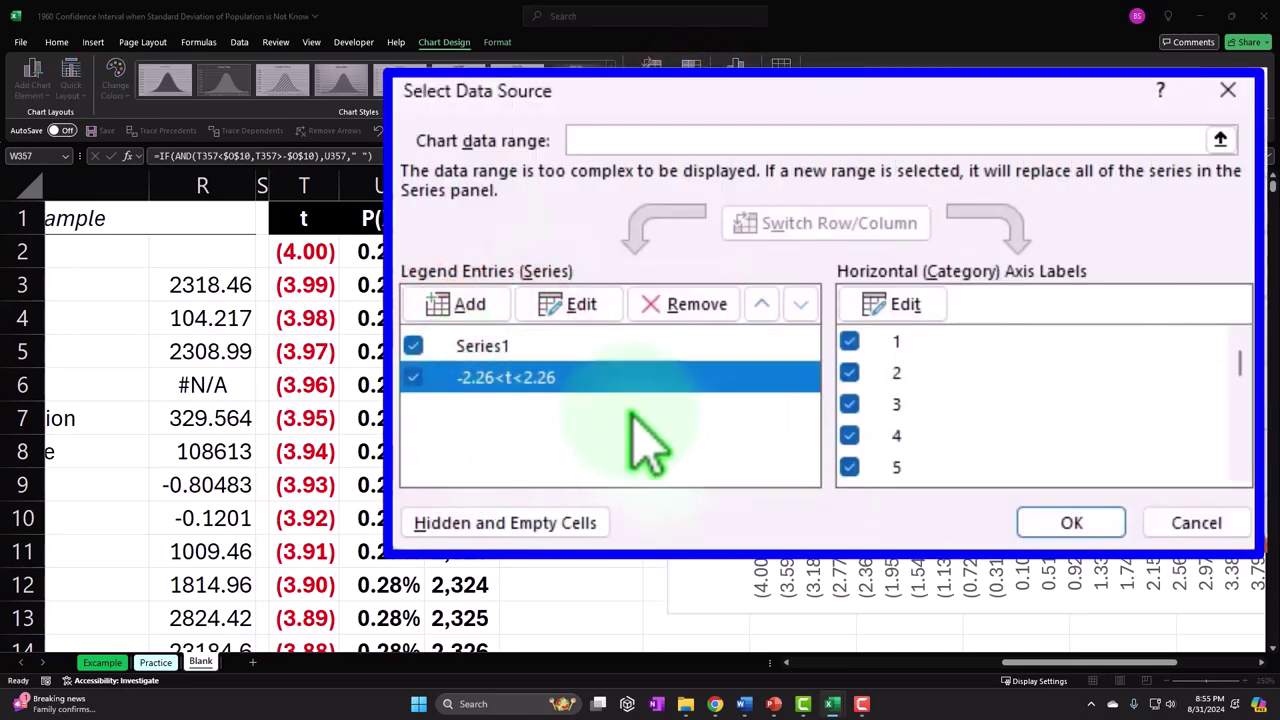
{"action": "left_click", "coordinate": [919, 342]}
{"action": "left_click", "coordinate": [905, 305]}
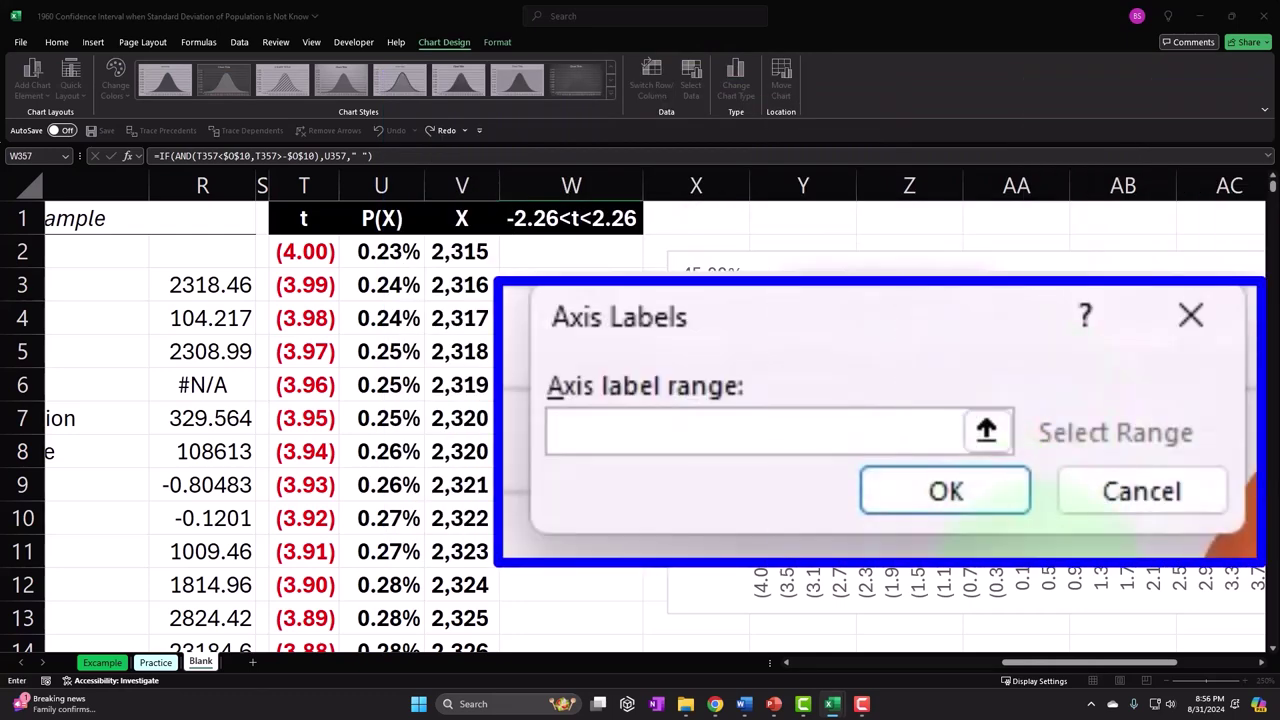
{"action": "left_click", "coordinate": [420, 258]}
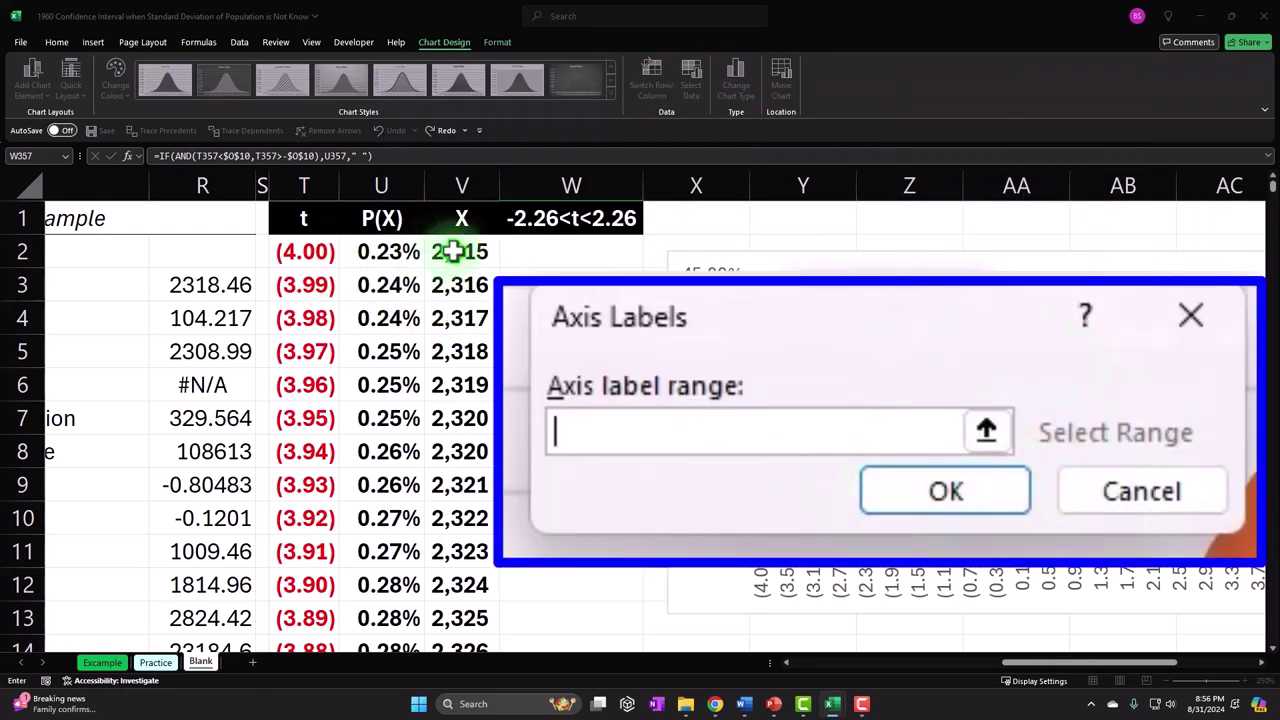
{"action": "left_click", "coordinate": [453, 251]}
{"action": "key", "text": "ctrl+shift+Down"}
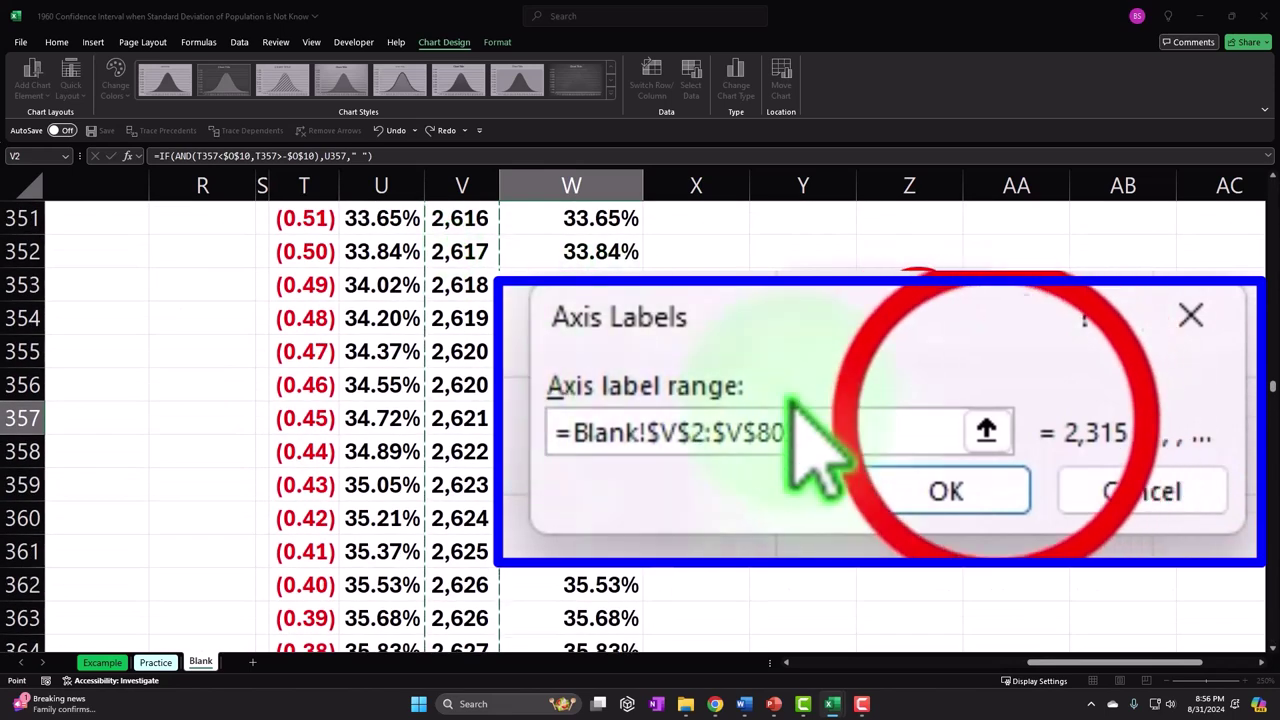
{"action": "left_click", "coordinate": [986, 430]}
{"action": "left_click", "coordinate": [1205, 400]}
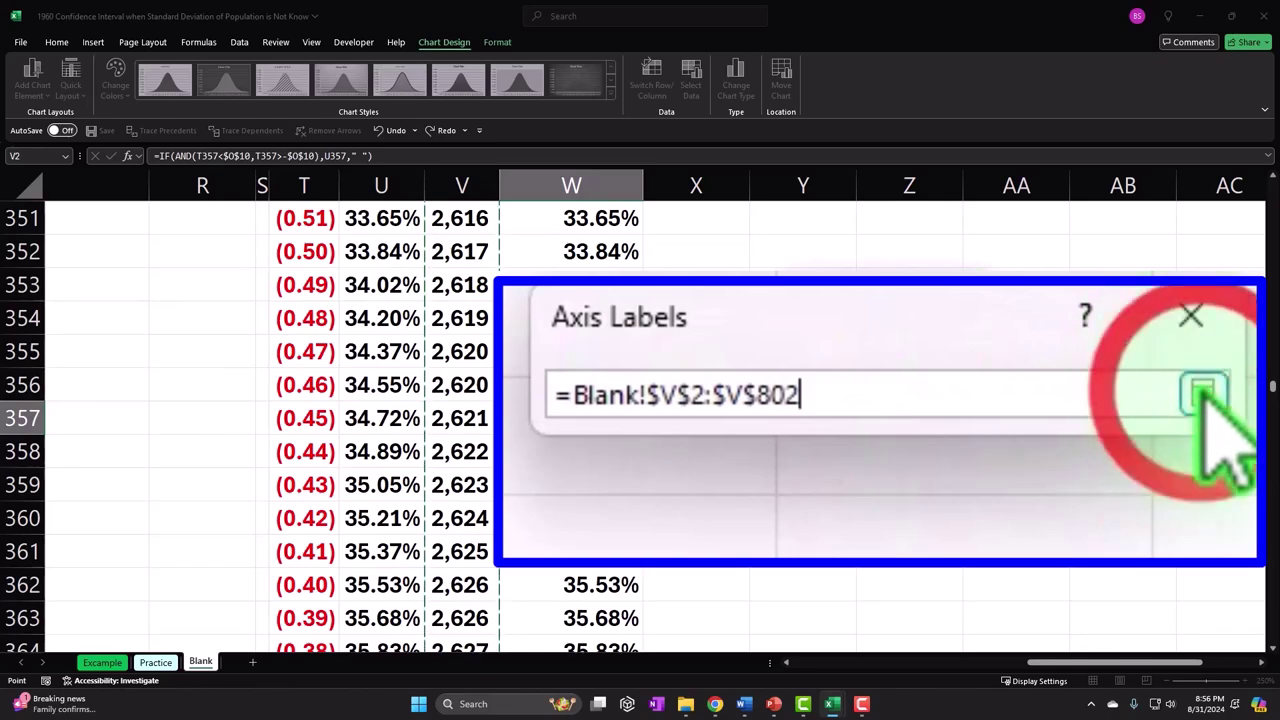
{"action": "left_click", "coordinate": [905, 334]}
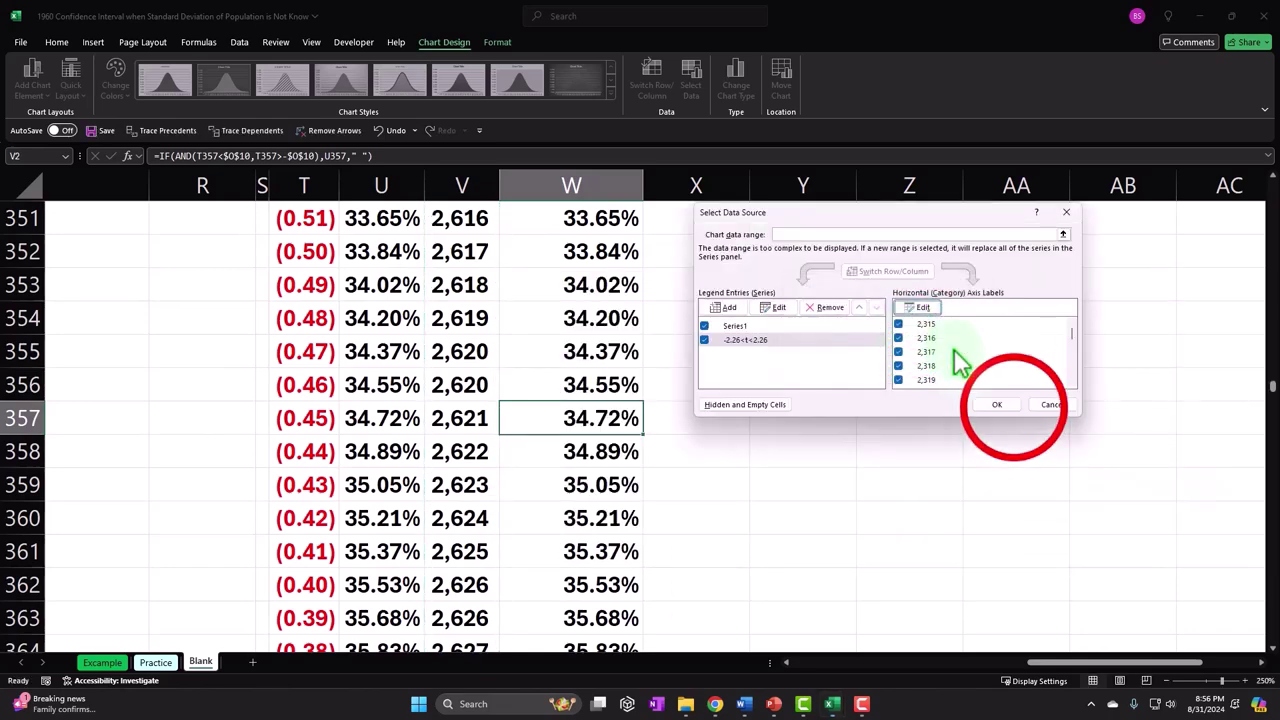
{"action": "left_click", "coordinate": [1000, 414]}
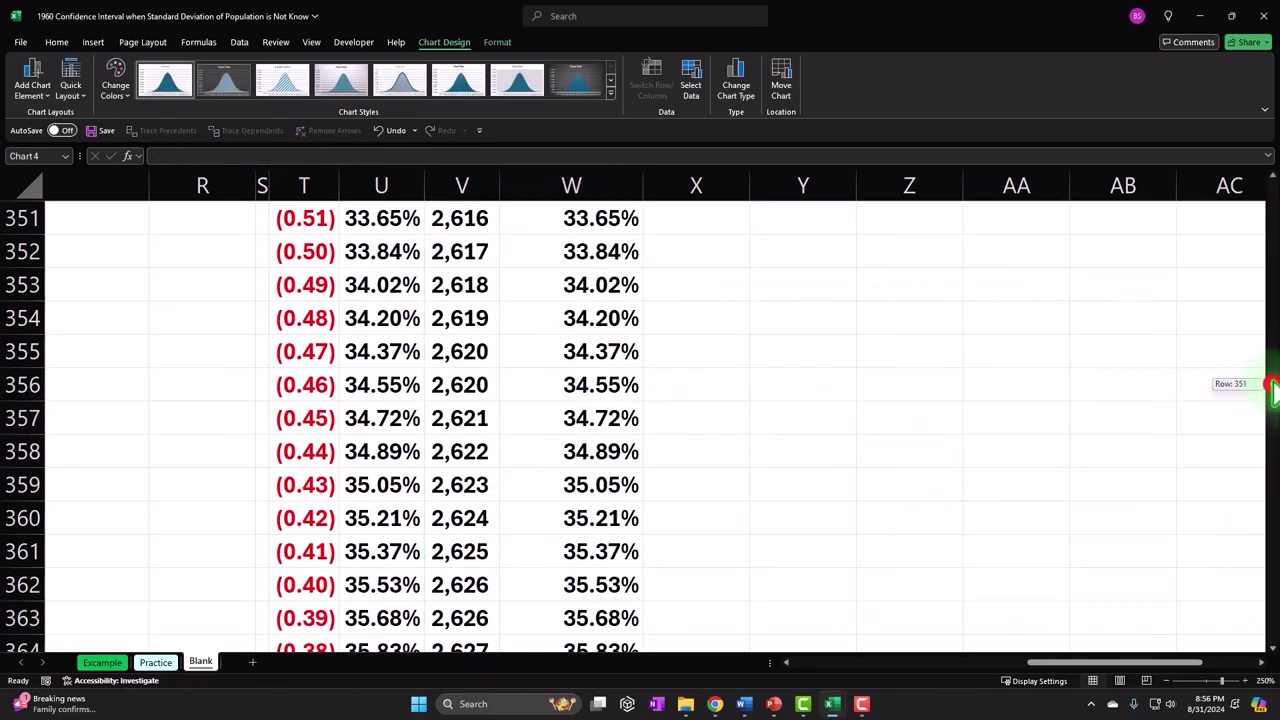
{"action": "left_click_drag", "start_coordinate": [1272, 390], "coordinate": [1266, 180]}
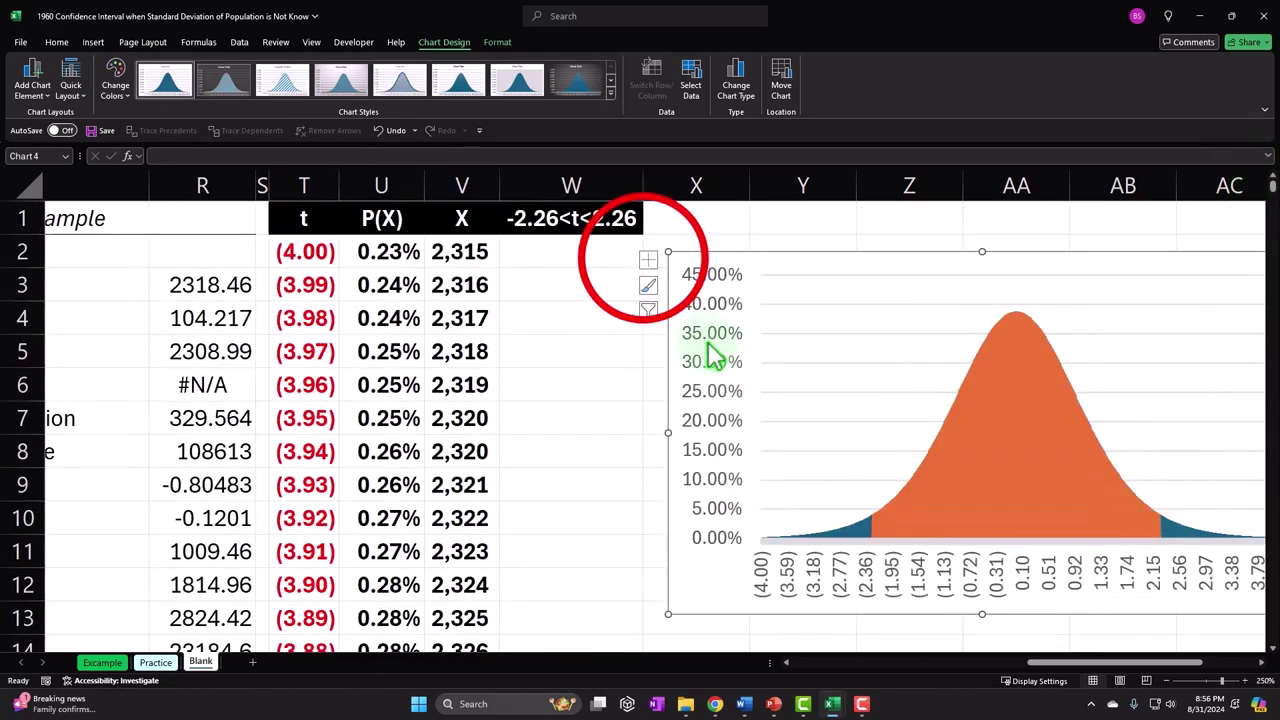
Turn on the secondary horizontal axis and set its label position to Low.
{"action": "left_click", "coordinate": [643, 259]}
{"action": "left_click", "coordinate": [613, 271]}
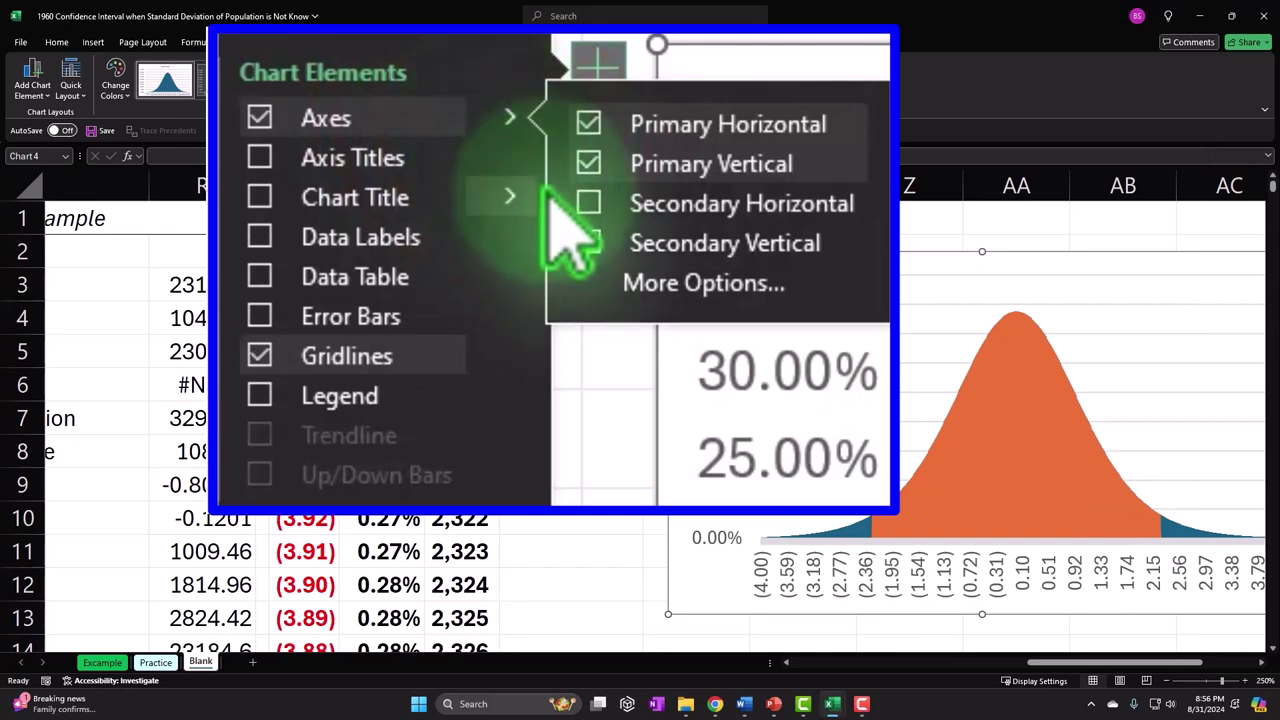
{"action": "left_click", "coordinate": [665, 228]}
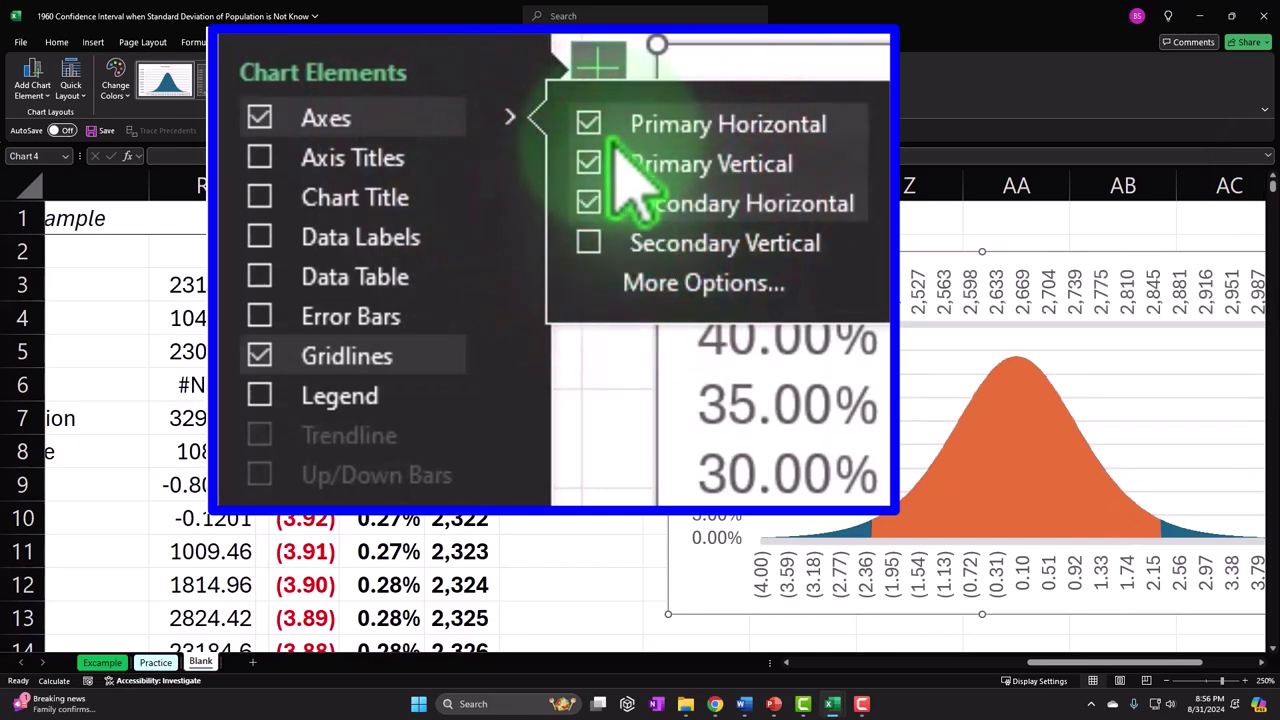
{"action": "left_click", "coordinate": [667, 284]}
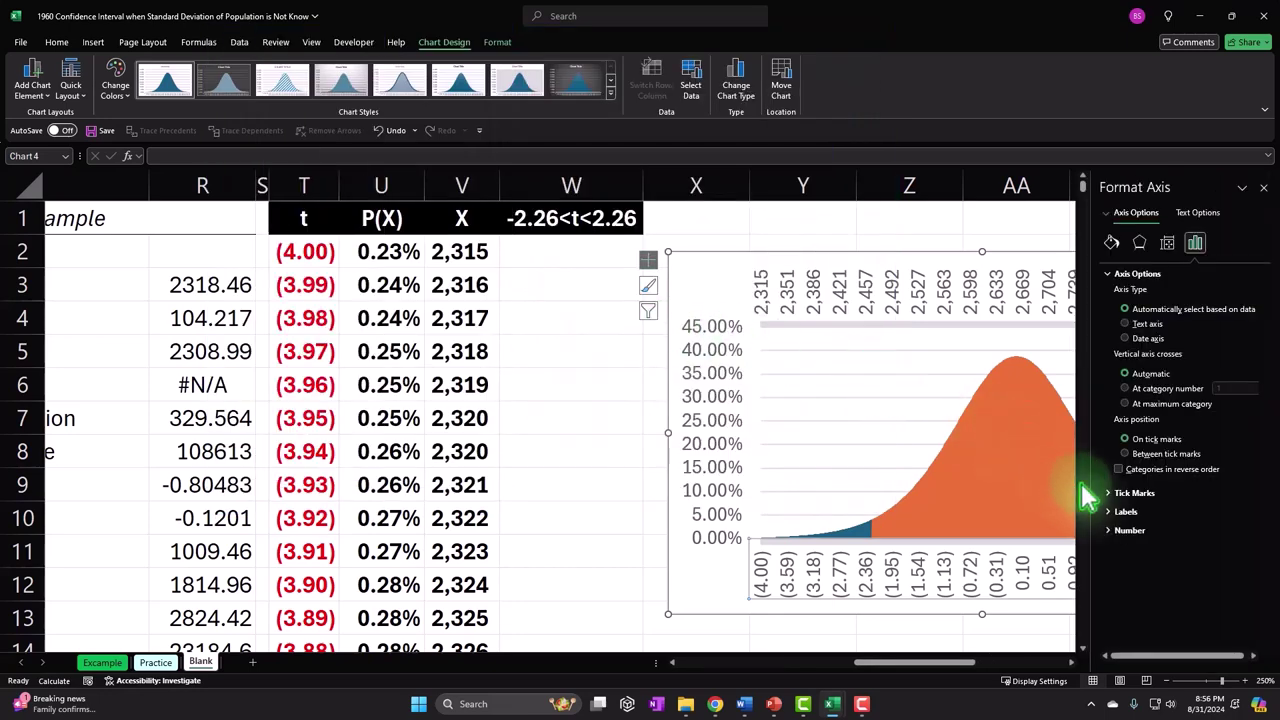
{"action": "left_click", "coordinate": [875, 292]}
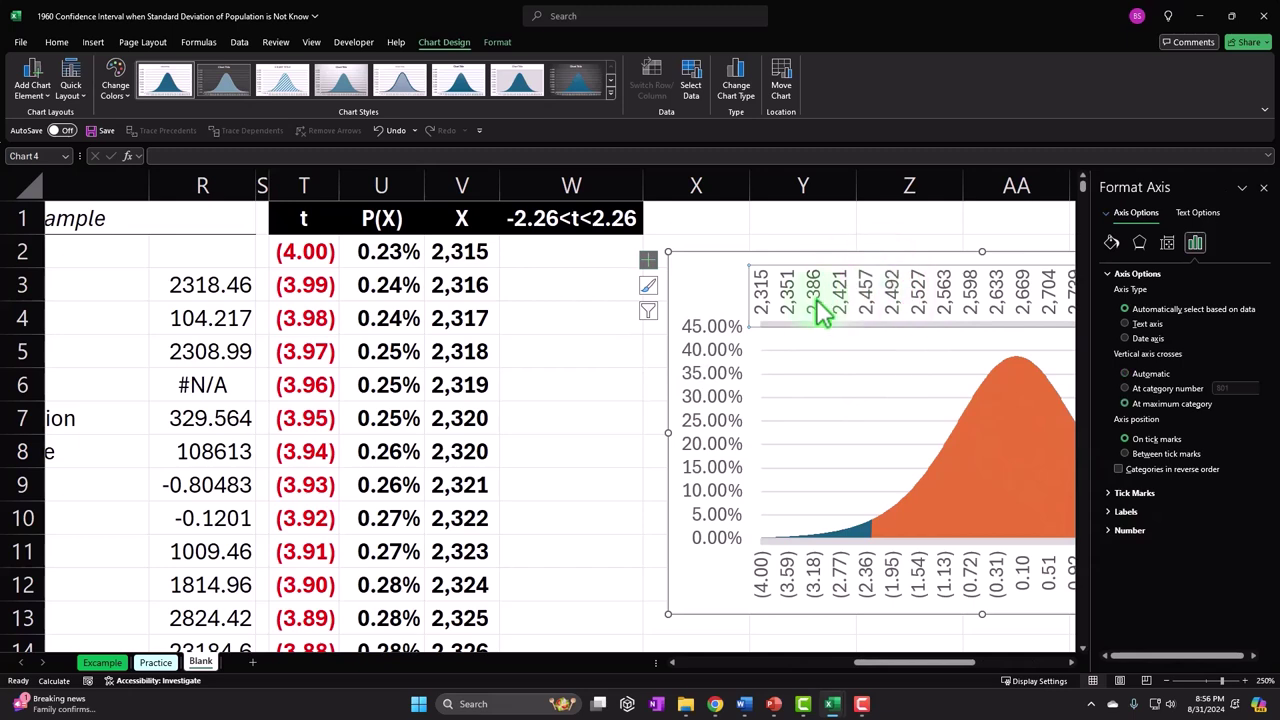
{"action": "left_click", "coordinate": [1118, 511]}
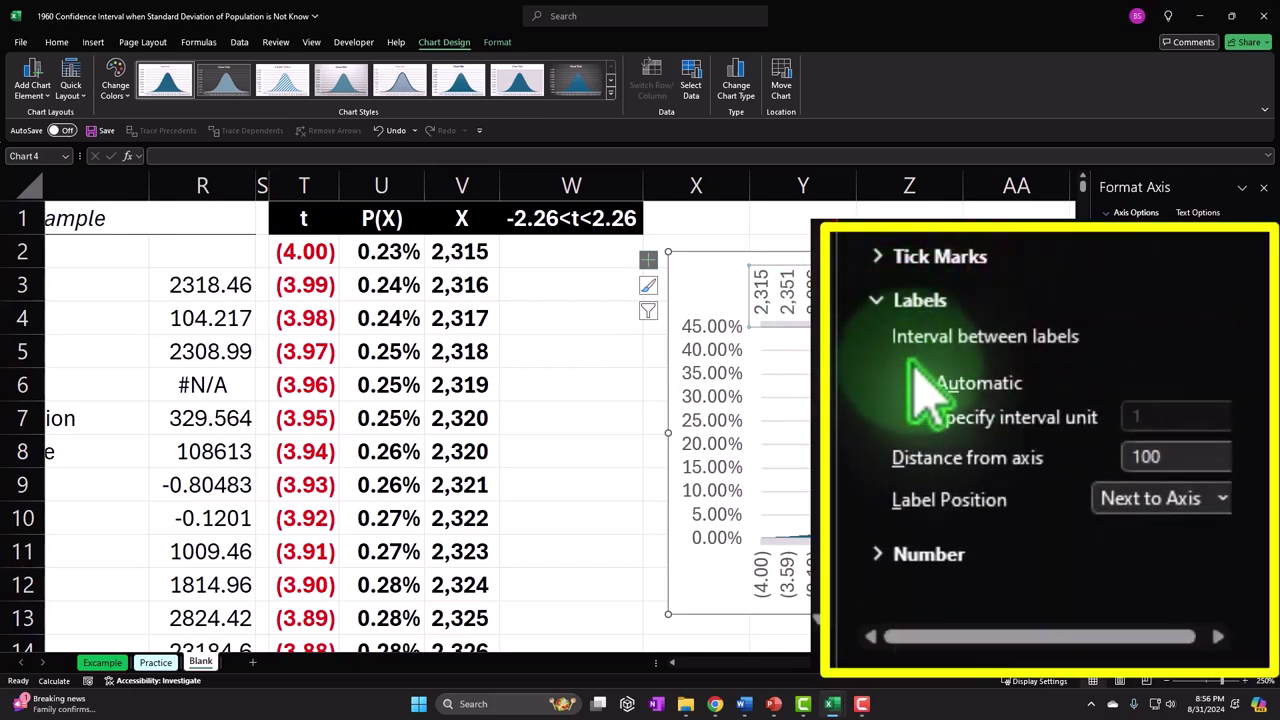
{"action": "left_click", "coordinate": [1220, 498]}
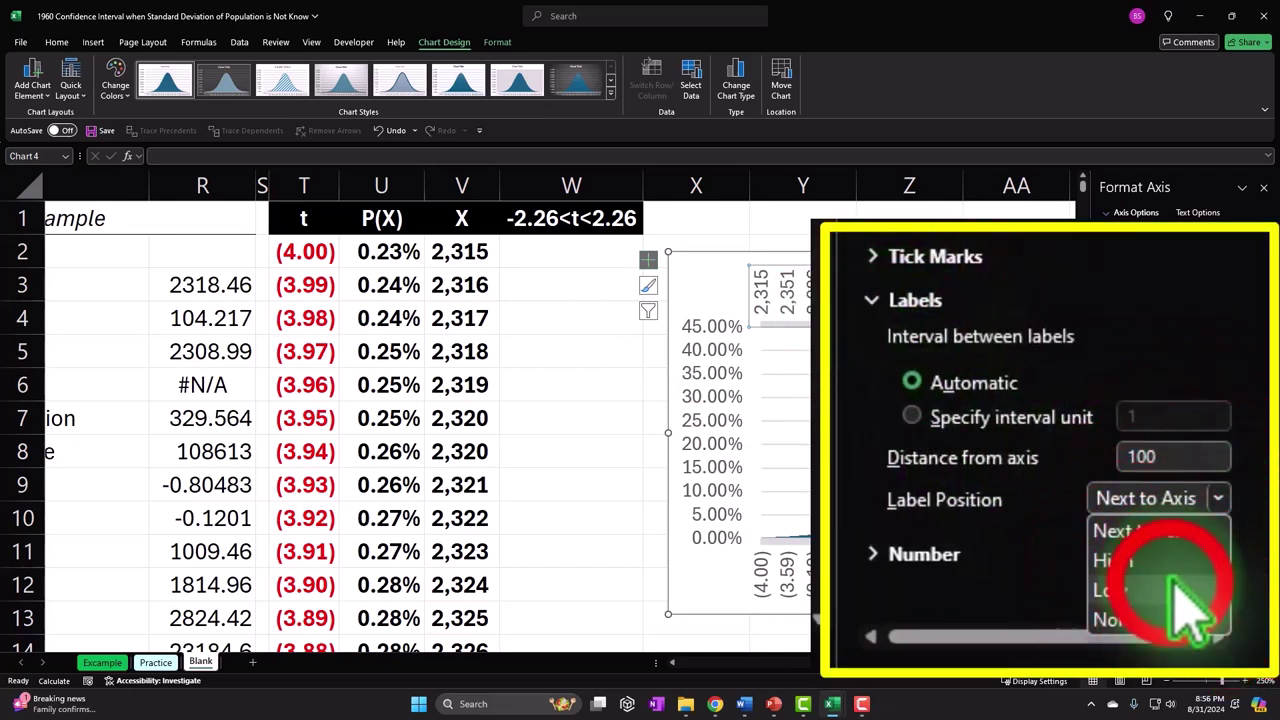
{"action": "left_click", "coordinate": [1178, 588]}
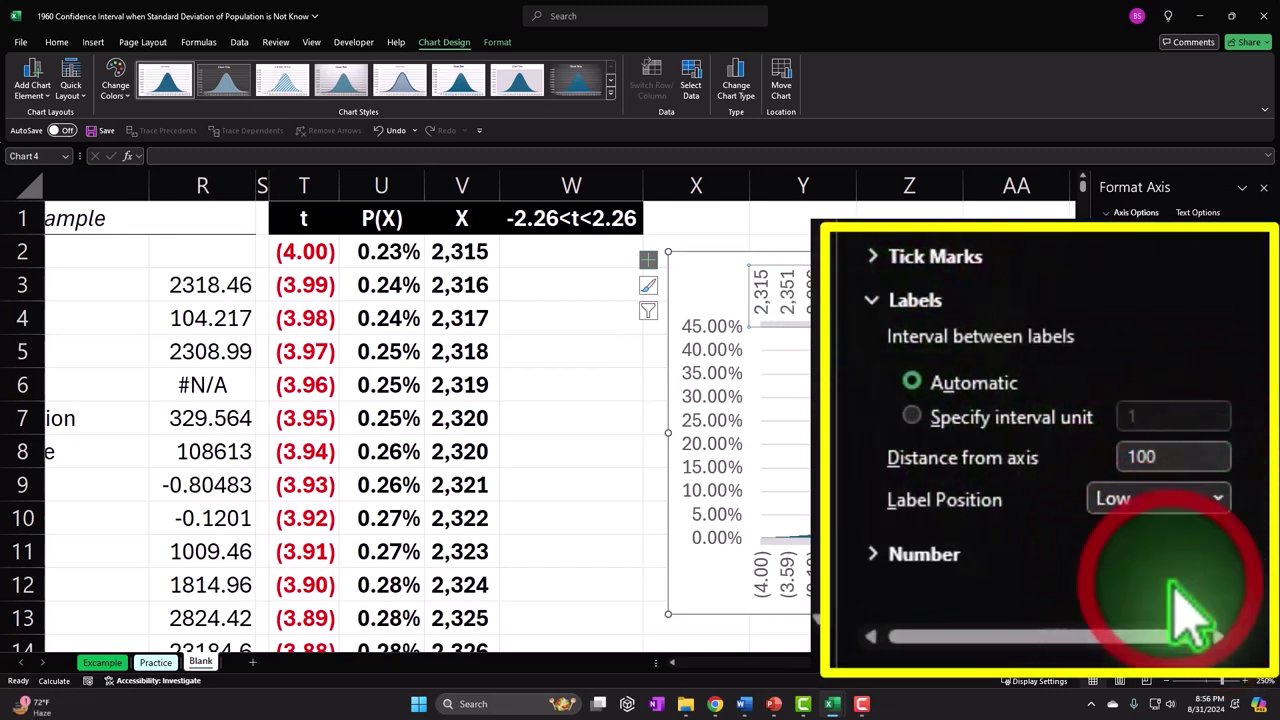
{"action": "left_click", "coordinate": [1264, 189]}
Make the chart taller and scroll so it sits in view beside columns T–W.
{"action": "left_click_drag", "start_coordinate": [1110, 662], "coordinate": [1178, 664]}
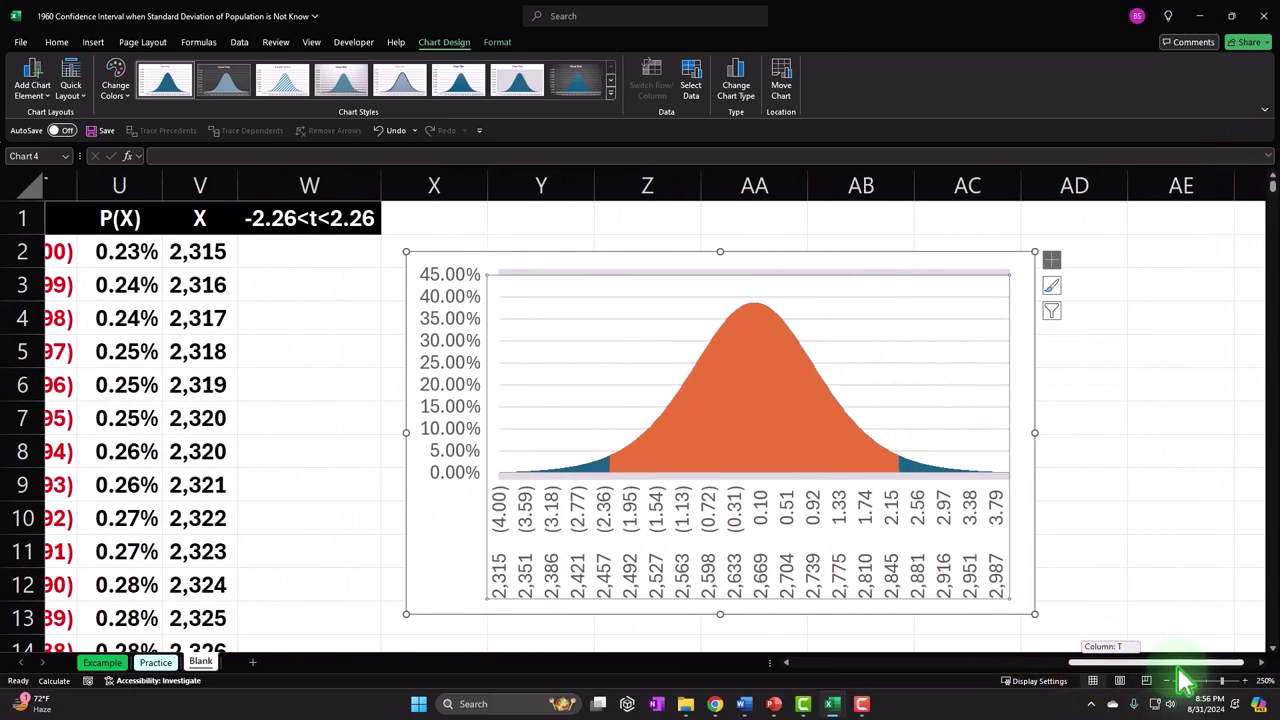
{"action": "scroll", "coordinate": [860, 565], "scroll_direction": "down", "scroll_amount": 1}
{"action": "left_click_drag", "start_coordinate": [731, 519], "coordinate": [723, 612]}
{"action": "scroll", "coordinate": [740, 620], "scroll_direction": "up", "scroll_amount": 1}
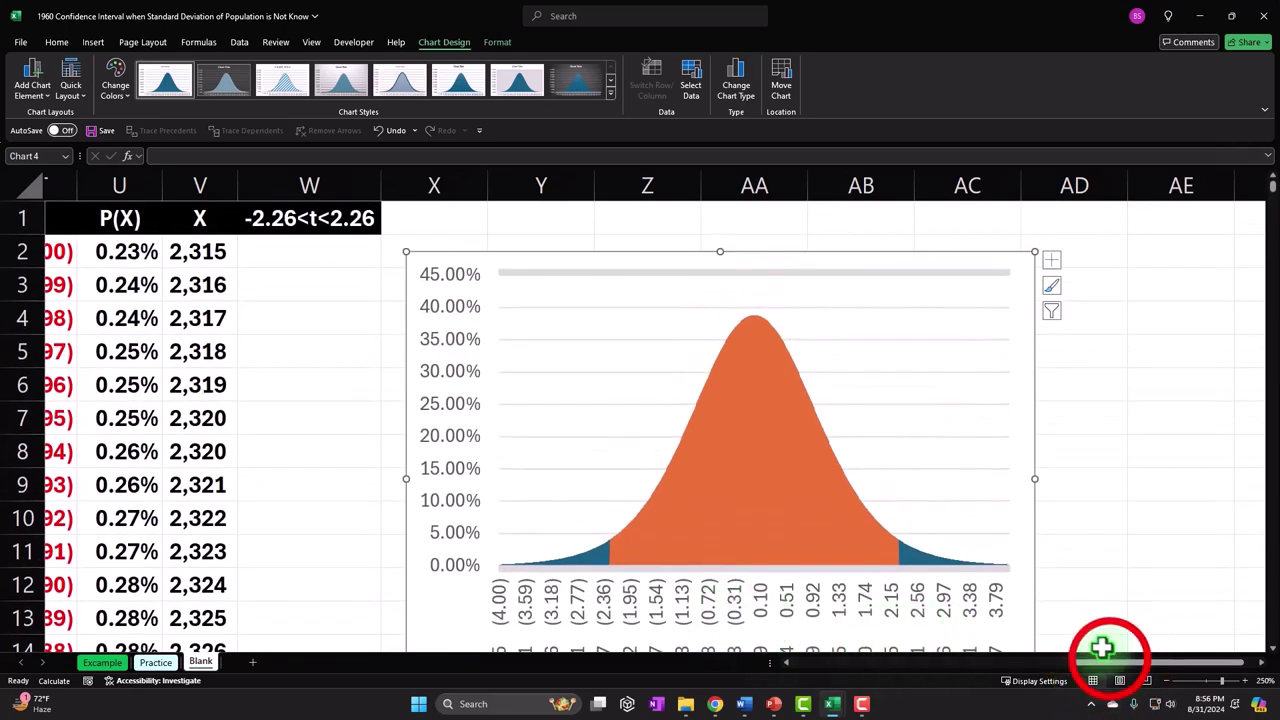
{"action": "left_click_drag", "start_coordinate": [1115, 670], "coordinate": [1088, 665]}
{"action": "left_click", "coordinate": [497, 414]}
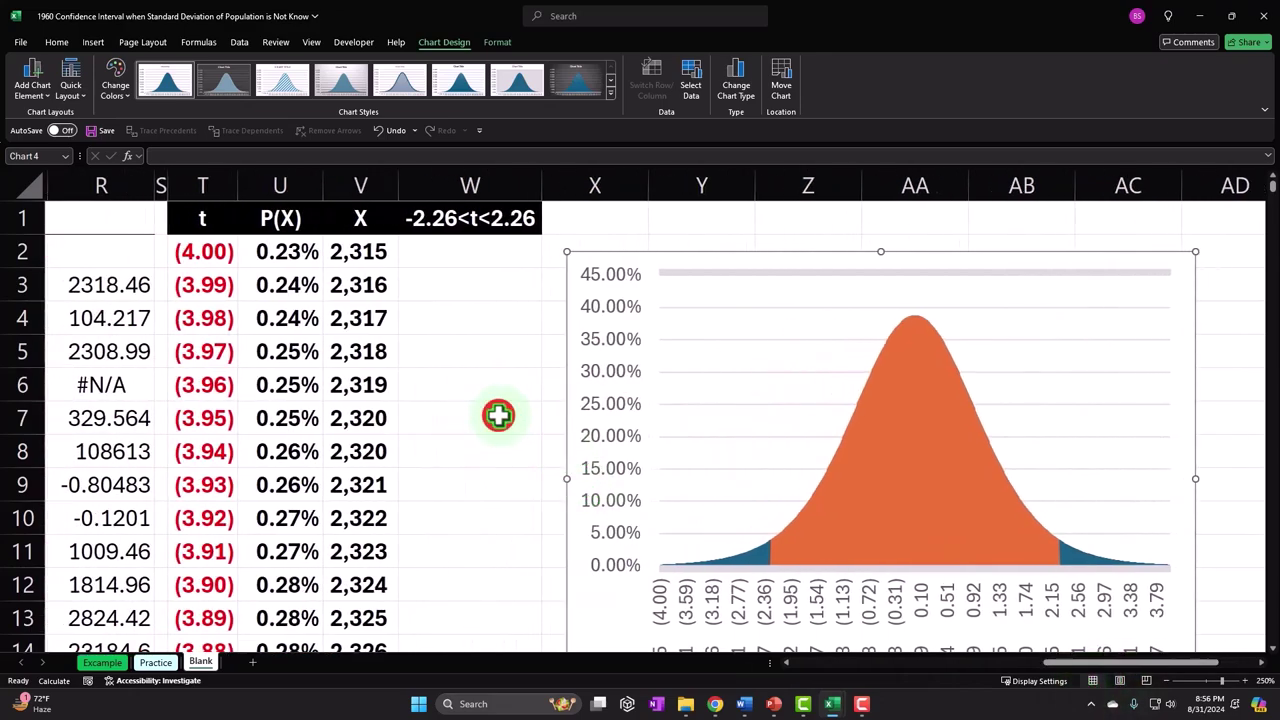
{"action": "scroll", "coordinate": [476, 420], "scroll_direction": "left", "scroll_amount": 5}
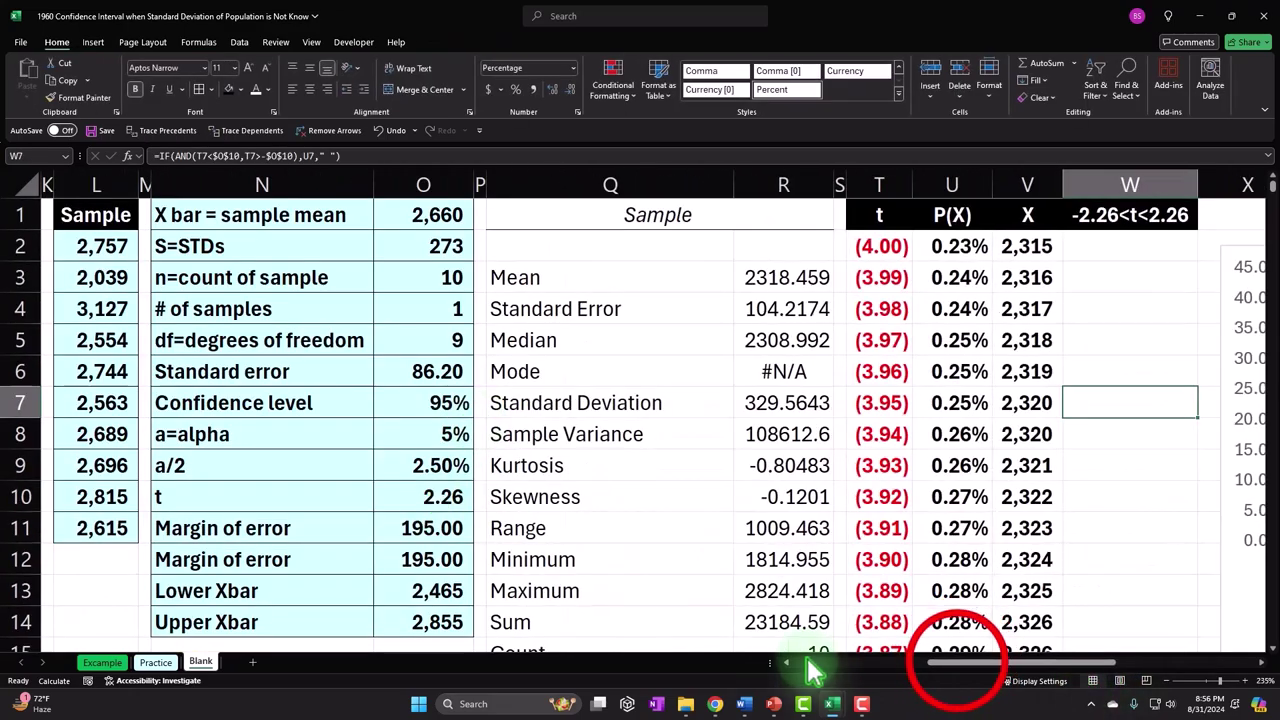
{"action": "left_click_drag", "start_coordinate": [960, 668], "coordinate": [1062, 677]}
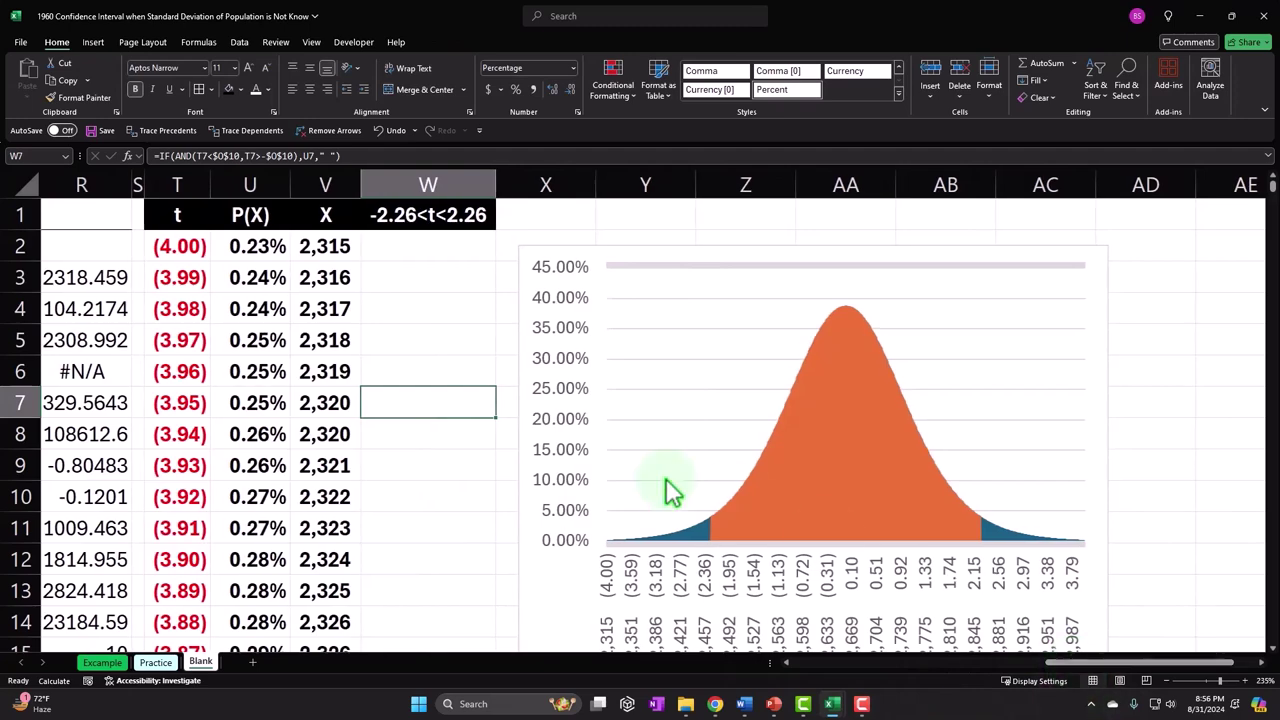
Draw a vertical line on the chart and give it a green shape style.
{"action": "left_click", "coordinate": [93, 45]}
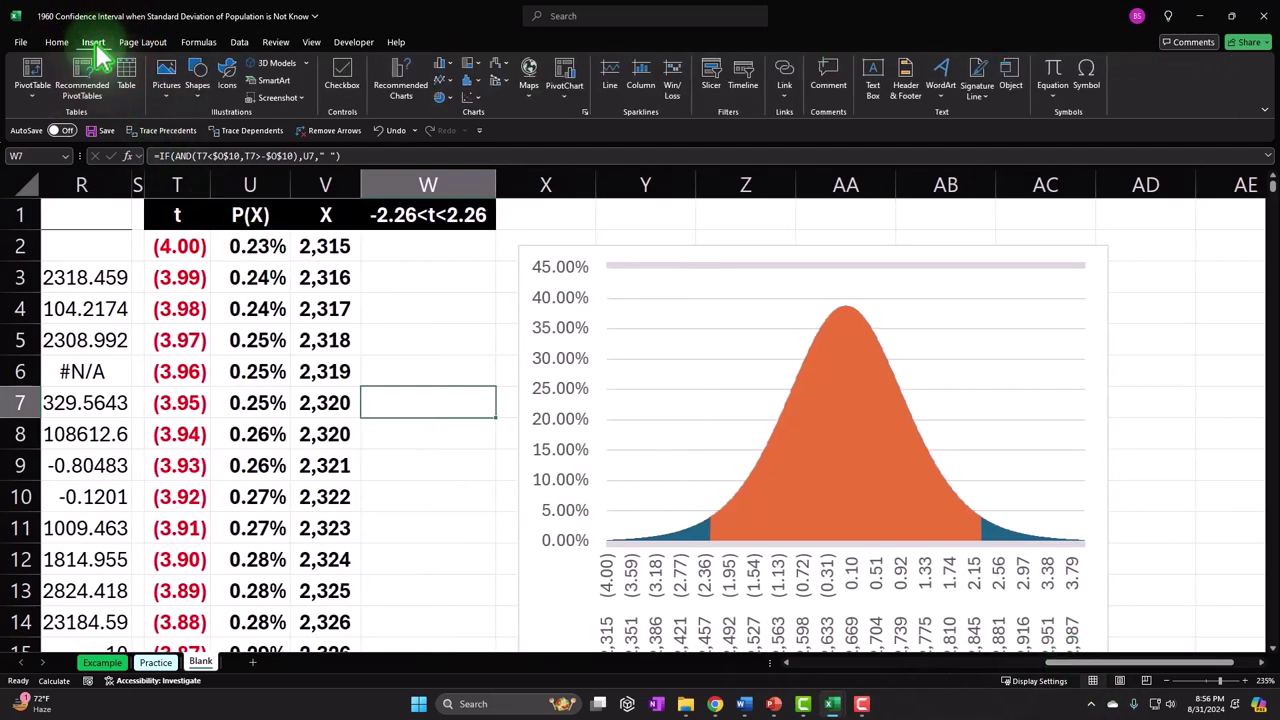
{"action": "left_click", "coordinate": [196, 76]}
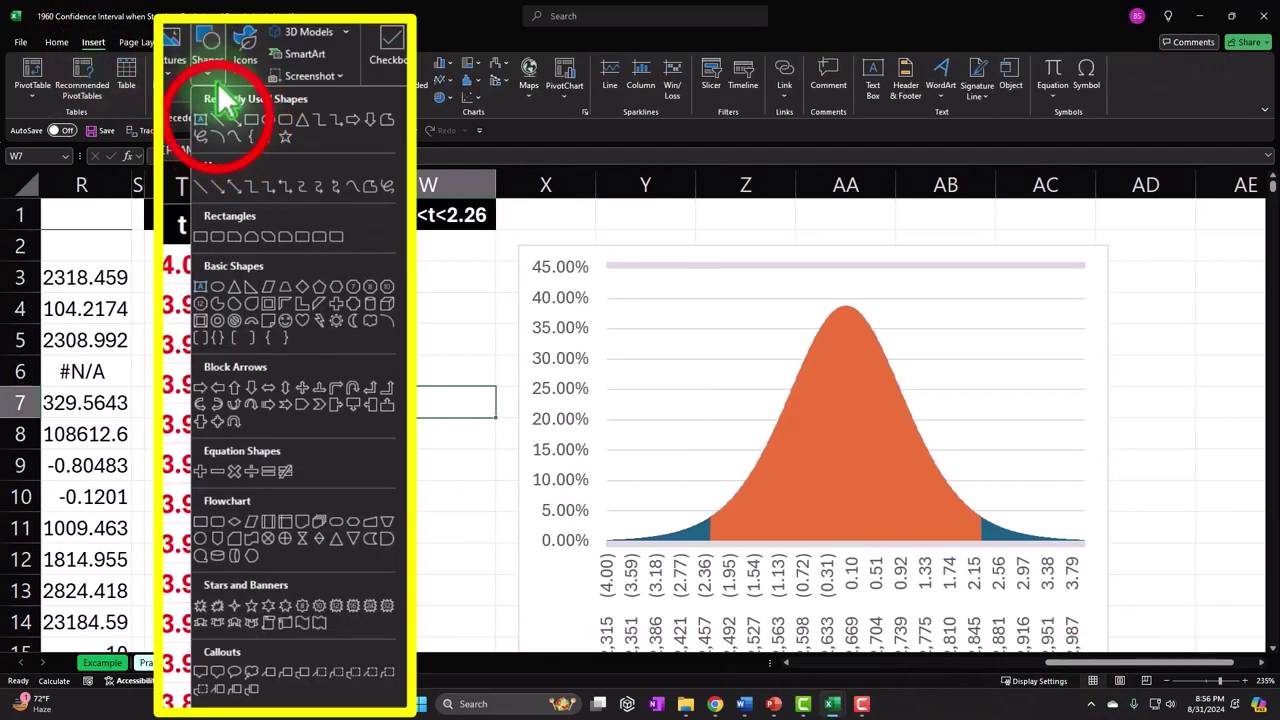
{"action": "left_click", "coordinate": [221, 124]}
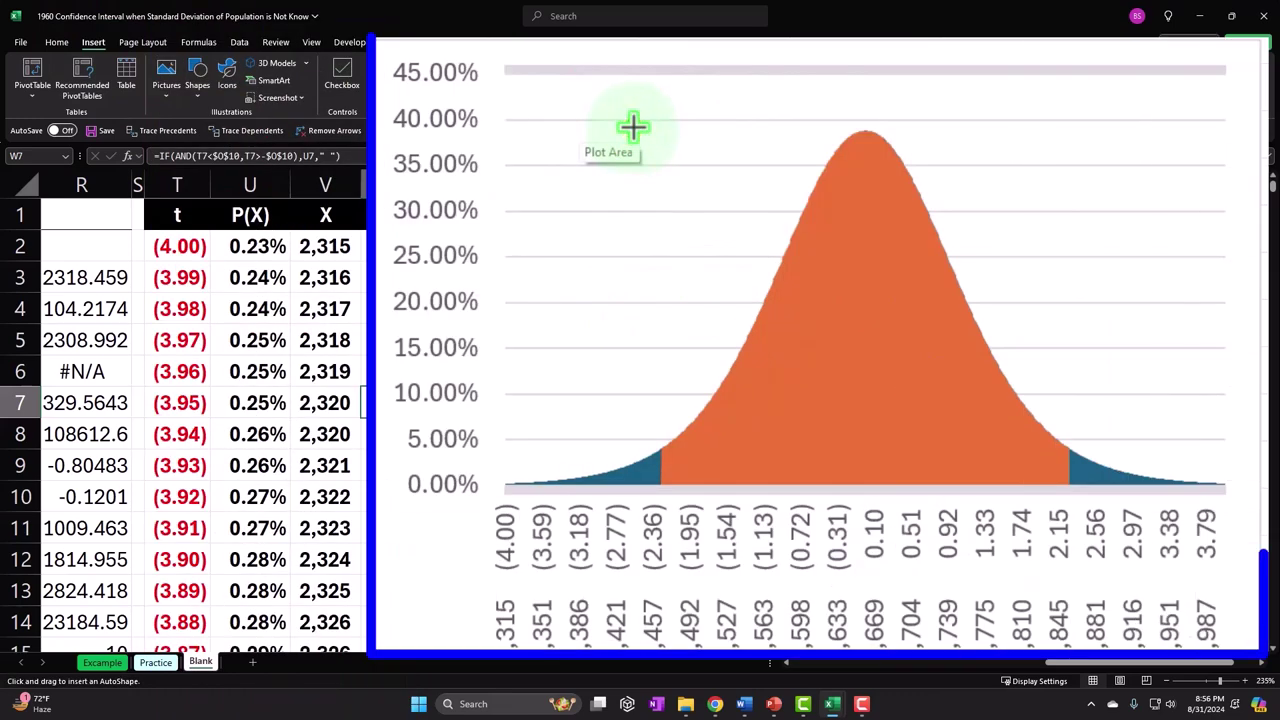
{"action": "left_click_drag", "start_coordinate": [632, 126], "coordinate": [630, 464]}
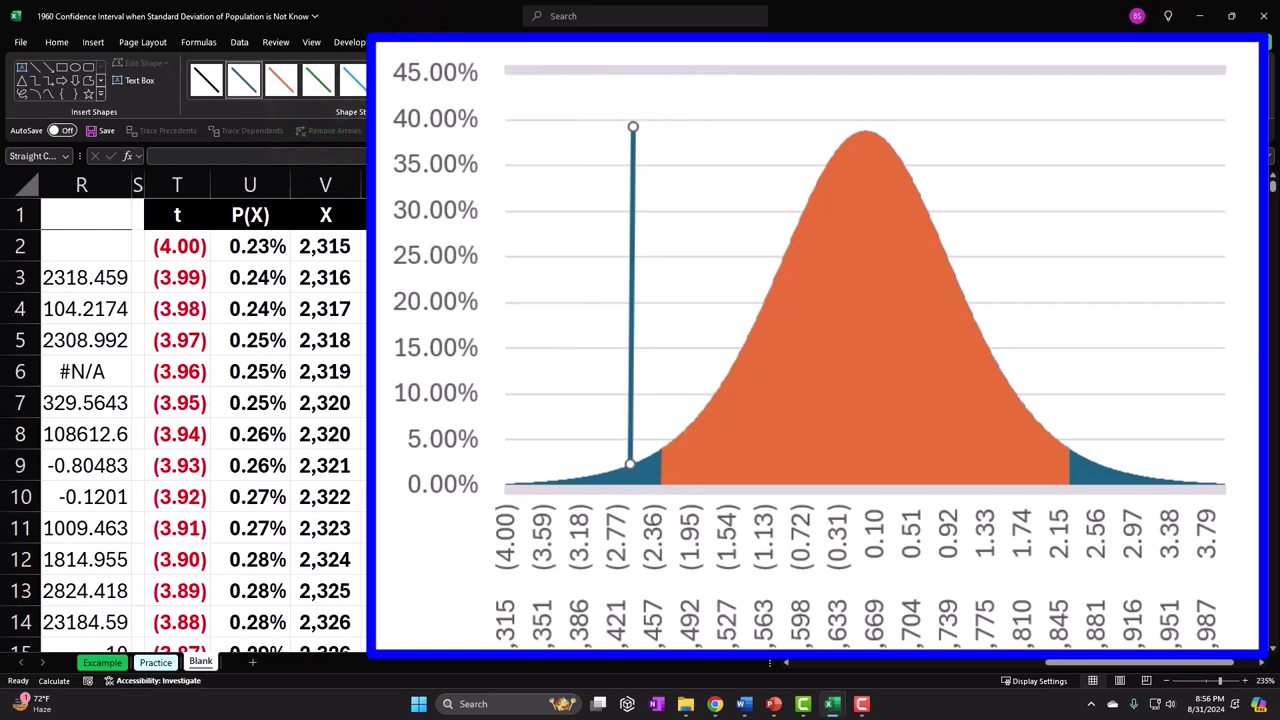
{"action": "left_click", "coordinate": [318, 80]}
Drag the green line along the t axis, finally placing it in the left tail near (3.59).
{"action": "left_click_drag", "start_coordinate": [630, 290], "coordinate": [658, 318]}
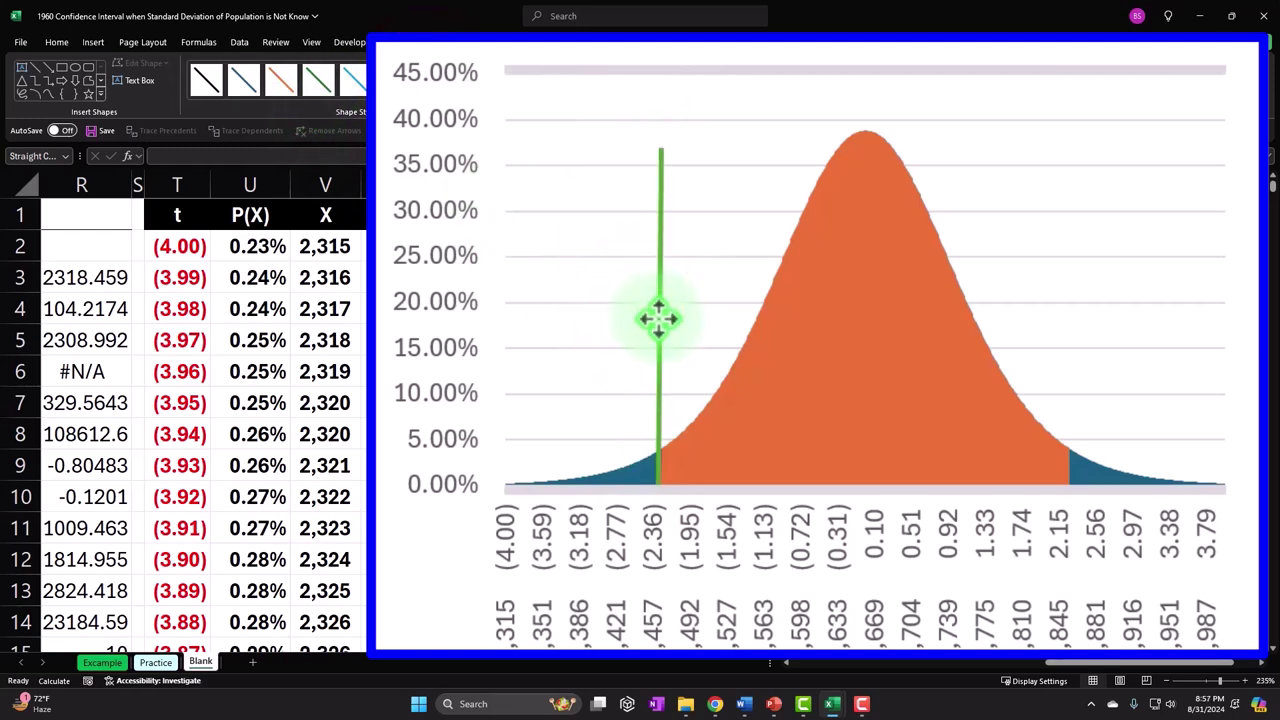
{"action": "scroll", "coordinate": [659, 342], "scroll_direction": "down", "scroll_amount": 2}
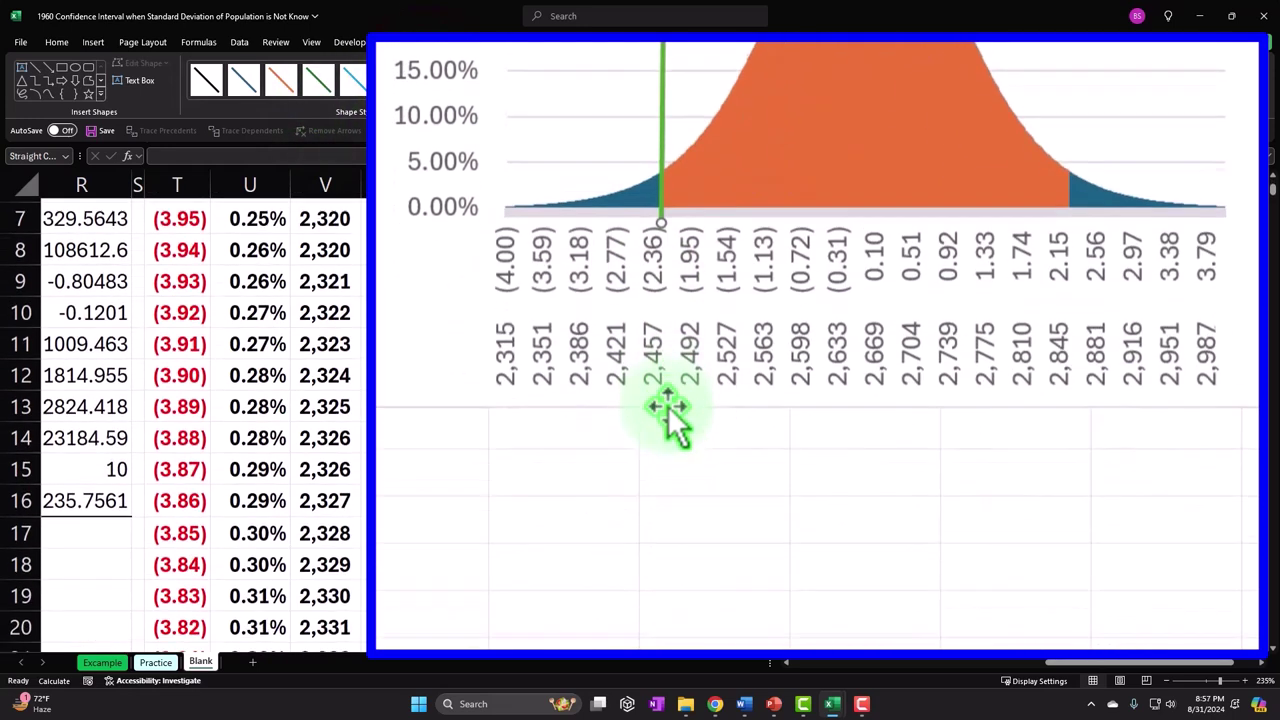
{"action": "scroll", "coordinate": [691, 266], "scroll_direction": "up", "scroll_amount": 2}
{"action": "scroll", "coordinate": [722, 352], "scroll_direction": "down", "scroll_amount": 1}
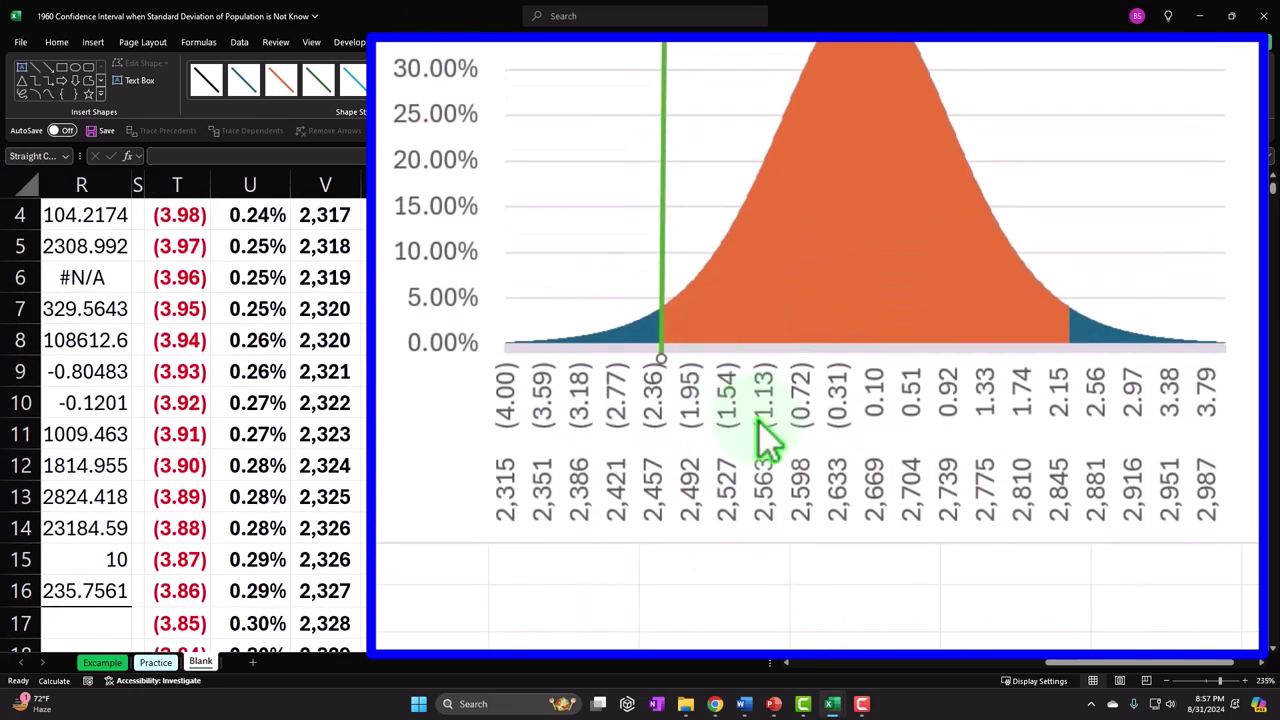
{"action": "left_click", "coordinate": [668, 212]}
{"action": "left_click_drag", "start_coordinate": [668, 212], "coordinate": [877, 231]}
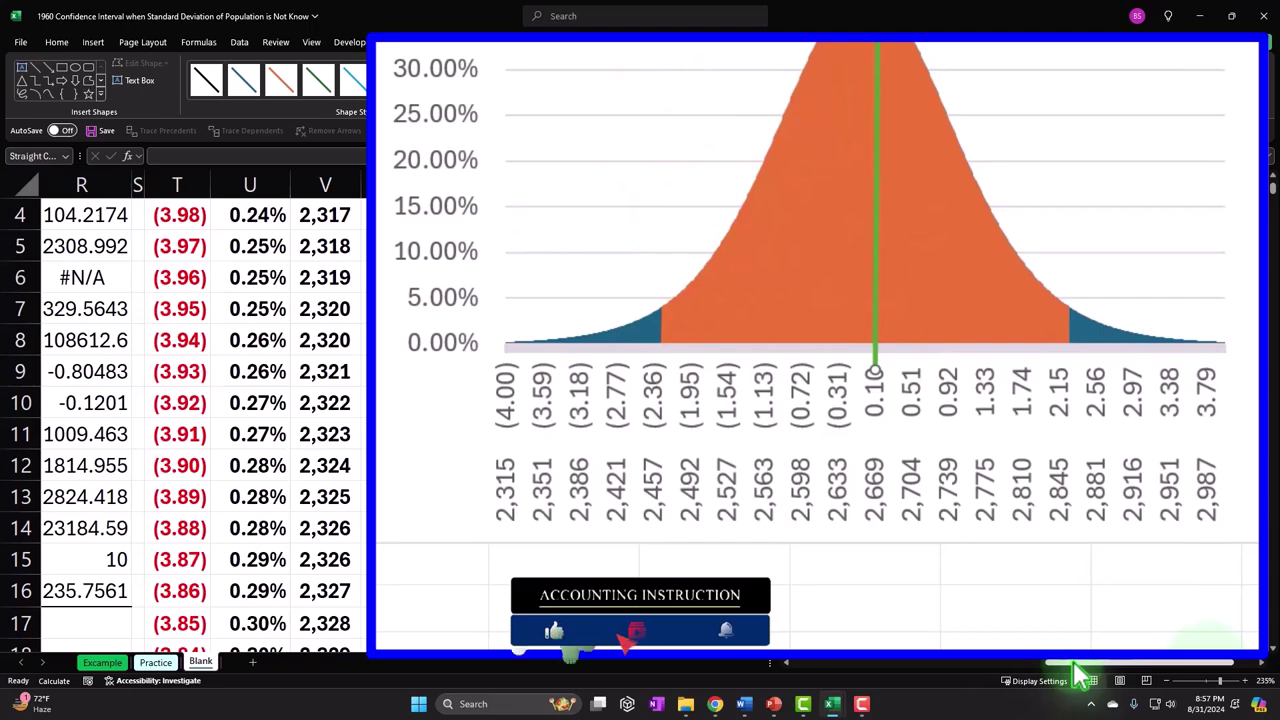
{"action": "left_click_drag", "start_coordinate": [1076, 668], "coordinate": [1185, 680]}
{"action": "scroll", "coordinate": [370, 311], "scroll_direction": "up", "scroll_amount": 1}
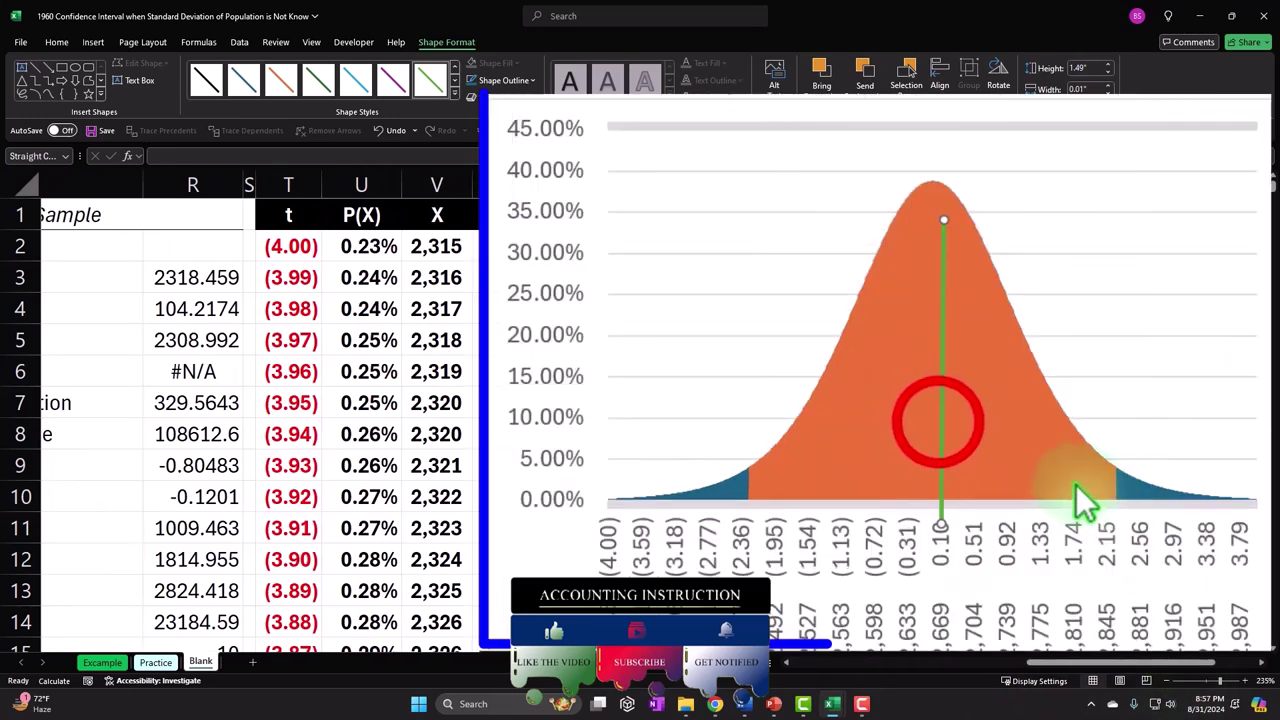
{"action": "left_click_drag", "start_coordinate": [992, 484], "coordinate": [848, 488]}
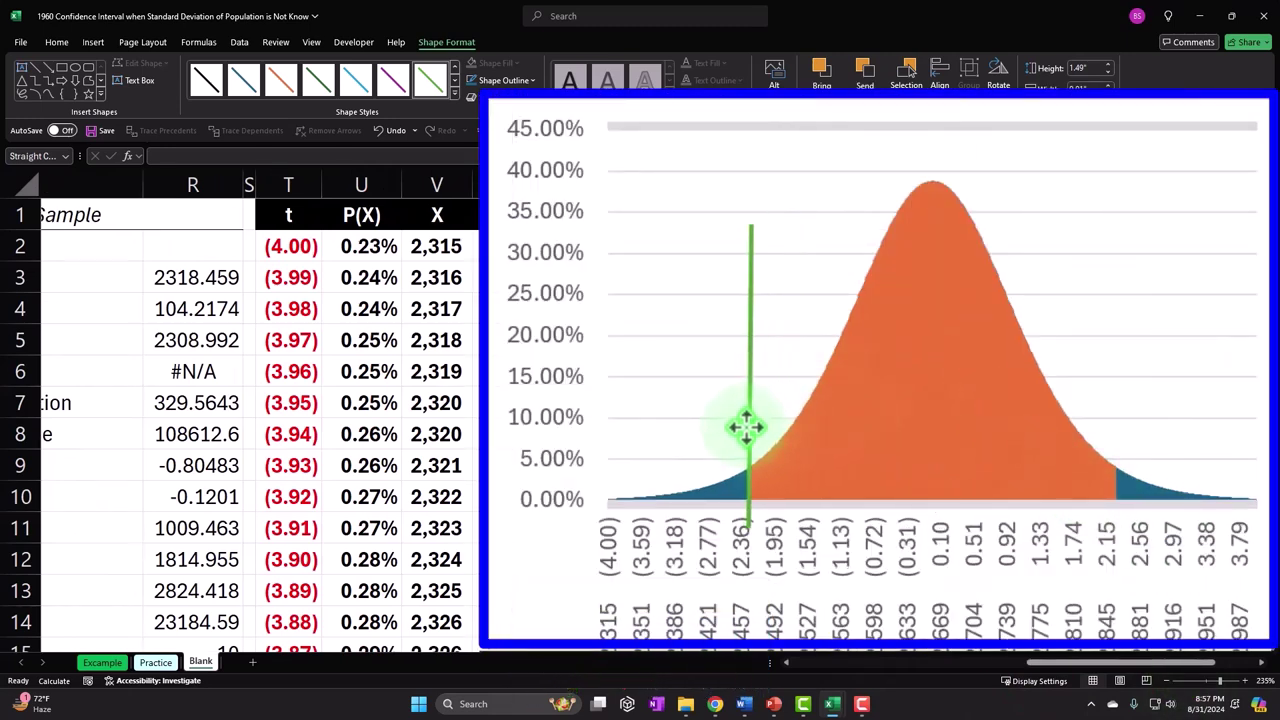
{"action": "mouse_move", "coordinate": [746, 425]}
{"action": "left_mouse_down"}
{"action": "mouse_move", "coordinate": [1122, 470]}
{"action": "mouse_move", "coordinate": [891, 466]}
{"action": "mouse_move", "coordinate": [754, 480]}
{"action": "mouse_move", "coordinate": [818, 531]}
{"action": "left_mouse_up"}
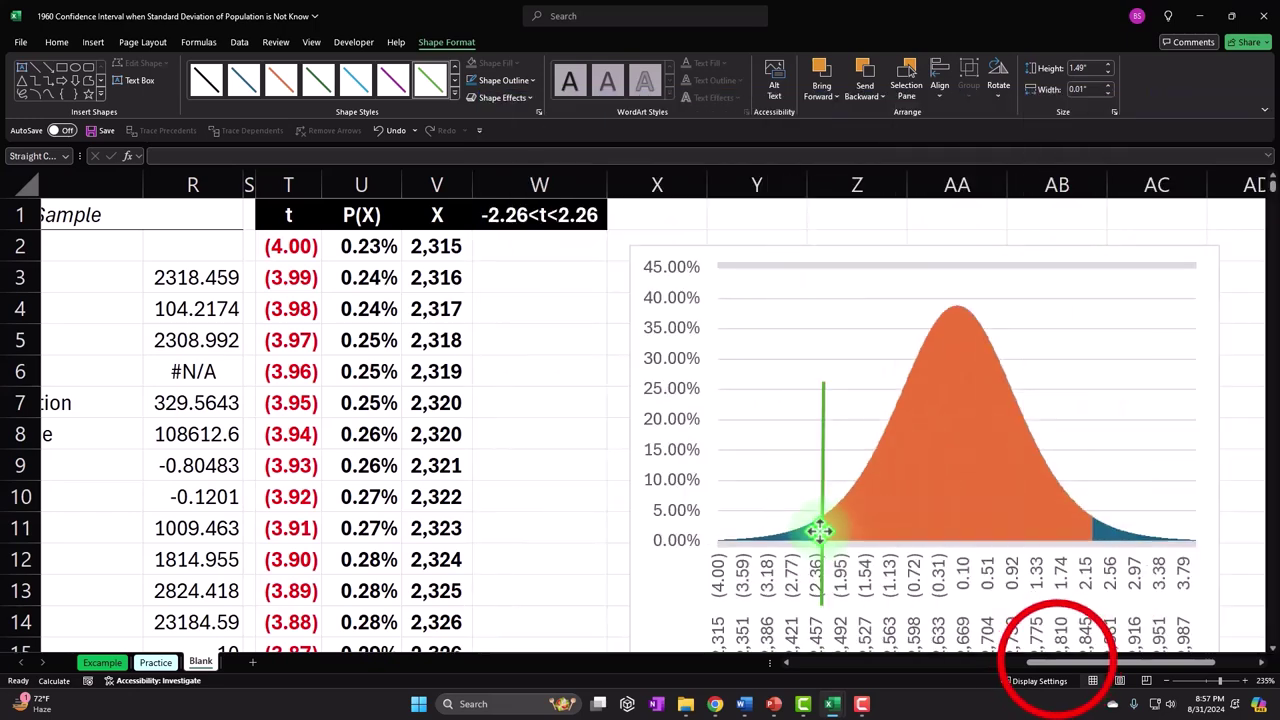
{"action": "left_click_drag", "start_coordinate": [1058, 662], "coordinate": [1090, 618]}
{"action": "scroll", "coordinate": [551, 553], "scroll_direction": "down", "scroll_amount": 1}
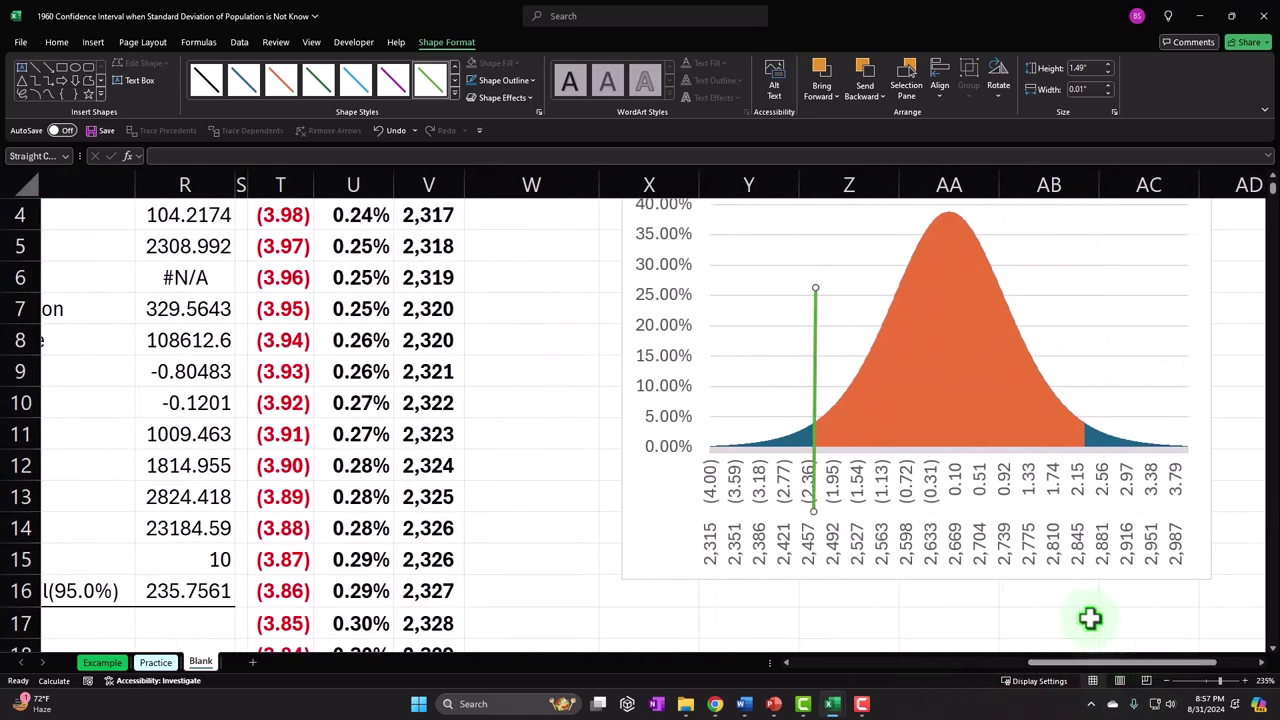
{"action": "left_click_drag", "start_coordinate": [815, 456], "coordinate": [1076, 468]}
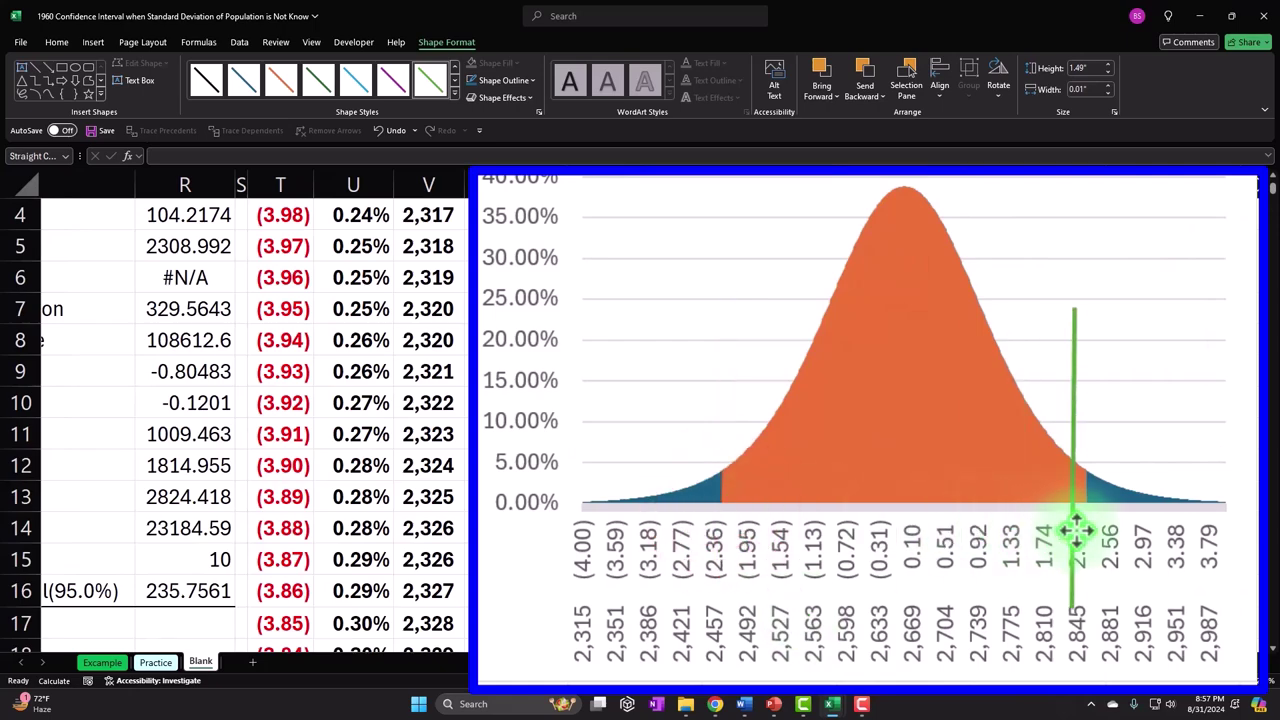
{"action": "left_click_drag", "start_coordinate": [1076, 530], "coordinate": [634, 400]}
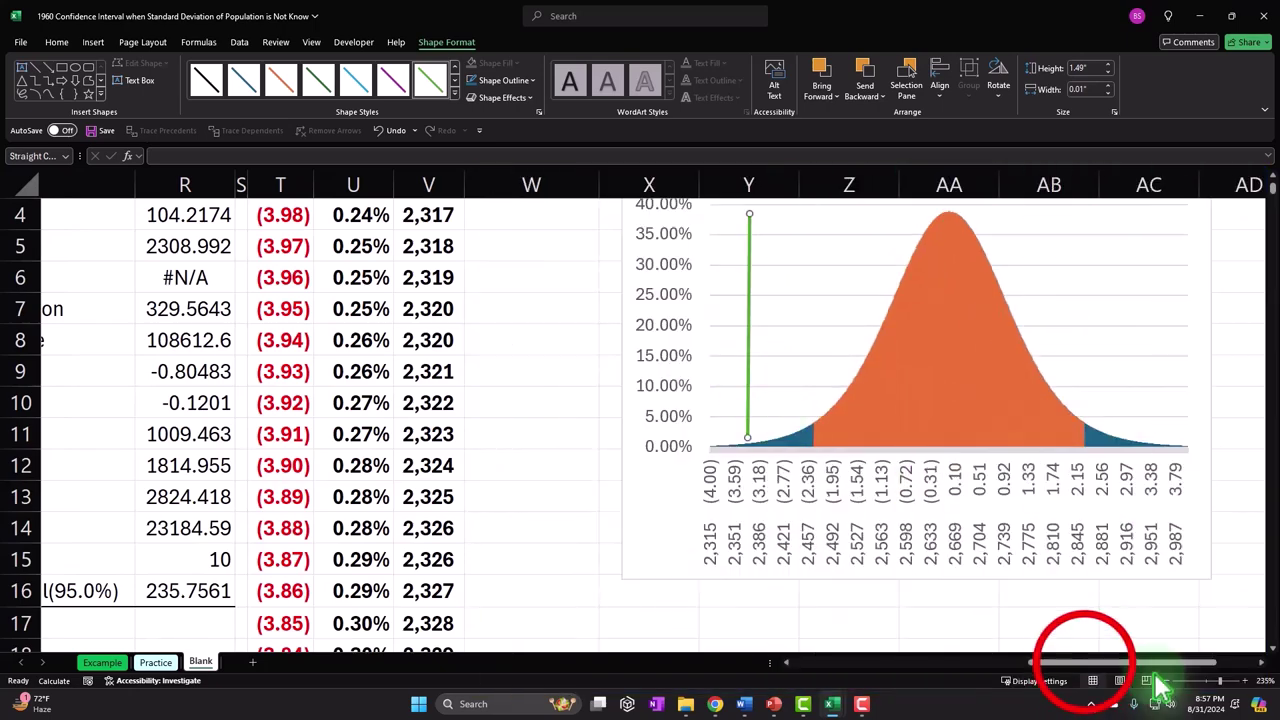
{"action": "left_click_drag", "start_coordinate": [1086, 663], "coordinate": [1034, 663]}
{"action": "scroll", "coordinate": [737, 566], "scroll_direction": "up", "scroll_amount": 3}
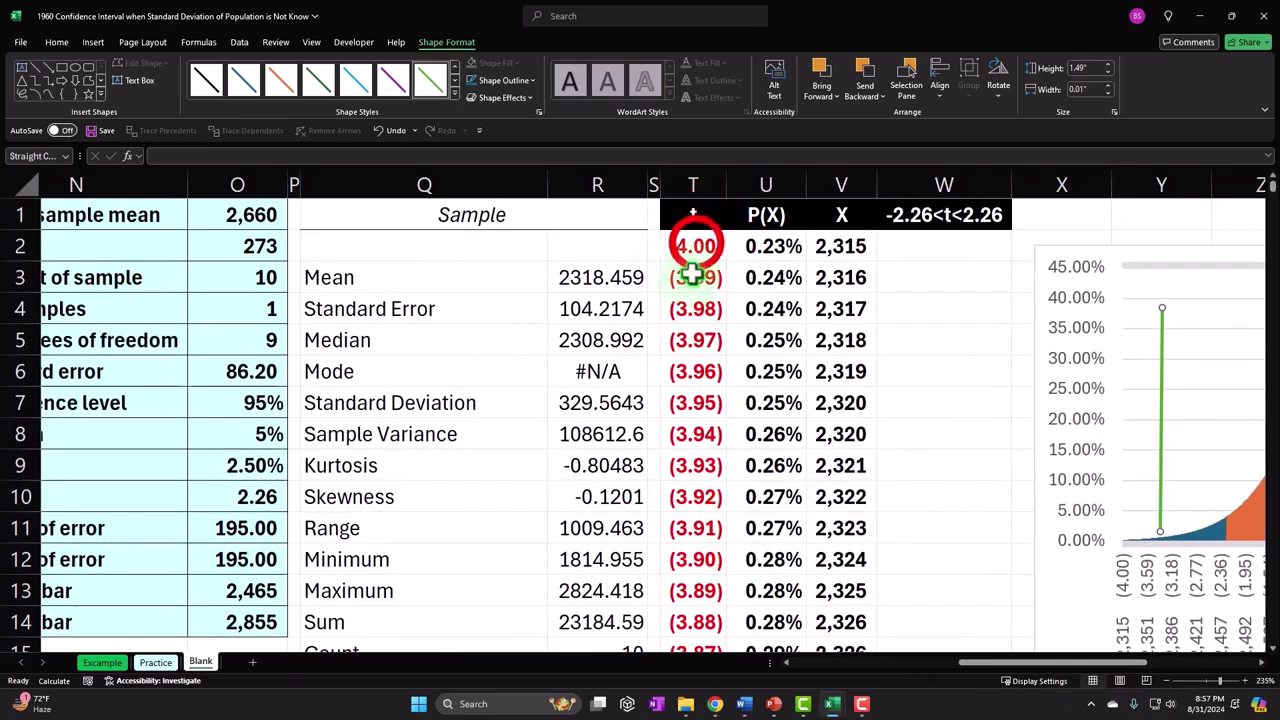
Apply All Borders and the recent light blue fill to the table from T2 down.
{"action": "left_click", "coordinate": [695, 246]}
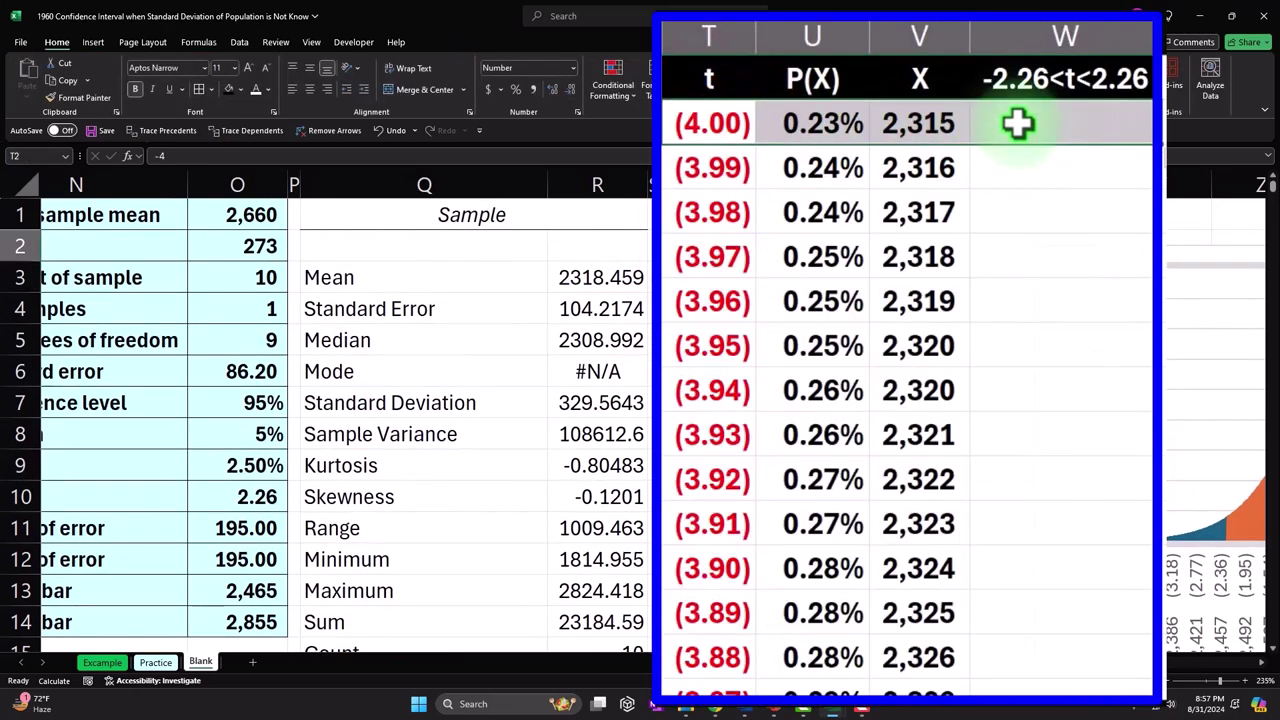
{"action": "key", "text": "ctrl+shift+Down"}
{"action": "key", "text": "ctrl+BackSpace"}
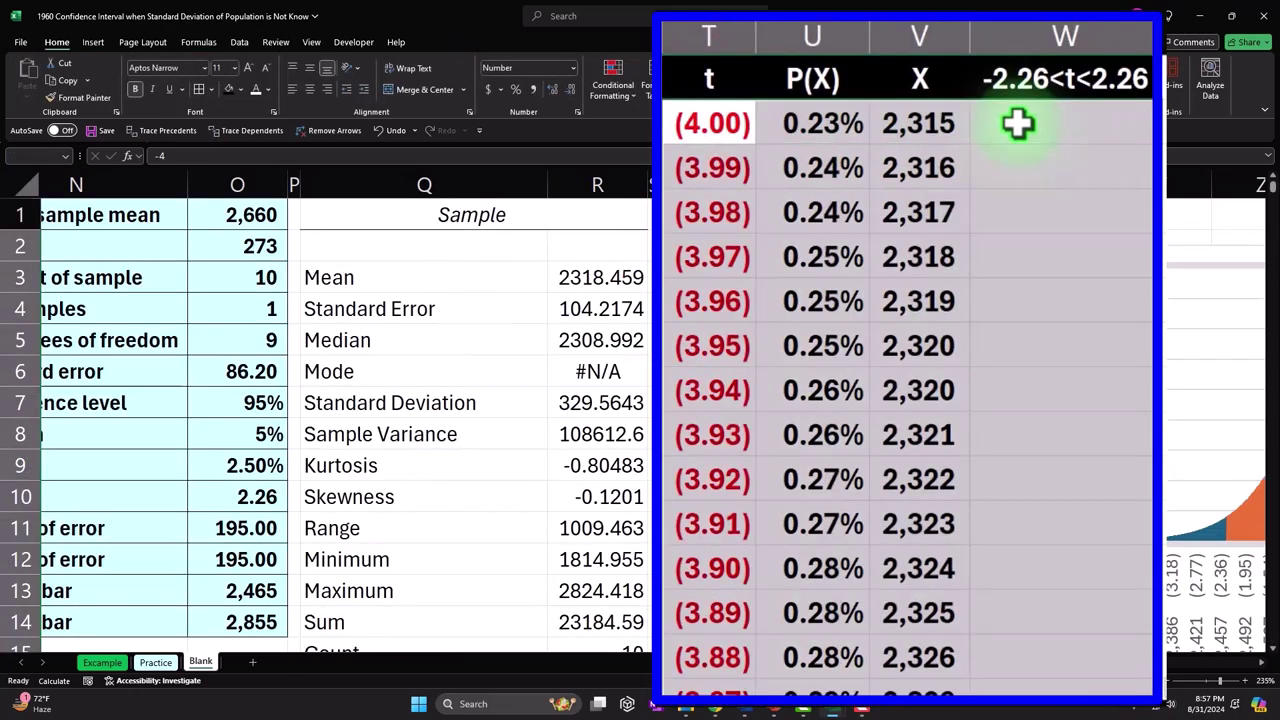
{"action": "left_click", "coordinate": [199, 89]}
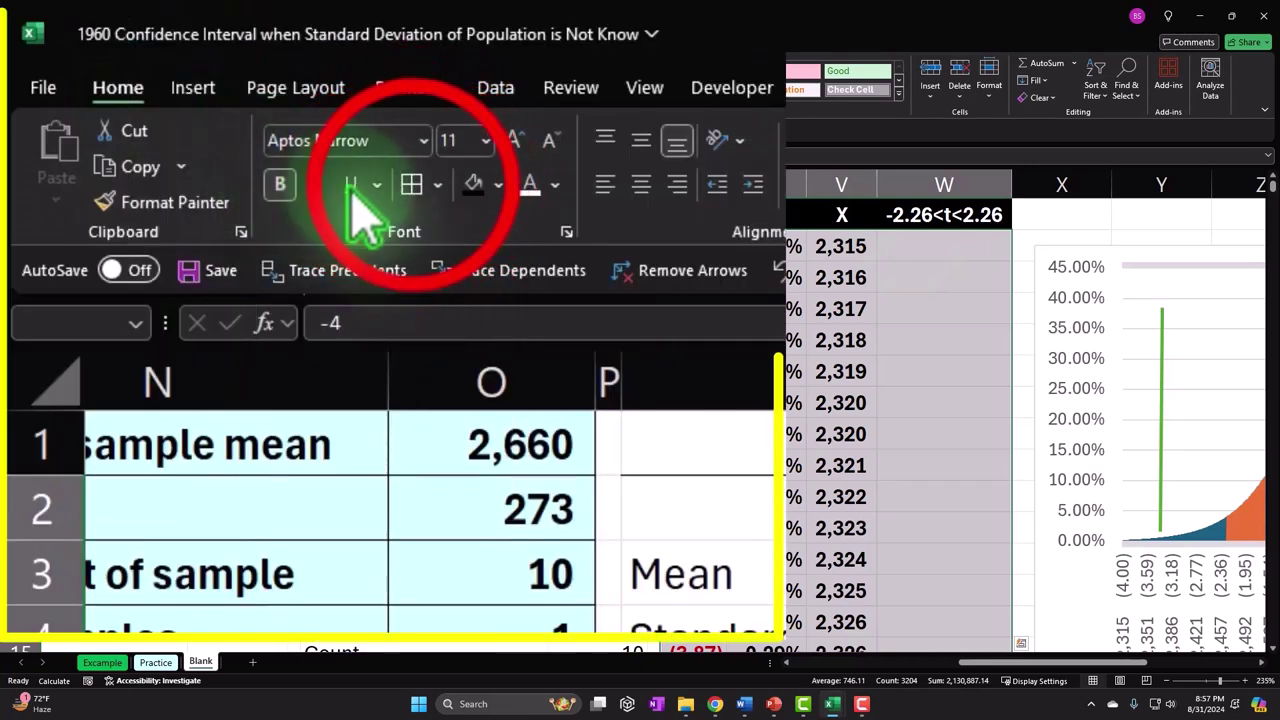
{"action": "left_click", "coordinate": [498, 184]}
{"action": "left_click", "coordinate": [471, 522]}
{"action": "left_click", "coordinate": [840, 309]}
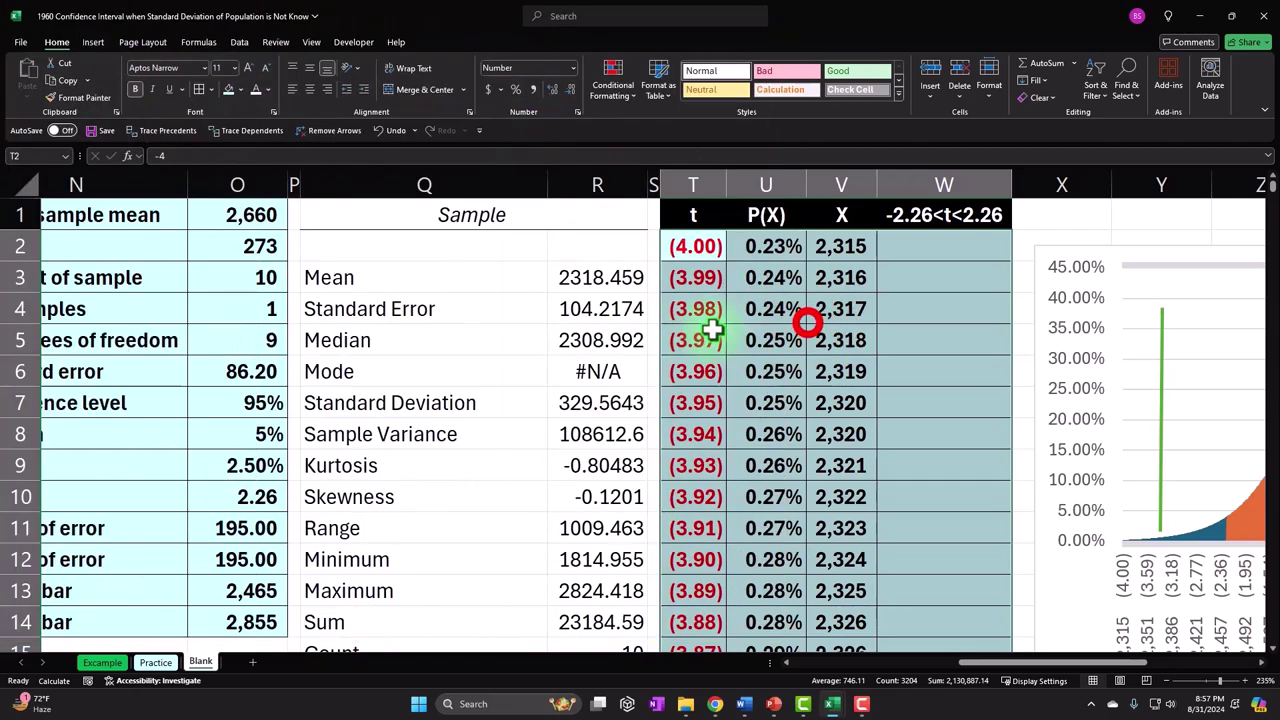
{"action": "left_click", "coordinate": [943, 257]}
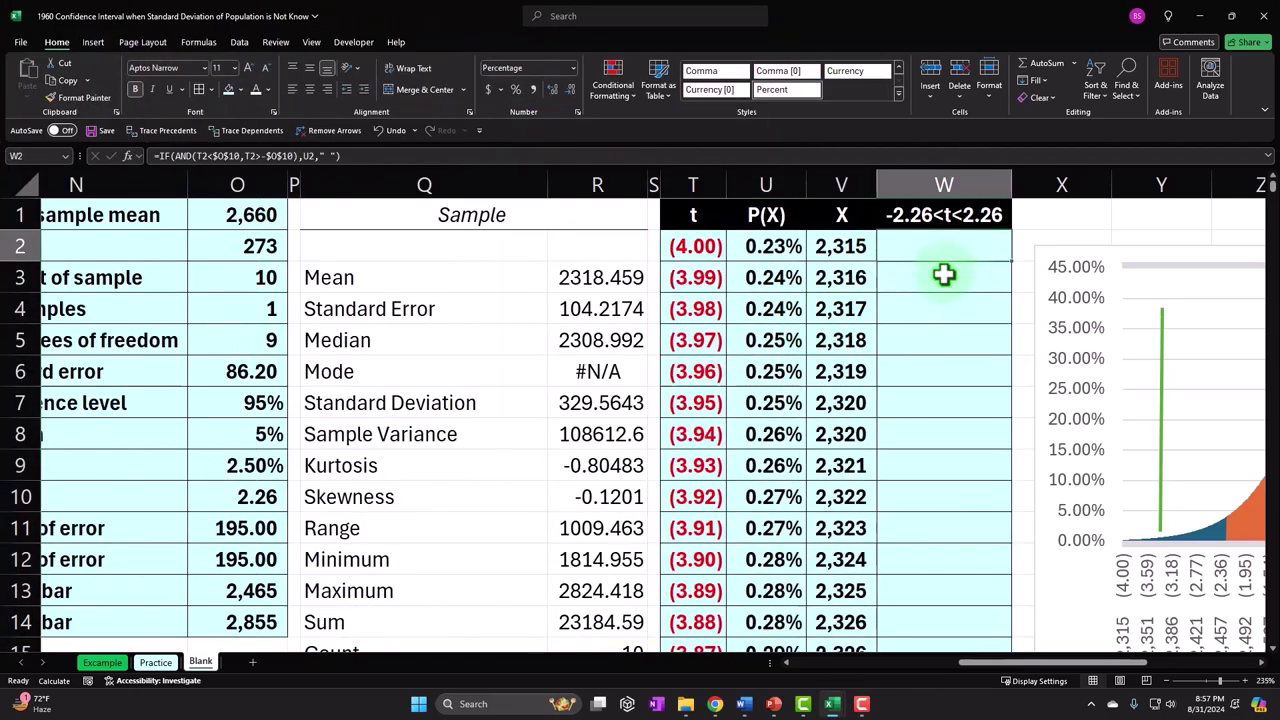
{"action": "key", "text": "Right"}
{"action": "key", "text": "Right"}
{"action": "key", "text": "Right"}
{"action": "key", "text": "Right"}
{"action": "key", "text": "Right"}
{"action": "key", "text": "Right"}
{"action": "key", "text": "Right"}
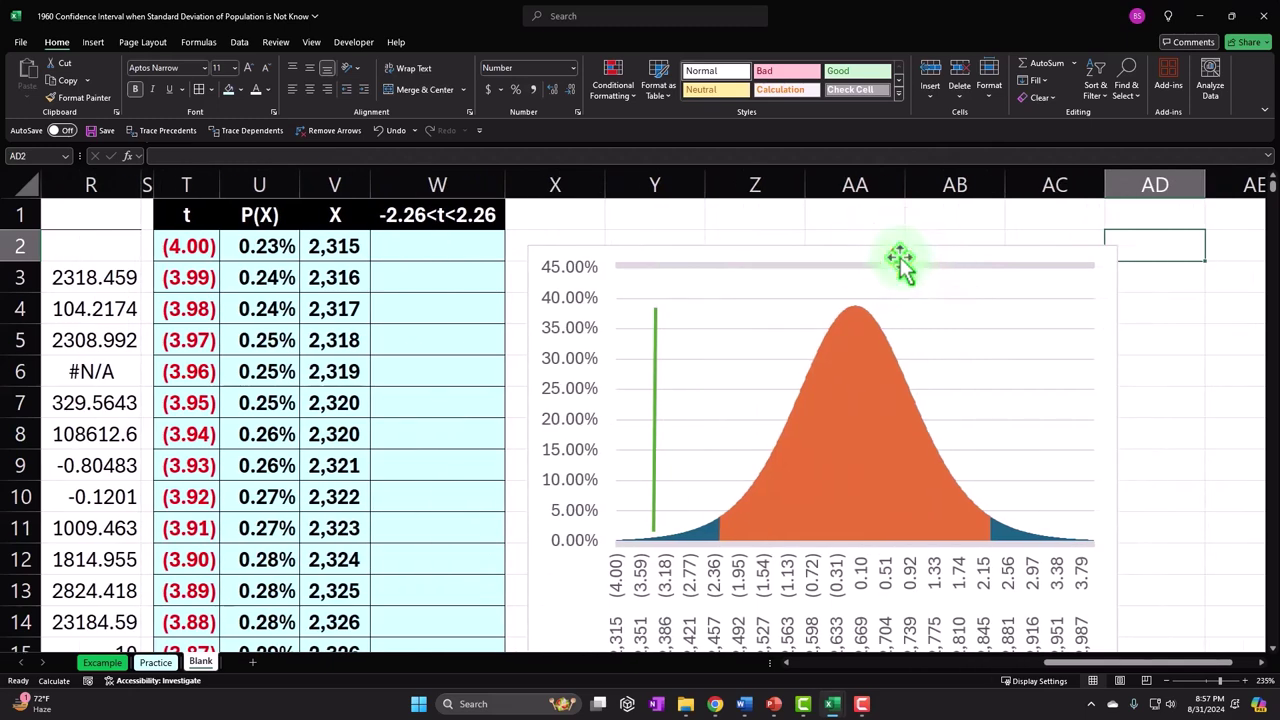
Move the t-distribution chart up to start at row 1 and select its green marker line.
{"action": "left_click_drag", "start_coordinate": [900, 262], "coordinate": [900, 220]}
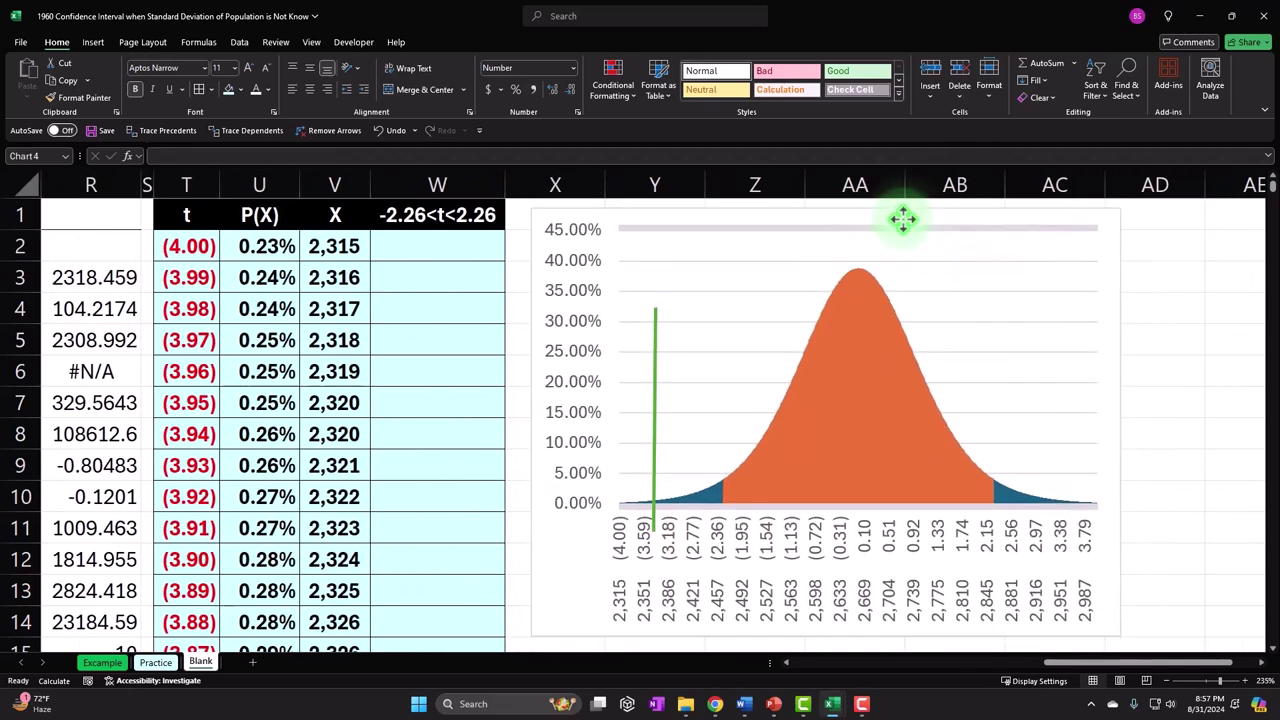
{"action": "left_click", "coordinate": [656, 453]}
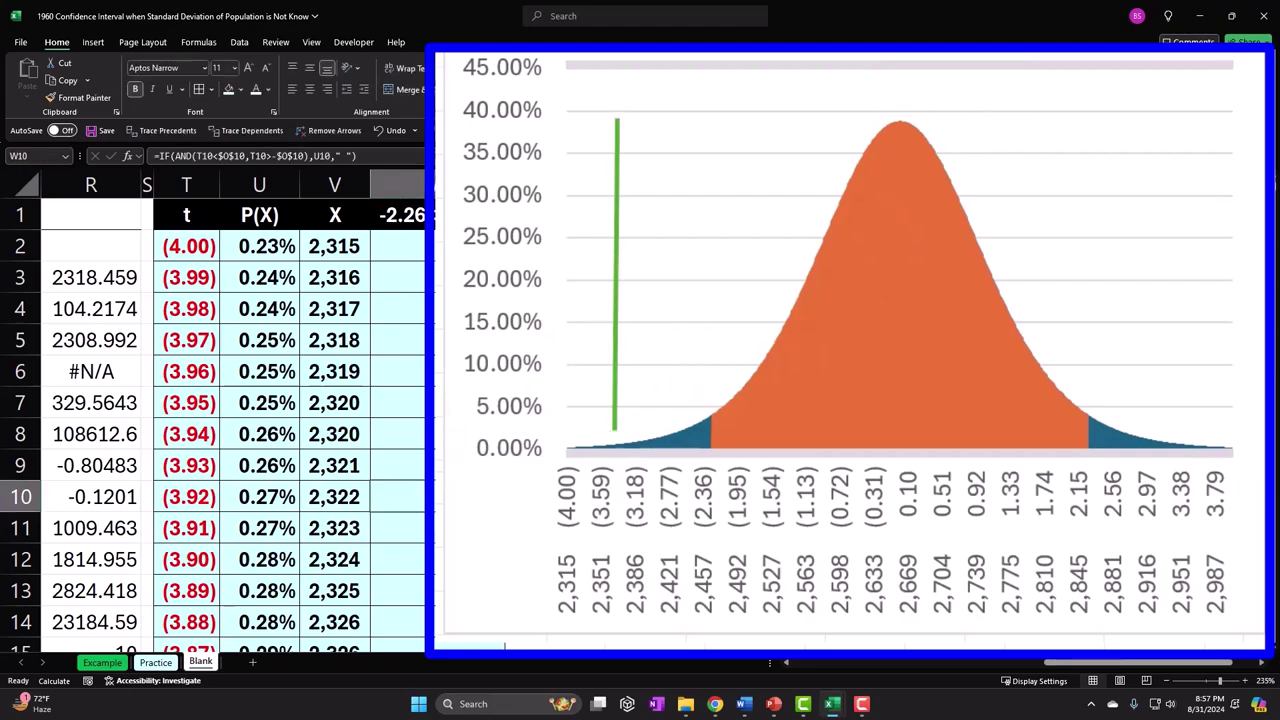